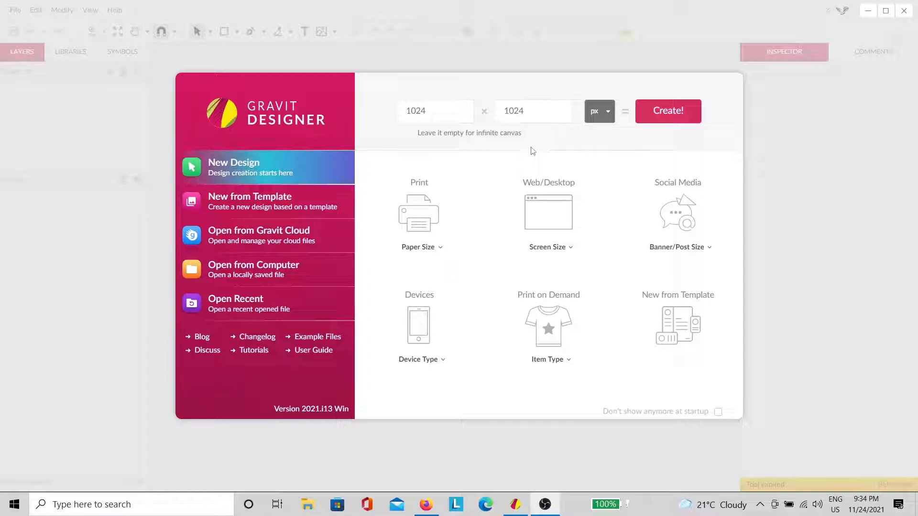
Switch to Firefox, read through the blend mode explanations in the Gravit Designer documentation, and close that page.
key("alt+Tab")
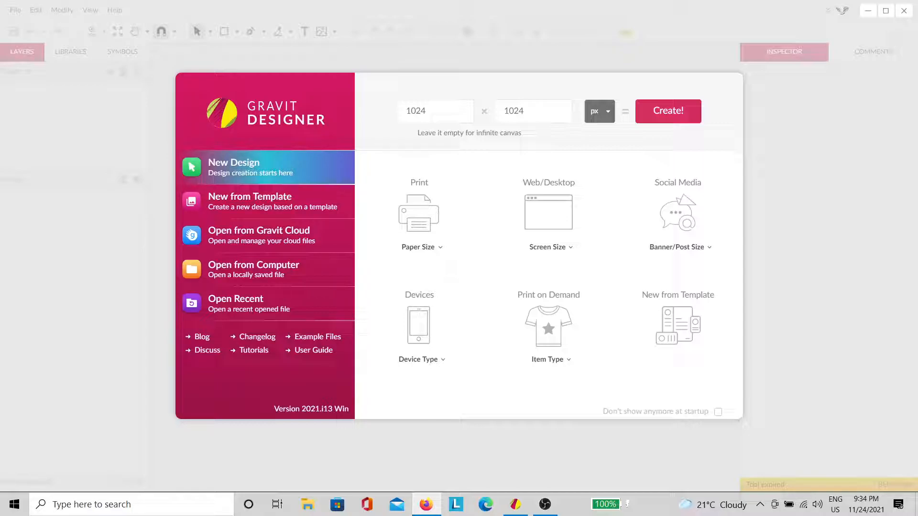
left_click_drag(917, 177, 626, 1)
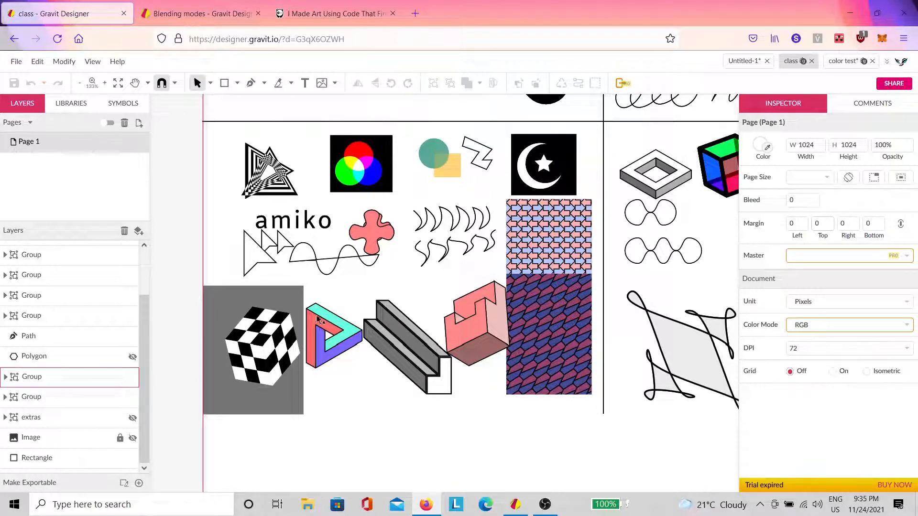
left_click(183, 14)
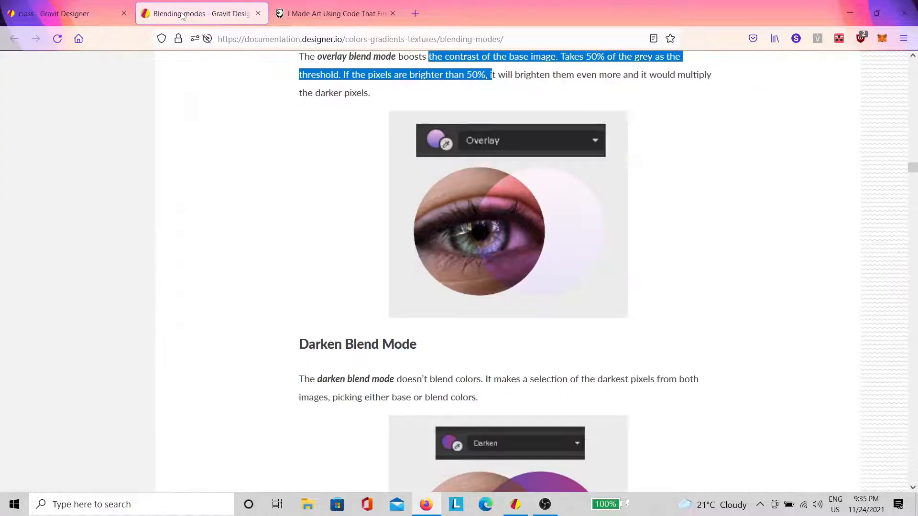
scroll(307, 261, "down", 4)
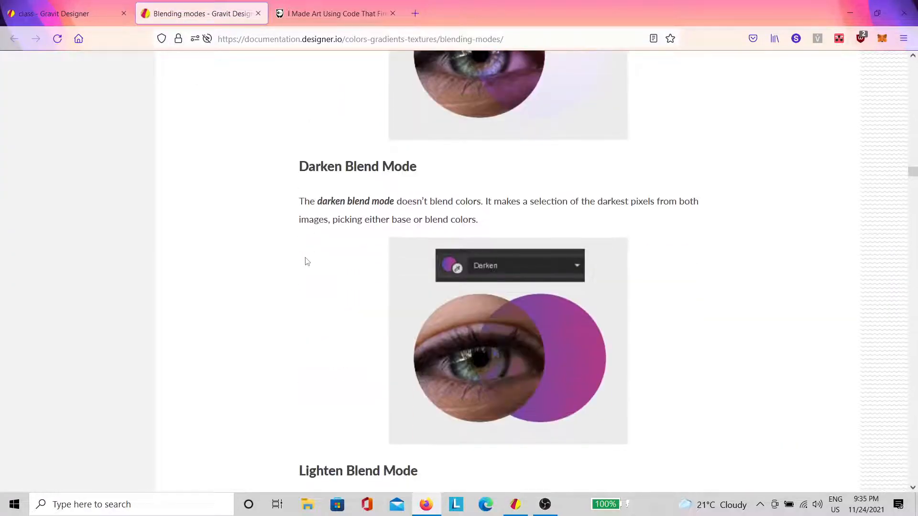
scroll(306, 265, "down", 4)
scroll(304, 269, "down", 20)
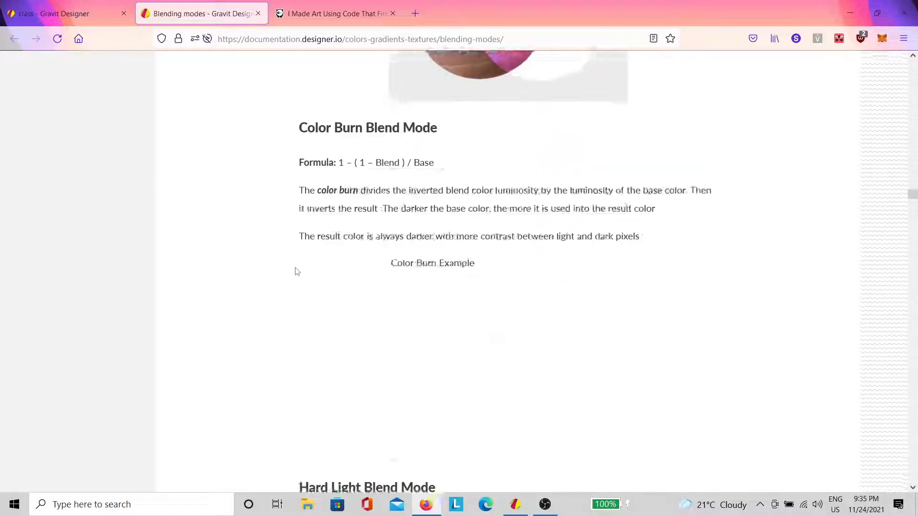
scroll(297, 270, "up", 15)
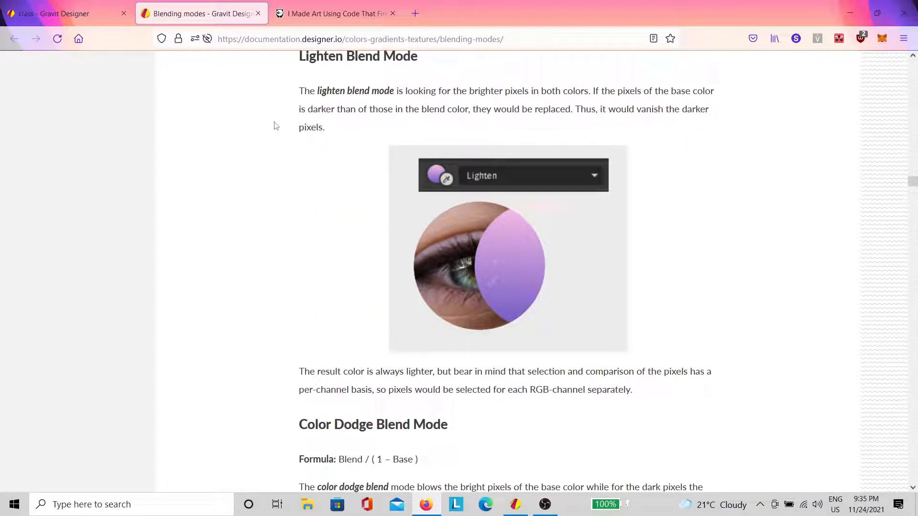
scroll(252, 164, "up", 10)
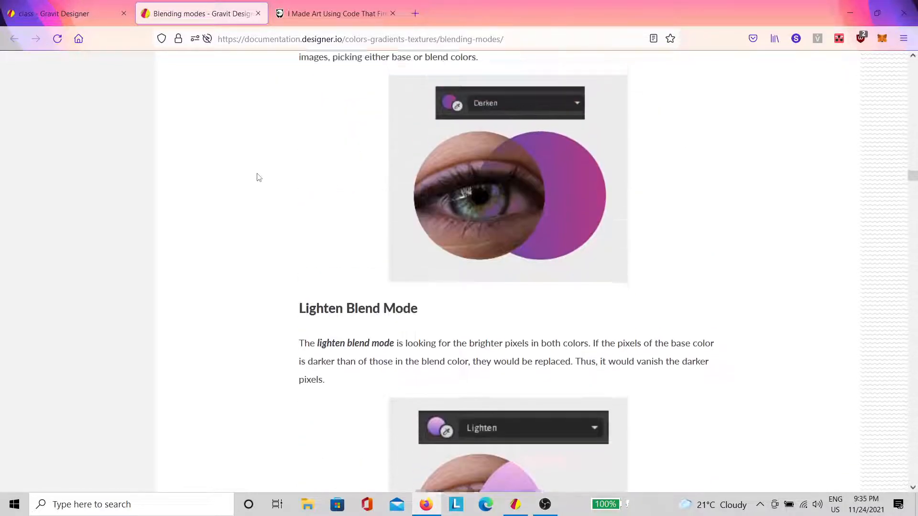
scroll(260, 186, "up", 15)
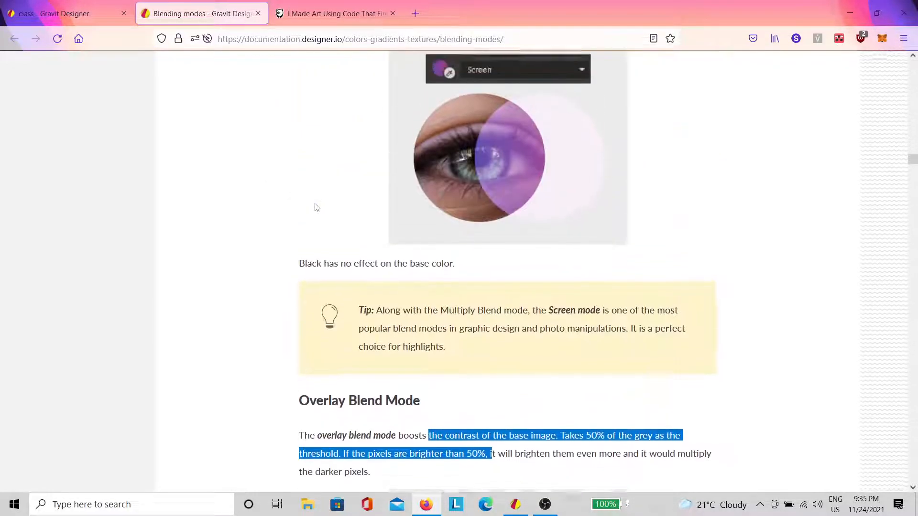
left_click_drag(452, 200, 258, 207)
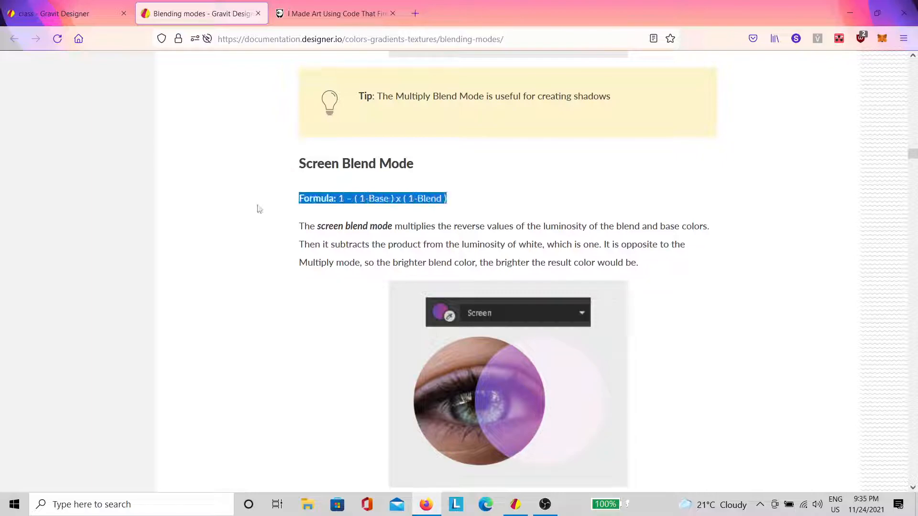
scroll(342, 227, "up", 19)
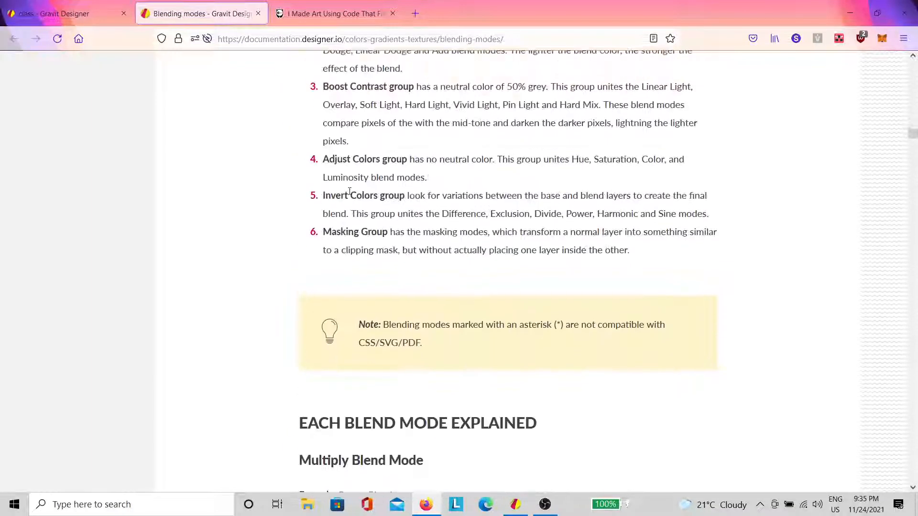
left_click(257, 14)
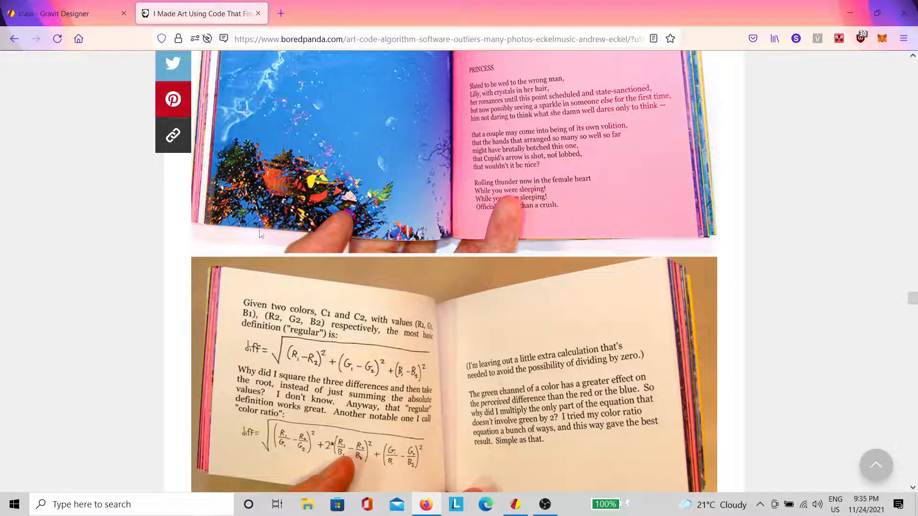
Look through the Bored Panda article about art made with code that finds outliers in photos, and close it.
scroll(286, 273, "down", 3)
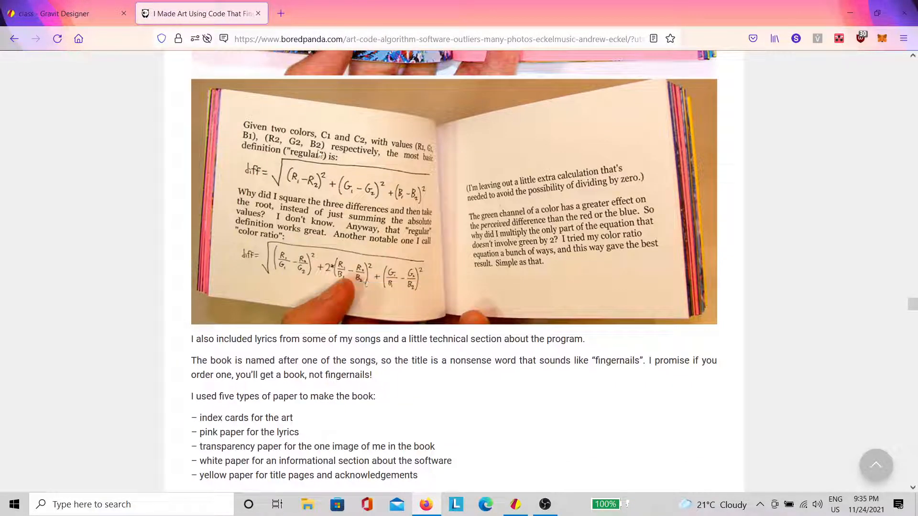
scroll(348, 154, "up", 15)
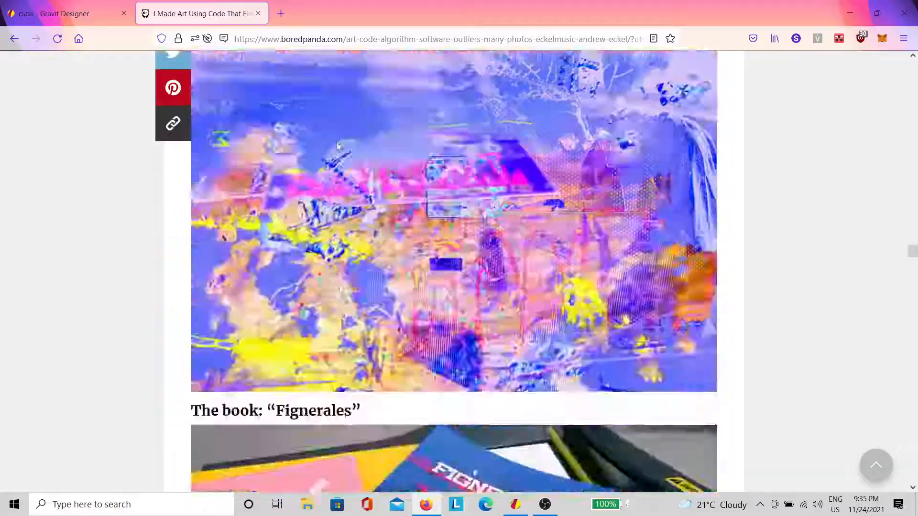
scroll(347, 154, "up", 10)
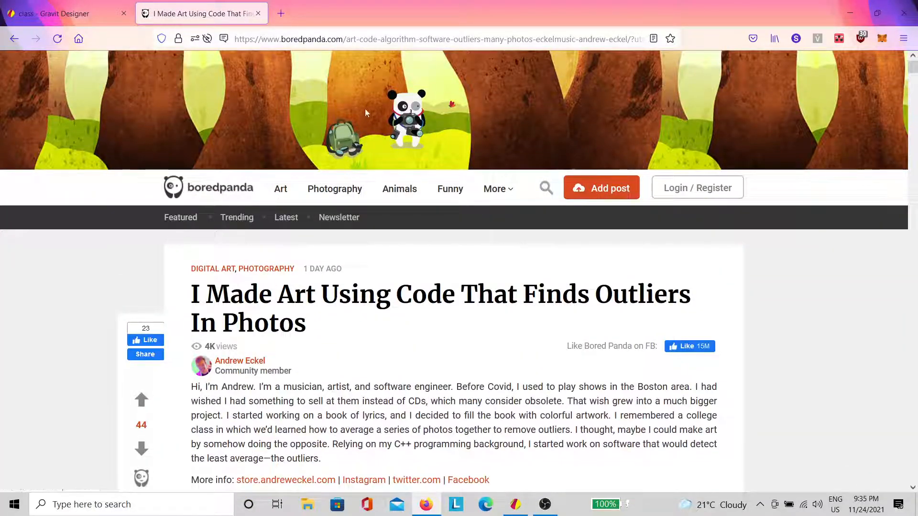
scroll(382, 270, "down", 3)
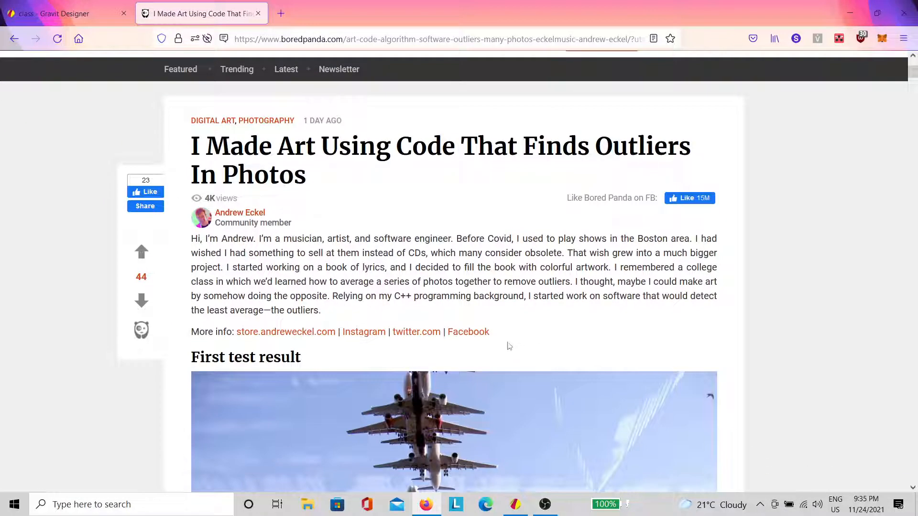
scroll(481, 342, "down", 5)
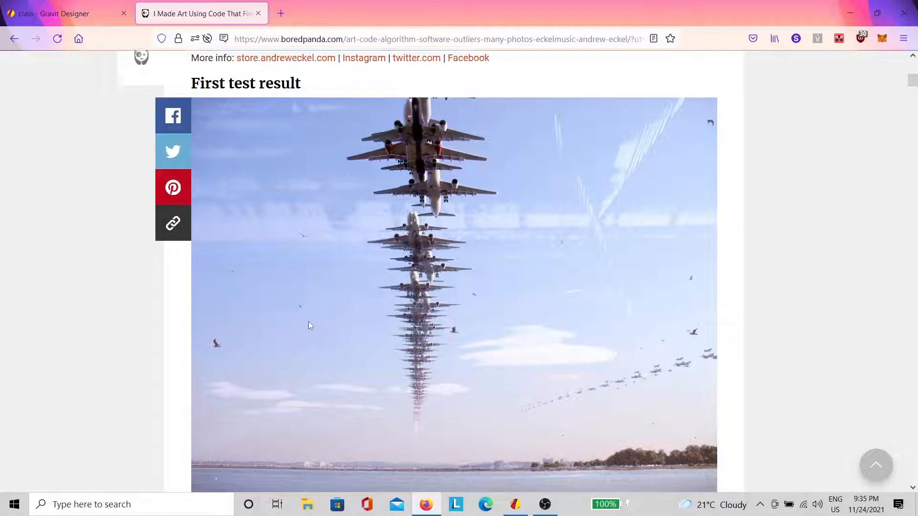
scroll(309, 321, "up", 2)
scroll(311, 325, "up", 3)
scroll(312, 337, "down", 7)
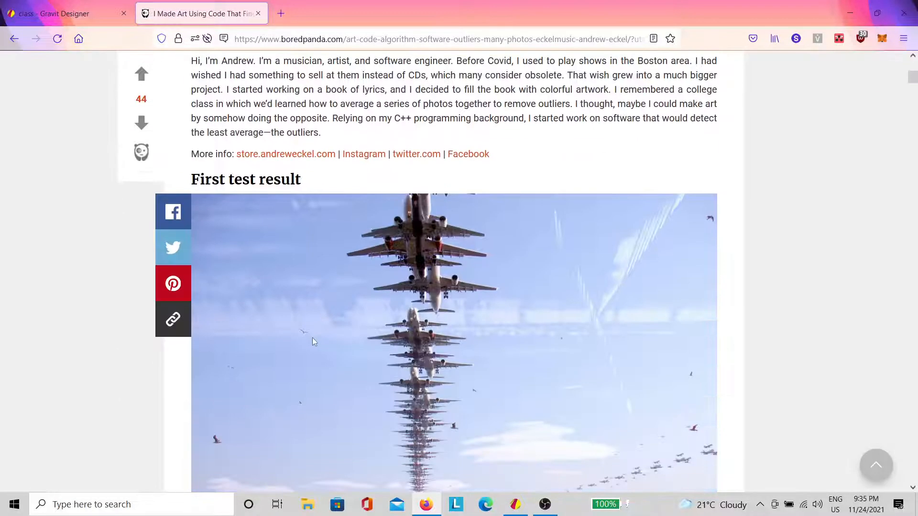
scroll(316, 337, "down", 1)
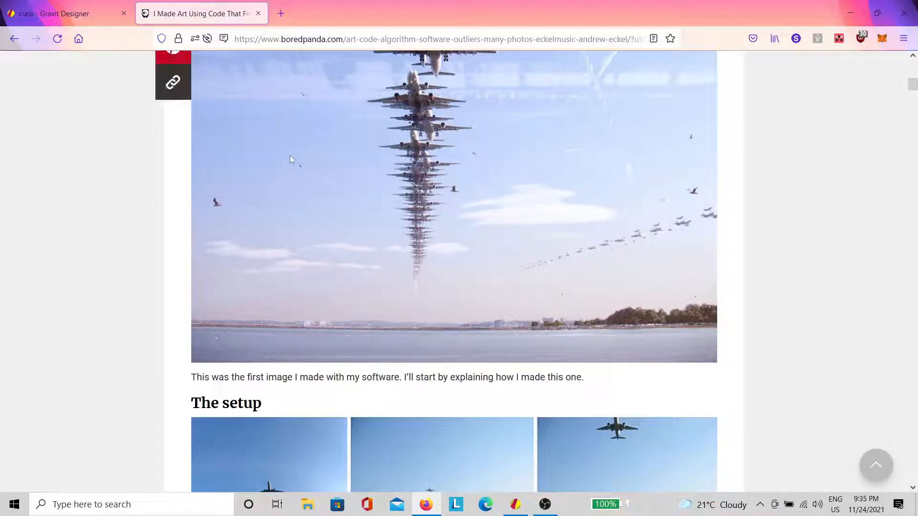
scroll(290, 158, "down", 4)
scroll(289, 168, "down", 4)
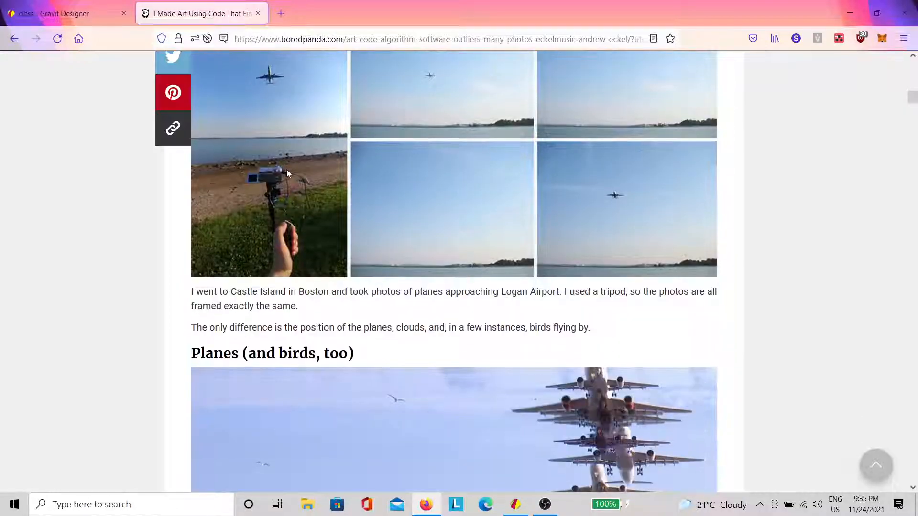
left_click(258, 13)
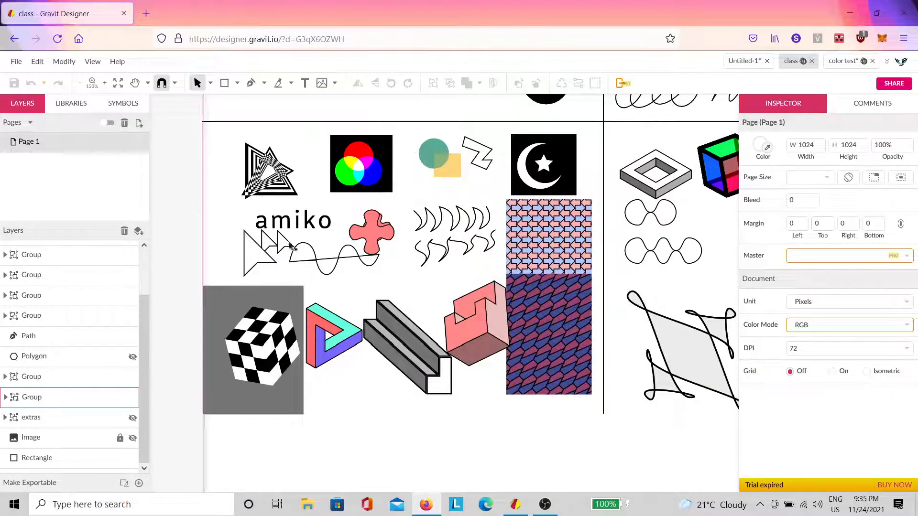
Switch back to the Gravit Designer desktop app and create a new 1024 x 1024 px design.
left_click_drag(354, 8, 917, 96)
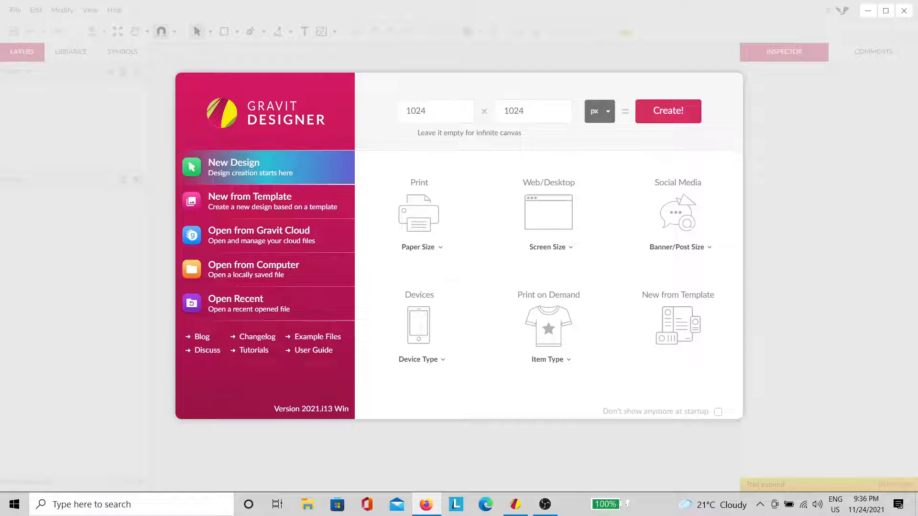
key("alt+Tab")
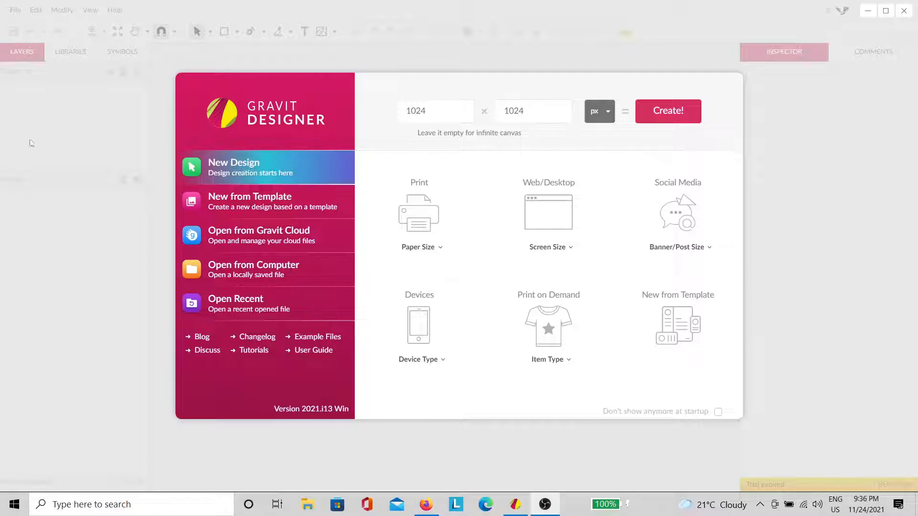
left_click(686, 117)
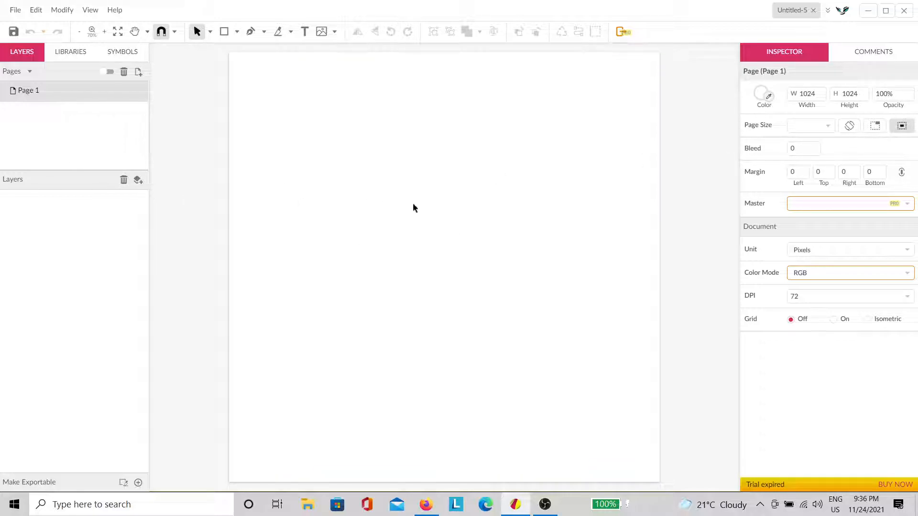
Change the application's theme to Dark Theme in the settings and save the changes.
key("h")
left_click_drag(407, 203, 357, 204)
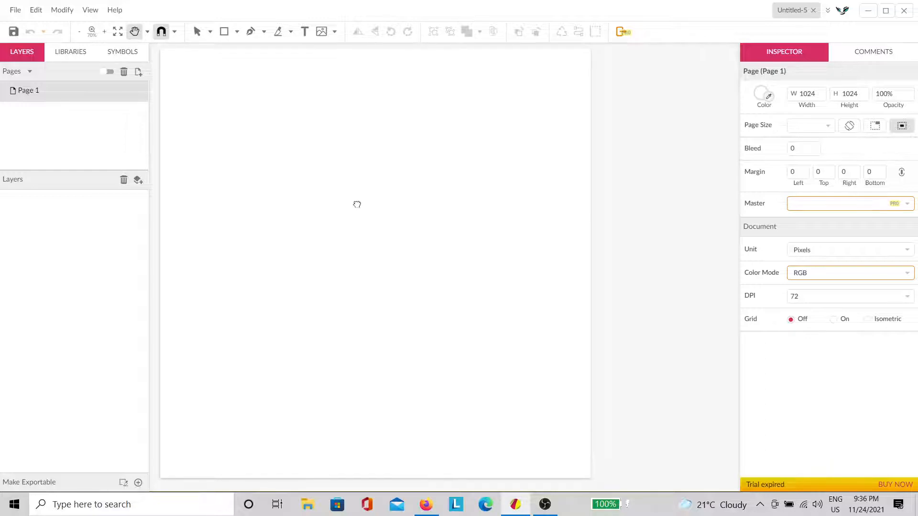
key("v")
left_click(36, 10)
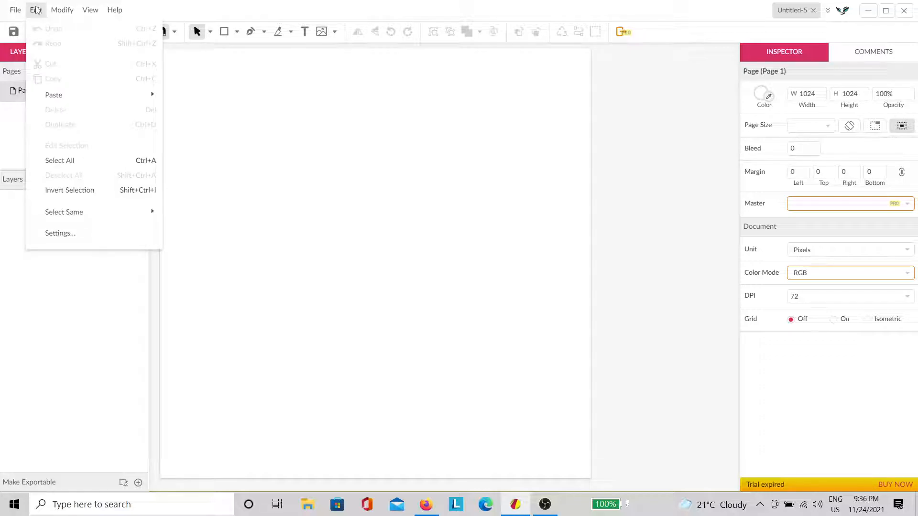
left_click(80, 234)
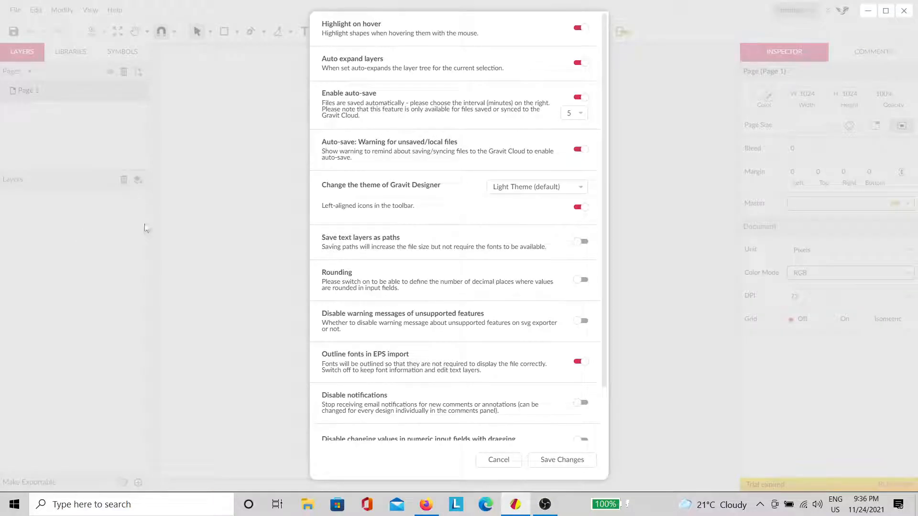
left_click(536, 193)
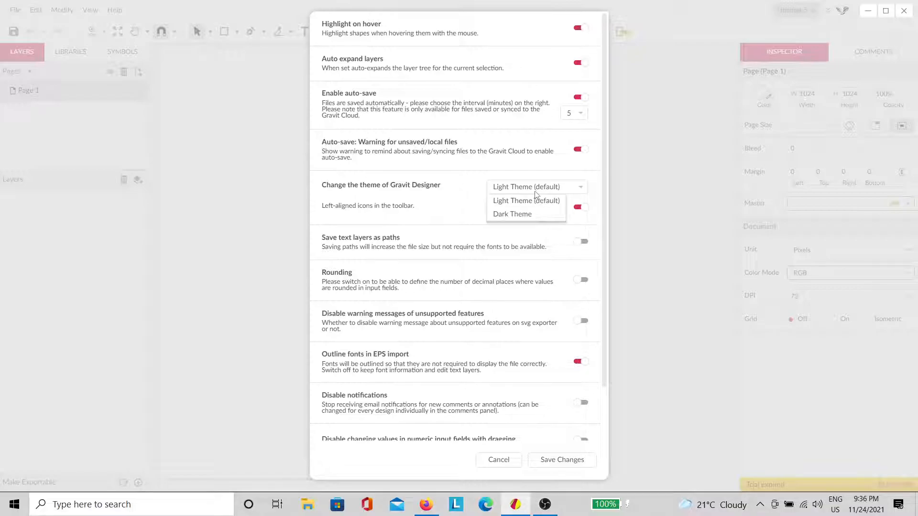
left_click(516, 215)
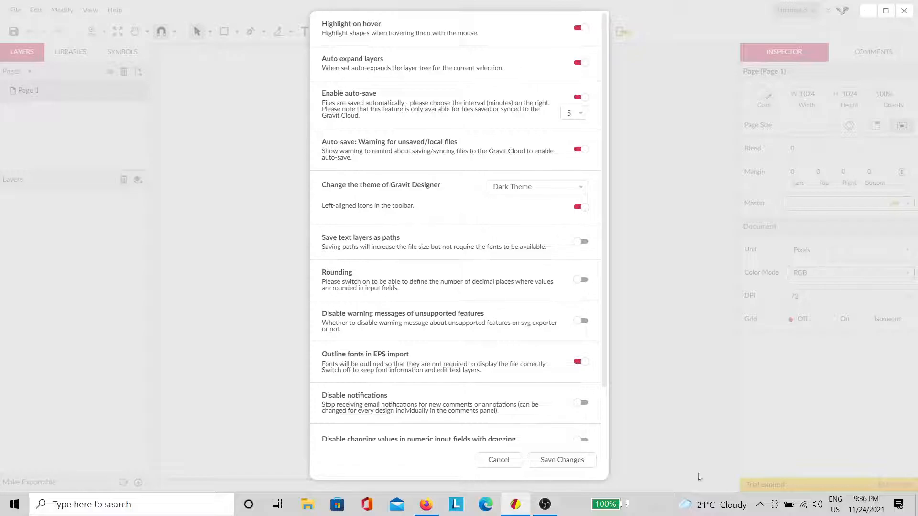
left_click(582, 461)
Examine the blank page by zooming in and out and panning around it, finishing with the whole page in view.
left_click_drag(463, 260, 495, 359)
scroll(389, 260, "up", 2)
scroll(199, 297, "up", 3)
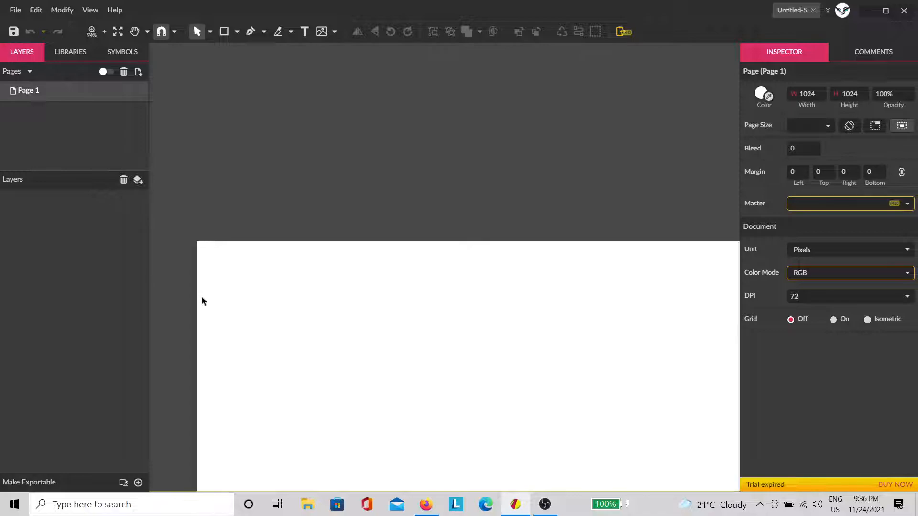
scroll(243, 303, "down", 3)
left_click_drag(247, 317, 253, 166)
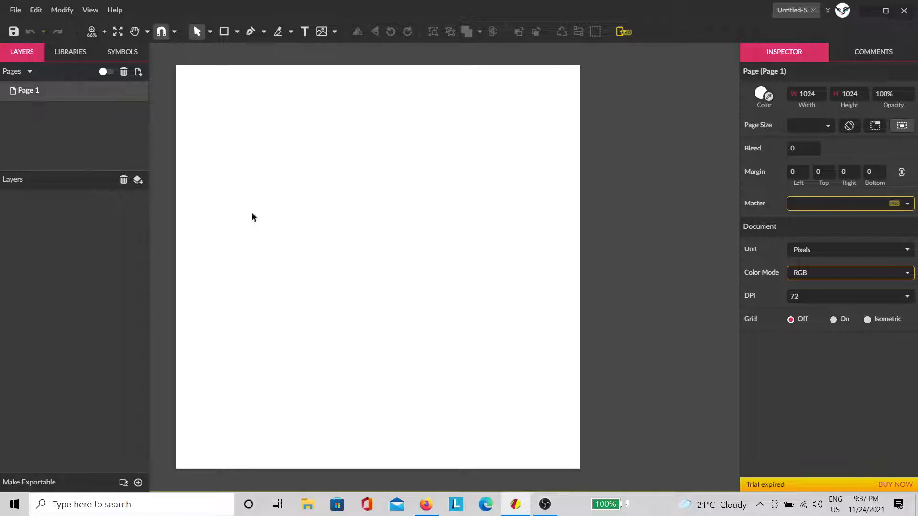
scroll(214, 148, "up", 3)
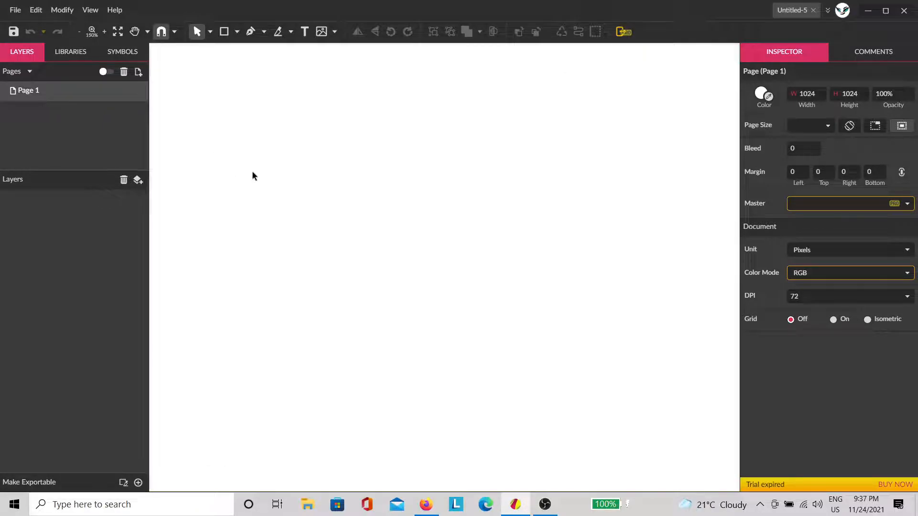
key("space")
left_click_drag(260, 178, 424, 409)
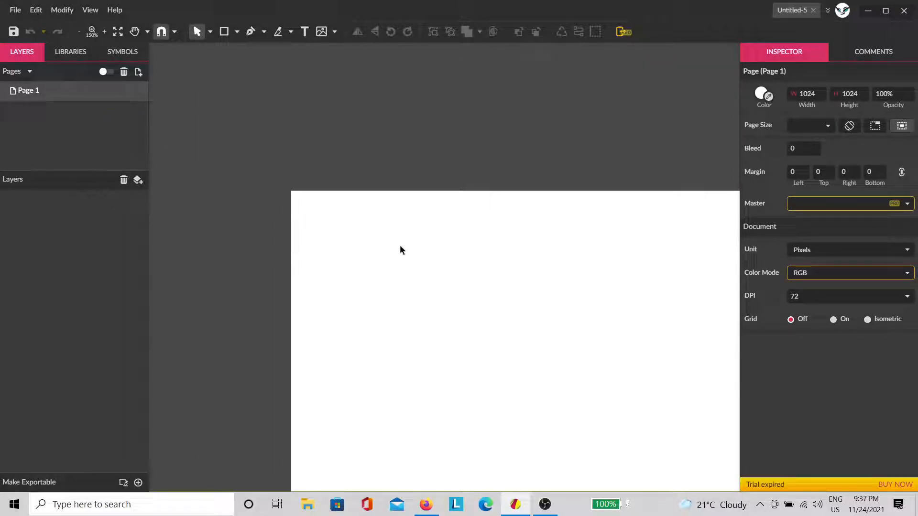
scroll(432, 308, "up", 2)
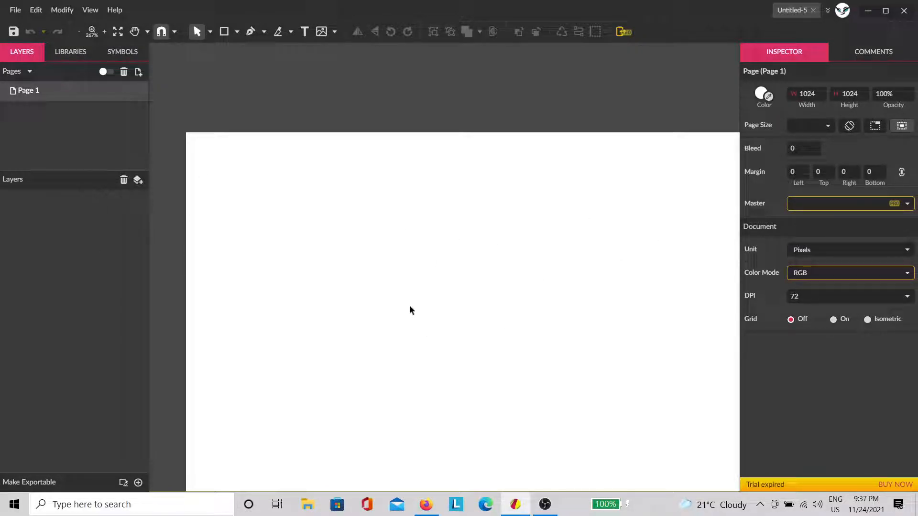
scroll(331, 287, "down", 3)
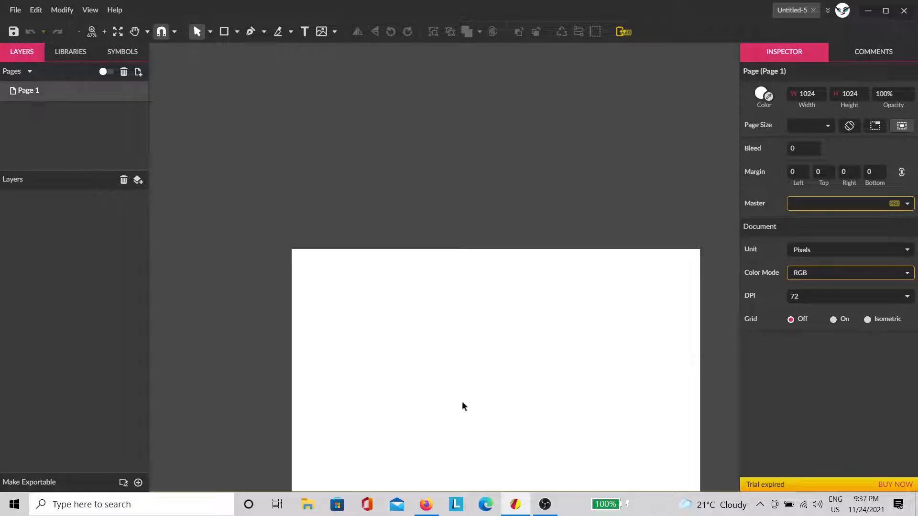
left_click_drag(483, 398, 395, 225)
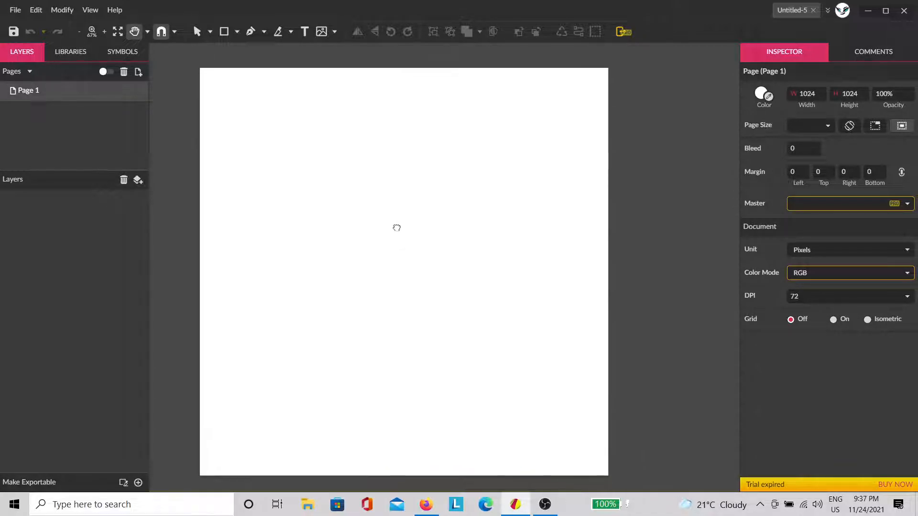
Draw two overlapping rectangles near the page's upper-left corner, about 105 x 94 px and 123.5 x 107 px.
left_click(220, 35)
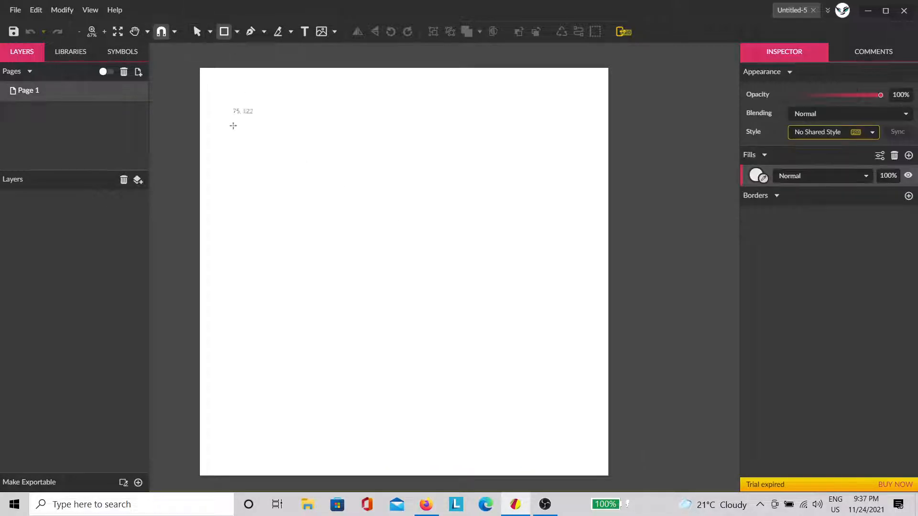
left_click_drag(221, 87, 262, 123)
left_click(224, 33)
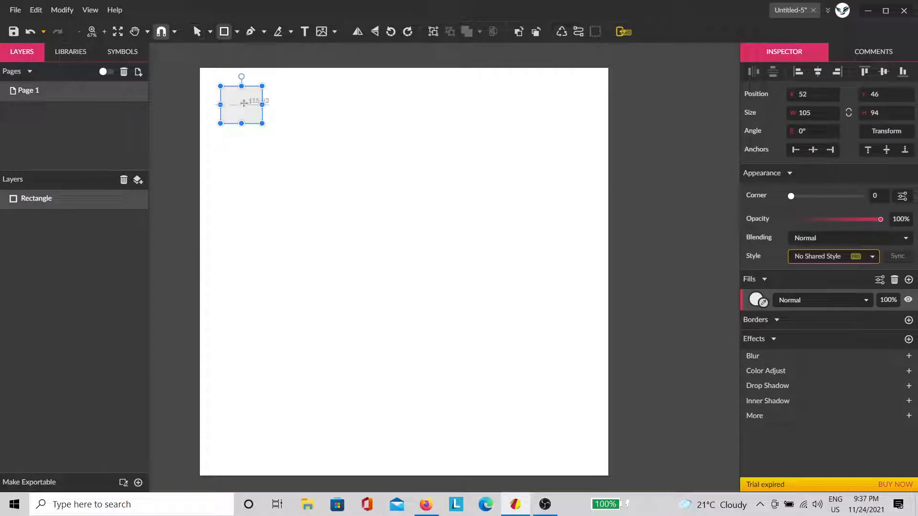
left_click_drag(242, 104, 291, 148)
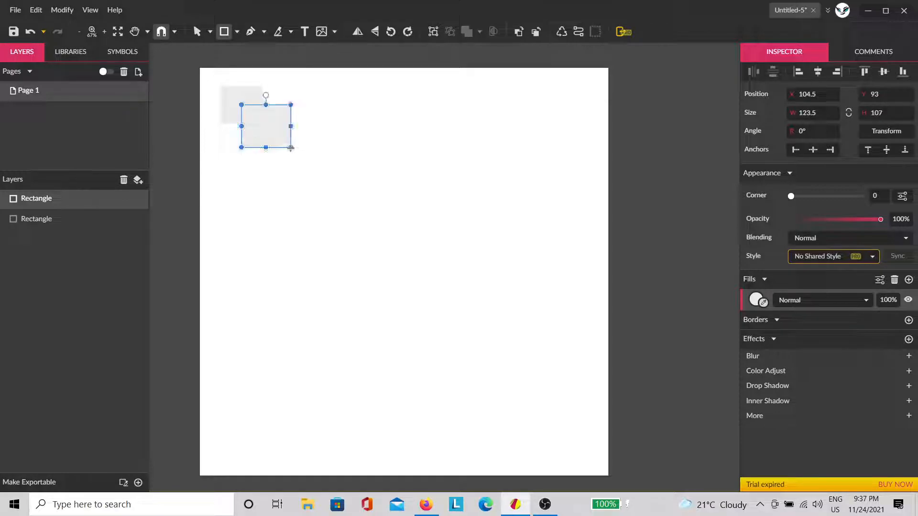
Fill the front rectangle with a muted red and move it farther over the grey rectangle, to about X 78.5, Y 76.
scroll(217, 94, "up", 5, "ctrl")
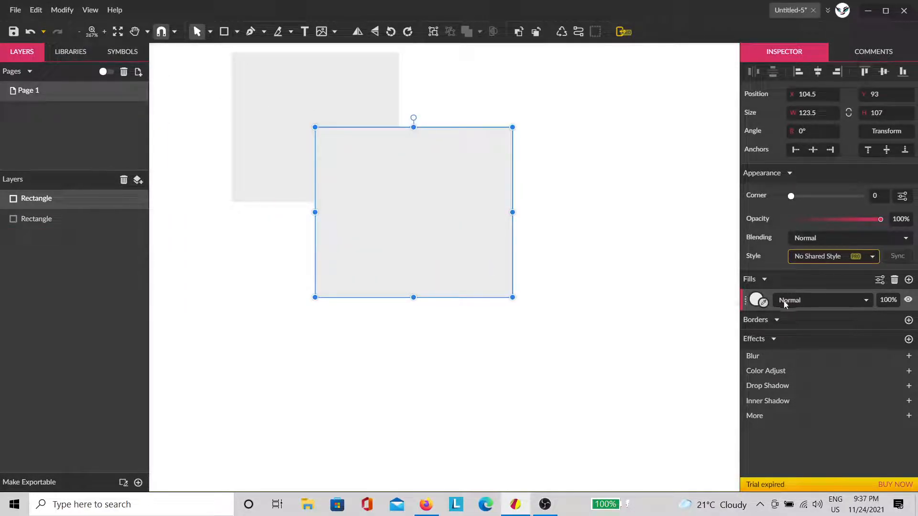
left_click(756, 300)
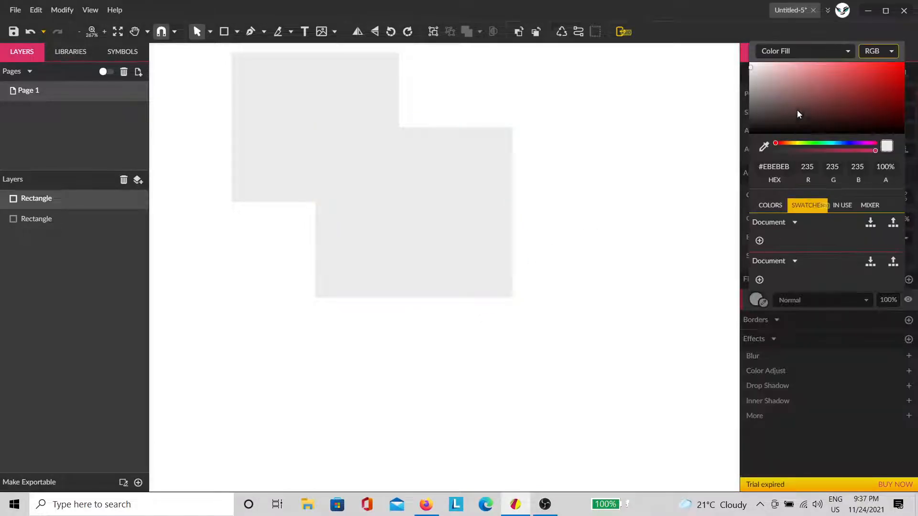
left_click(807, 89)
left_click(551, 239)
scroll(551, 239, "up", 3)
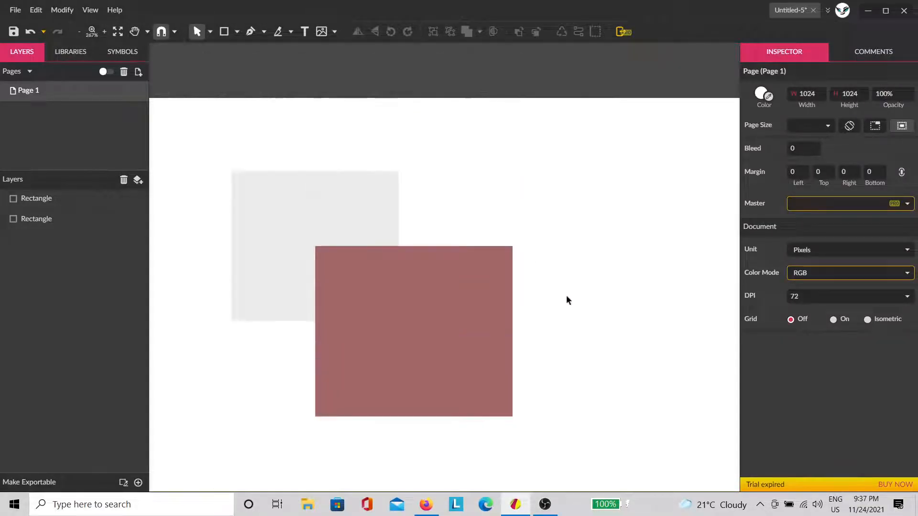
left_click_drag(416, 313, 380, 294)
Select the grey and red rectangles in turn to examine how the front shape covers the one behind it.
left_click(390, 184)
left_click(367, 236)
left_click(362, 203)
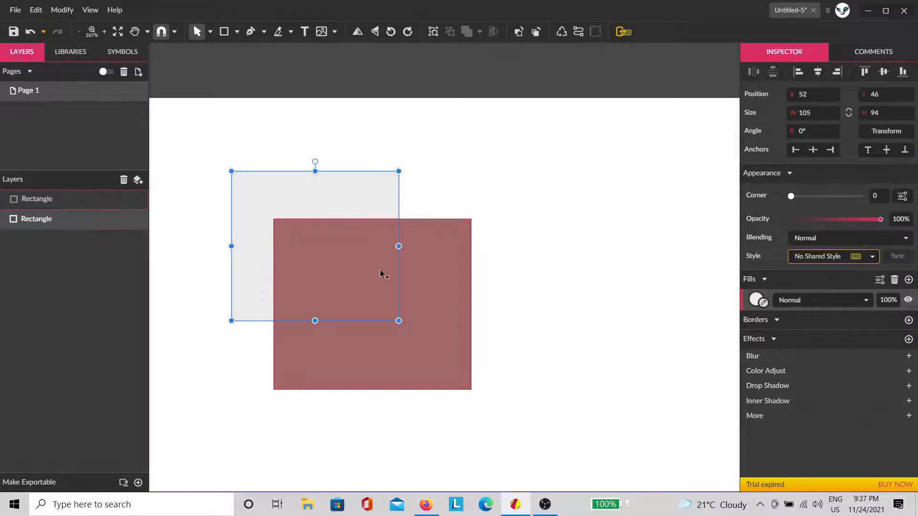
left_click(380, 271)
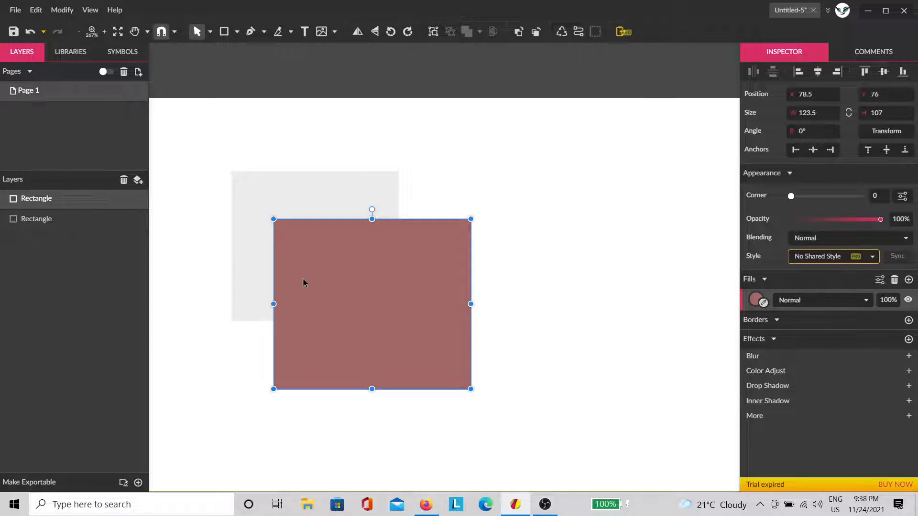
left_click(314, 204)
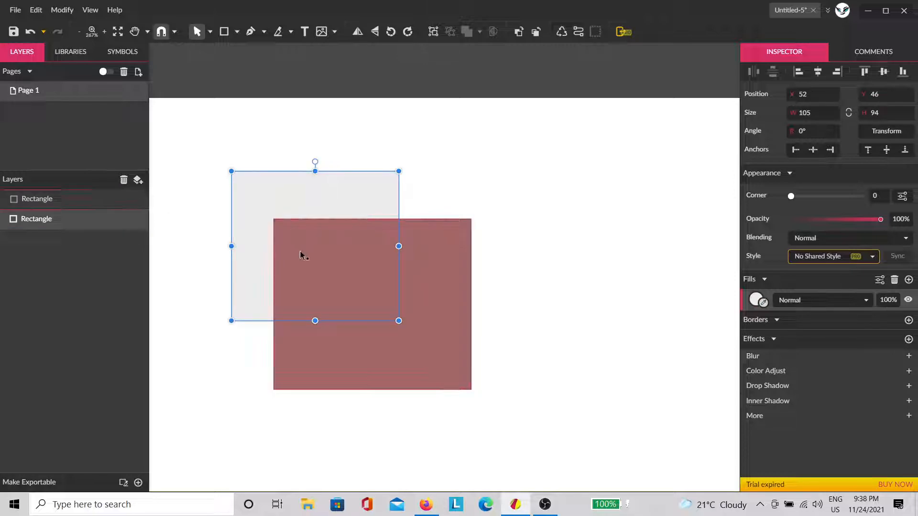
left_click(319, 280)
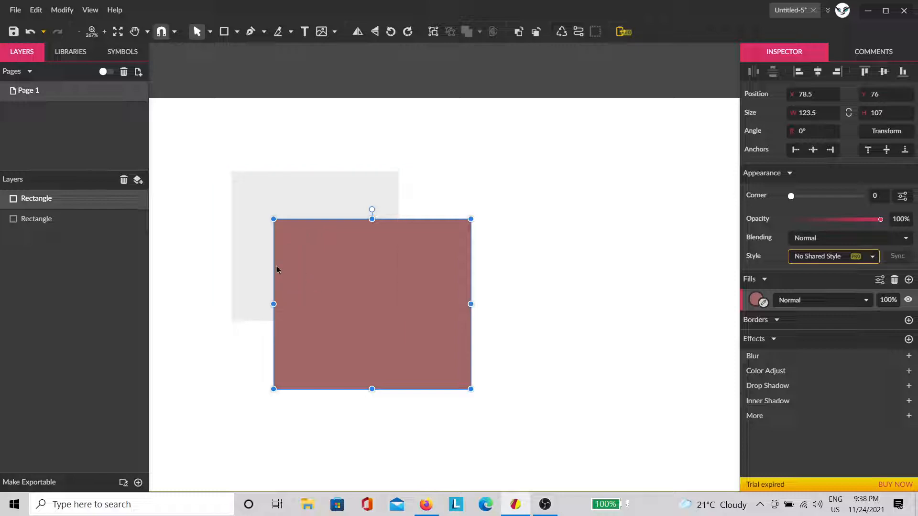
left_click(556, 209)
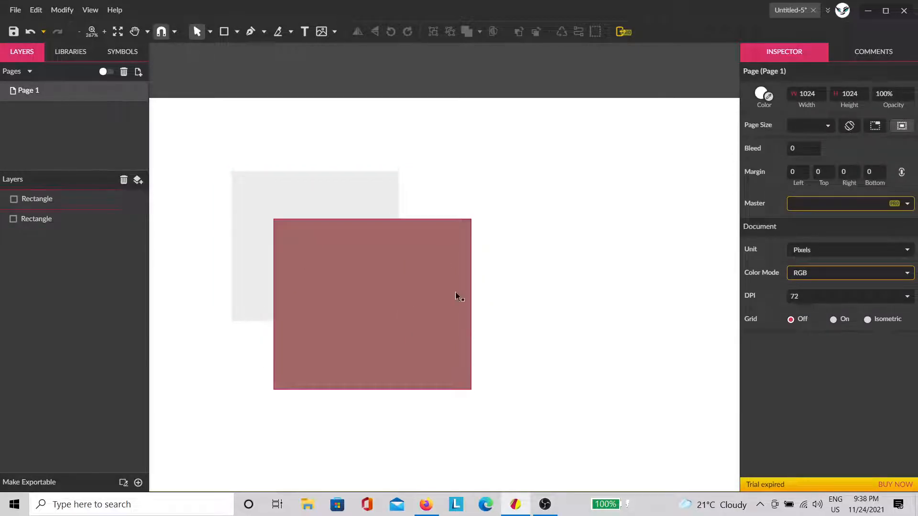
Look through the blend modes available for the red rectangle's fill without choosing one.
left_click(391, 282)
left_click(815, 301)
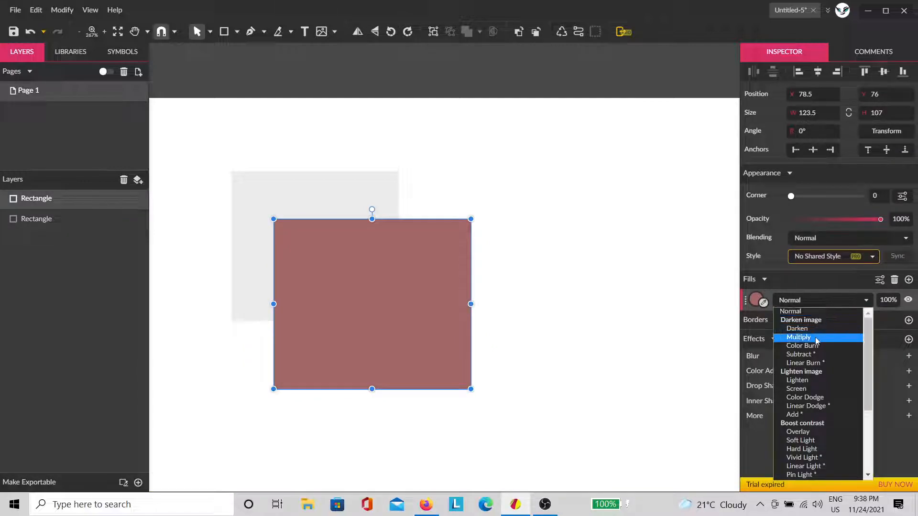
scroll(815, 337, "down", 4)
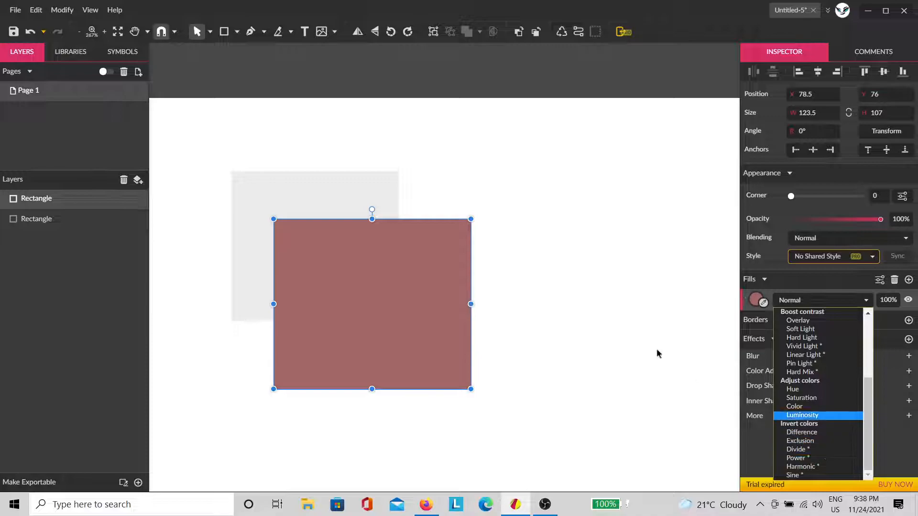
left_click(598, 340)
Delete both rectangles from the page.
scroll(508, 372, "down", 1)
left_click_drag(537, 472, 189, 86)
key("Delete")
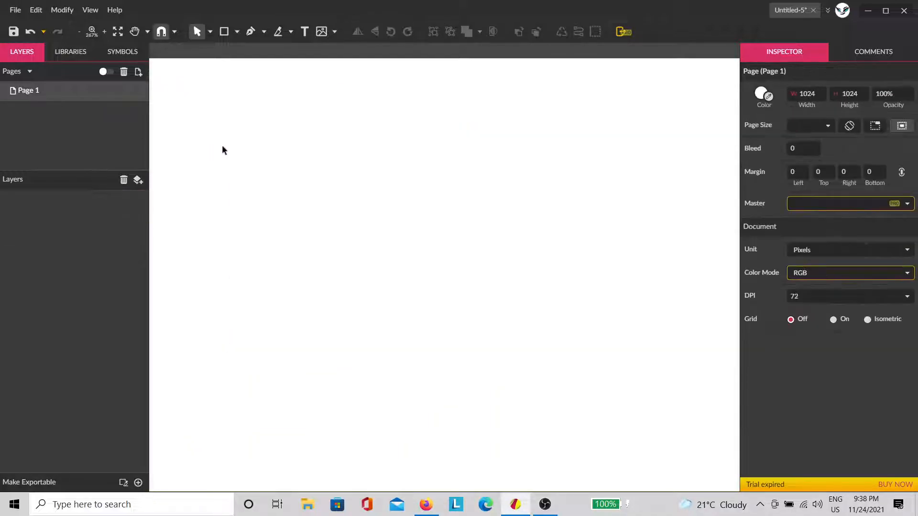
Draw a rectangle about 246 x 232 px near the page's upper-left corner.
scroll(456, 253, "down", 2)
left_click(224, 33)
left_click_drag(297, 160, 518, 368)
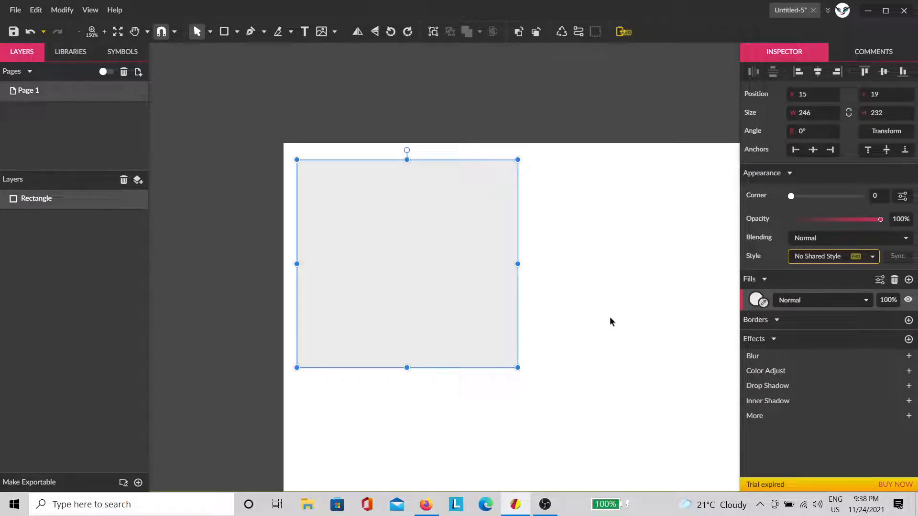
Set the rectangle's fill to black, #000000.
left_click(763, 302)
left_click(754, 302)
left_click(755, 299)
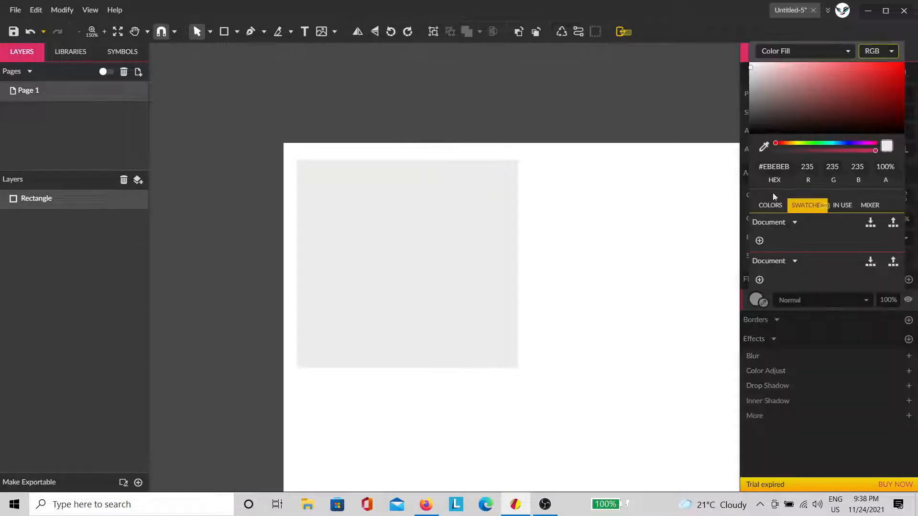
left_click(751, 133)
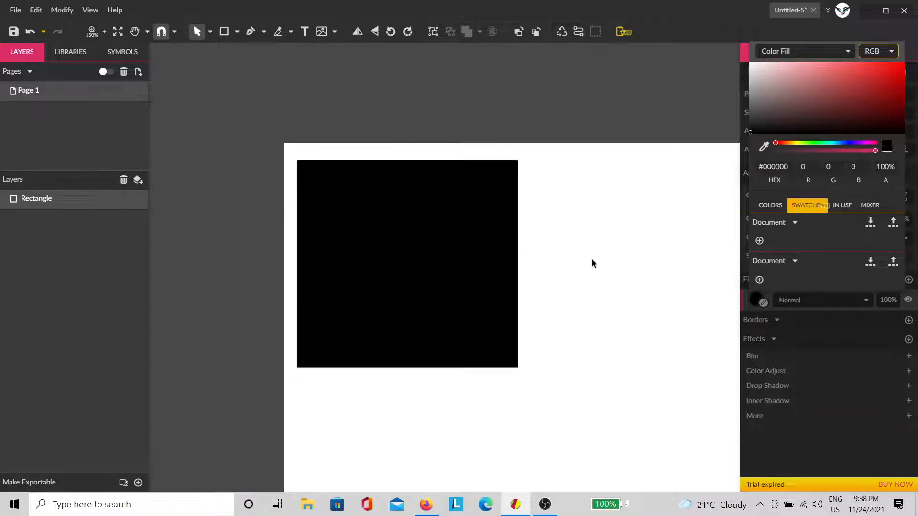
left_click(609, 260)
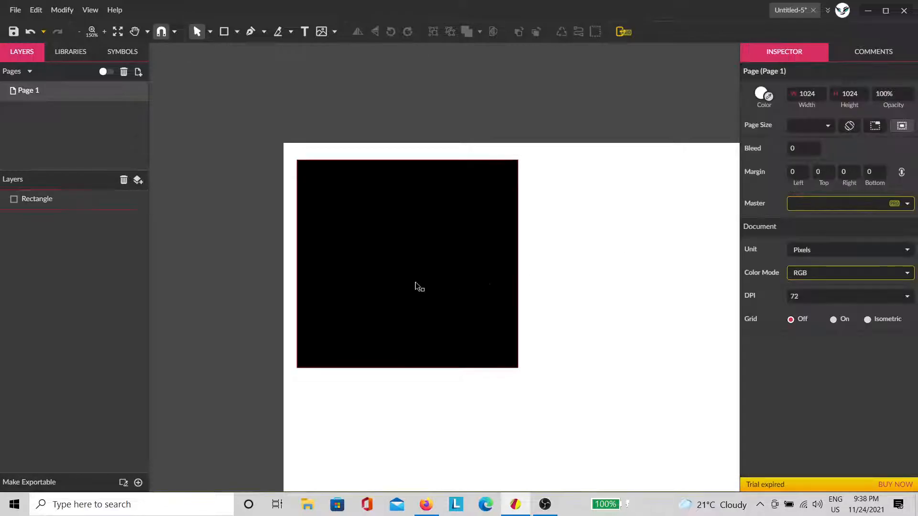
Move the black rectangle flush into the page's upper-left corner at X 0, Y 0, and deselect it.
left_click(425, 287)
left_click_drag(458, 291, 443, 271)
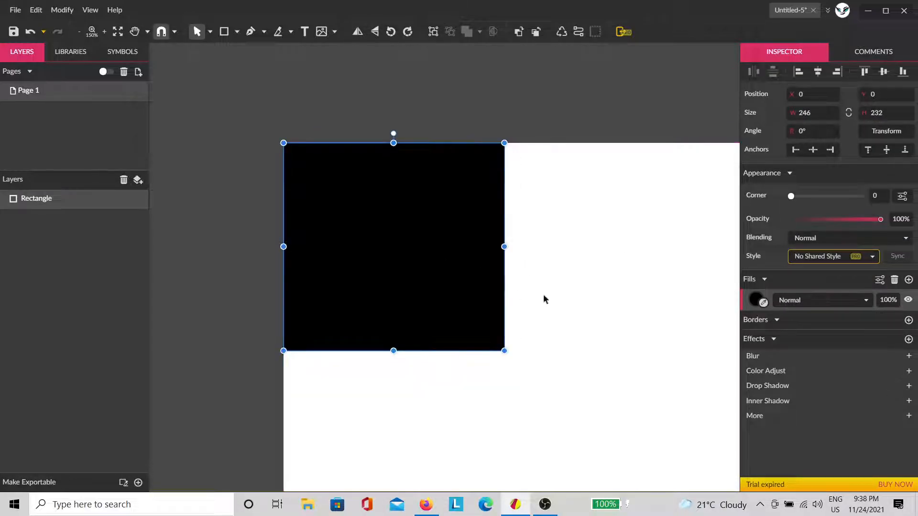
left_click(554, 319)
Draw a circle about 119 px in diameter with the Ellipse tool and centre it on the black rectangle's right edge.
scroll(410, 274, "up", 3)
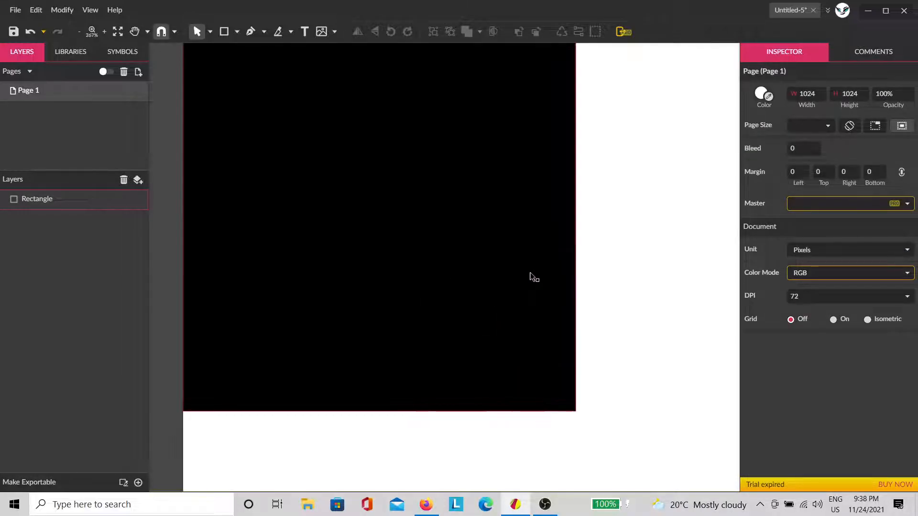
scroll(530, 279, "up", 2)
left_click(237, 31)
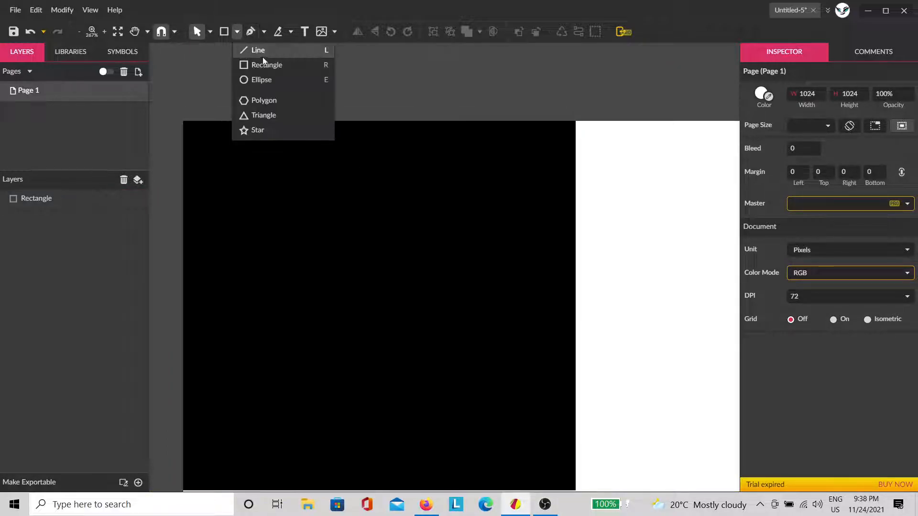
left_click(263, 76)
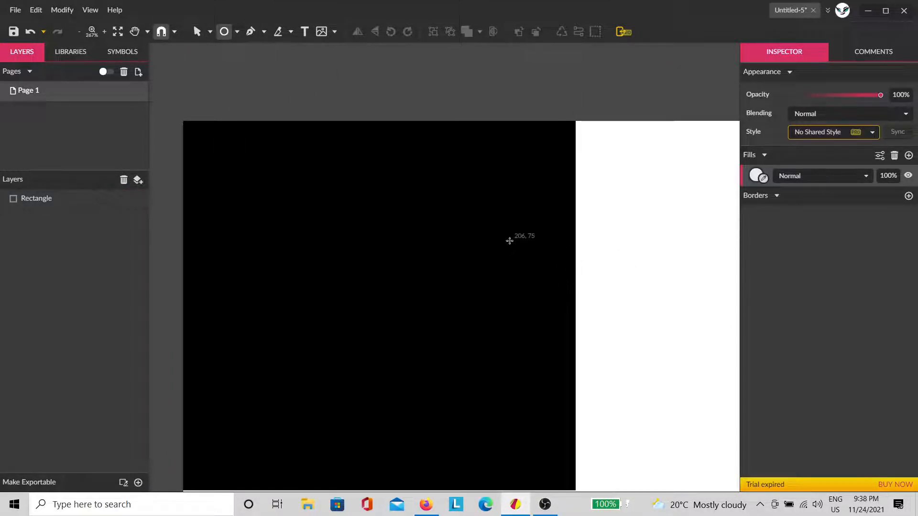
left_click_drag(501, 235, 689, 410)
left_click_drag(653, 362, 631, 343)
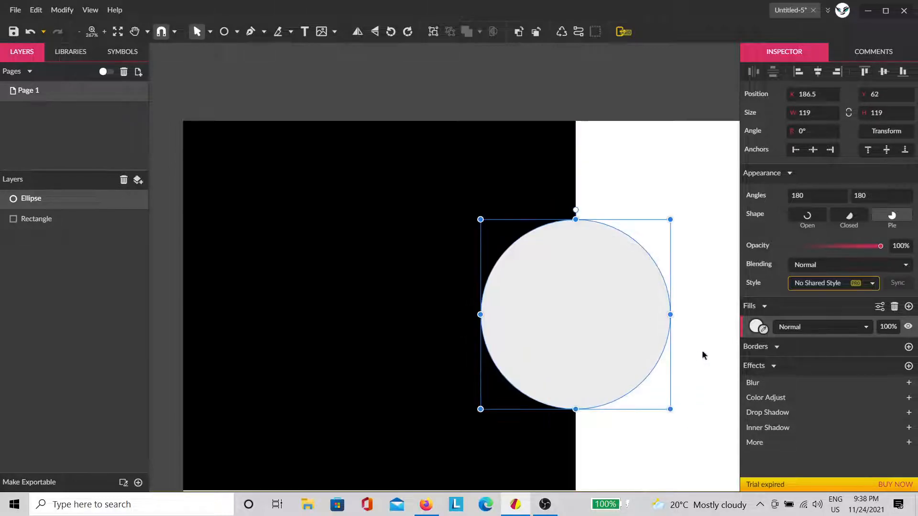
Set the circle's fill to pure red, #FF0000, from the preset colors.
left_click(757, 328)
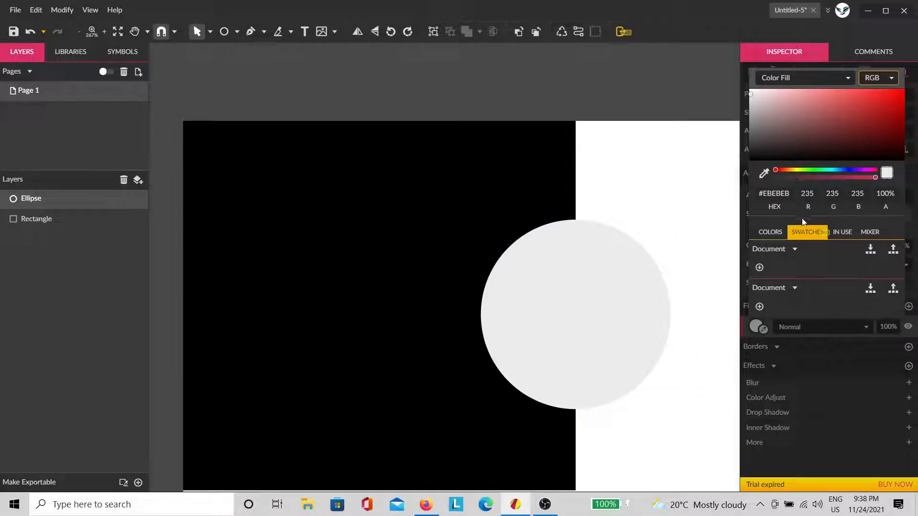
left_click(770, 232)
left_click(775, 262)
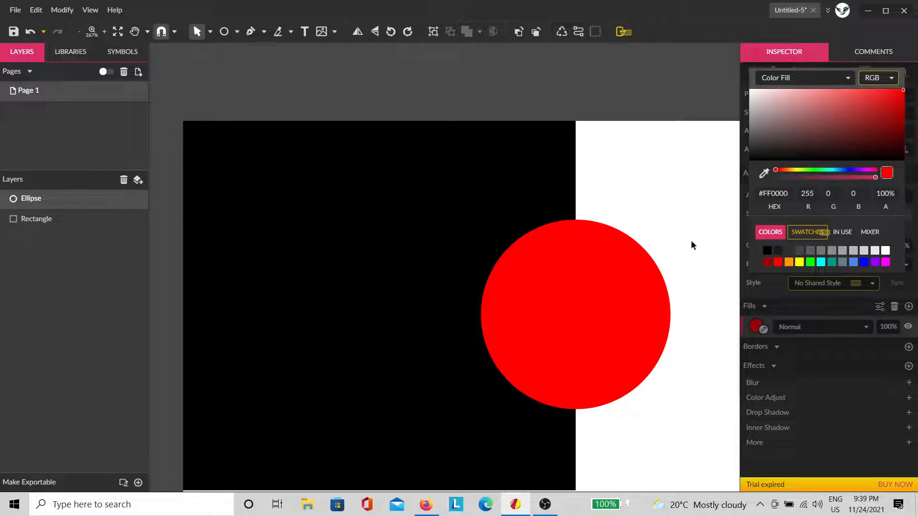
left_click(652, 215)
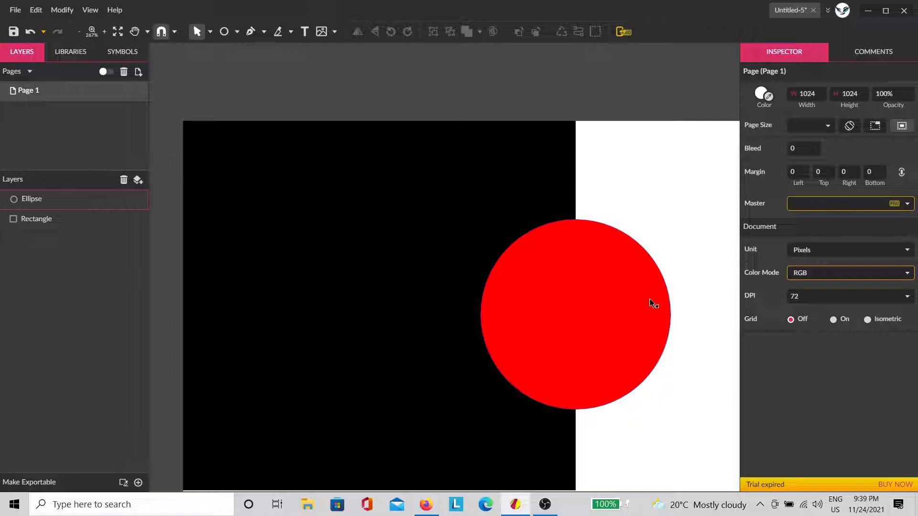
Set the blend mode of the red circle's fill to Add and deselect the circle.
left_click(626, 317)
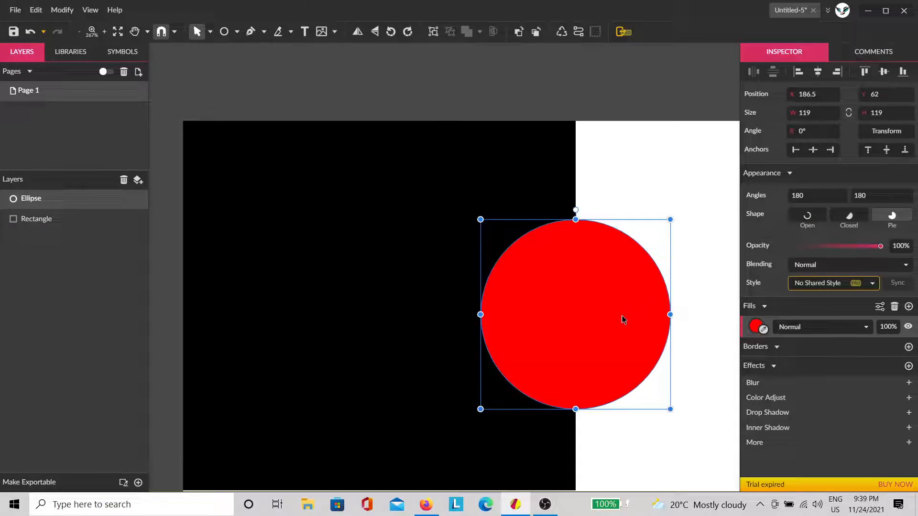
left_click(826, 326)
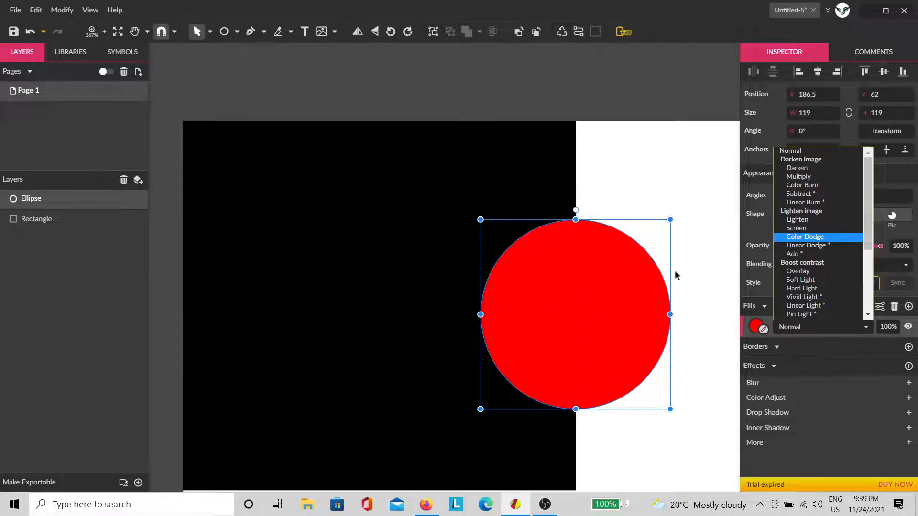
left_click(807, 257)
left_click(716, 222)
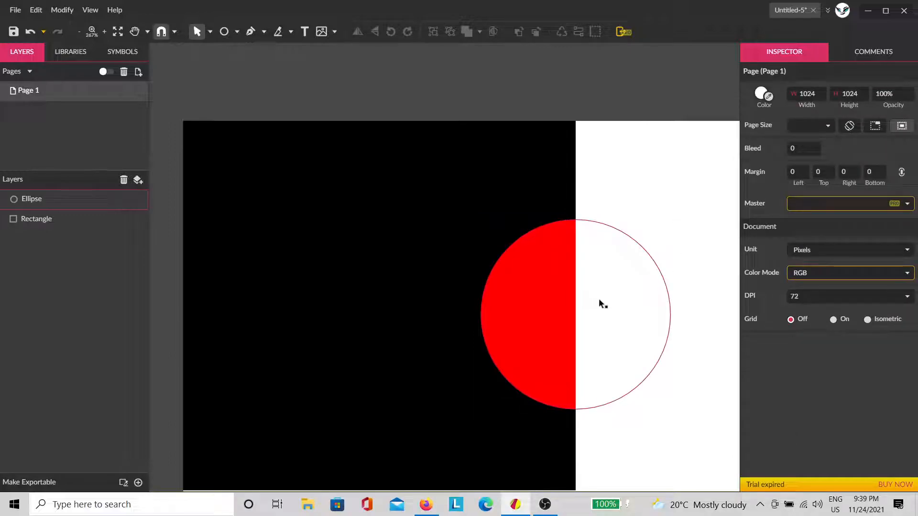
Examine the RGB values of the black rectangle, the red circle and the page background in turn.
key("space")
left_click_drag(639, 384, 509, 331)
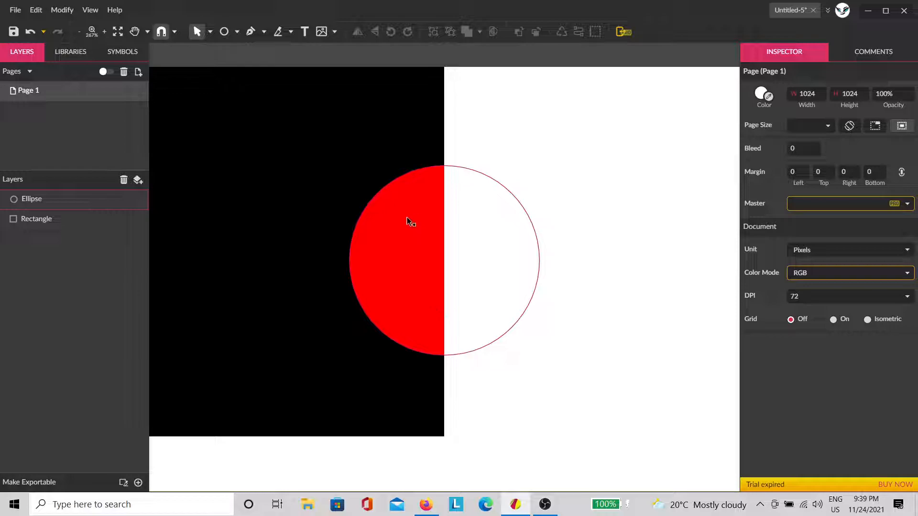
left_click(371, 155)
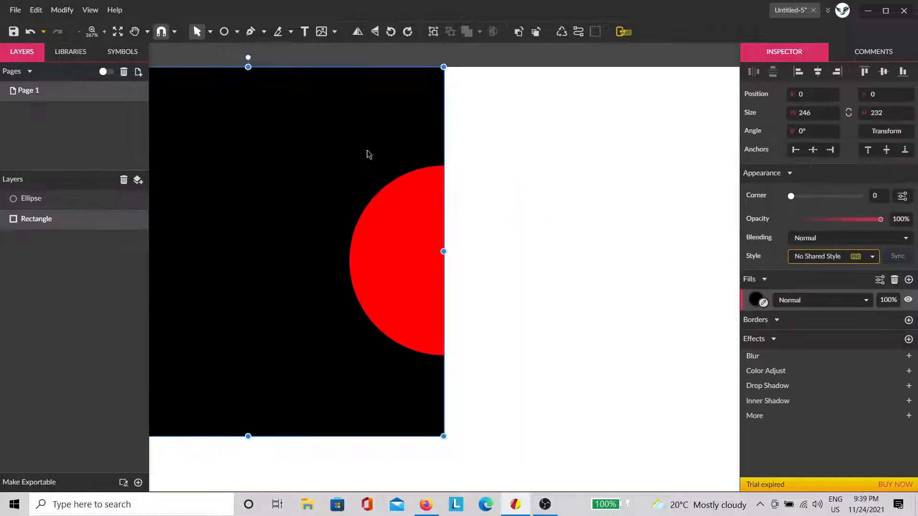
left_click(755, 300)
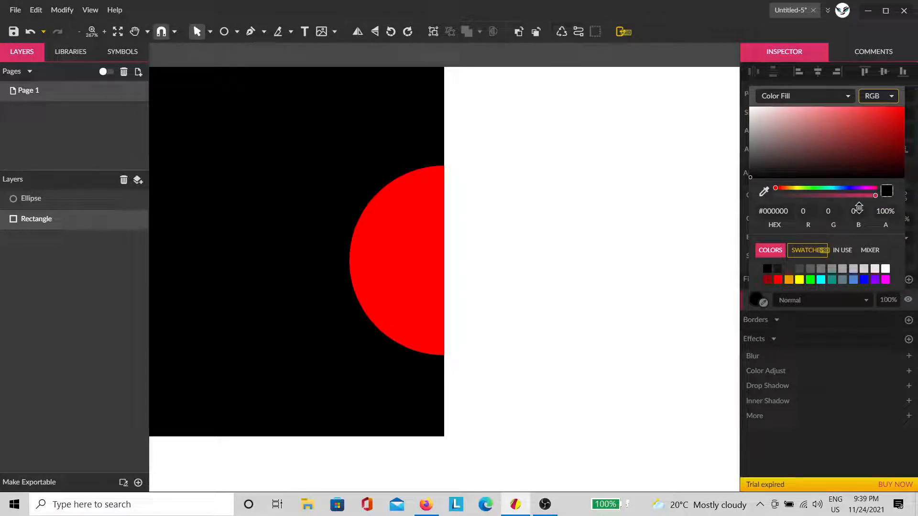
left_click(471, 288)
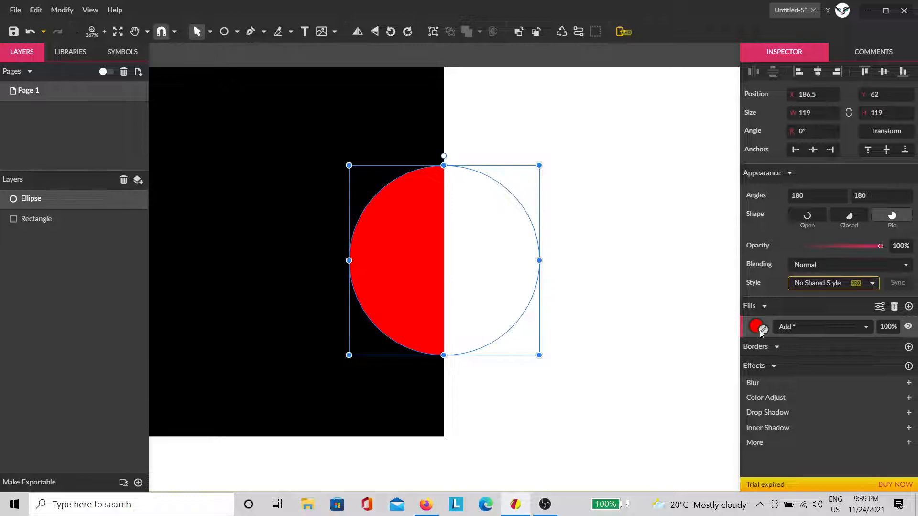
left_click(756, 327)
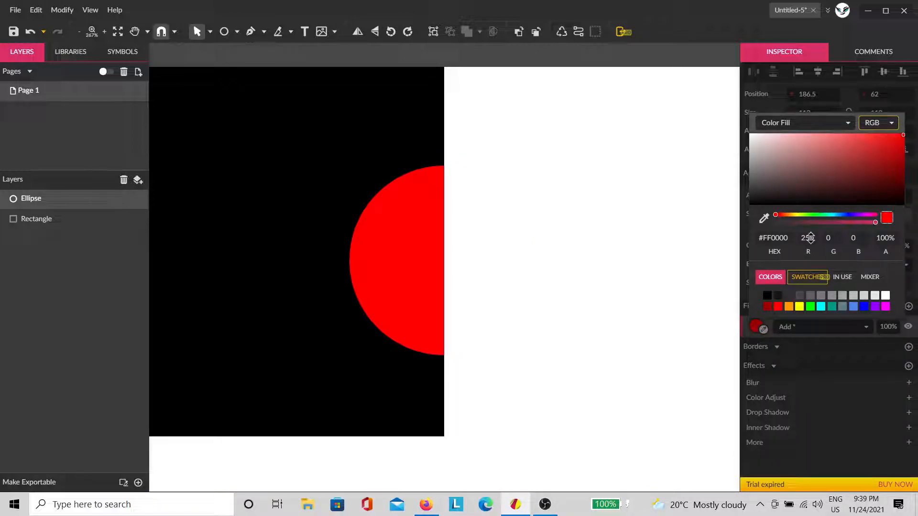
left_click(568, 253)
left_click(760, 94)
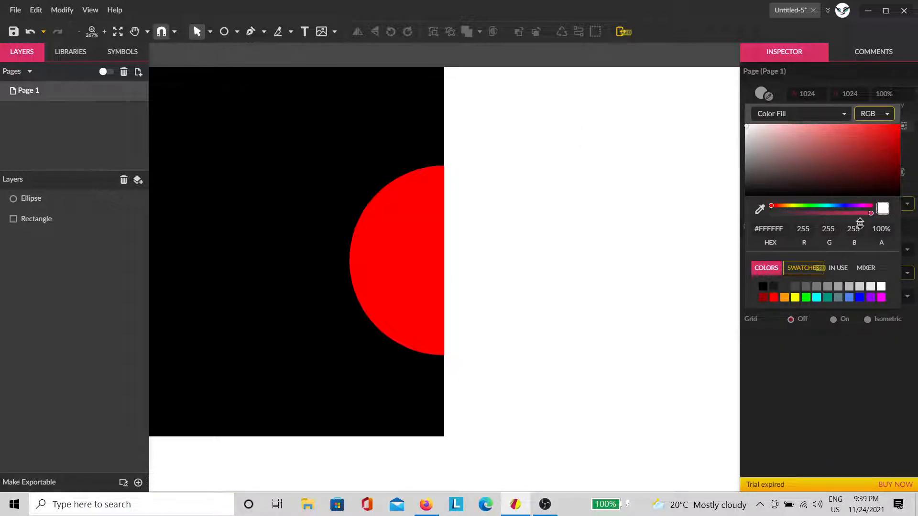
Examine how the red circle with the Add blend looks over the black rectangle compared with the white page.
left_click(641, 174)
left_click(489, 266)
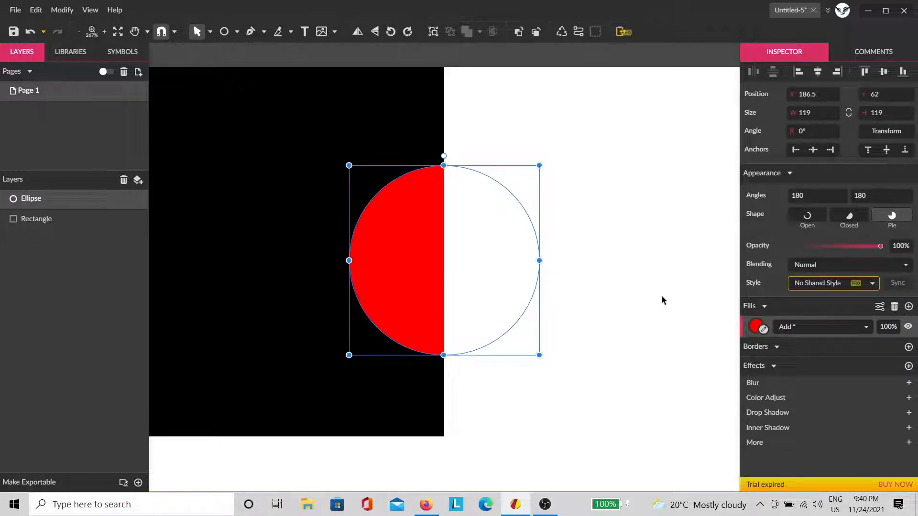
left_click_drag(526, 318, 576, 406)
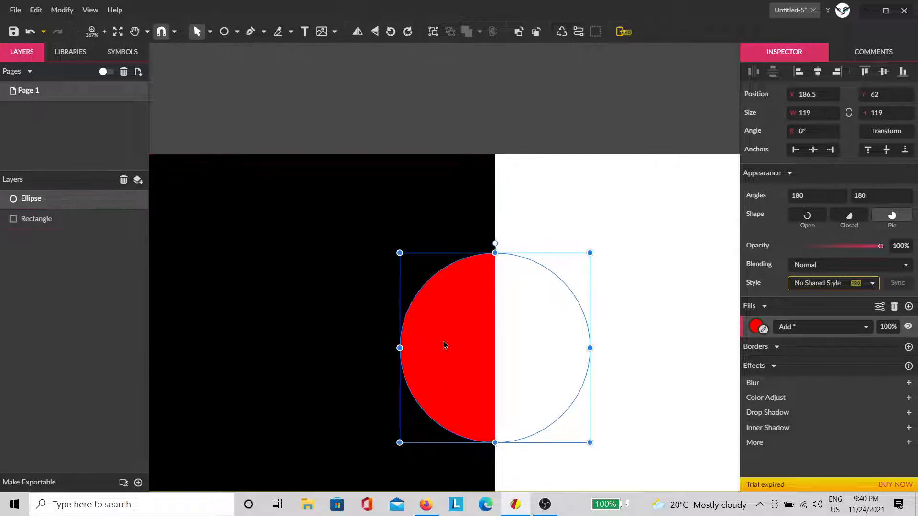
left_click(605, 222)
key("space")
left_click_drag(620, 333, 501, 276)
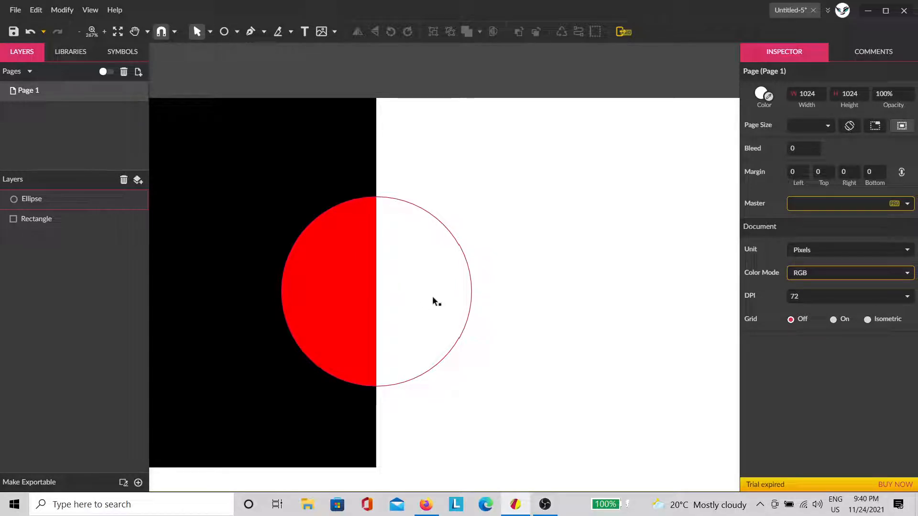
left_click(459, 334)
left_click(500, 313)
Duplicate the red circle onto the white page area and set the copy's fill blend mode to Normal.
left_click(444, 311)
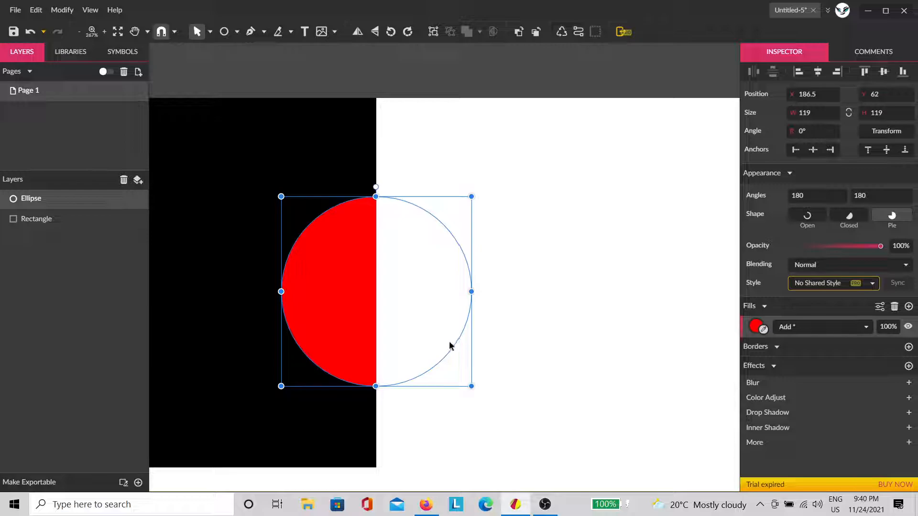
key("ctrl+d")
left_click_drag(408, 338, 587, 314)
left_click(802, 329)
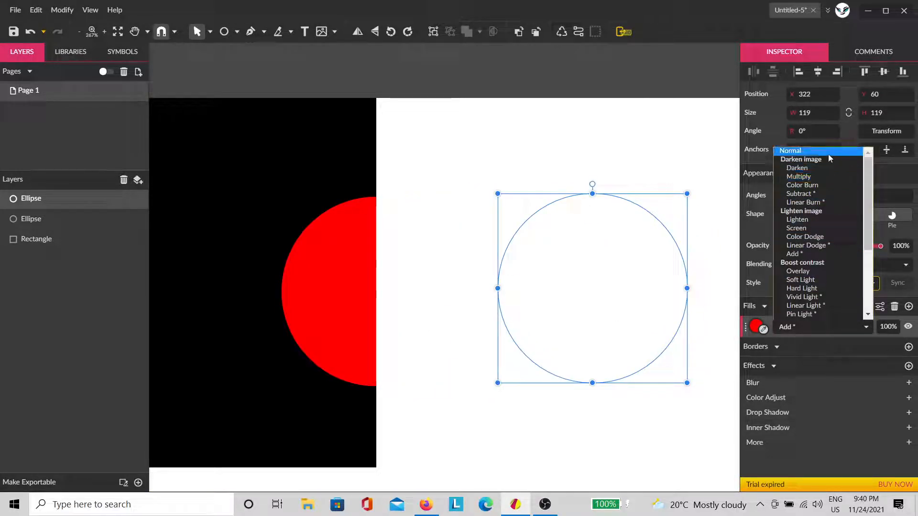
left_click(794, 150)
left_click(560, 421)
key("space")
left_click_drag(511, 389, 345, 404)
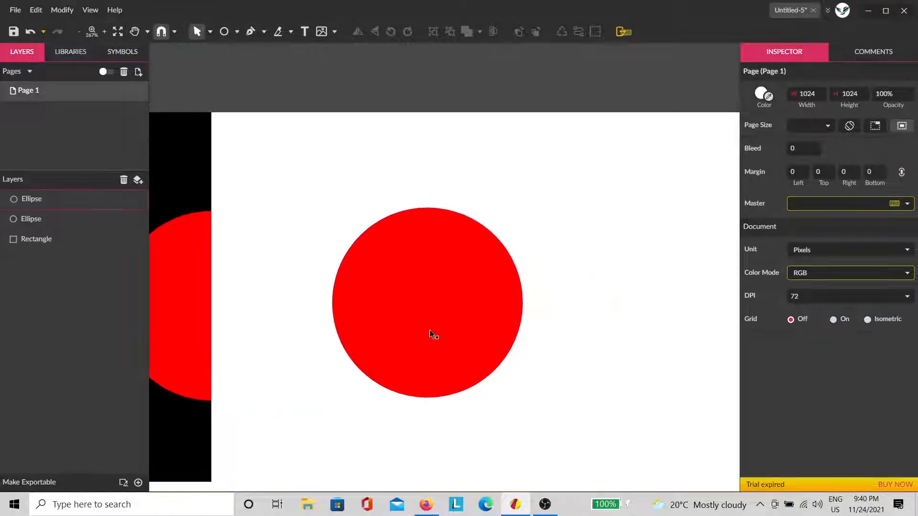
Set the copied circle's opacity to 49% and move it farther from the rectangle to X 431, Y 29.
left_click(435, 330)
left_click(835, 246)
left_click_drag(450, 291, 625, 242)
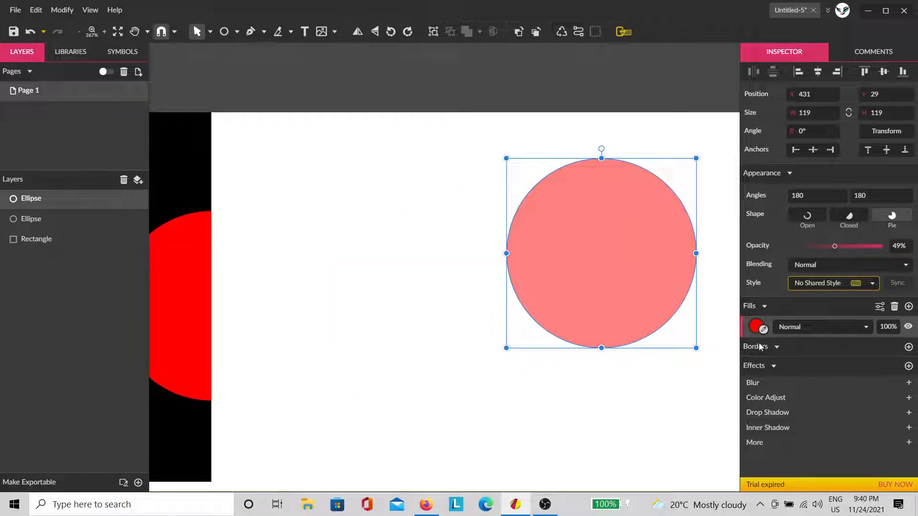
Overlap the semi-transparent copy with the original red circle at the black rectangle's right edge, and delete the copy.
left_click_drag(591, 331, 231, 373)
left_click_drag(381, 412, 543, 379)
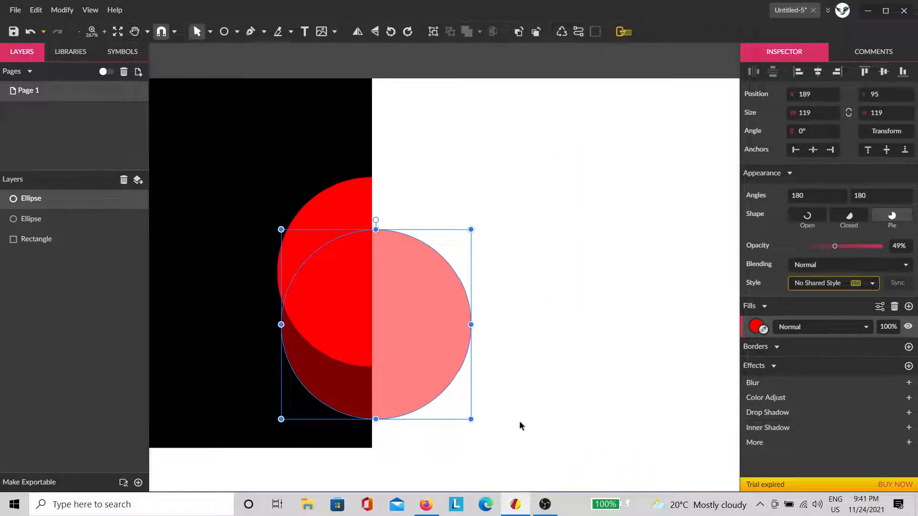
key("Delete")
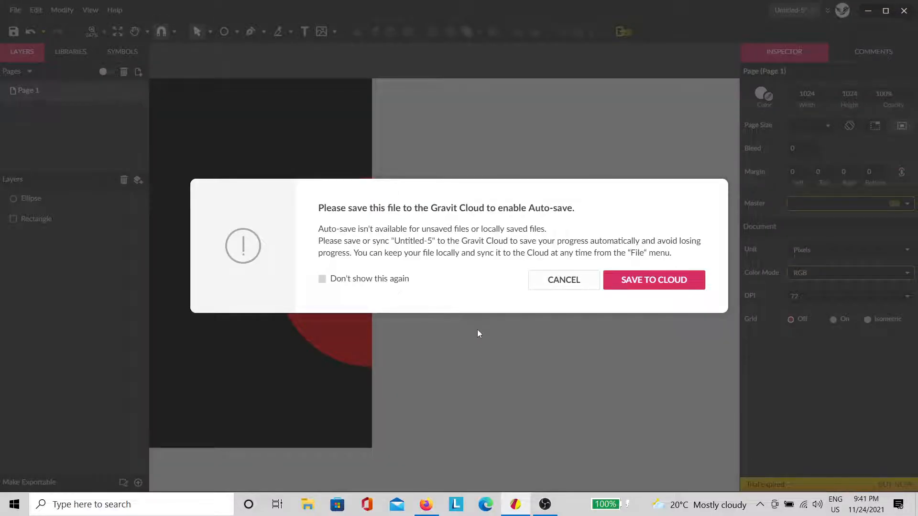
Save the design to Gravit Cloud under the name phase3.
left_click(630, 286)
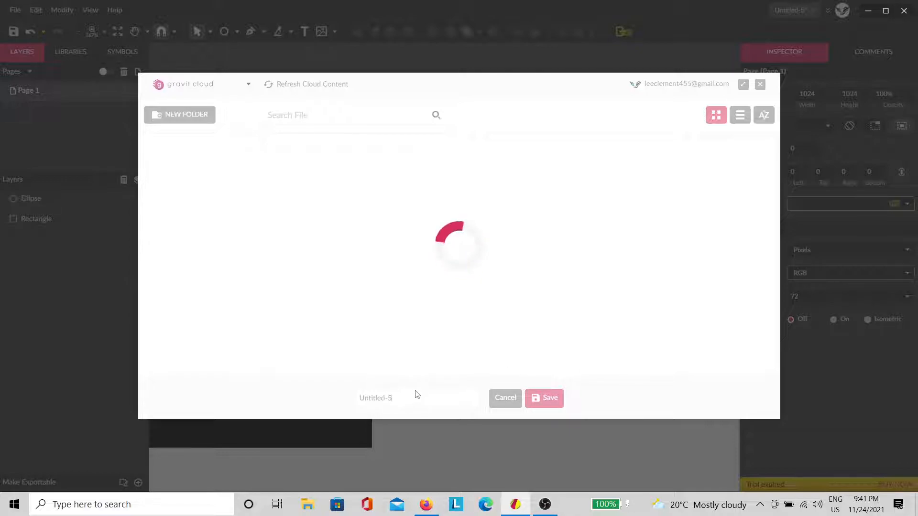
type("phase 3")
scroll(364, 305, "down", 3)
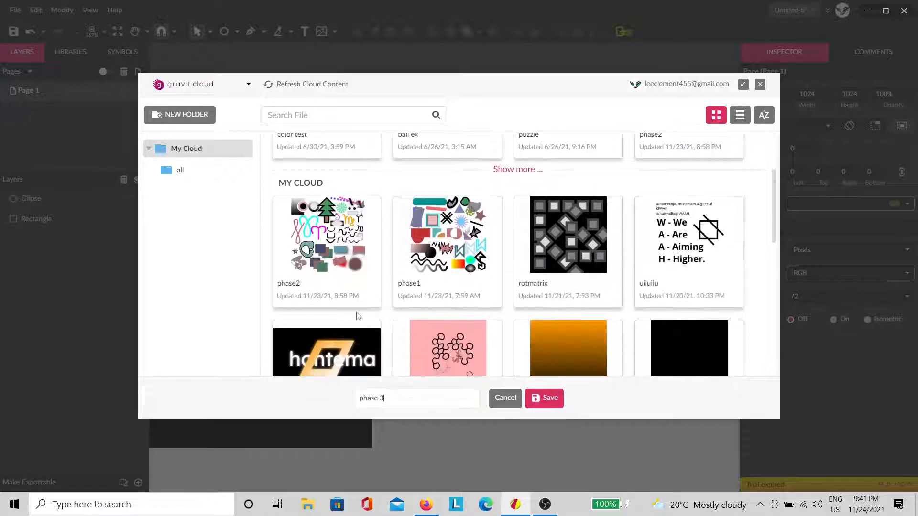
left_click(381, 405)
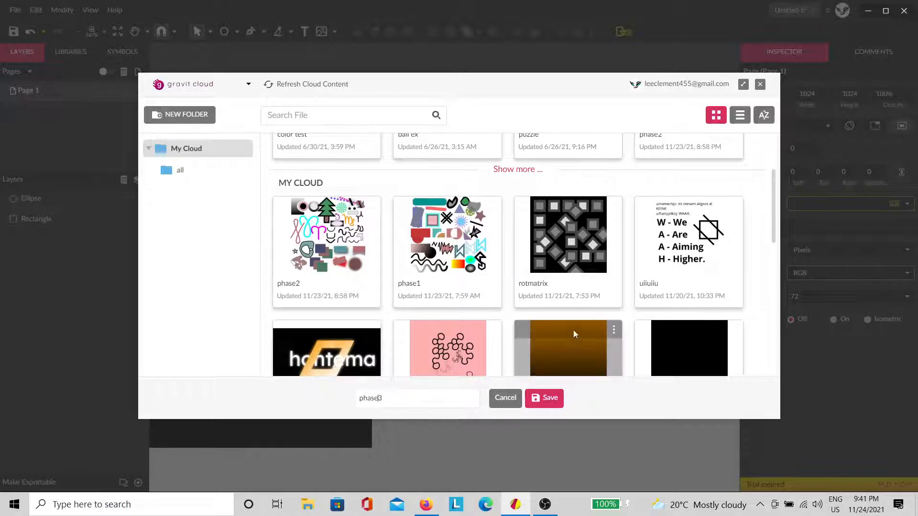
scroll(560, 293, "up", 3)
left_click(536, 406)
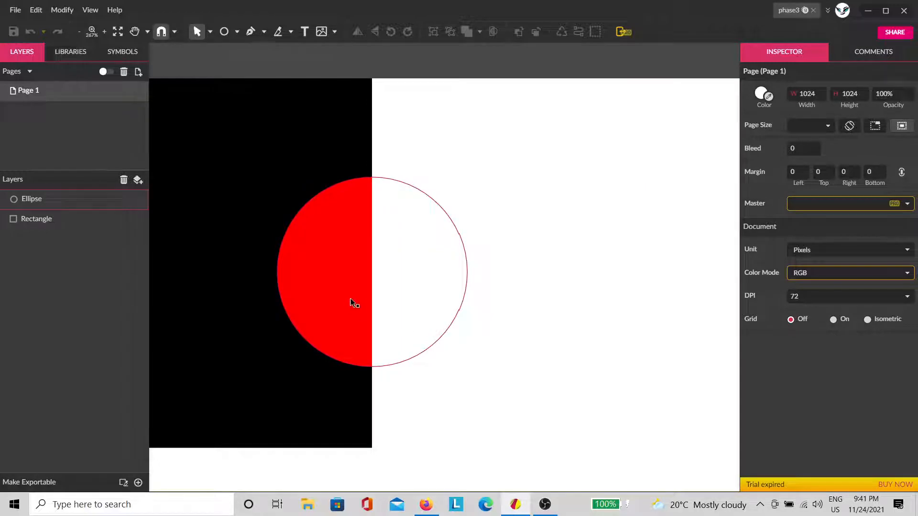
Move the red circle completely onto the black rectangle, to X 11, Y 50.
left_click(354, 302)
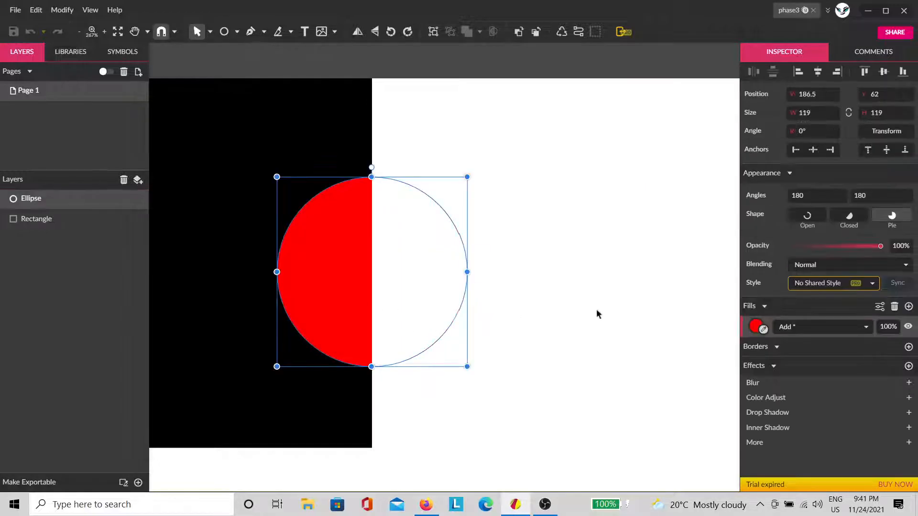
left_click_drag(480, 311, 717, 301)
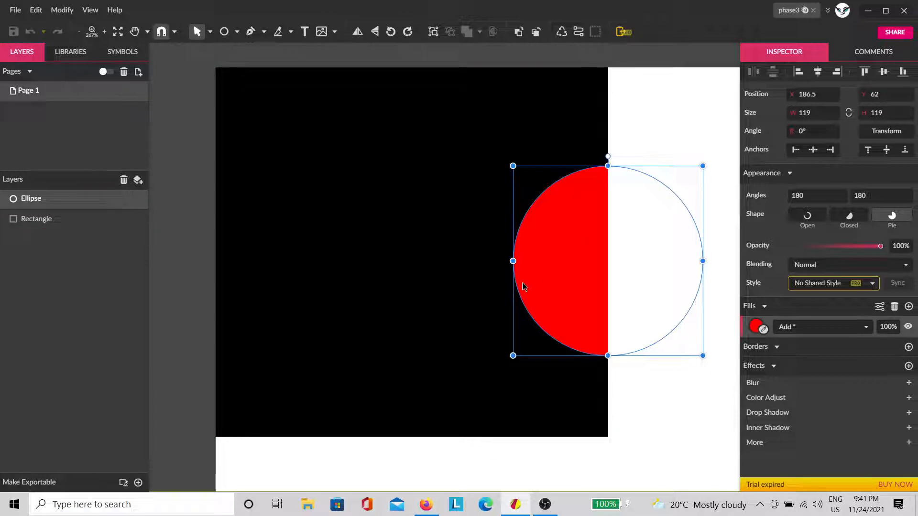
left_click_drag(567, 279, 285, 260)
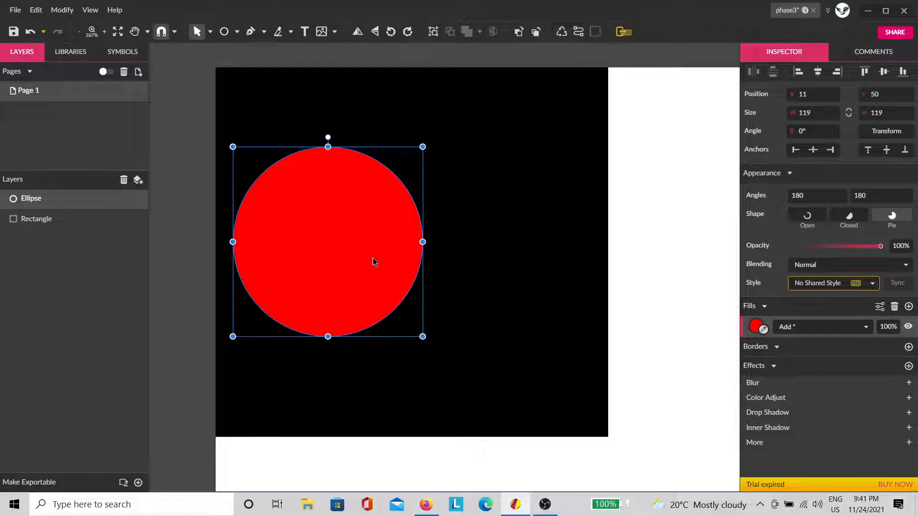
Duplicate the red circle and place the copy at X 70.5, Y 50 so it half overlaps the original.
key("ctrl+d")
left_click_drag(342, 268, 476, 282)
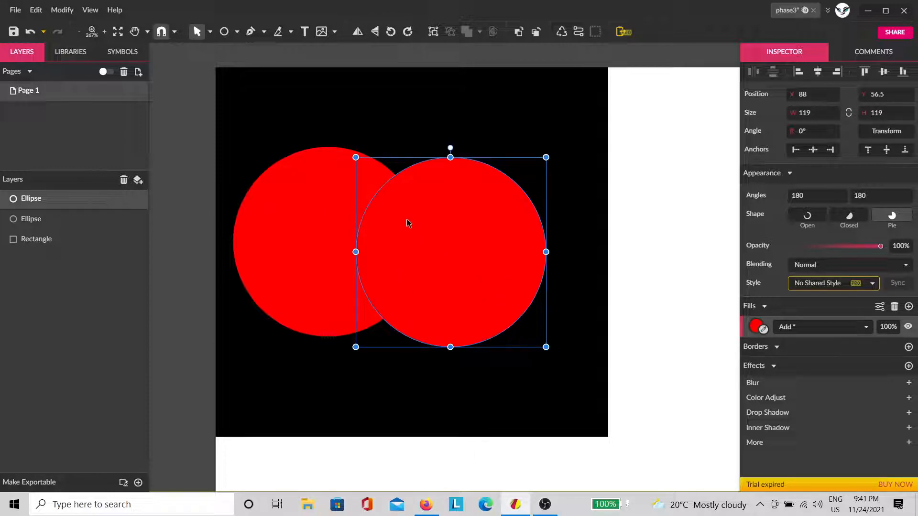
left_click(756, 326)
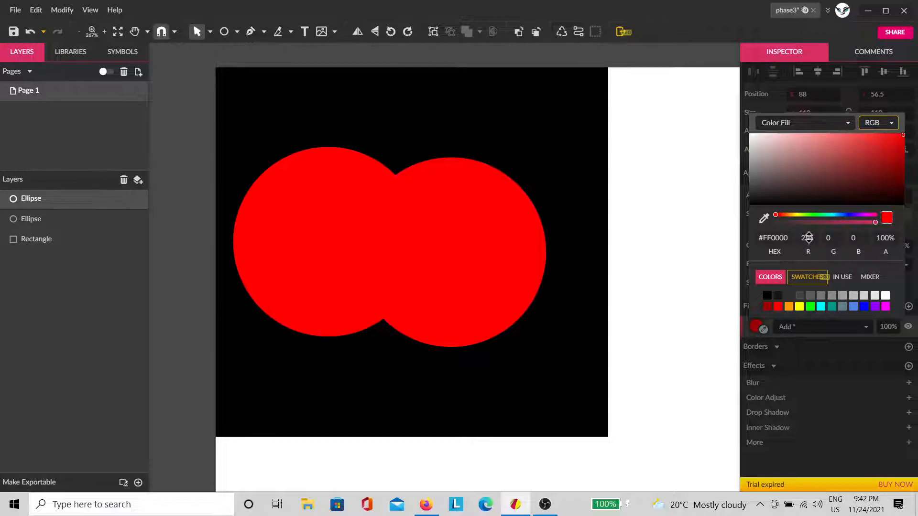
left_click_drag(488, 242, 462, 237)
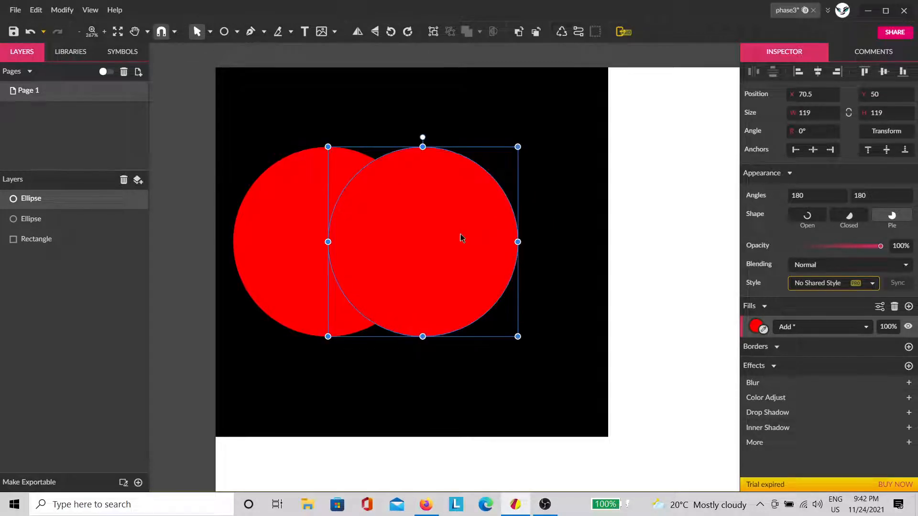
Try green #00FF00 as the duplicate circle's fill, and change it to the preset pure blue.
left_click(758, 328)
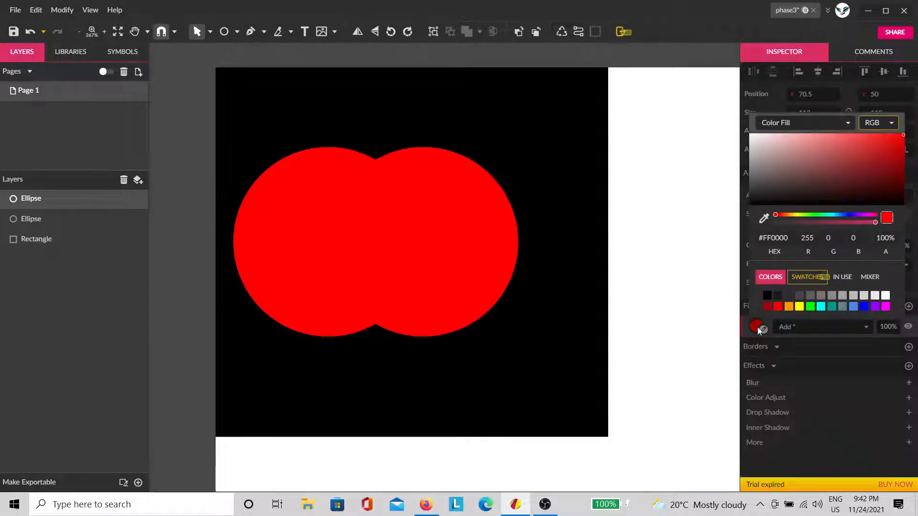
left_click(810, 307)
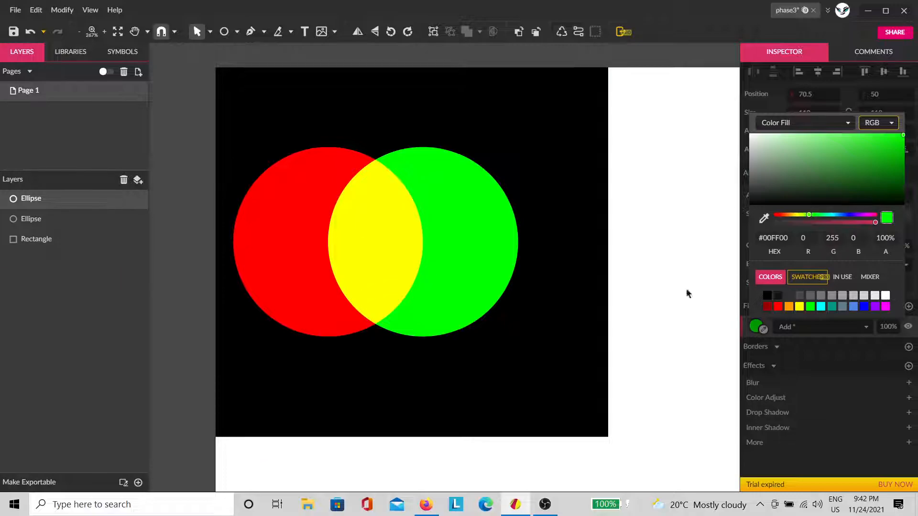
left_click(864, 307)
Set the original red circle's fill to preset green, #00FF00, and deselect it.
left_click(275, 283)
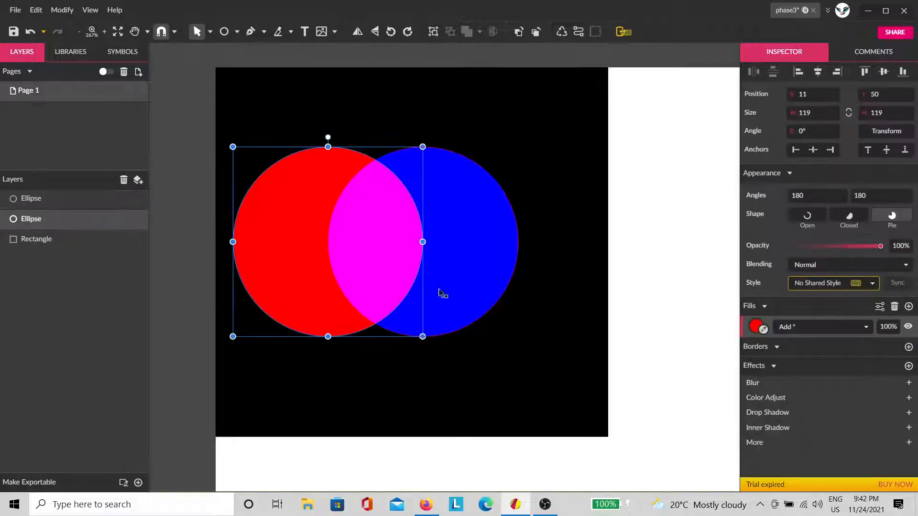
left_click(752, 329)
left_click(809, 308)
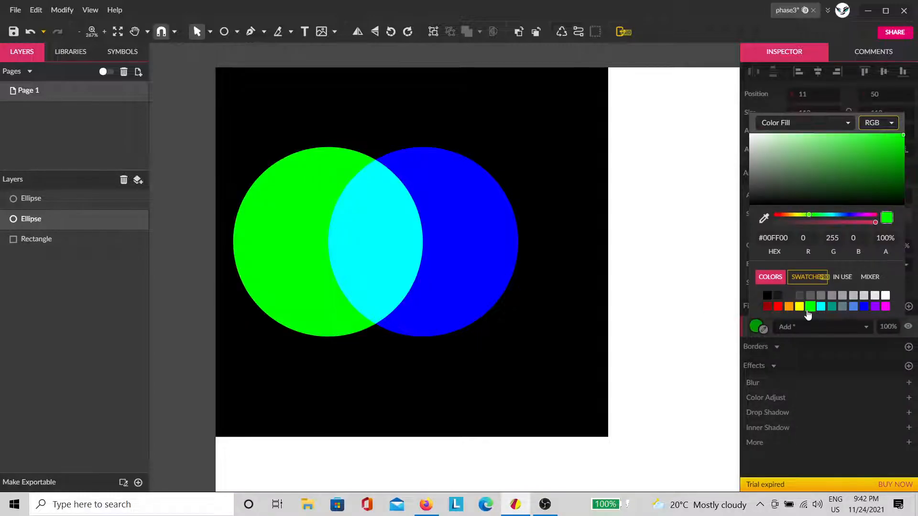
left_click(634, 246)
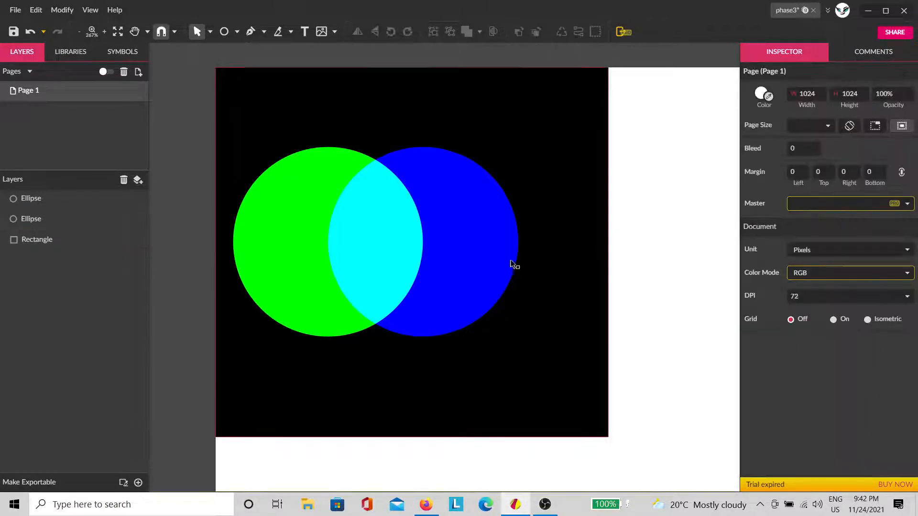
Duplicate the green and blue circles twice, rotating each pair of copies a further -60° around their shared centre.
left_click(470, 266)
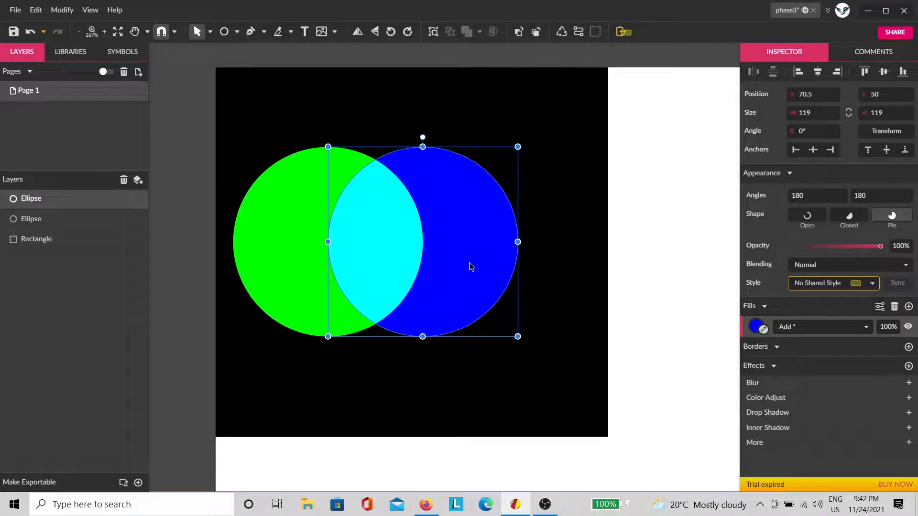
left_click(295, 266, "shift")
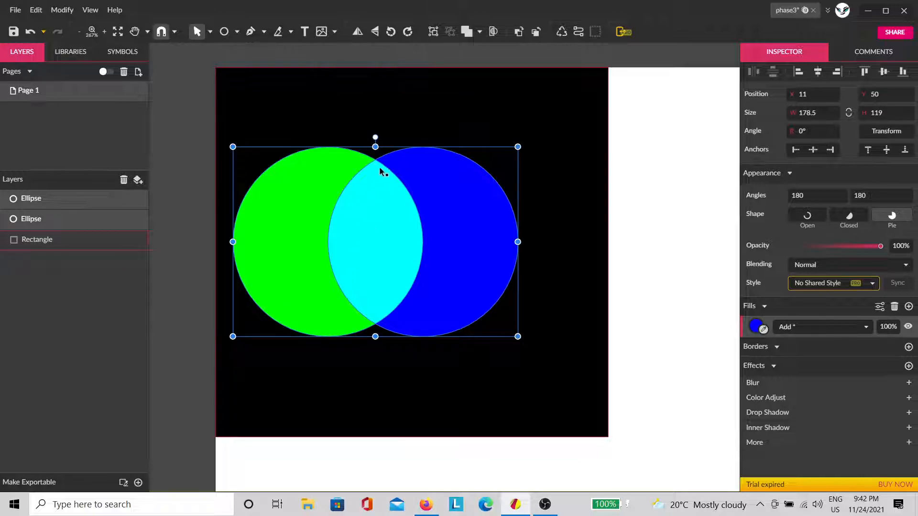
key("ctrl+d")
left_click_drag(375, 137, 530, 135)
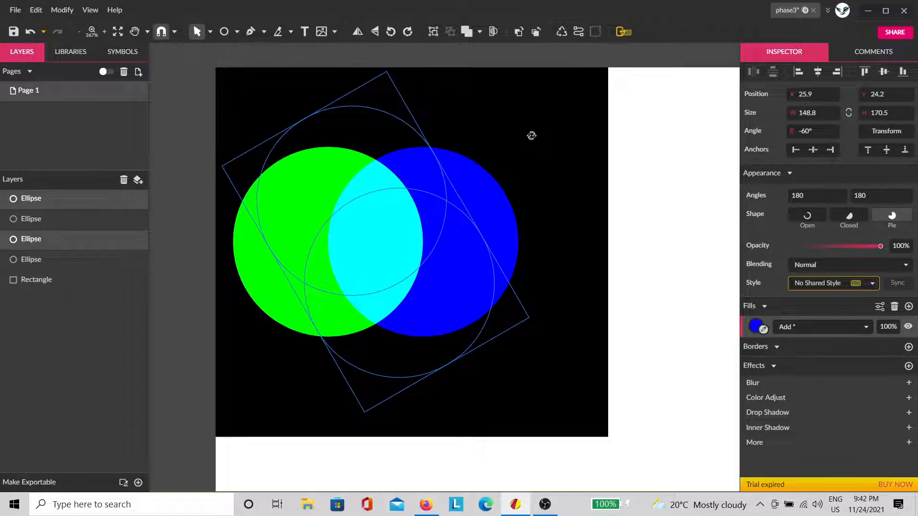
left_click_drag(532, 135, 531, 139)
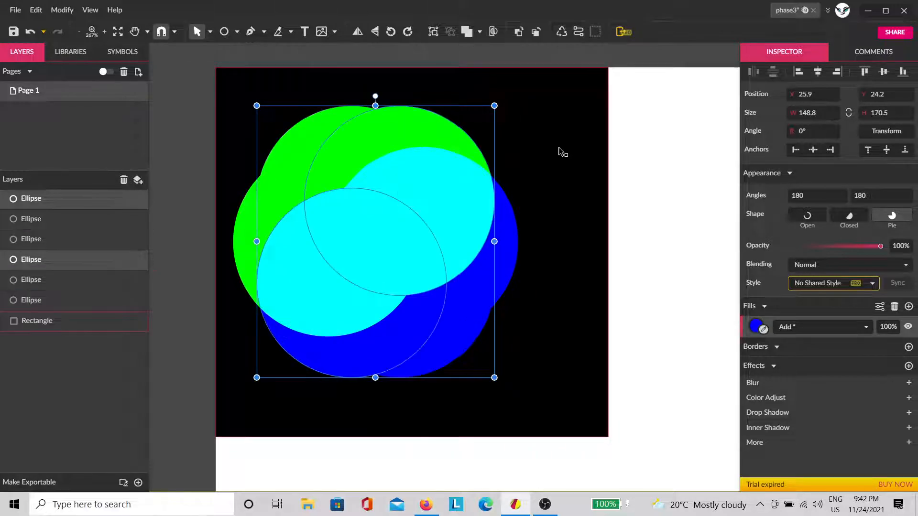
left_click(664, 150)
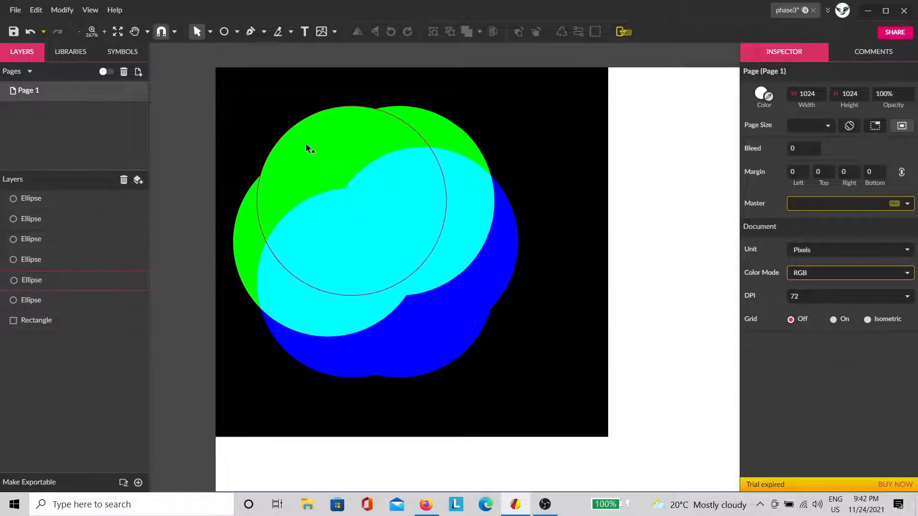
Delete three surplus circles, keeping the original green one, the upper-right green copy and the lower-right blue copy.
left_click(330, 144)
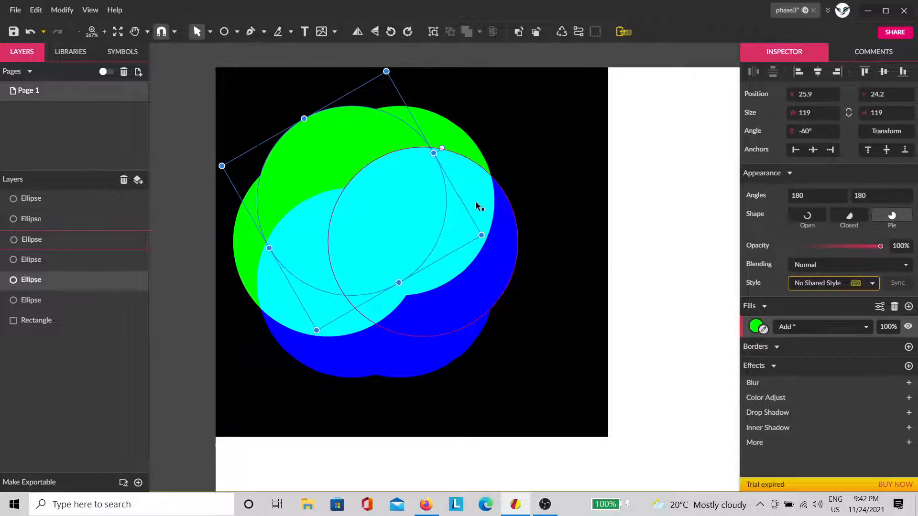
key("Delete")
left_click(447, 270)
key("Delete")
left_click(307, 366)
key("Delete")
Rotate the three circles together until one sits centred above the other two, and move them to X 37.7, Y 34.2 on the rectangle.
left_click(470, 301)
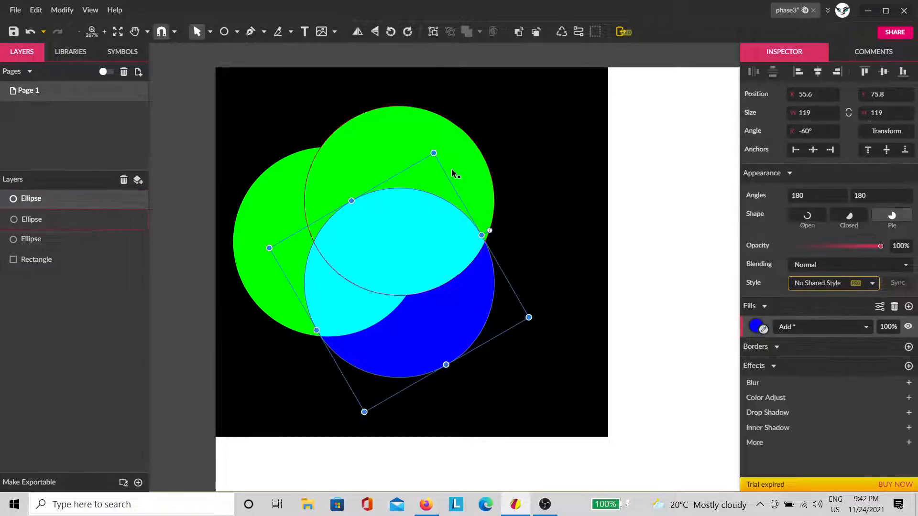
left_click(340, 230, "shift")
left_click_drag(364, 97, 286, 107)
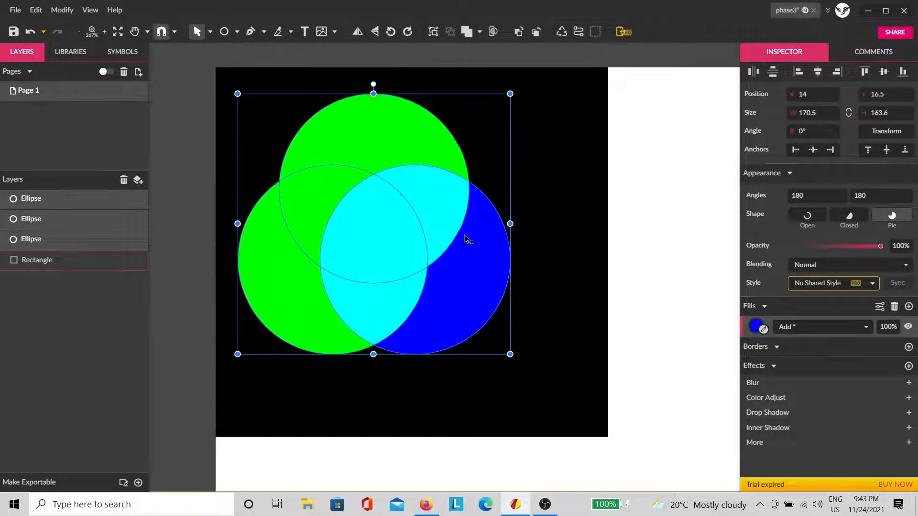
left_click_drag(387, 263, 420, 289)
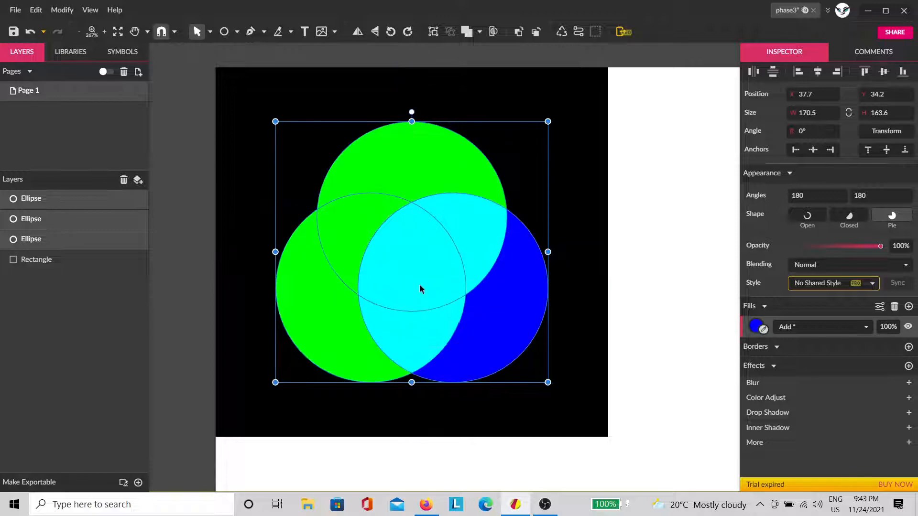
Set the top circle's fill to preset red, #FF0000.
left_click(714, 127)
left_click(438, 183)
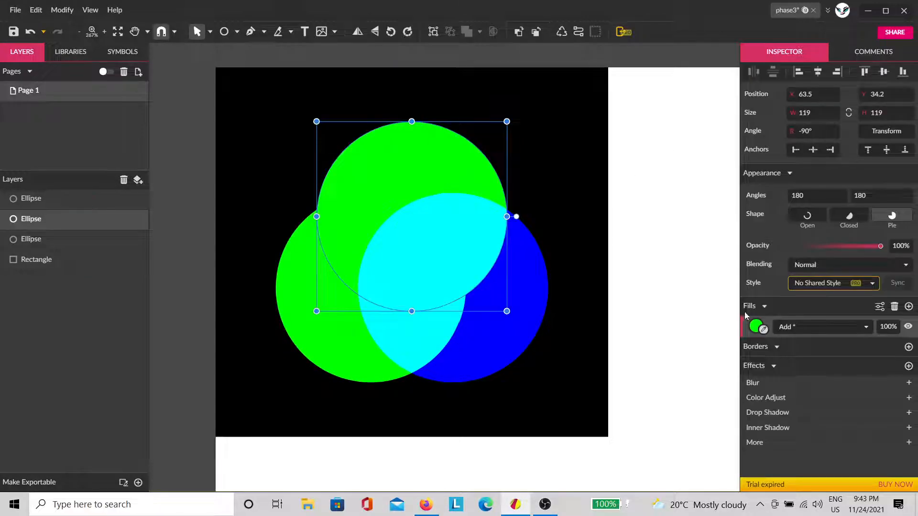
left_click(755, 327)
left_click(776, 307)
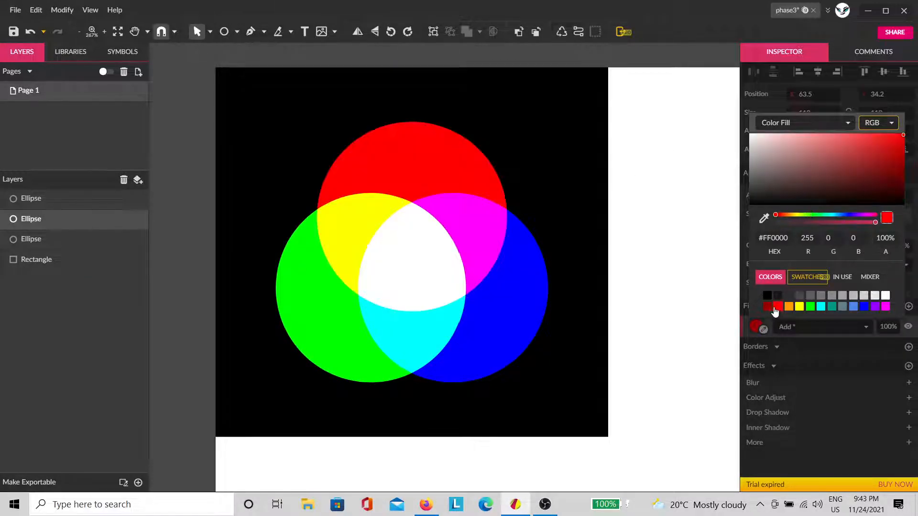
Duplicate the red, green and blue circles together and place the copies on the white page area at X 276, Y 28.4.
left_click(640, 254)
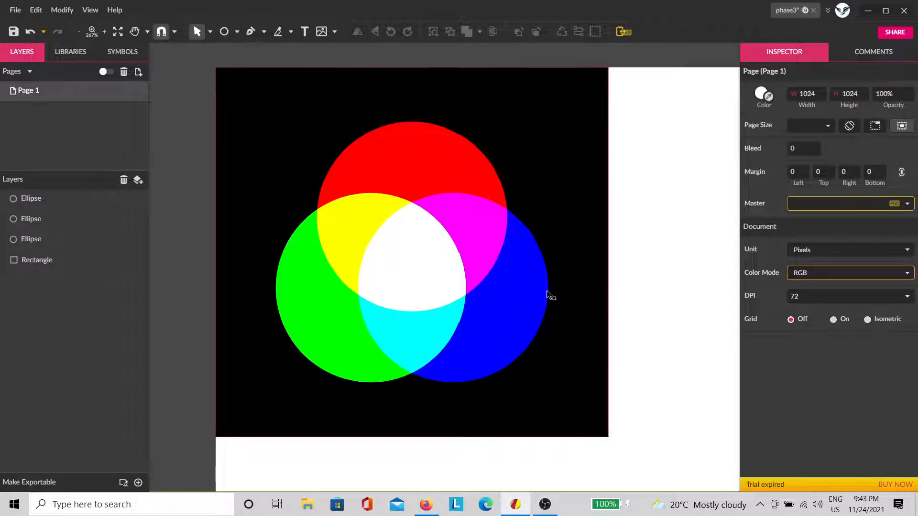
left_click(516, 286)
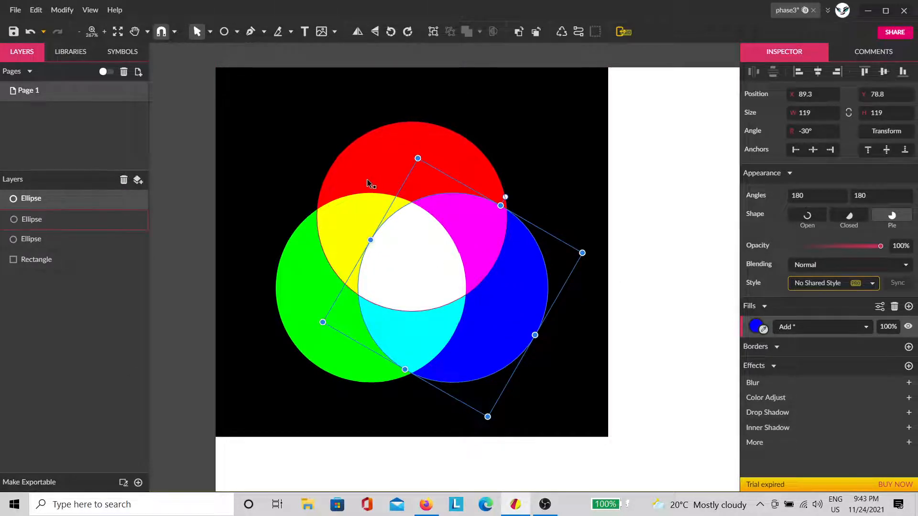
left_click(360, 198, "shift")
left_click(321, 301, "shift")
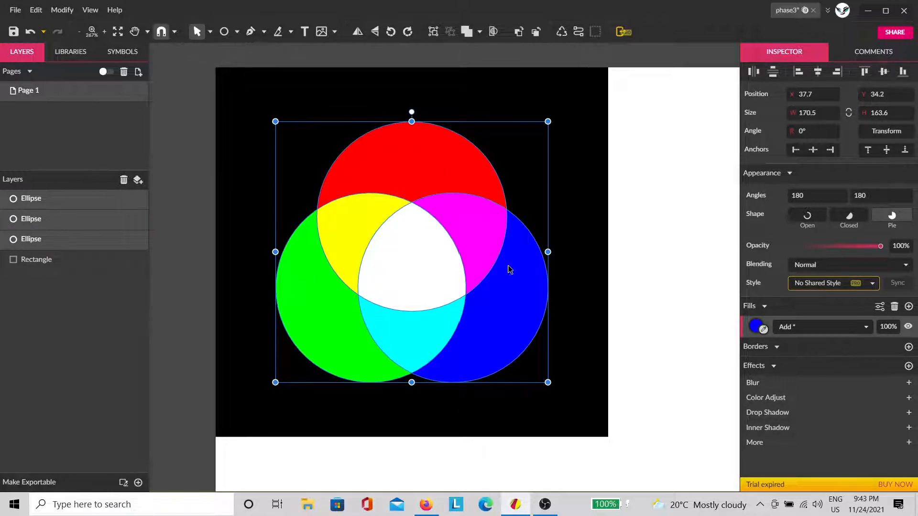
key("ctrl+d")
left_click_drag(455, 257, 688, 251)
key("space")
left_click_drag(645, 344, 400, 393)
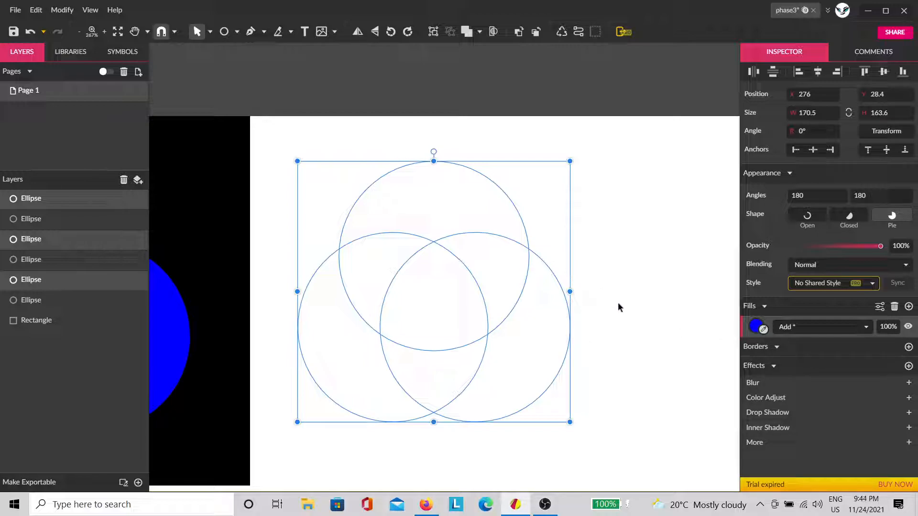
Set the fill blend mode of the three copied circles to Subtract.
left_click(788, 329)
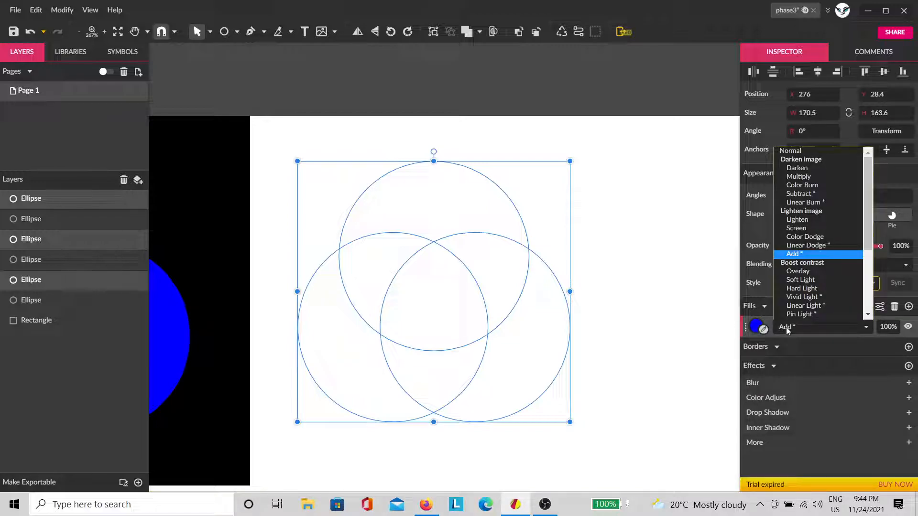
left_click(816, 195)
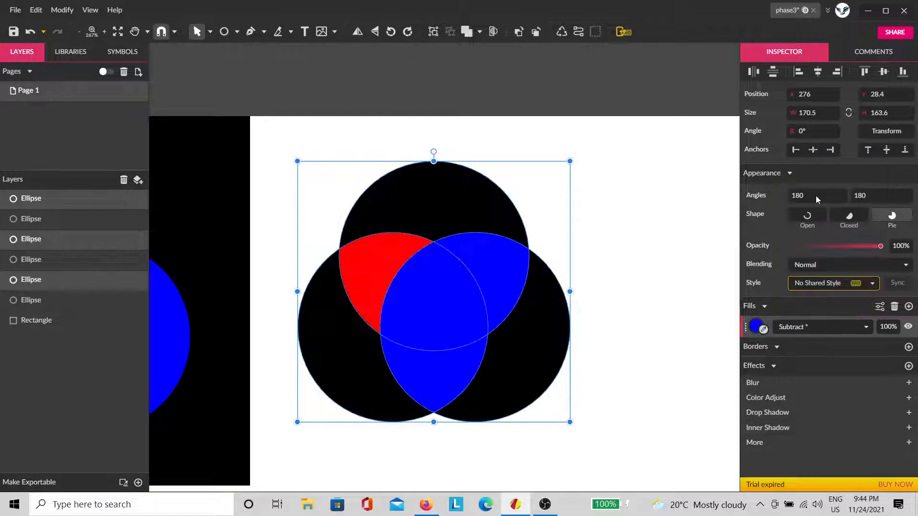
left_click(539, 238)
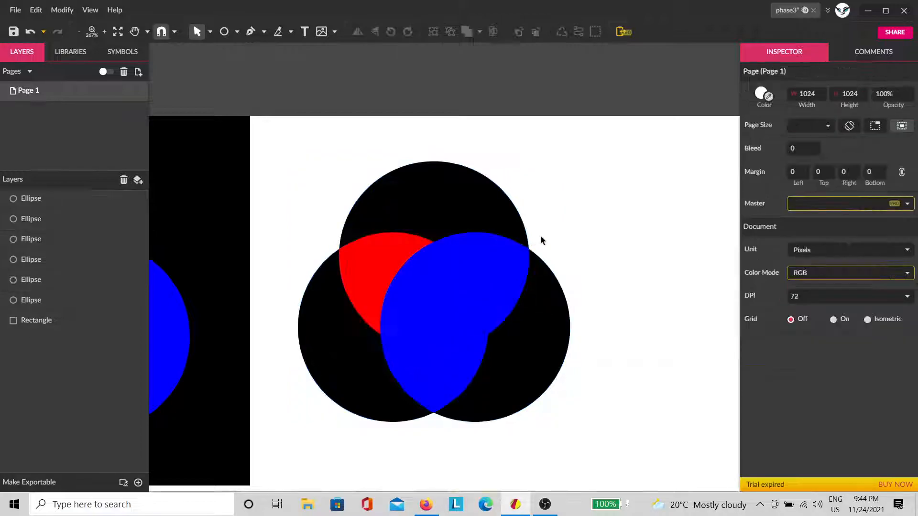
Move the lower-right copied circle slightly down and outward to X 330, Y 81.
left_click(481, 343)
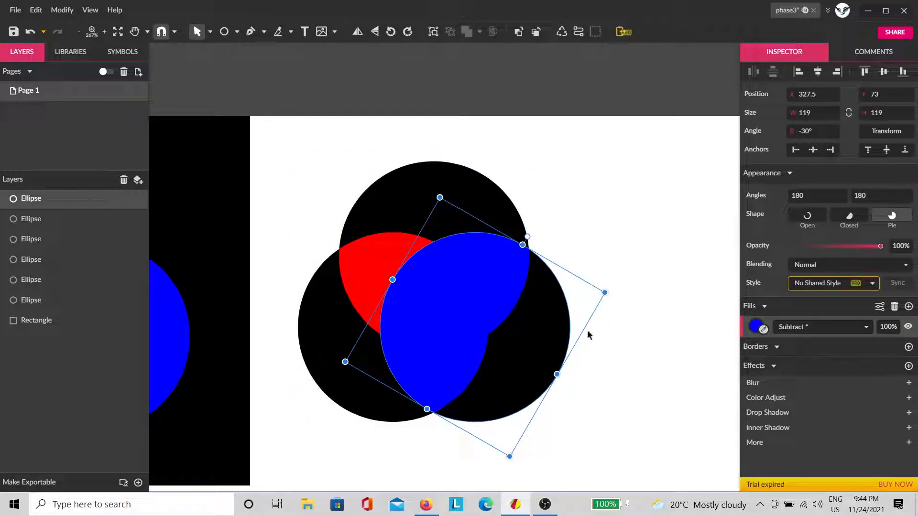
left_click(615, 263)
left_click(536, 318)
left_click_drag(516, 322, 525, 343)
left_click(625, 258)
left_click(505, 342)
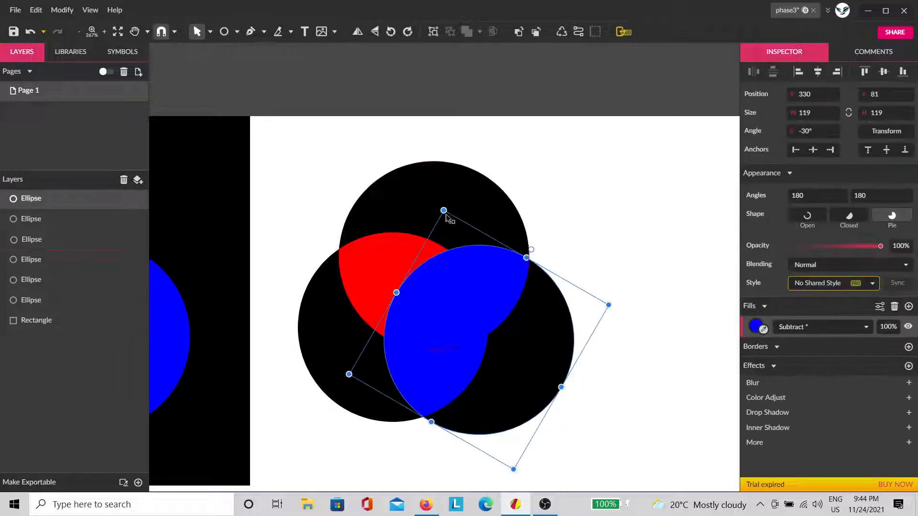
Fill the top copied circle with preset yellow, #FFFF00, and the lower-right copy with preset green, #00FF00.
left_click(484, 225)
left_click(756, 327)
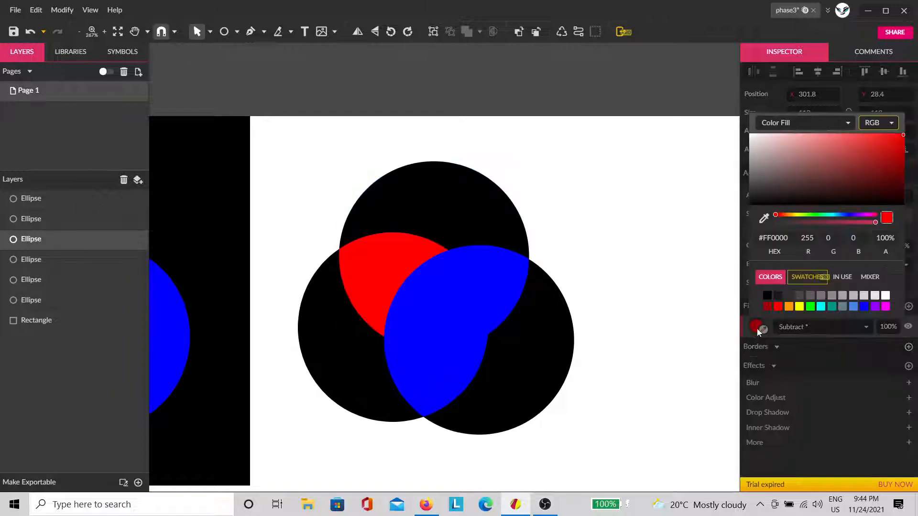
left_click(800, 307)
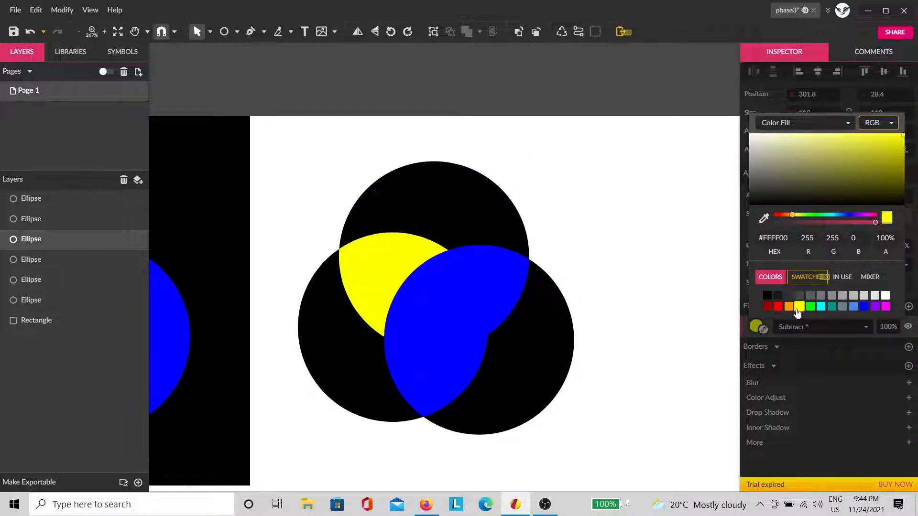
left_click(546, 310)
left_click(547, 311)
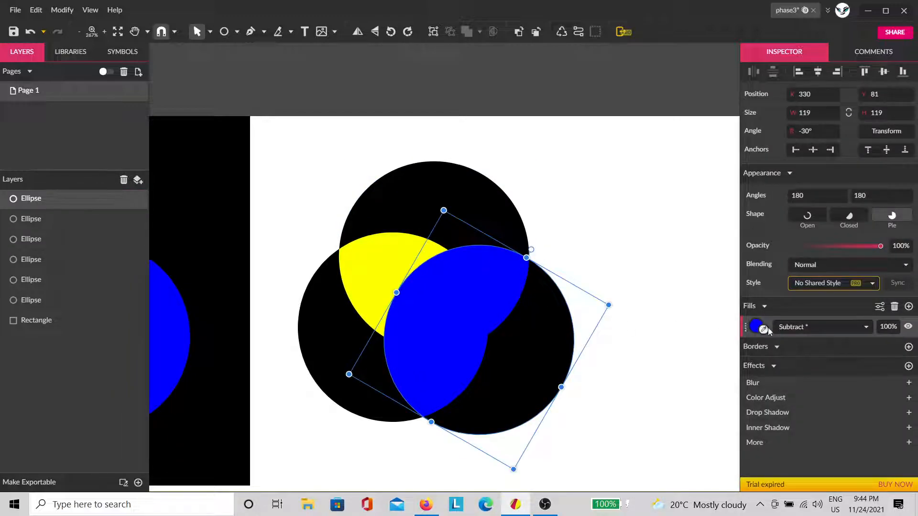
left_click(756, 327)
left_click(810, 306)
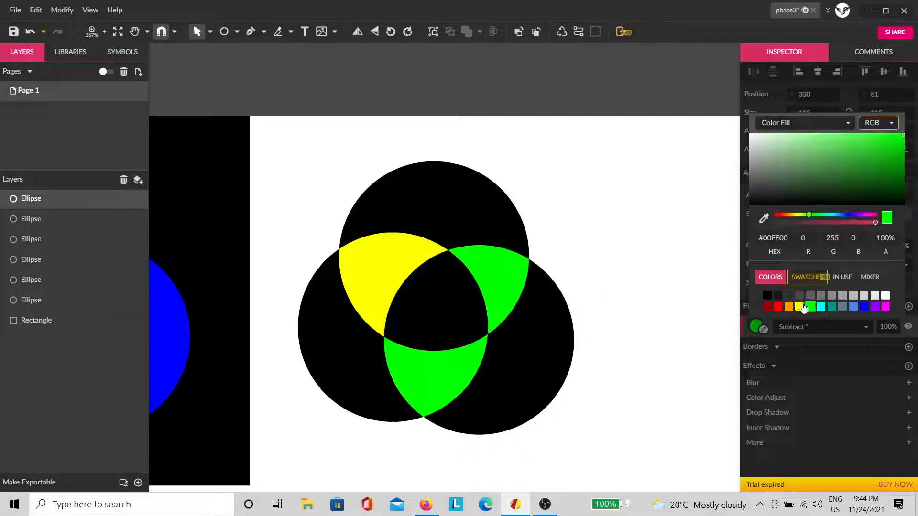
Fill the lower-right copied circle with preset cyan and the lower-left copy with preset magenta, #FF00FF.
left_click(379, 374)
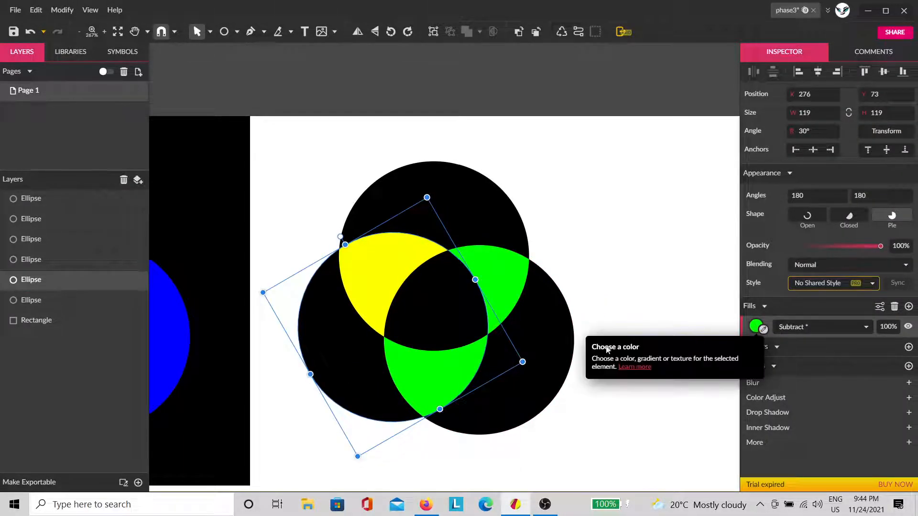
left_click(546, 359)
left_click(756, 327)
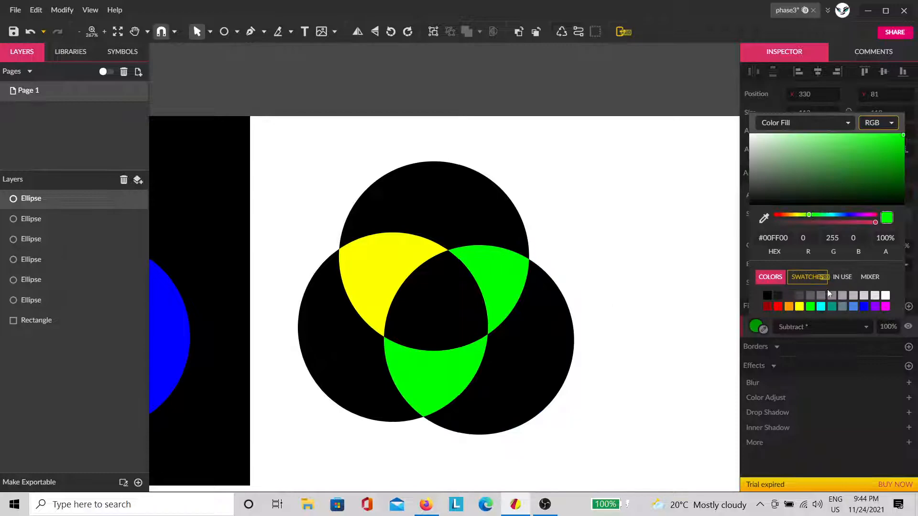
left_click(821, 306)
left_click(380, 369)
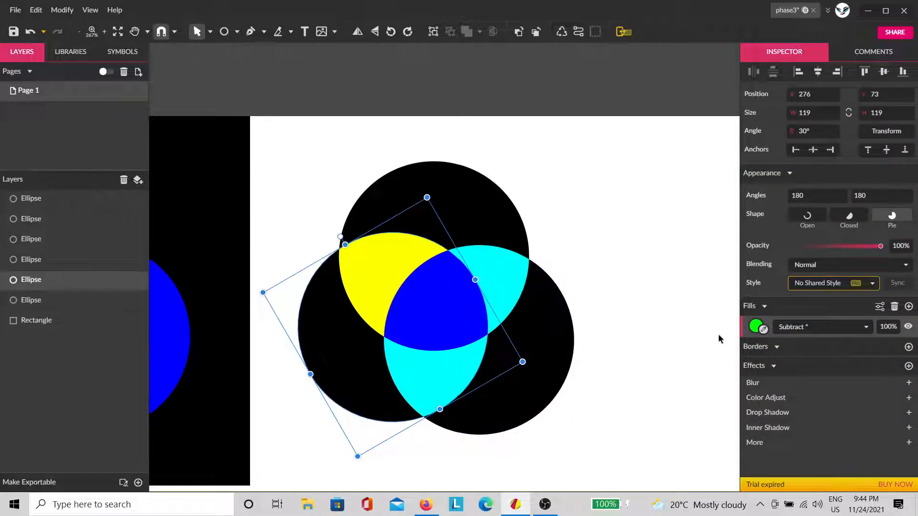
left_click(757, 328)
left_click(886, 307)
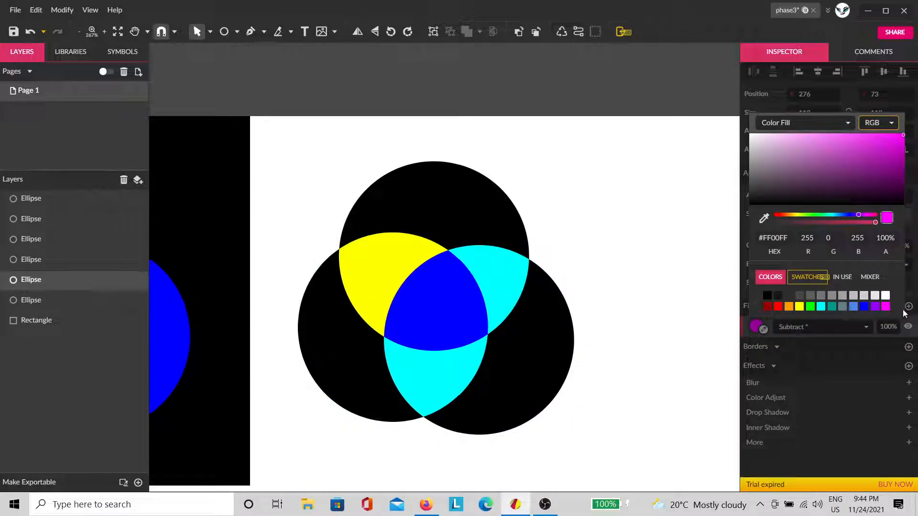
Delete the three copied circles from the white page area.
left_click(566, 266)
left_click_drag(601, 211, 288, 409)
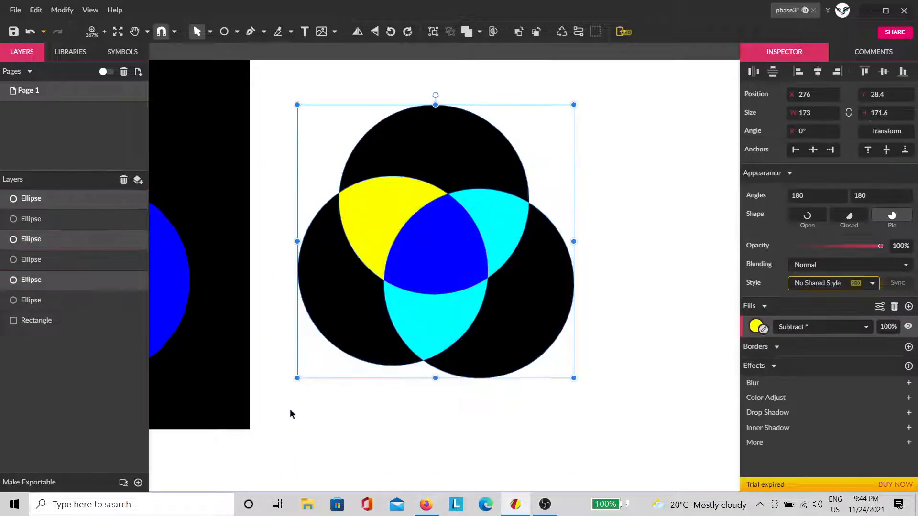
key("Delete")
Duplicate the black rectangle with its three circles and place the copy directly beside the original at X 246, Y 0.
scroll(377, 313, "down", 3)
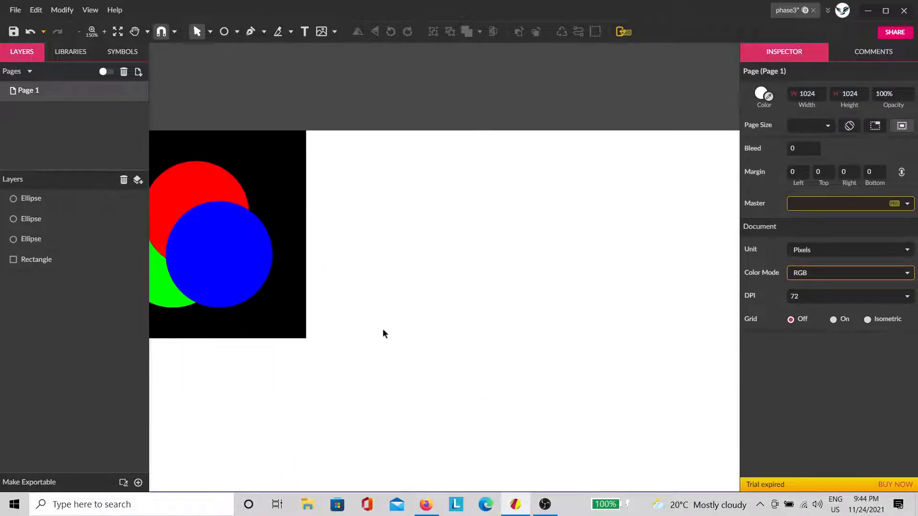
left_click_drag(507, 389, 179, 154)
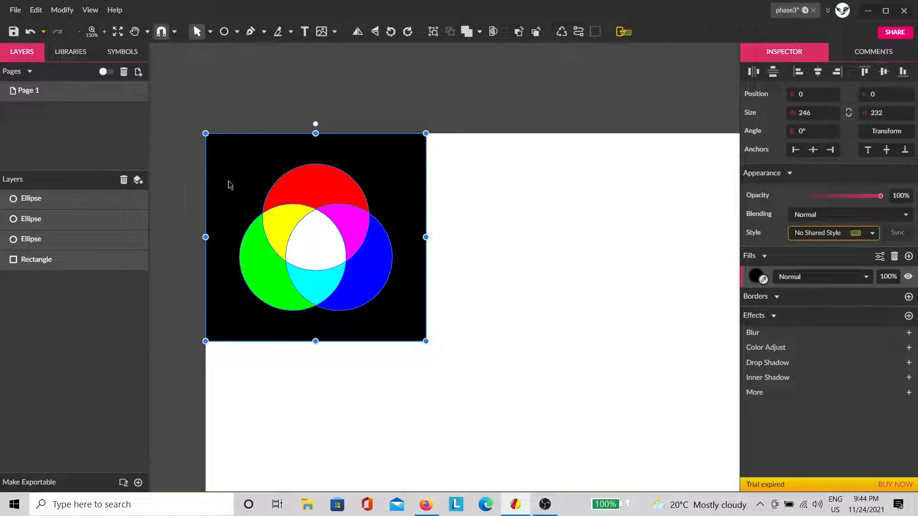
key("ctrl+d")
left_click_drag(379, 199, 605, 195)
left_click(712, 208)
Duplicate the second black rectangle in place, bring the copy in front of its circles and fill it white, #FFFFFF.
left_click(644, 220)
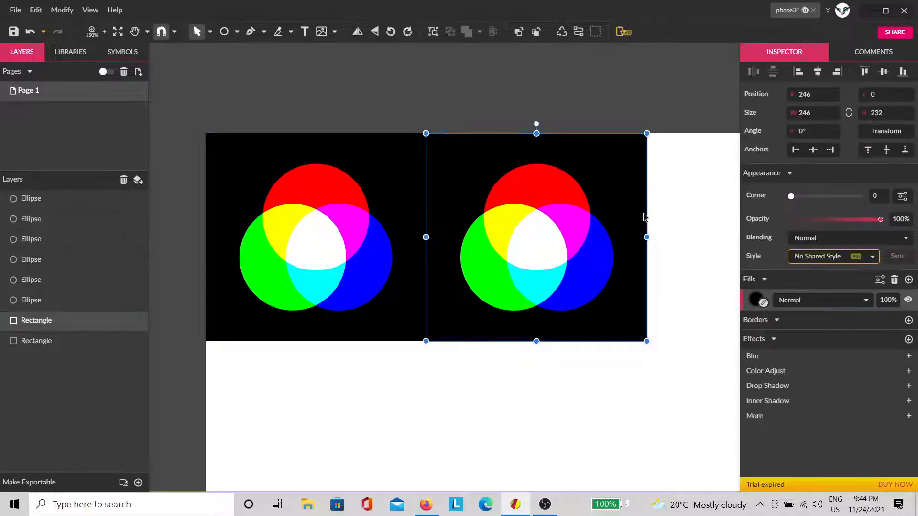
key("ctrl+d")
key("ctrl+shift+Up")
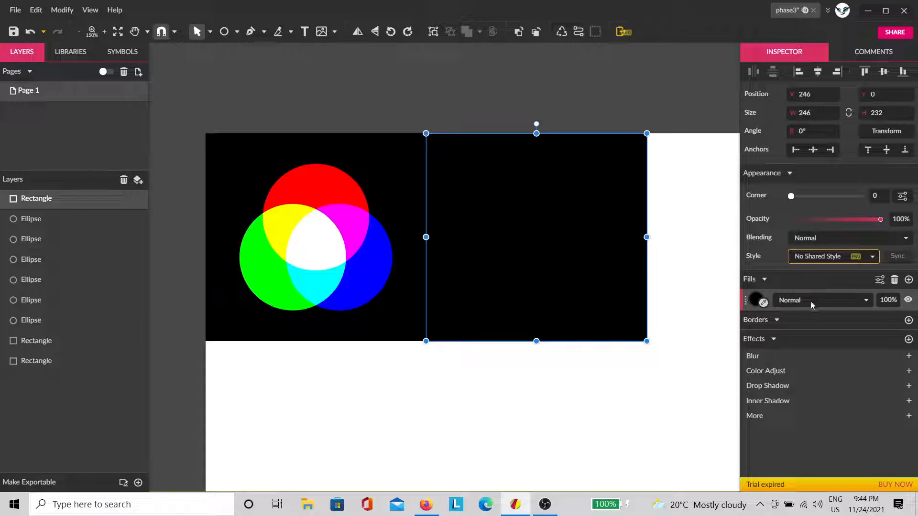
left_click(755, 301)
left_click(886, 269)
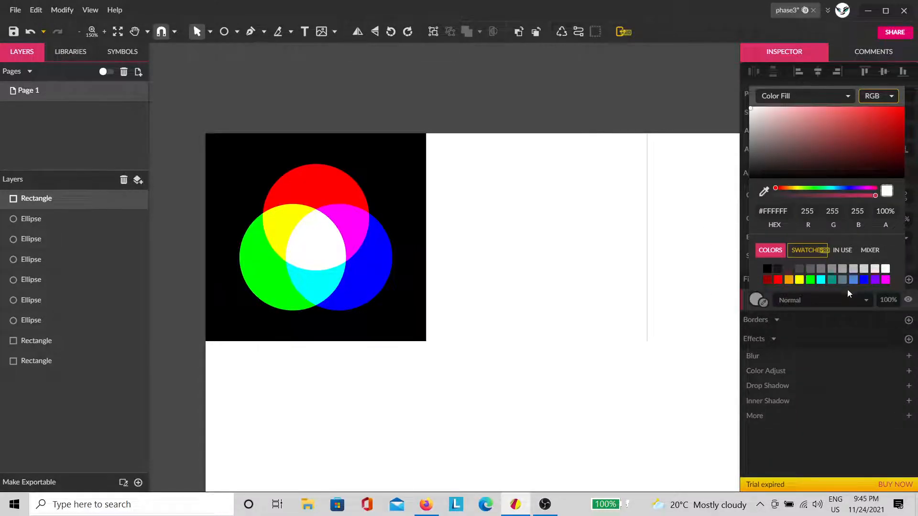
Set the white rectangle's fill blend mode to Difference.
left_click(826, 301)
left_click(827, 301)
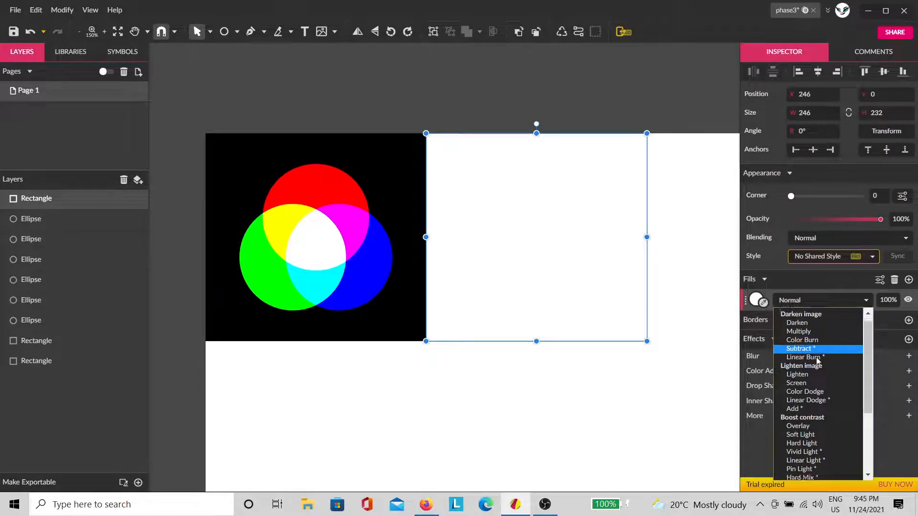
scroll(818, 362, "down", 4)
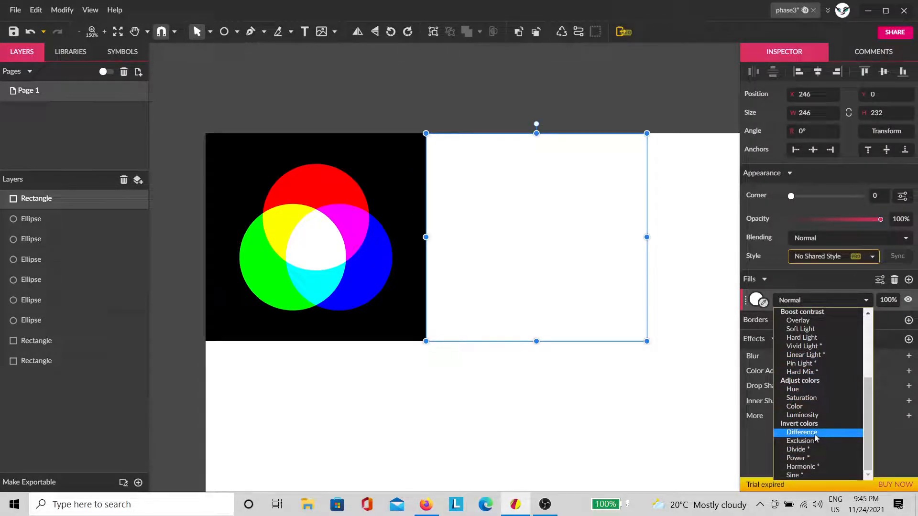
left_click(814, 435)
left_click(624, 436)
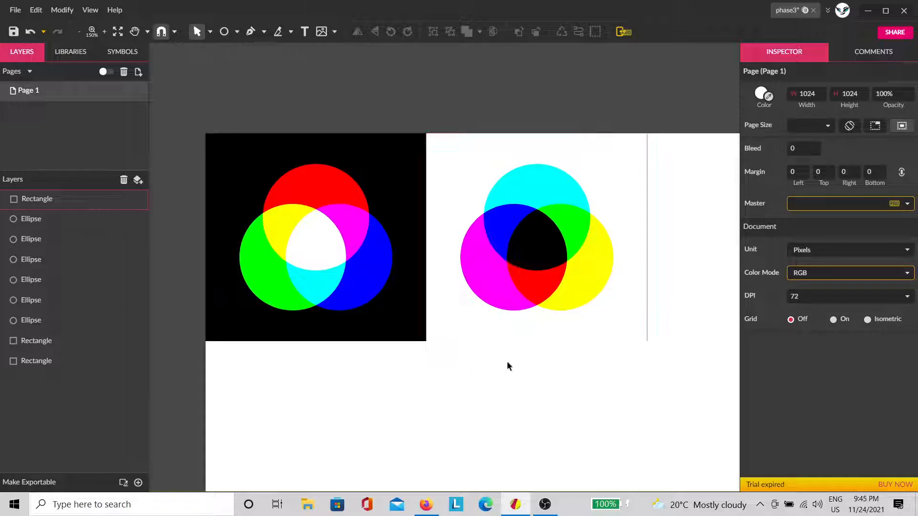
Compare the two colour diagrams, examining the covering rectangle's fill and the original blue circle's RGB colour values.
left_click_drag(601, 405, 485, 428)
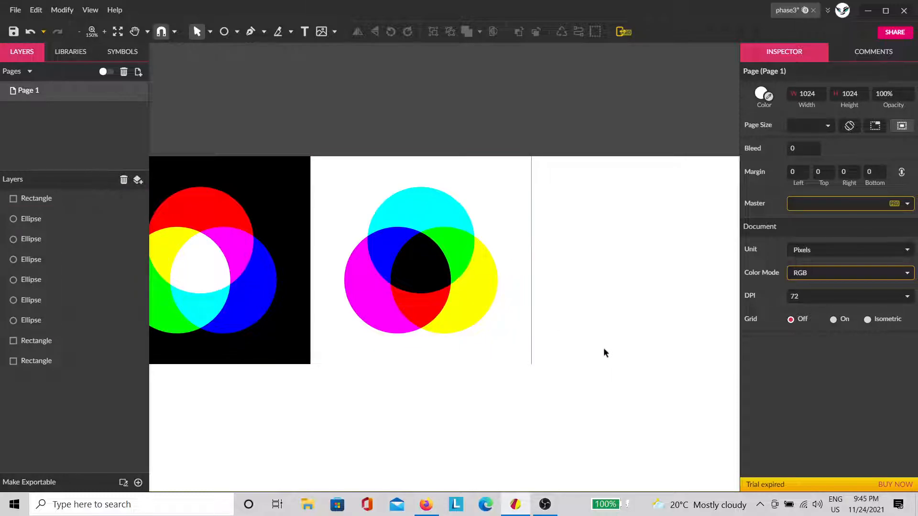
scroll(604, 349, "down", 2)
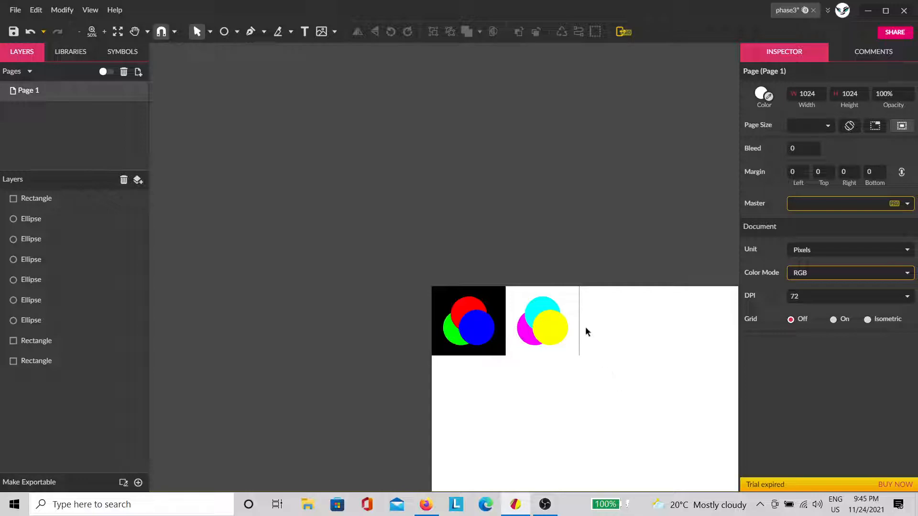
scroll(586, 326, "up", 1)
scroll(428, 274, "up", 1)
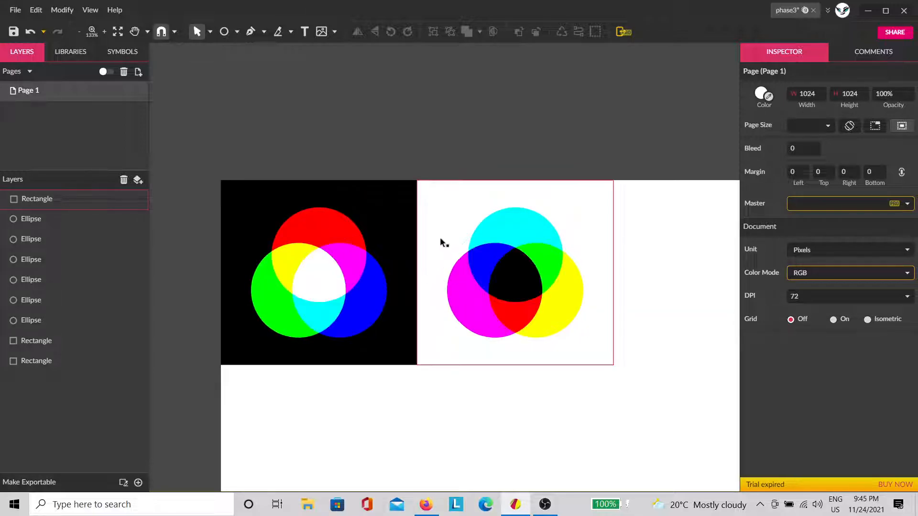
left_click(441, 229)
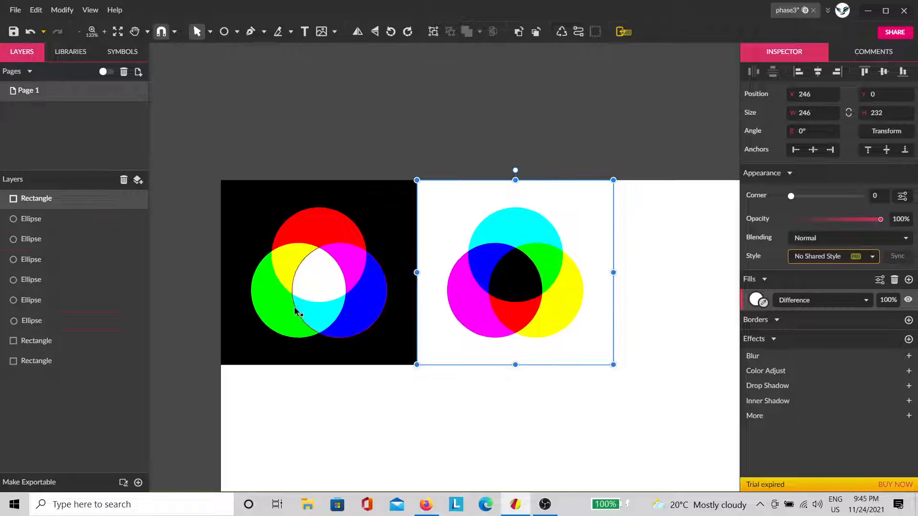
left_click(336, 311)
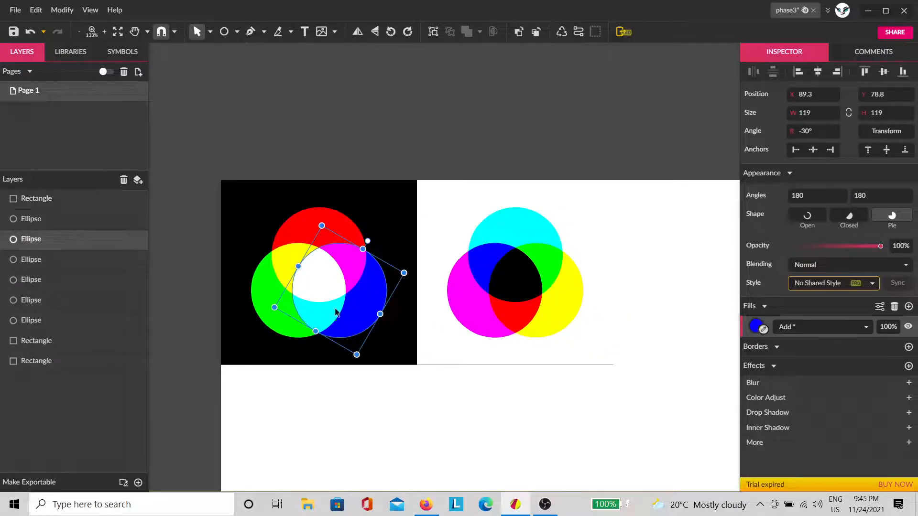
left_click(760, 328)
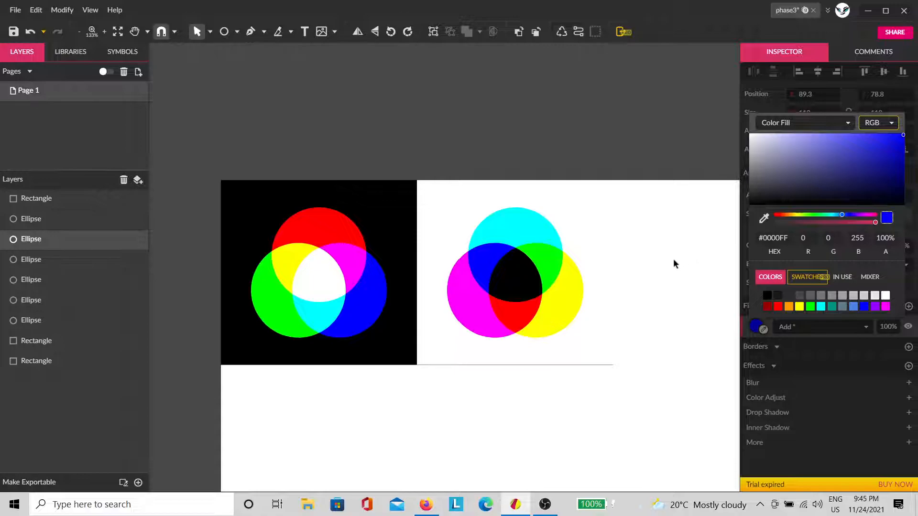
left_click(642, 293)
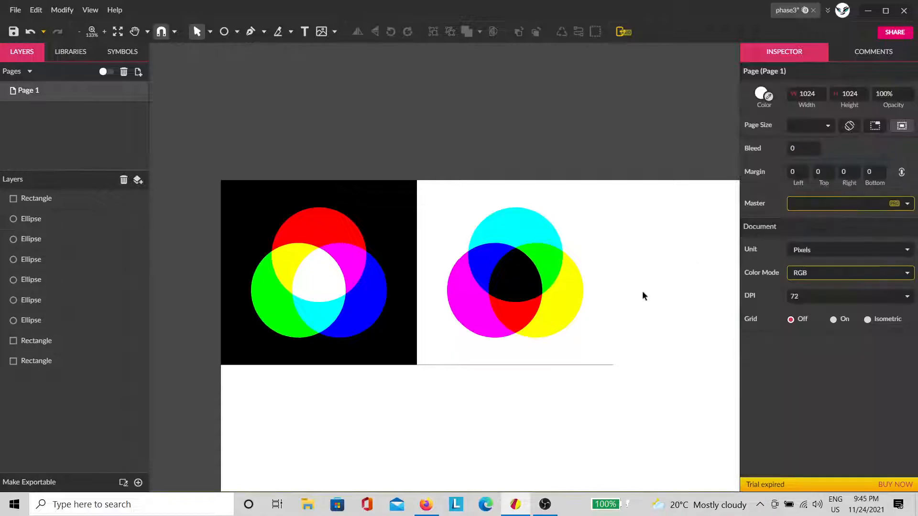
left_click(359, 298)
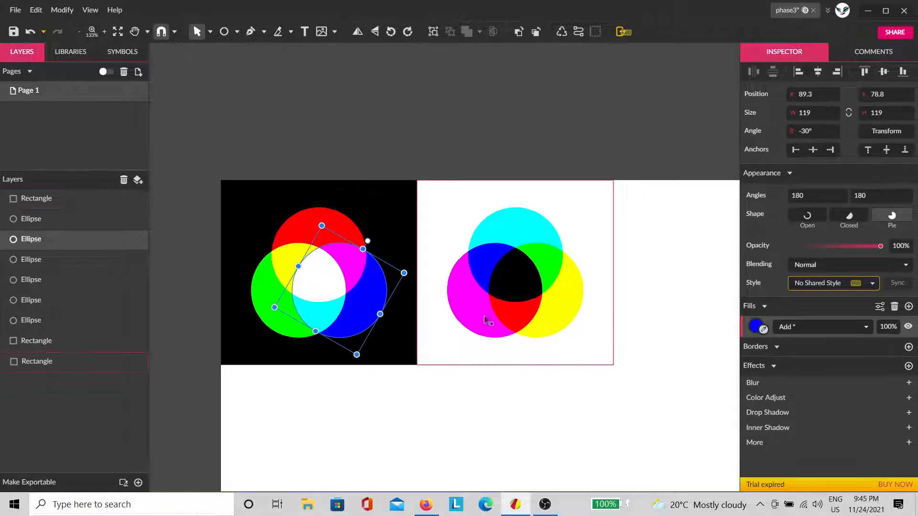
left_click(755, 328)
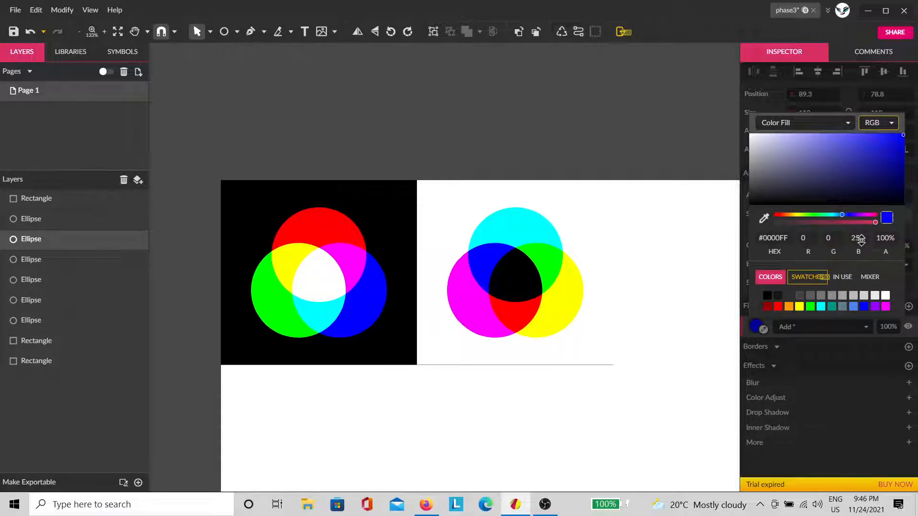
Try yellow, #FFFF00, as the blue circle's fill in the black diagram and restore blue, #0000FF.
left_click(800, 306)
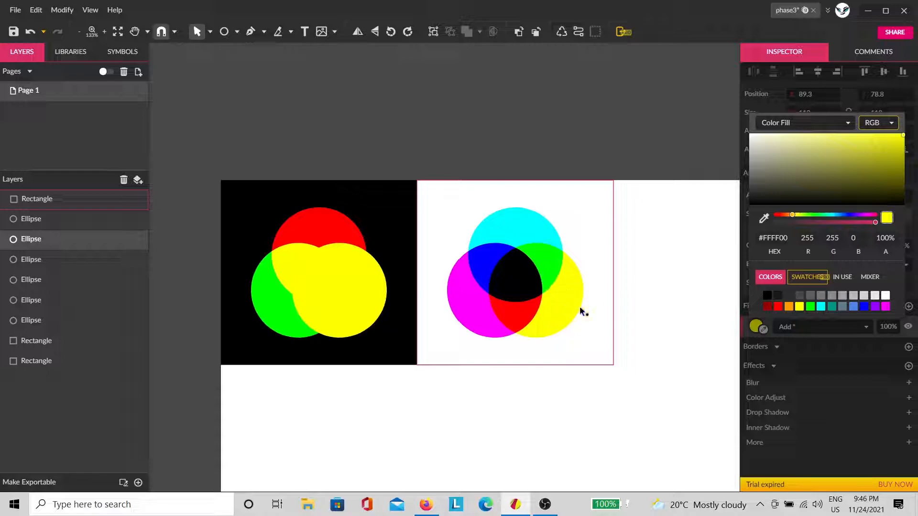
left_click(865, 306)
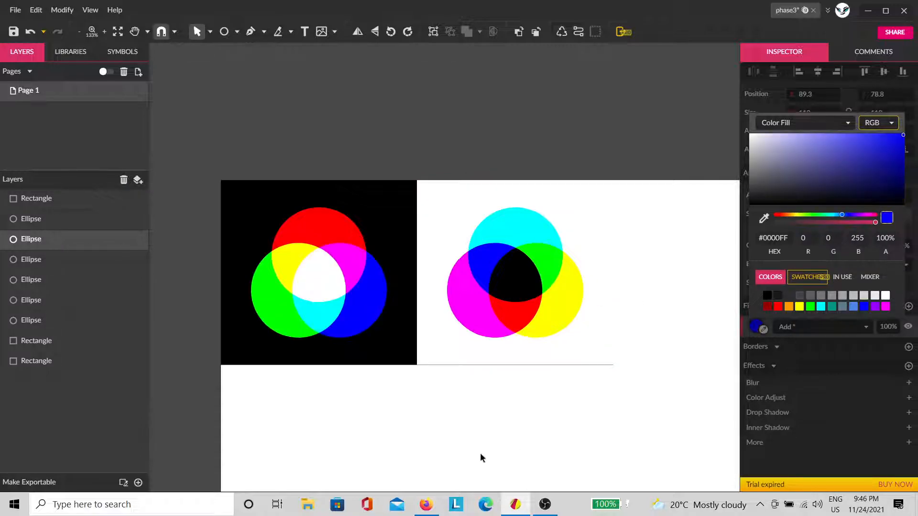
left_click(550, 432)
scroll(578, 353, "down", 5)
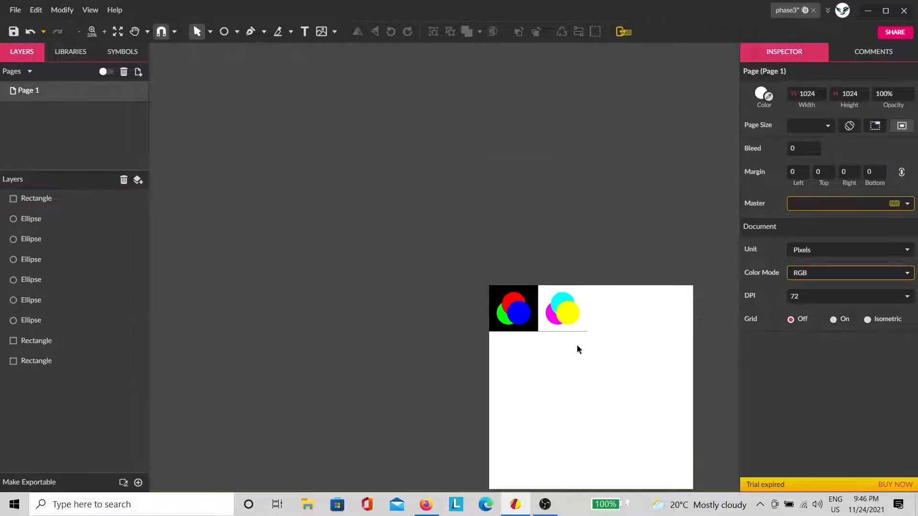
left_click_drag(607, 379, 538, 290)
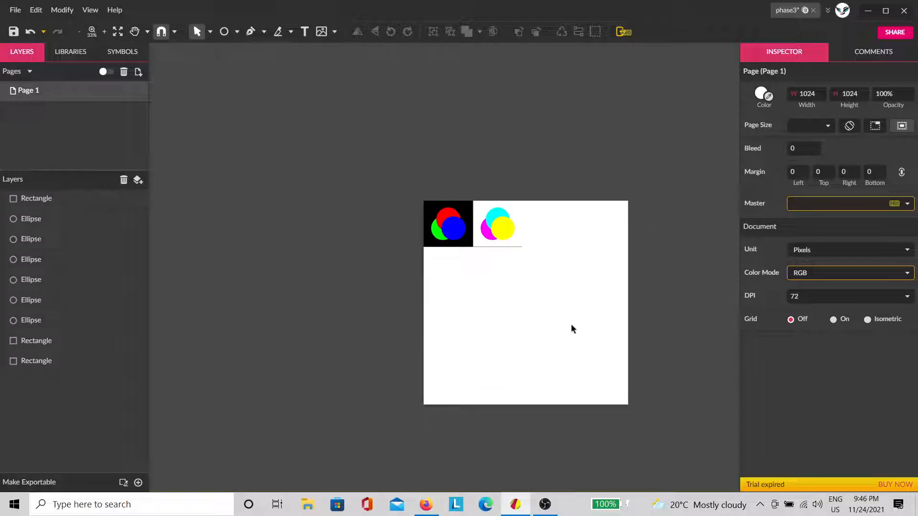
scroll(564, 322, "up", 4)
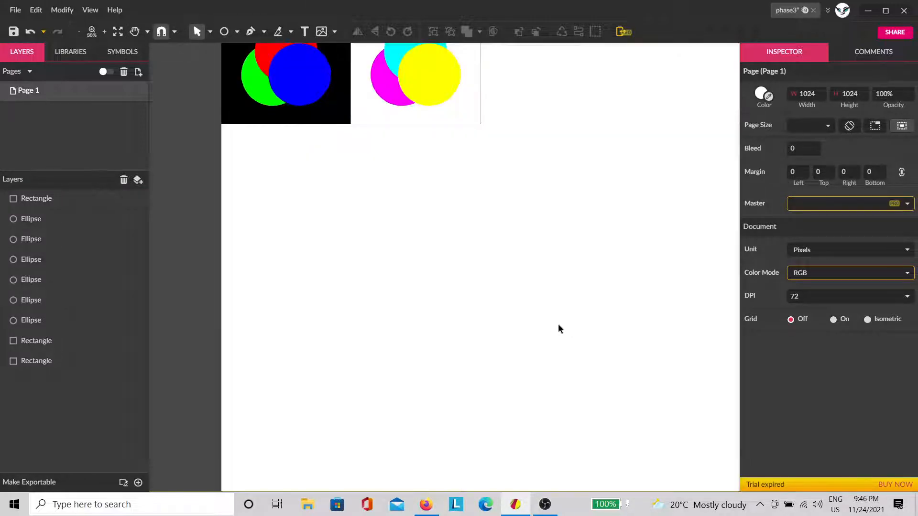
scroll(558, 325, "down", 1)
left_click_drag(559, 325, 516, 325)
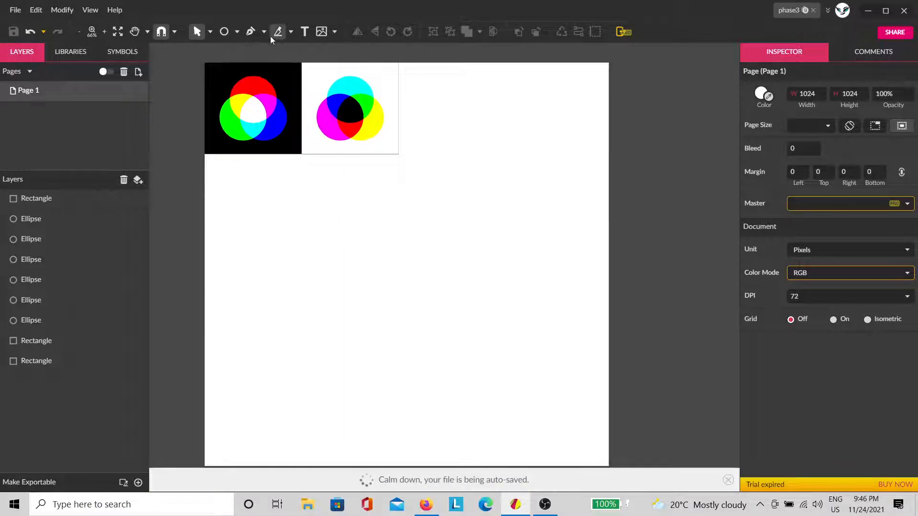
left_click(250, 32)
scroll(243, 403, "down", 3)
scroll(244, 405, "up", 2)
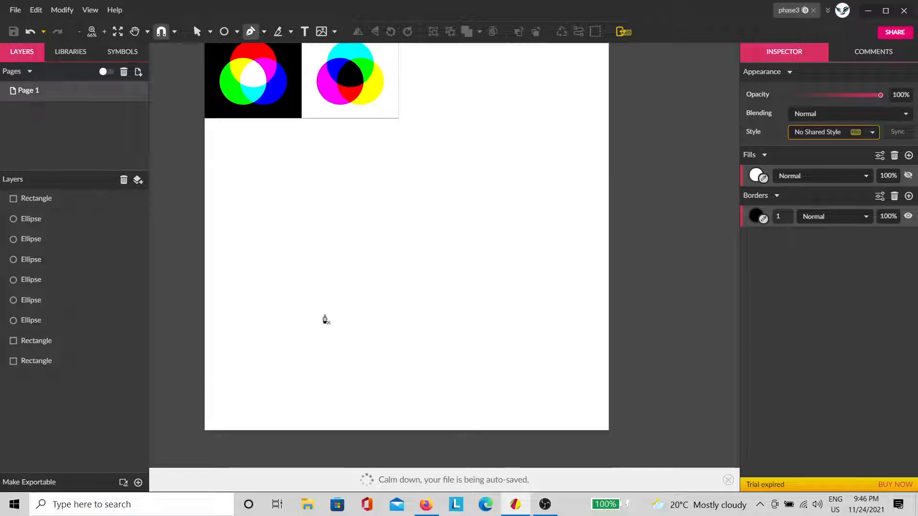
left_click(206, 434)
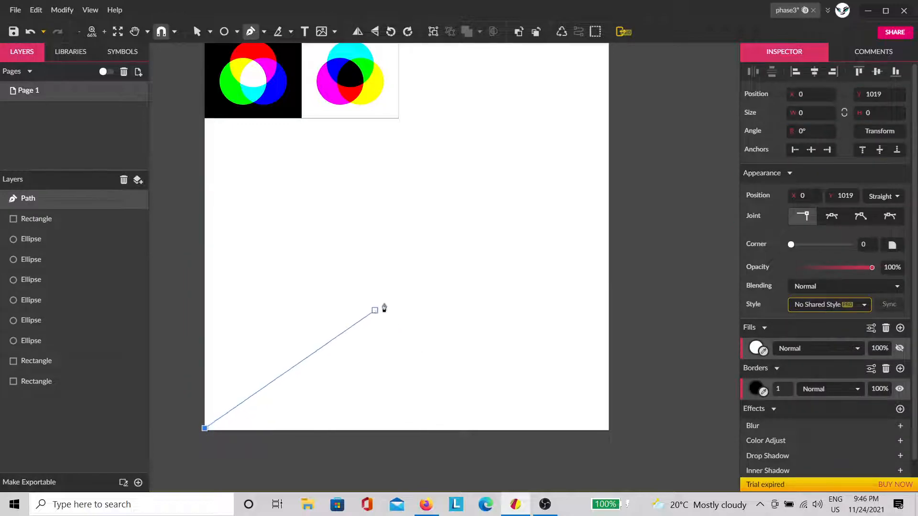
scroll(399, 233, "up", 2)
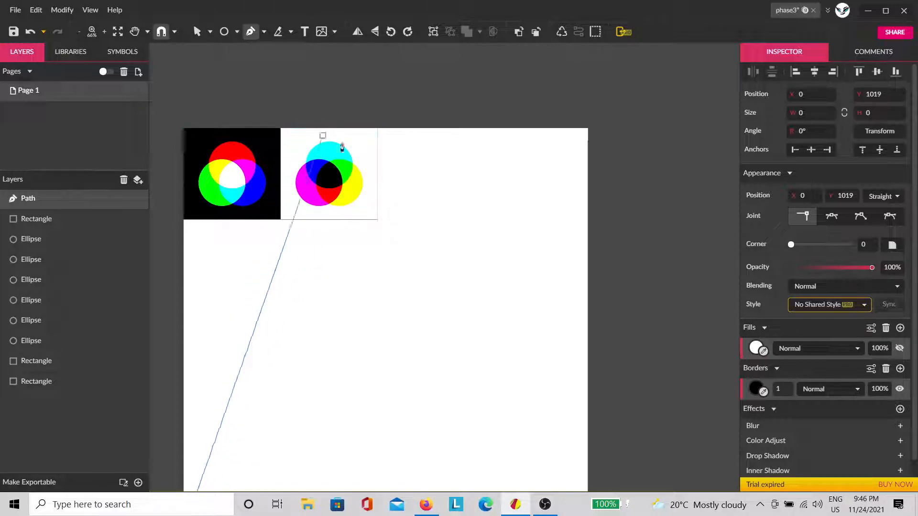
key("Escape")
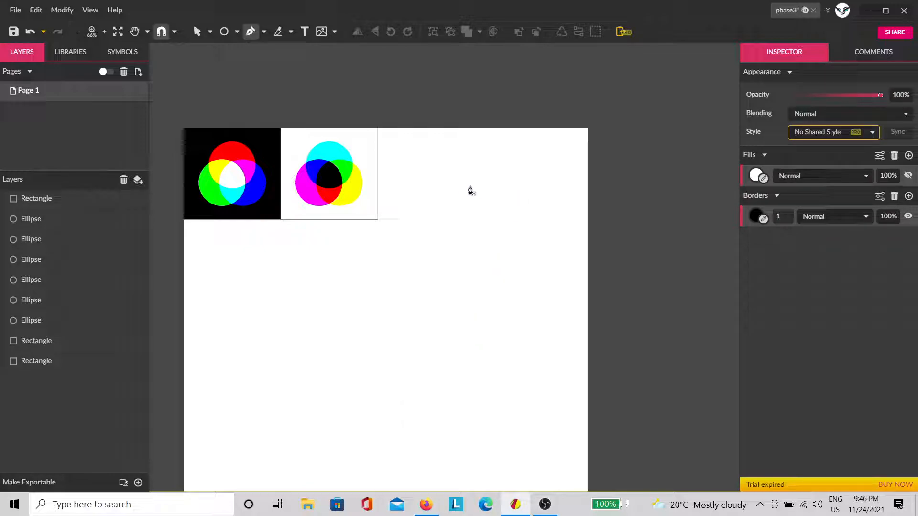
Turn on the page grid with a cell width of 64 and height of 64.
scroll(443, 191, "up", 3)
scroll(349, 280, "up", 3)
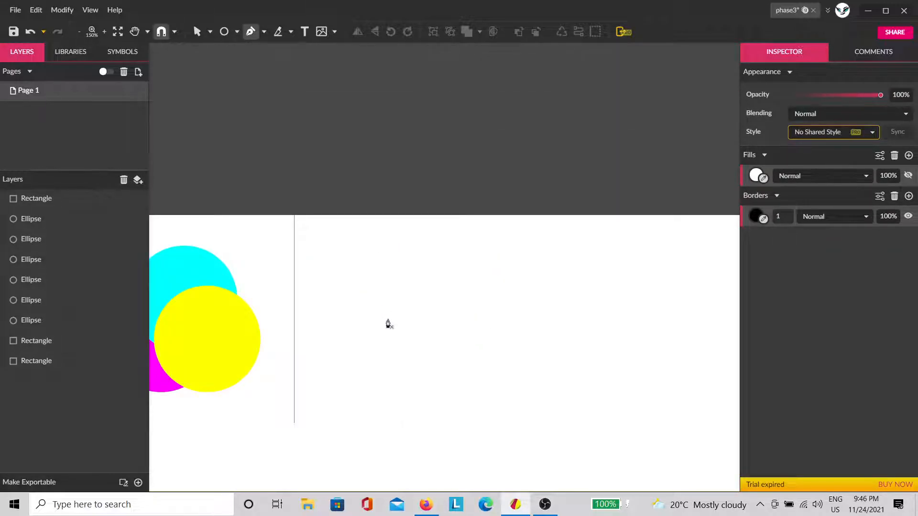
key("v")
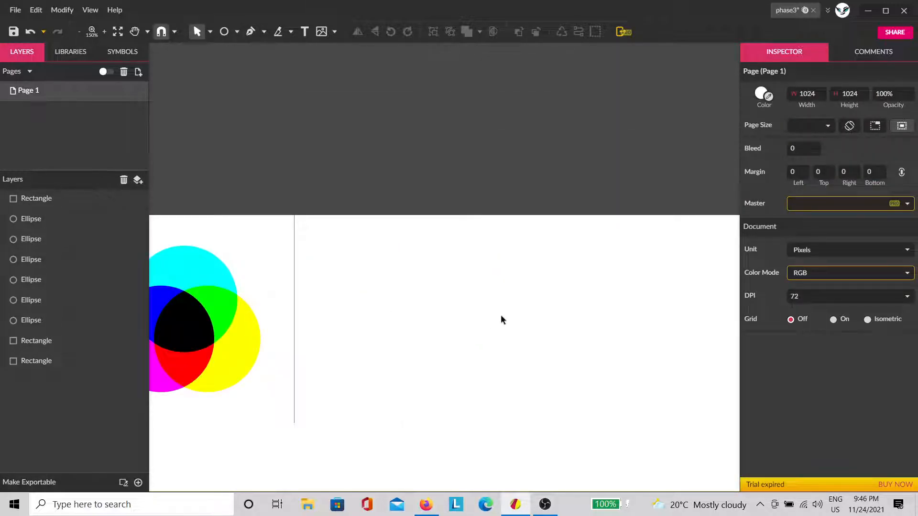
left_click(833, 320)
left_click(806, 339)
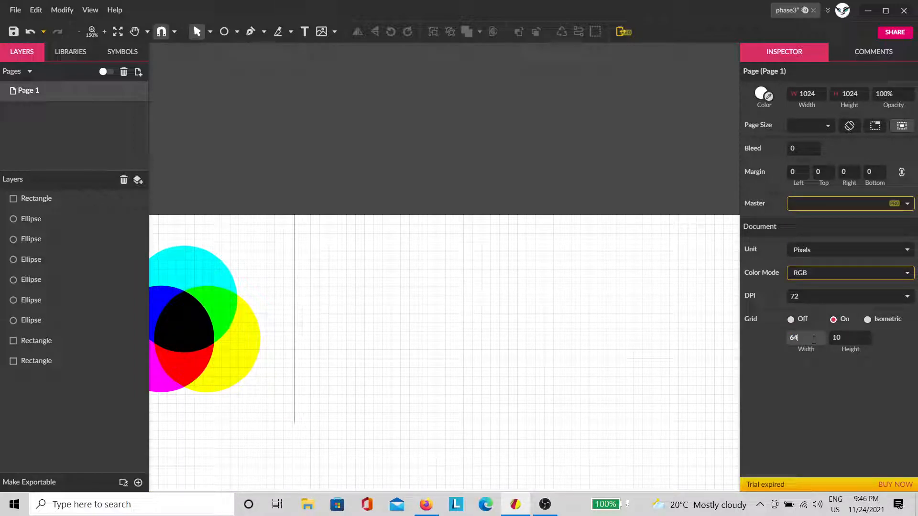
key("Tab")
type("6")
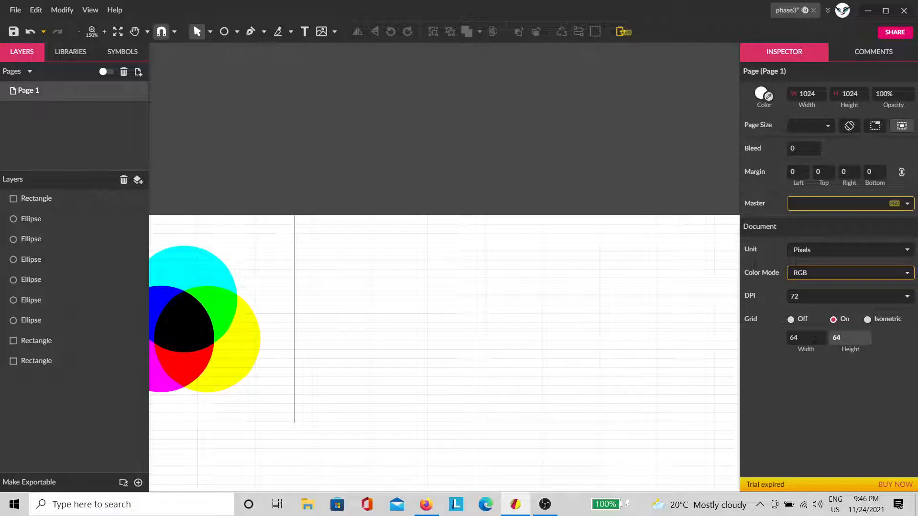
key("Return")
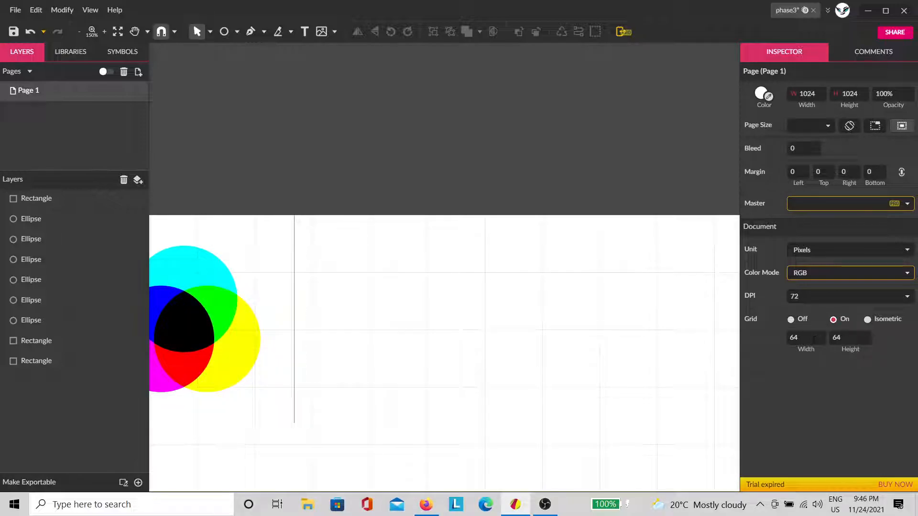
Draw a closed triangle with the Pen tool on the grid beside the diagrams, 128 by 128 at X 576, Y 64.
left_click(250, 34)
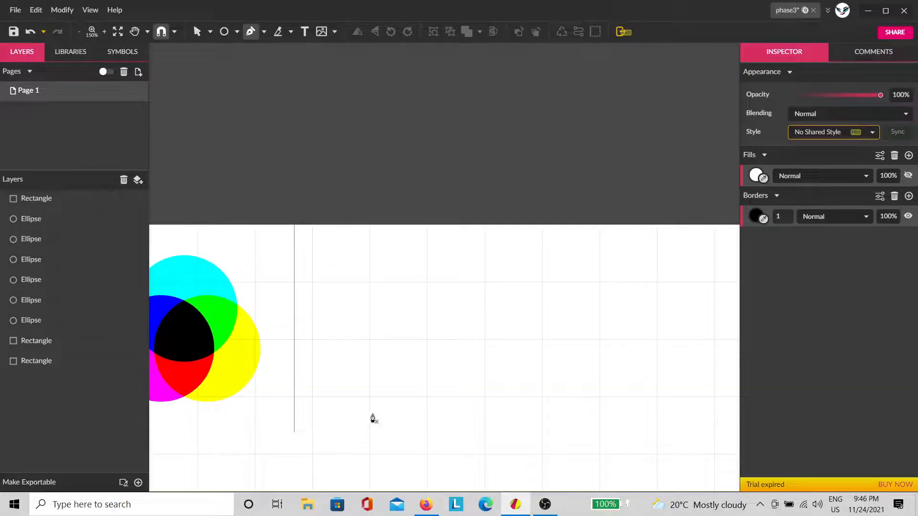
left_click(370, 396)
left_click(427, 283)
left_click(427, 339)
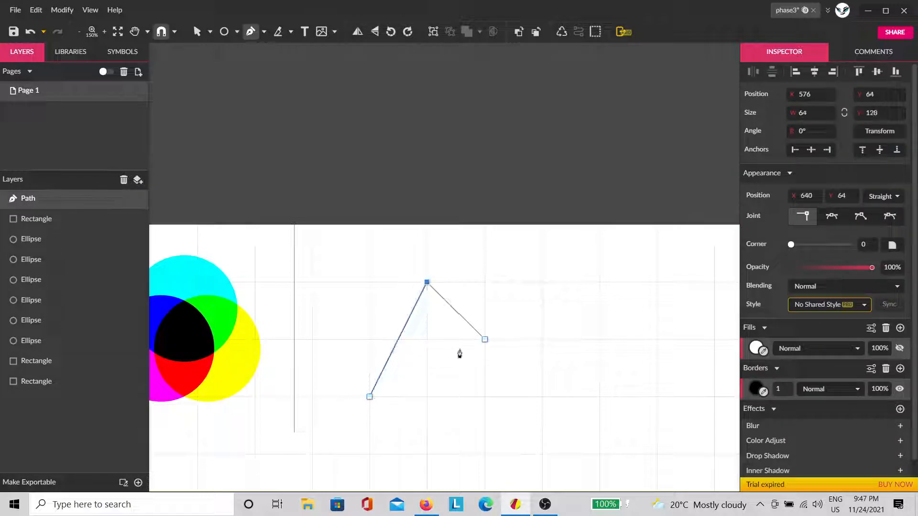
left_click(485, 397)
left_click(381, 404)
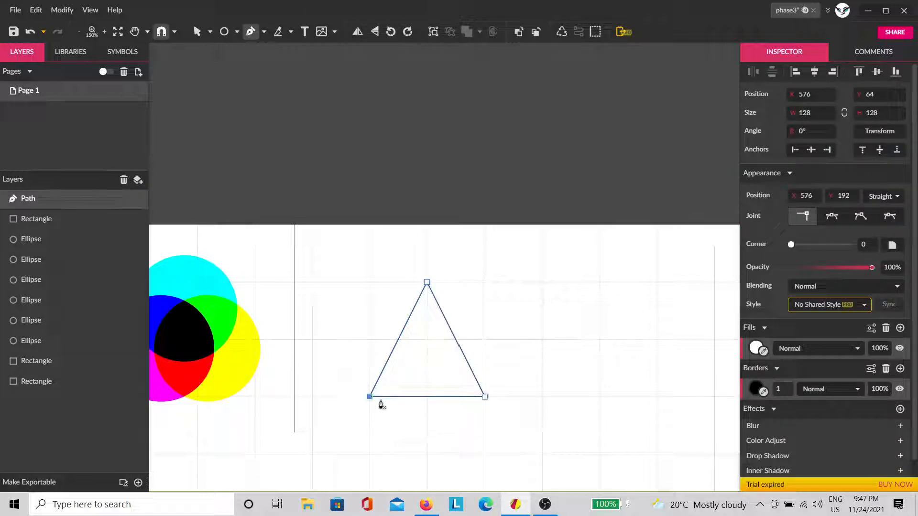
key("Escape")
Set the triangle's border width to 10 and enlarge the triangle to 256 by 256, keeping its upper-left corner in place.
left_click_drag(785, 391, 786, 386)
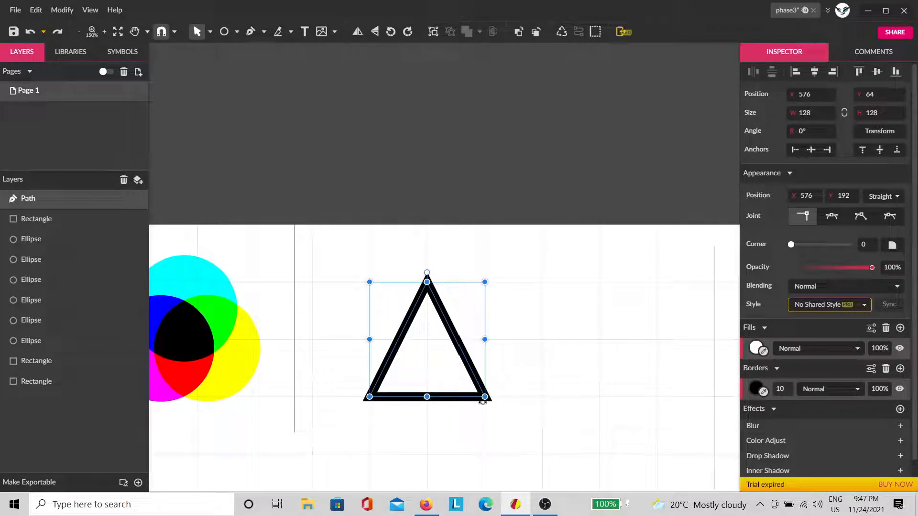
left_click_drag(554, 401, 504, 199)
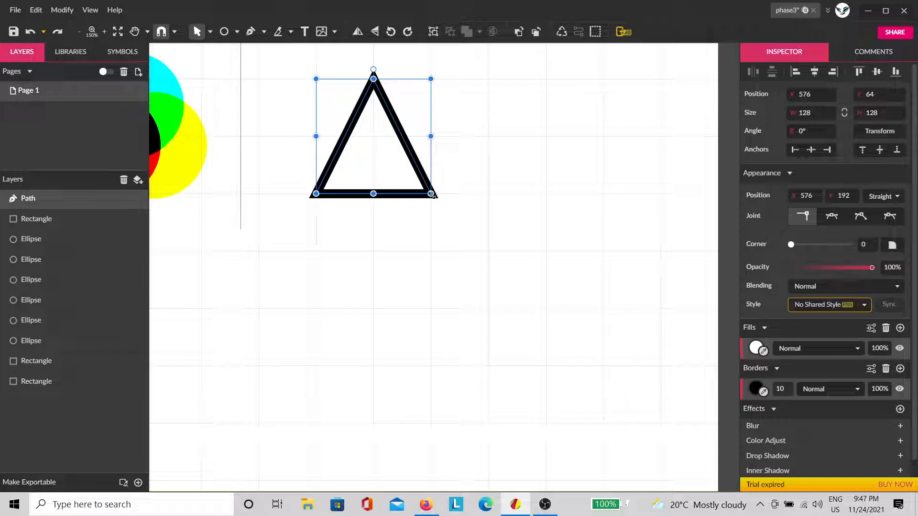
left_click_drag(431, 193, 560, 318)
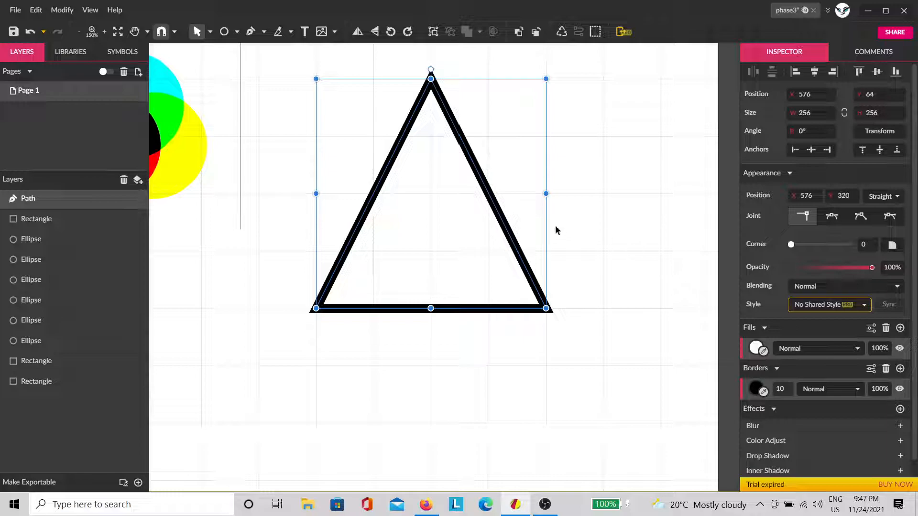
Give the triangle a pure white fill, #FFFFFF, and remove its border.
left_click(756, 347)
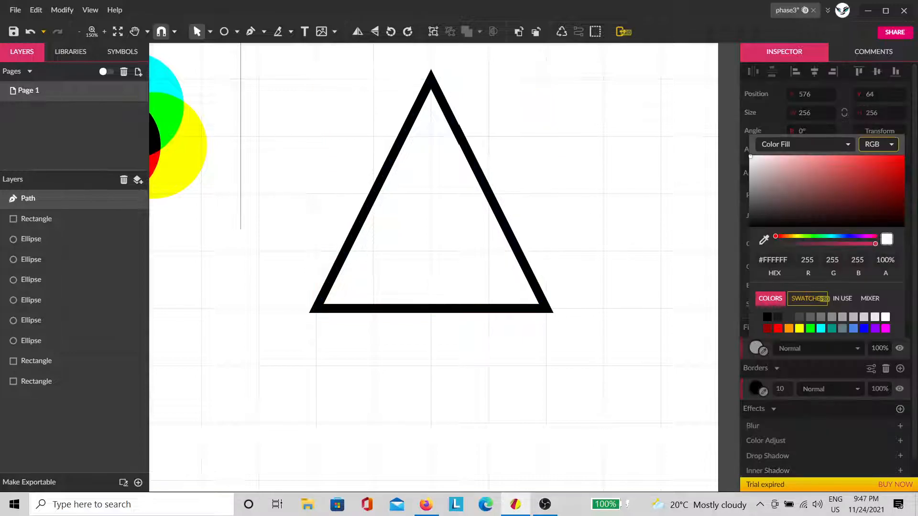
left_click_drag(768, 171, 693, 115)
left_click(436, 225)
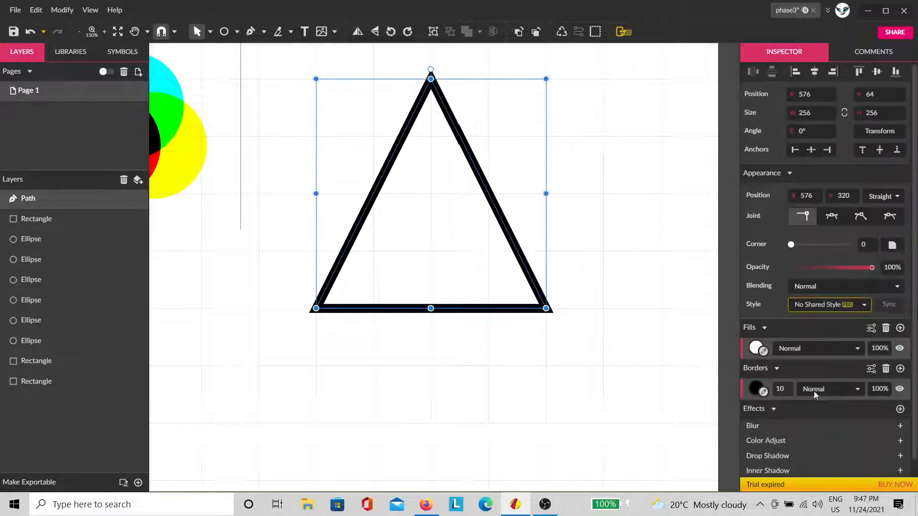
left_click(886, 369)
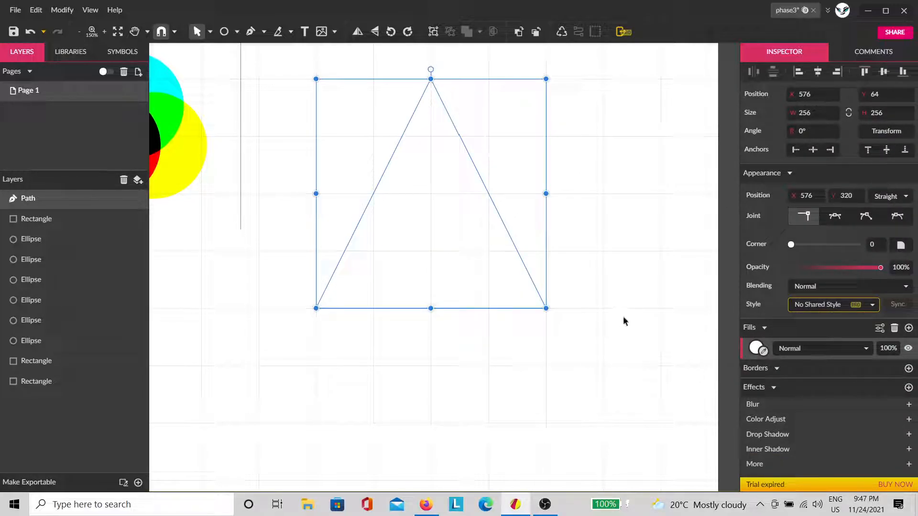
Set the triangle's fill blend mode to Difference and check its fill colour.
left_click(788, 350)
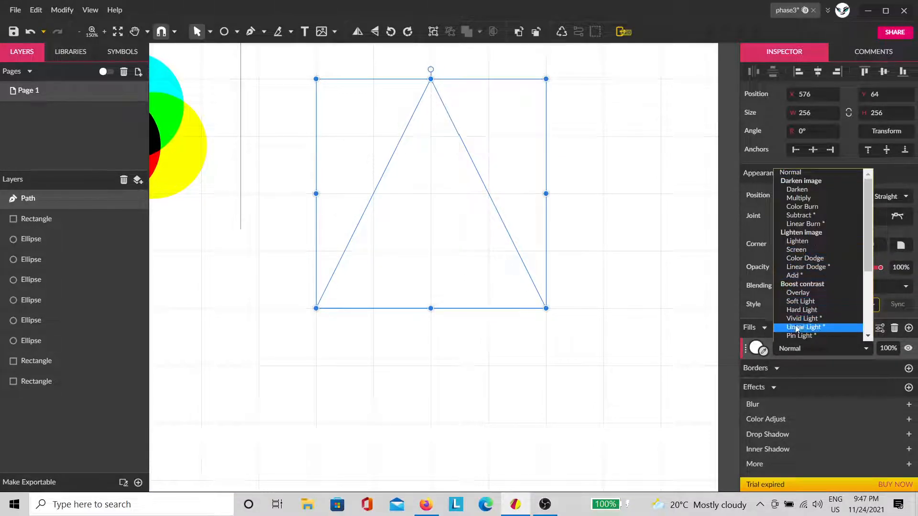
scroll(797, 322, "down", 4)
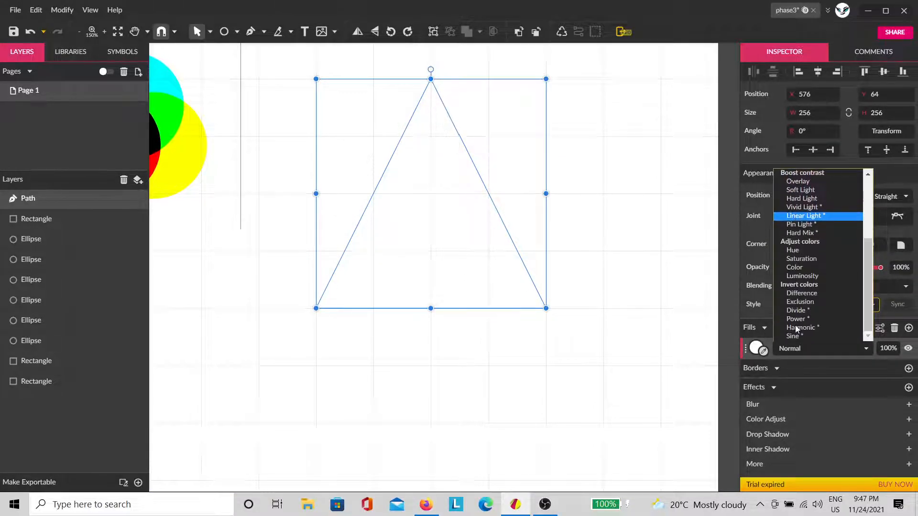
left_click(818, 294)
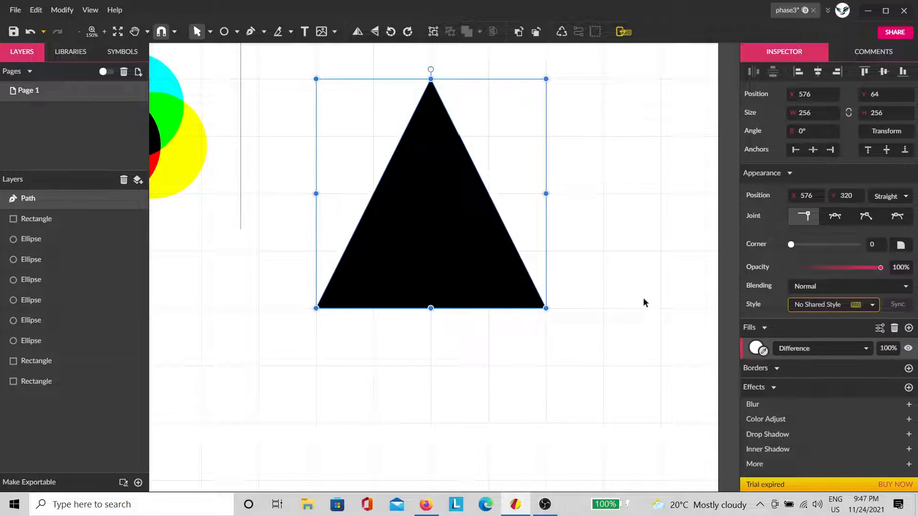
left_click(631, 293)
left_click(525, 281)
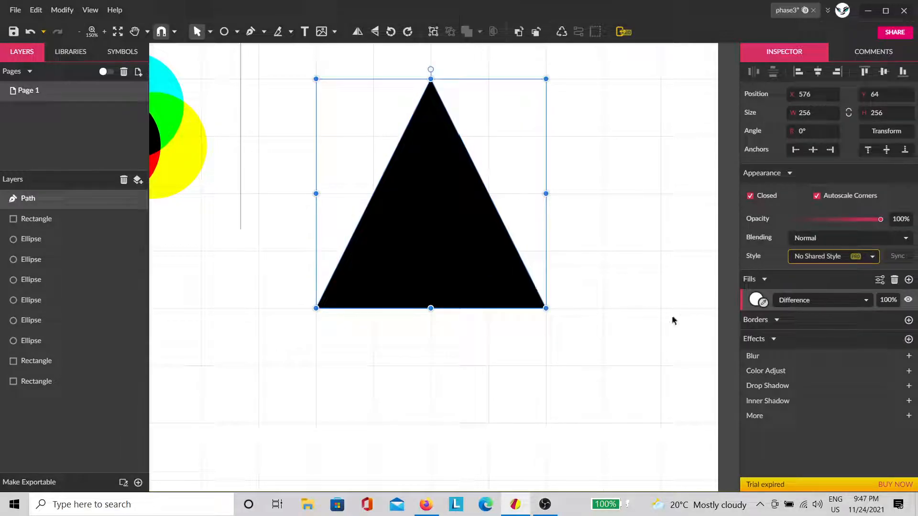
left_click(754, 301)
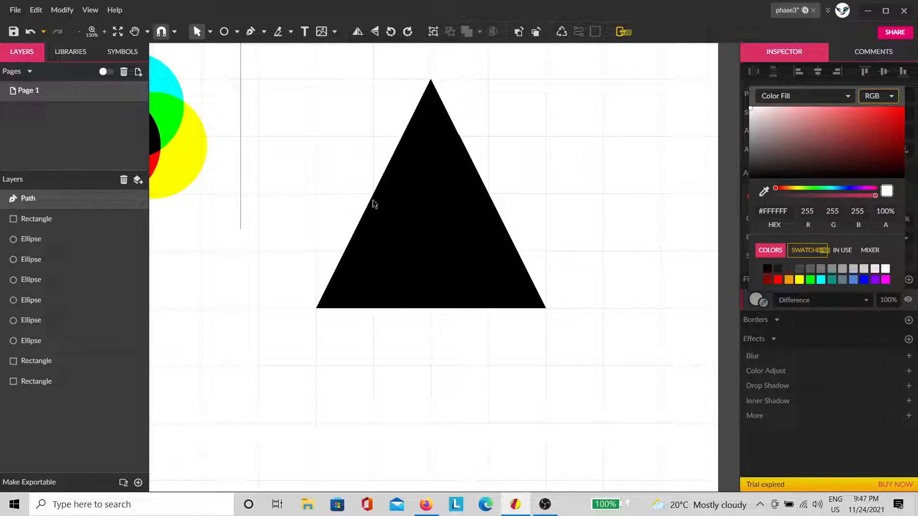
left_click(463, 218)
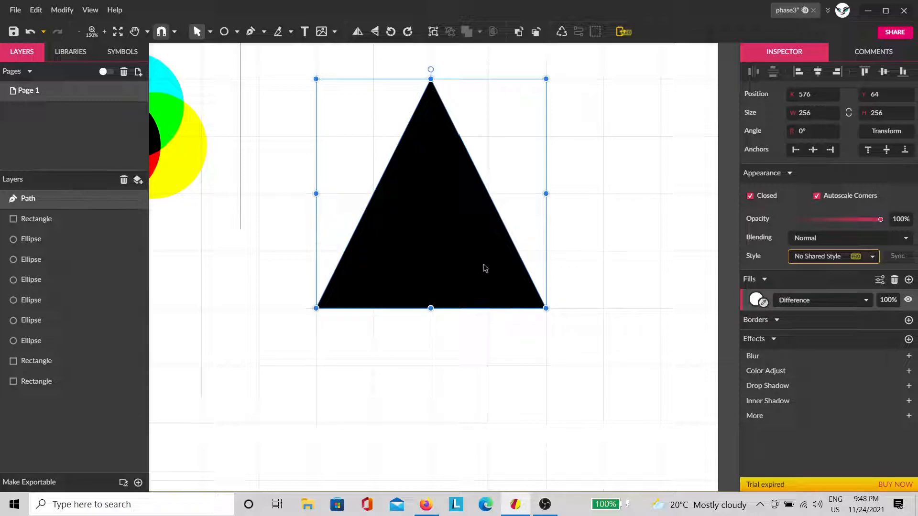
Duplicate the Difference triangle in place, inspect the copy's fill colour and delete the copy.
key("ctrl+d")
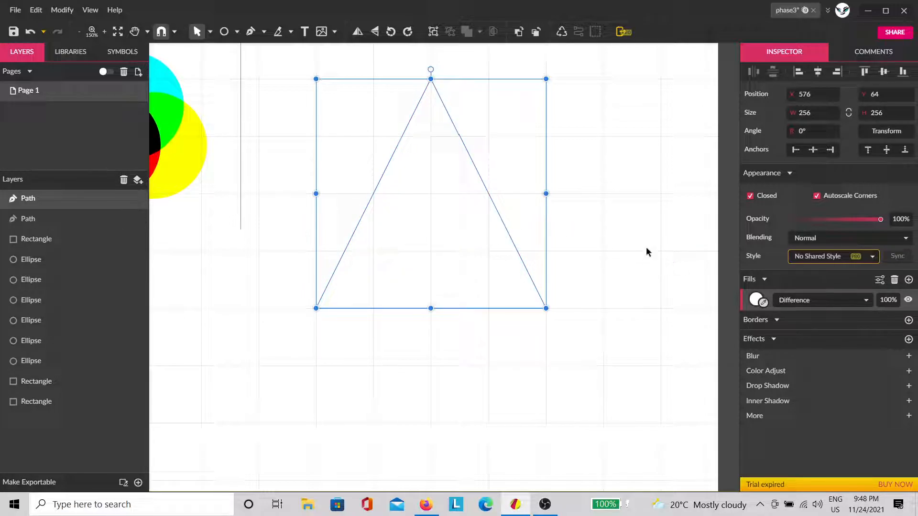
left_click(758, 300)
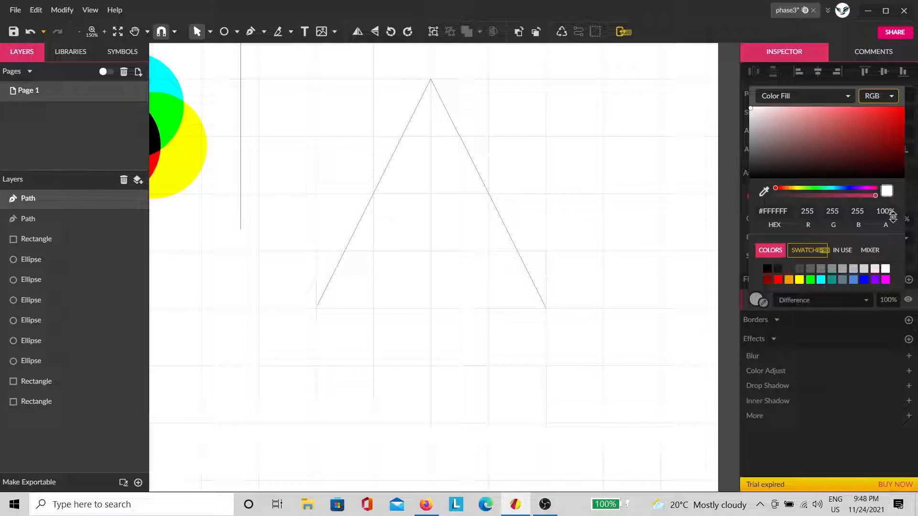
left_click(609, 273)
left_click(436, 257)
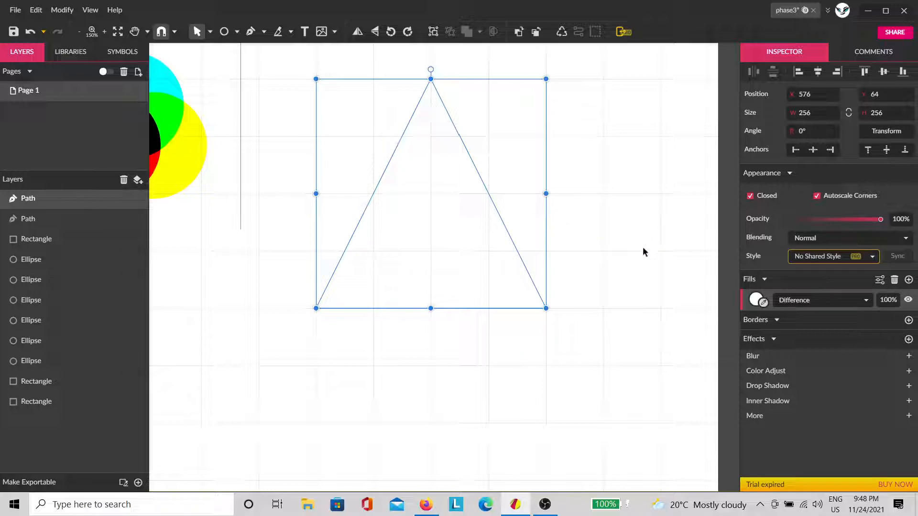
key("Delete")
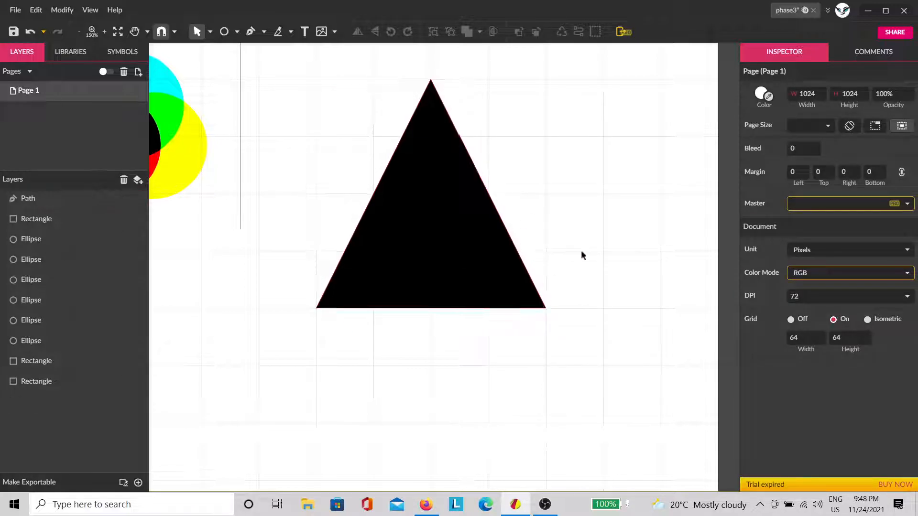
Turn off the page grid.
left_click(793, 321)
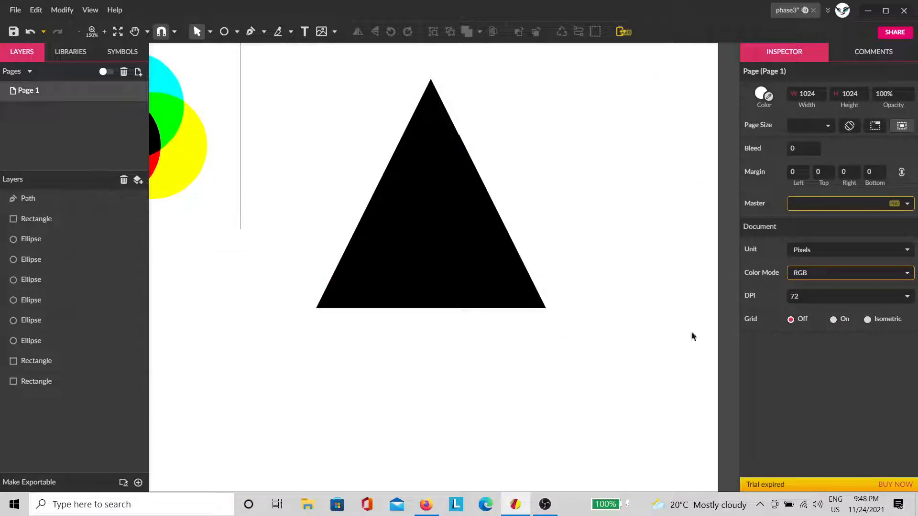
Duplicate the Difference triangle in place and shrink the copy about its centre to 238 by 238 px.
left_click(433, 278)
scroll(442, 286, "up", 3)
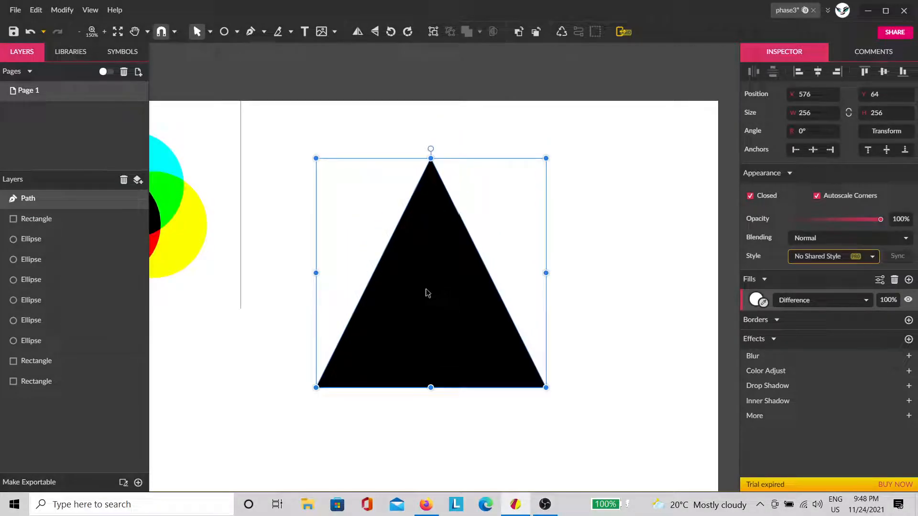
key("ctrl+d")
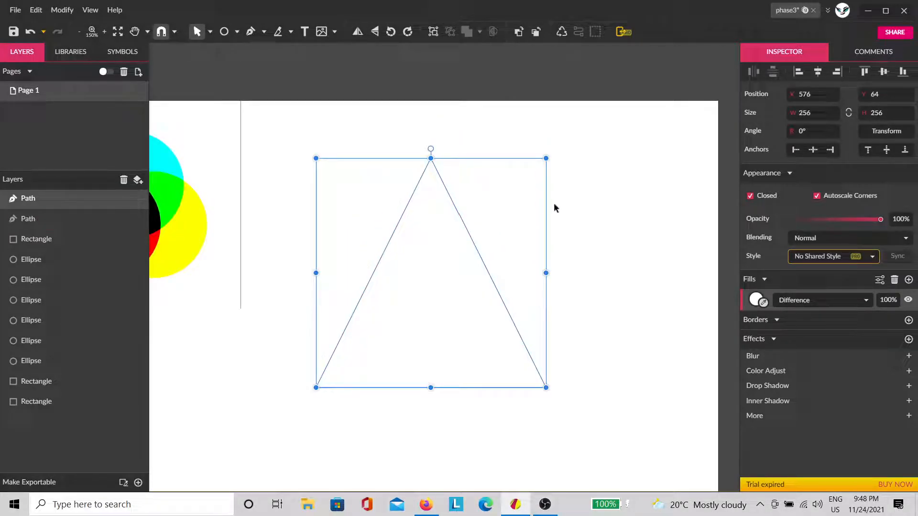
key("alt")
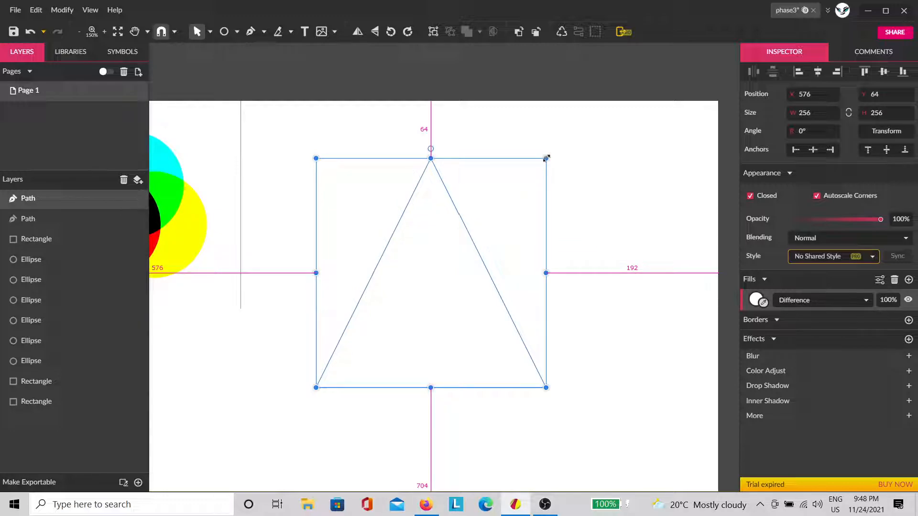
left_click_drag(546, 158, 536, 166)
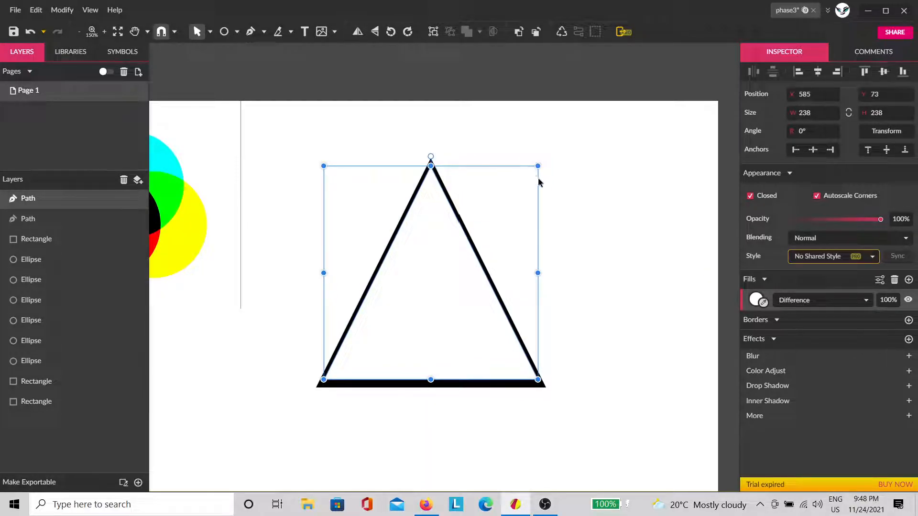
Repeat the scaled duplication to nest progressively smaller triangles down to an innermost one about 86 px wide.
key("ctrl+d")
key("ctrl+d")
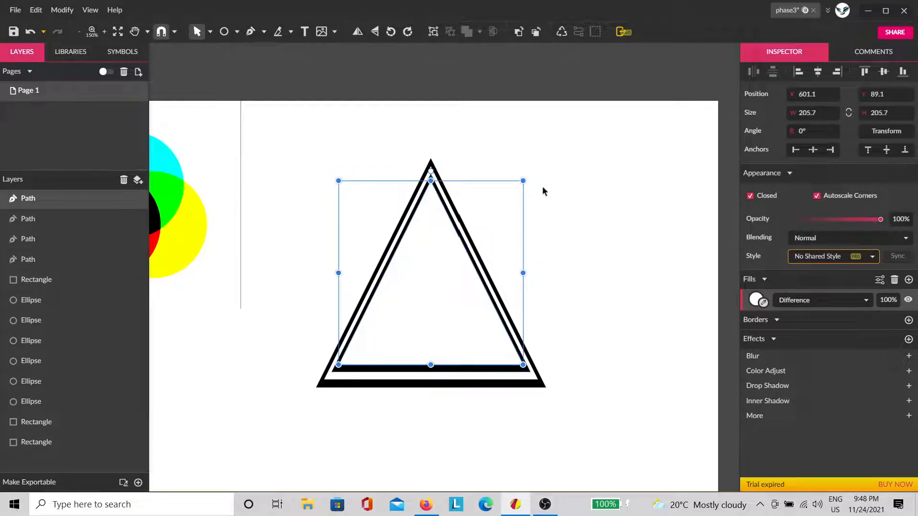
key("ctrl+d")
key("ctrl+d")
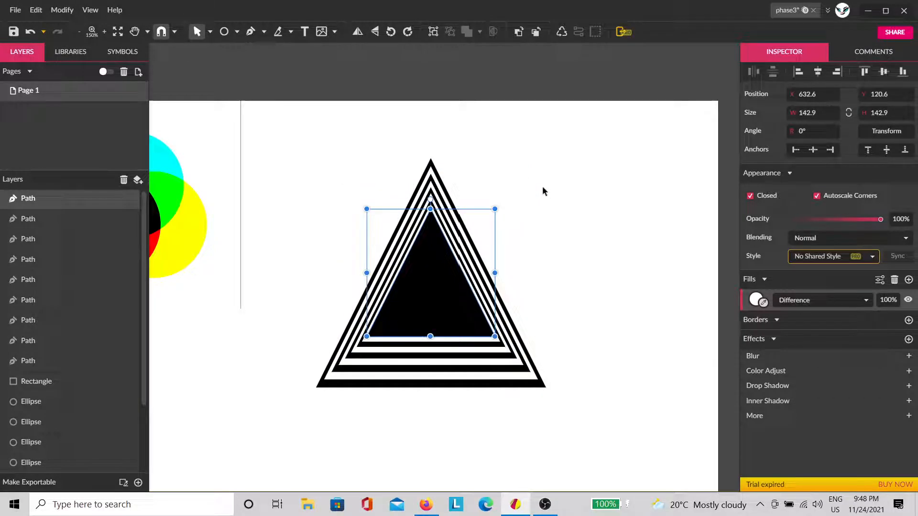
key("ctrl+d")
key("ctrl+d")
key("ctrl+d")
key("ctrl+d")
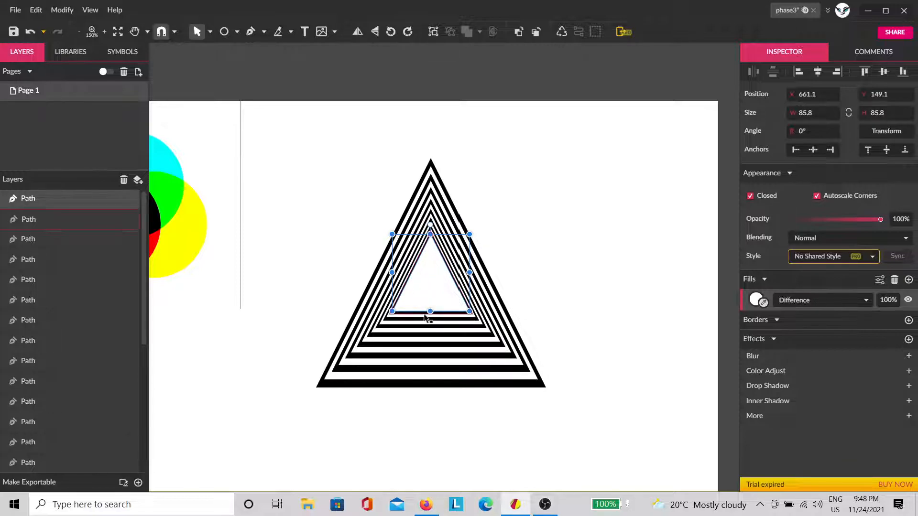
scroll(422, 316, "up", 1)
scroll(418, 309, "up", 1)
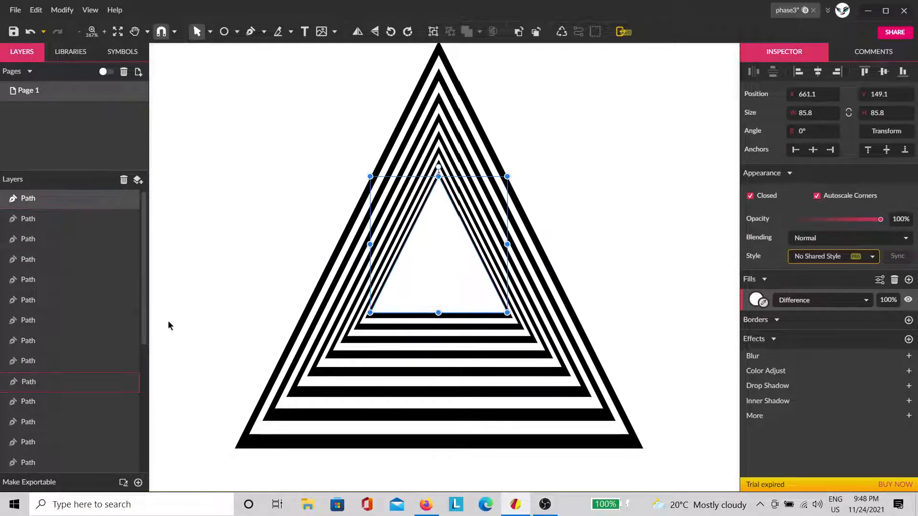
Select all the nested triangles and combine them into one group.
left_click_drag(612, 225, 216, 245)
scroll(53, 313, "up", 1)
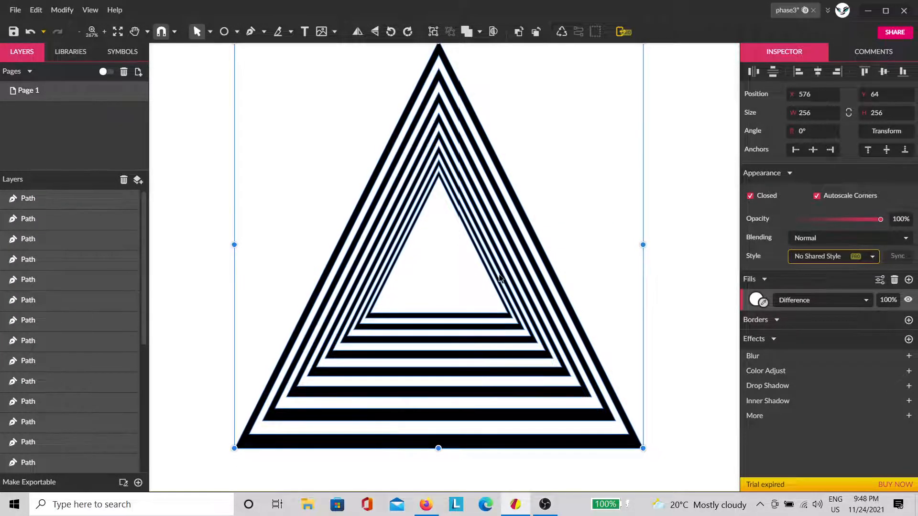
scroll(499, 279, "down", 1)
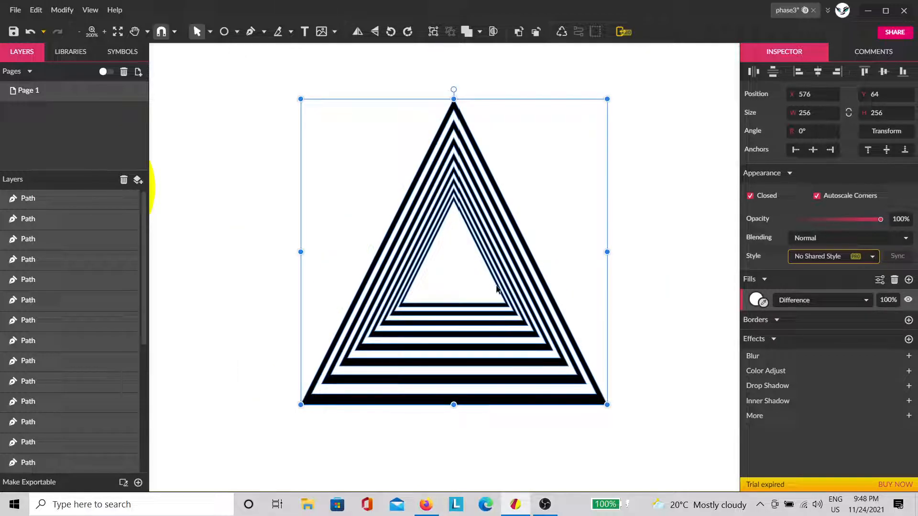
key("ctrl+g")
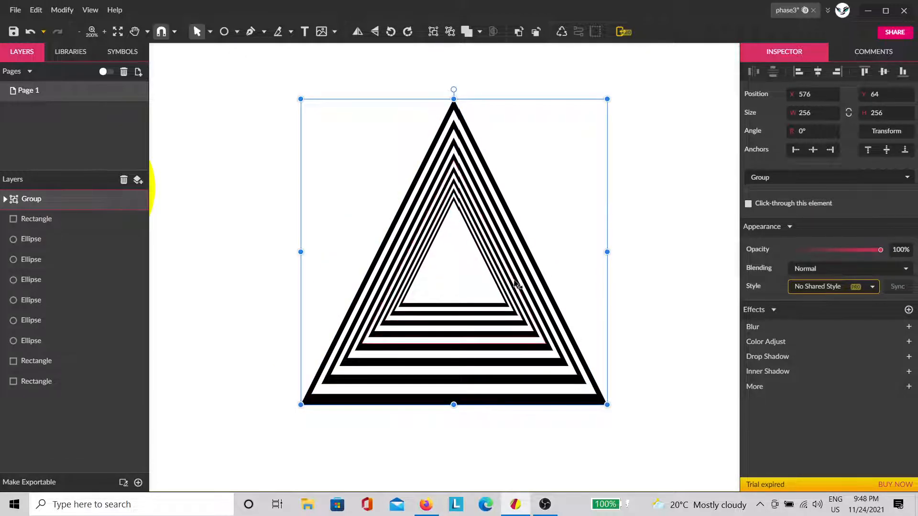
Duplicate the triangle group in place, rotate the copy 90° clockwise and clear the selection.
key("ctrl+d")
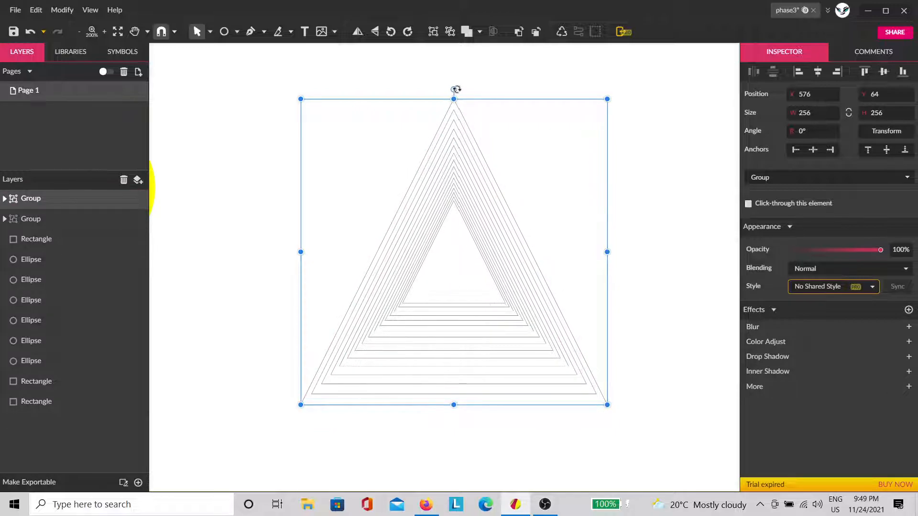
left_click_drag(455, 90, 663, 245)
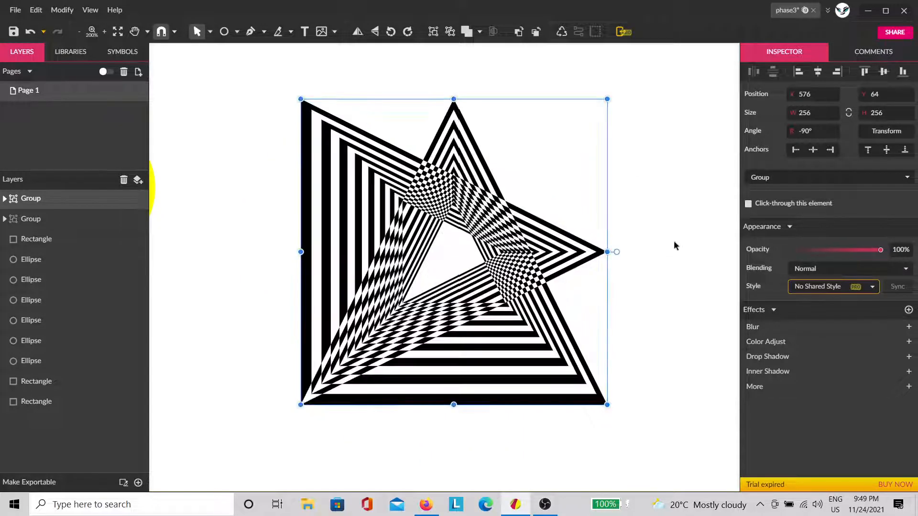
left_click(684, 239)
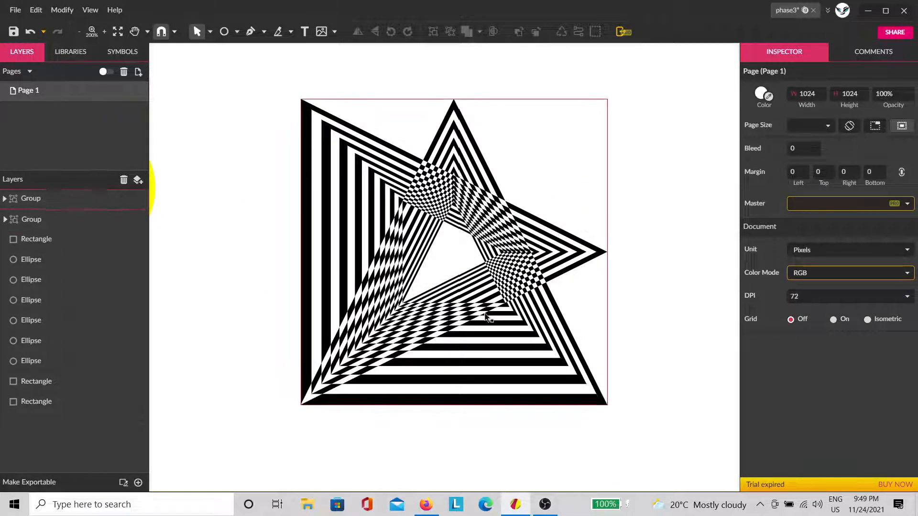
Examine up close and as a whole the pattern where the two striped triangle groups overlap.
scroll(424, 302, "up", 2)
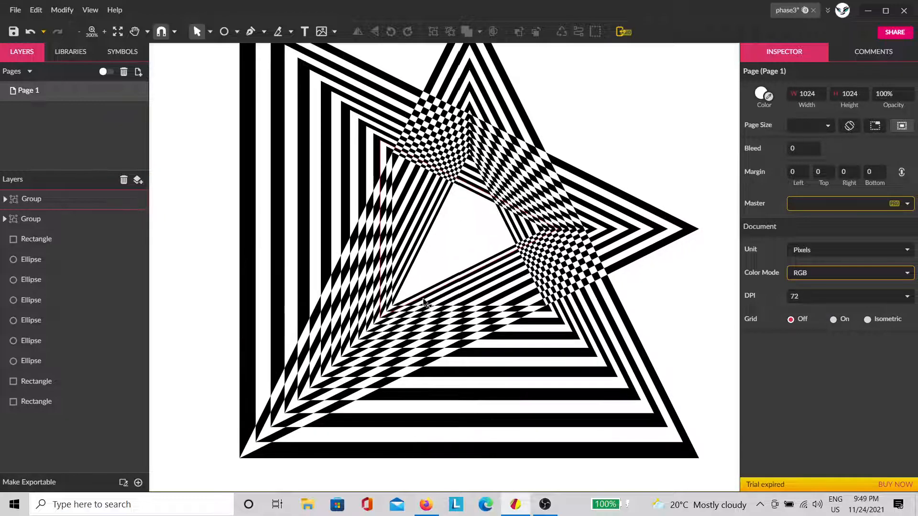
scroll(416, 220, "up", 4)
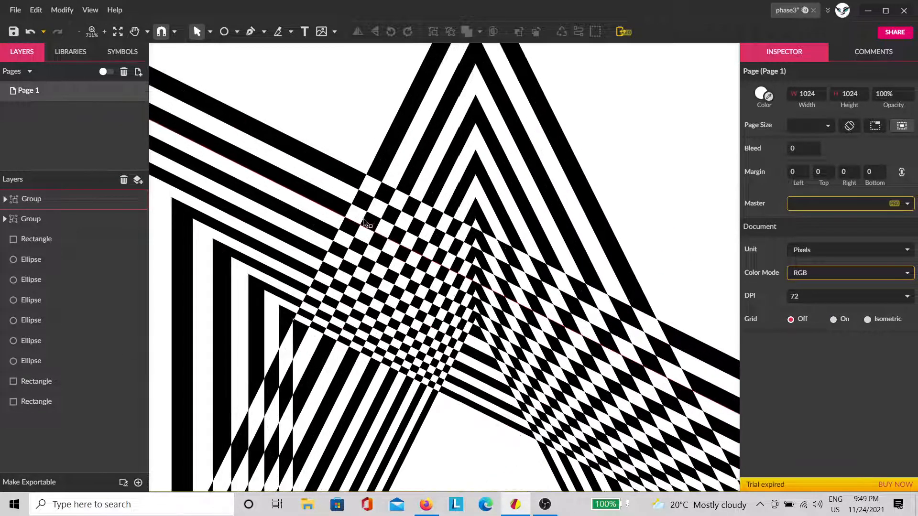
scroll(366, 227, "up", 1)
left_click_drag(557, 402, 355, 286)
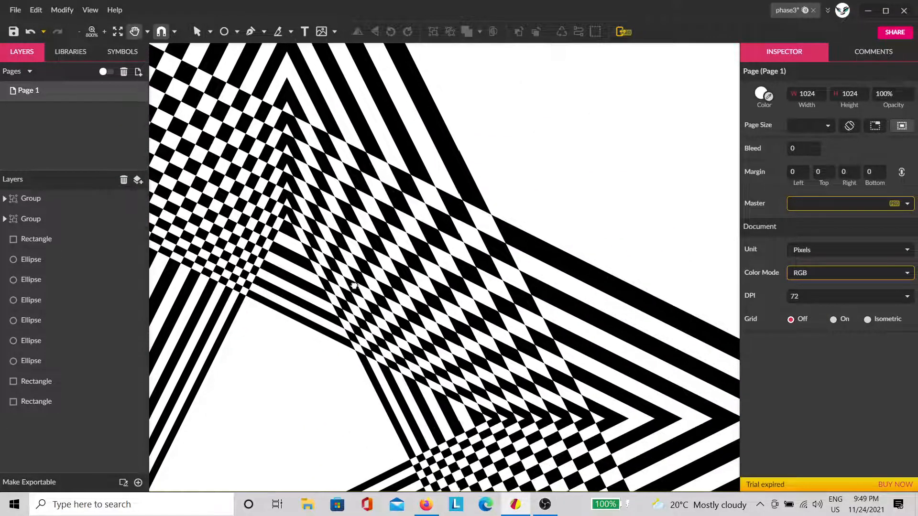
scroll(476, 341, "down", 3)
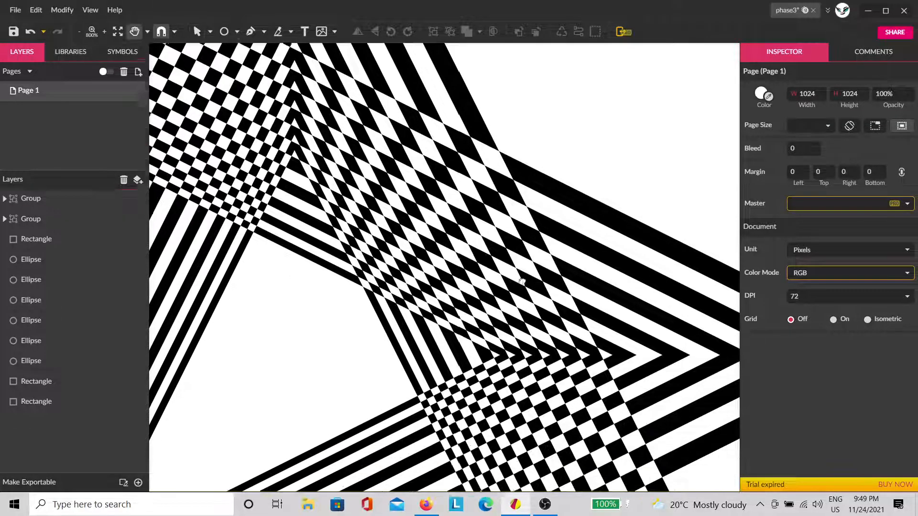
scroll(449, 361, "down", 2)
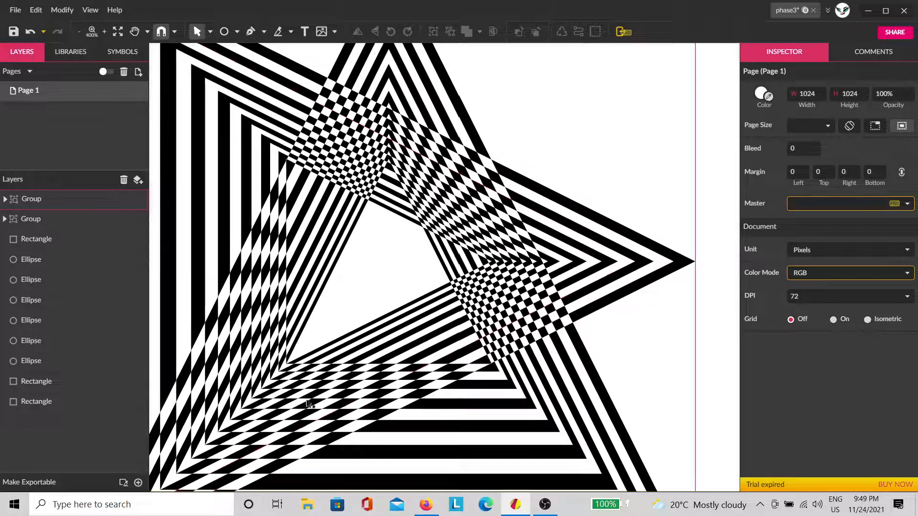
scroll(348, 386, "down", 2)
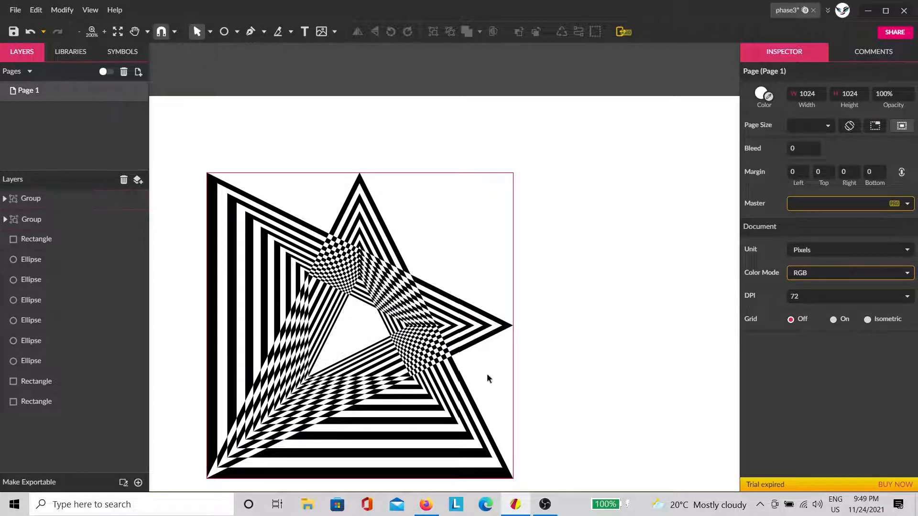
key("h")
left_click_drag(567, 400, 568, 285)
key("v")
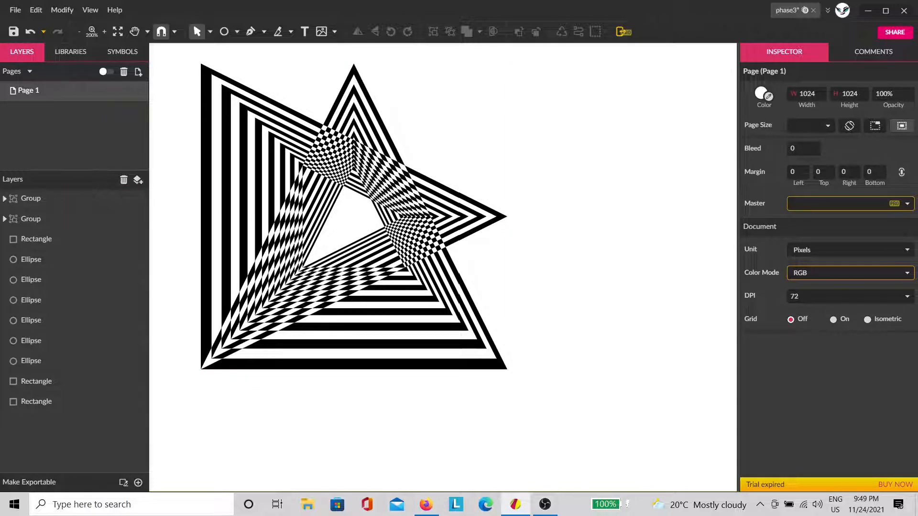
key("alt+Tab")
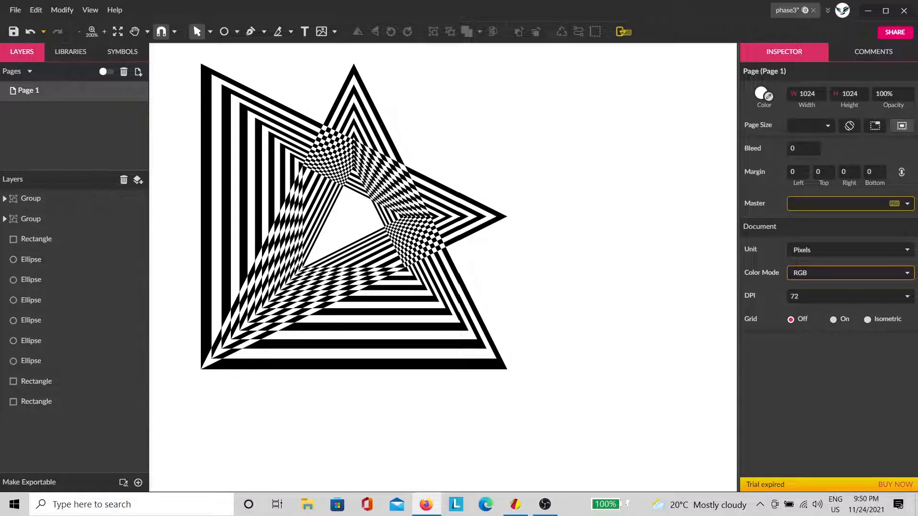
left_click_drag(352, 358, 310, 457)
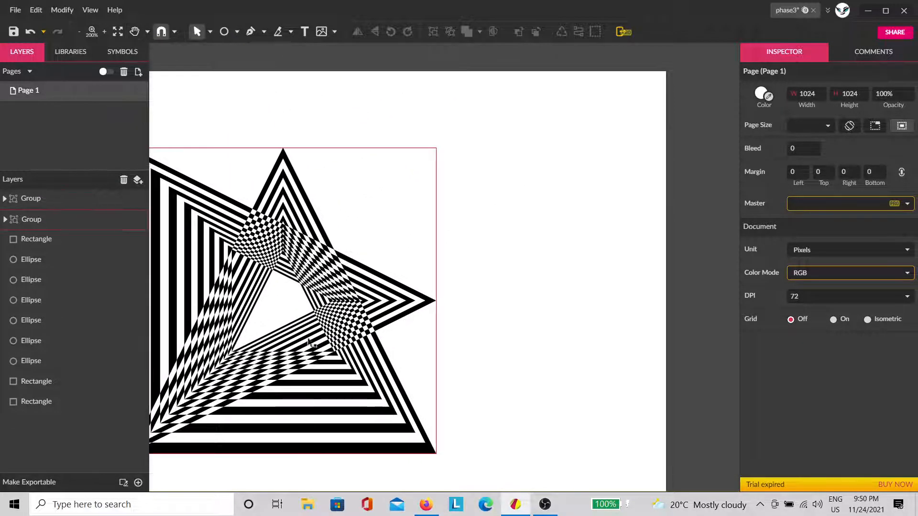
Draw an open wave-like path of four curved segments with the Pen tool, about 203 by 68 px, in the blank area beside the triangles.
left_click(255, 32)
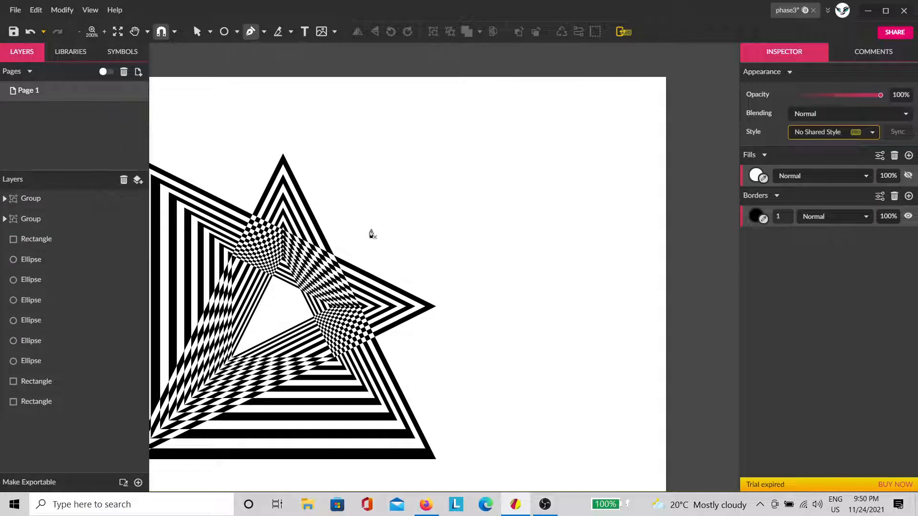
left_click_drag(360, 223, 418, 224)
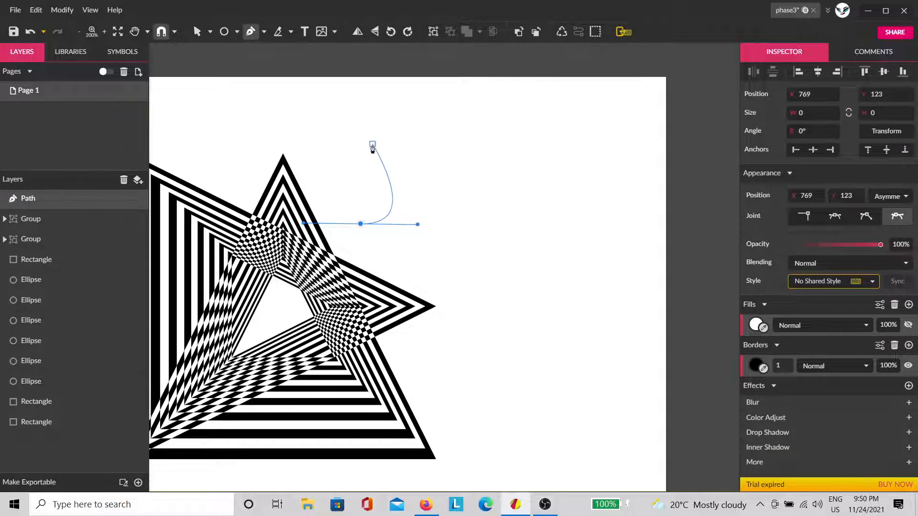
left_click_drag(360, 149, 435, 143)
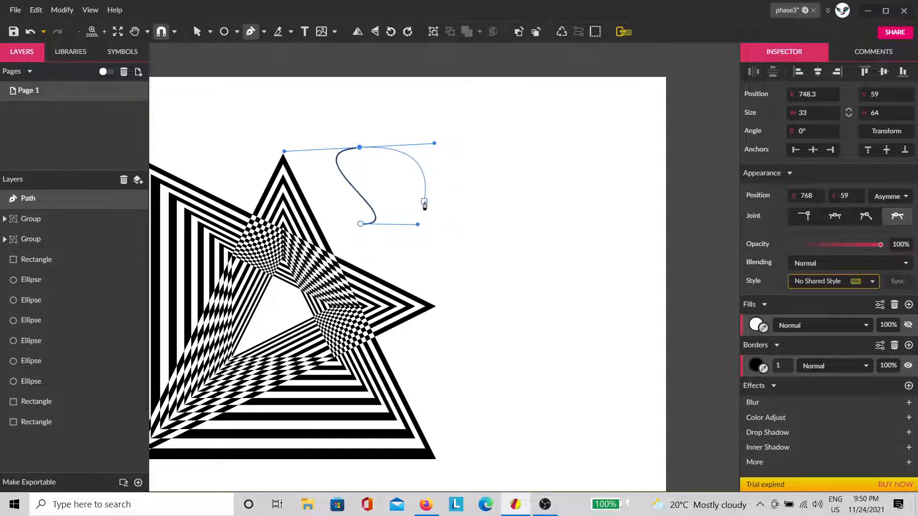
key("ctrl+z")
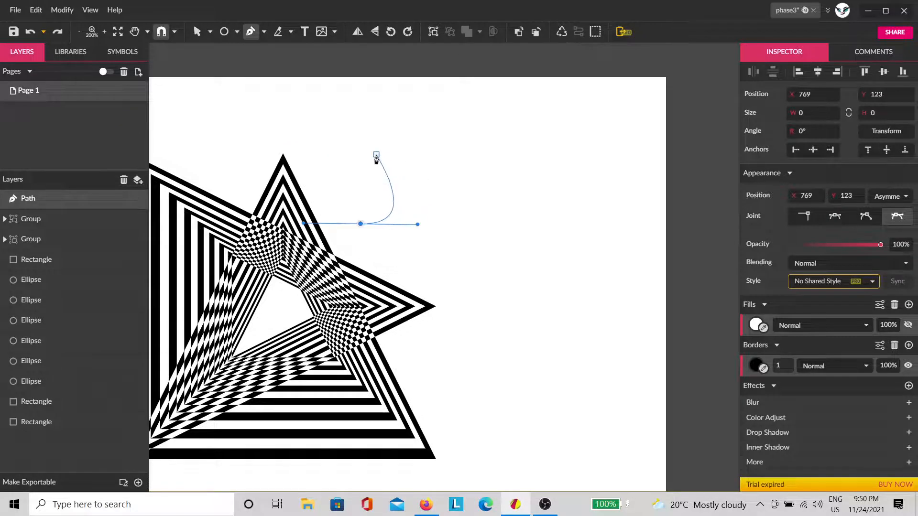
left_click_drag(361, 152, 425, 150)
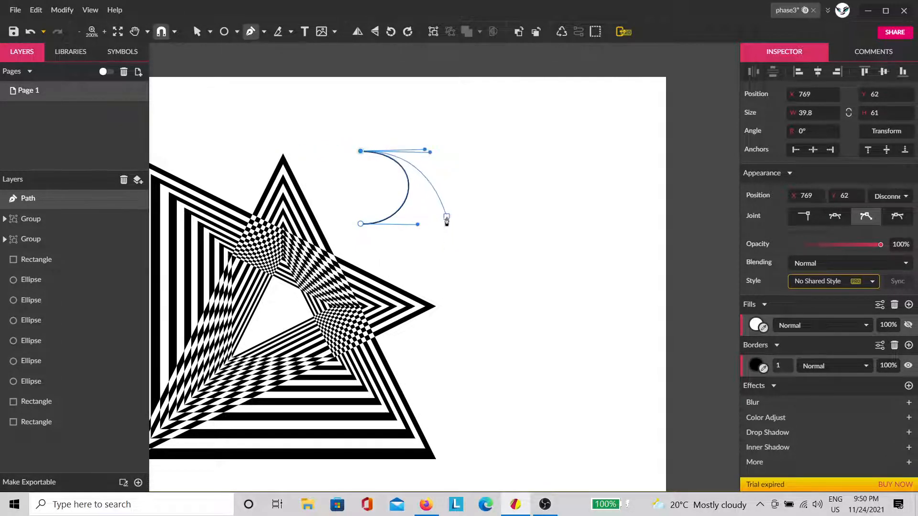
left_click_drag(444, 214, 514, 218)
left_click_drag(484, 143, 564, 143)
left_click_drag(567, 221, 657, 220)
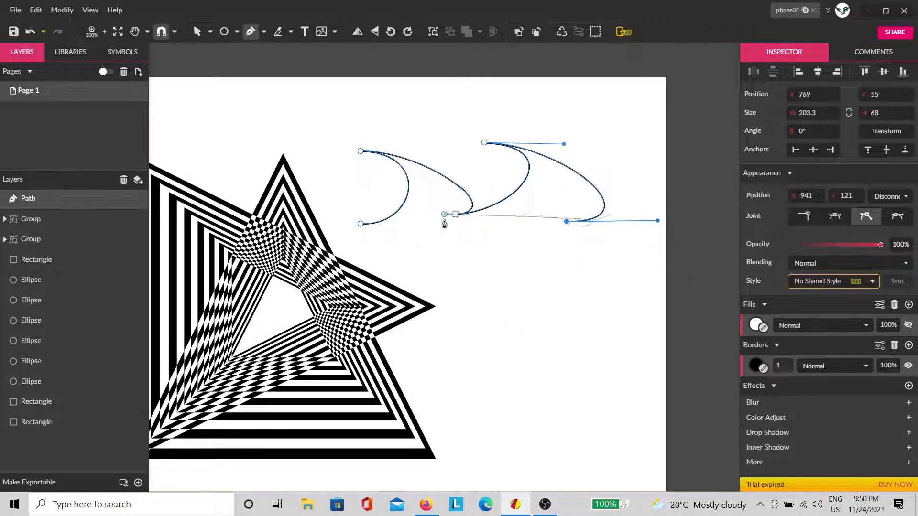
key("Escape")
left_click(573, 273)
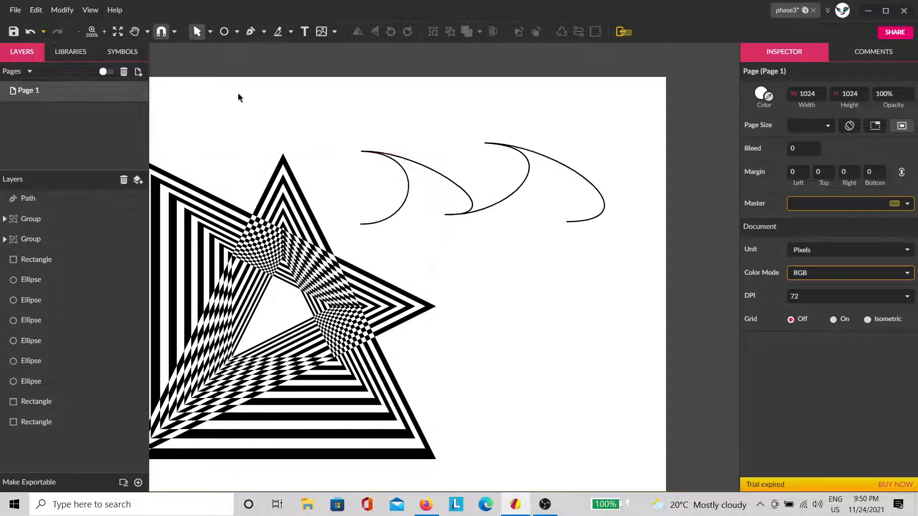
Draw a second open Pen path of five curved segments, about 171 by 53 px, below the first wave path.
left_click(252, 33)
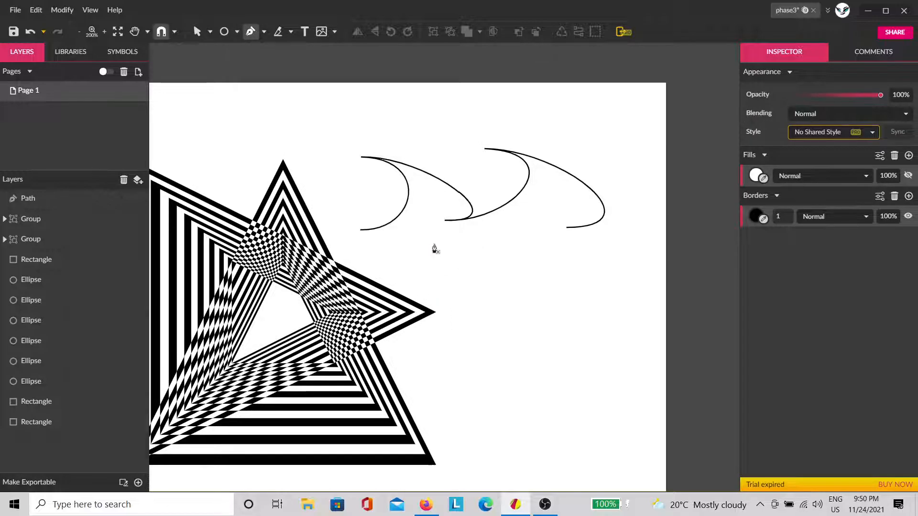
left_click_drag(432, 236, 376, 271)
mouse_move(464, 301)
left_mouse_down()
mouse_move(412, 349)
mouse_move(526, 259)
mouse_move(509, 252)
mouse_move(537, 238)
mouse_move(541, 257)
mouse_move(521, 227)
mouse_move(546, 212)
mouse_move(560, 217)
mouse_move(457, 269)
left_mouse_up()
left_click_drag(540, 294, 509, 339)
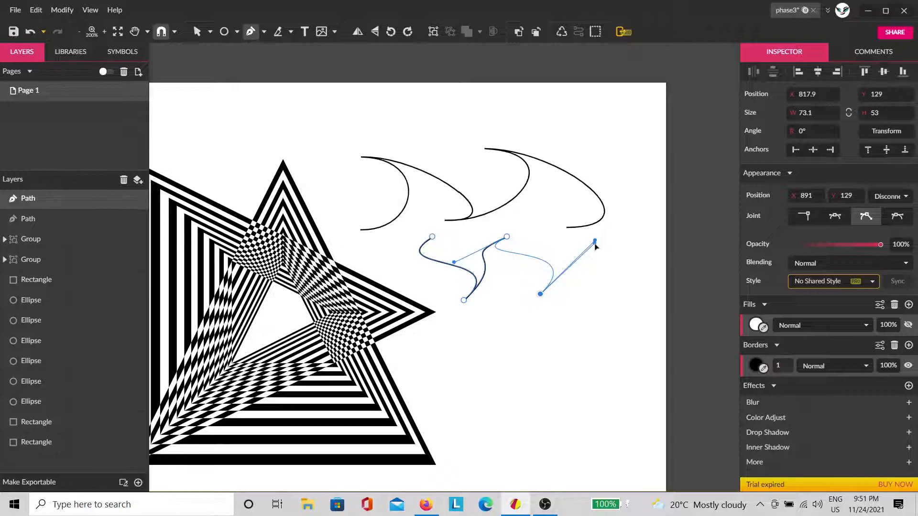
left_click_drag(549, 238, 517, 263)
left_click_drag(617, 285, 576, 329)
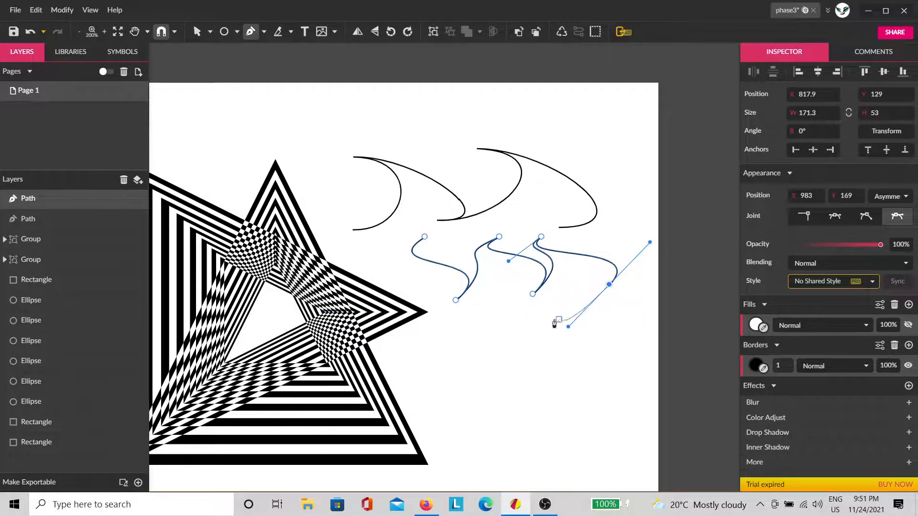
key("Escape")
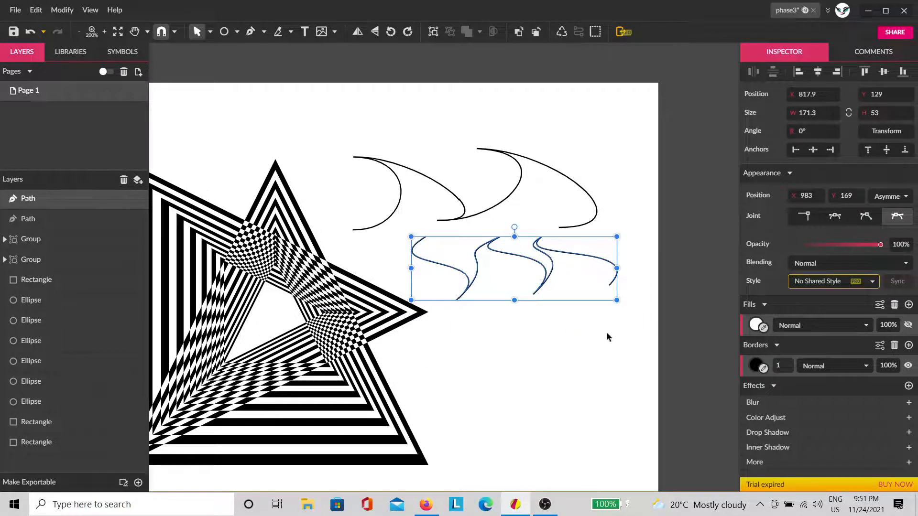
Display the anchor points and curve handles of both wave paths, clear the selection and save the document.
double_click(544, 277)
left_click_drag(662, 345, 298, 208)
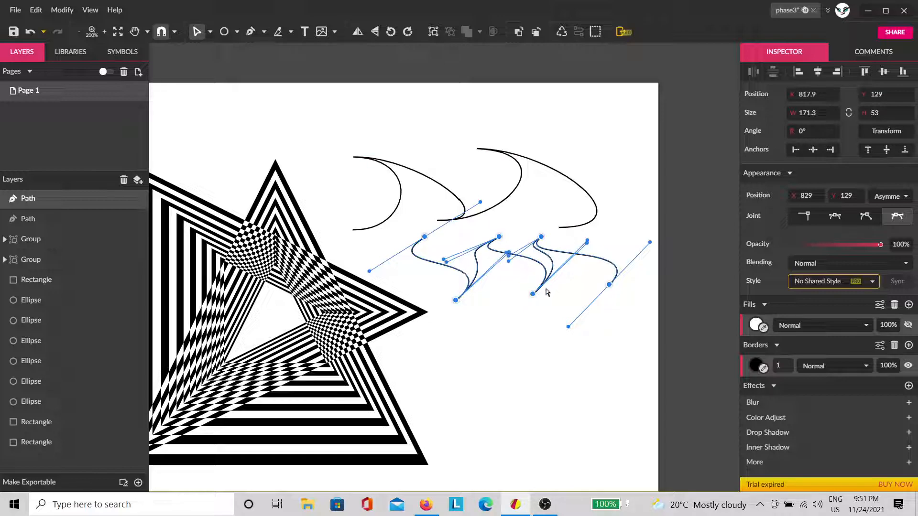
left_click(499, 206)
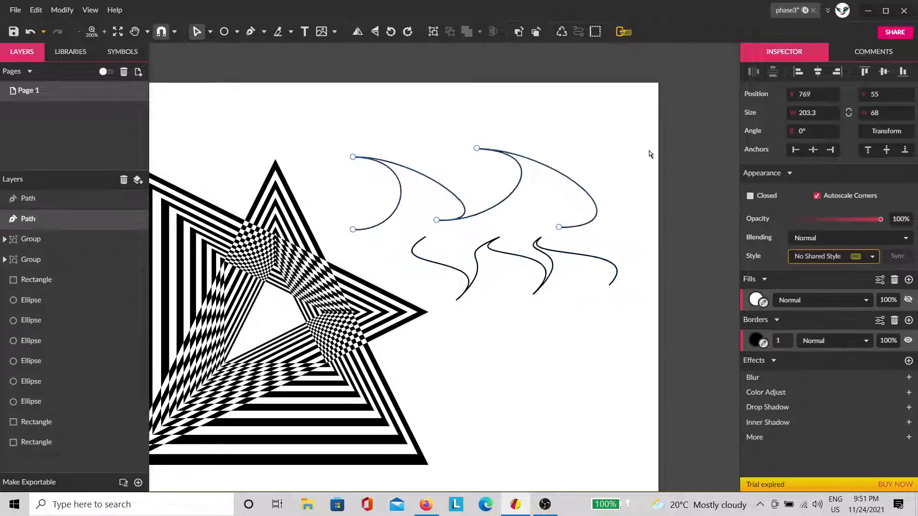
left_click_drag(629, 119, 287, 258)
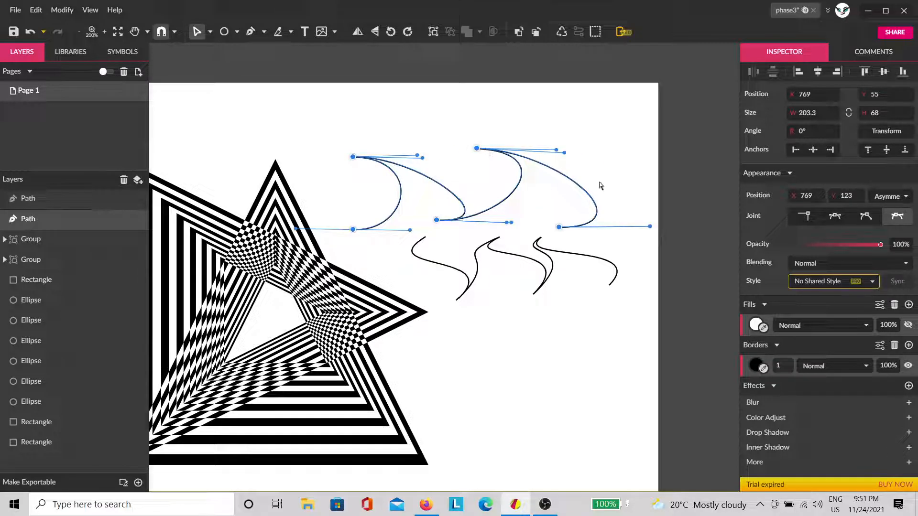
left_click(548, 325)
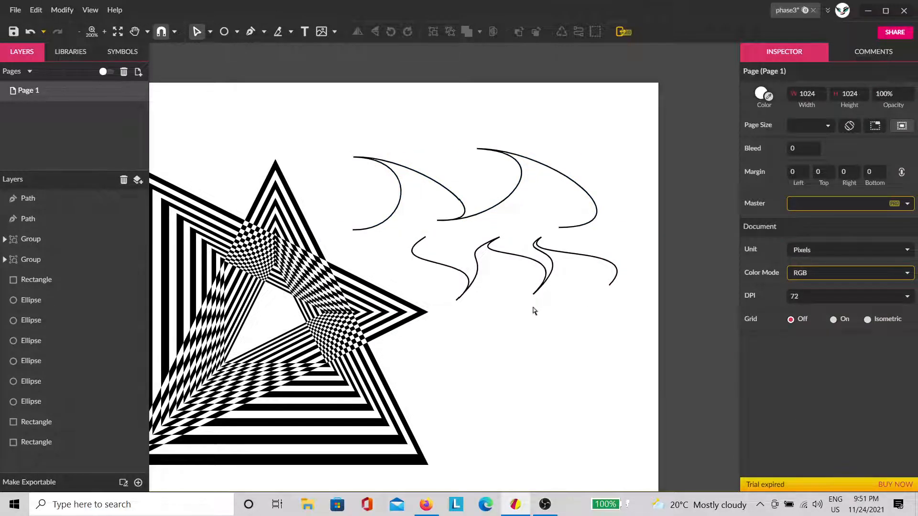
key("ctrl+s")
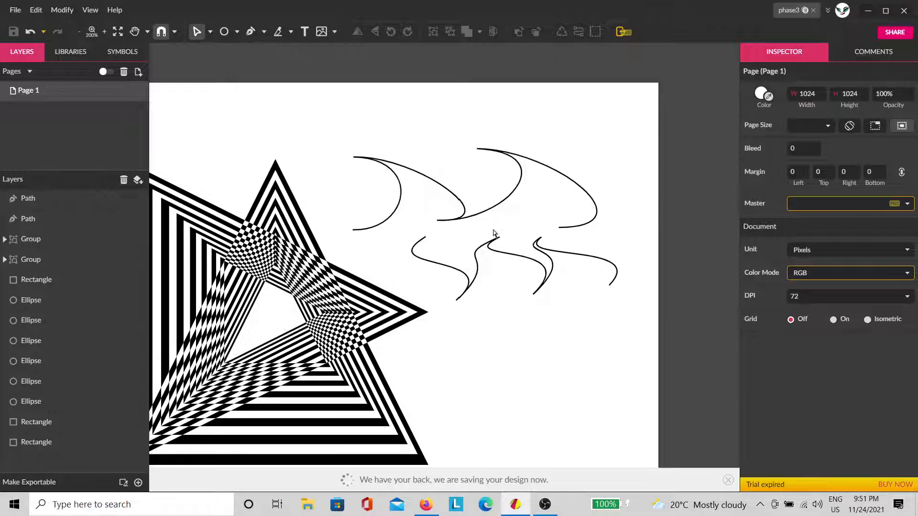
Set the border width of both wave paths to 16 and move them together to about X 760, Y 26.
left_click_drag(630, 158, 527, 310)
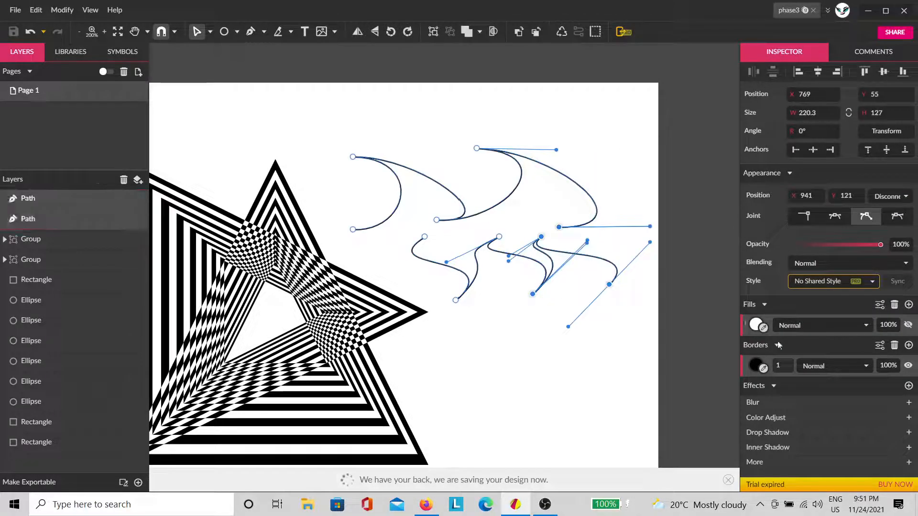
mouse_move(780, 364)
left_mouse_down()
mouse_move(782, 351)
mouse_move(771, 359)
left_mouse_up()
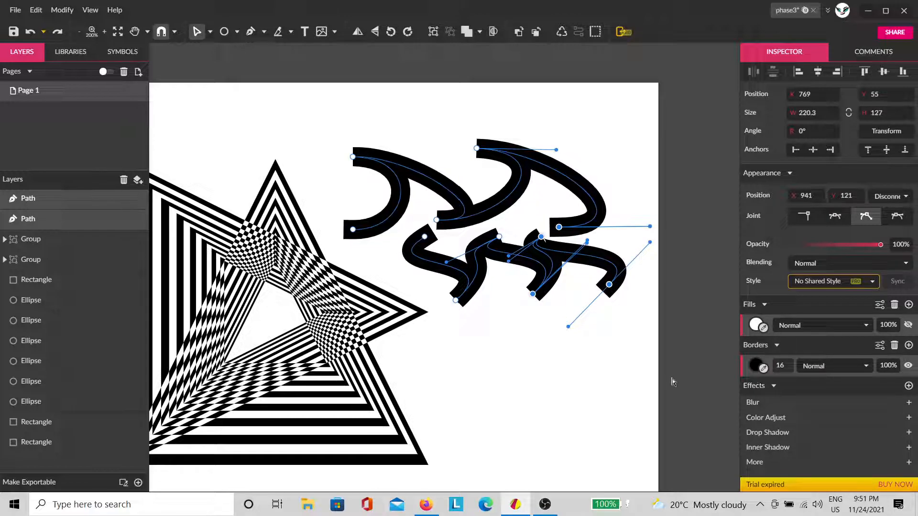
key("Escape")
left_click_drag(580, 233, 569, 198)
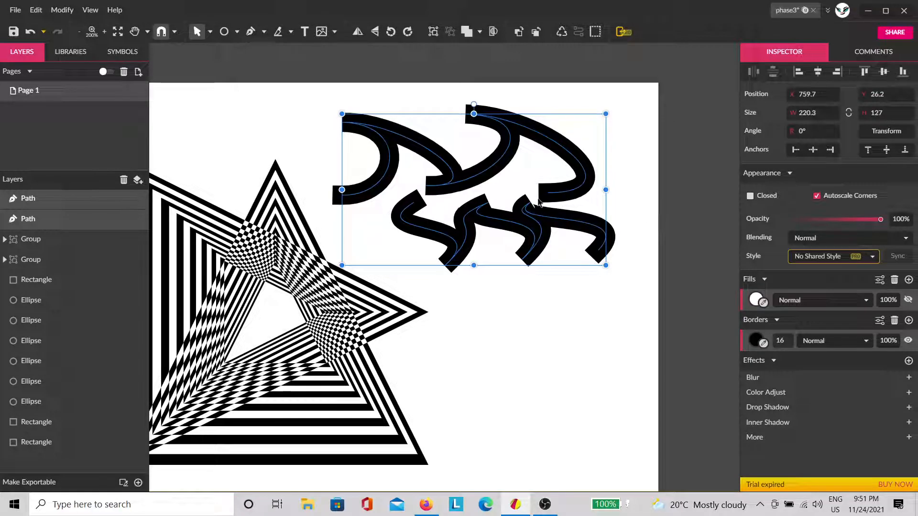
left_click(690, 196)
Inspect the notch at the lower wave path's sharp joint up close and remove that path's fill.
scroll(531, 211, "up", 8)
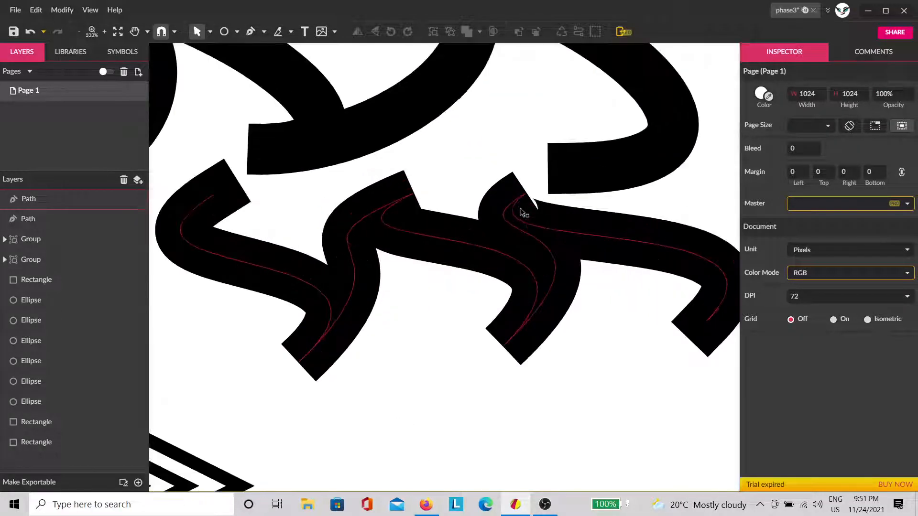
scroll(535, 184, "up", 6)
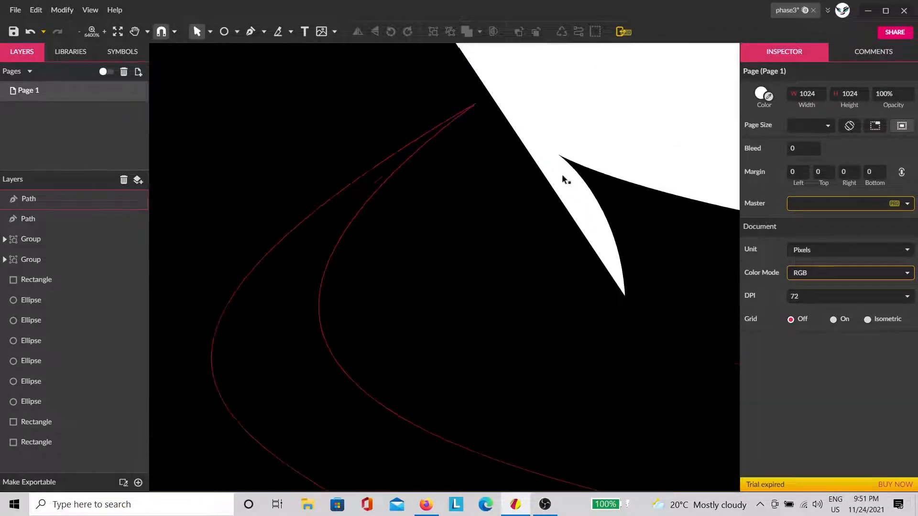
scroll(570, 208, "up", 2)
scroll(570, 208, "down", 2)
scroll(496, 167, "down", 5)
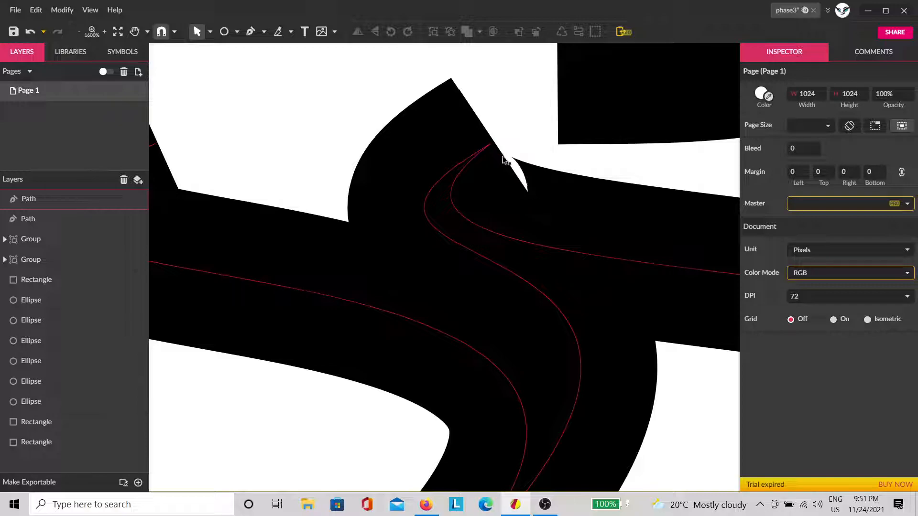
scroll(499, 223, "down", 2)
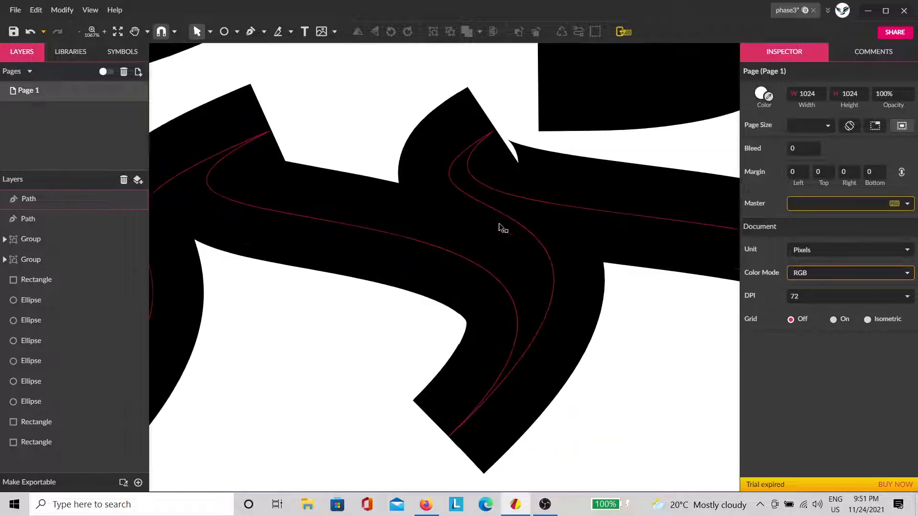
left_click(591, 223)
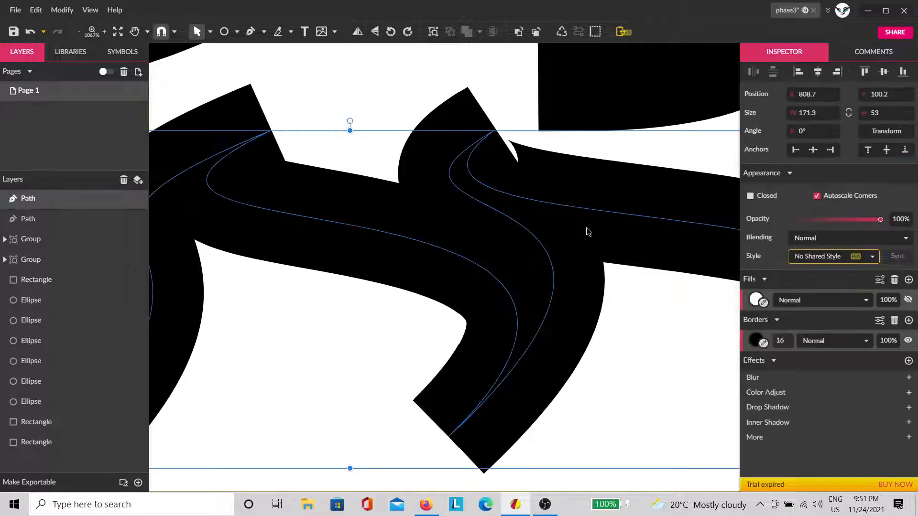
left_click(894, 280)
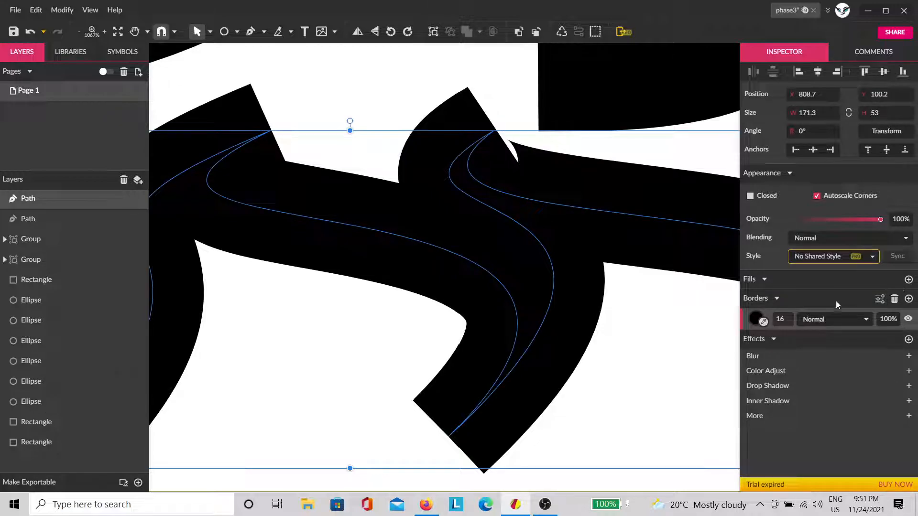
Set the border joins of the lower wave path to Round and deselect it.
scroll(558, 292, "down", 3)
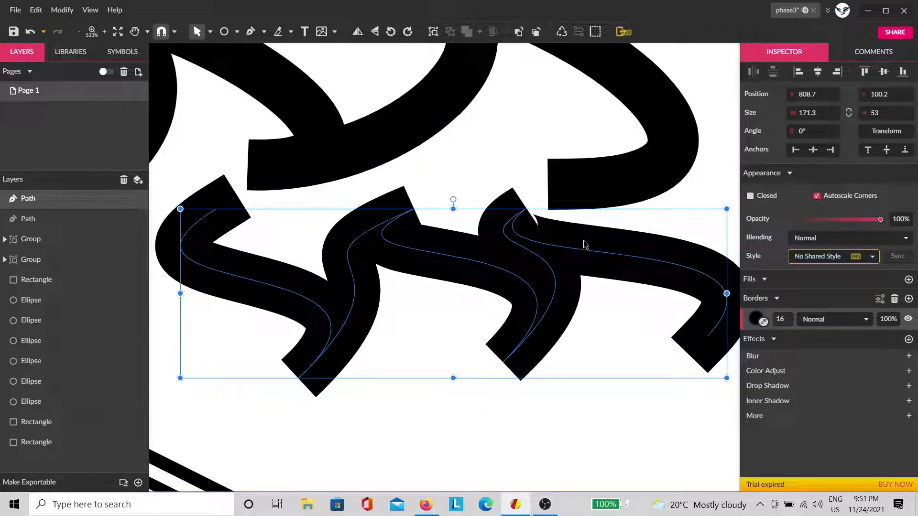
left_click(879, 298)
left_click(785, 120)
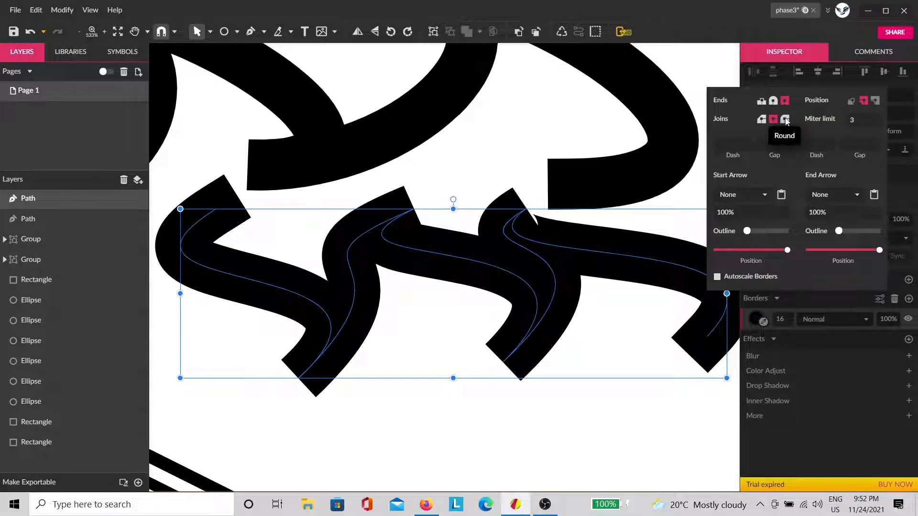
left_click(586, 415)
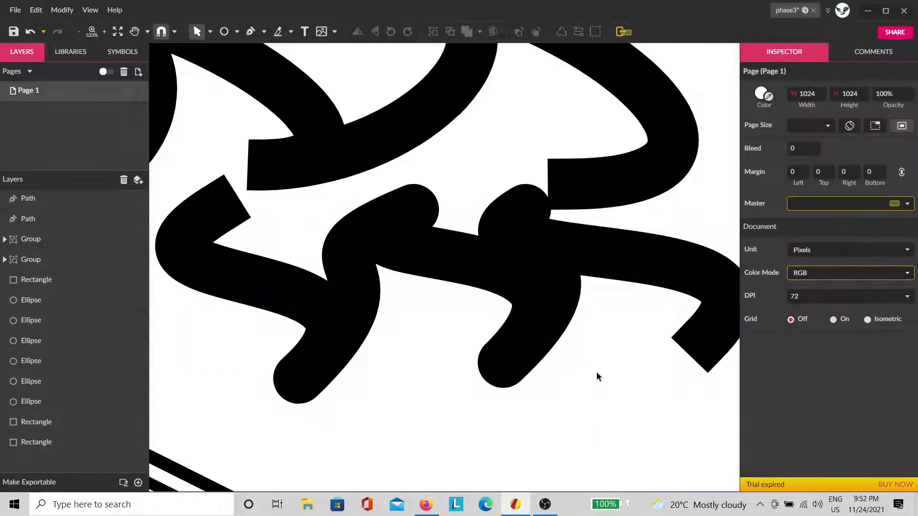
Set the border ends of the lower wave path to round caps and deselect it.
left_click(677, 278)
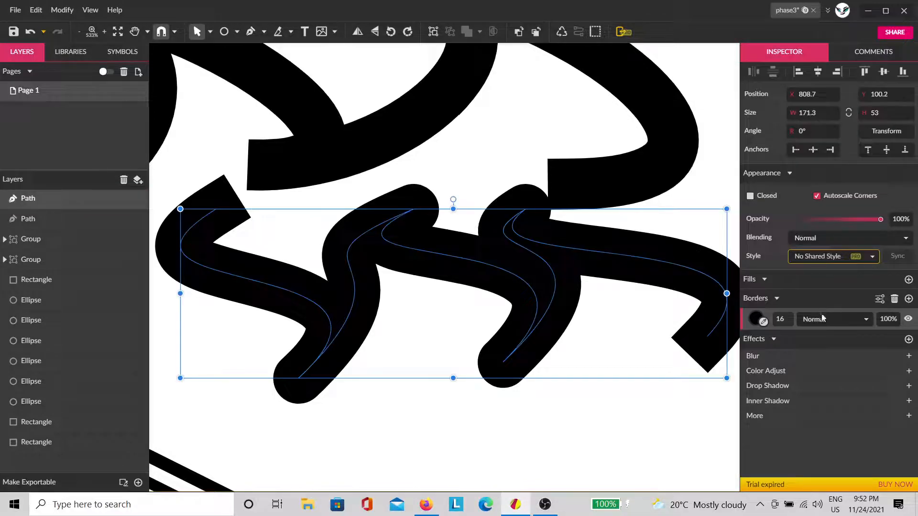
left_click(879, 299)
left_click(773, 101)
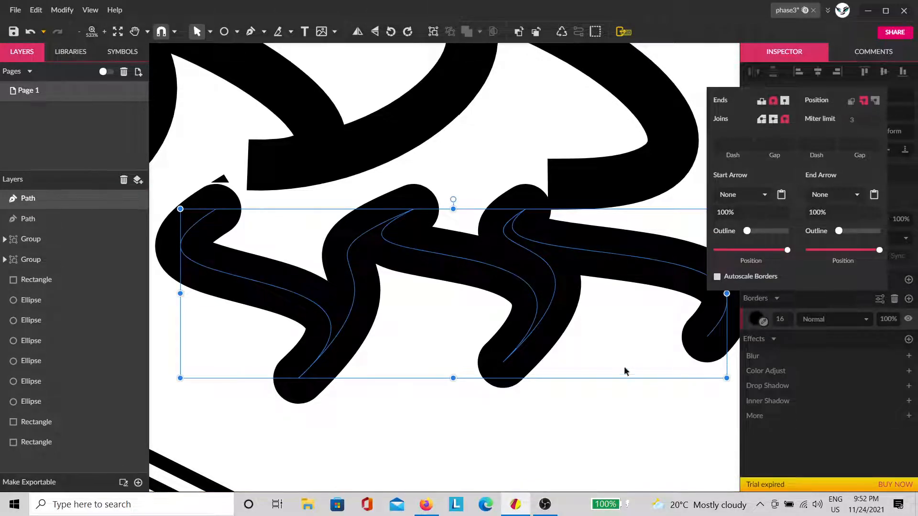
left_click(556, 462)
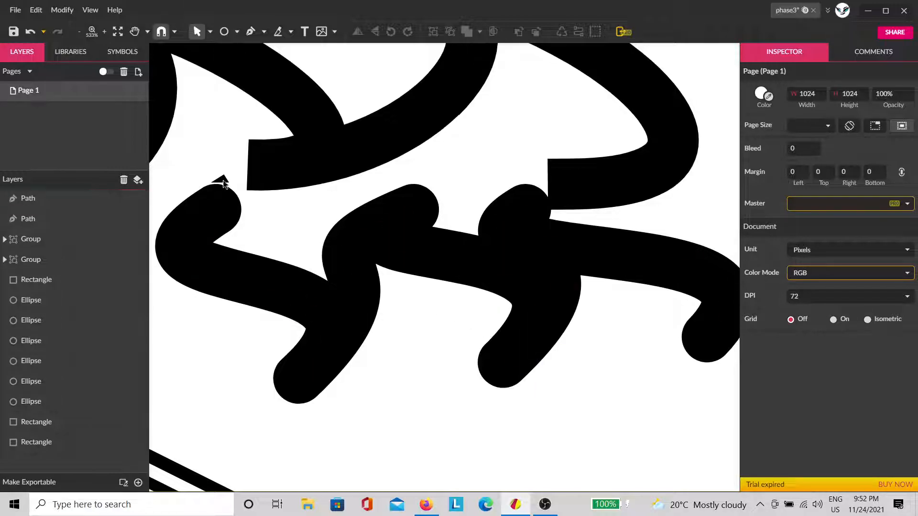
Move the lower wave path slightly left and down, away from the upper path, and clear the selection.
scroll(216, 164, "up", 5)
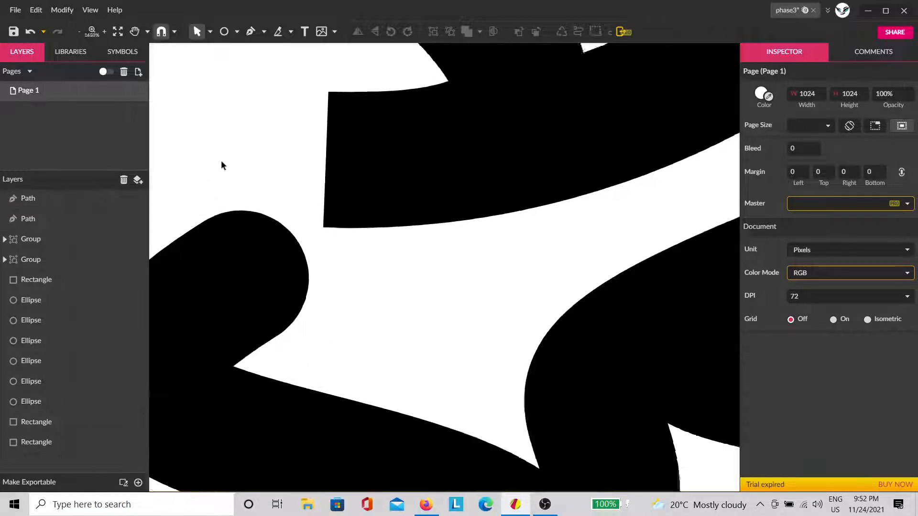
scroll(214, 238, "down", 7)
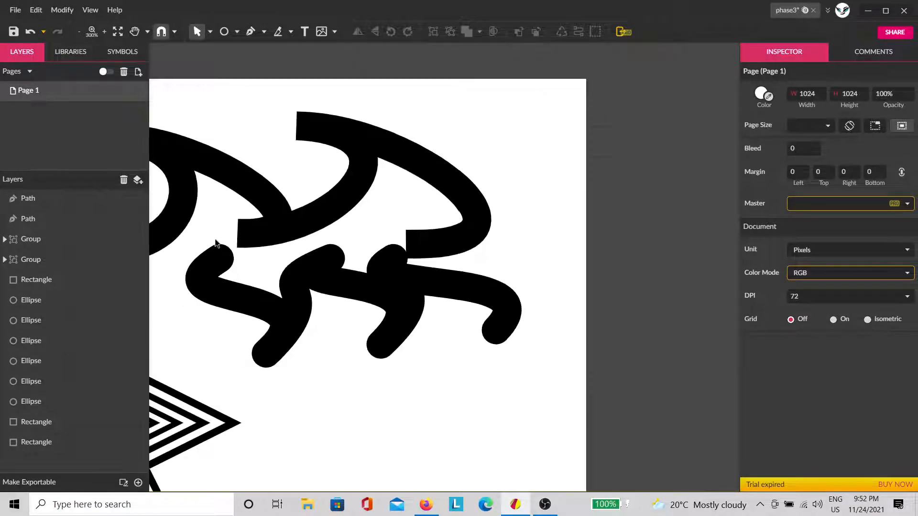
key("h")
left_click_drag(275, 330, 424, 254)
key("v")
left_click(568, 218)
left_click_drag(568, 218, 519, 236)
left_click(583, 344)
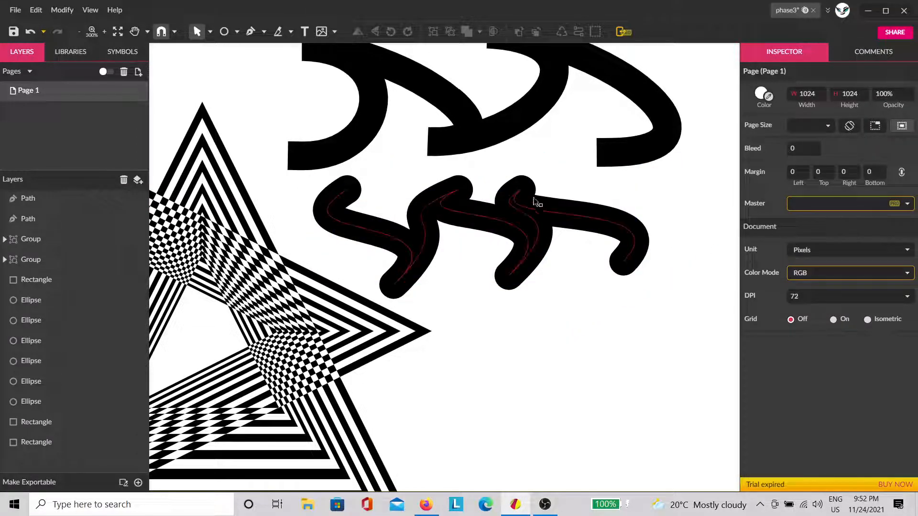
Add a 193 by 53 px text box with the username tag below the wave paths and move it to about X 839, Y 179.
scroll(535, 199, "up", 3)
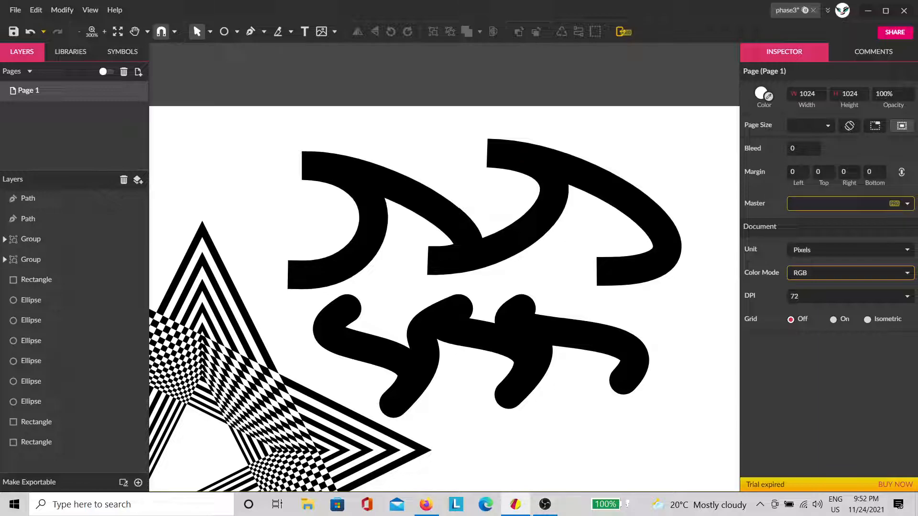
scroll(476, 242, "down", 6)
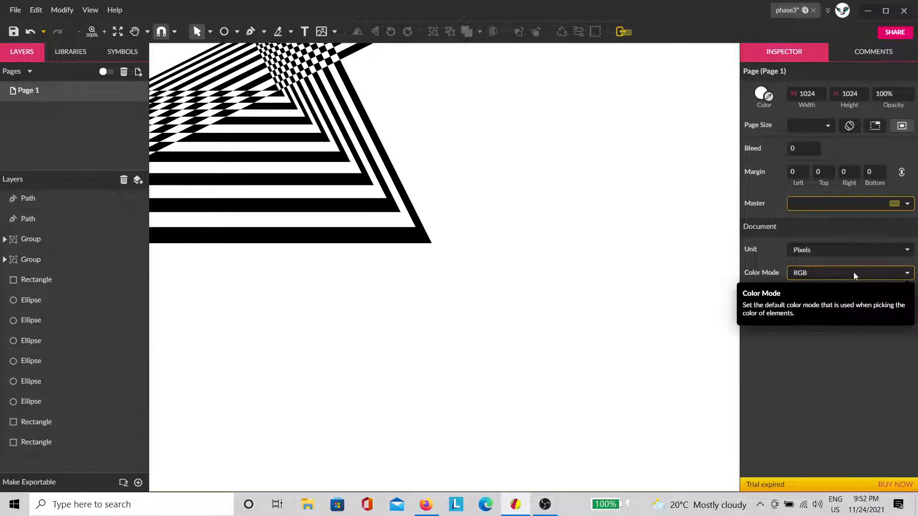
key("space")
left_click_drag(532, 184, 455, 296)
left_click(305, 31)
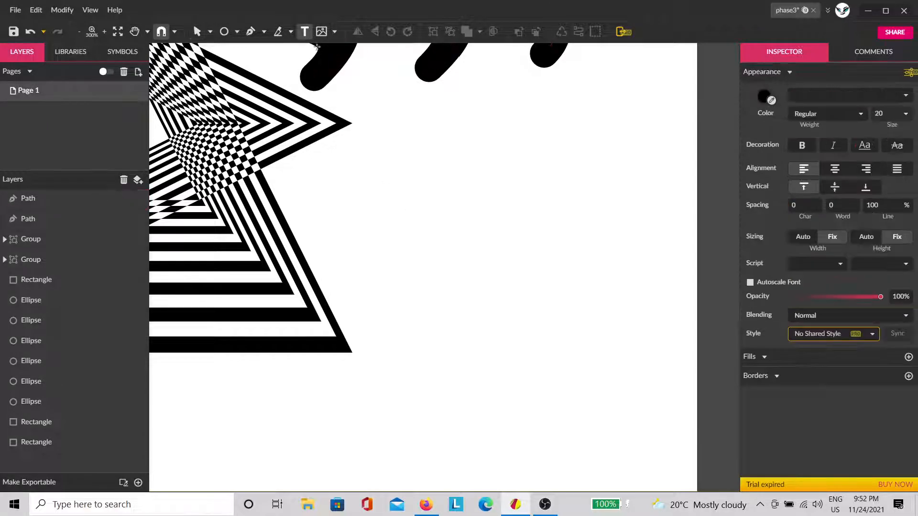
left_click_drag(331, 158, 677, 252)
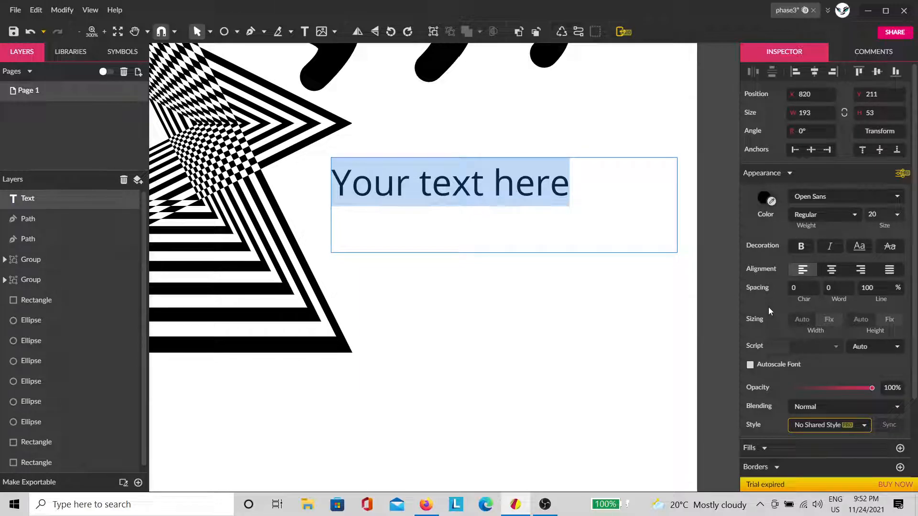
type("hontema")
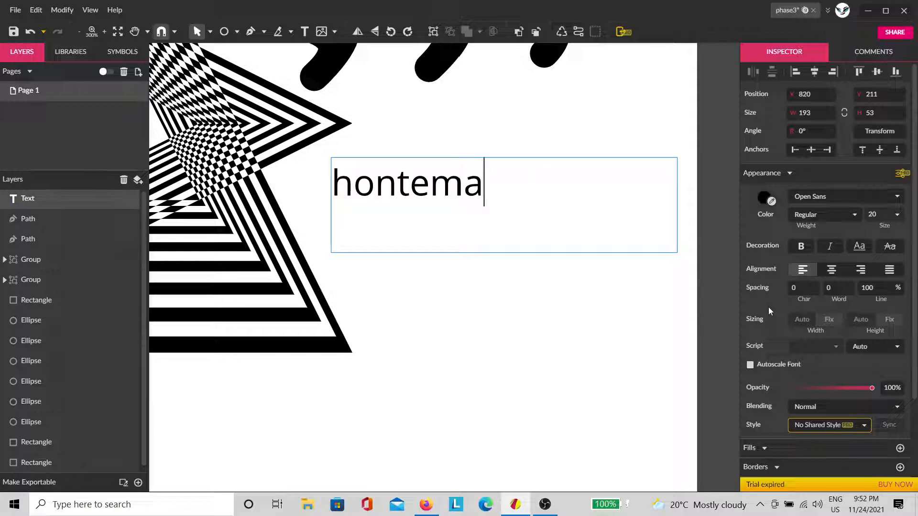
type("#00")
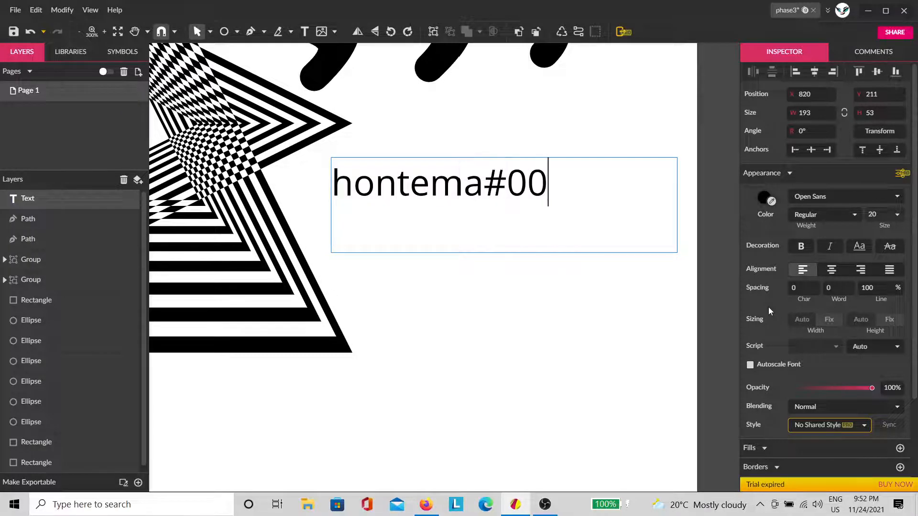
type("72")
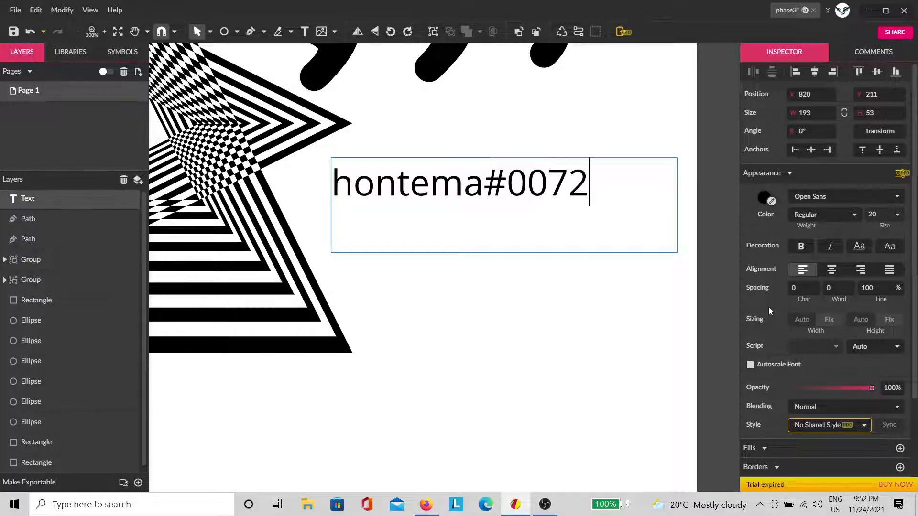
key("Escape")
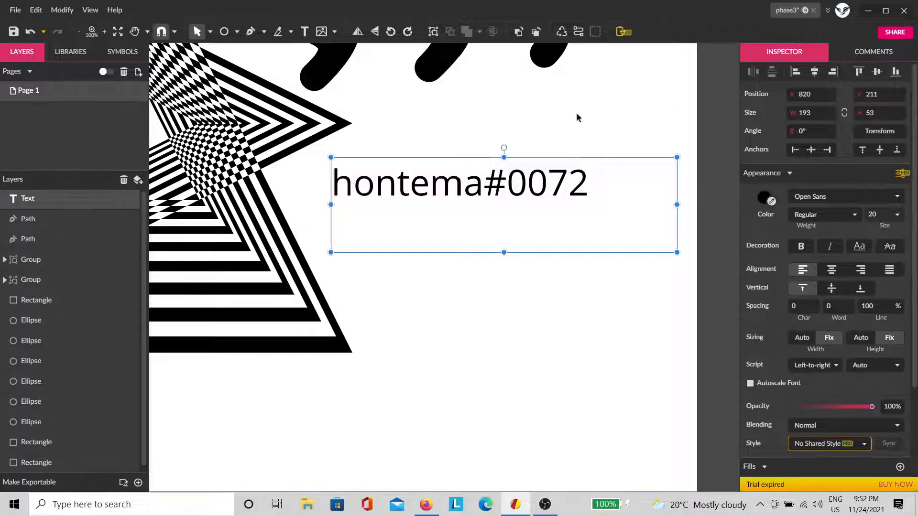
left_click_drag(532, 196, 567, 139)
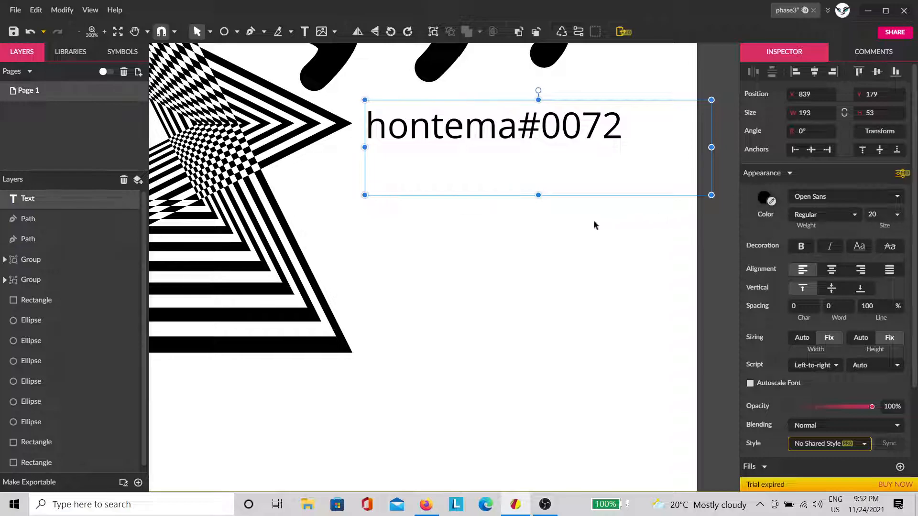
Color the text white (#FFFFFF) and add a border to it.
left_click(764, 198)
left_click_drag(792, 240, 728, 233)
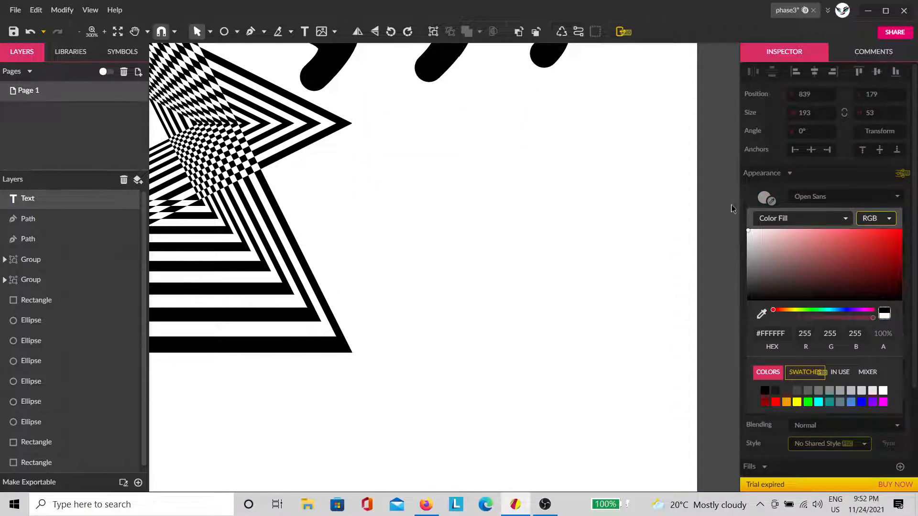
left_click(752, 188)
scroll(782, 268, "down", 3)
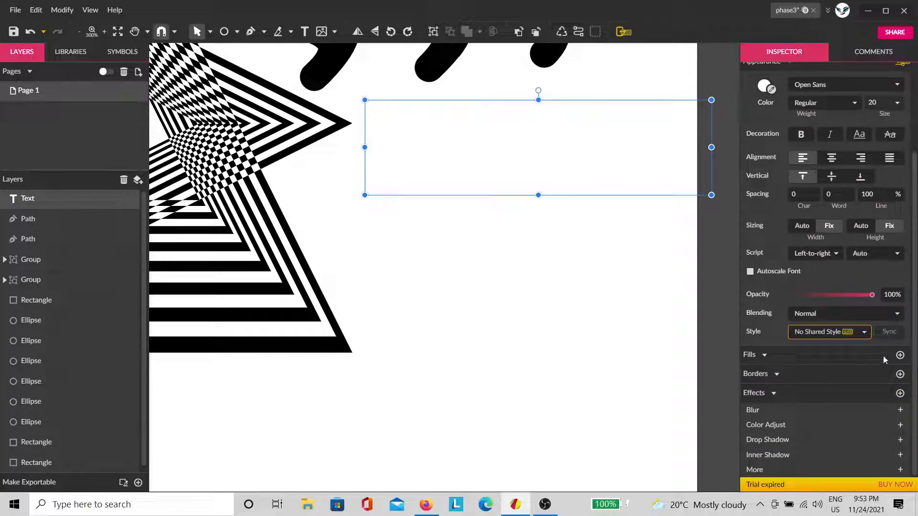
left_click(899, 375)
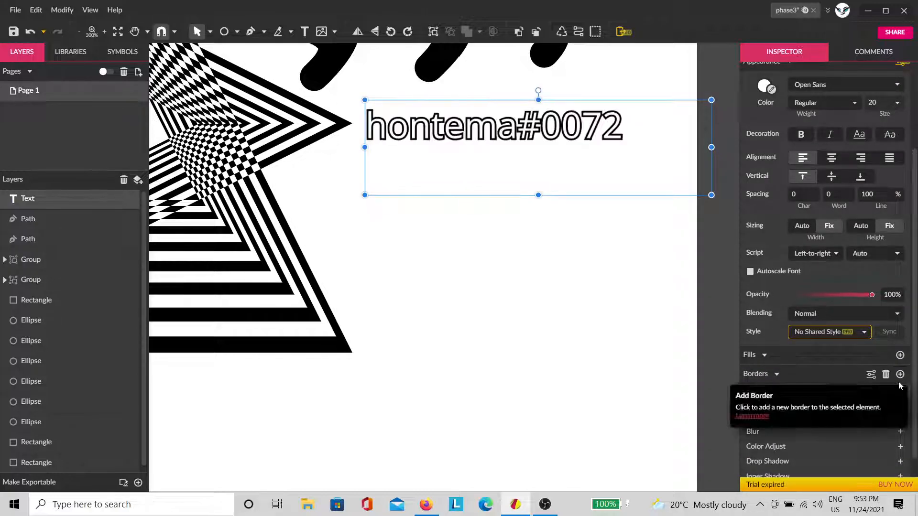
Make the outlined username text bold and clear the selection.
scroll(795, 138, "up", 3)
scroll(845, 270, "down", 4)
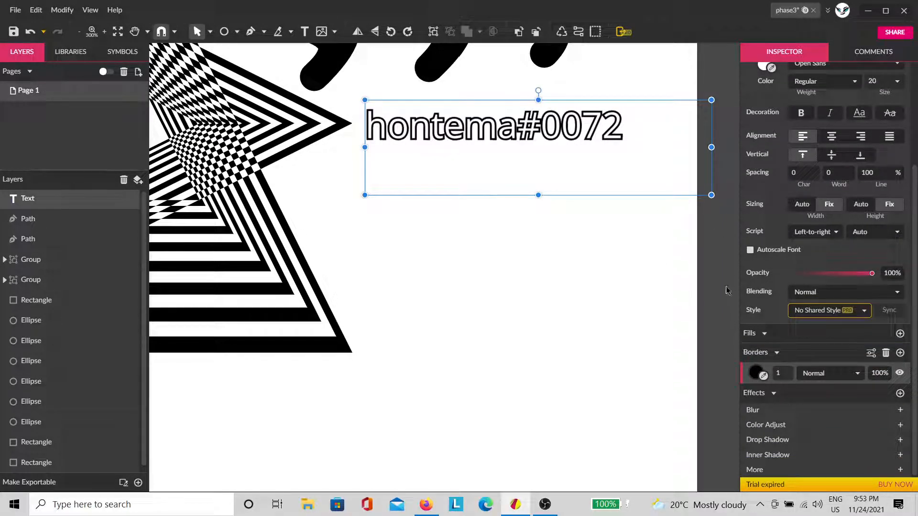
scroll(808, 187, "up", 2)
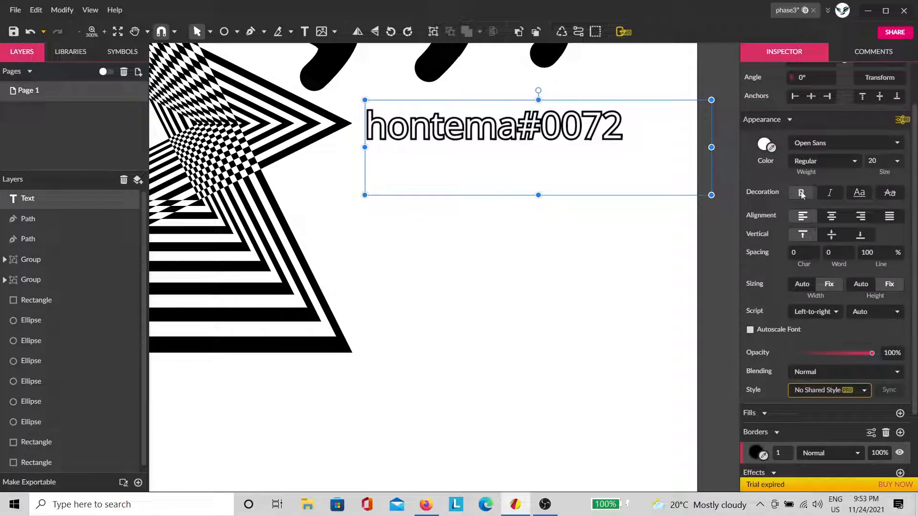
left_click(800, 192)
left_click(581, 301)
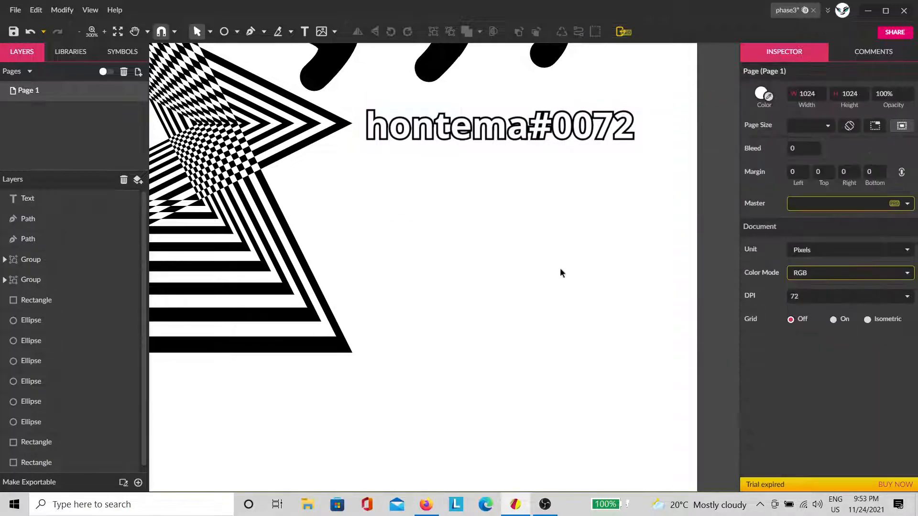
Examine the bold text's border up close, letter by letter, checking corners, curve joins and overlaps between neighbouring letters.
left_click(549, 133)
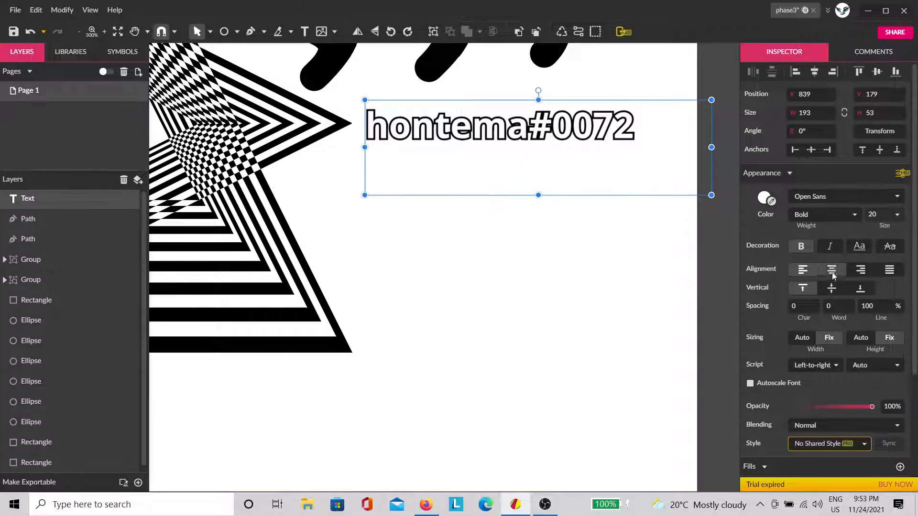
scroll(832, 272, "down", 3)
scroll(359, 115, "up", 5)
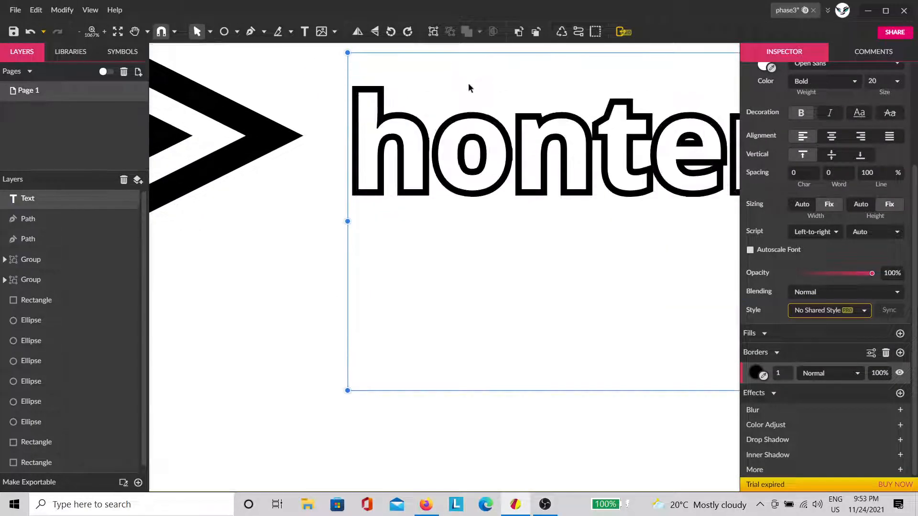
scroll(399, 105, "up", 1)
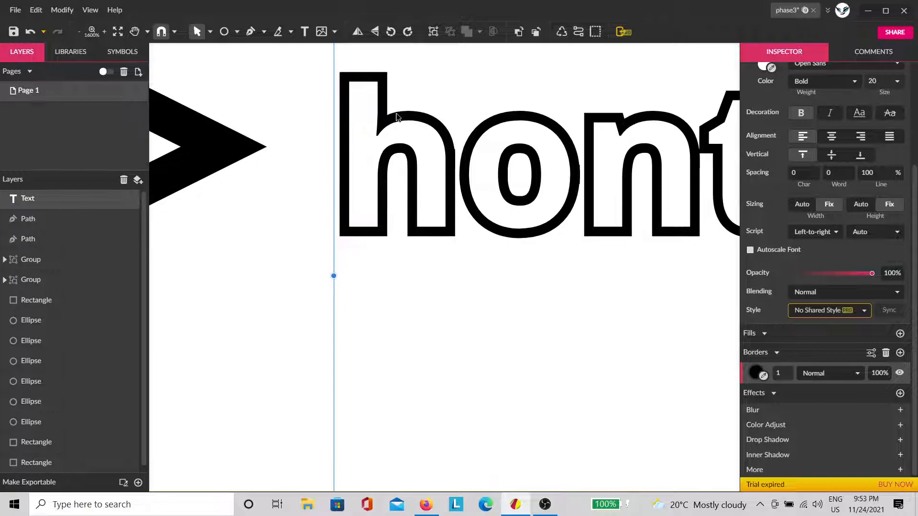
scroll(394, 119, "up", 2)
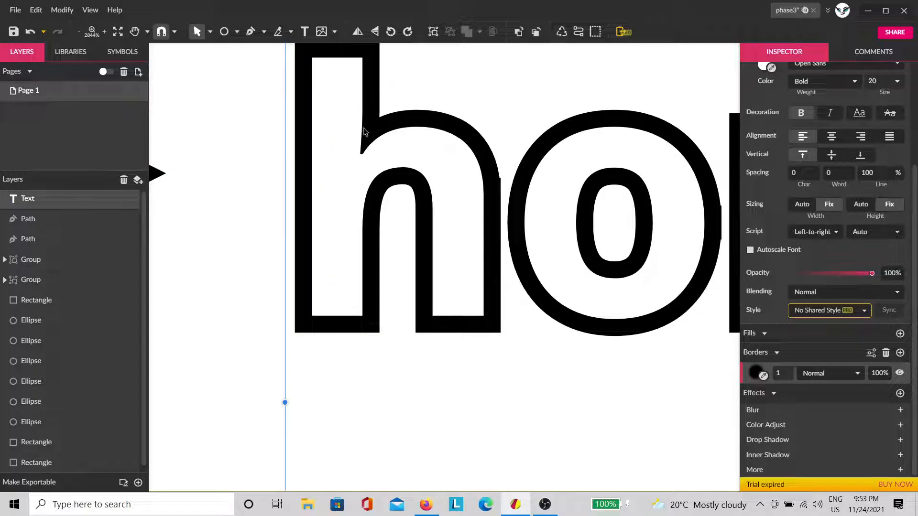
scroll(397, 131, "up", 1)
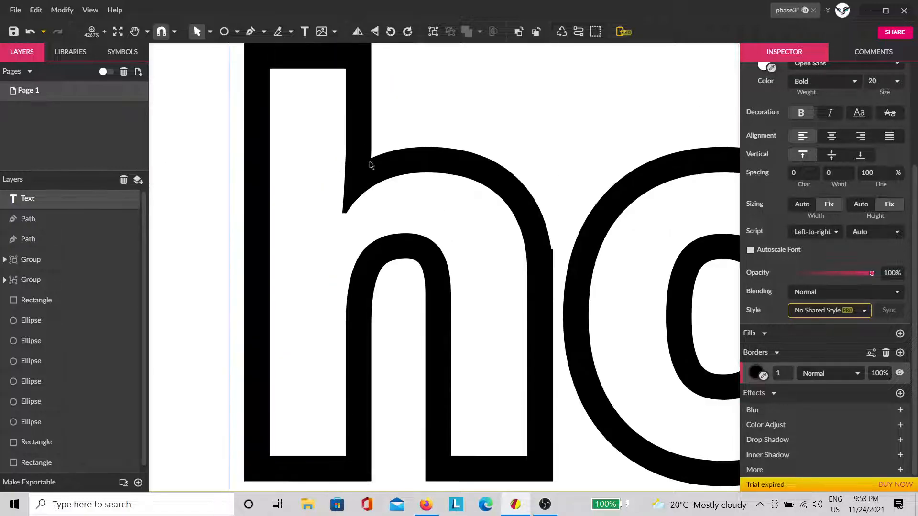
left_click_drag(594, 259, 376, 248)
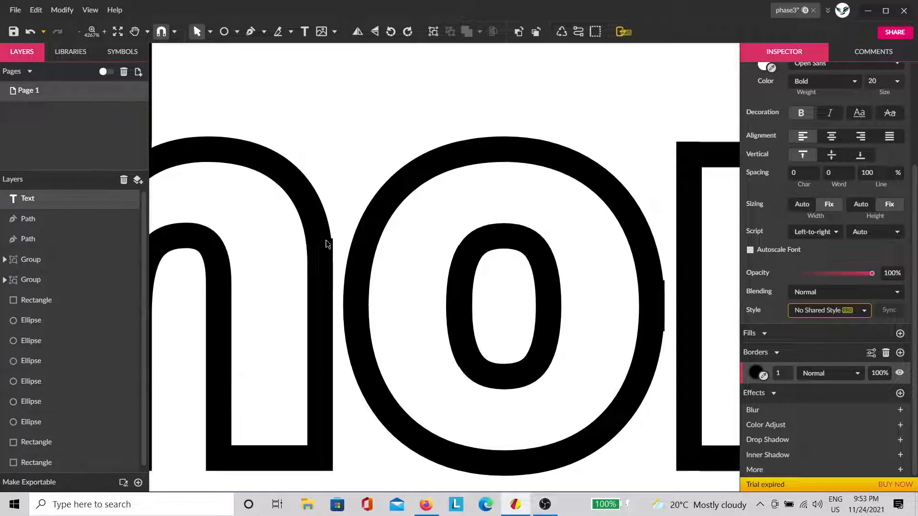
scroll(335, 277, "up", 1)
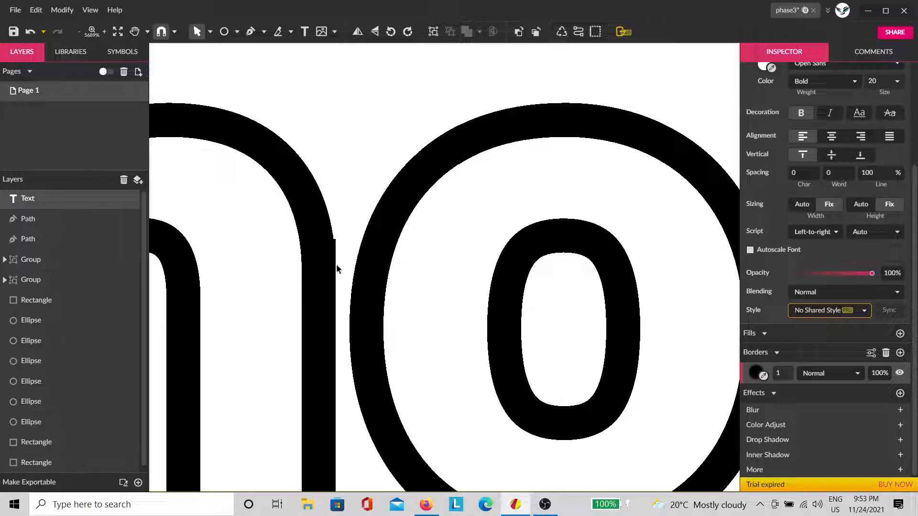
scroll(336, 262, "up", 1)
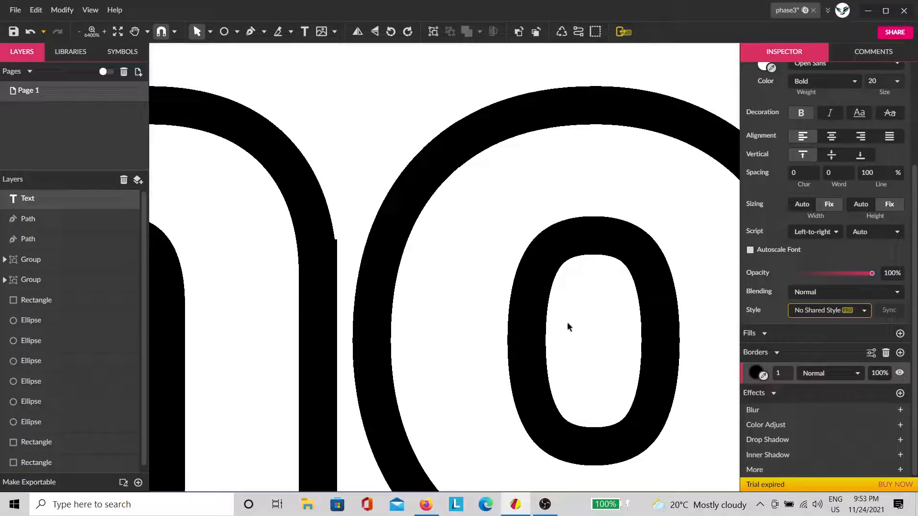
left_click_drag(603, 315, 129, 303)
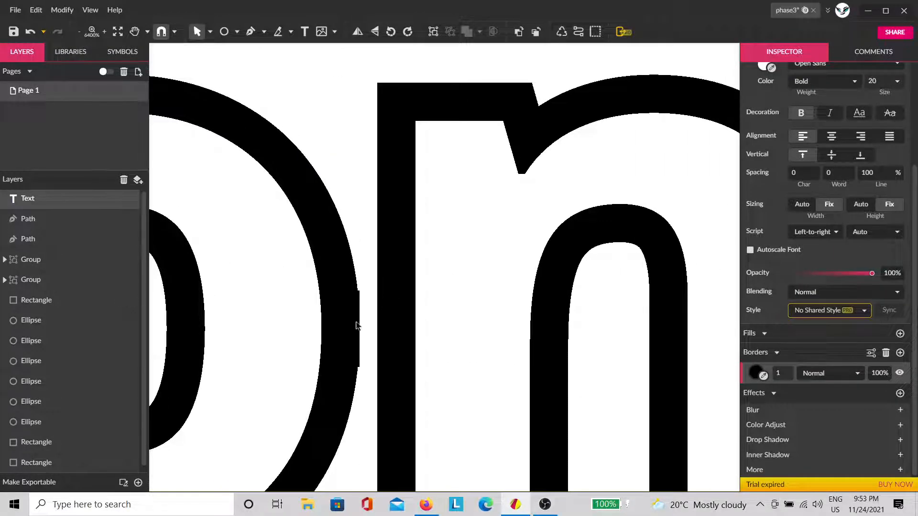
left_click_drag(577, 314, 271, 334)
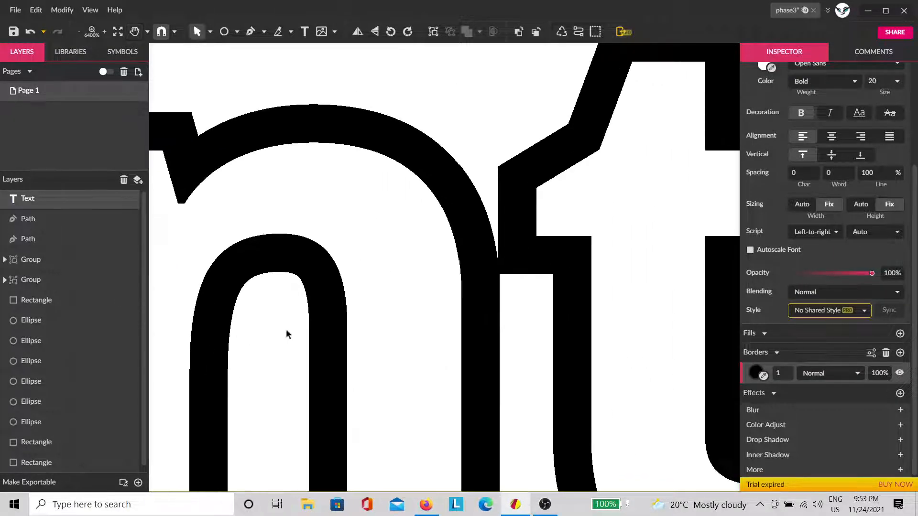
left_click_drag(545, 297, 313, 334)
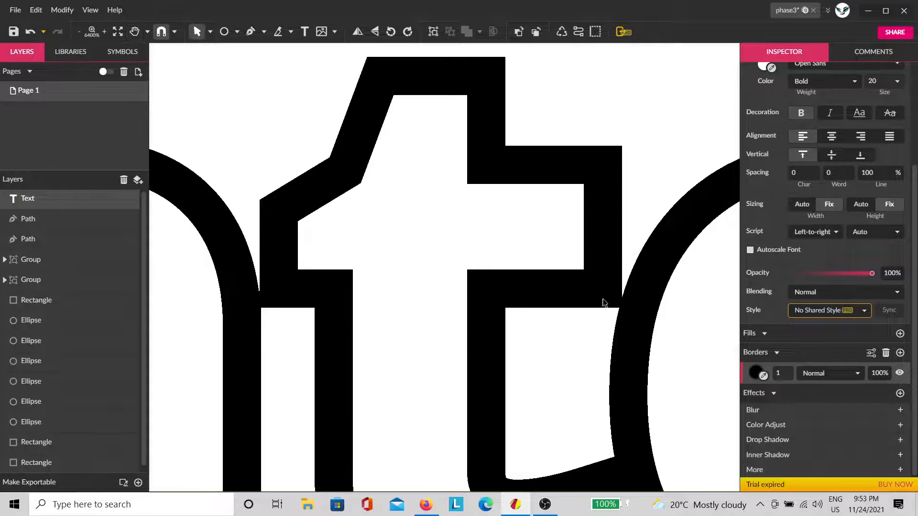
left_click_drag(605, 303, 268, 335)
left_click_drag(510, 333, 272, 231)
left_click_drag(530, 314, 149, 339)
left_click_drag(542, 285, 225, 336)
left_click_drag(595, 271, 307, 260)
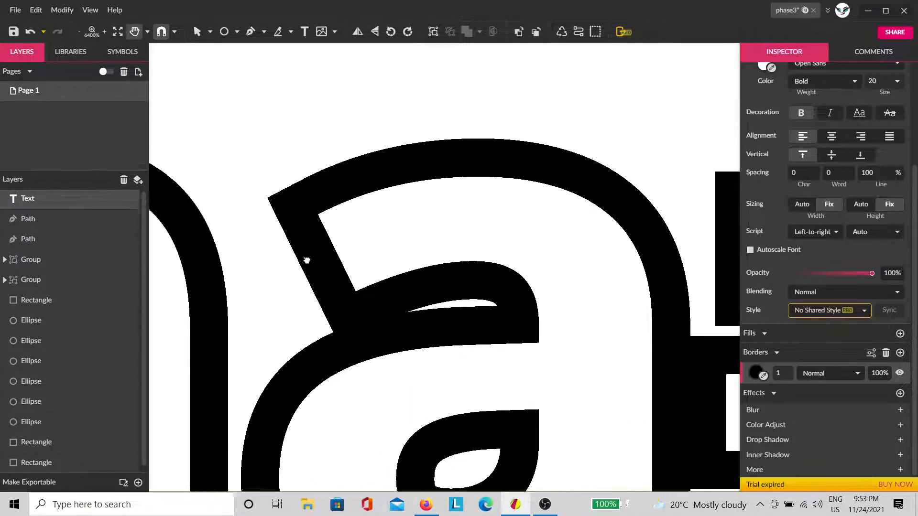
scroll(426, 269, "down", 1)
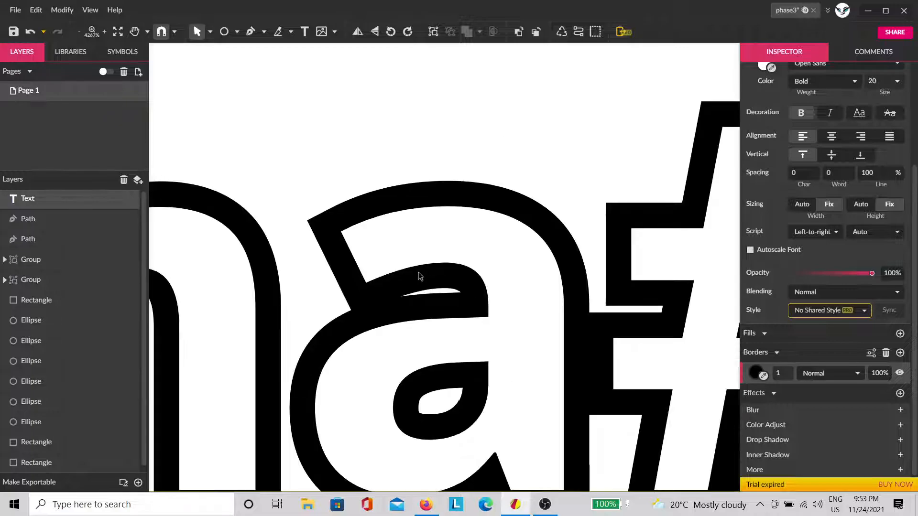
scroll(419, 276, "down", 1)
scroll(416, 281, "down", 1)
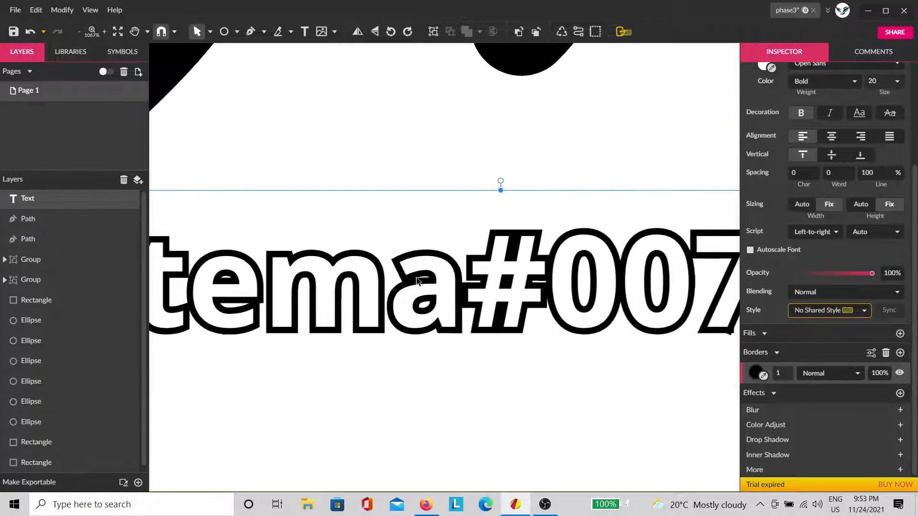
scroll(426, 277, "down", 1)
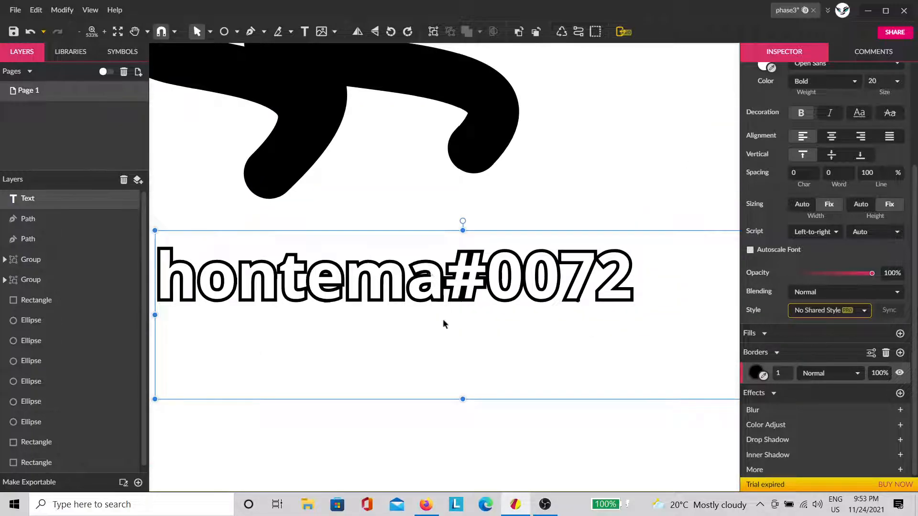
left_click_drag(407, 373, 478, 319)
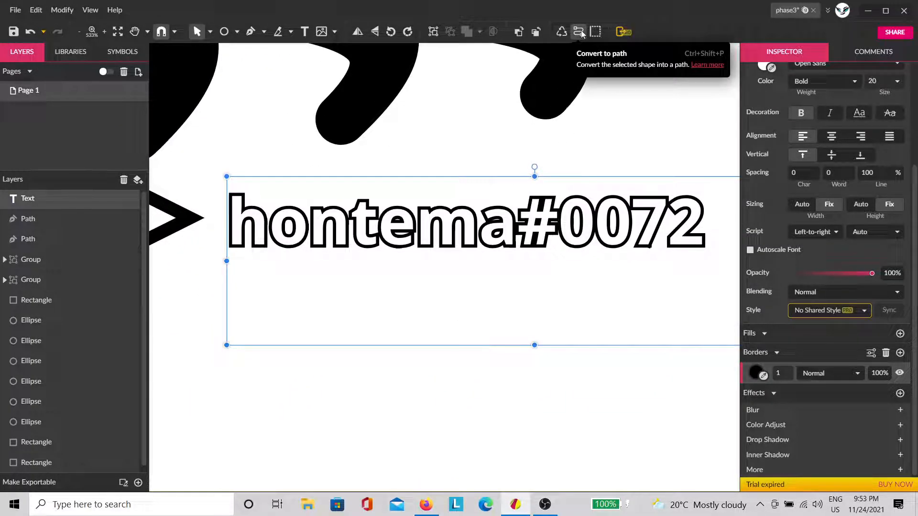
Move the text box up to about X 835.2, Y 166 and shorten its height to about 31.8 px.
left_click_drag(408, 223, 396, 181)
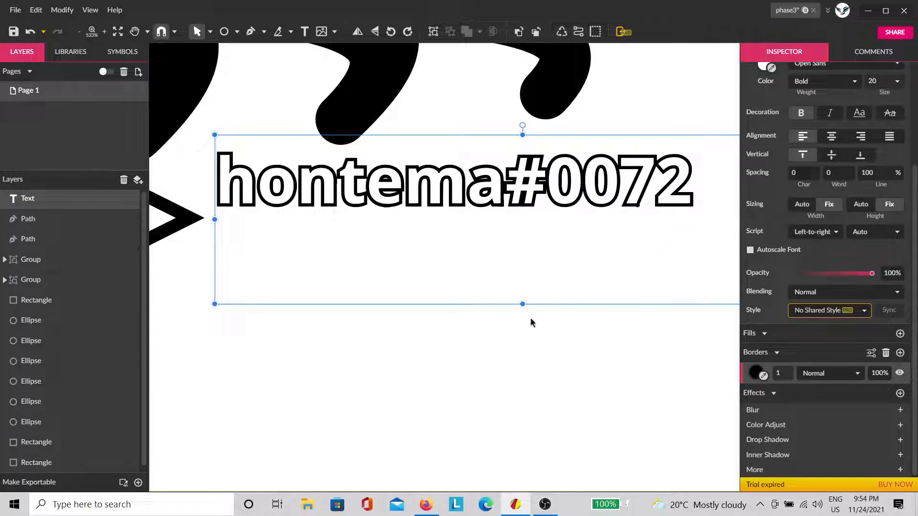
left_click(530, 322)
left_click(542, 198)
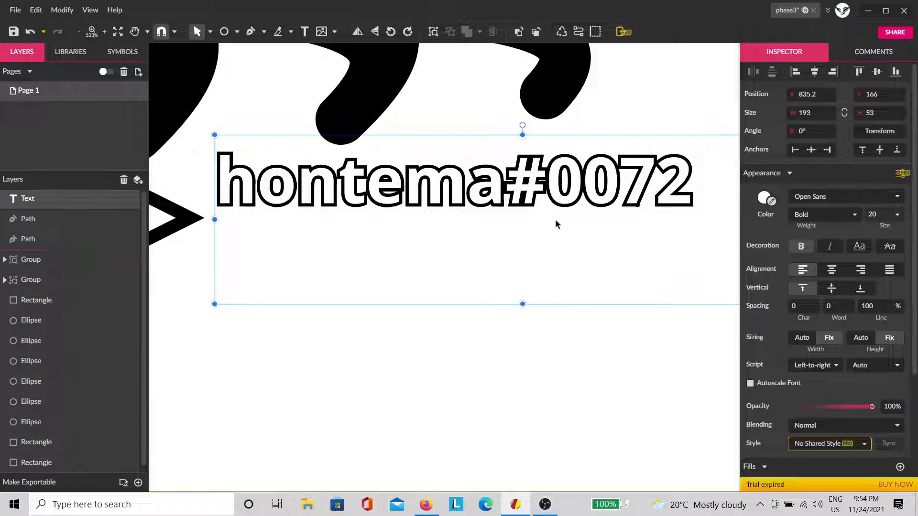
double_click(472, 245)
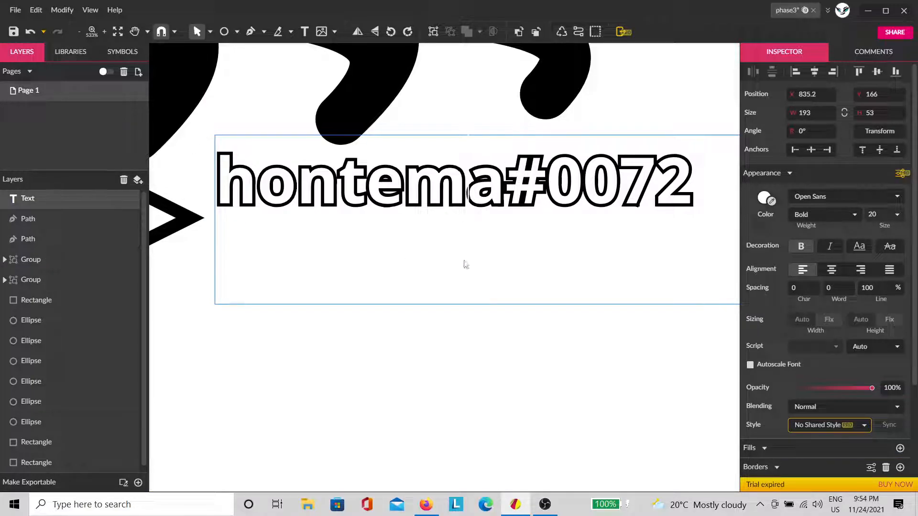
key("Escape")
left_click_drag(521, 304, 521, 236)
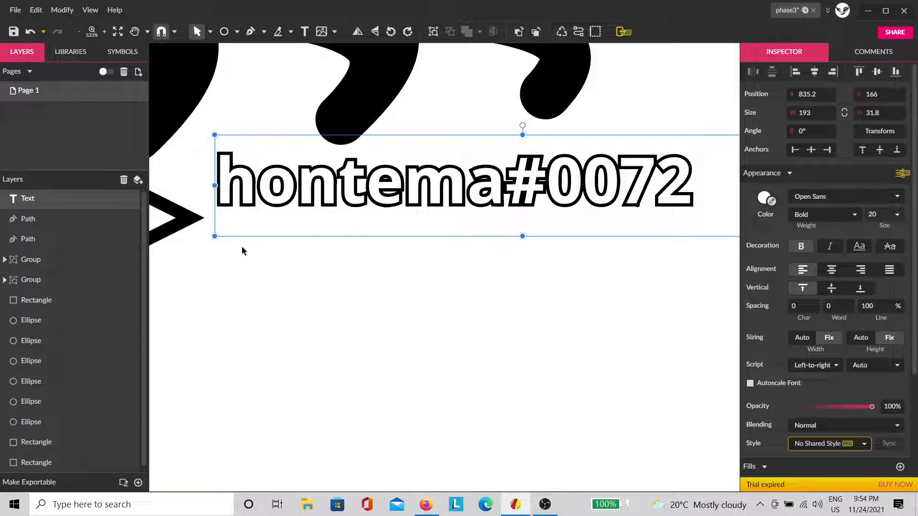
Duplicate the username text in place, hide the lower copy and clear the selection.
key("ctrl+d")
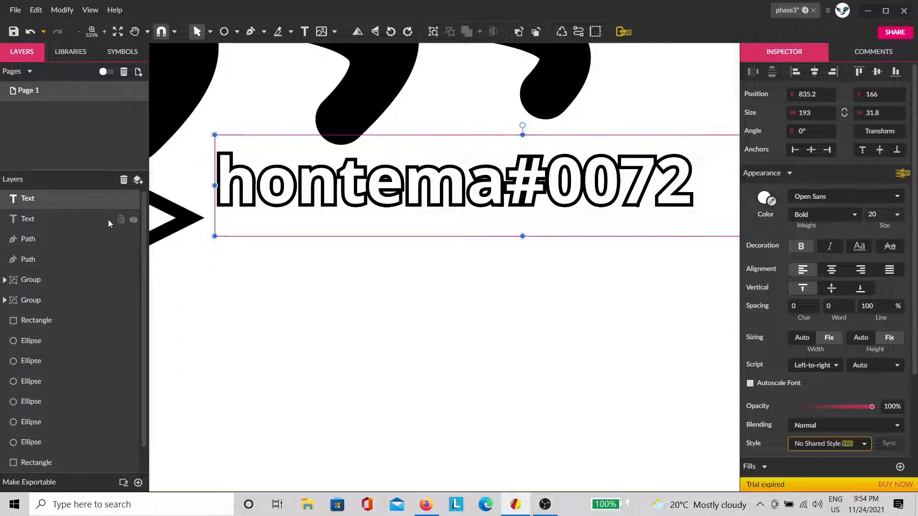
left_click(134, 220)
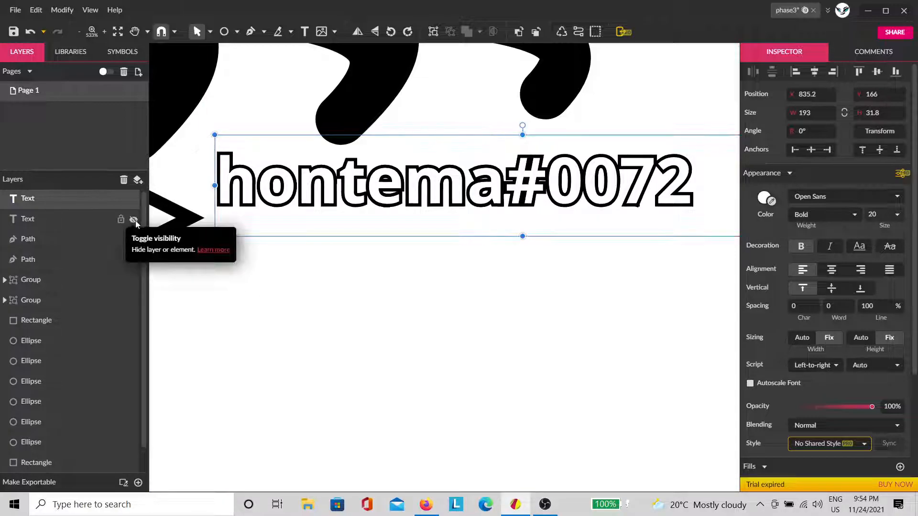
left_click(400, 318)
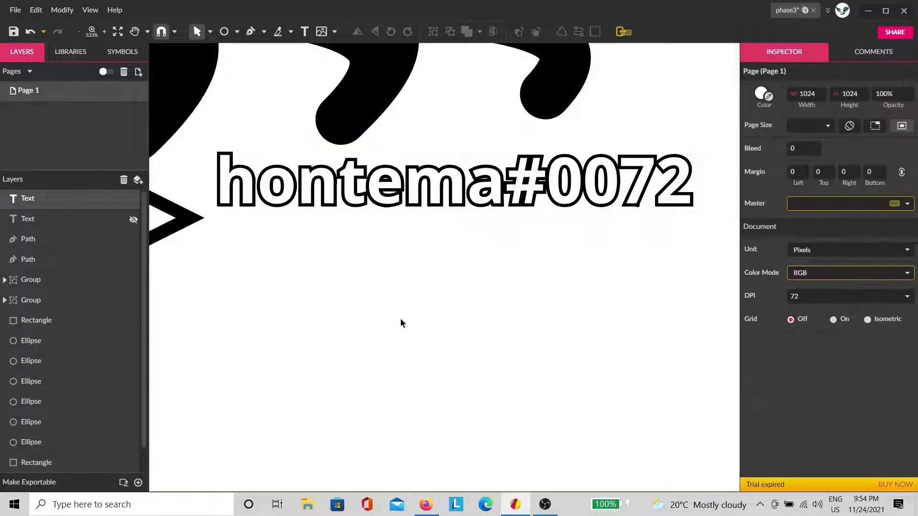
Convert the visible copy of the username text to a path and display its anchor points.
left_click(408, 207)
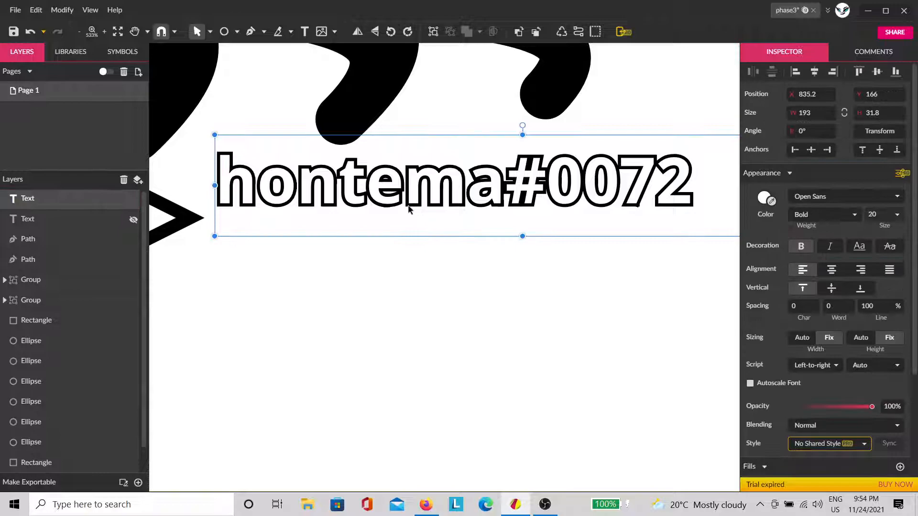
left_click(579, 34)
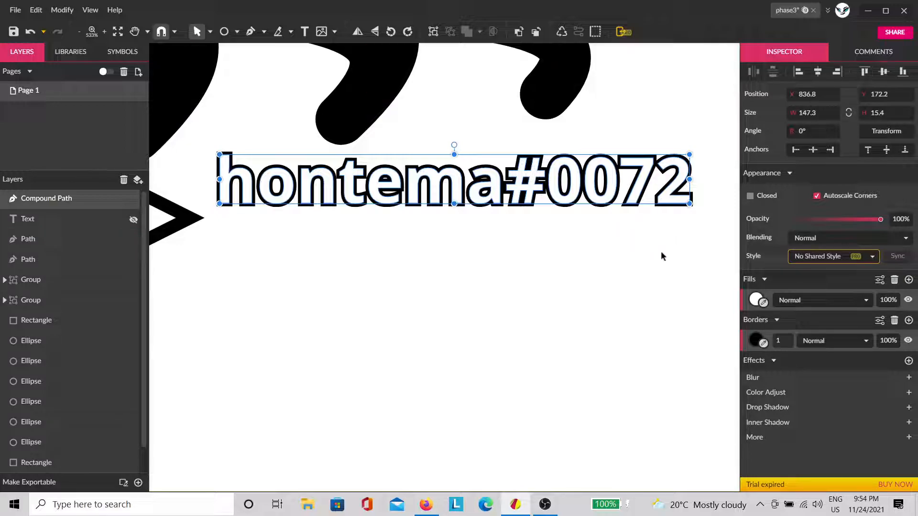
key("Return")
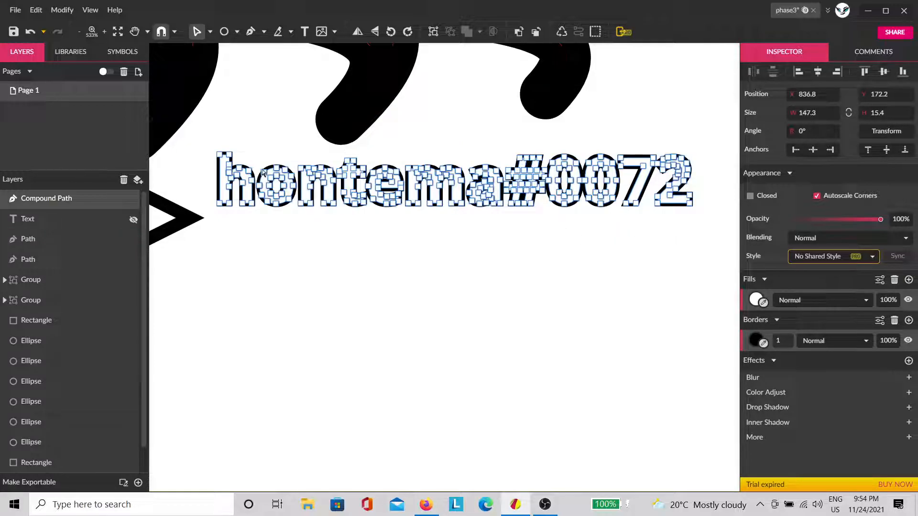
Inspect the converted letters' anchor points and border curves up close, then deselect the path and view the whole artwork.
scroll(205, 171, "up", 5)
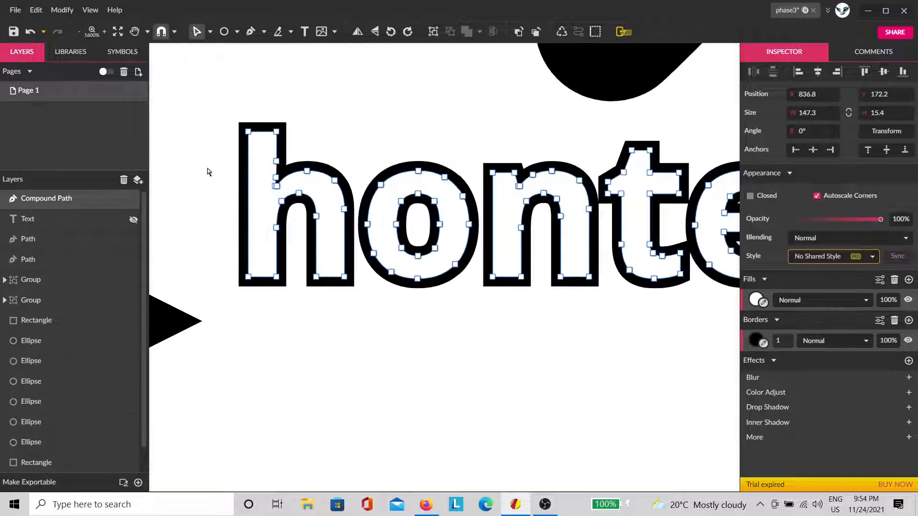
scroll(335, 191, "up", 5)
scroll(522, 249, "up", 3)
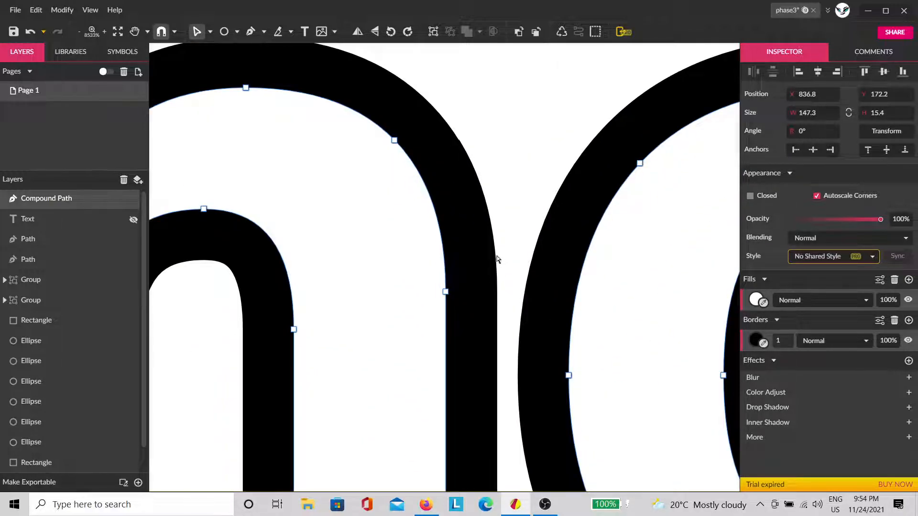
scroll(503, 301, "up", 3)
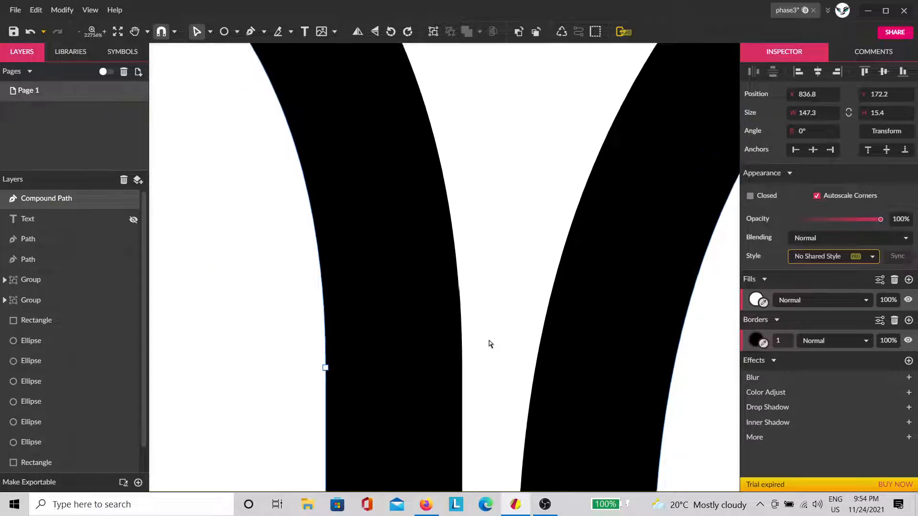
scroll(483, 329, "down", 10)
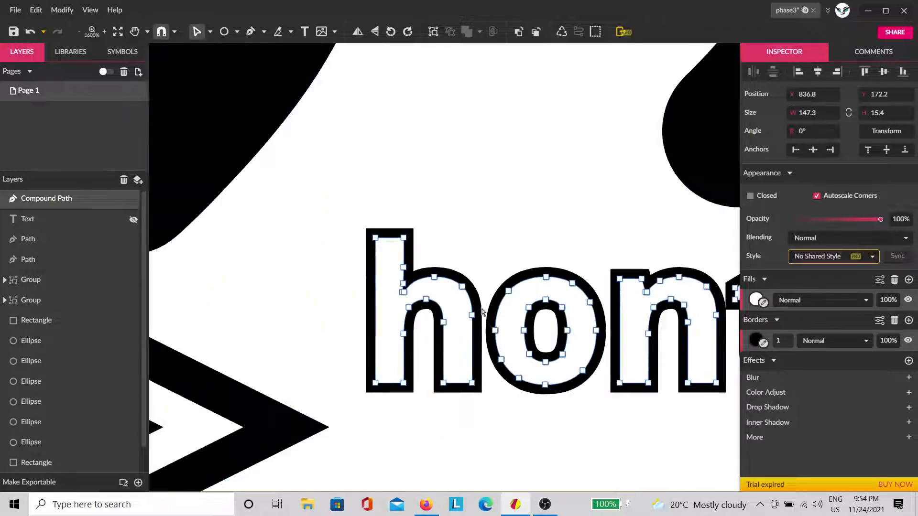
scroll(480, 339, "down", 4)
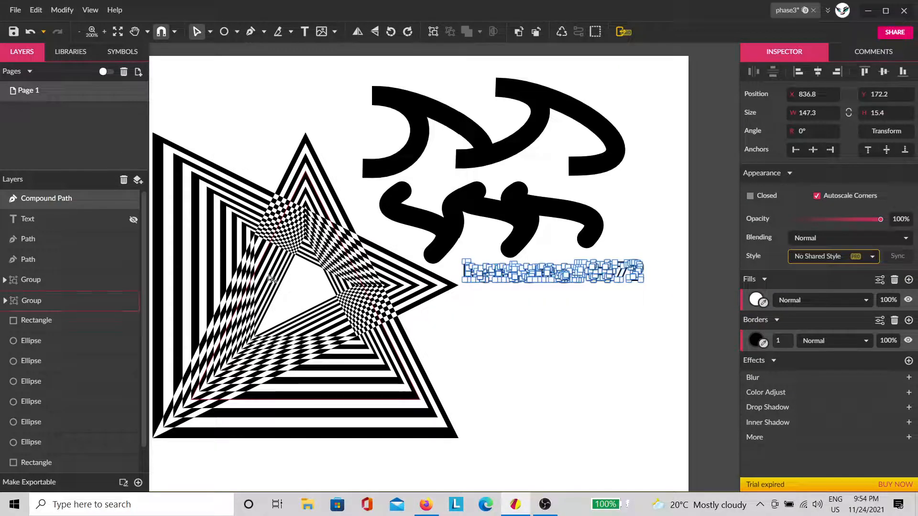
left_click_drag(514, 389, 586, 330)
left_click(628, 323)
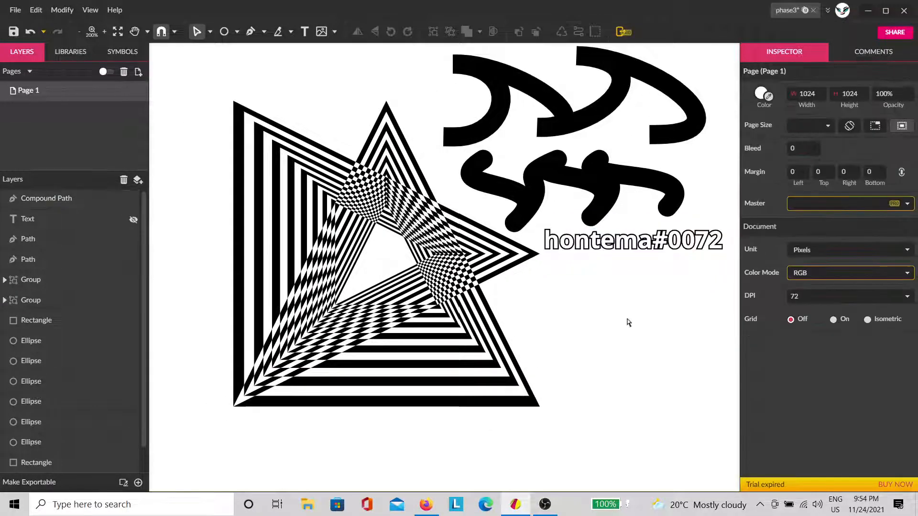
Hide both striped triangle groups and clear the selection.
left_click_drag(382, 446, 328, 334)
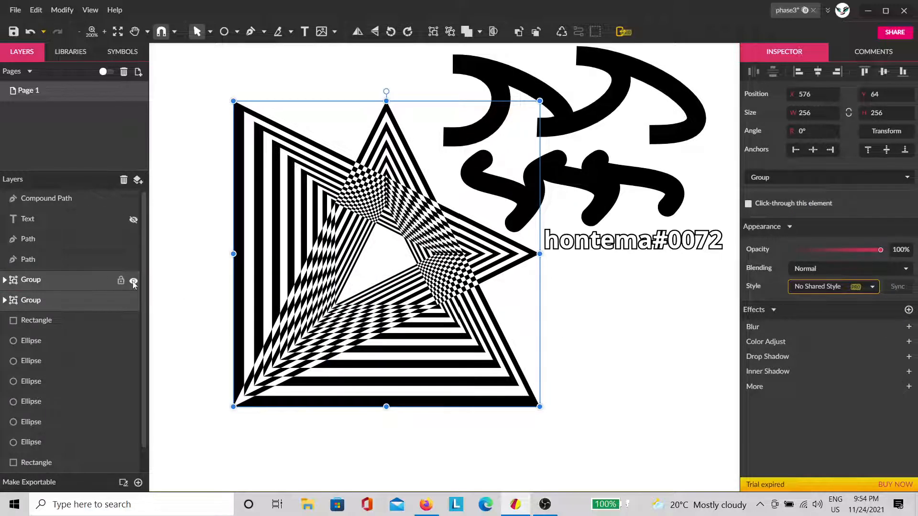
left_click(133, 282)
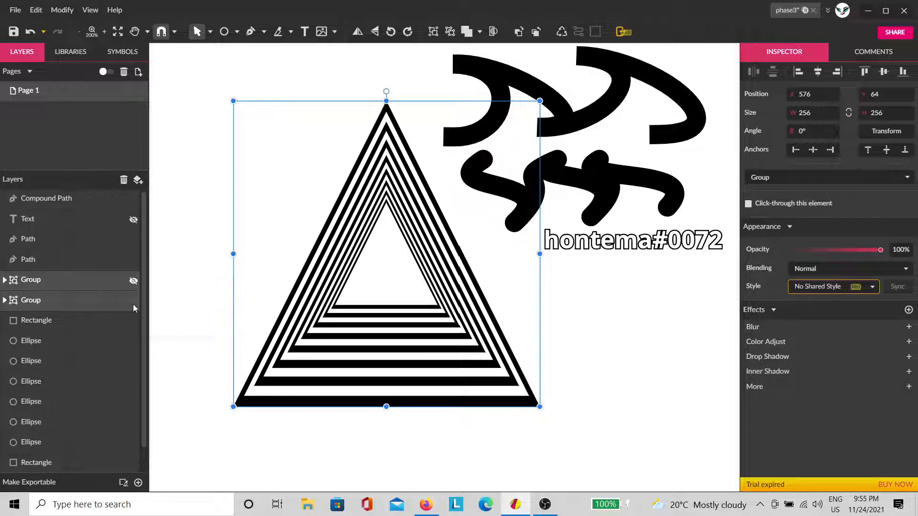
left_click(133, 301)
scroll(371, 291, "down", 1)
scroll(370, 287, "down", 1)
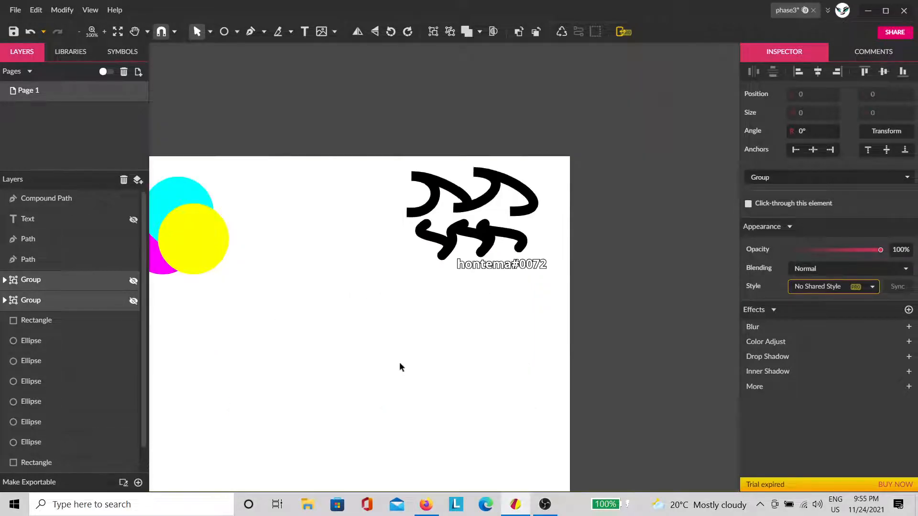
left_click(400, 362)
Move and enlarge the converted username path to X 773.7, Y 185.6 at about 234.6 × 24.5 px, then deselect it.
left_click_drag(374, 333, 596, 328)
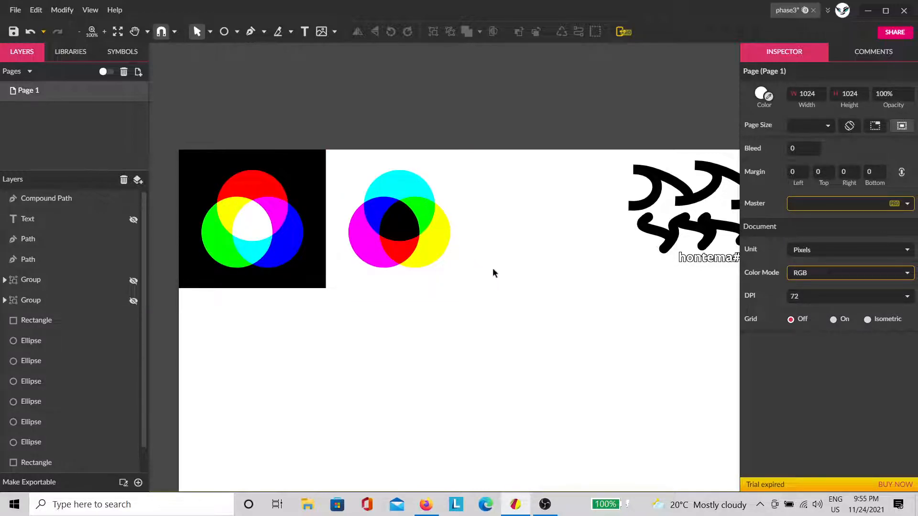
left_click_drag(575, 314, 467, 285)
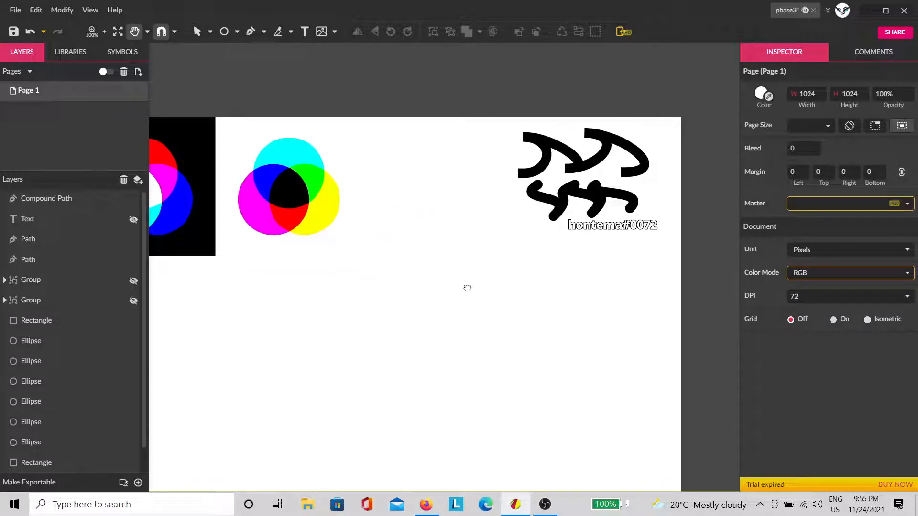
left_click(625, 224)
left_click_drag(568, 237, 607, 240)
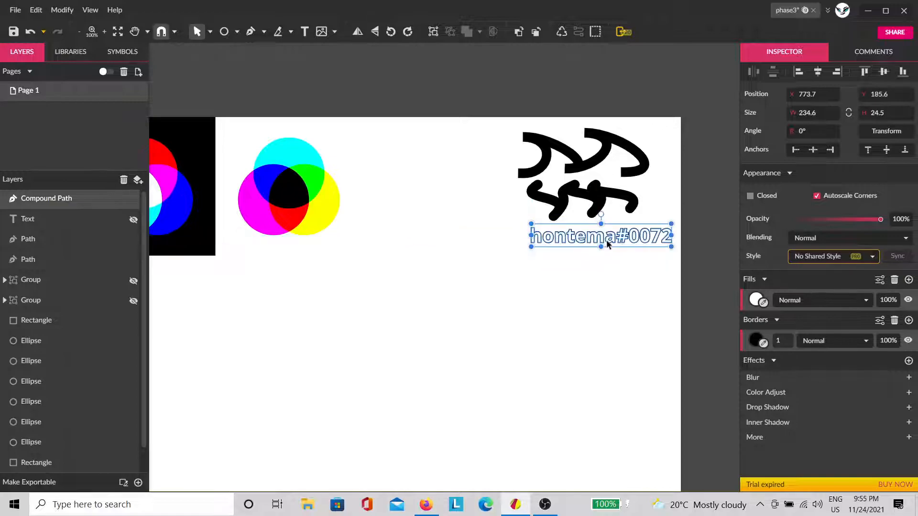
left_click(608, 269)
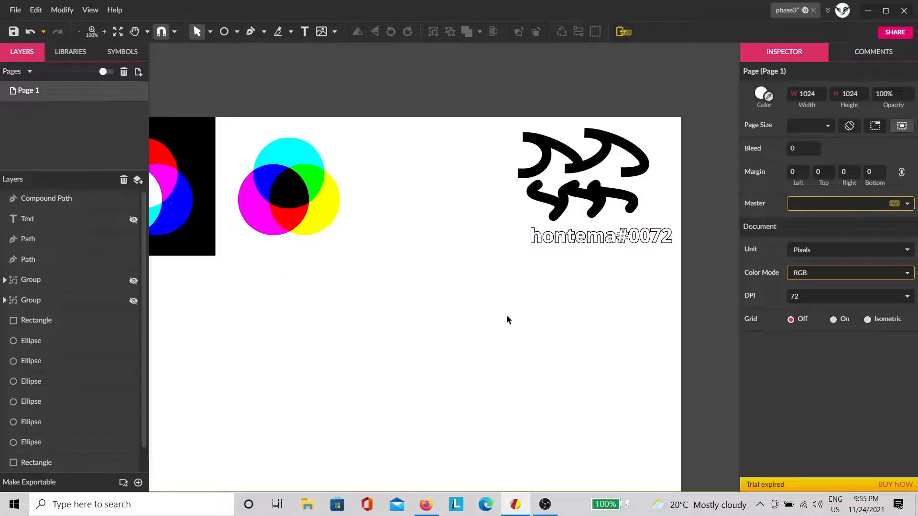
Turn on the page grid and draw a closed plus-shaped Pen path along it, 192 × 192 px at X 64, Y 320.
left_click(834, 320)
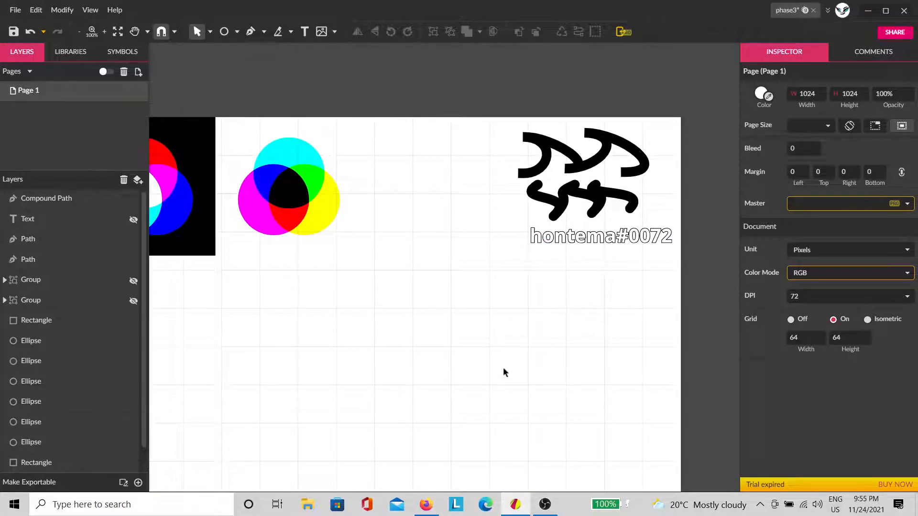
left_click_drag(491, 379, 629, 260)
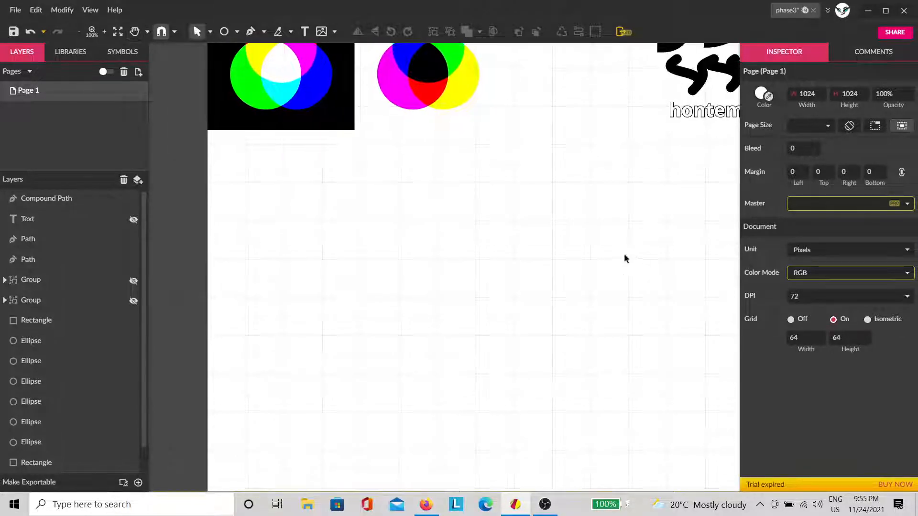
left_click(249, 31)
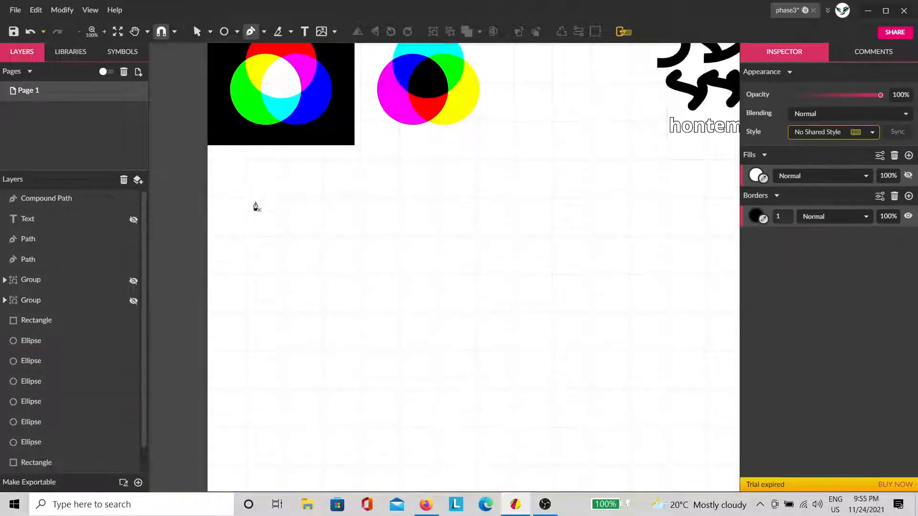
left_click(284, 236)
left_click(284, 198)
left_click(322, 197)
left_click(322, 236)
left_click(360, 236)
left_click(361, 274)
left_click(322, 275)
left_click(322, 312)
left_click(284, 313)
left_click(284, 274)
left_click(246, 275)
left_click(251, 246)
left_click(282, 239)
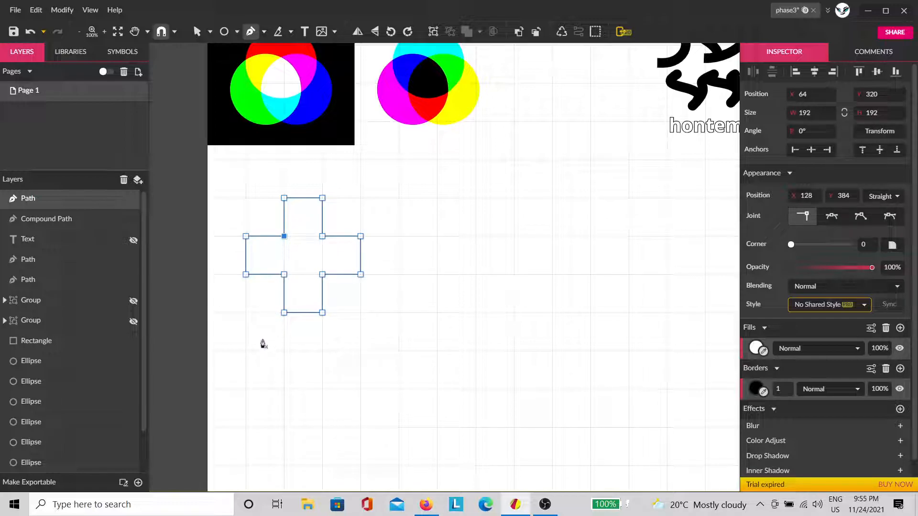
Select all anchor points of the plus-shaped path and change their joints to Mirrored, then clear the point selection.
key("v")
left_click_drag(384, 336, 209, 174)
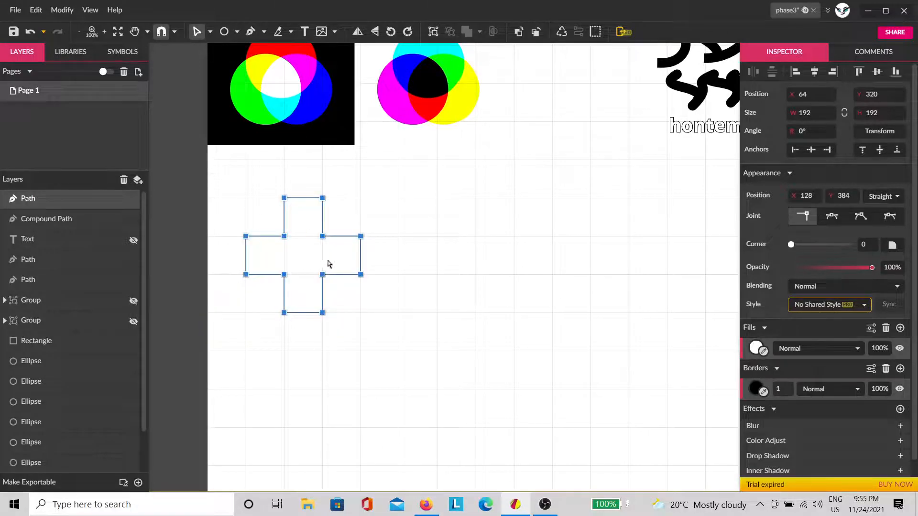
left_click(399, 216)
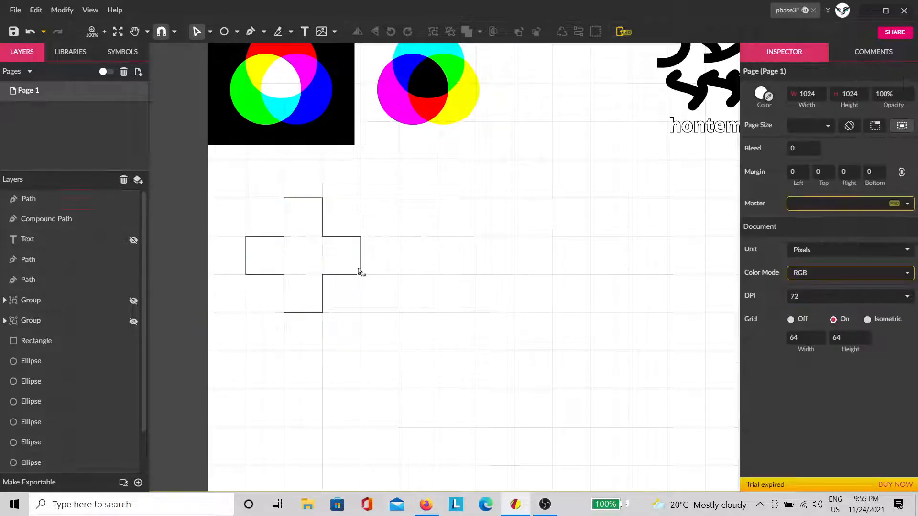
left_click(341, 270)
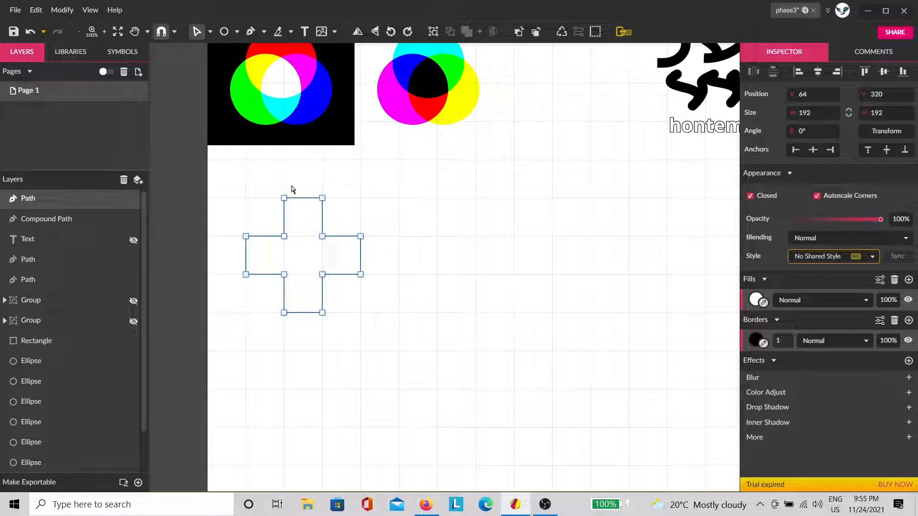
left_click_drag(390, 171, 239, 342)
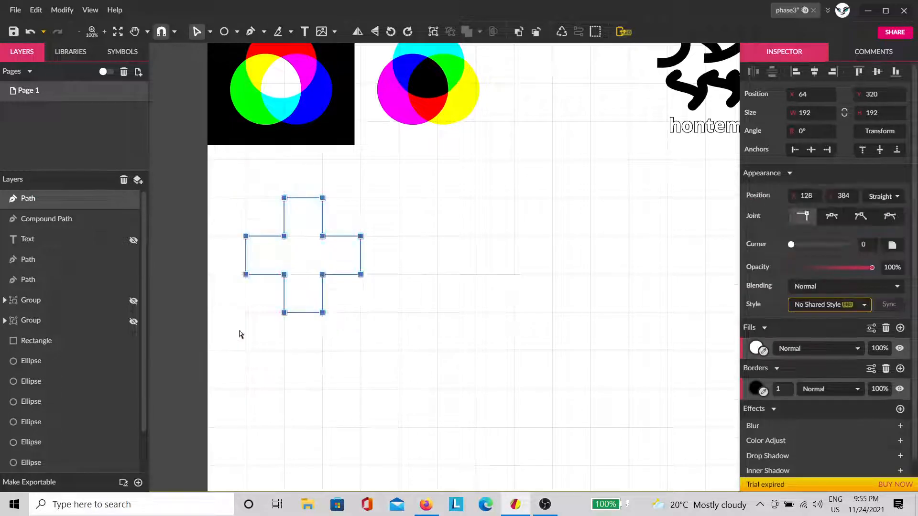
left_click(834, 218)
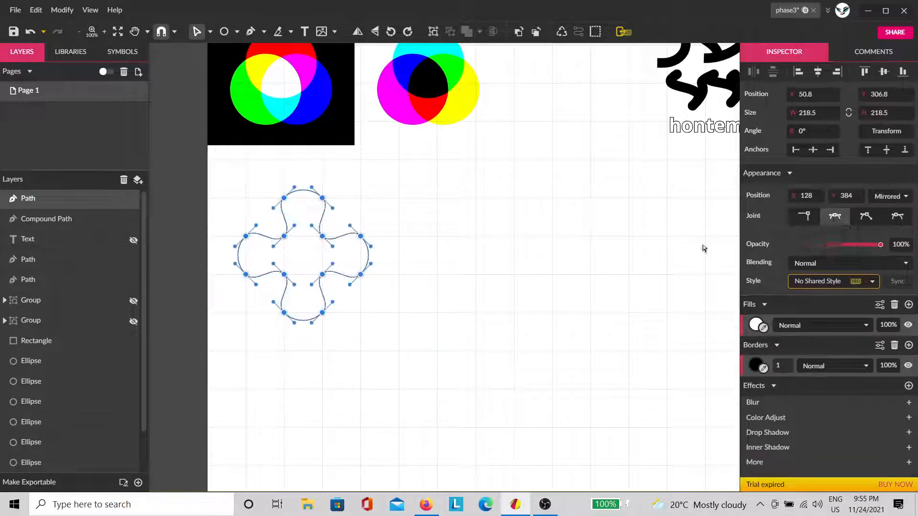
scroll(251, 230, "up", 2)
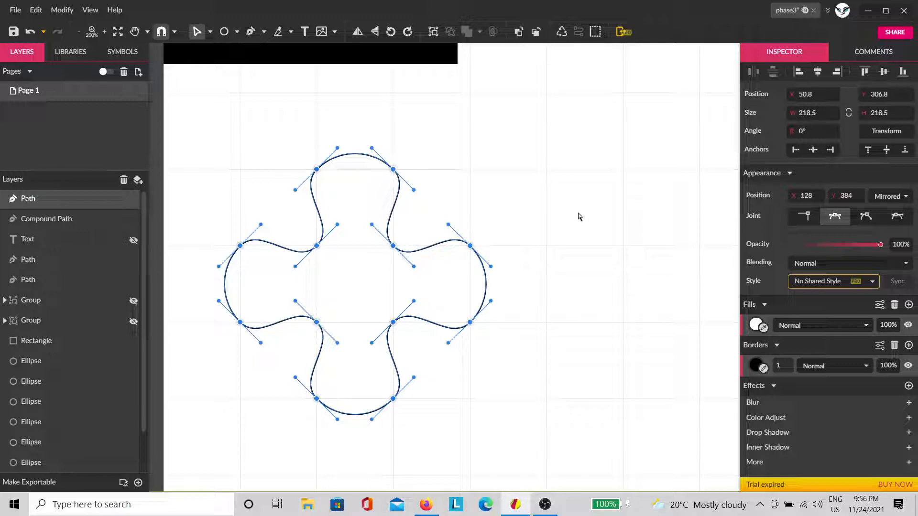
left_click(593, 280)
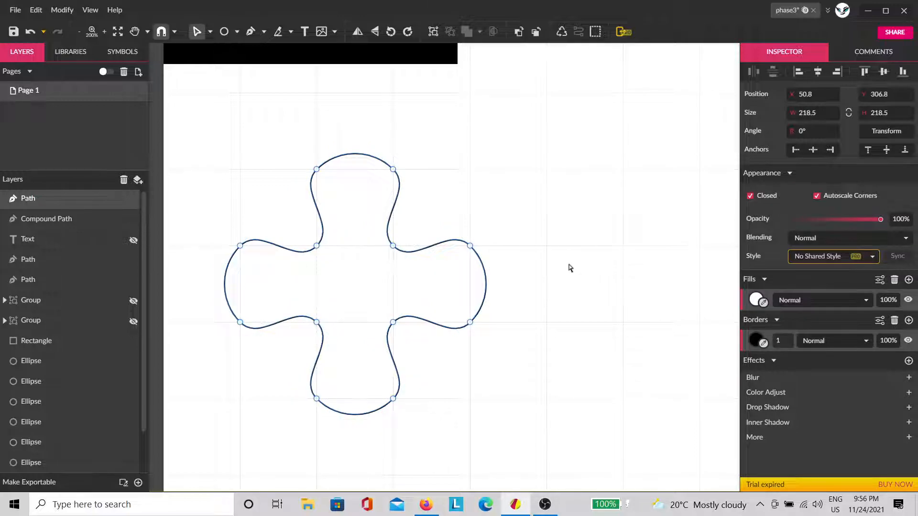
Draw a closed, self-crossing Pen path on the grid beside the rounded cross, 128 × 128 px at X 320, Y 320.
left_click_drag(588, 269, 394, 248)
key("p")
scroll(301, 79, "up", 1)
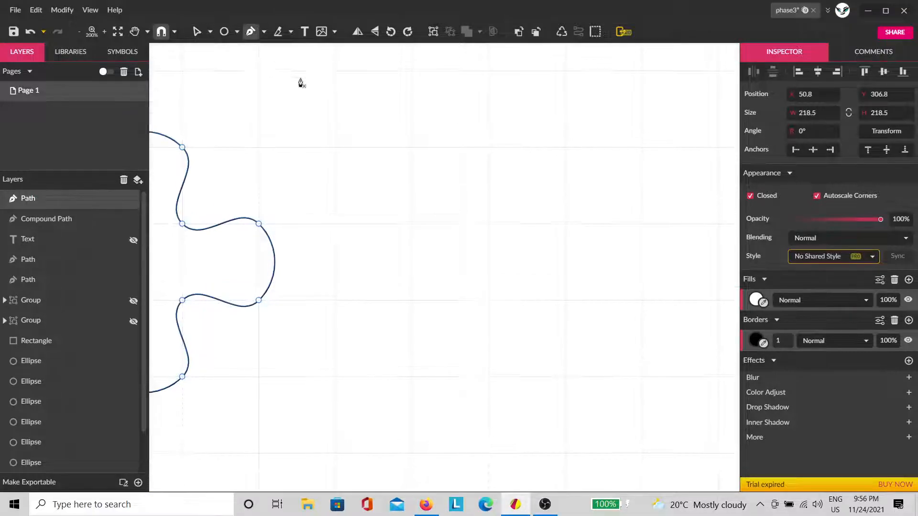
left_click(335, 149)
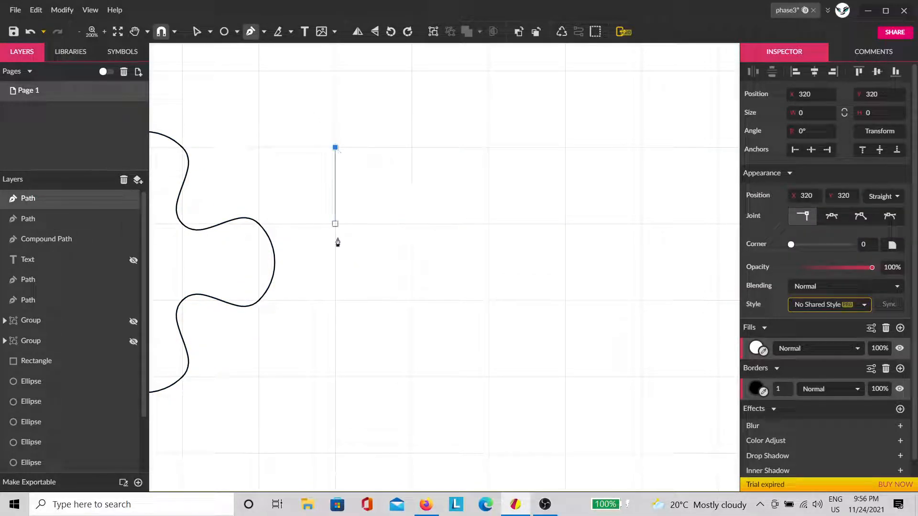
left_click(346, 228)
left_click(408, 220)
left_click(397, 152)
left_click(478, 154)
left_click(488, 226)
left_click(423, 301)
left_click(333, 149)
Make the self-crossing path's anchor point at X 384, Y 384 Straight, then set all its points to Mirrored joints.
left_click_drag(564, 114, 334, 337)
left_click_drag(447, 216, 395, 245)
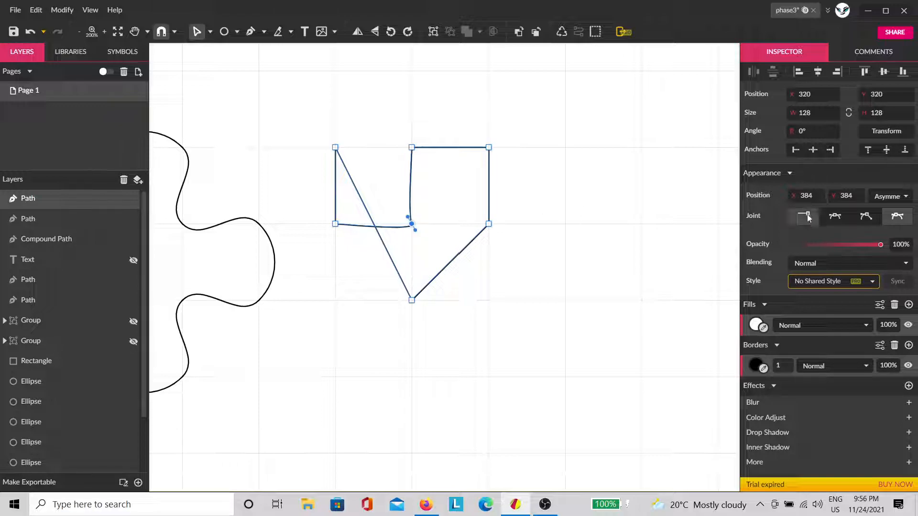
left_click(807, 216)
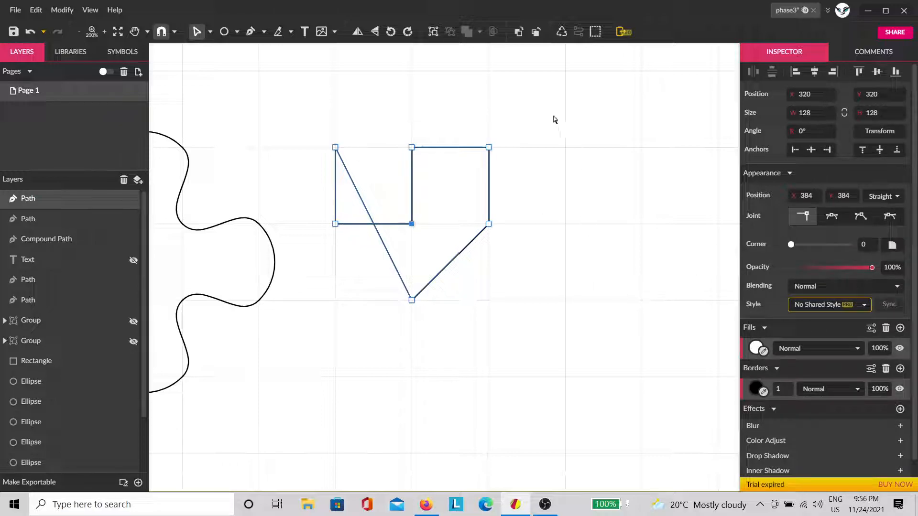
left_click_drag(567, 100, 281, 381)
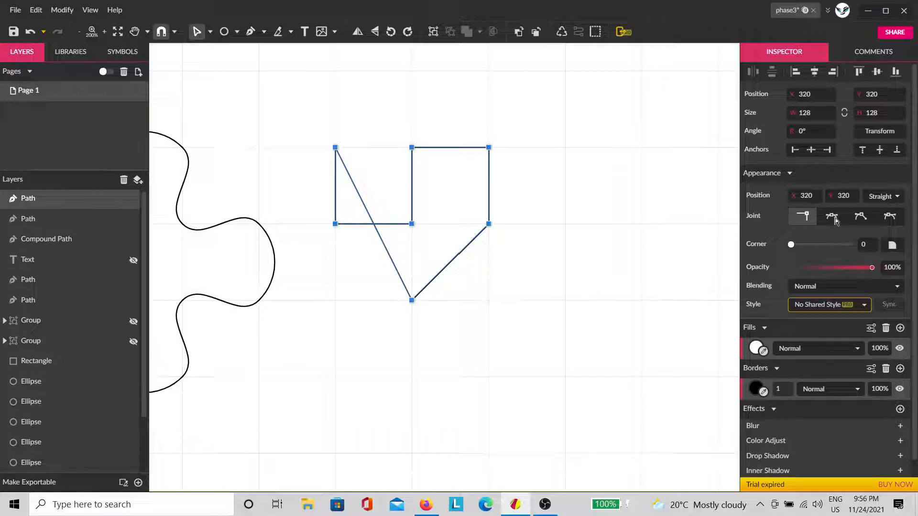
left_click(833, 218)
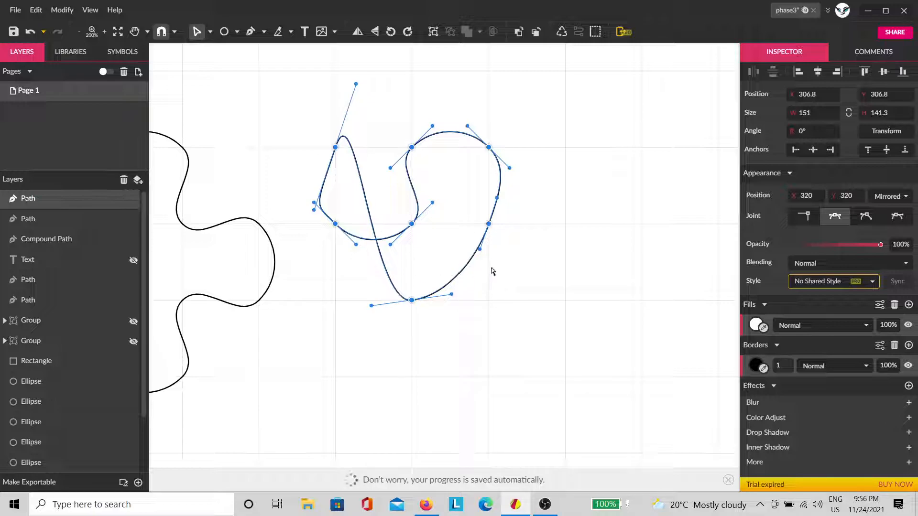
Compare the self-crossing path with the rounded cross, then select all its anchor points and delete it.
key("space")
left_click_drag(368, 333, 579, 306)
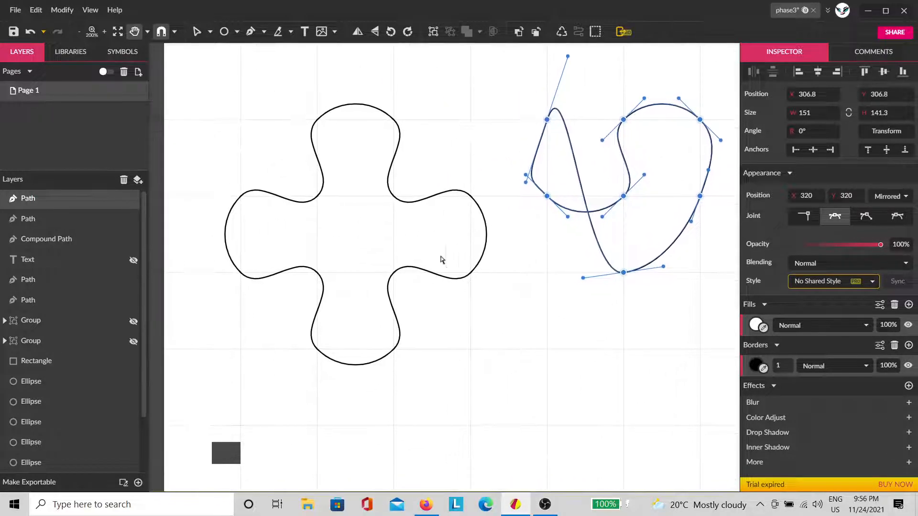
left_click_drag(393, 200, 395, 199)
left_click_drag(259, 433, 258, 464)
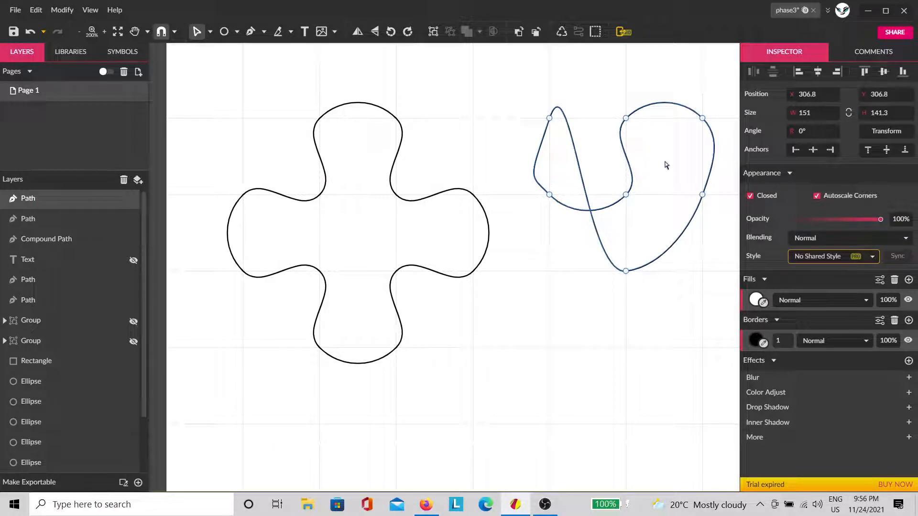
left_click_drag(665, 165, 470, 196)
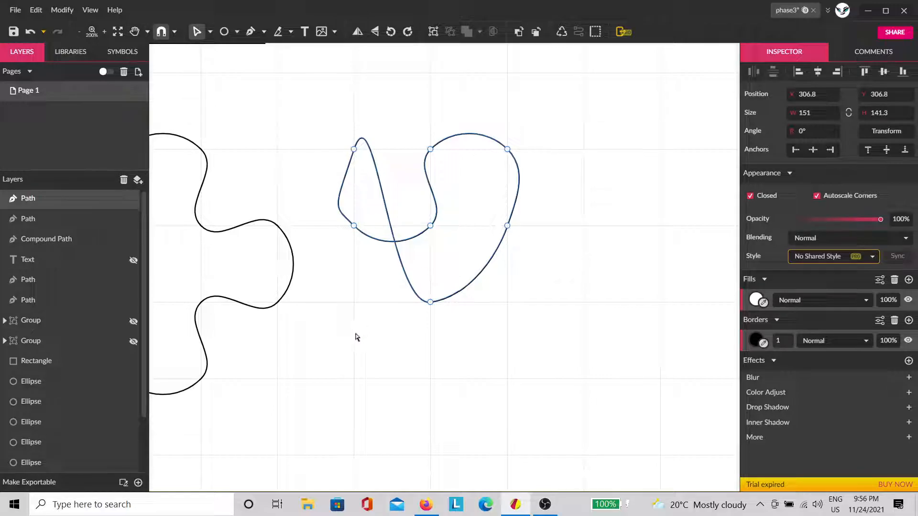
left_click_drag(570, 97, 295, 380)
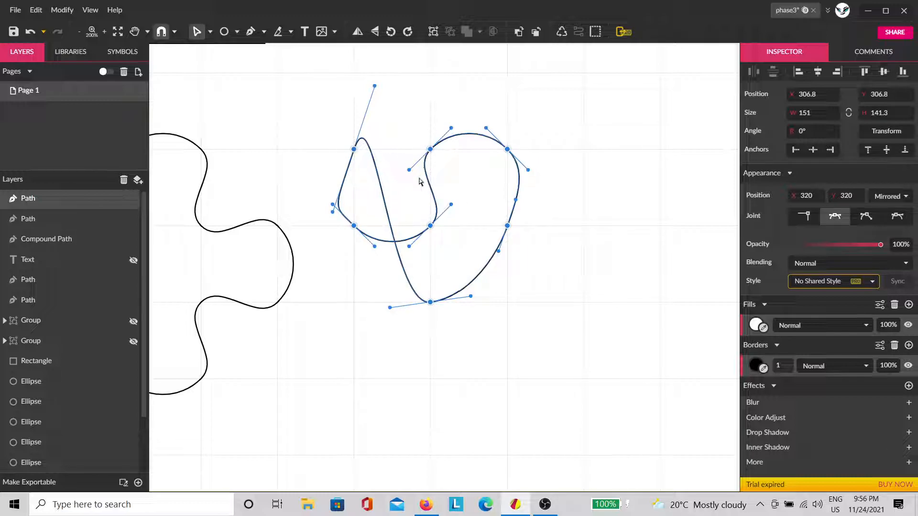
key("Delete")
Draw an open Pen path of right-angled 64 px grid steps from X 320, Y 320 down to X 448, Y 576.
left_click(250, 31)
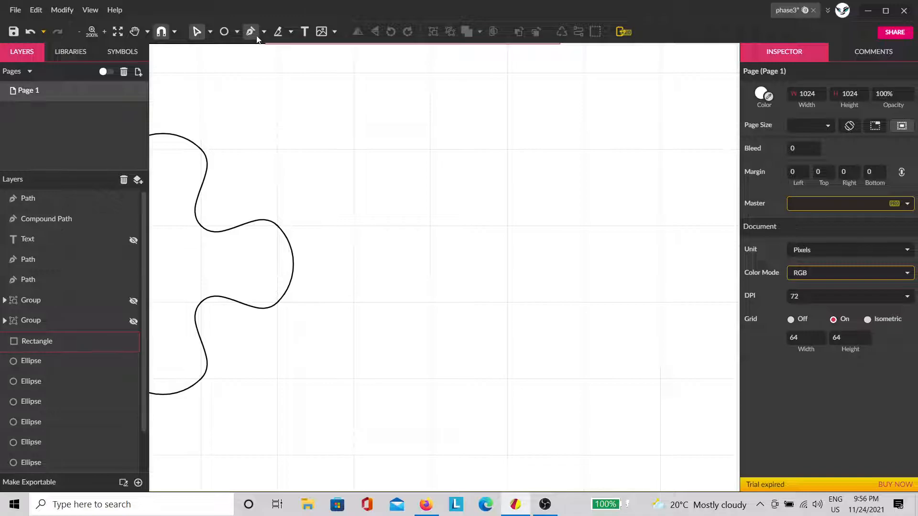
left_click(353, 152)
left_click(430, 151)
left_click(430, 228)
left_click(507, 227)
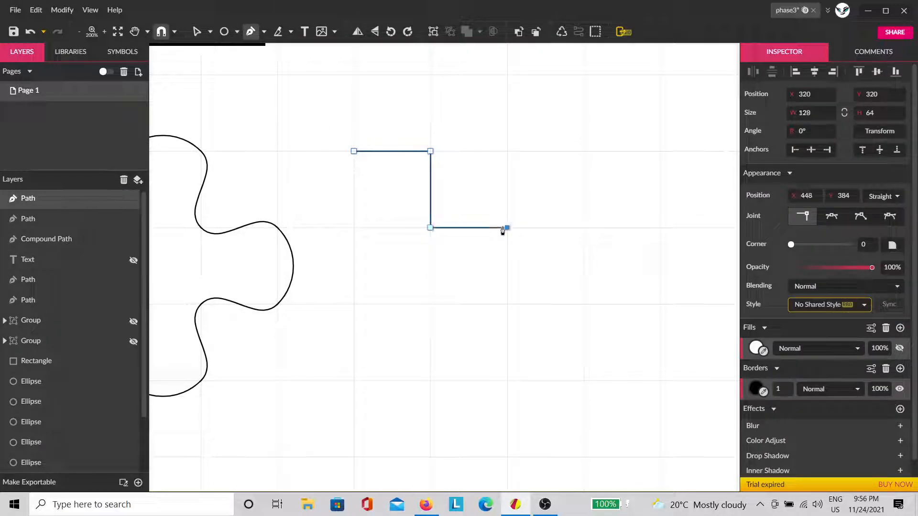
left_click(507, 304)
left_click(430, 304)
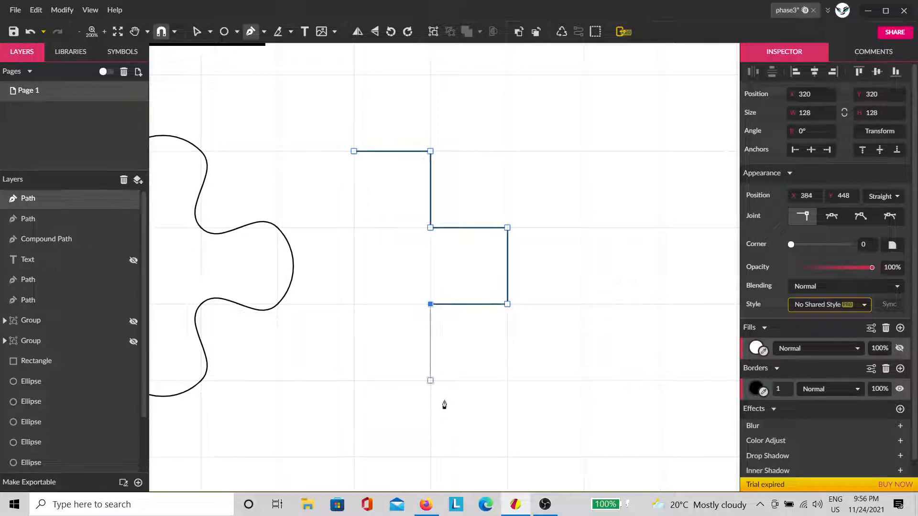
left_click(430, 380)
left_click(507, 381)
left_click_drag(507, 457, 510, 429)
scroll(466, 429, "down", 1)
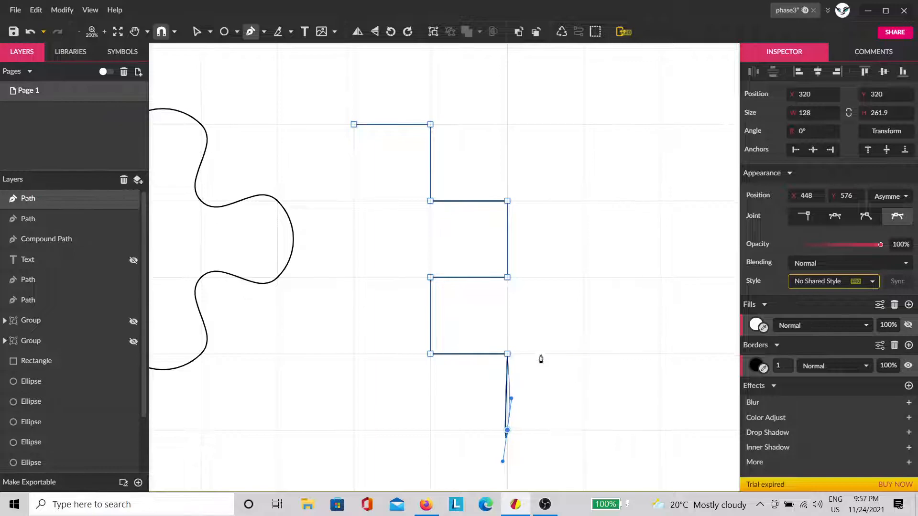
Select all anchor points of the stepped path, set them to Straight, then change their joints to Mirrored.
key("v")
left_click_drag(572, 449, 321, 64)
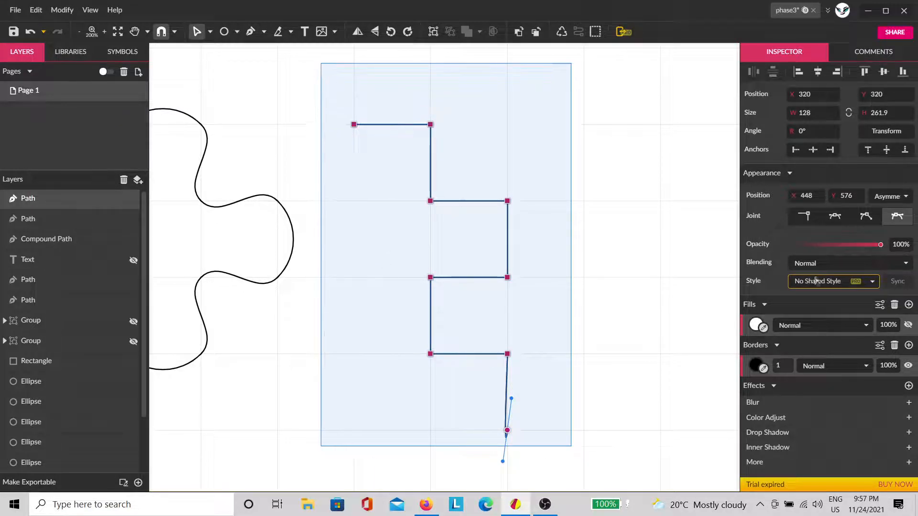
left_click(807, 220)
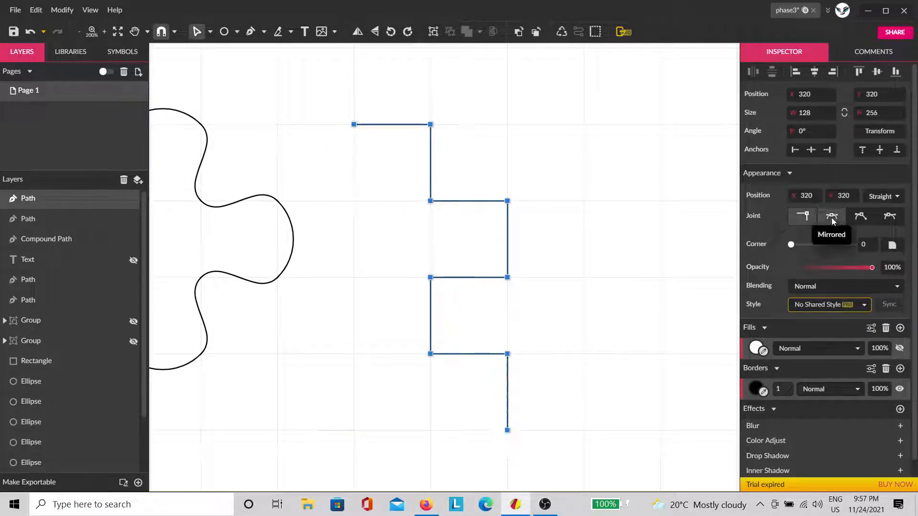
left_click(832, 218)
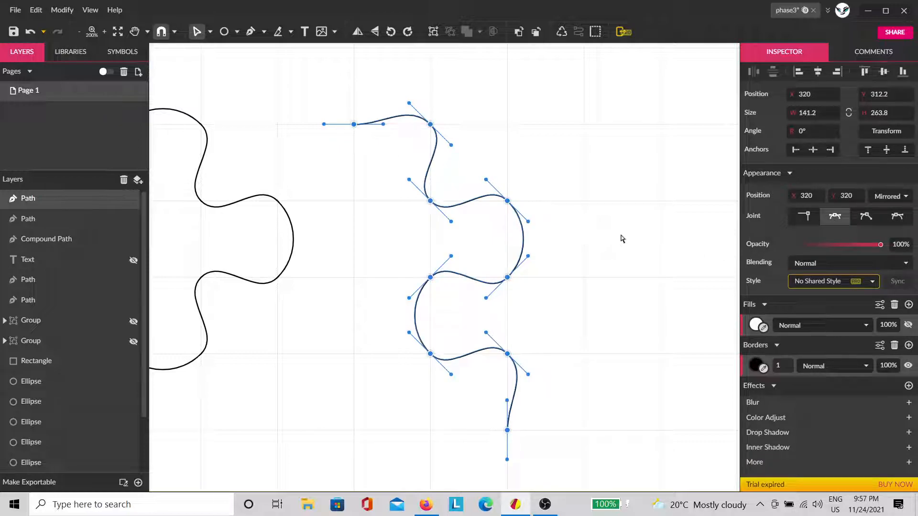
Delete the open curved path made from the right-angled grid steps.
left_click(622, 239)
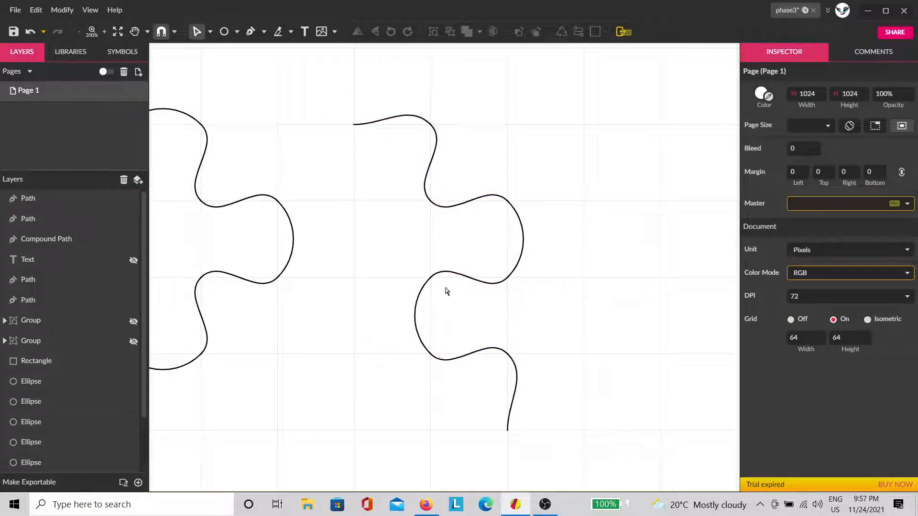
left_click(521, 253)
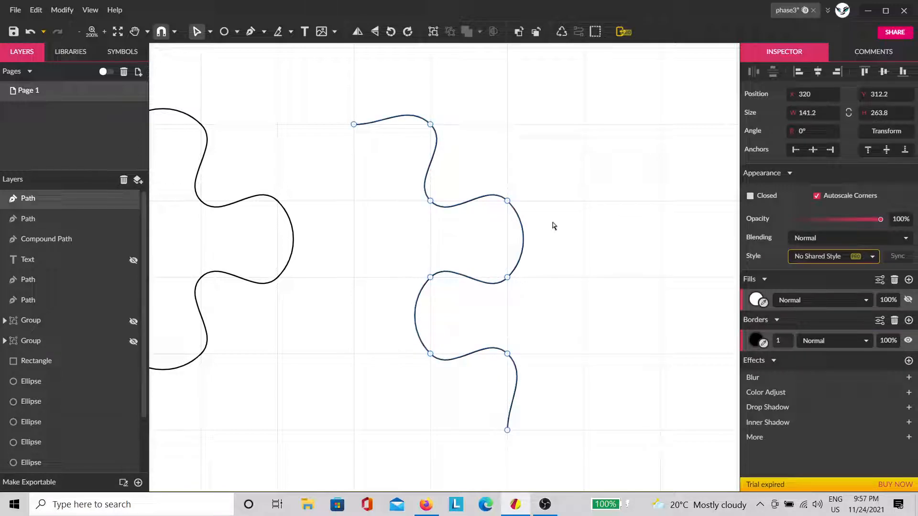
key("Delete")
Group the two overlapping-circle color samples together with their background rectangles, and hide the group.
scroll(501, 240, "down", 3)
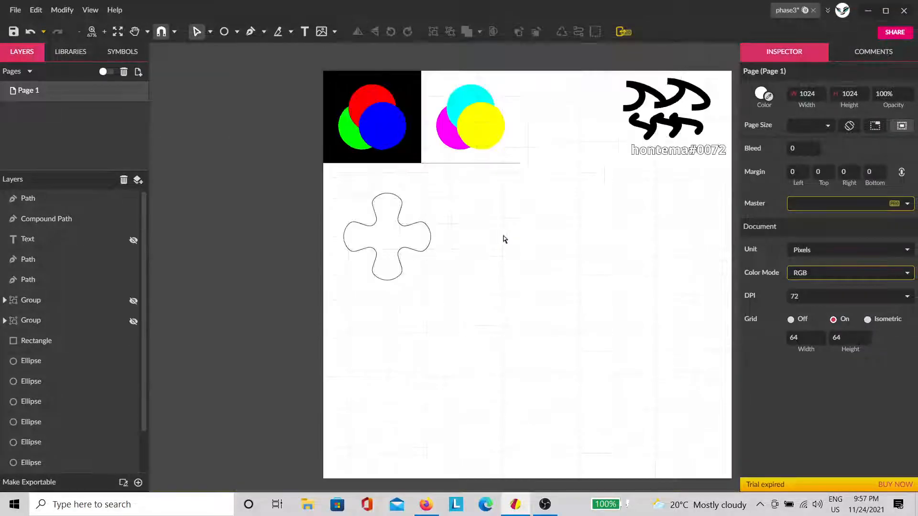
key("space")
left_click_drag(543, 222, 497, 293)
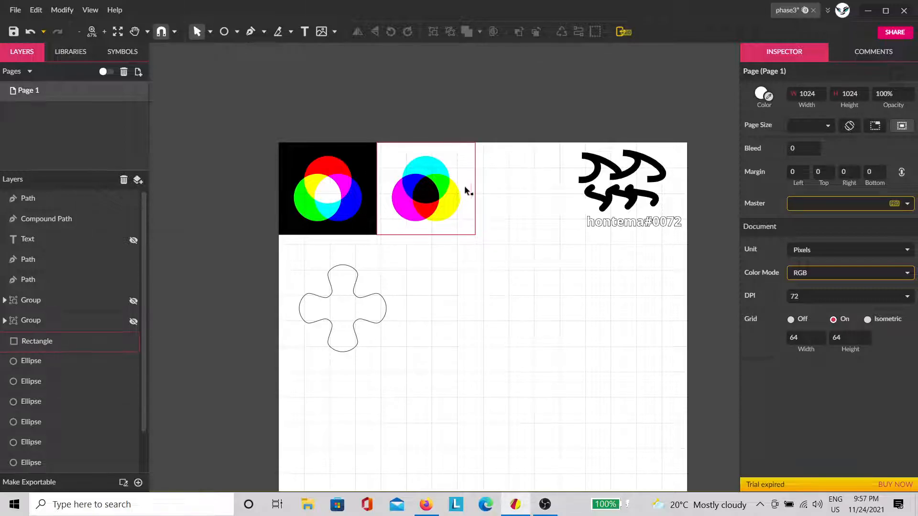
left_click_drag(499, 110, 233, 221)
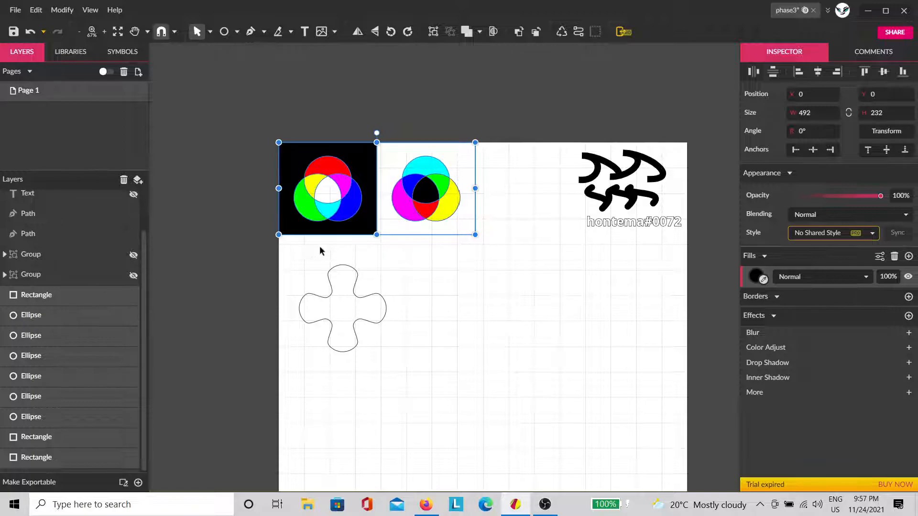
key("ctrl+g")
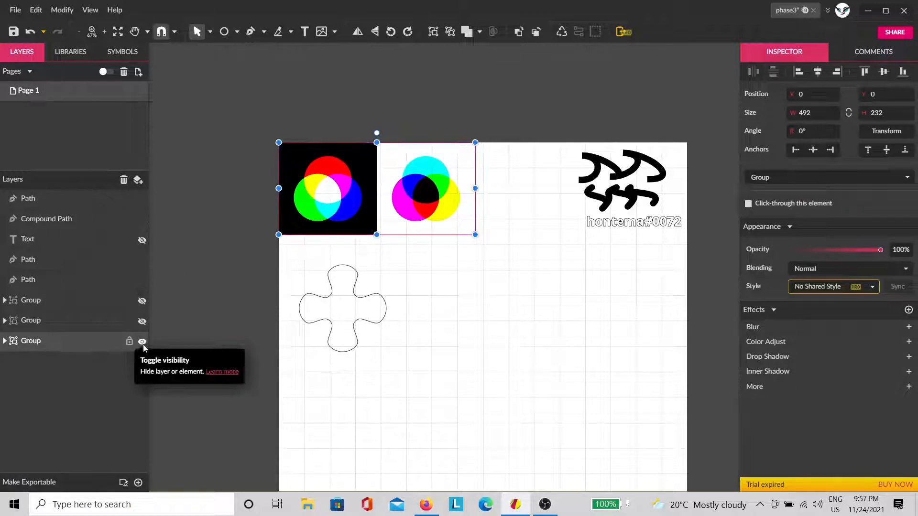
left_click(143, 343)
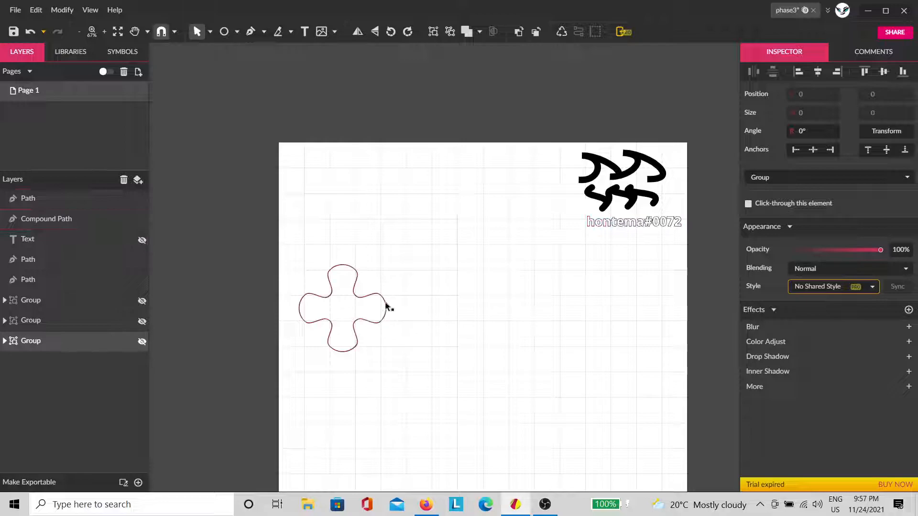
Change the rounded cross's fill from white to a solid light blue.
left_click(361, 323)
left_click(755, 300)
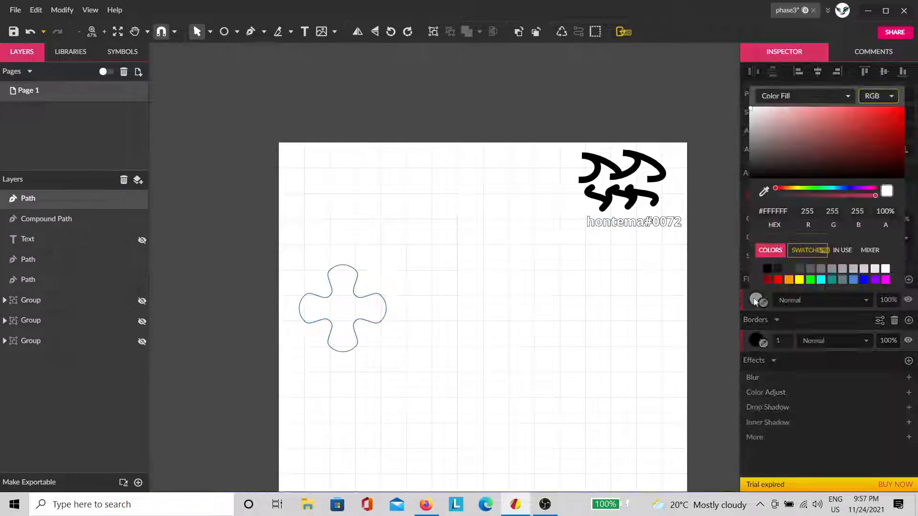
left_click_drag(804, 141, 829, 97)
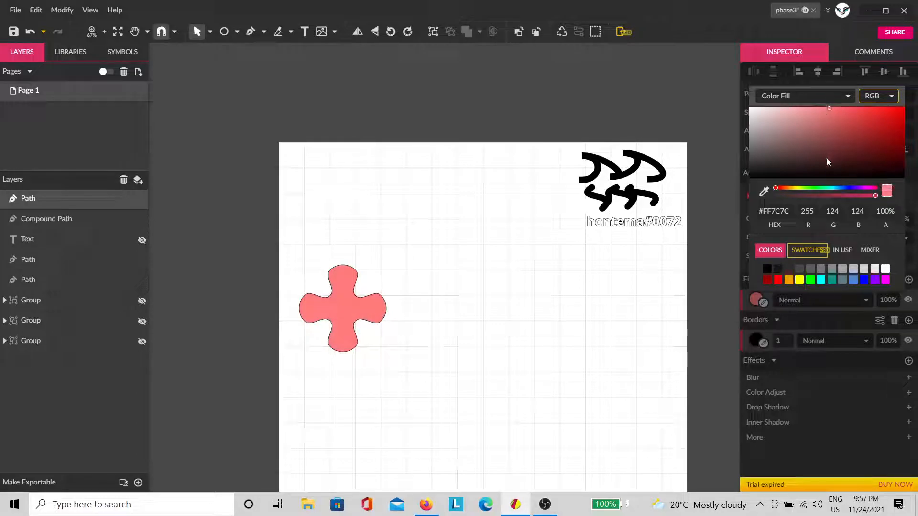
left_click(835, 189)
left_click(552, 334)
mouse_move(497, 385)
left_mouse_down()
mouse_move(469, 334)
mouse_move(390, 379)
mouse_move(483, 387)
mouse_move(507, 337)
mouse_move(421, 363)
mouse_move(343, 350)
mouse_move(489, 324)
mouse_move(472, 332)
left_mouse_up()
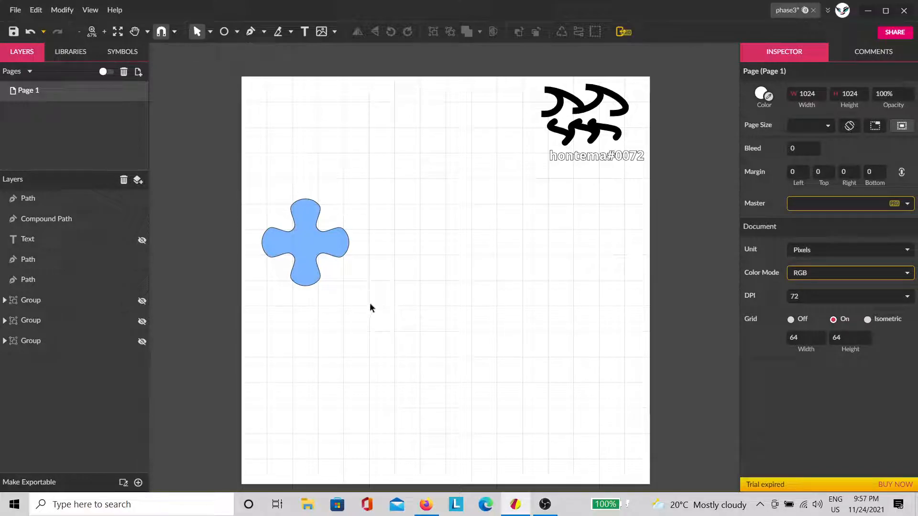
scroll(462, 185, "up", 2)
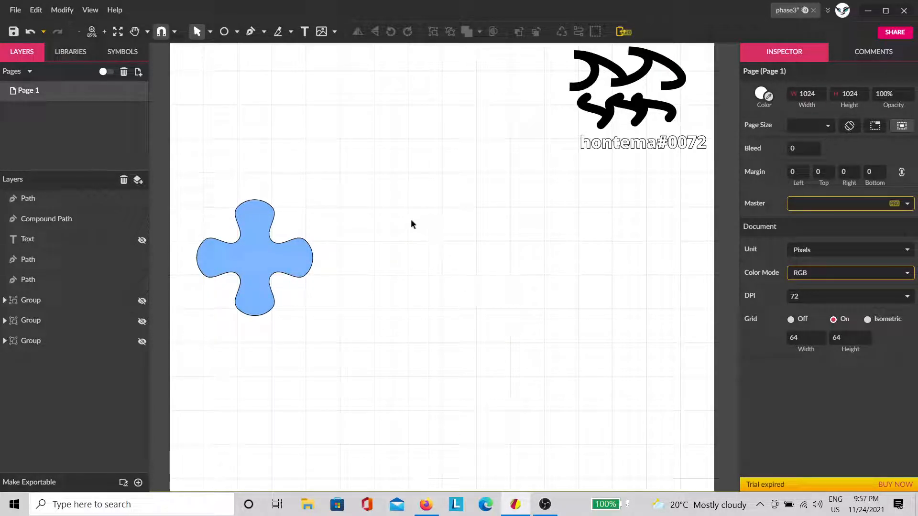
key("space")
mouse_move(413, 183)
left_mouse_down()
mouse_move(539, 201)
mouse_move(510, 195)
mouse_move(479, 274)
mouse_move(482, 256)
mouse_move(568, 225)
left_mouse_up()
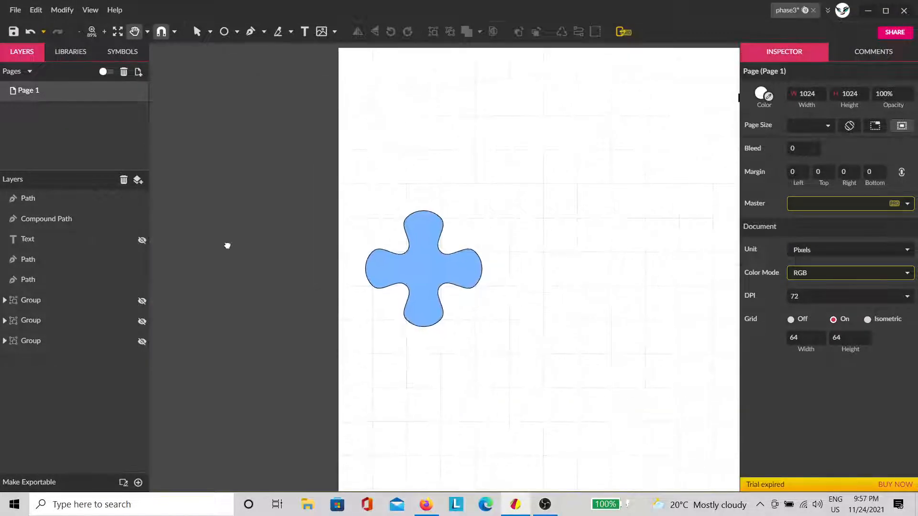
left_click_drag(629, 238, 408, 254)
mouse_move(283, 295)
left_mouse_down()
mouse_move(309, 289)
mouse_move(367, 184)
mouse_move(532, 215)
mouse_move(432, 178)
mouse_move(418, 191)
mouse_move(432, 217)
mouse_move(432, 131)
mouse_move(396, 144)
left_mouse_up()
key("v")
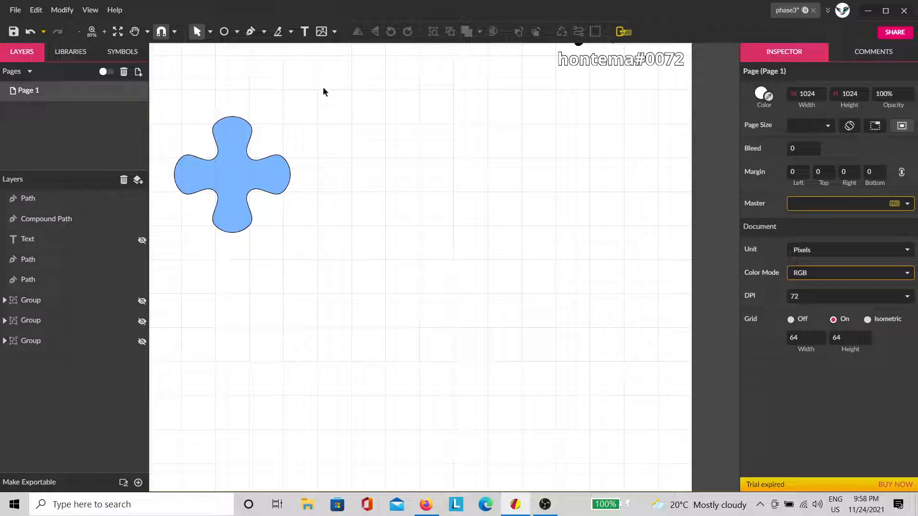
Draw a closed four-point arrowhead path, 128 by 192 px, to the right of the blue shape with the Pen tool.
left_click(237, 32)
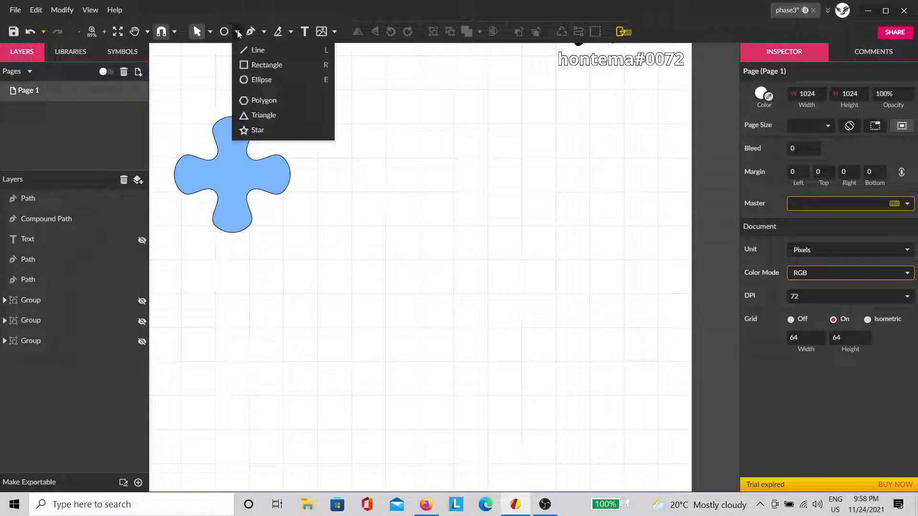
left_click(250, 31)
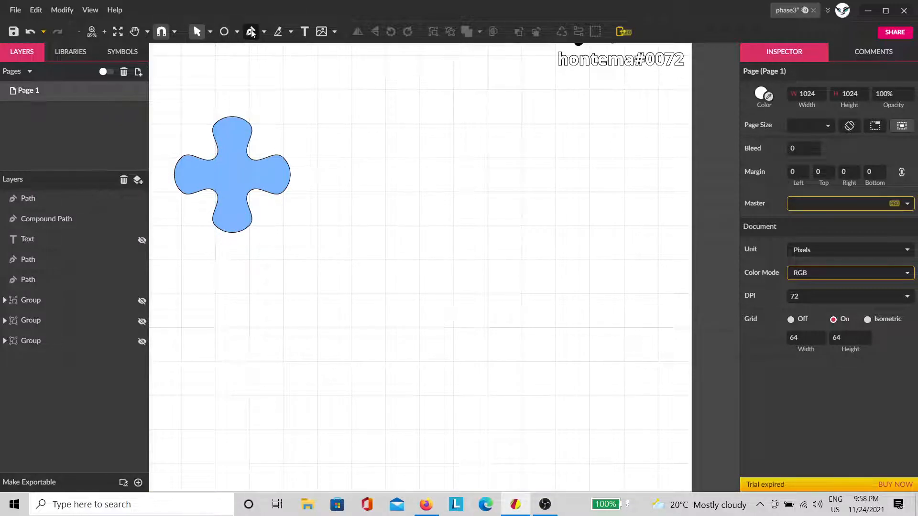
left_click(351, 233)
left_click(351, 131)
left_click(419, 199)
left_click(385, 199)
left_click(352, 234)
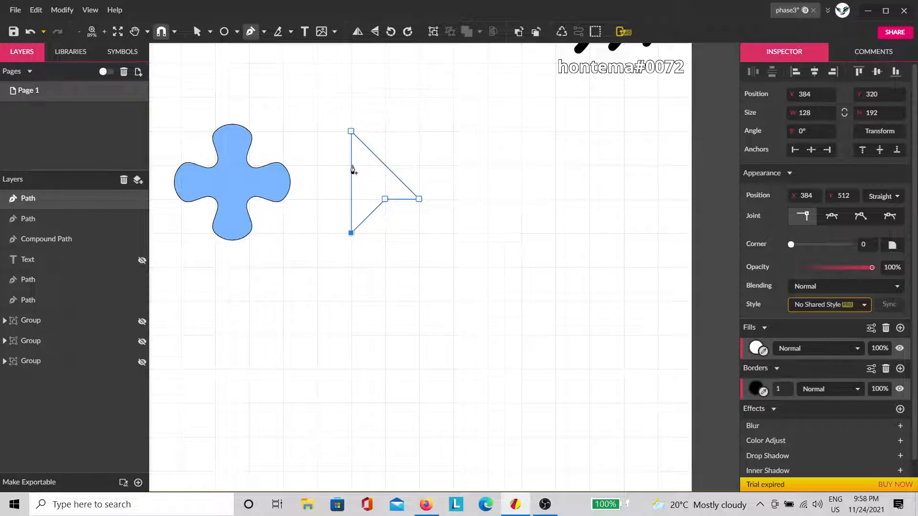
Draw a larger closed four-point arrowhead path, 192 by 256 px, beside the first one with the Pen tool.
scroll(353, 171, "up", 3)
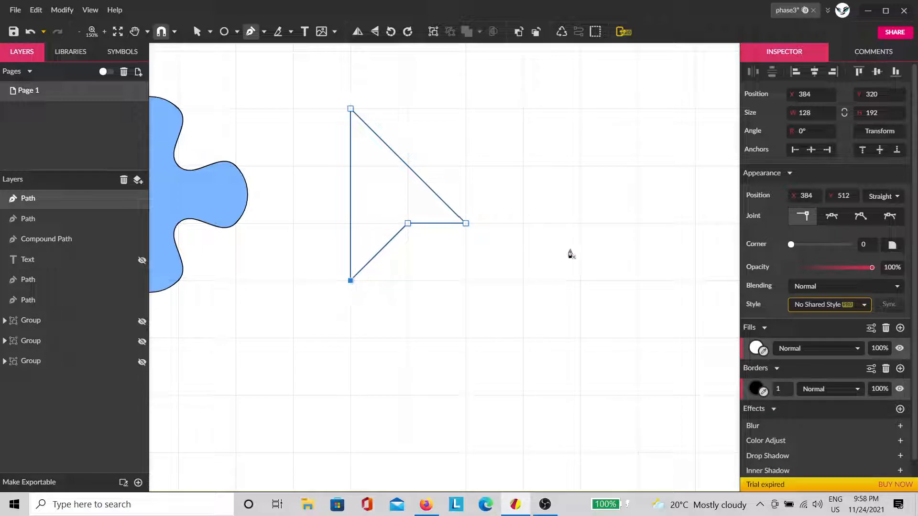
left_click_drag(543, 266, 420, 293)
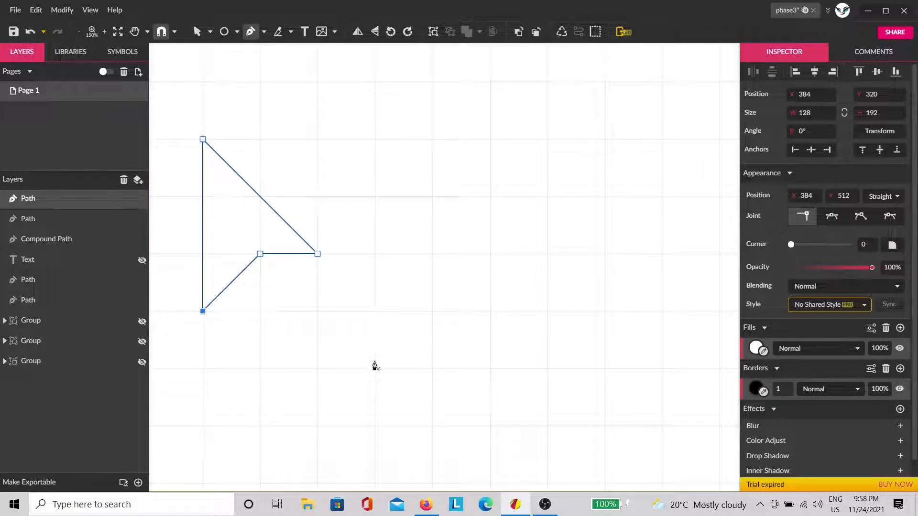
left_click(375, 368)
left_click(375, 140)
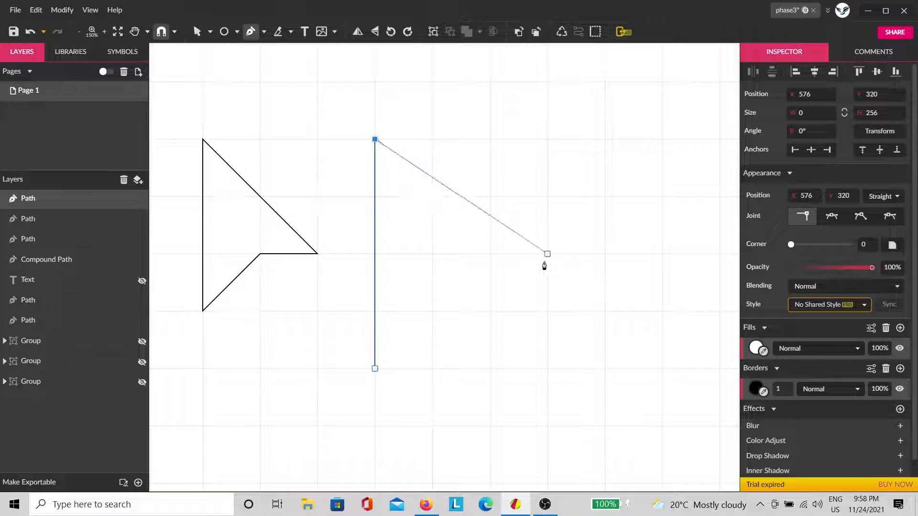
left_click(548, 312)
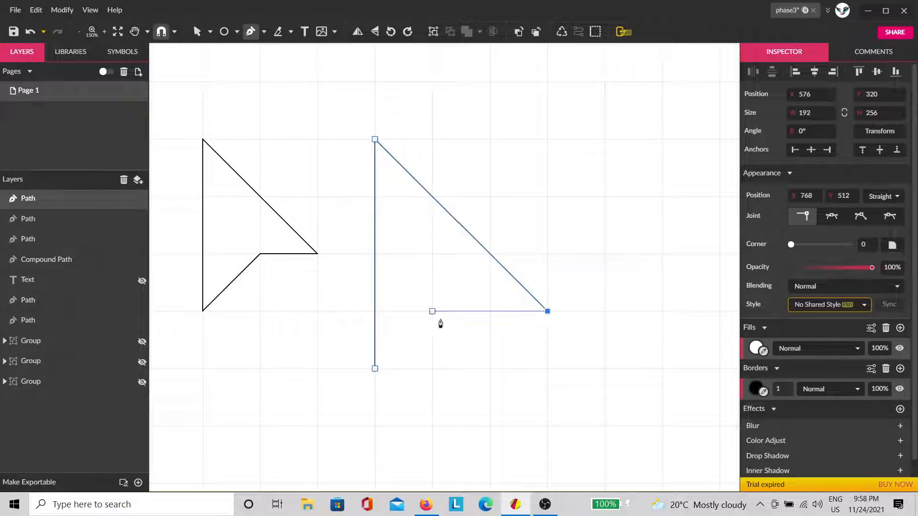
left_click(433, 311)
left_click(374, 369)
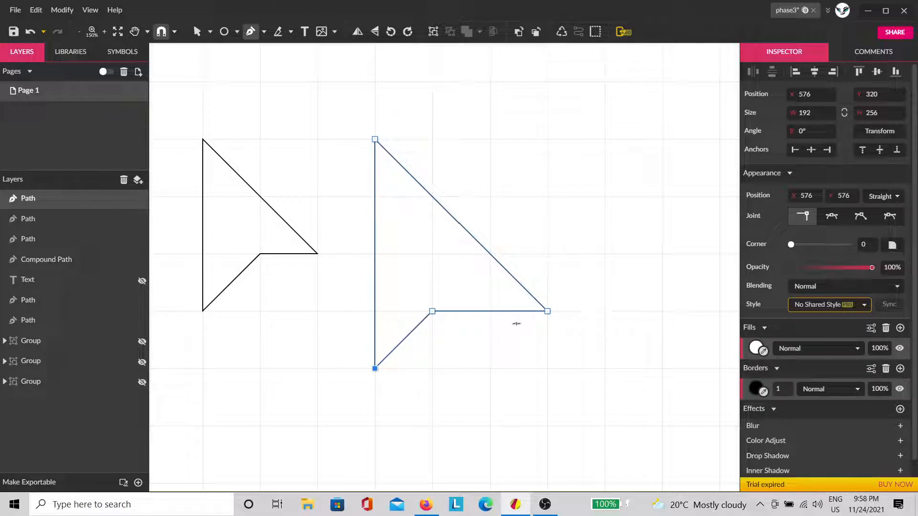
Delete both arrowhead paths drawn with the Pen tool.
key("Escape")
key("Delete")
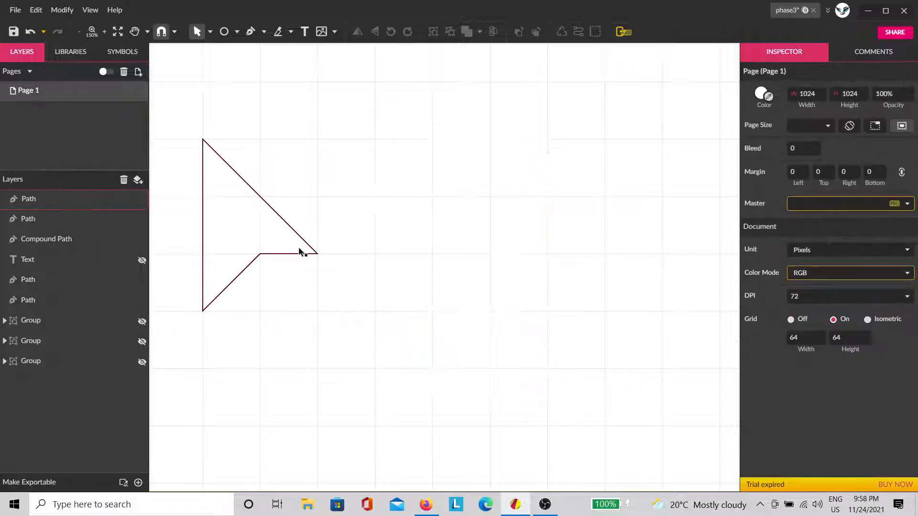
left_click(297, 253)
key("Delete")
Draw a closed right triangle, 128 by 128 px, at X 384, Y 320 with the Pen tool.
left_click(250, 32)
scroll(210, 158, "up", 1)
left_click(203, 152)
left_click(201, 252)
left_click(308, 264)
left_click(205, 160)
key("Escape")
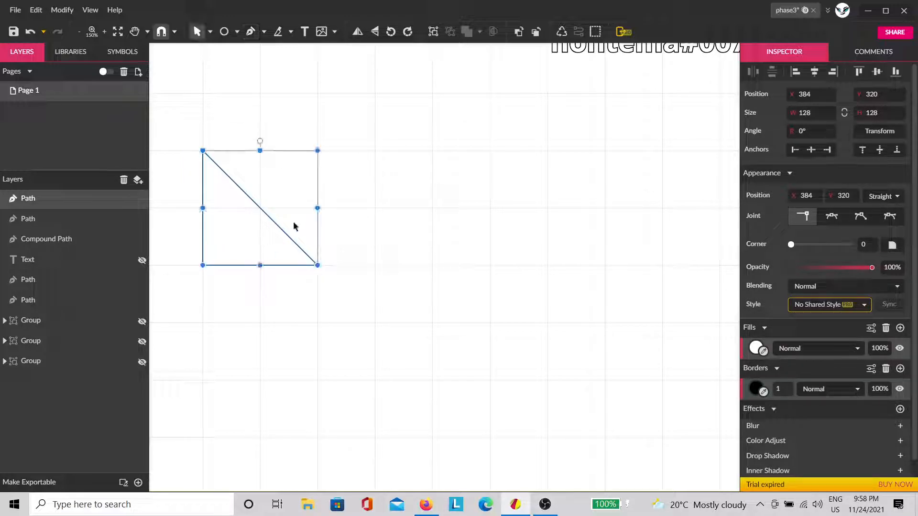
Position a duplicate of the triangle, rotated -45° and flipped horizontally, flush with the original's vertical edge and upper corner.
key("ctrl+d")
left_click_drag(262, 139, 330, 156)
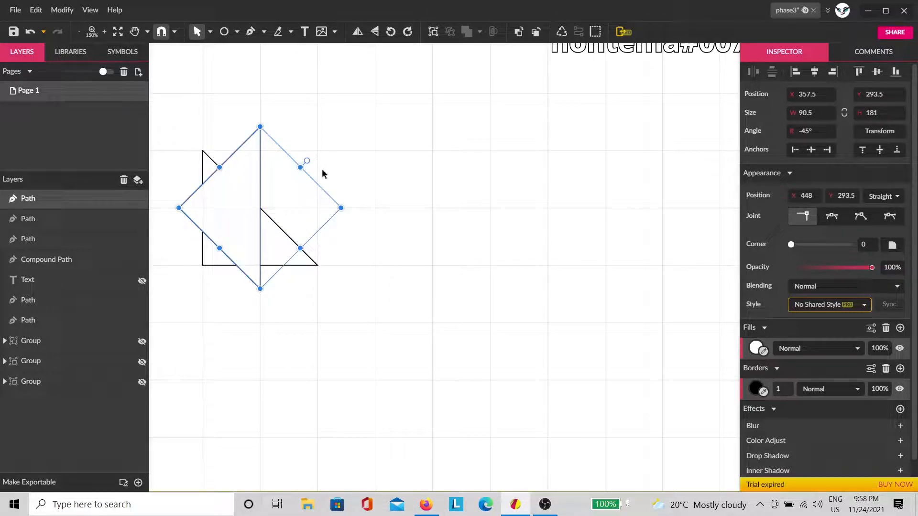
left_click(359, 34)
left_click_drag(203, 203, 231, 224)
left_click(244, 153)
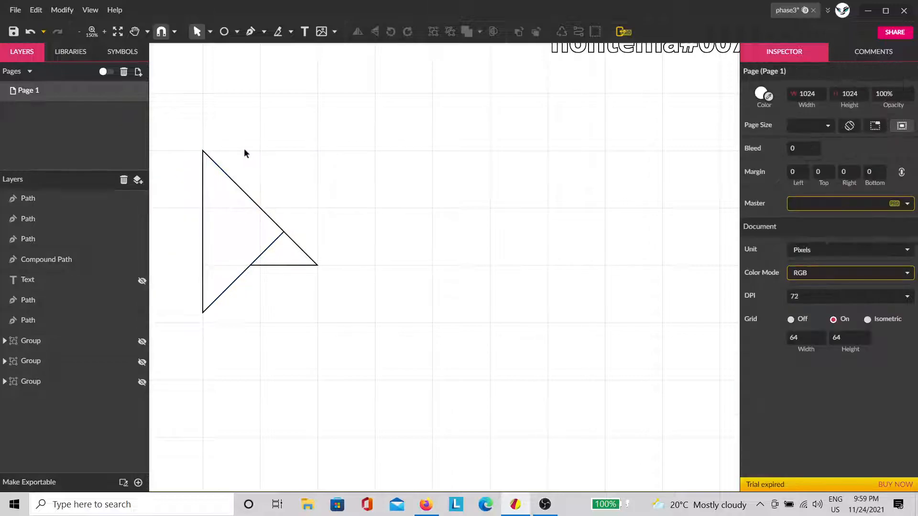
Remove the fill from both triangles so their overlapping outlines show.
scroll(211, 194, "up", 3)
left_click_drag(367, 142, 234, 252)
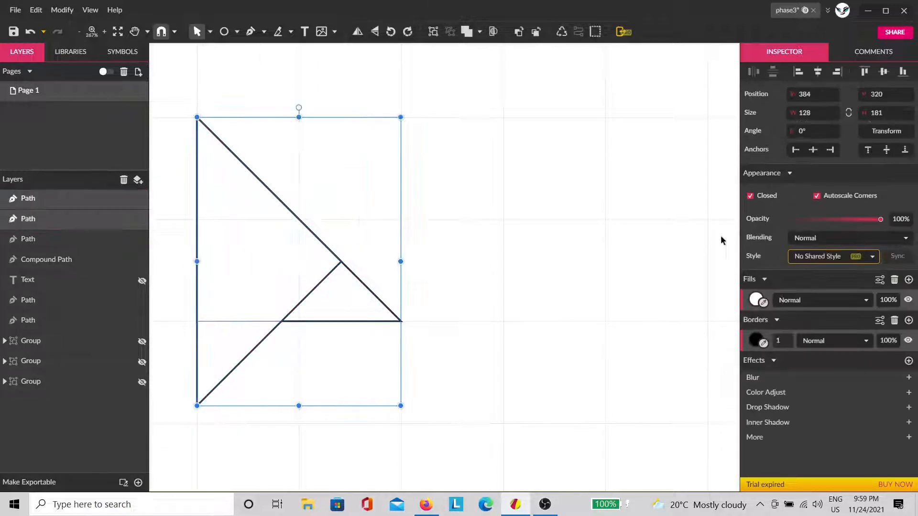
left_click(894, 279)
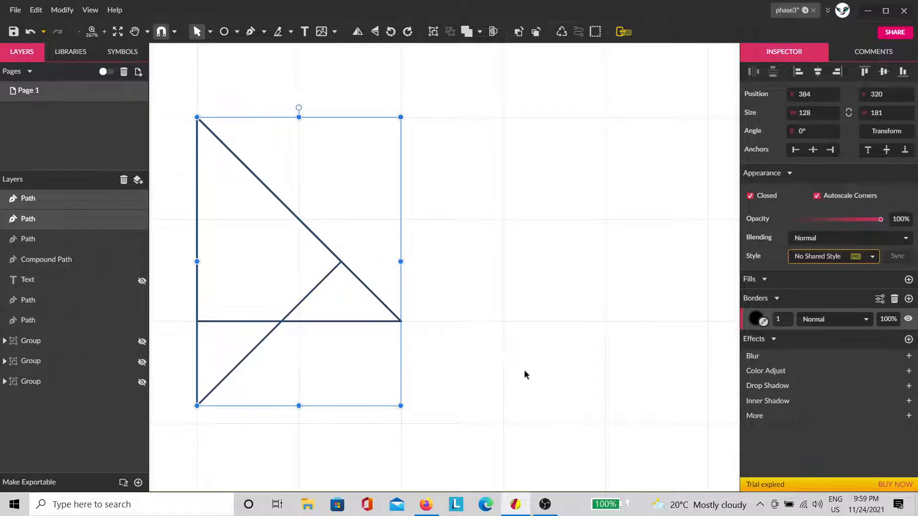
left_click(424, 255)
Fill both triangles with the grey #B9B9B9.
left_click_drag(415, 220, 197, 351)
left_click(757, 300)
left_click(808, 135)
left_click_drag(808, 133, 682, 125)
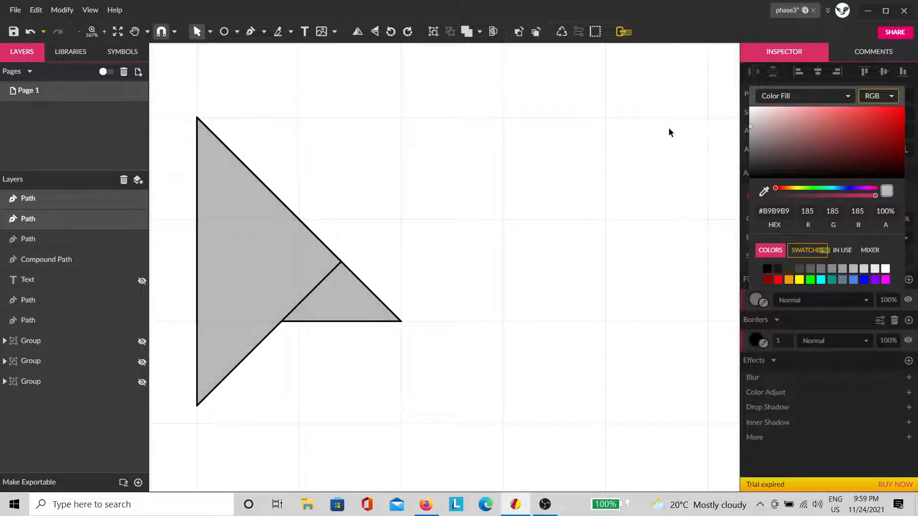
left_click(326, 153)
Unite the two grey triangles into one compound shape.
key("space")
left_click_drag(470, 257, 604, 336)
left_click_drag(533, 217, 297, 364)
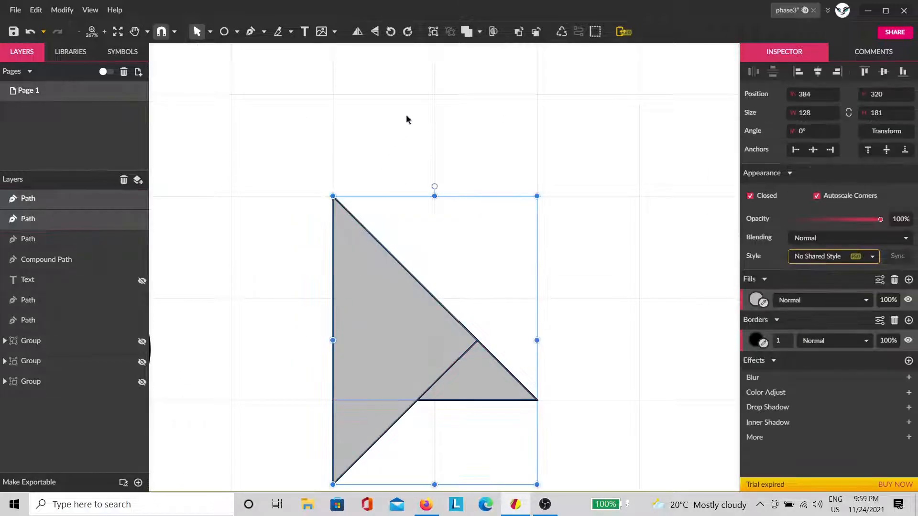
left_click(467, 32)
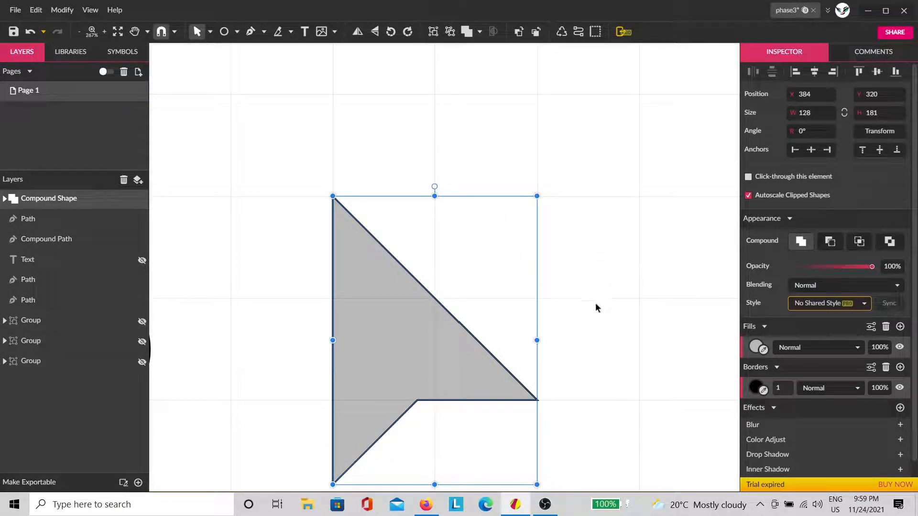
Duplicate the compound shape and place the copy to its right at X 576 px.
key("ctrl+d")
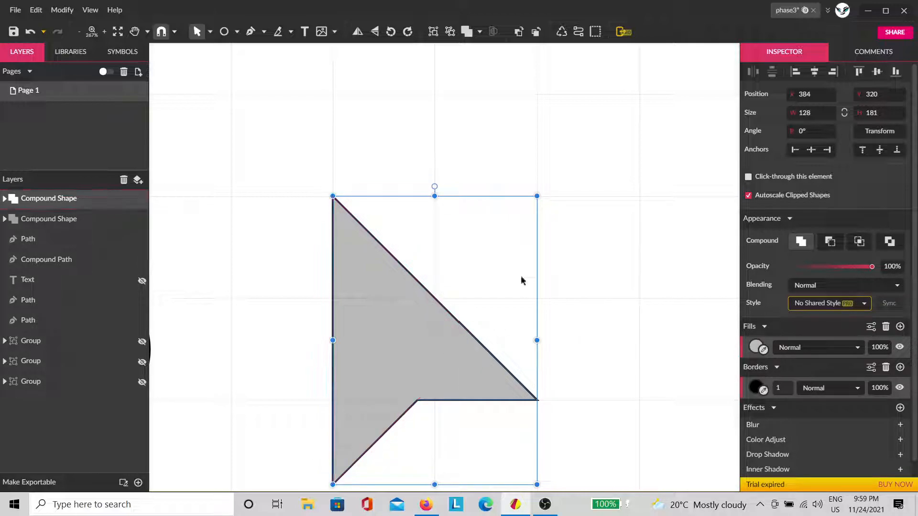
left_click_drag(655, 295, 572, 214)
left_click_drag(306, 255, 583, 254)
left_click_drag(540, 277, 361, 307)
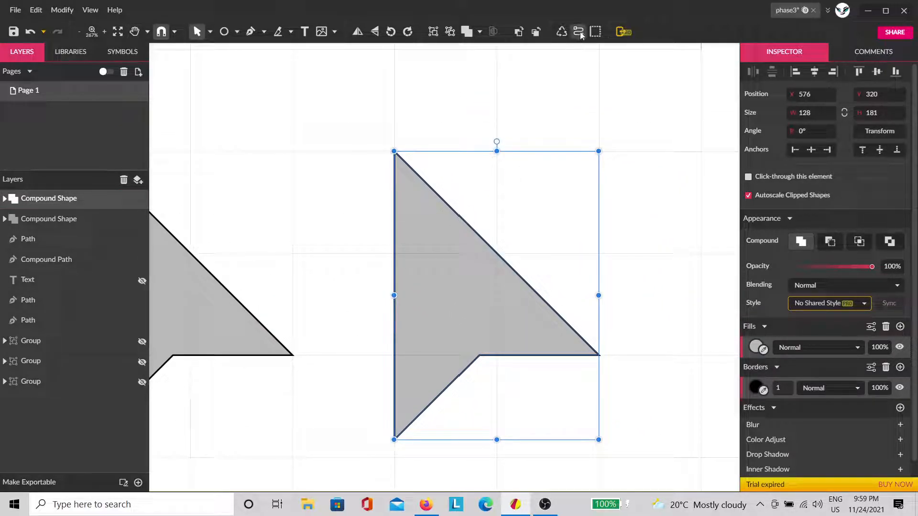
Convert the copied compound shape to a path and delete the redundant anchor point on its vertical edge.
left_click(578, 32)
left_click(621, 162)
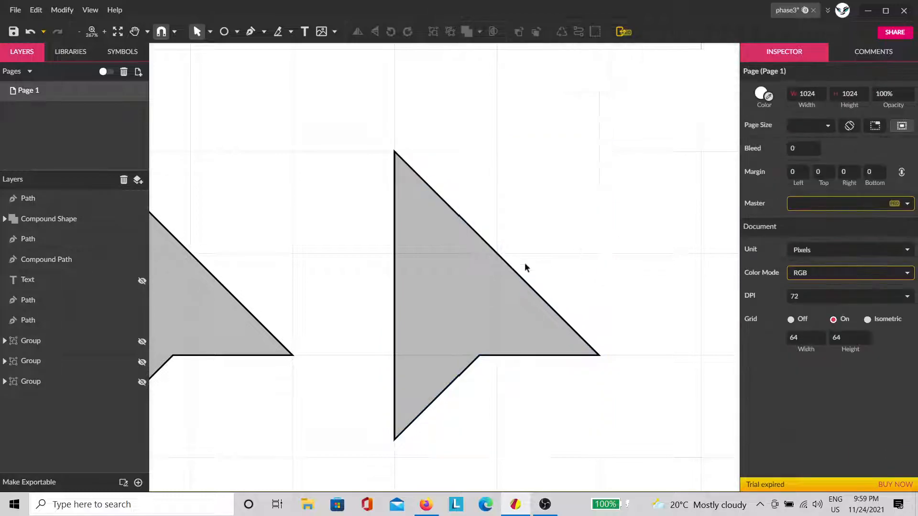
left_click(475, 264)
double_click(486, 269)
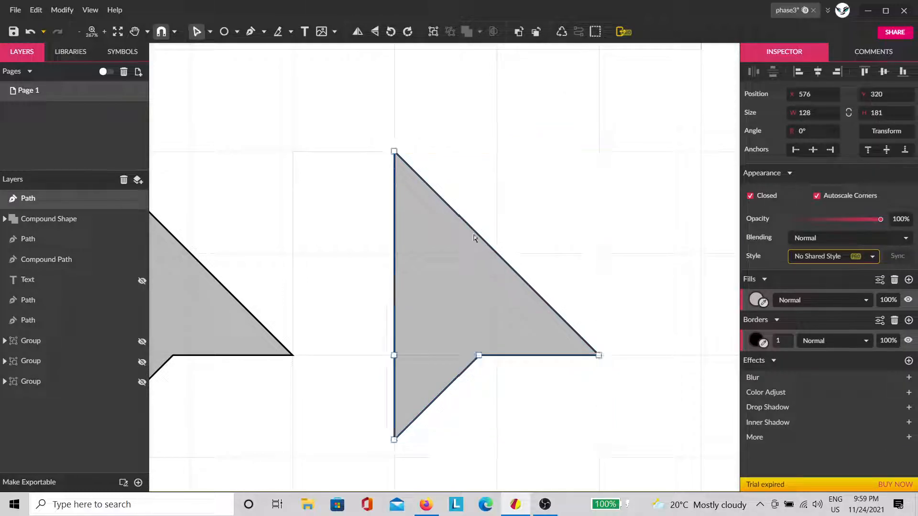
left_click_drag(379, 342, 424, 375)
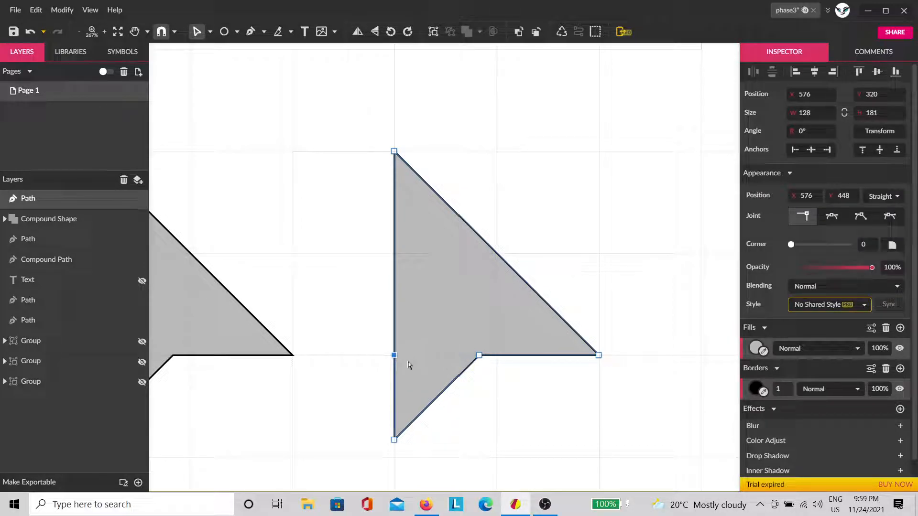
key("Delete")
Move all anchor points of the converted path left to X 448 px, so it overlaps the compound shape.
left_click_drag(395, 152, 414, 158)
key("h")
left_click_drag(354, 335, 429, 318)
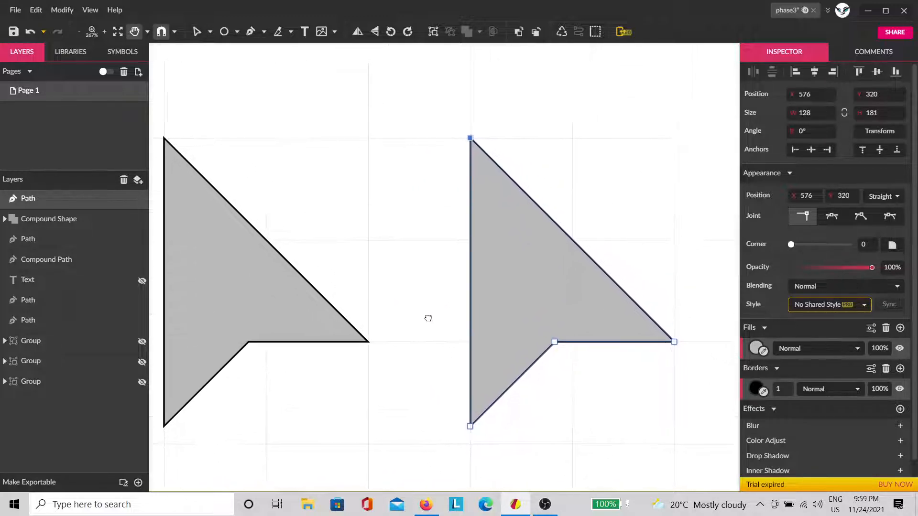
key("v")
left_click_drag(720, 109, 412, 456)
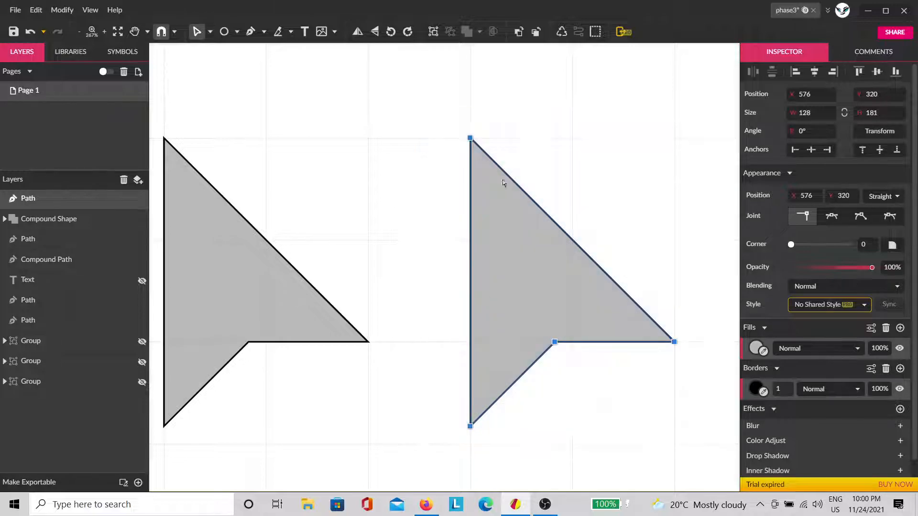
left_click_drag(470, 138, 268, 142)
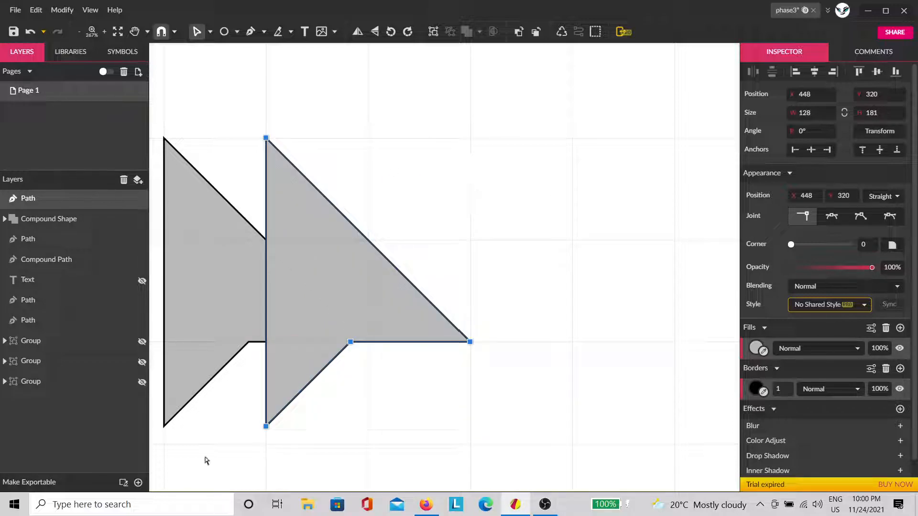
key("Escape")
Change the front arrowhead path's fill to the lighter grey #CACACA.
left_click_drag(371, 416, 510, 414)
left_click(757, 299)
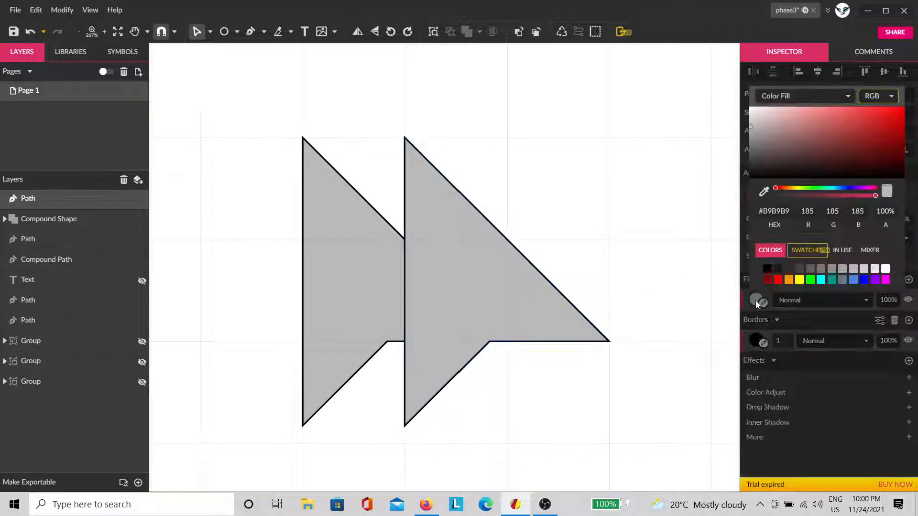
left_click(750, 142)
mouse_move(750, 142)
left_mouse_down()
mouse_move(739, 109)
mouse_move(733, 122)
left_mouse_up()
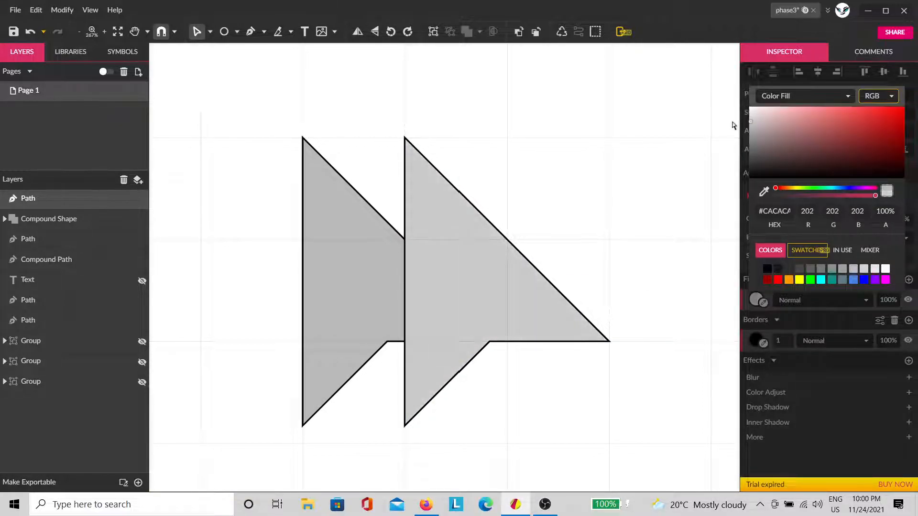
left_click(537, 186)
left_click(597, 198)
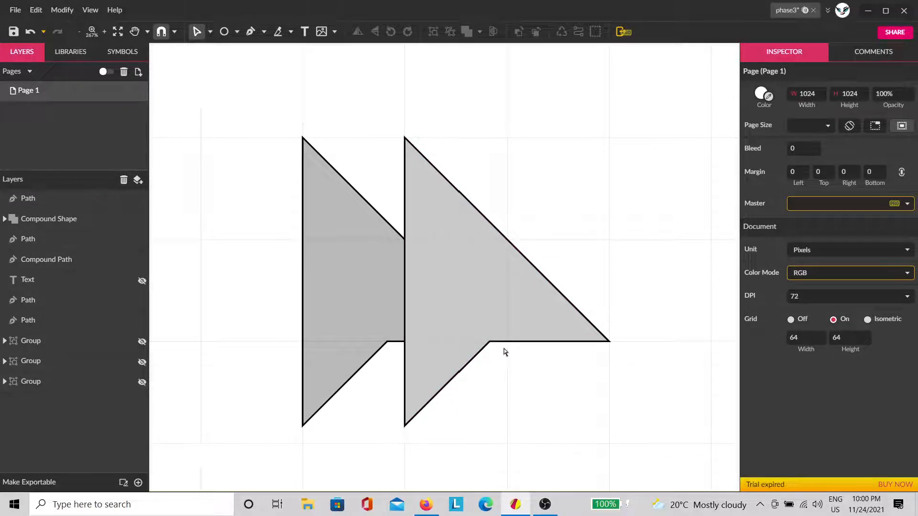
Select the whole compound shape behind the path and change its fill to near-black.
left_click(324, 311)
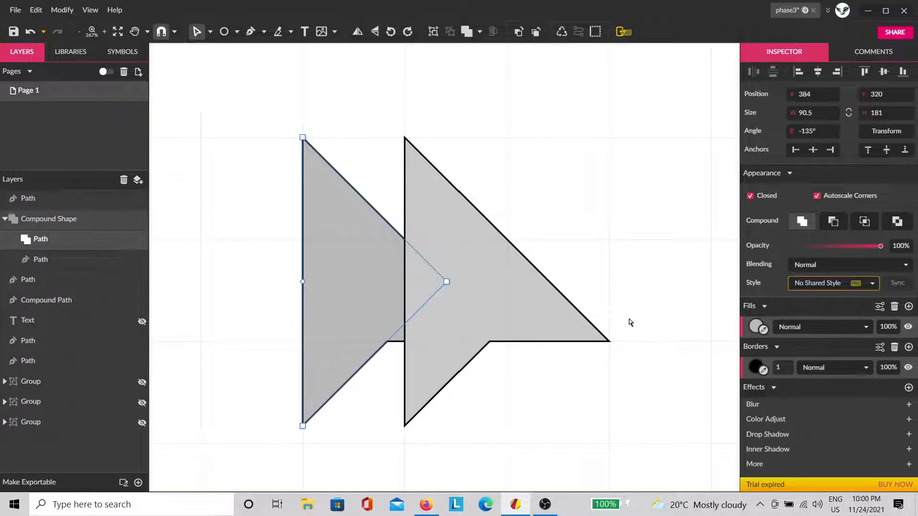
left_click(68, 219)
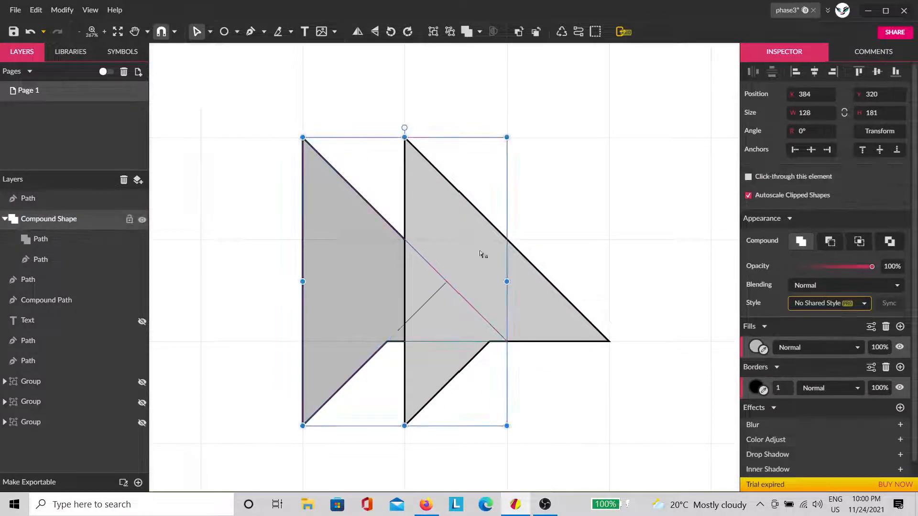
left_click(757, 347)
mouse_move(773, 191)
left_mouse_down()
mouse_move(722, 228)
mouse_move(704, 220)
left_mouse_up()
left_click(658, 221)
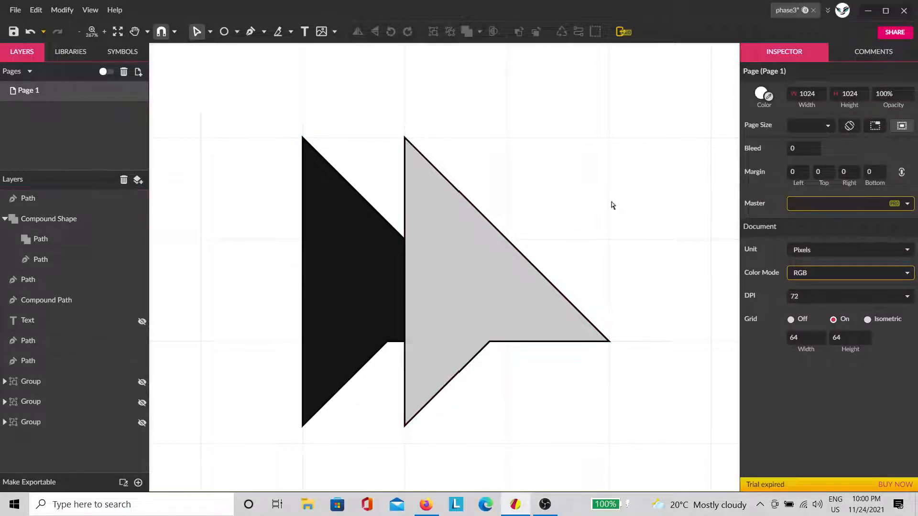
left_click(330, 271)
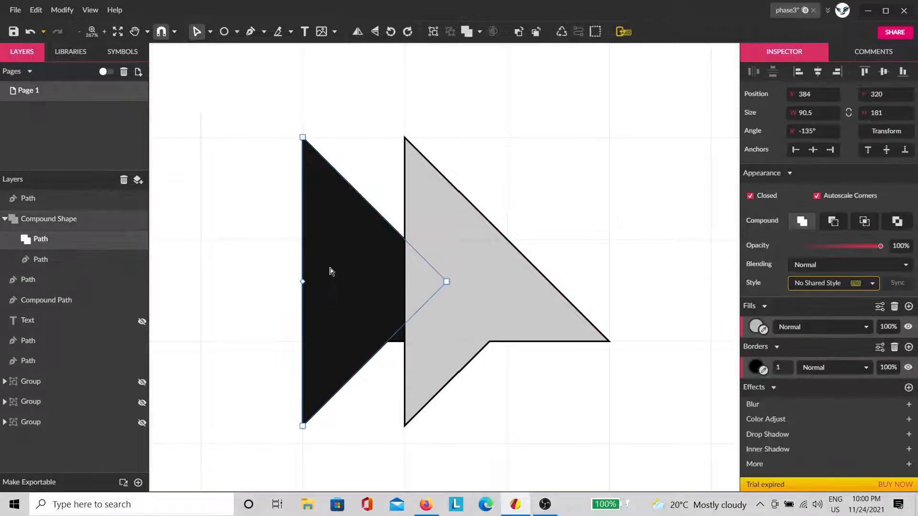
left_click(664, 305)
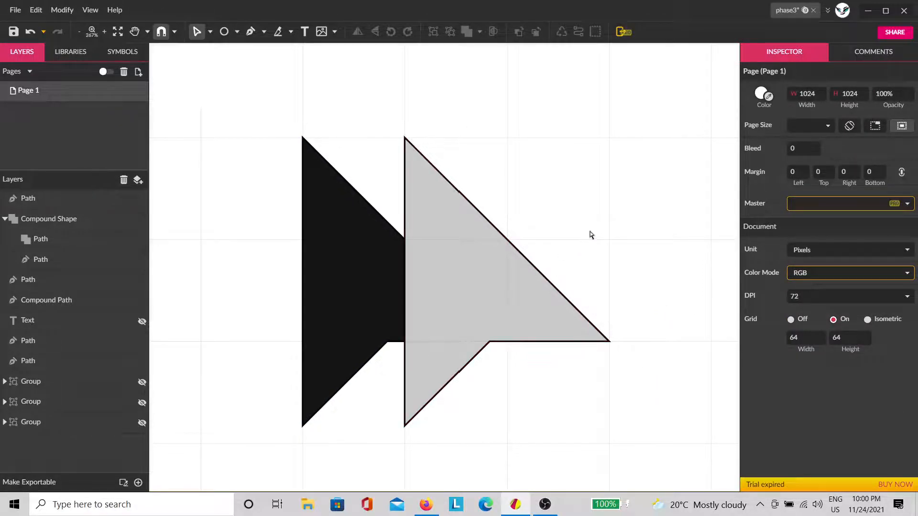
scroll(591, 235, "down", 4)
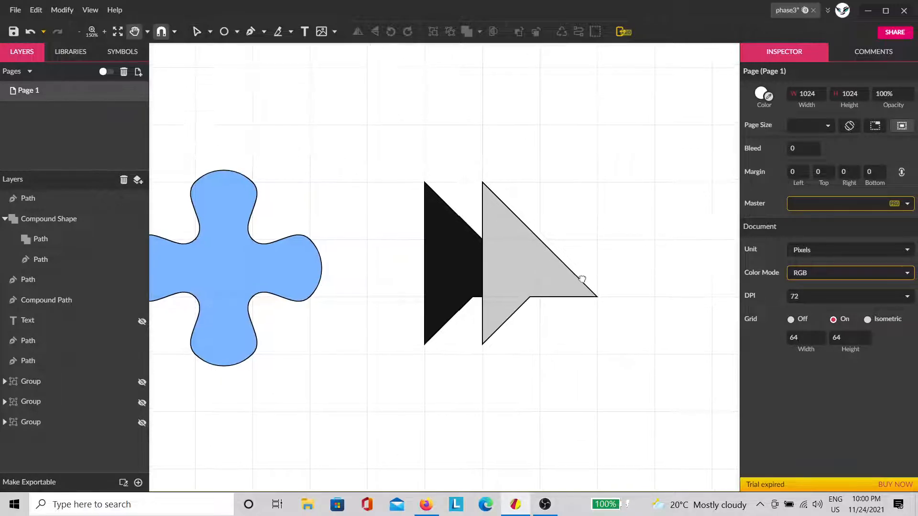
scroll(581, 281, "up", 3)
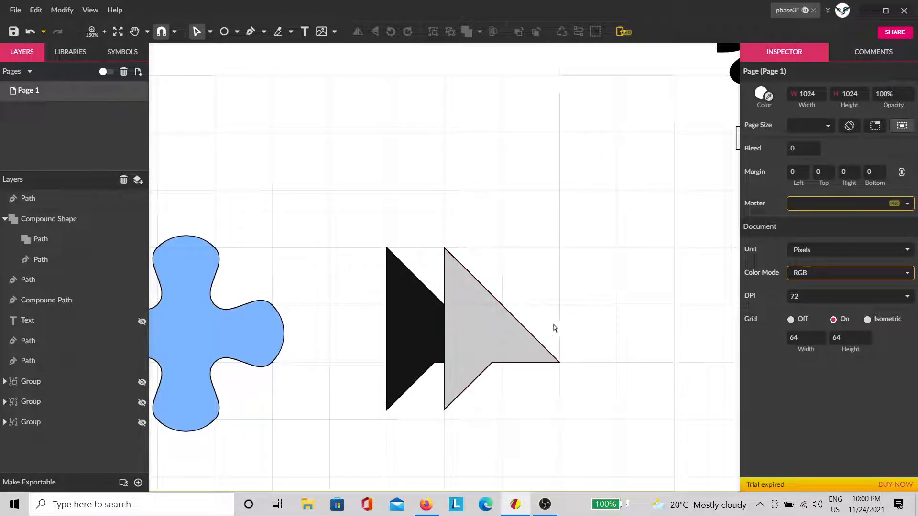
Set the document grid spacing to 16 px wide and 16 px high.
scroll(494, 322, "down", 4)
scroll(496, 305, "up", 2)
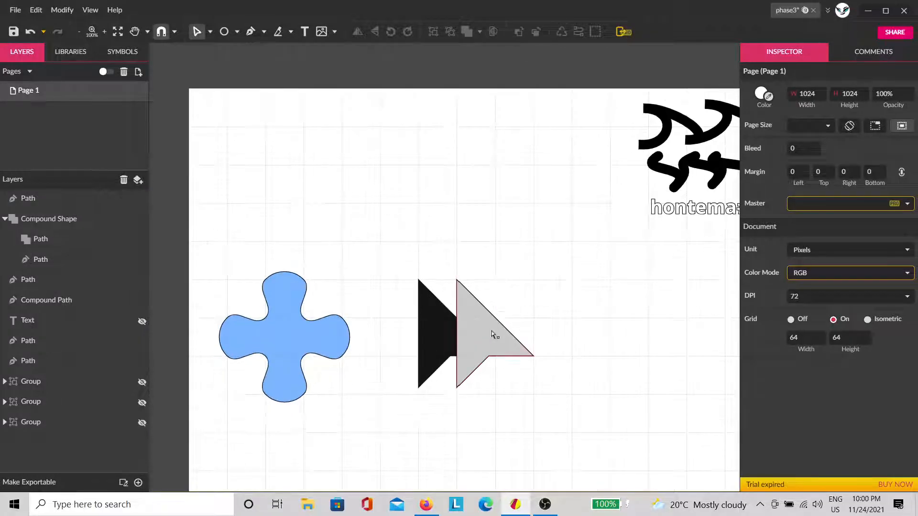
left_click_drag(581, 370, 410, 338)
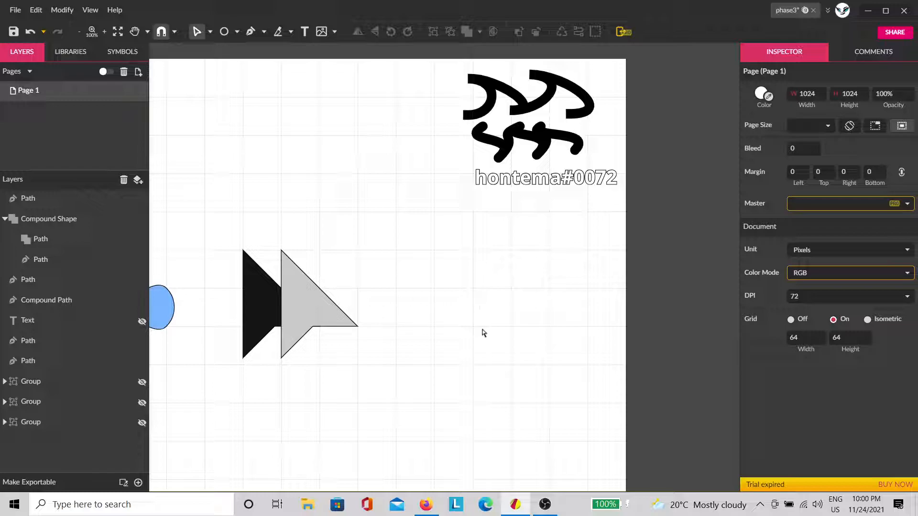
scroll(479, 359, "down", 1)
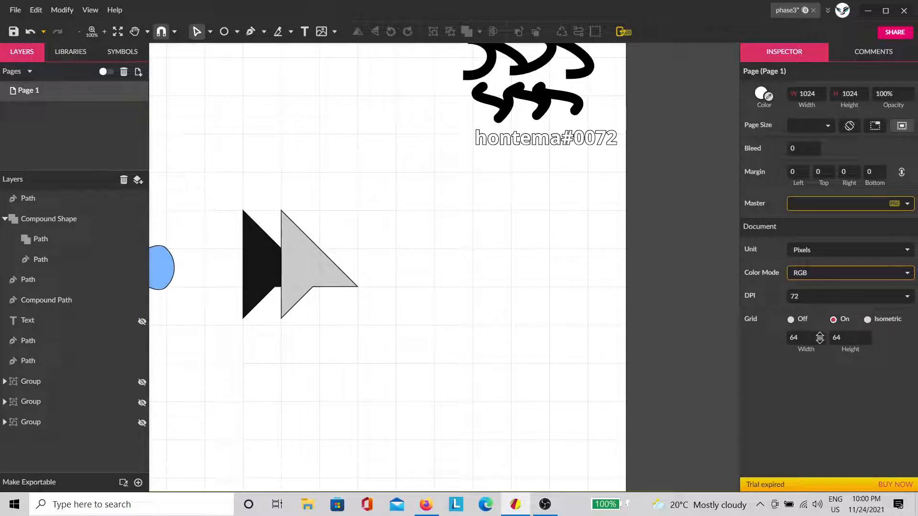
left_click(821, 338)
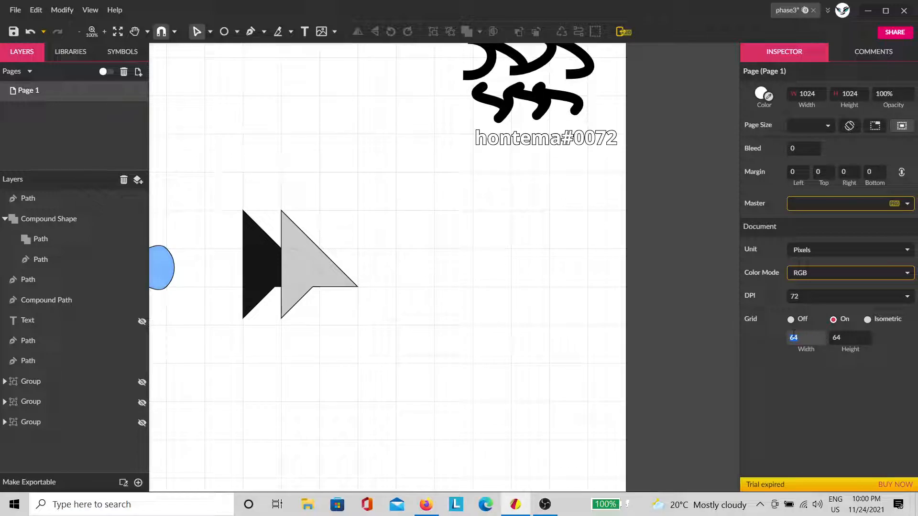
type("16")
key("Tab")
type("16")
key("Return")
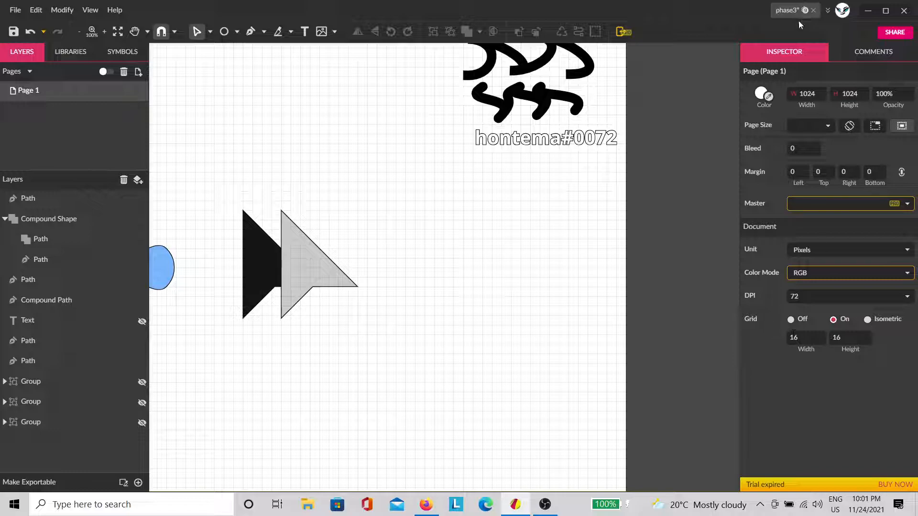
Draw a closed left-pointing block arrow, 96 by 64 px, with the Pen tool in the empty area beside the grey arrowheads.
scroll(476, 318, "down", 3)
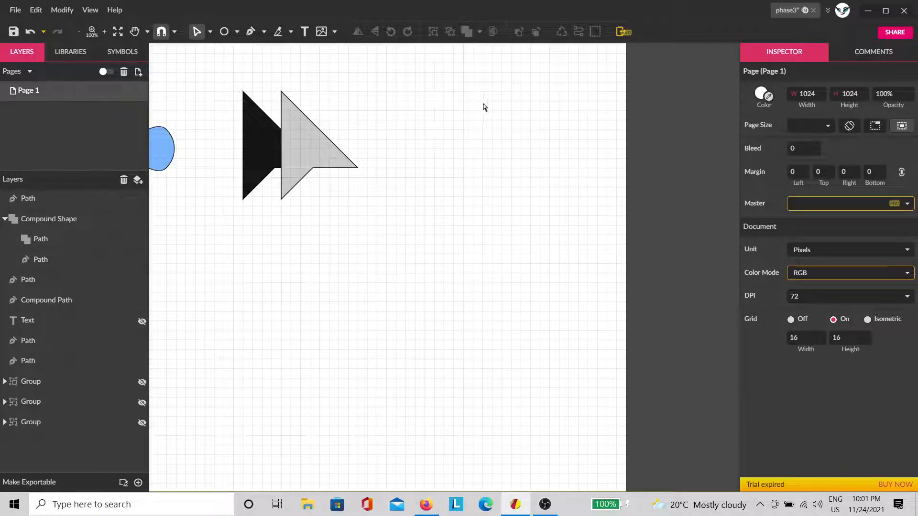
scroll(487, 105, "up", 1)
scroll(485, 153, "up", 3)
scroll(570, 188, "up", 2)
key("p")
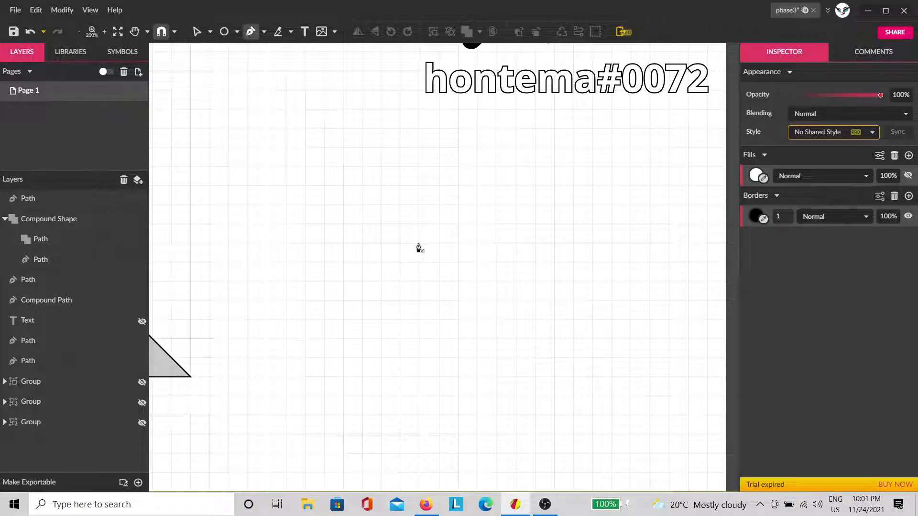
left_click(420, 243)
left_click(420, 224)
left_click(381, 262)
left_click(420, 300)
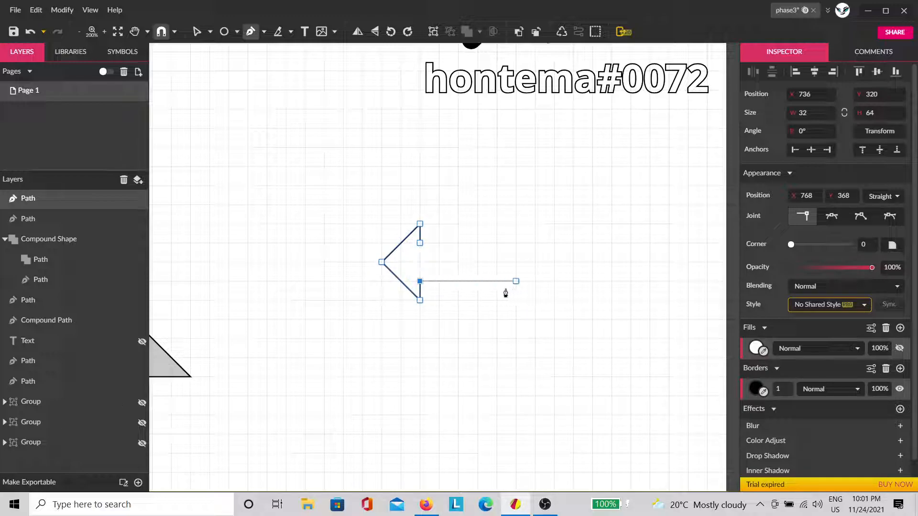
left_click(496, 281)
left_click(497, 243)
left_click(420, 243)
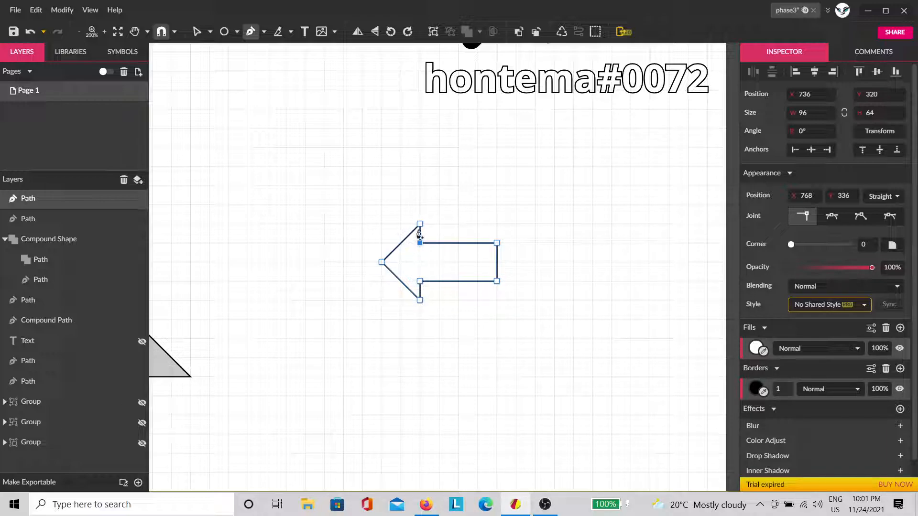
key("Escape")
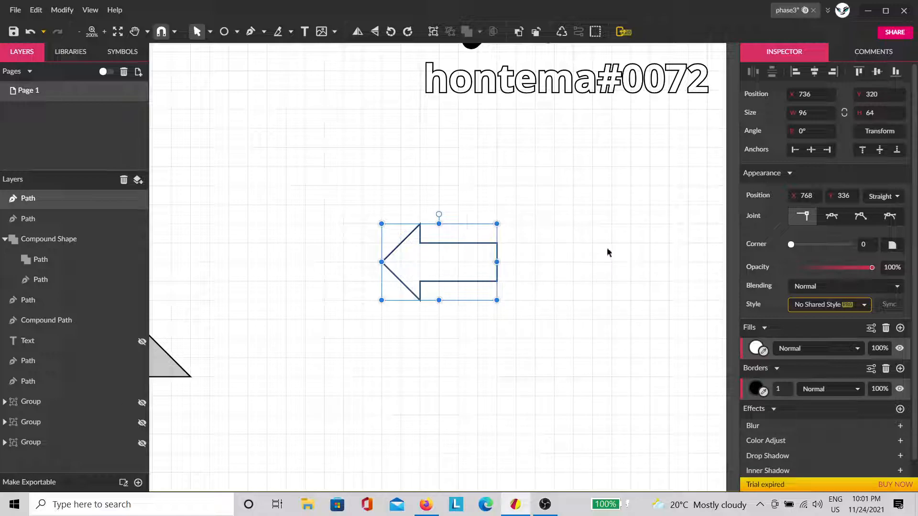
Fill the block arrow with light purple #CFA3FF.
left_click(757, 349)
left_click_drag(805, 172, 806, 149)
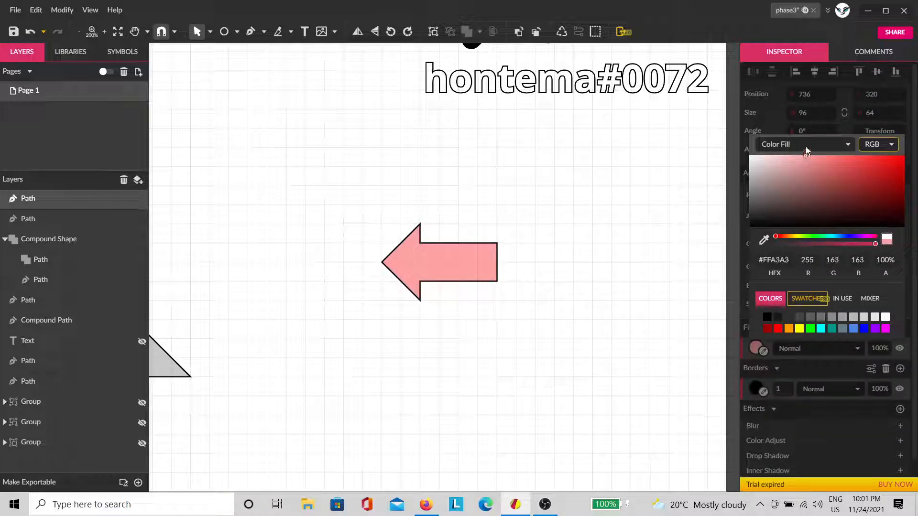
left_click(808, 237)
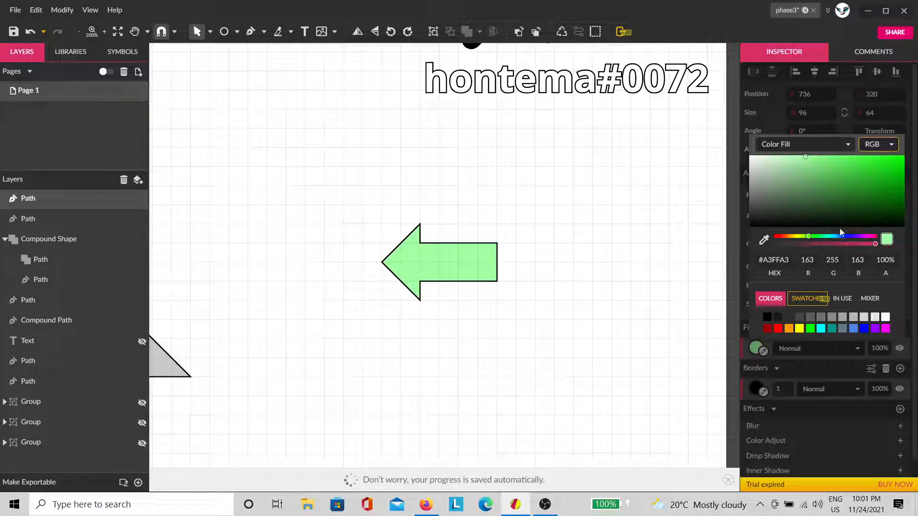
left_click(850, 237)
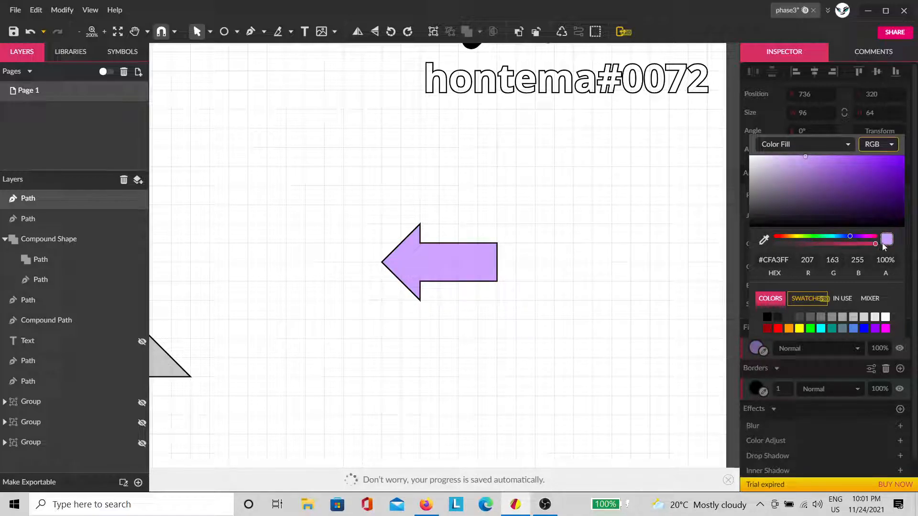
left_click(684, 270)
left_click(473, 278)
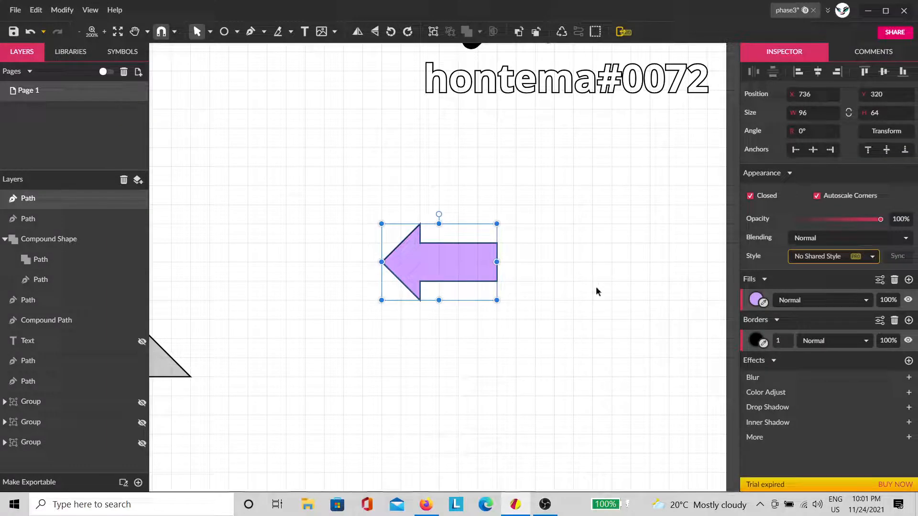
Duplicate the purple arrow and place the copy directly beneath the original at Y 384 px.
key("ctrl+d")
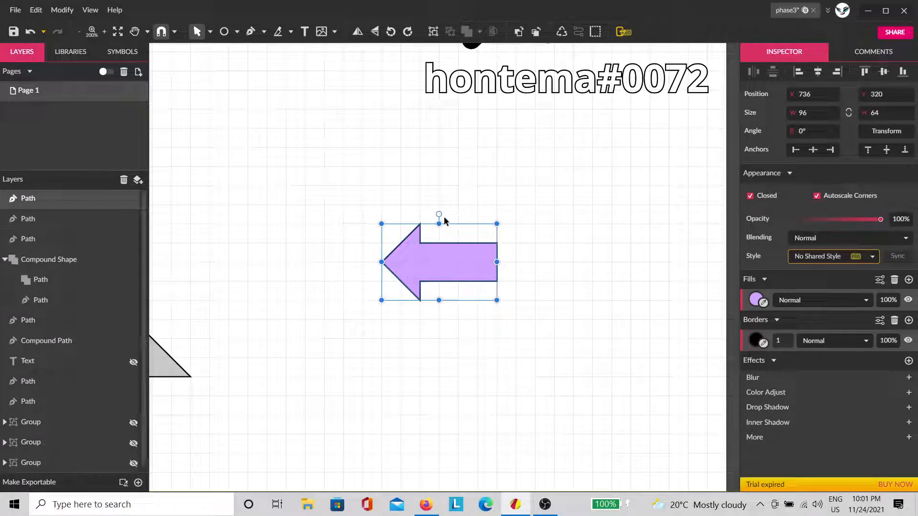
left_click_drag(436, 279, 439, 346)
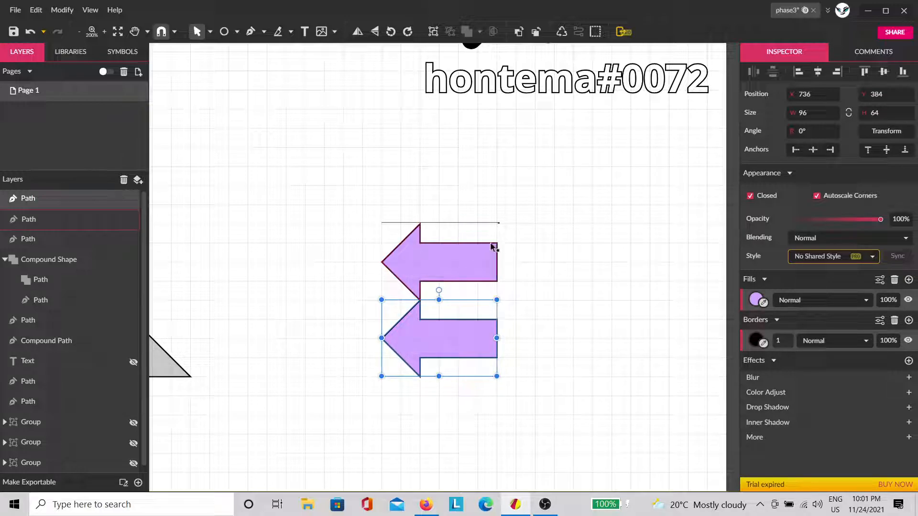
scroll(536, 302, "down", 3)
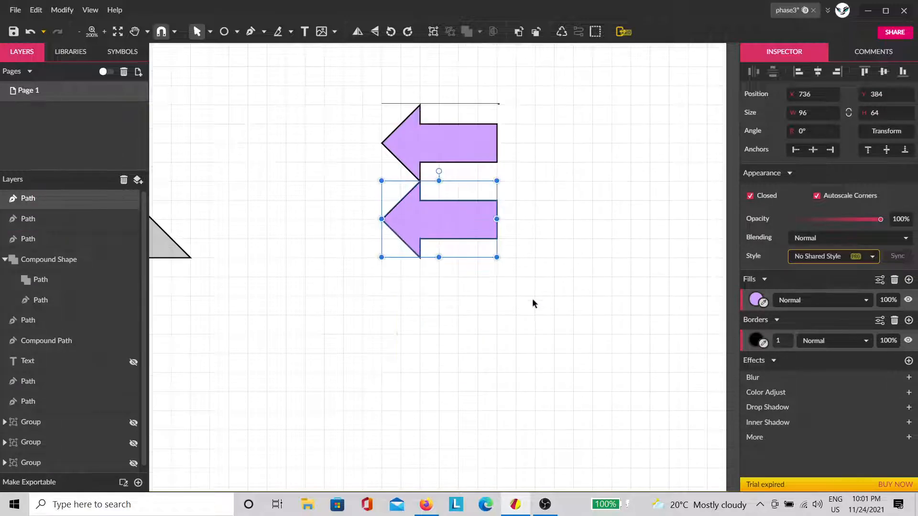
scroll(534, 304, "up", 1)
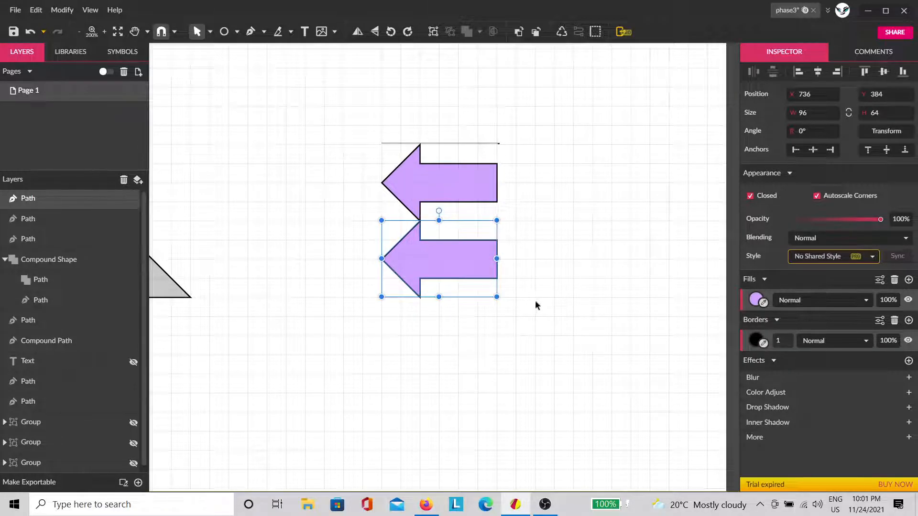
Repeat the offset duplication downward and delete the surplus lowest copy, leaving a column of six arrows.
key("ctrl+d")
key("ctrl+d")
key("ctrl+d")
key("ctrl+d")
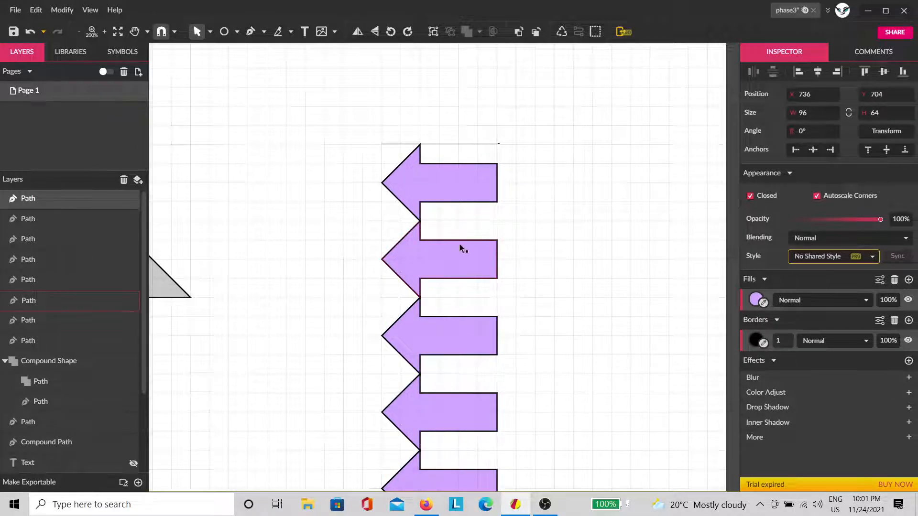
key("space")
left_click_drag(589, 432, 545, 314)
scroll(541, 308, "down", 1)
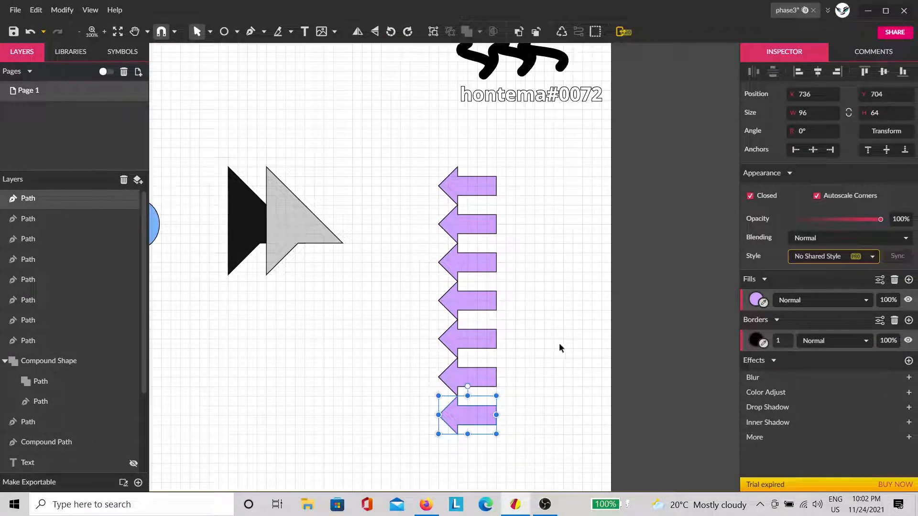
key("Delete")
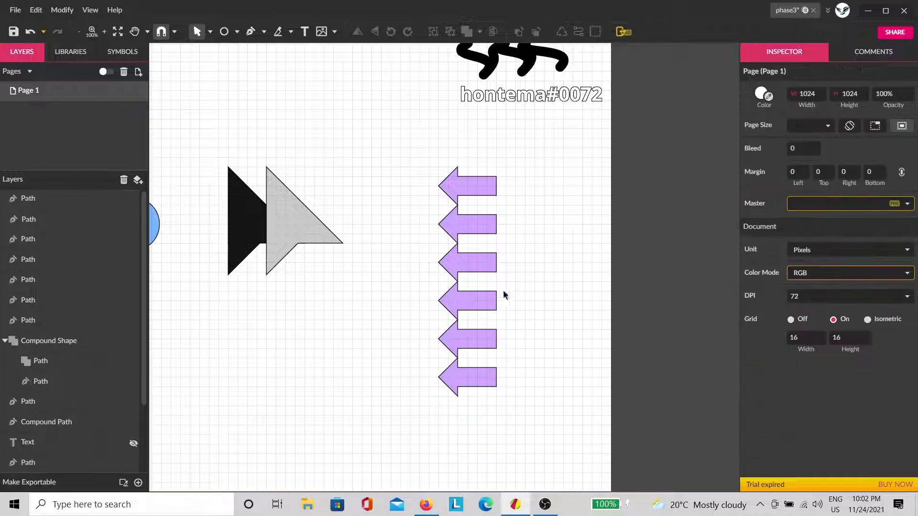
Duplicate the six-arrow column to X 832 px and repeat the duplication for a third column at X 928 px.
left_click_drag(559, 163, 420, 395)
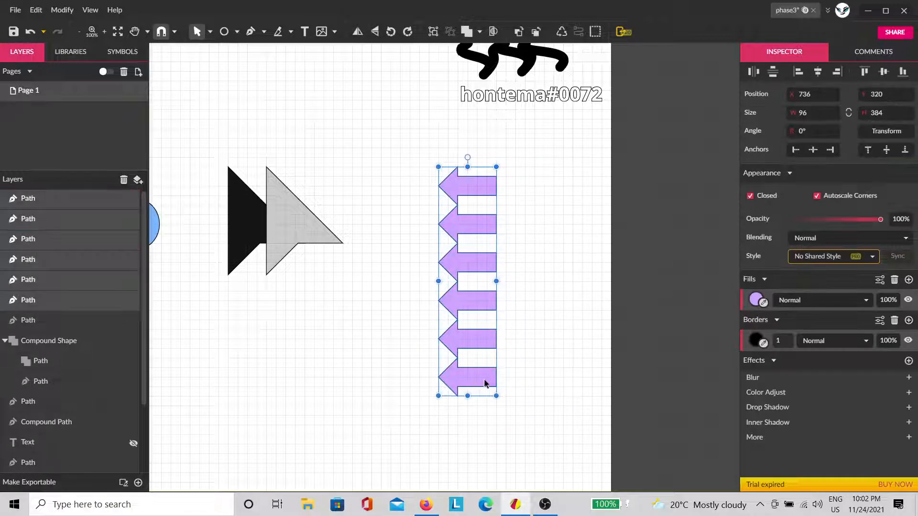
key("ctrl+d")
left_click_drag(469, 185, 525, 186)
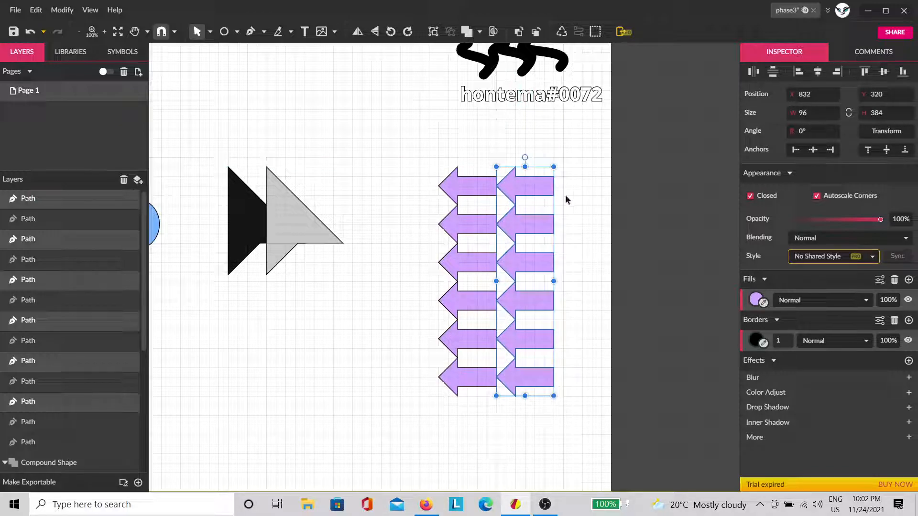
key("ctrl+d")
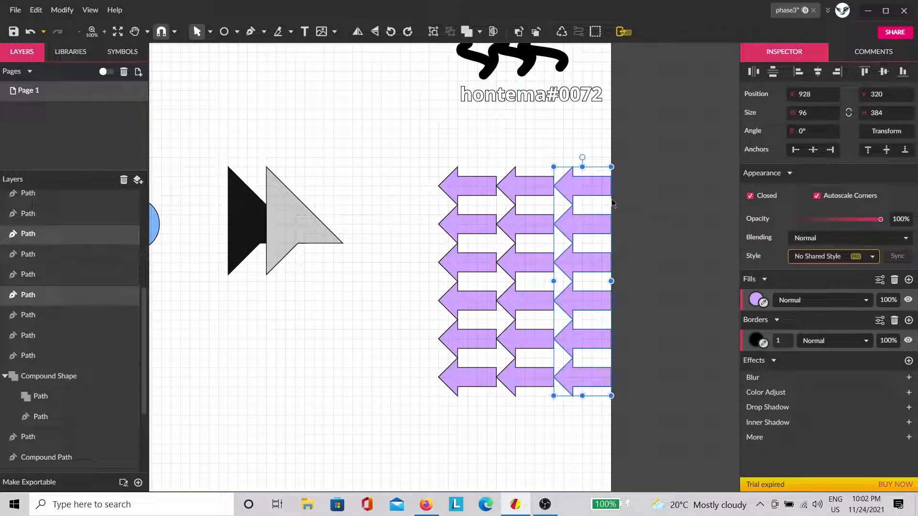
Select all three arrow columns and move them together to X 624, Y 256 px.
left_click(643, 193)
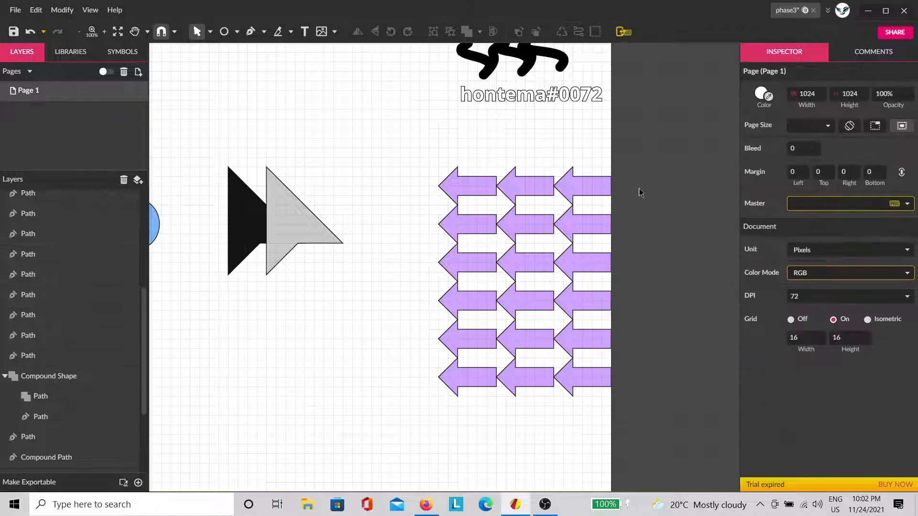
left_click_drag(610, 151, 449, 297)
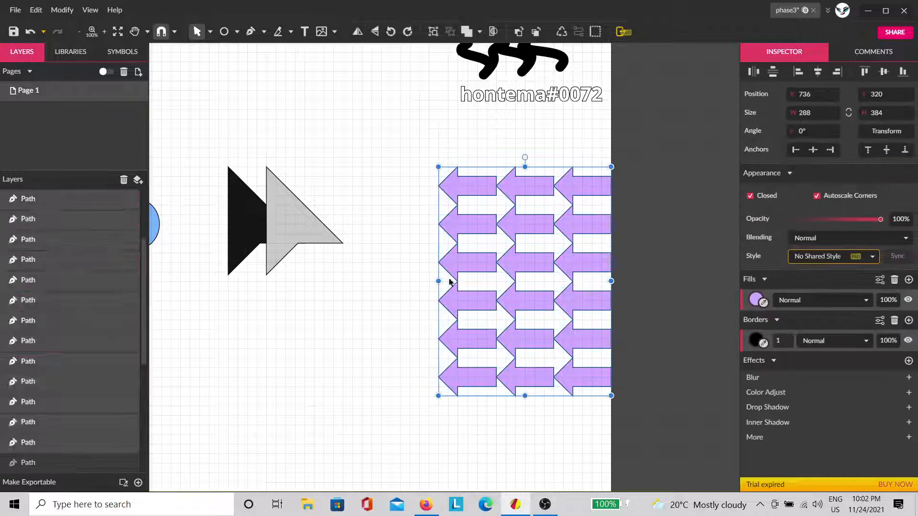
left_click_drag(477, 182, 407, 138)
scroll(411, 194, "up", 1)
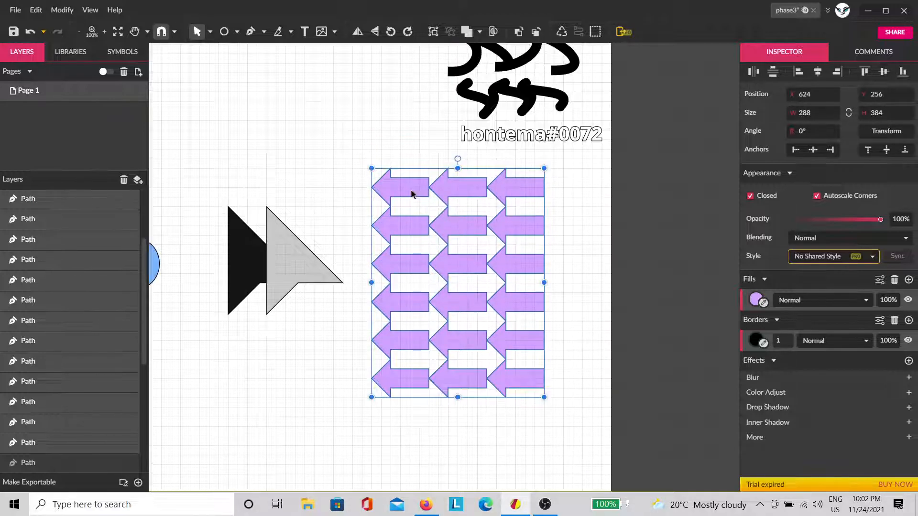
left_click(416, 149)
Draw a 288 by 384 px rectangle exactly covering the arrow pattern and send it to the back.
scroll(488, 244, "up", 2)
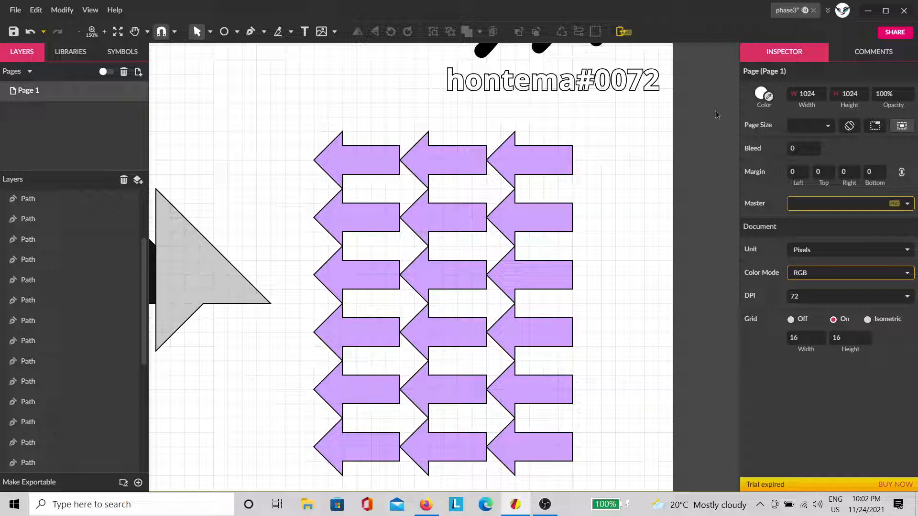
left_click(237, 31)
left_click(259, 66)
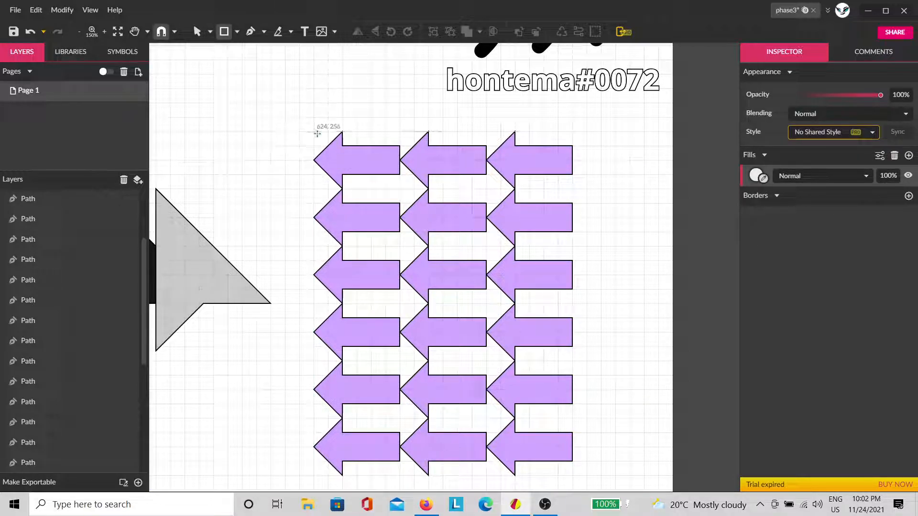
left_click_drag(313, 129, 572, 476)
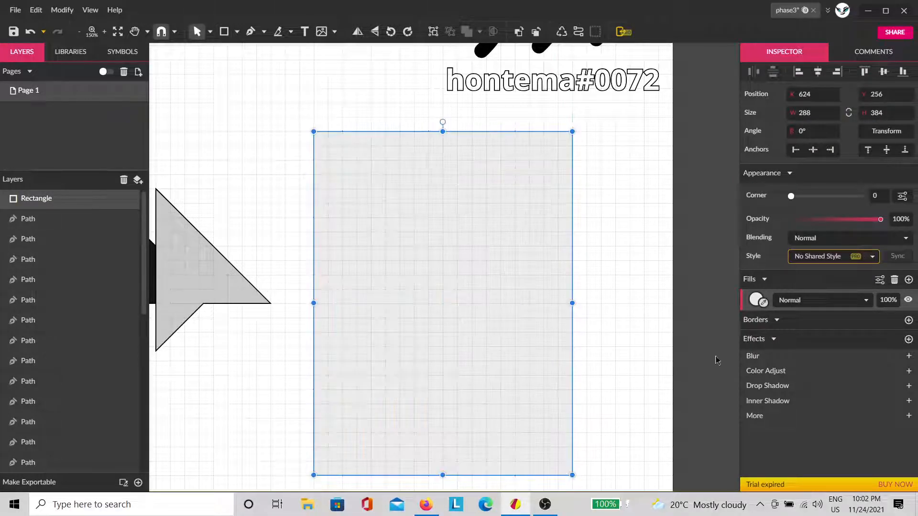
left_click(758, 304)
left_click(699, 293)
left_click(506, 312)
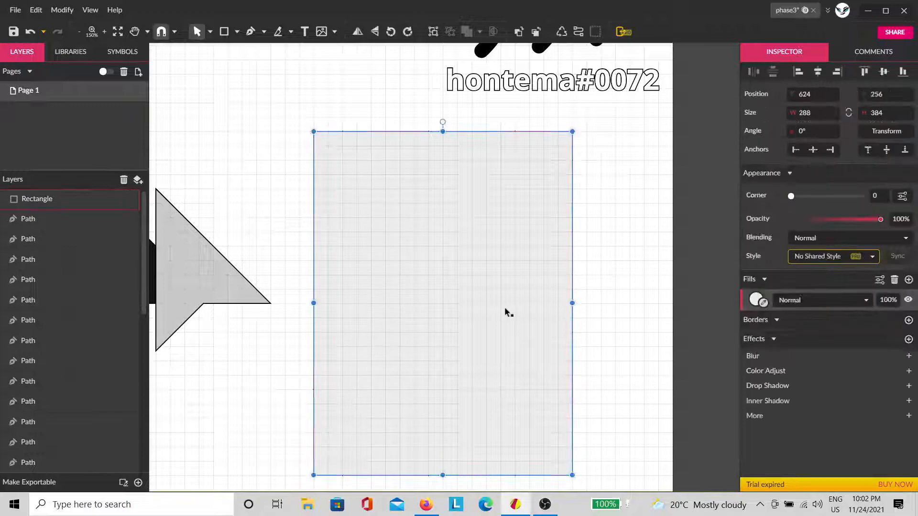
key("ctrl+shift+Down")
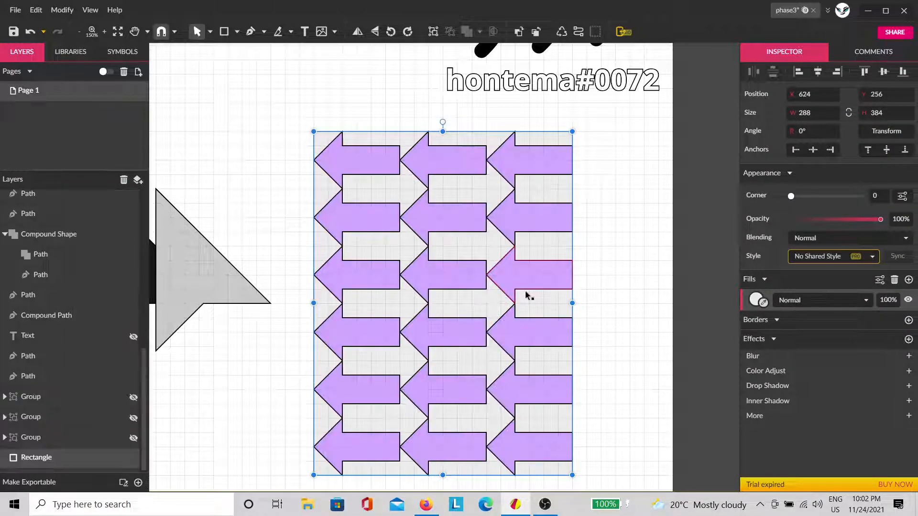
Sample the arrows' purple for the rectangle's fill and shift its hue to mint green #A3FFD1.
left_click(764, 303)
left_click(510, 220)
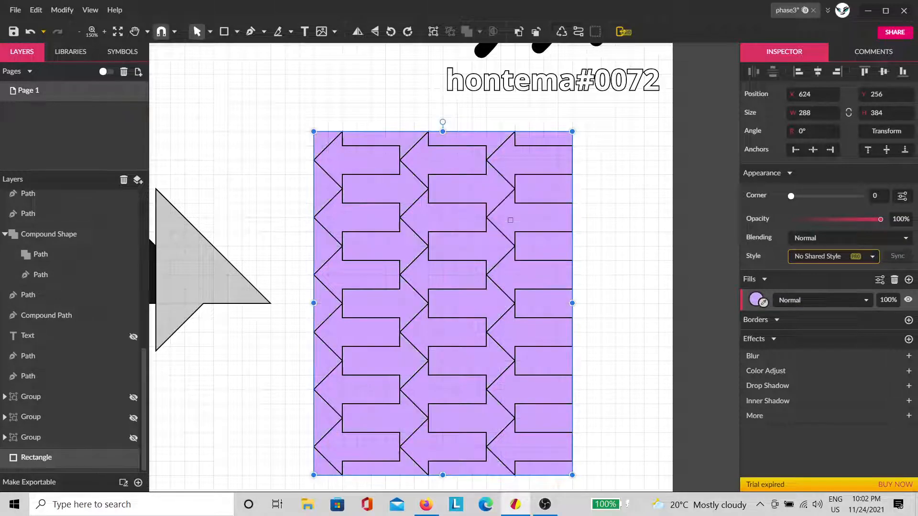
left_click(759, 301)
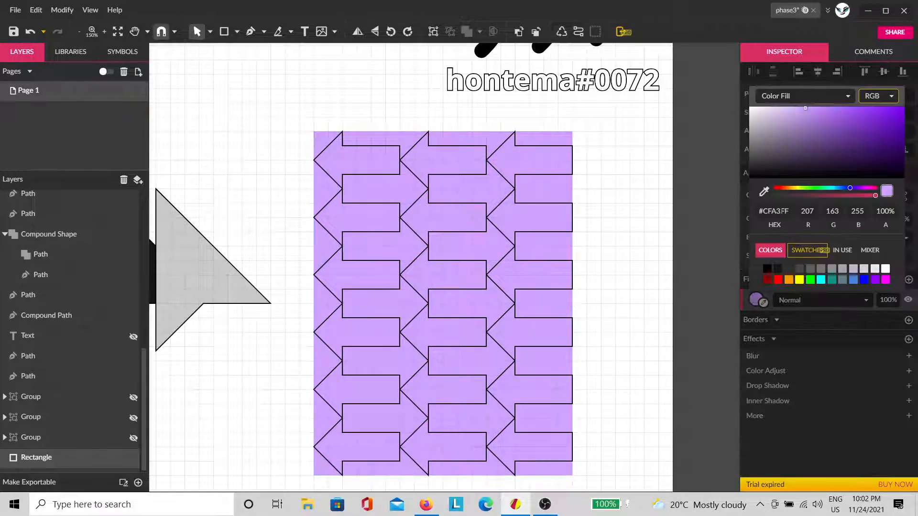
left_click(817, 189)
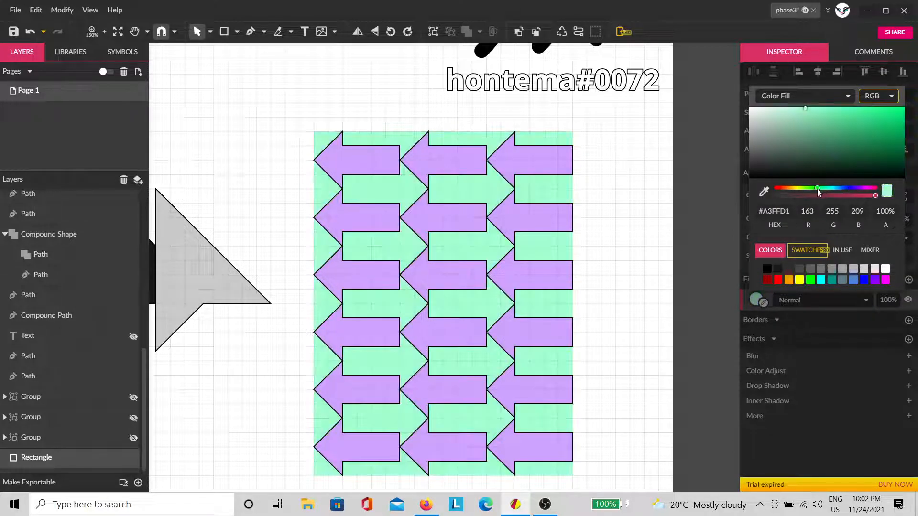
Select the mint green rectangle behind the arrow pattern and hide it.
left_click(657, 213)
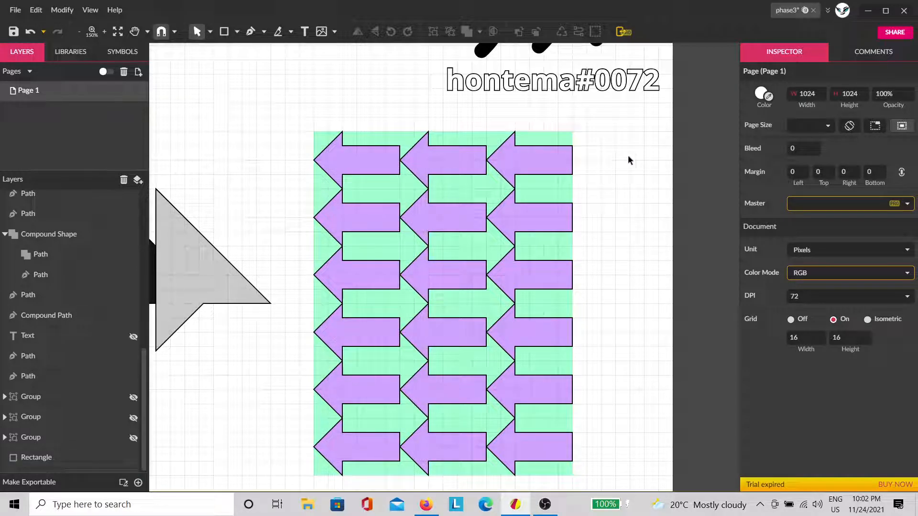
left_click(484, 189)
key("space")
left_click_drag(625, 314, 607, 276)
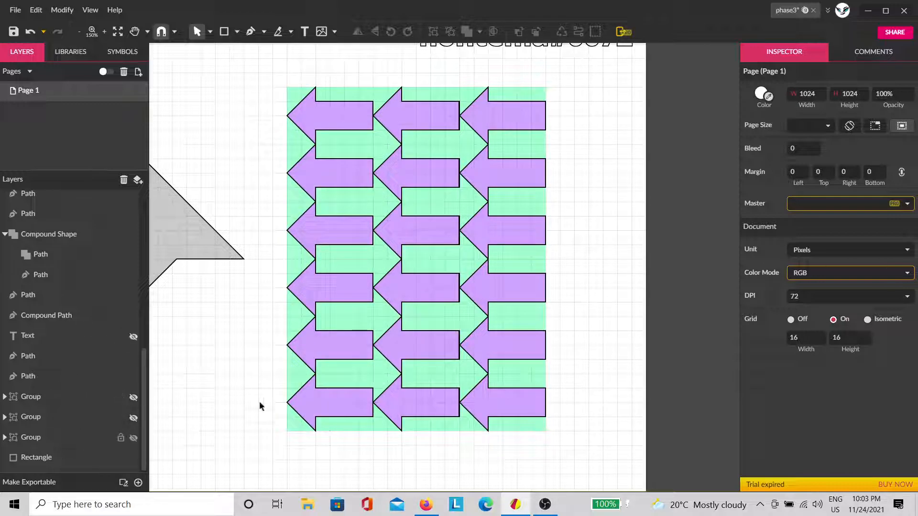
left_click(529, 264)
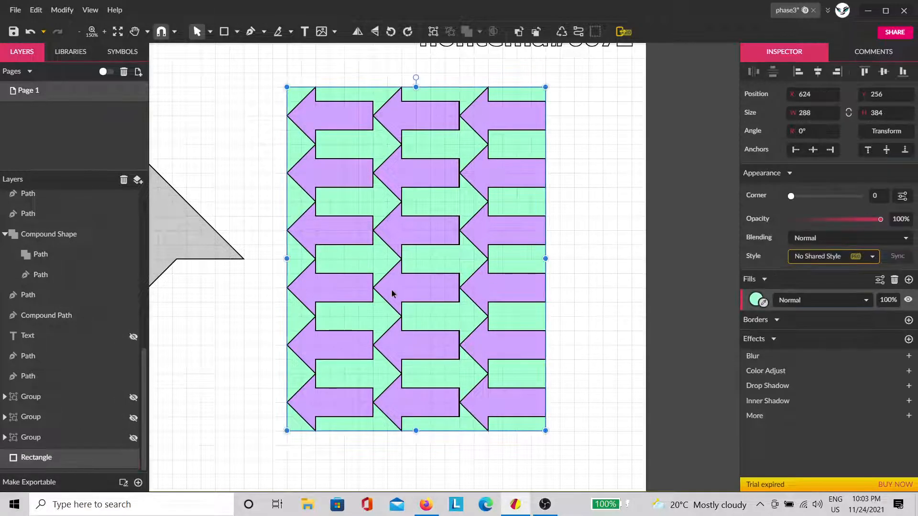
left_click(135, 459)
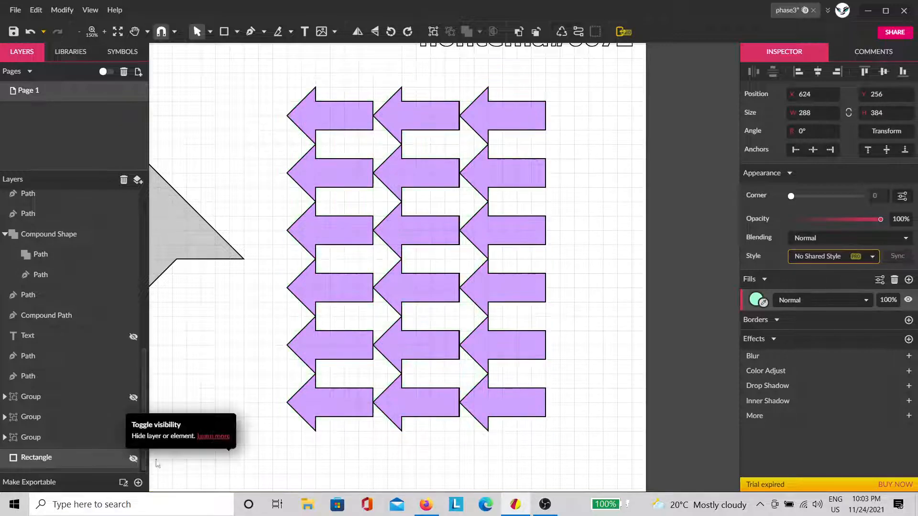
Select all the purple arrows together and set their border width to 8.
left_click_drag(580, 95, 300, 470)
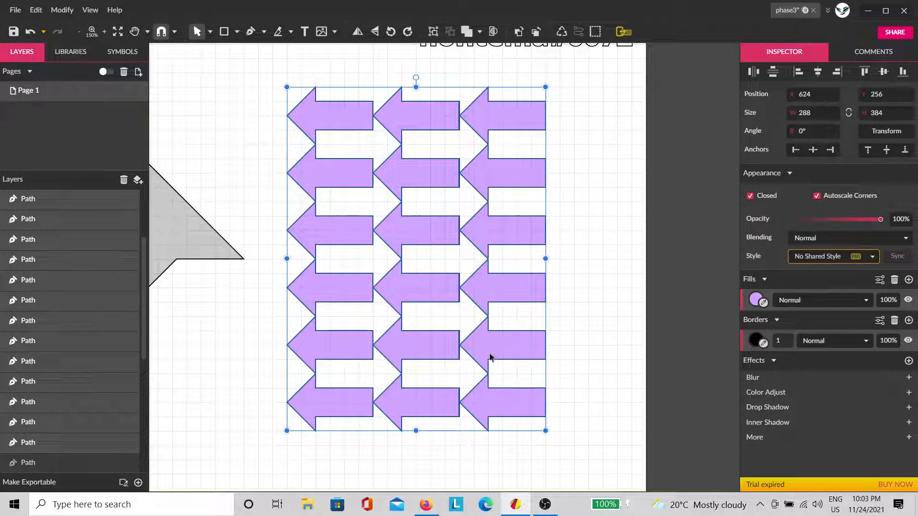
left_click_drag(780, 335, 783, 336)
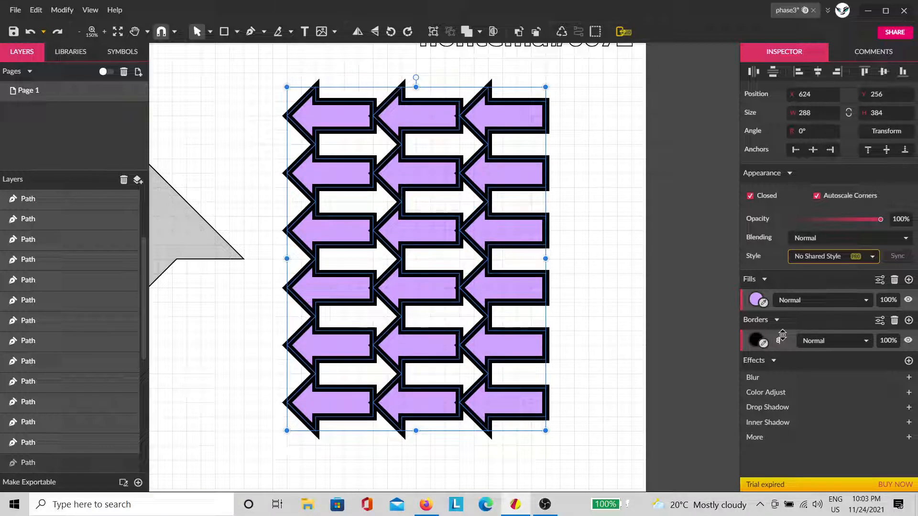
scroll(383, 186, "up", 6)
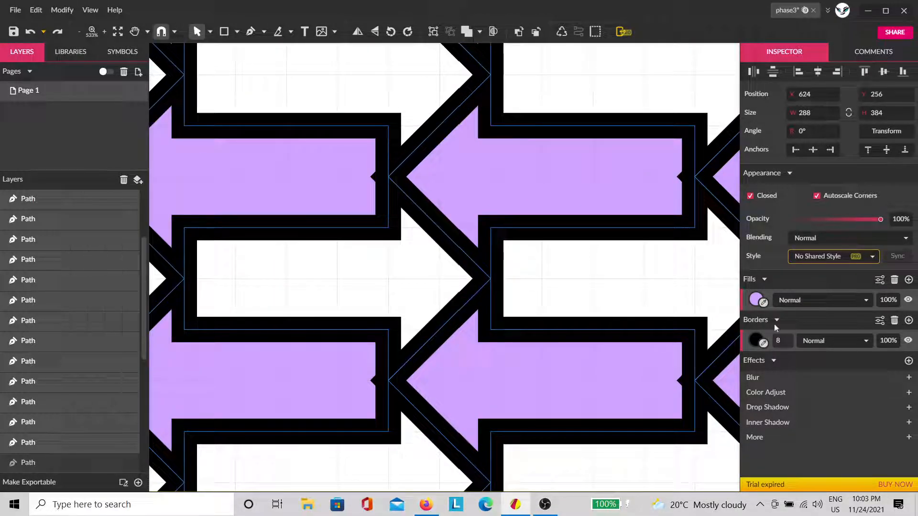
left_click_drag(773, 333, 787, 340)
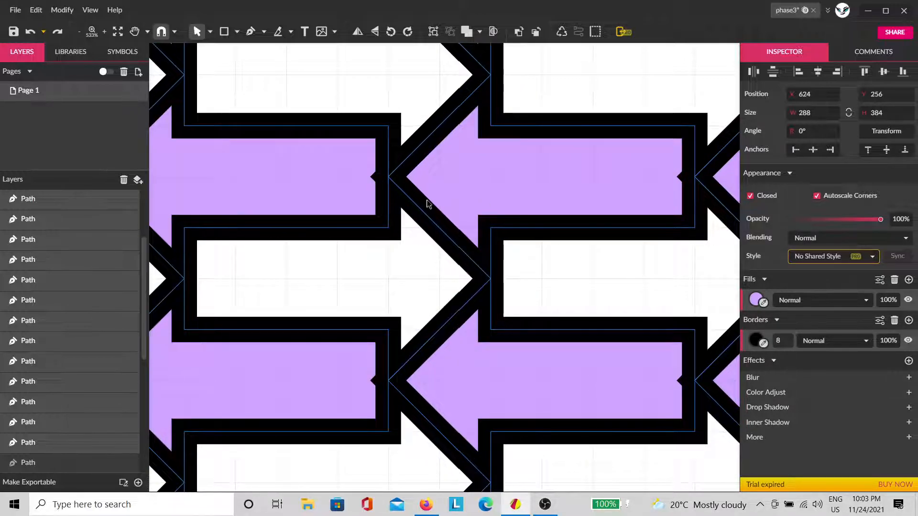
scroll(401, 245, "down", 3)
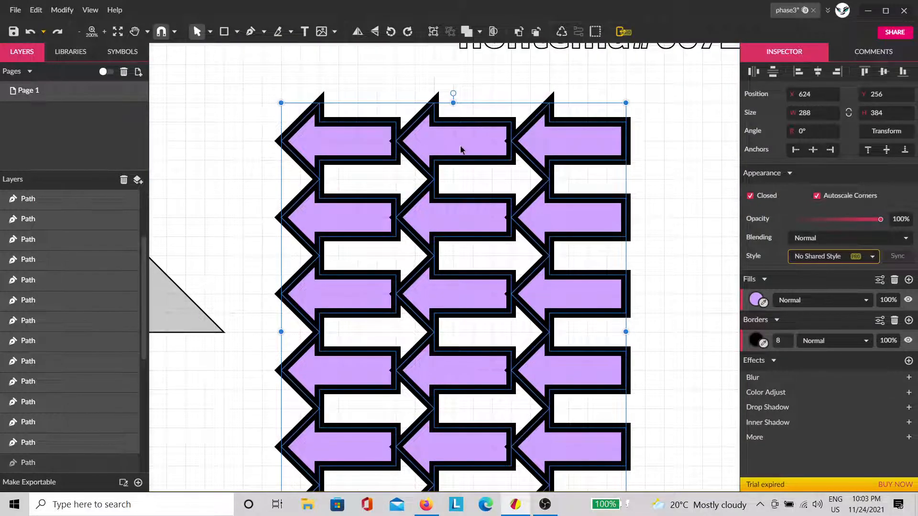
Duplicate all the purple arrows and try to rotate the copies freehand over the originals.
key("ctrl+d")
left_click_drag(455, 95, 646, 368)
left_click_drag(657, 450, 524, 348)
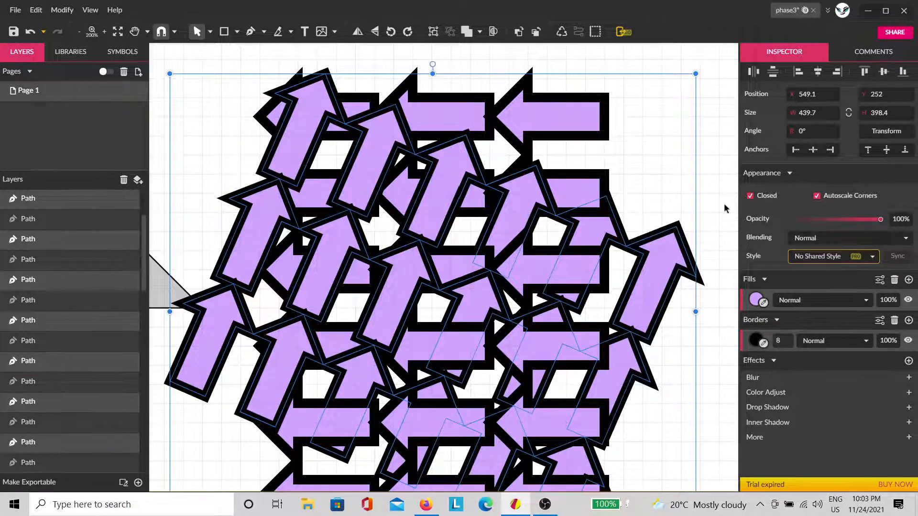
key("ctrl+z")
Turn the duplicated arrows around to point right and fit them between the originals at X 657, Y 288 px.
left_click(812, 131)
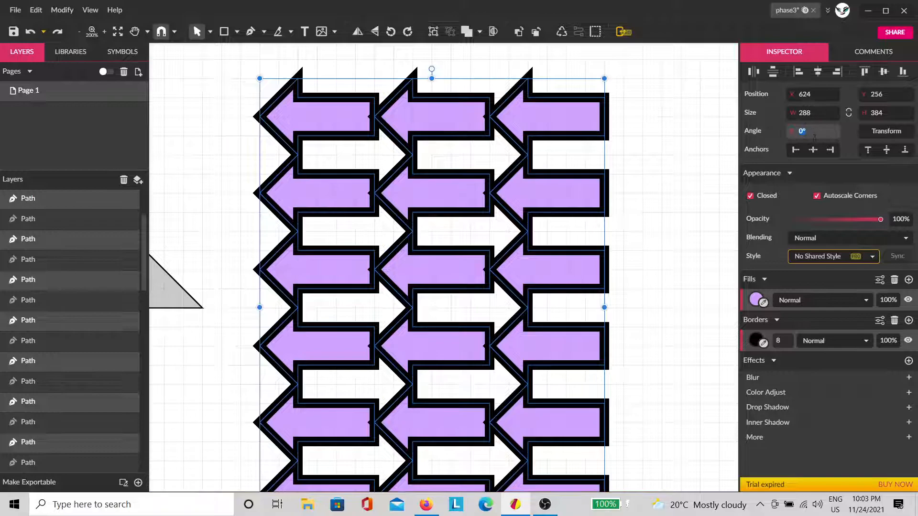
key("Return")
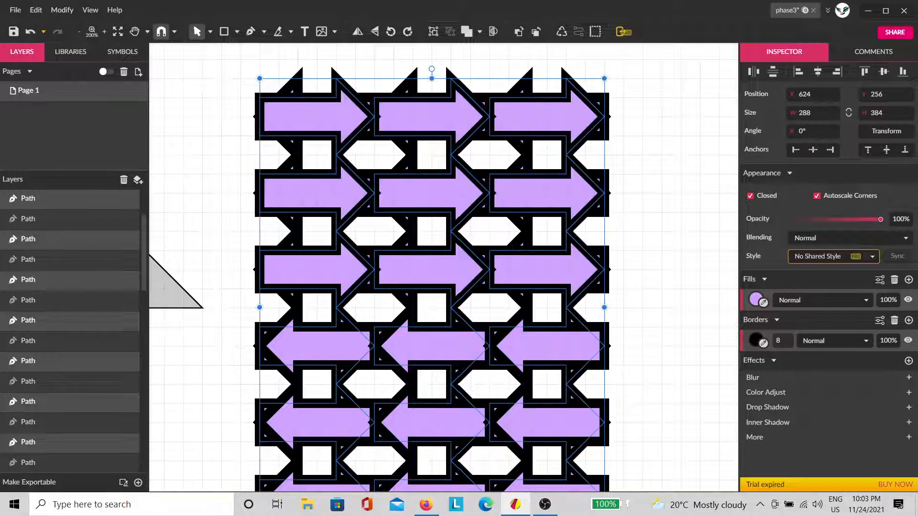
left_click_drag(562, 119, 591, 155)
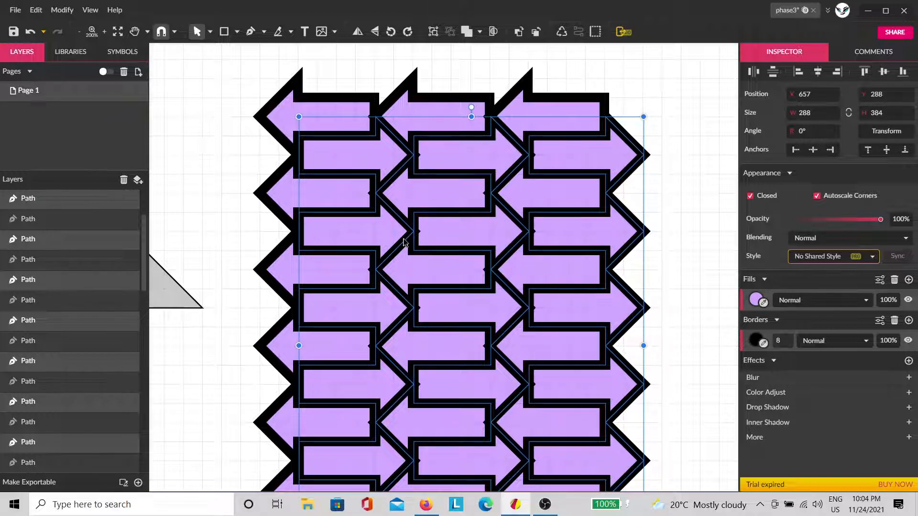
Undo the move, rotation and duplication of the right-pointing arrow copies.
right_click(361, 235)
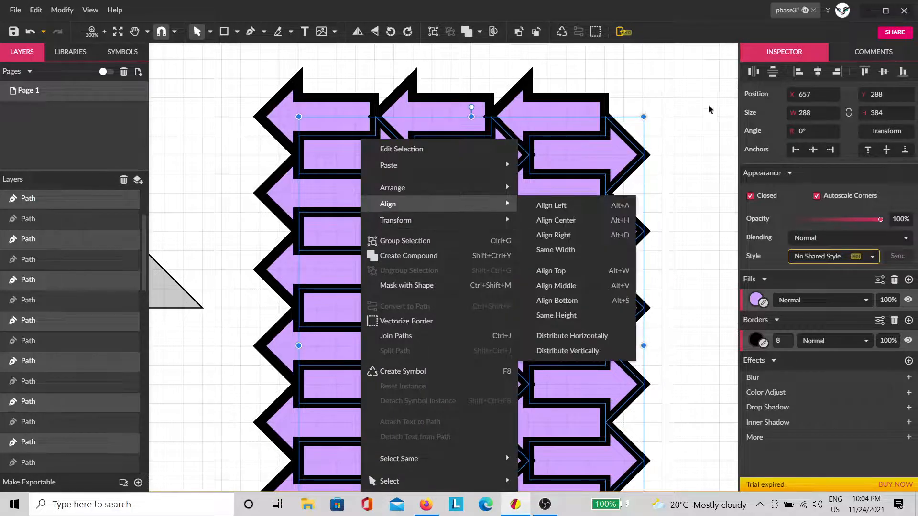
left_click(702, 133)
key("ctrl+z")
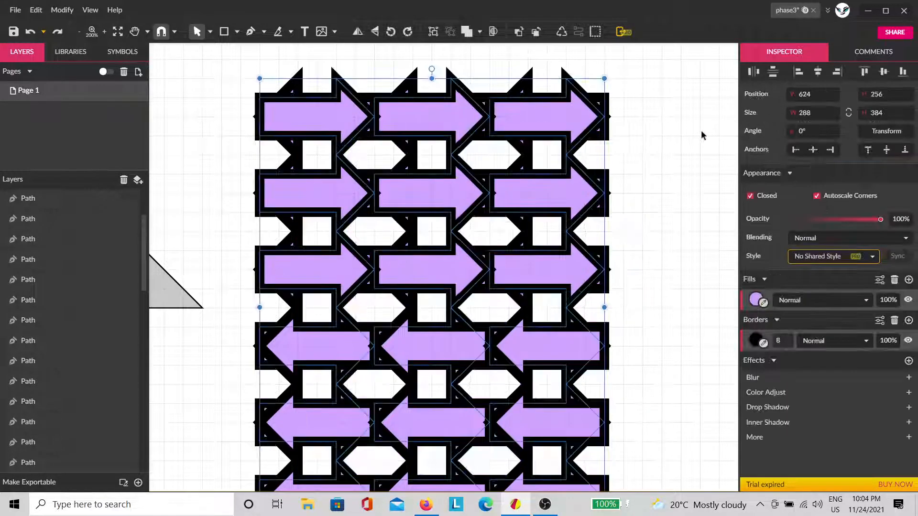
key("ctrl+shift+z")
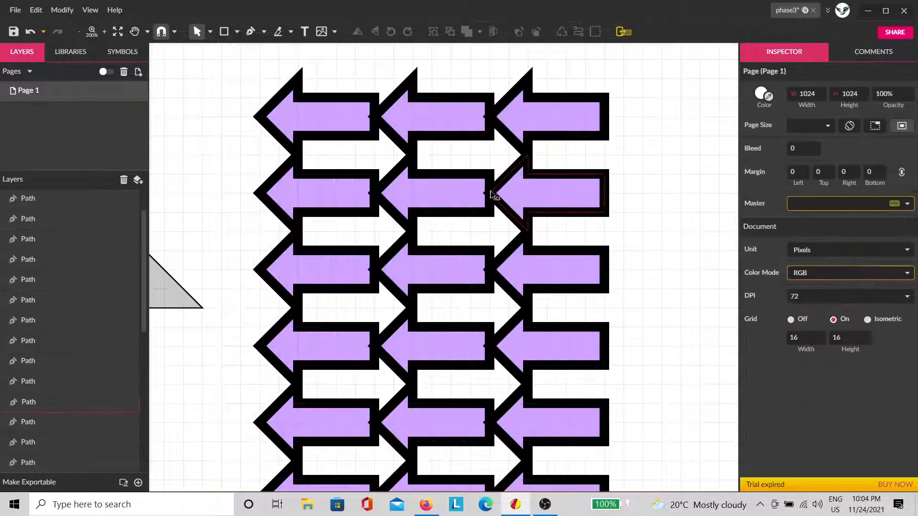
Unhide the mint green rectangle, select it together with all the arrows, and clip the arrows to its outline.
scroll(476, 203, "up", 2)
scroll(509, 211, "down", 3)
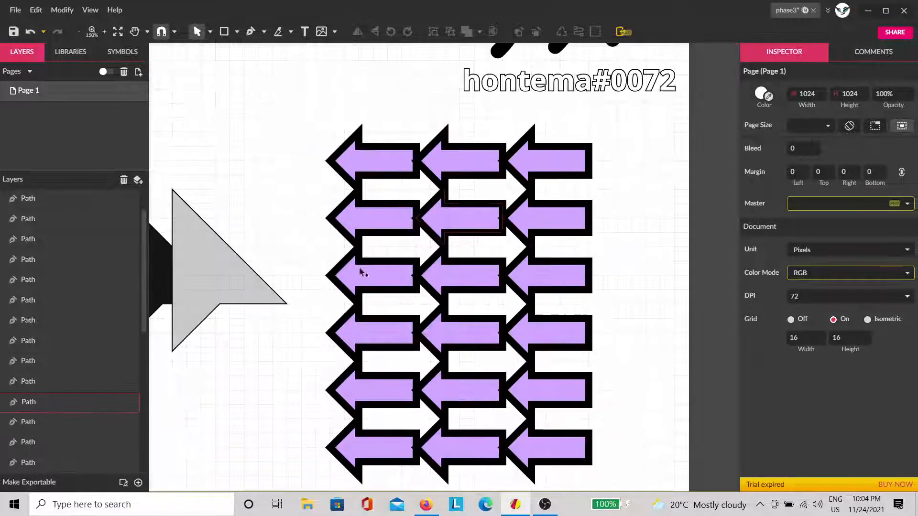
scroll(58, 322, "down", 3)
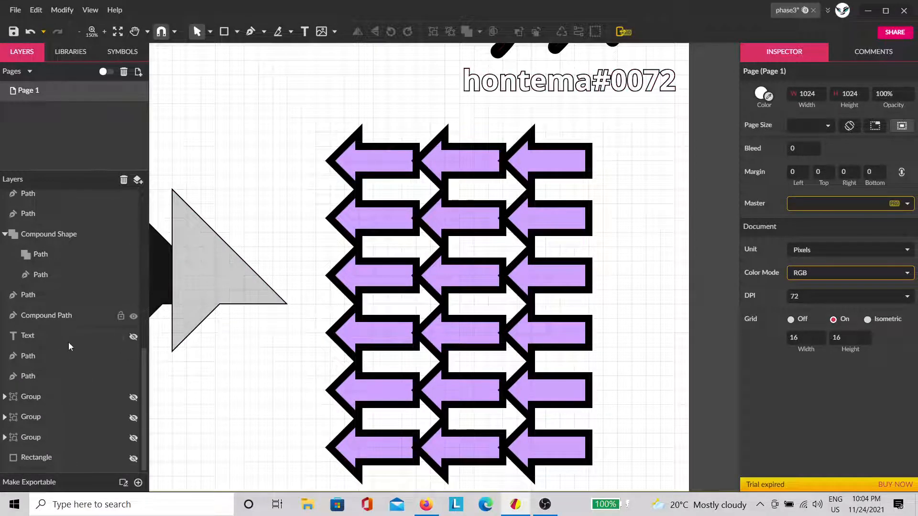
left_click(128, 459)
left_click_drag(626, 134, 318, 476)
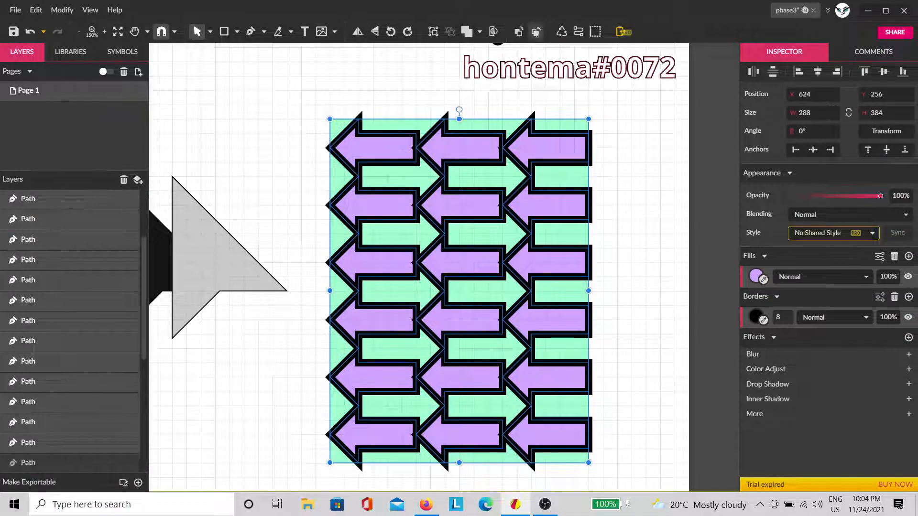
left_click(493, 32)
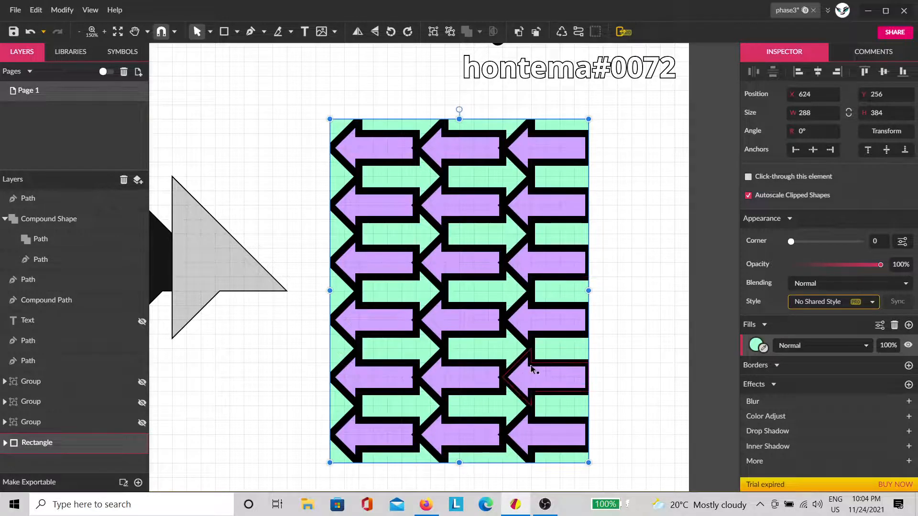
left_click(620, 306)
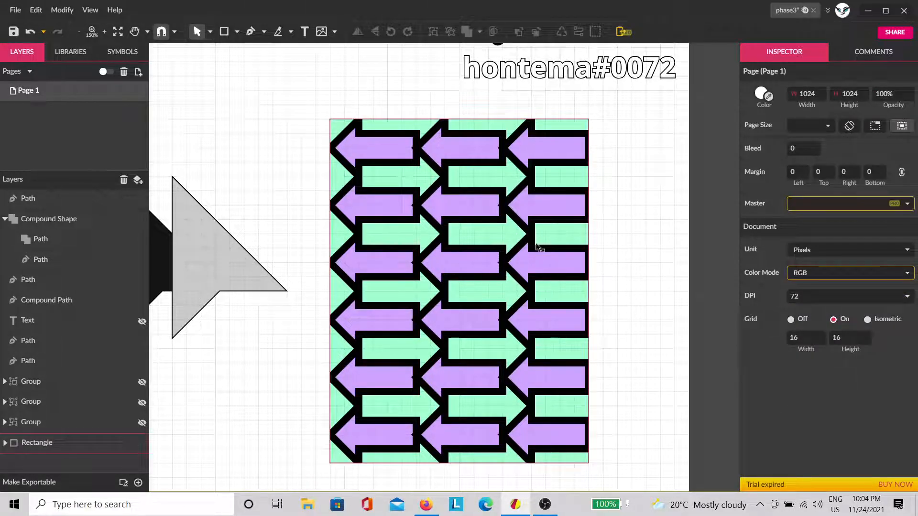
Select the black and grey arrowheads together and move them beside the blue cross shape at X 288, Y 272 px.
left_click_drag(384, 313, 448, 299)
left_click_drag(522, 301, 736, 304)
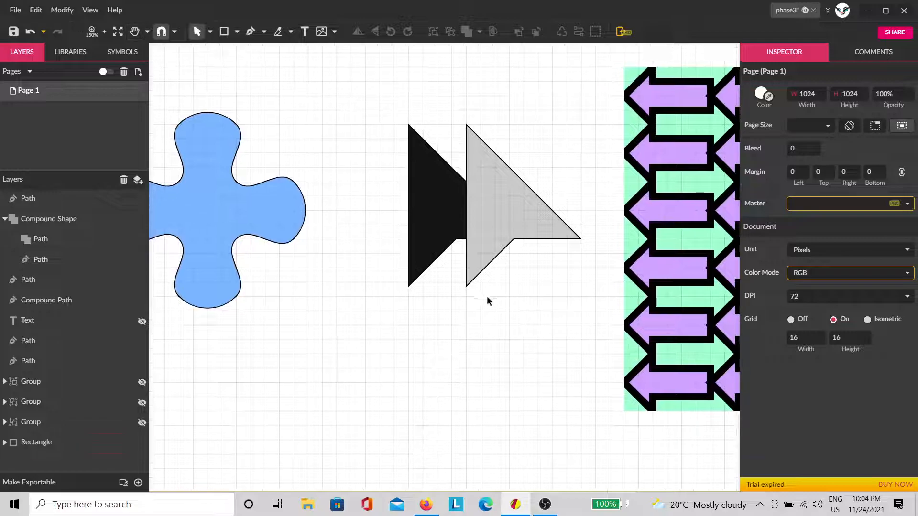
left_click_drag(360, 316, 475, 309)
left_click_drag(614, 289, 475, 151)
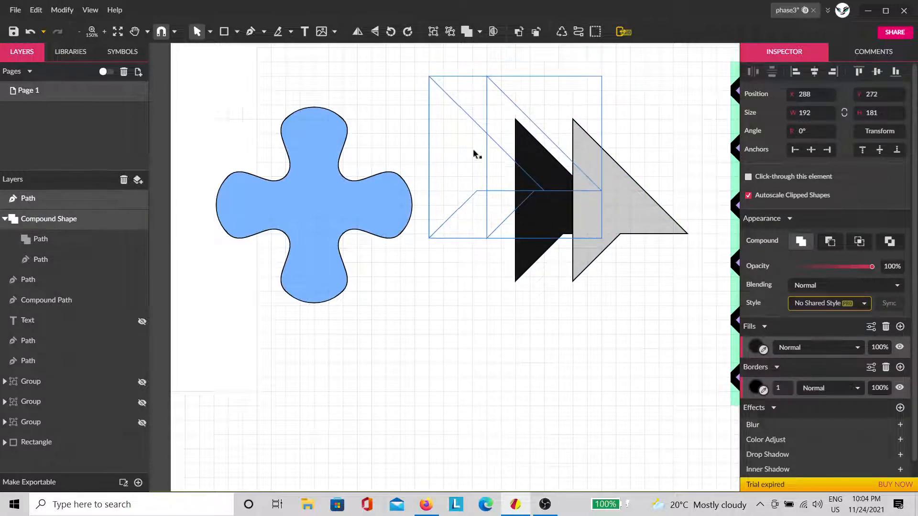
left_click(514, 312)
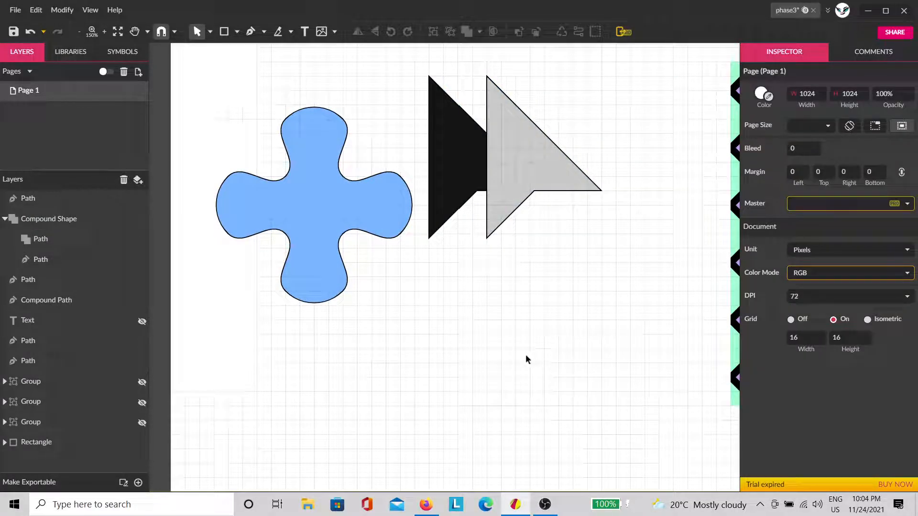
Select the clipped arrow pattern, hide it, and show it again.
left_click_drag(630, 352, 321, 367)
left_click(458, 314)
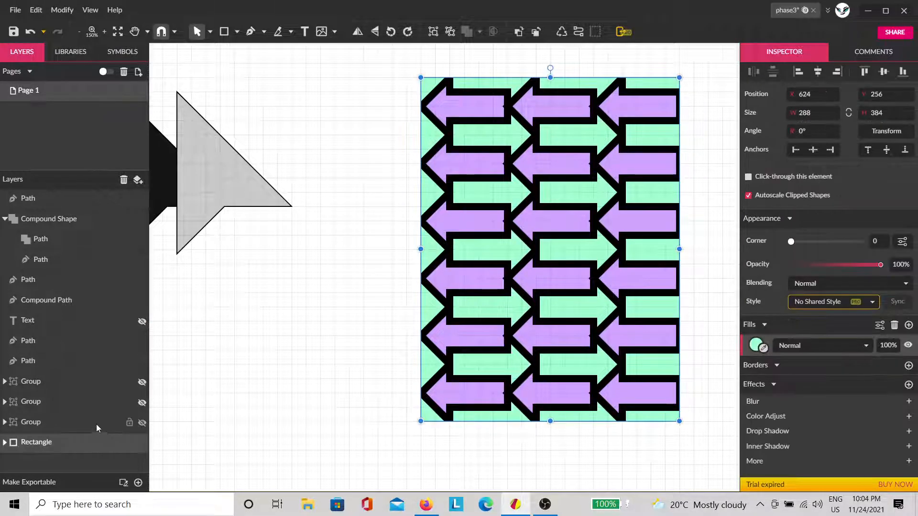
left_click(142, 443)
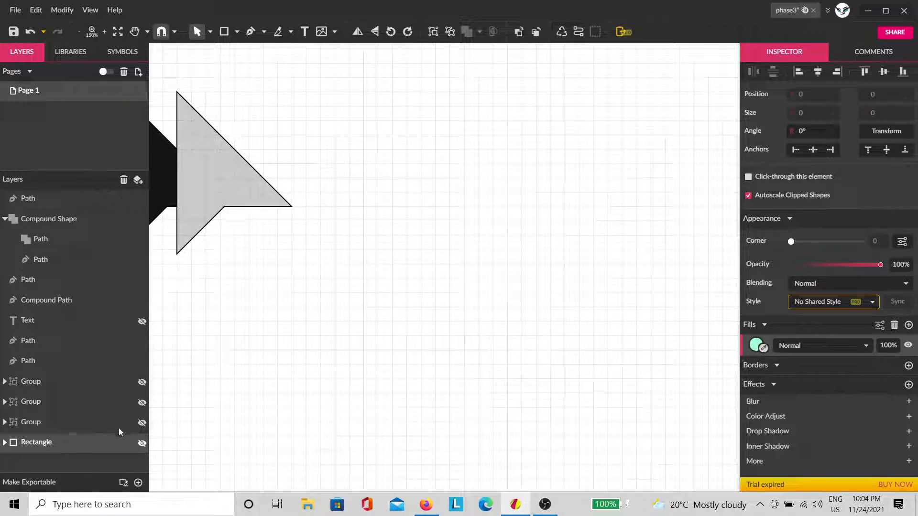
left_click(142, 443)
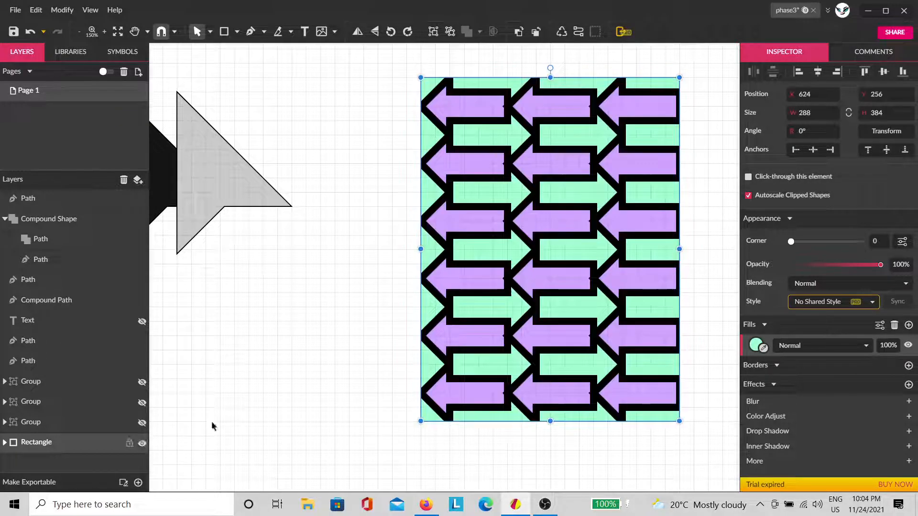
Save the phase3 document and close Gravit Designer.
left_click(347, 276)
key("space")
left_click_drag(315, 366, 414, 338)
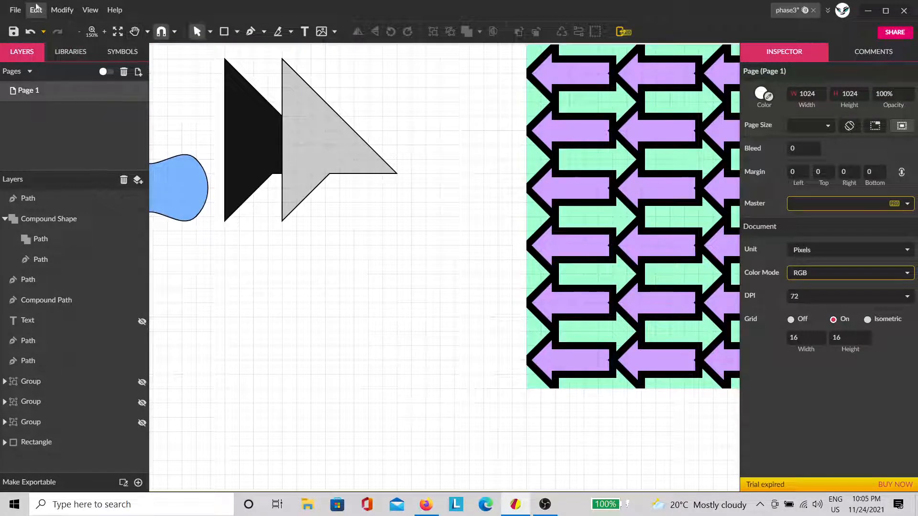
left_click(13, 31)
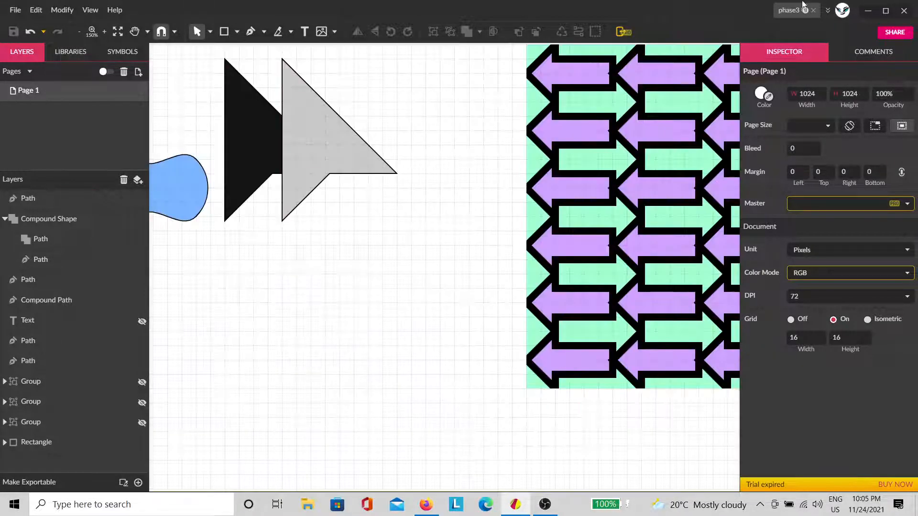
left_click(905, 11)
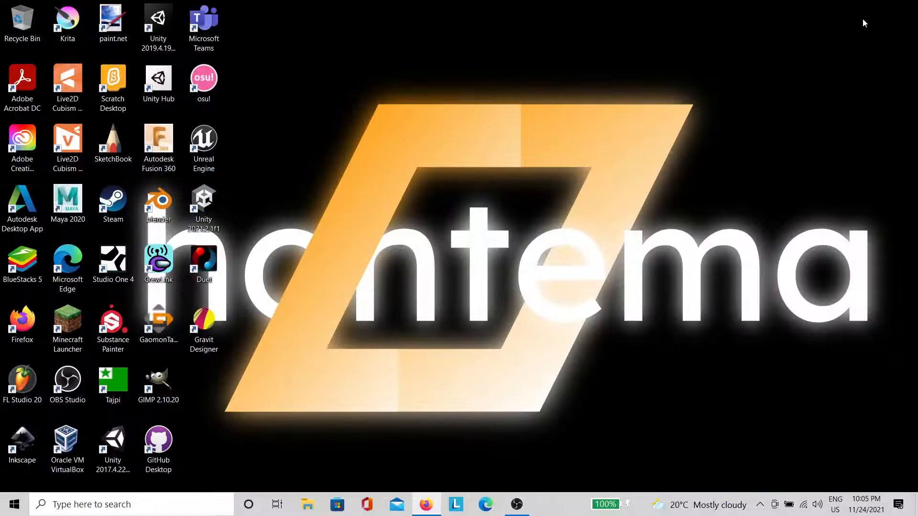
Relaunch Gravit Designer from the desktop and reopen the phase3 document.
double_click(206, 332)
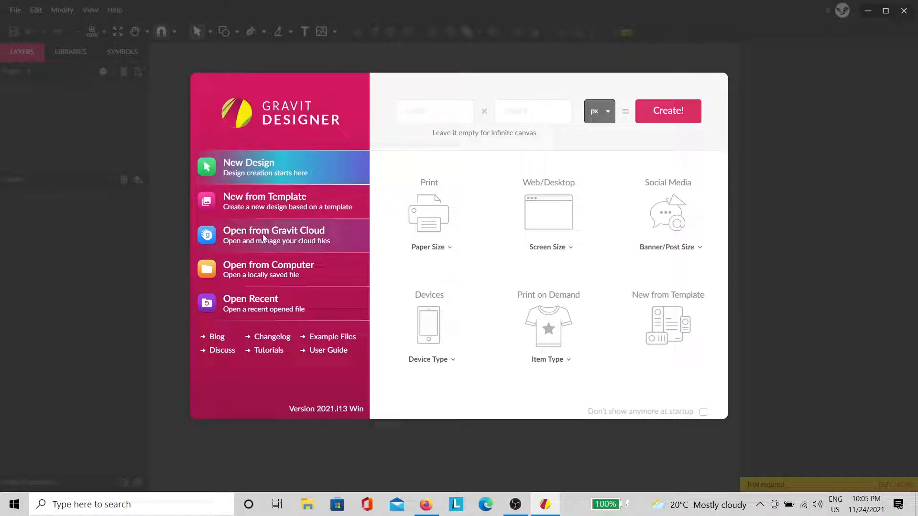
left_click(264, 238)
left_click(330, 225)
left_click(325, 202)
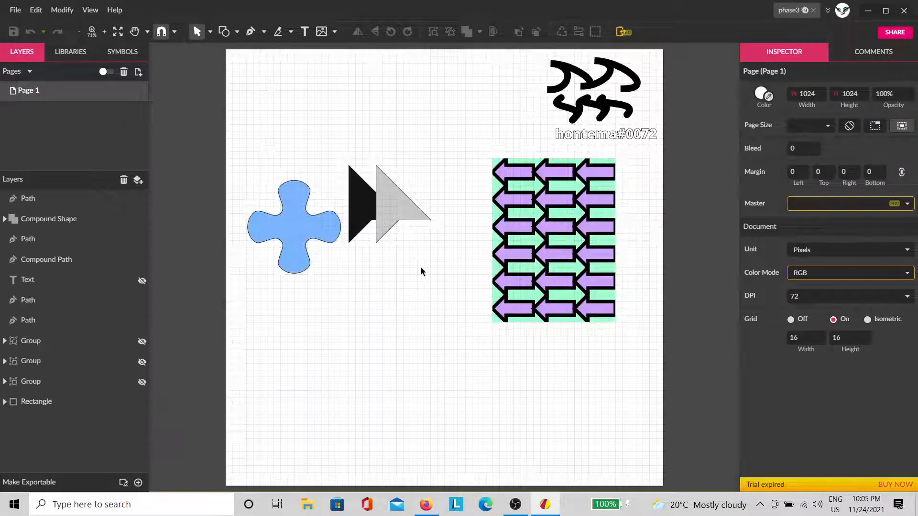
Draw a closed five-point outline with the Pen tool below the blue cross, 32 by 48 px at X 64, Y 608.
key("space")
mouse_move(396, 275)
left_mouse_down()
mouse_move(381, 277)
mouse_move(371, 236)
mouse_move(307, 295)
mouse_move(330, 365)
mouse_move(486, 444)
mouse_move(609, 329)
mouse_move(572, 268)
mouse_move(382, 344)
mouse_move(486, 240)
mouse_move(512, 282)
mouse_move(408, 261)
left_mouse_up()
scroll(394, 257, "up", 3)
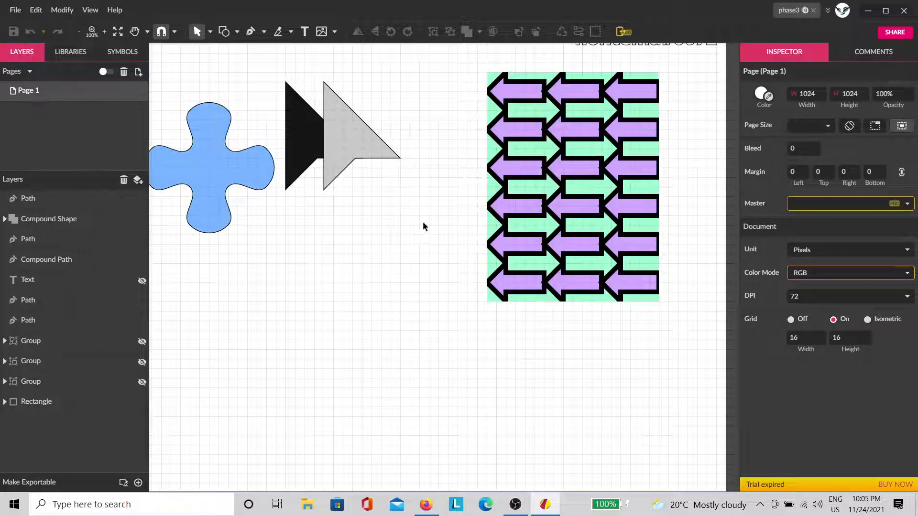
key("space")
left_click_drag(389, 301, 428, 260)
scroll(246, 240, "up", 4)
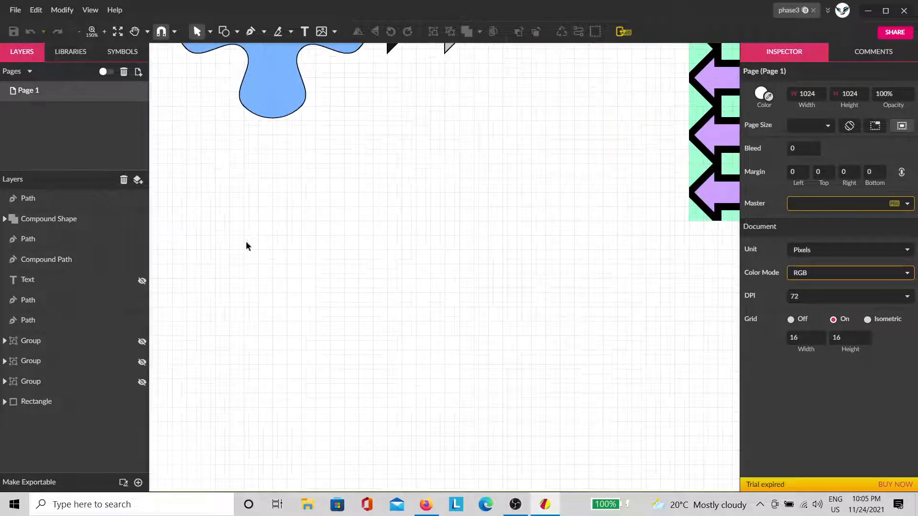
key("space")
left_click_drag(293, 240, 440, 291)
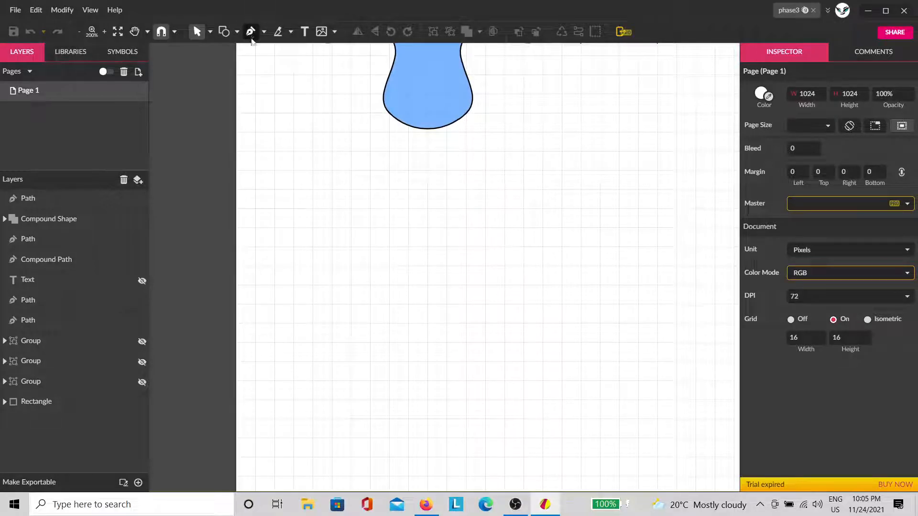
left_click(250, 31)
left_click(332, 230)
left_click(313, 248)
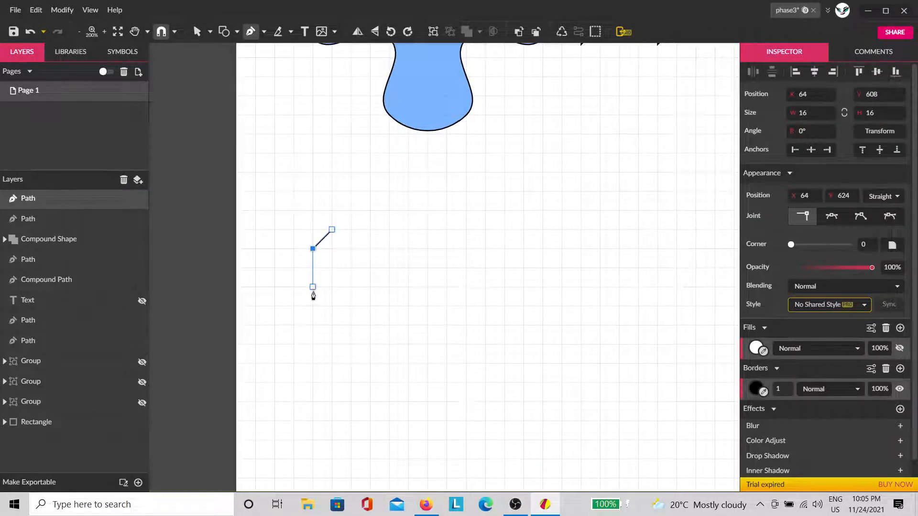
left_click(351, 269)
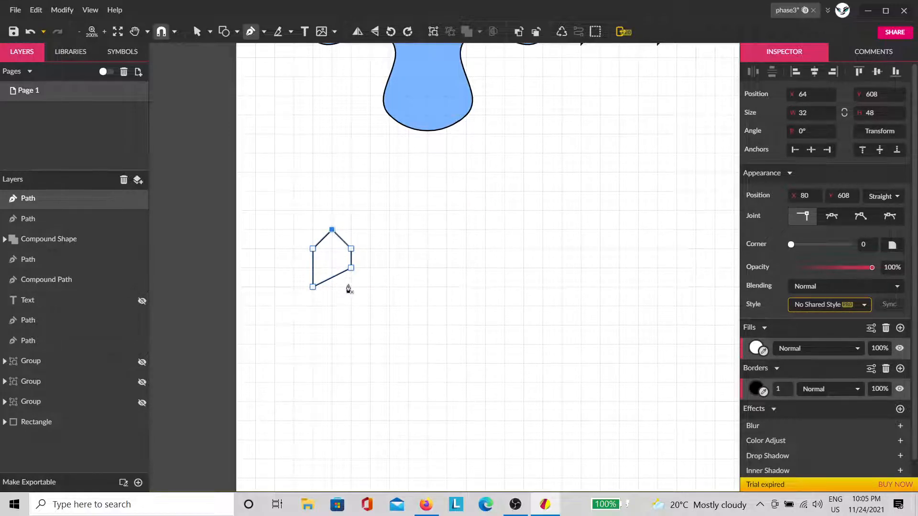
key("Escape")
Move the outline's lower-left corner point down to Y 672 so its slanted bottom edge gets steeper.
left_click_drag(314, 287, 313, 306)
scroll(341, 300, "up", 1)
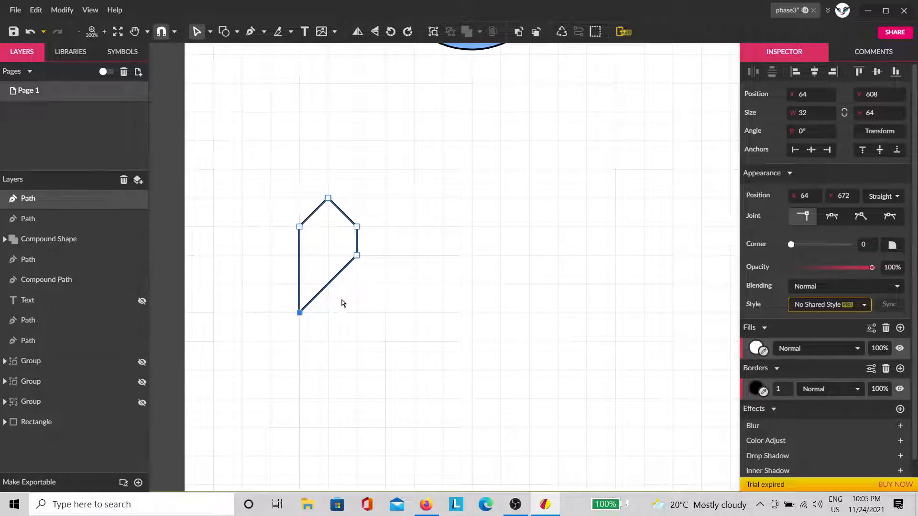
key("Escape")
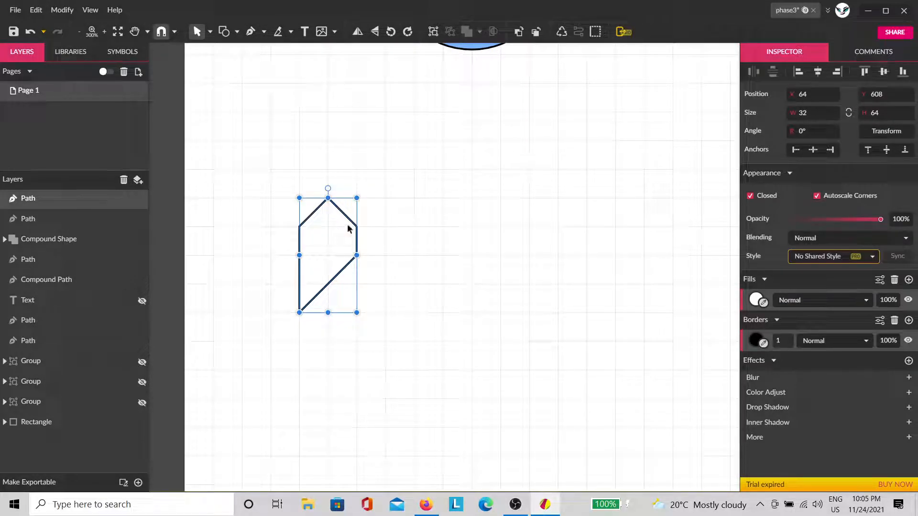
Duplicate the outline, rotate the copy 180° to complete an elongated hexagon 96 px high, and set both borders to 8.
key("ctrl+d")
left_click_drag(328, 189, 328, 382)
left_click(445, 240)
left_click_drag(435, 214, 296, 356)
left_click_drag(781, 340, 782, 336)
Duplicate both hexagon halves to X 96 and repeat the copy until a row of seven spans 224 px.
left_click(413, 276)
left_click_drag(389, 221, 301, 340)
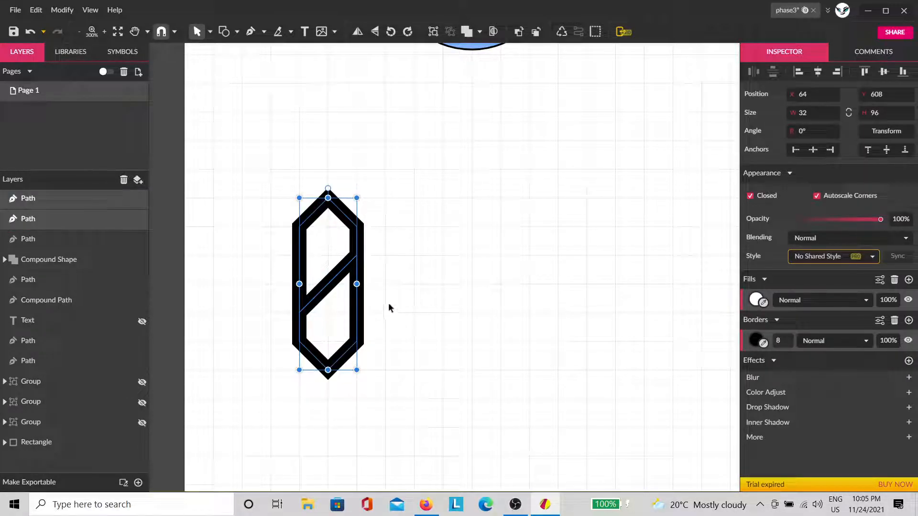
key("ctrl+d")
left_click_drag(328, 286, 386, 285)
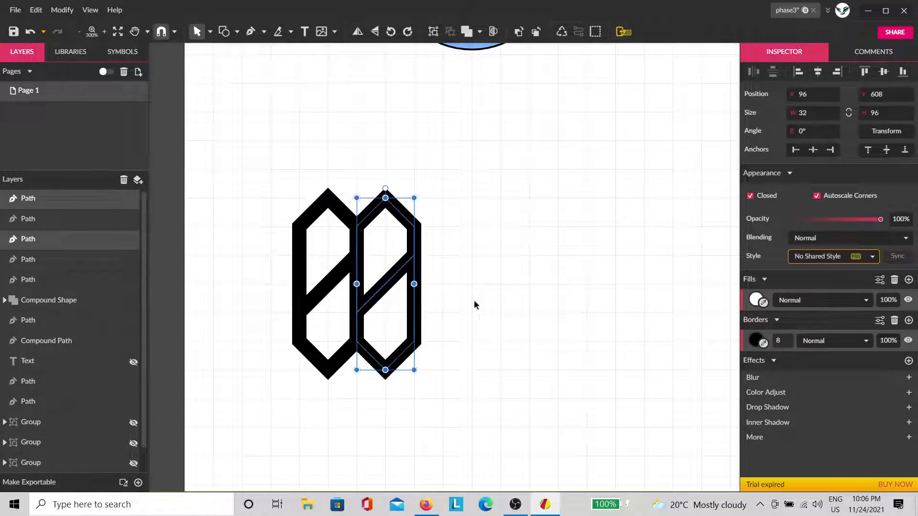
key("ctrl+d")
key("ctrl+d")
key("ctrl+d")
key("ctrl+d")
key("ctrl+d")
left_click_drag(584, 416, 516, 371)
left_click(629, 369)
Copy the row to X 48, Y 688 so it interlocks below the first, and extend it with an eighth hexagon.
left_click_drag(669, 381, 193, 124)
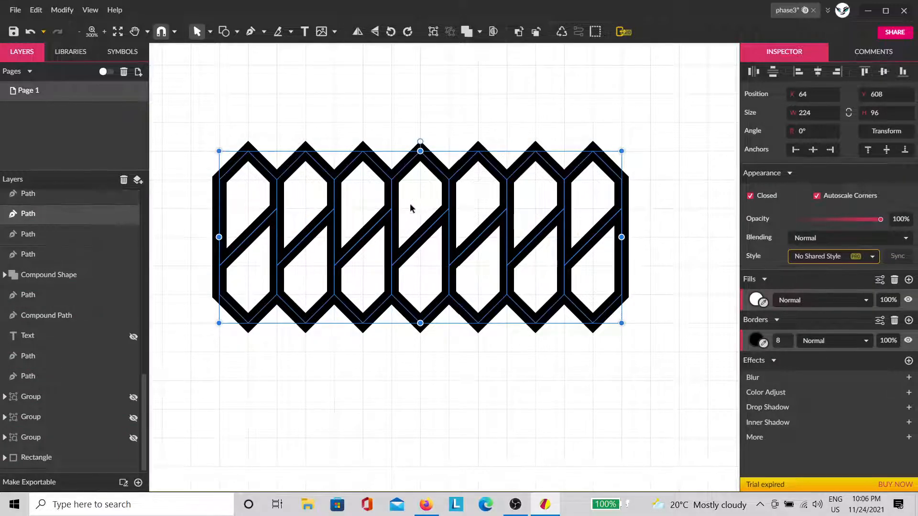
left_click_drag(413, 189, 385, 333)
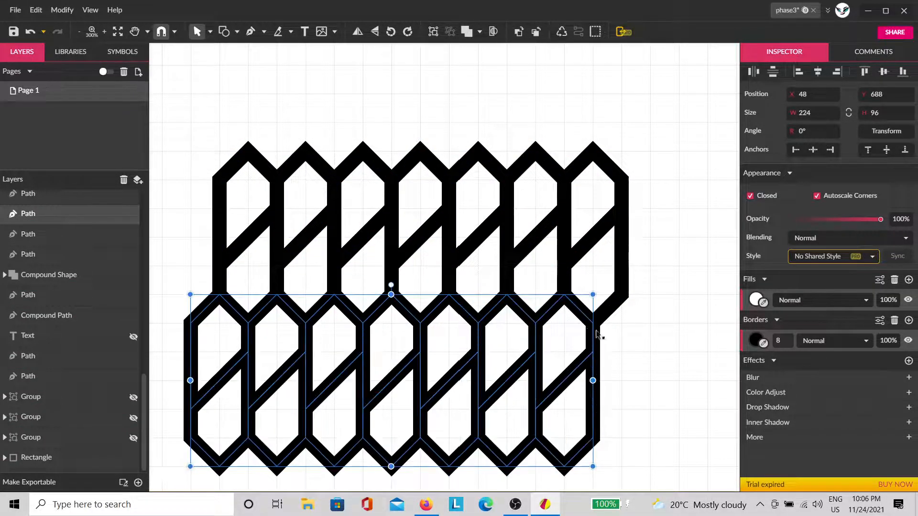
left_click(626, 412)
left_click_drag(625, 411, 611, 352)
left_click(668, 277)
scroll(665, 274, "down", 3)
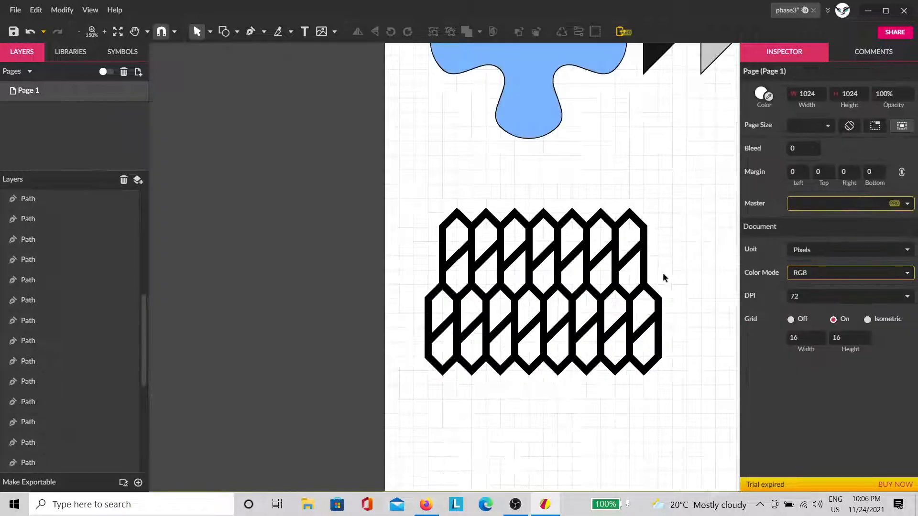
Select the upper halves of the seven-hexagon row and fill them with light red #FF4E4E.
left_click_drag(697, 342, 581, 267)
left_click_drag(583, 136, 293, 156)
left_click(763, 303)
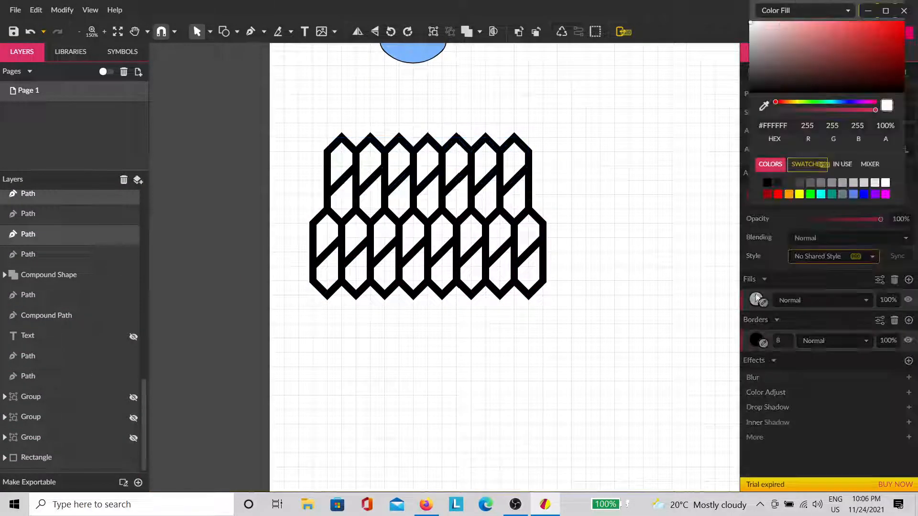
left_click(797, 39)
left_click_drag(797, 38, 839, 39)
left_click_drag(847, 90, 858, 14)
left_click(627, 164)
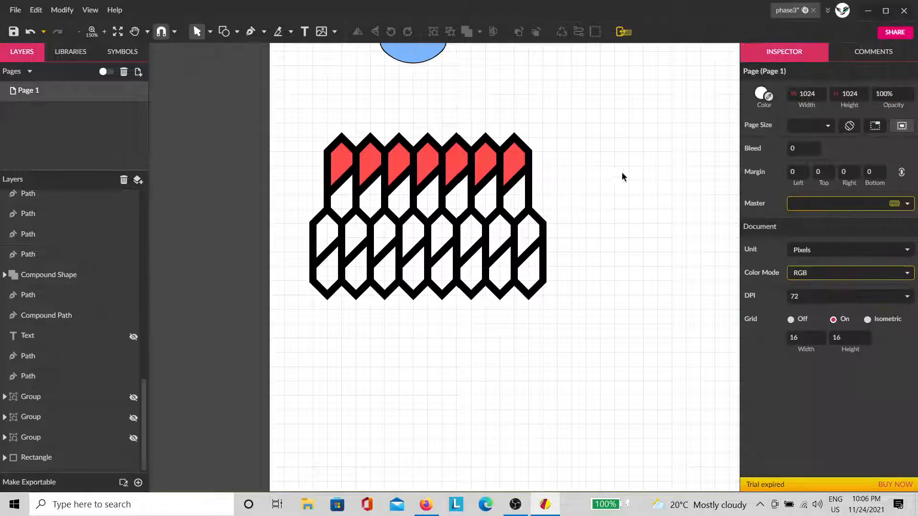
Select all pieces of the eight-hexagon row and fill them with the red sampled from the row above.
left_click_drag(570, 222, 276, 233)
left_click_drag(580, 238, 245, 234)
left_click(763, 302)
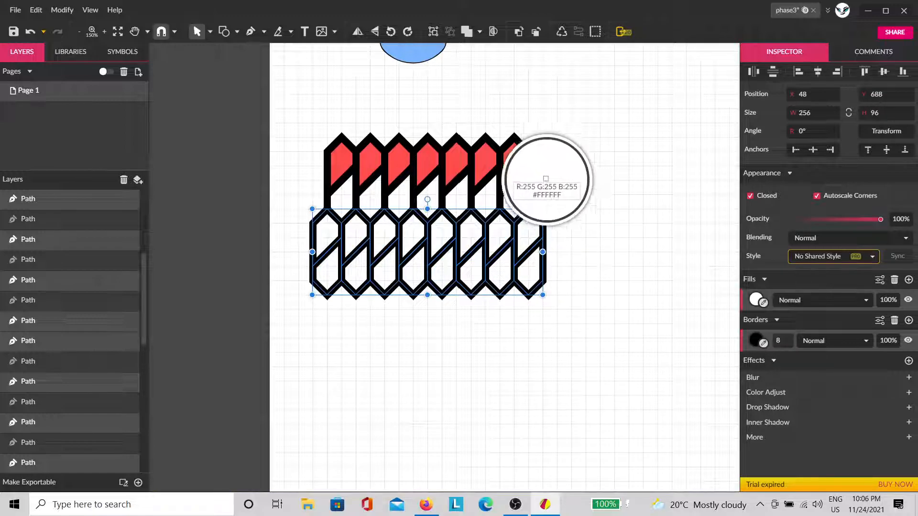
left_click(512, 160)
left_click(615, 177)
Change the fill of the eight-hexagon row's lower halves to blue-violet by shifting the hue.
left_click_drag(597, 297, 293, 305)
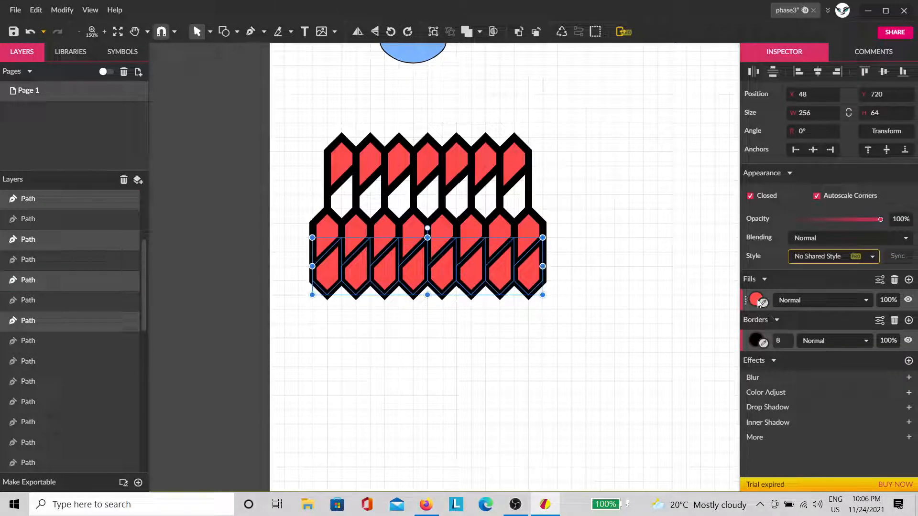
left_click(756, 300)
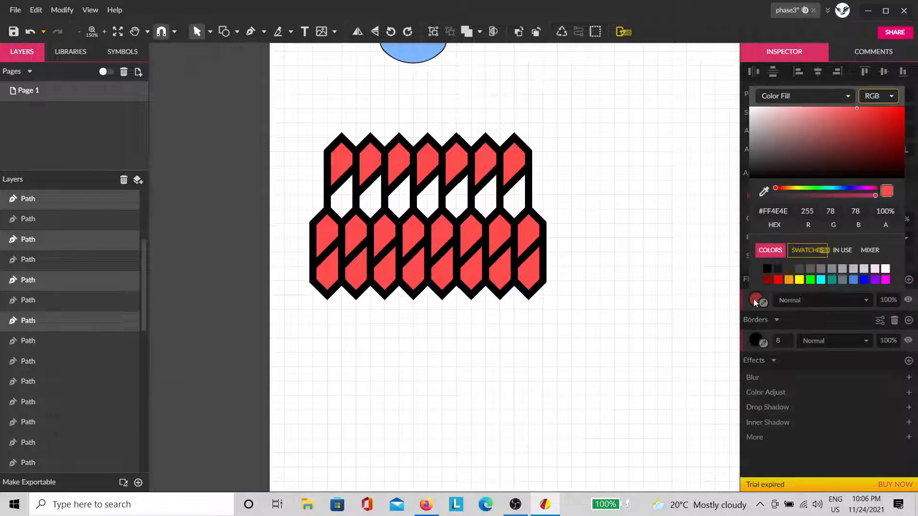
left_click(846, 189)
left_click(557, 219)
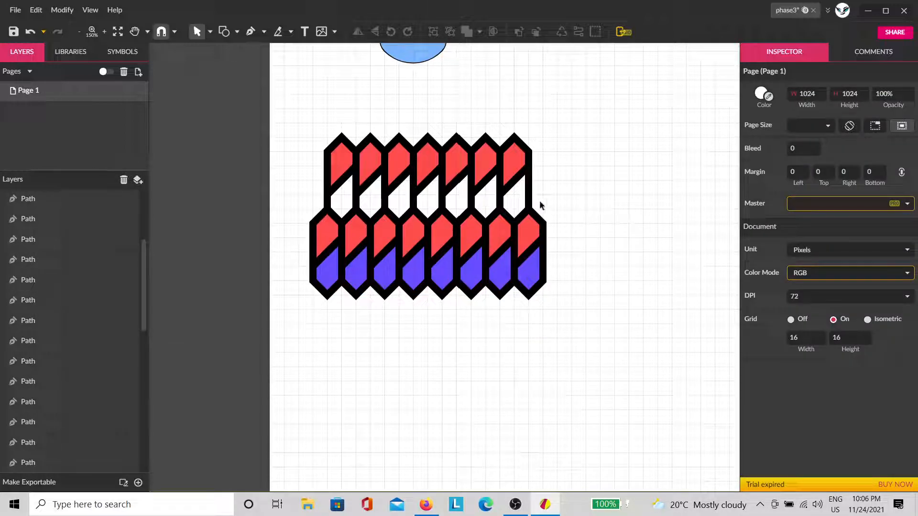
Fill the white lower halves of the seven-hexagon row with the blue-violet sampled from the row below.
left_click_drag(544, 198, 256, 201)
left_click(764, 303)
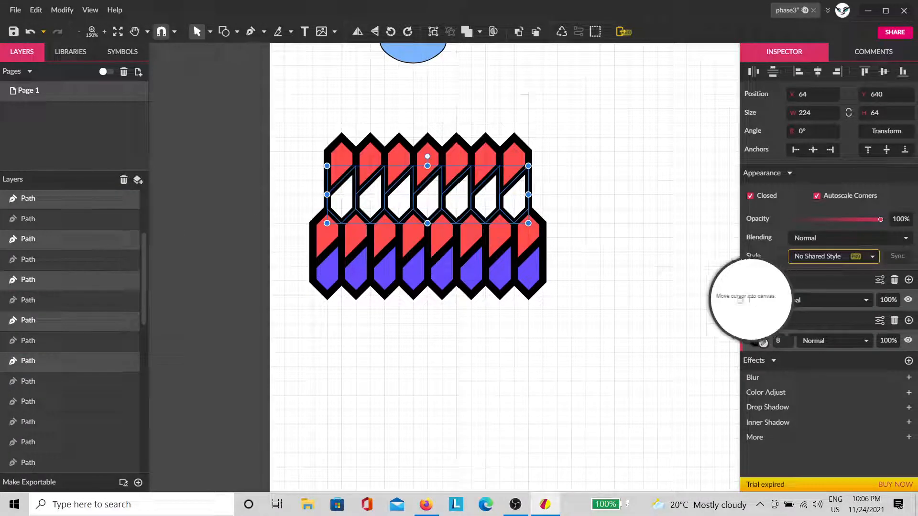
left_click(526, 273)
left_click(614, 246)
Select both coloured rows and duplicate them directly below at X 48, Y 768 to make four interlocking rows.
left_click_drag(626, 156, 172, 304)
left_click_drag(395, 192, 404, 337)
scroll(509, 297, "down", 2)
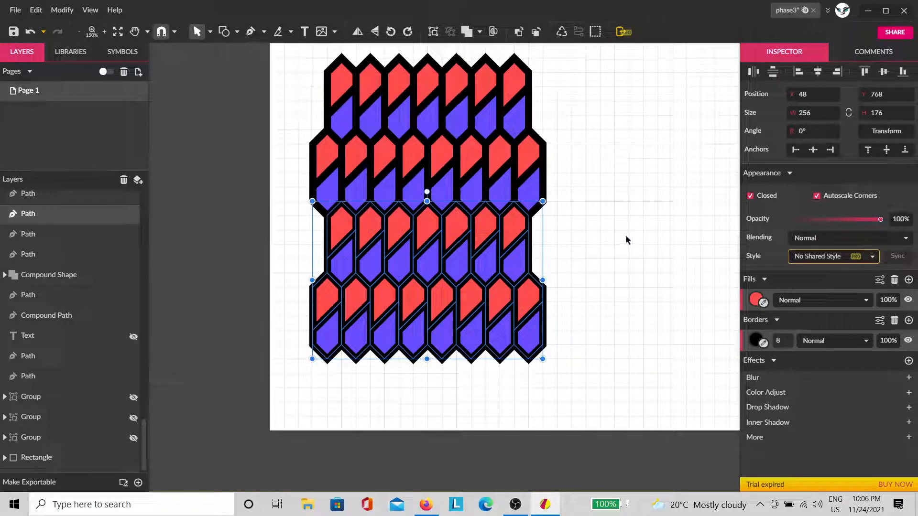
left_click(629, 259)
scroll(611, 312, "up", 2)
scroll(611, 312, "right", 1)
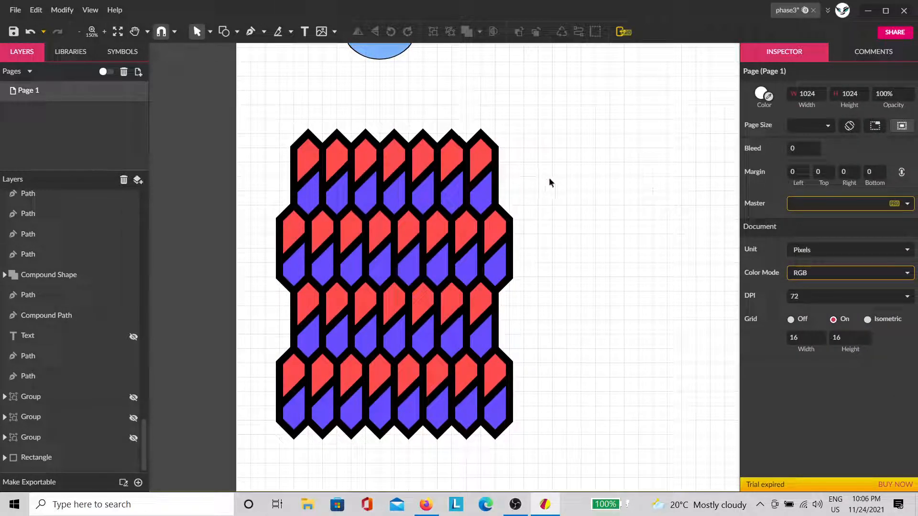
Select all four hexagon rows and stretch the pattern to 368 px wide by 336 px high.
left_click_drag(609, 117, 222, 458)
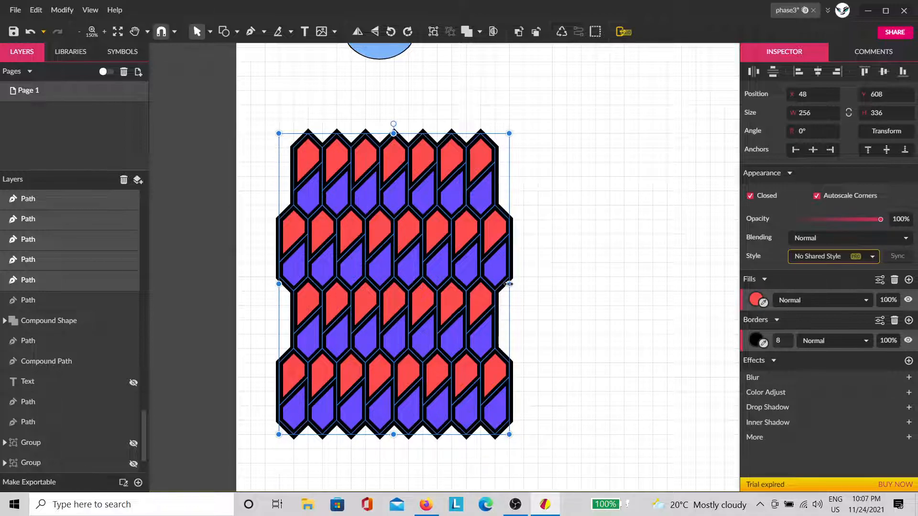
left_click_drag(509, 285, 608, 290)
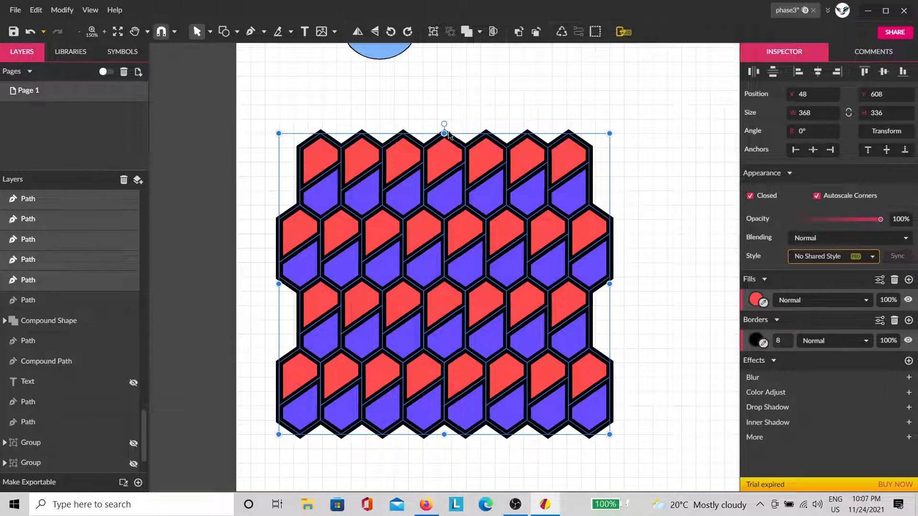
left_click_drag(446, 134, 455, 209)
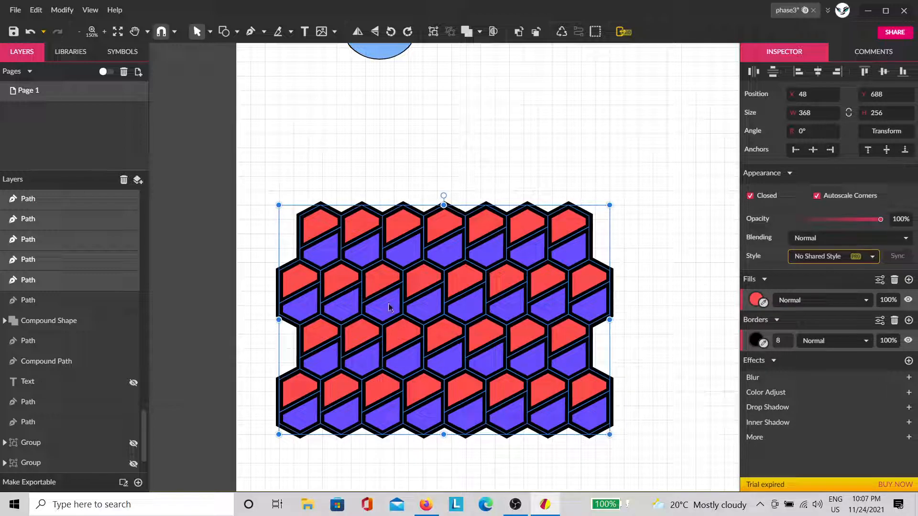
left_click_drag(440, 194, 443, 122)
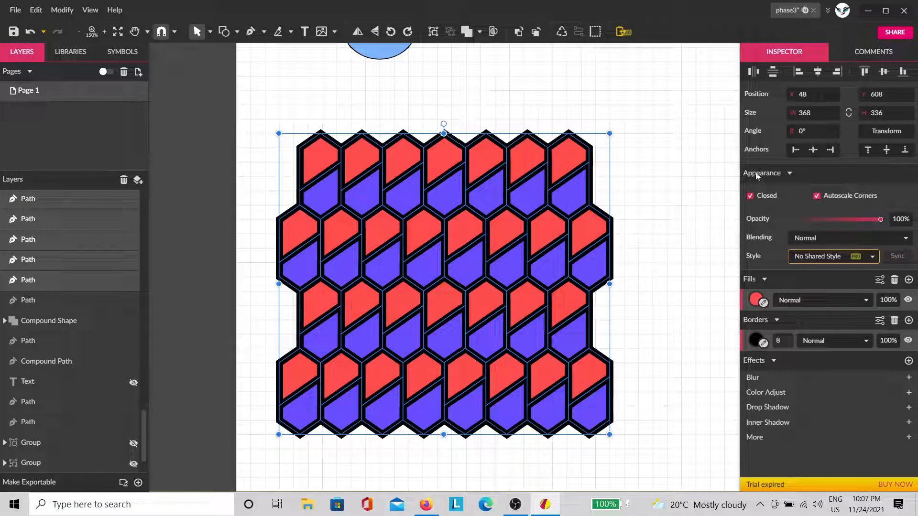
Try a horizontal skew of 30° on the hexagon pattern and undo it.
left_click(900, 135)
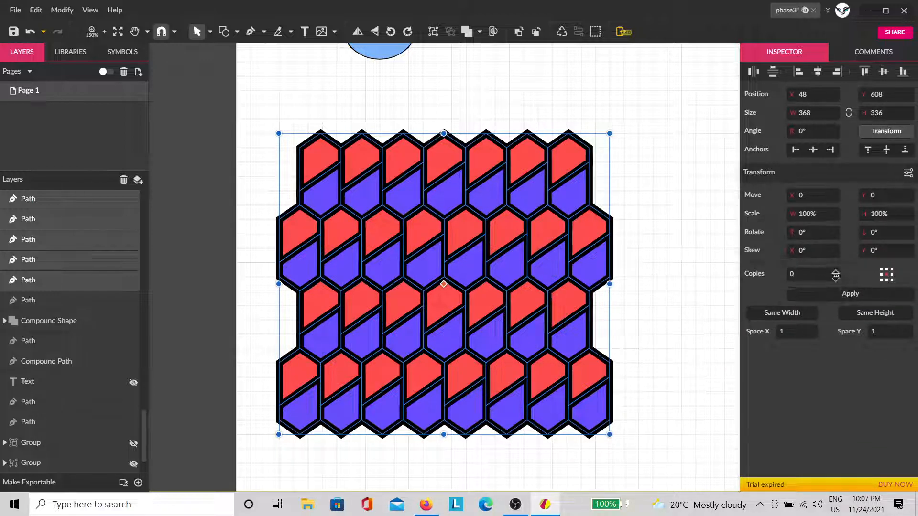
left_click(819, 252)
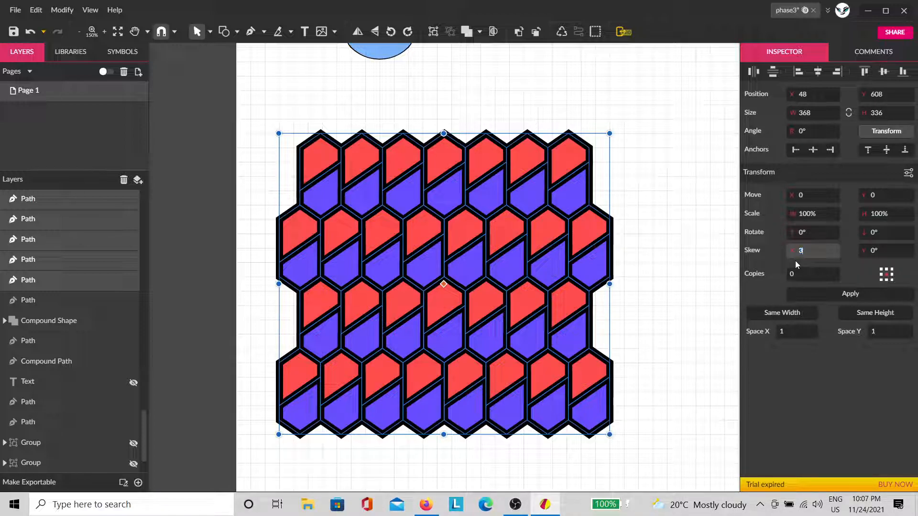
left_click(837, 294)
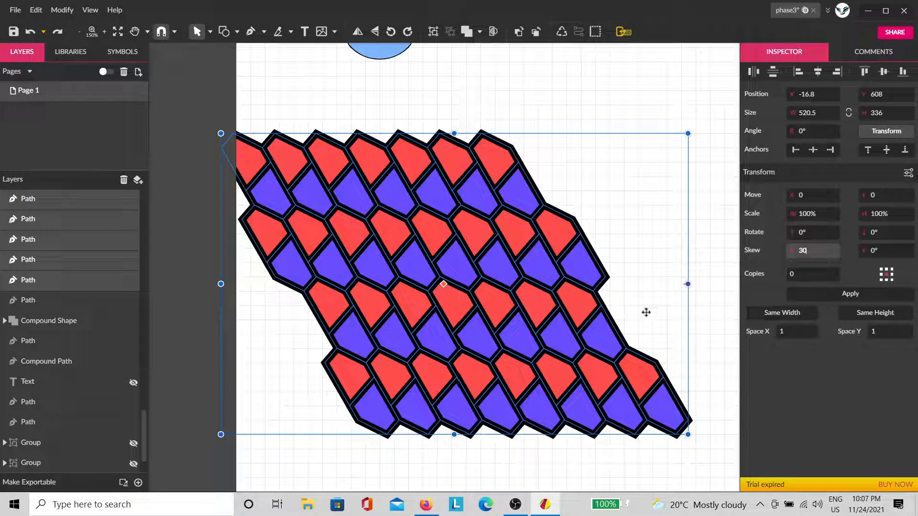
left_click(708, 196)
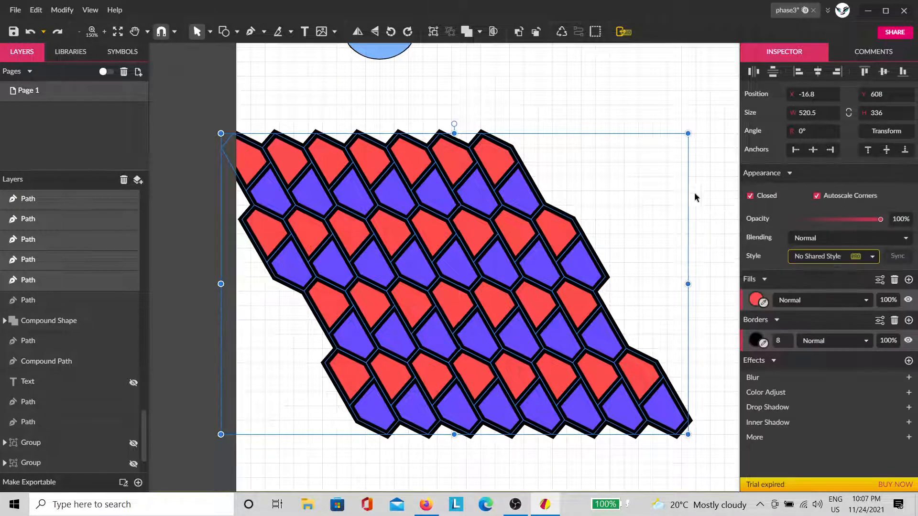
key("ctrl+z")
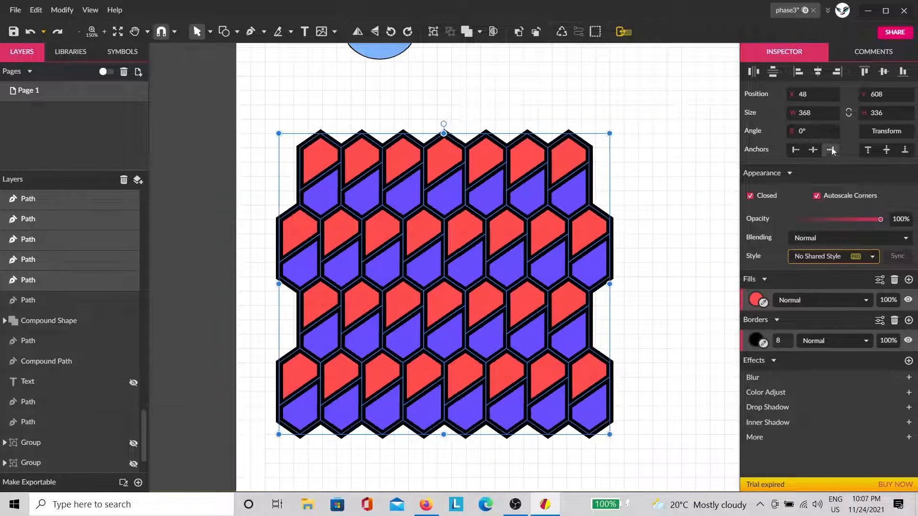
Skew the hexagon pattern horizontally by -20° and move it to X 24.5, Y 544.
left_click(874, 137)
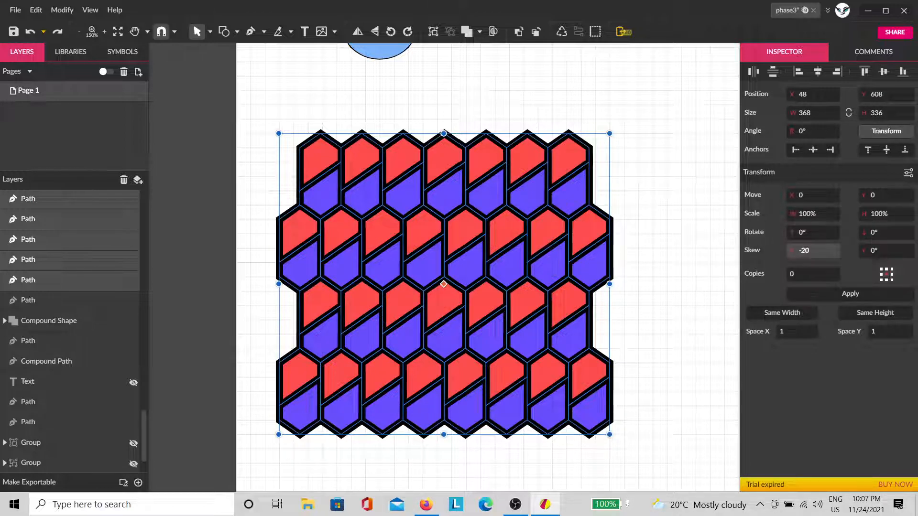
left_click(829, 299)
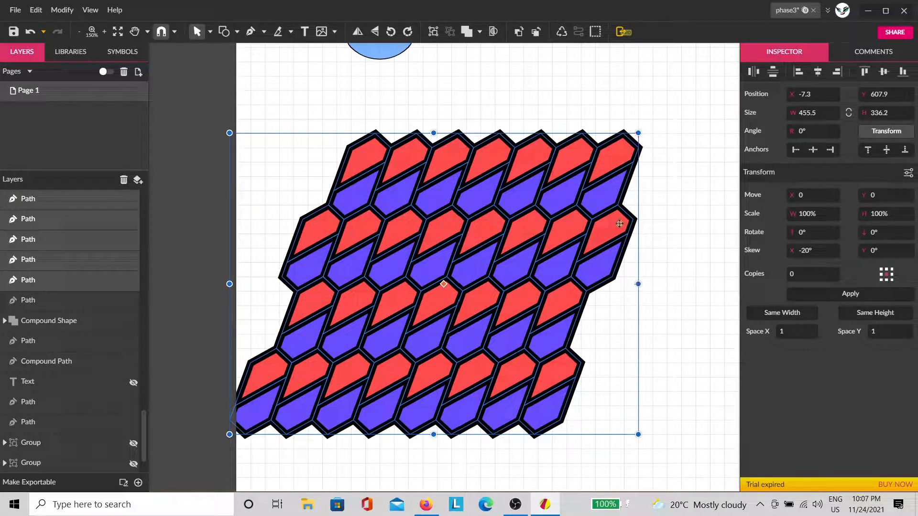
left_click_drag(597, 204, 654, 166)
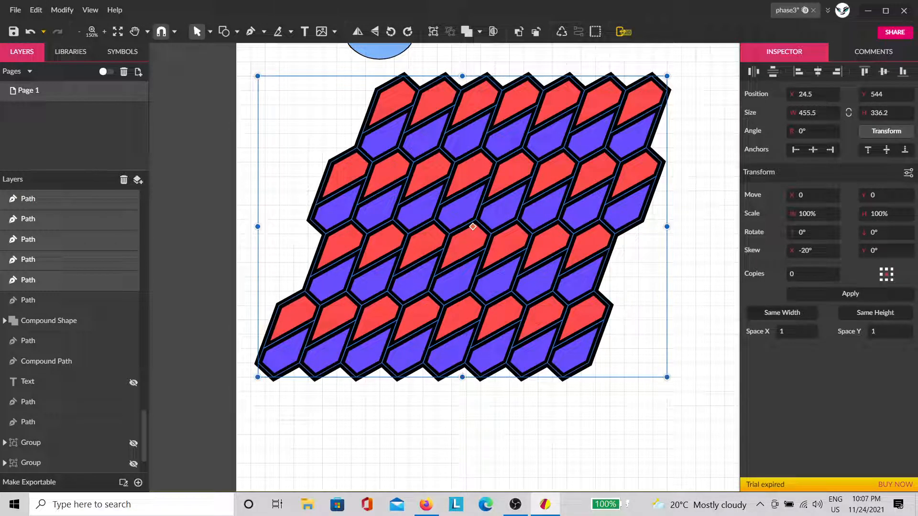
Switch to Firefox to check the reference hexagon pattern in the class document, and return to the phase3 document.
left_click(426, 504)
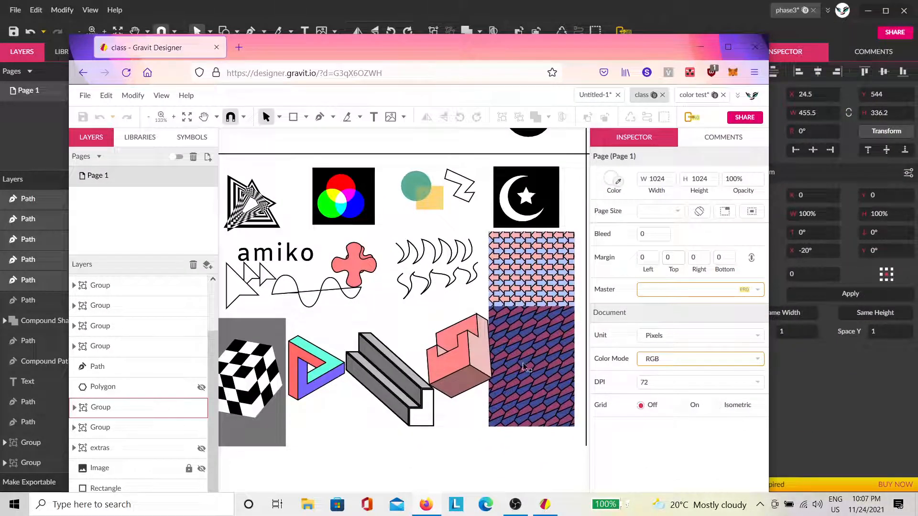
left_click(700, 46)
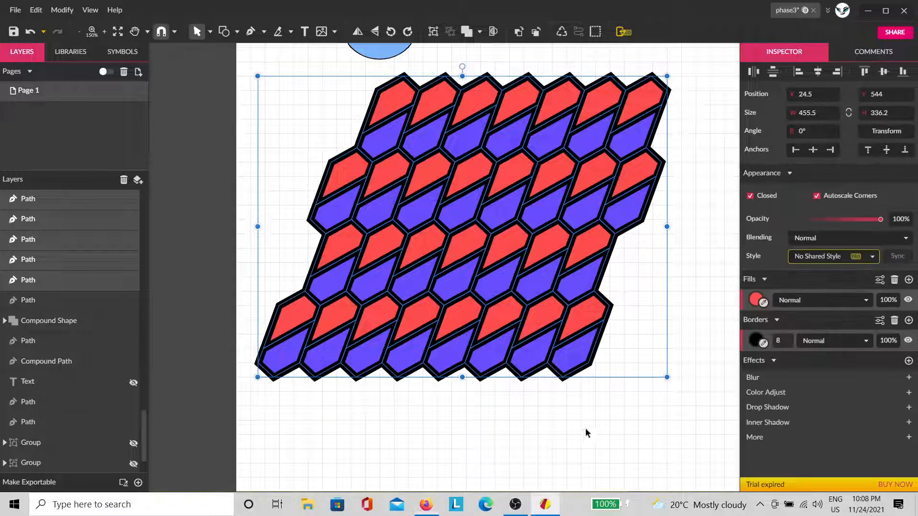
Move the purple and green arrow pattern to X 720.3, Y 224.1.
left_click(697, 329)
left_click_drag(680, 327, 615, 391)
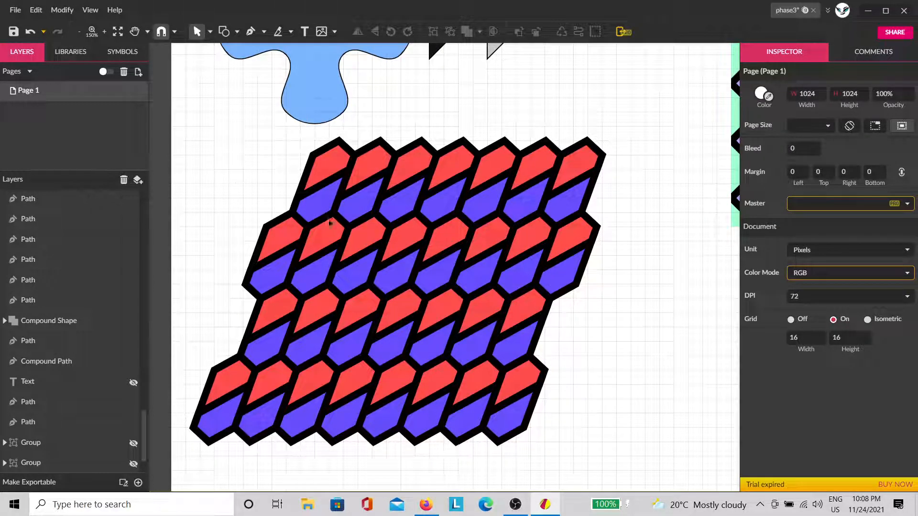
key("h")
left_click_drag(613, 322, 435, 477)
key("v")
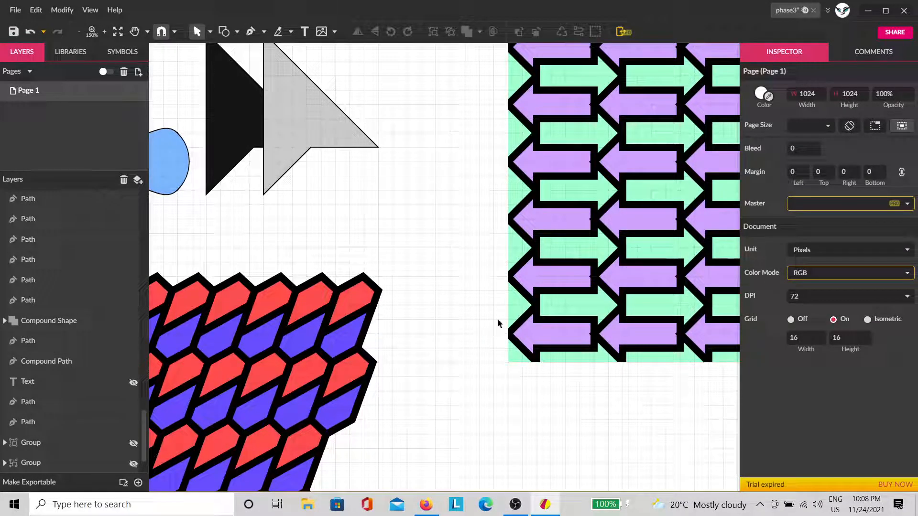
scroll(498, 324, "down", 5)
left_click_drag(551, 306, 580, 259)
Make the two hidden groups and the hidden text layer visible again.
left_click(134, 418)
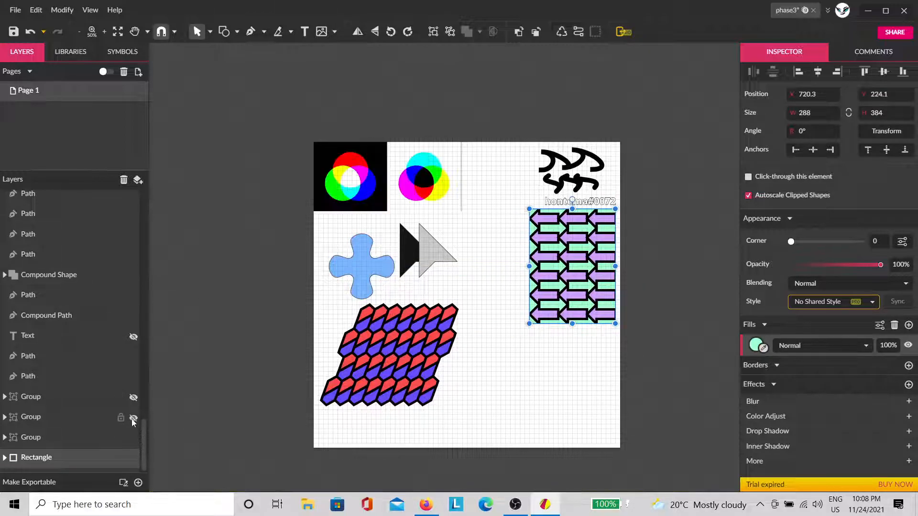
left_click(133, 397)
left_click(133, 337)
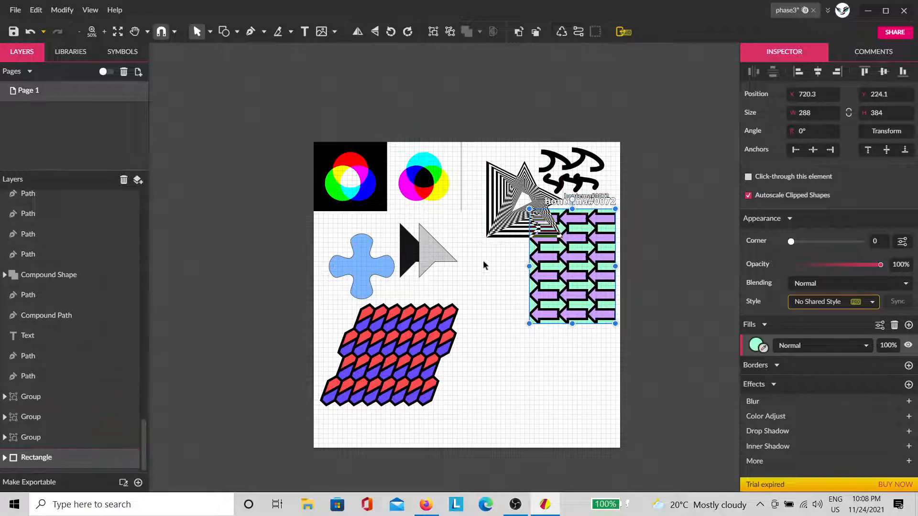
scroll(484, 265, "up", 1)
left_click(506, 254)
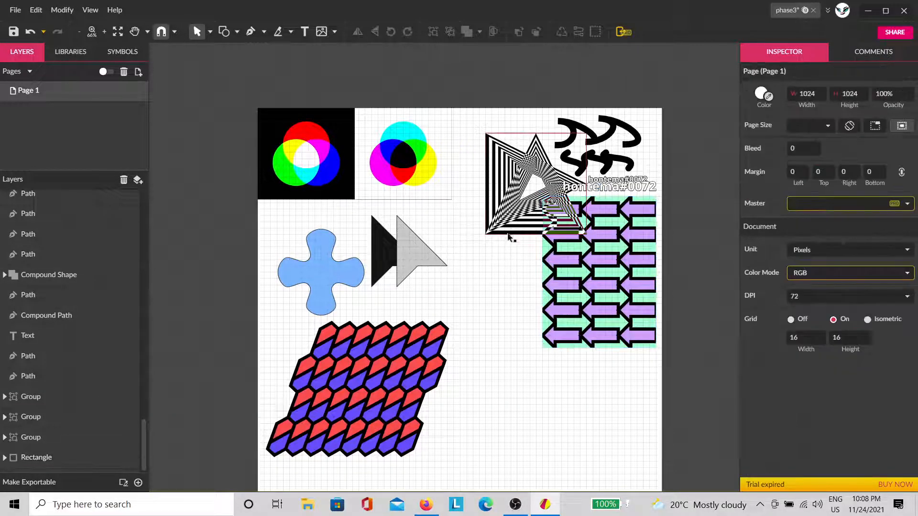
left_click(508, 233)
left_click_drag(507, 225, 478, 200)
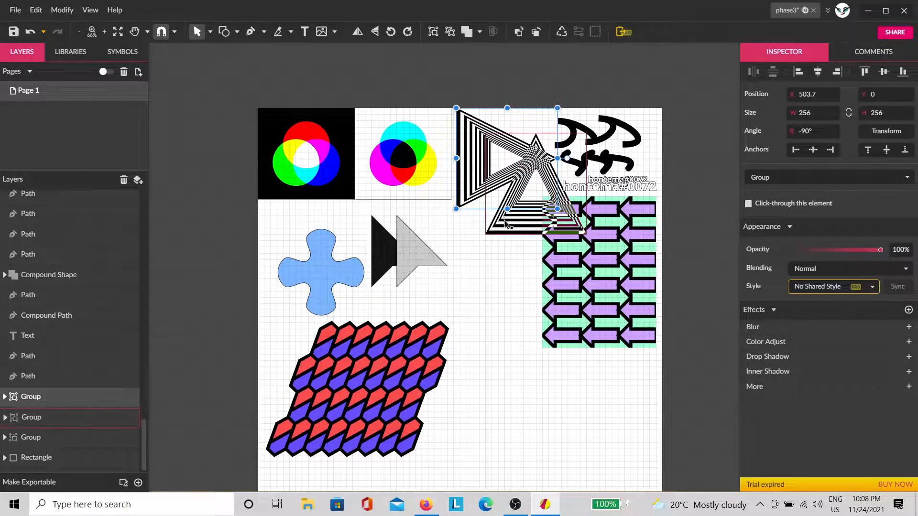
key("ctrl+z")
Move both overlapping striped star groups together to X 492, Y 11.5, and shift the arrow pattern to X 592, Y 141.2.
left_click_drag(515, 259, 481, 187)
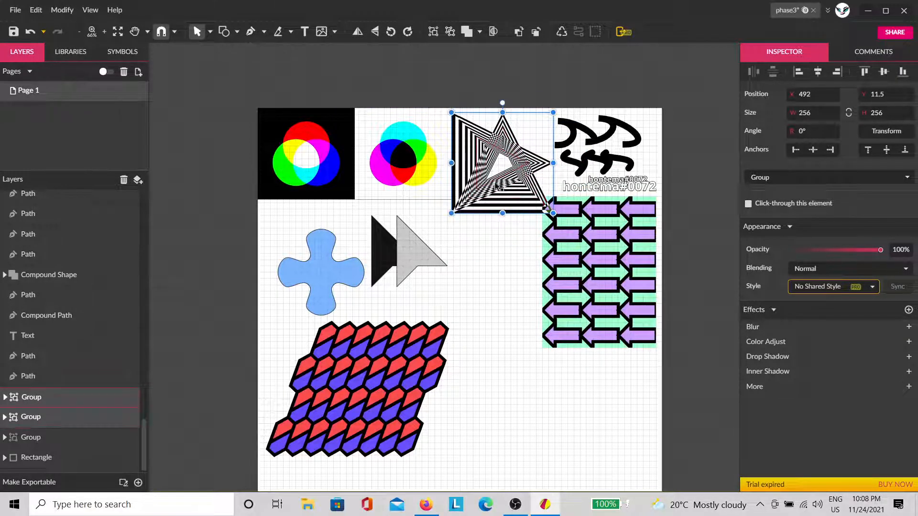
left_click(628, 306)
left_click_drag(611, 302, 562, 273)
left_click(670, 348)
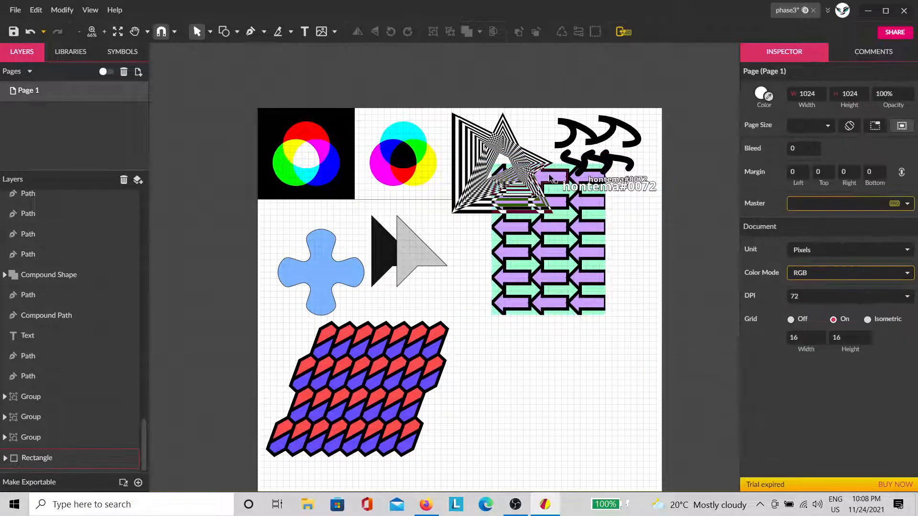
scroll(548, 173, "up", 3)
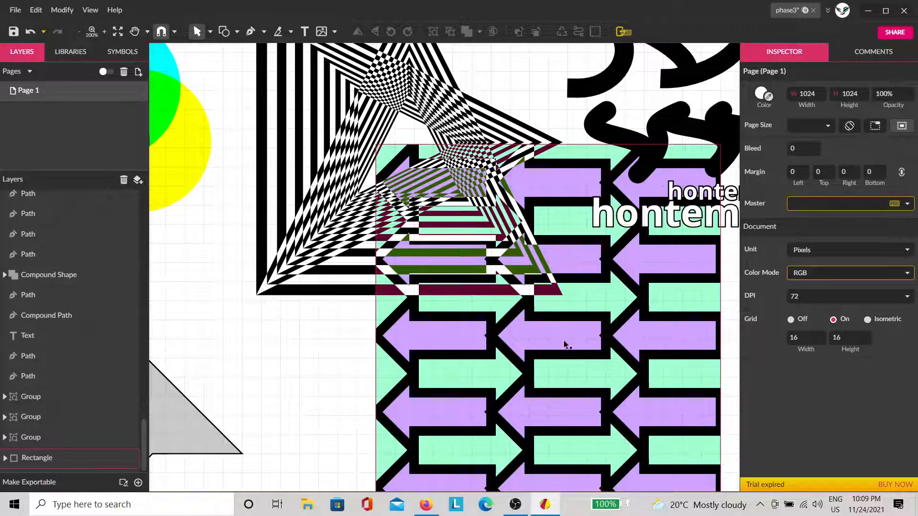
key("space")
left_click_drag(617, 363, 433, 349)
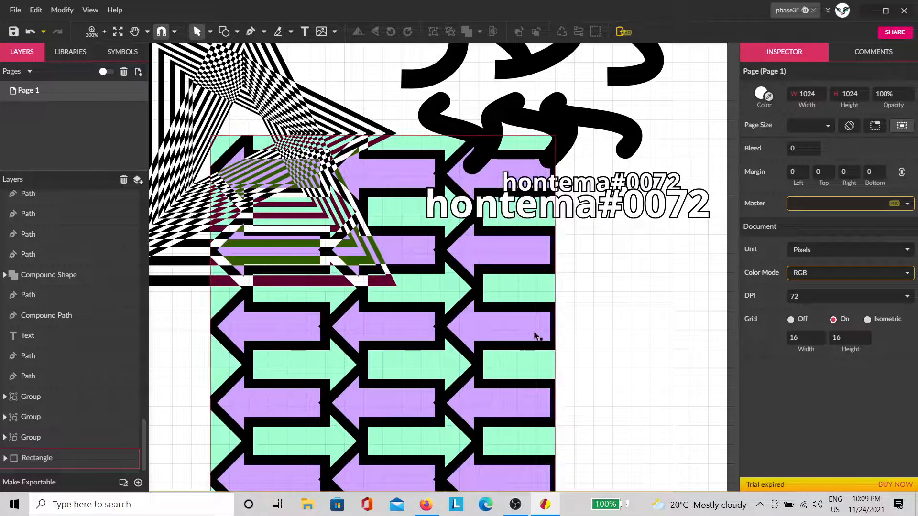
left_click(545, 343)
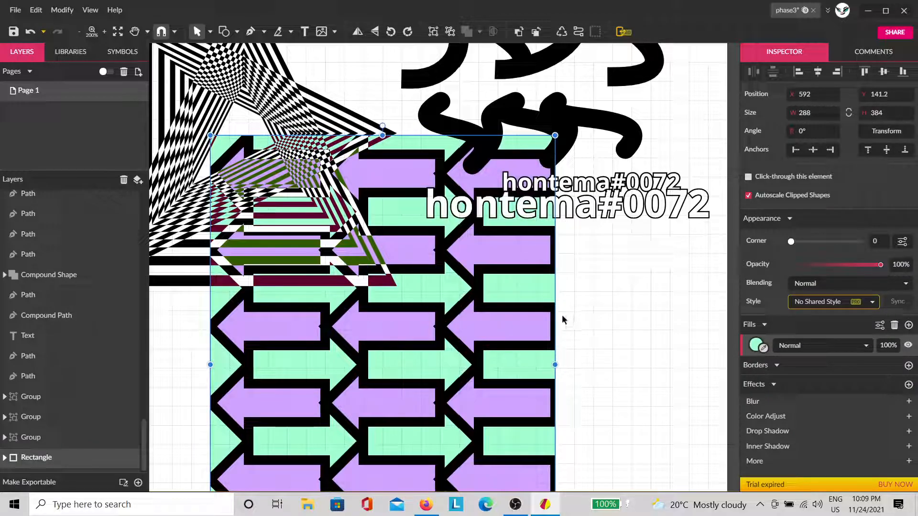
scroll(561, 315, "down", 5)
scroll(440, 417, "down", 3)
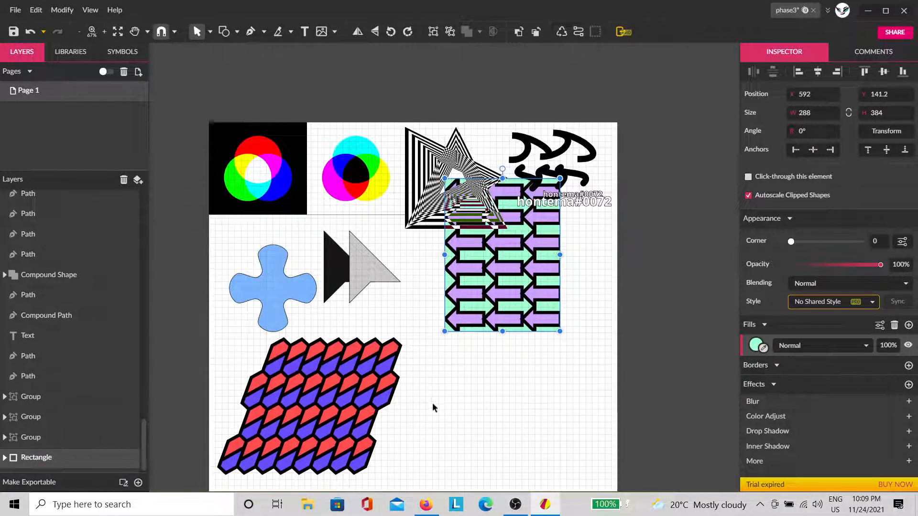
Select the whole red and blue-violet hexagon pattern and scale it down to about two thirds of its size.
left_click(440, 425)
left_click_drag(409, 451, 203, 306)
left_click_drag(401, 432, 345, 392)
left_click(314, 438)
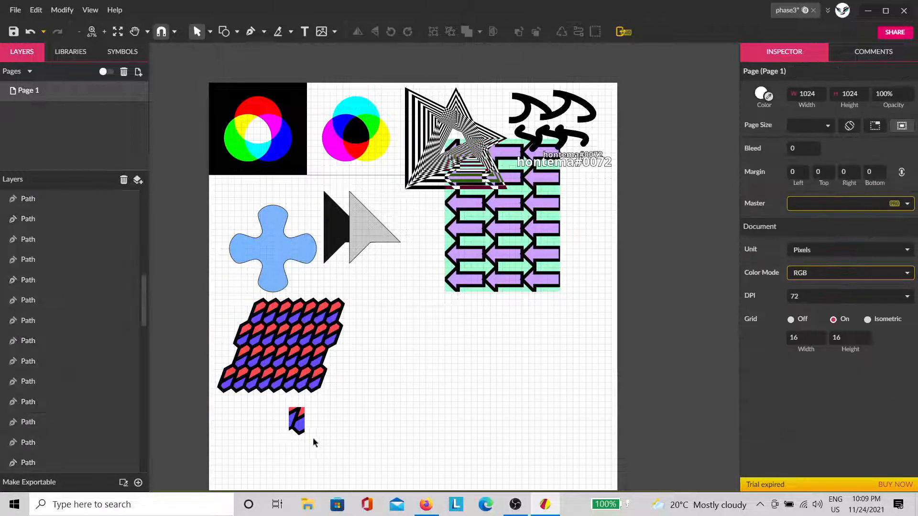
Shift the blue four-lobed shape and the black and grey arrowheads up and left, closer beneath the colour circles.
scroll(282, 443, "up", 3)
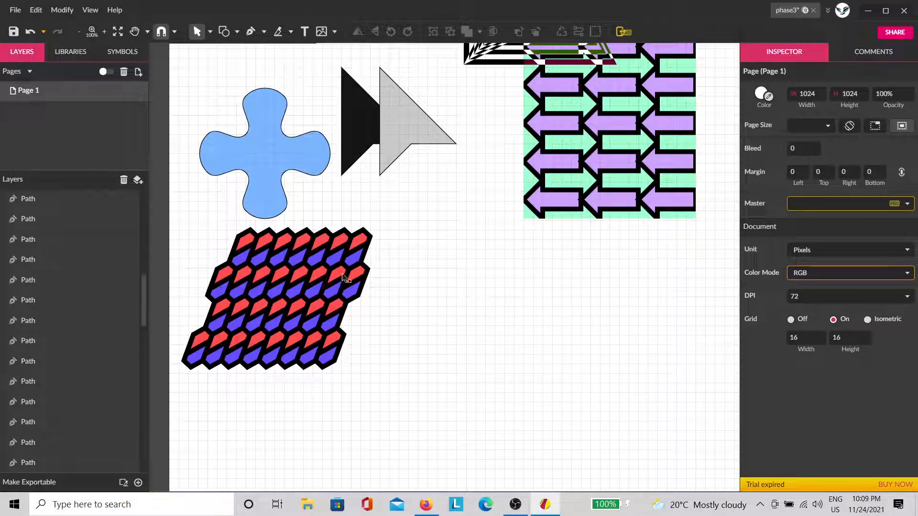
left_click_drag(447, 311, 493, 397)
left_click_drag(310, 245, 286, 200)
left_click(382, 240)
left_click_drag(524, 262, 421, 177)
left_click(473, 354)
Move the whole hexagon pattern up and to the right so it sits just beneath the arrowheads.
left_click_drag(455, 474, 201, 306)
left_click_drag(287, 339, 335, 259)
left_click(569, 340)
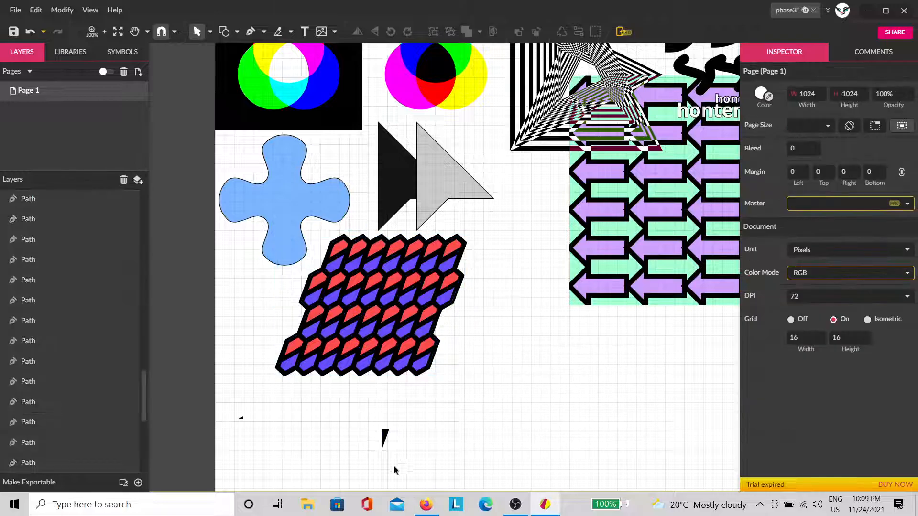
Draw a closed 64 × 64 px L-shaped path at X 512, Y 720 with the Pen tool in the empty lower page area.
left_click_drag(552, 377, 479, 308)
scroll(322, 379, "up", 2)
scroll(317, 383, "down", 2)
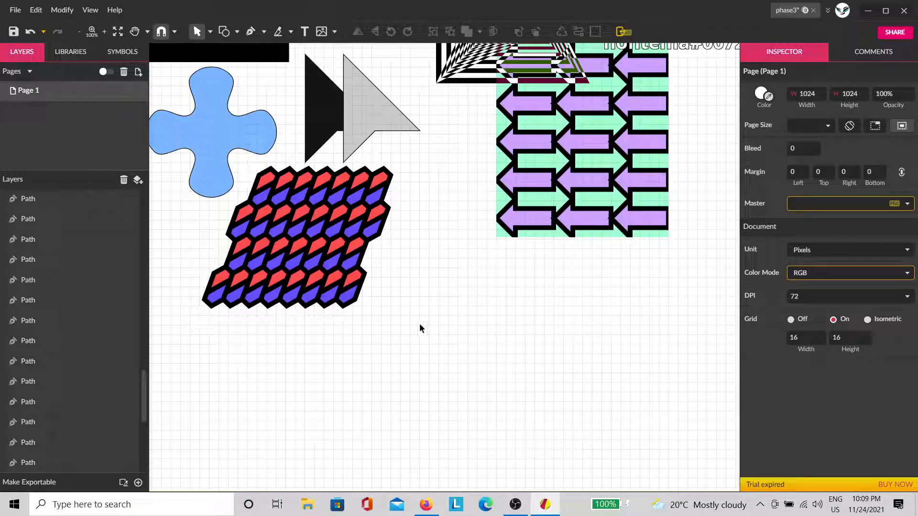
key("space")
left_click_drag(451, 389, 449, 313)
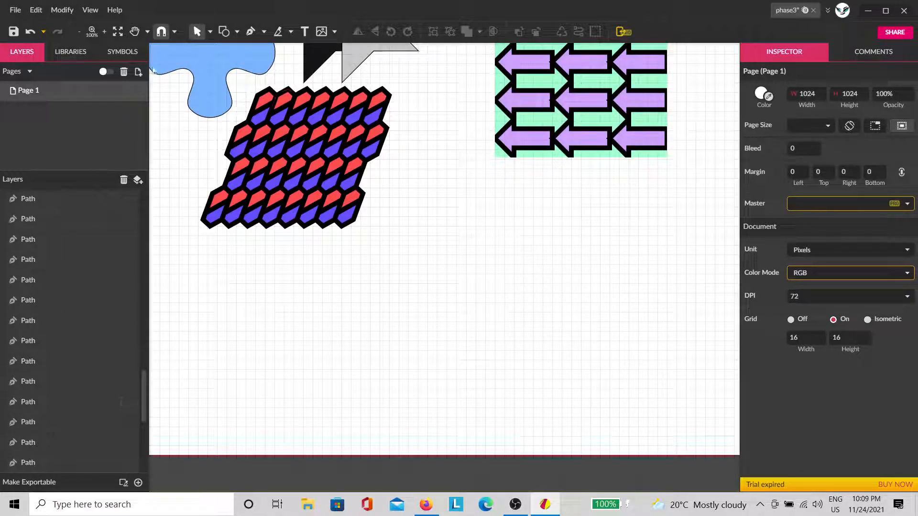
left_click(249, 31)
scroll(360, 175, "up", 1)
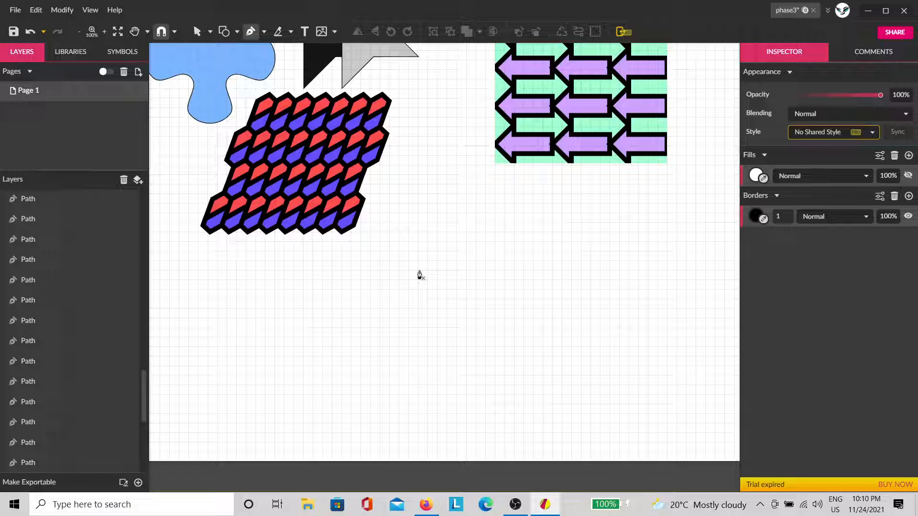
scroll(451, 294, "up", 2)
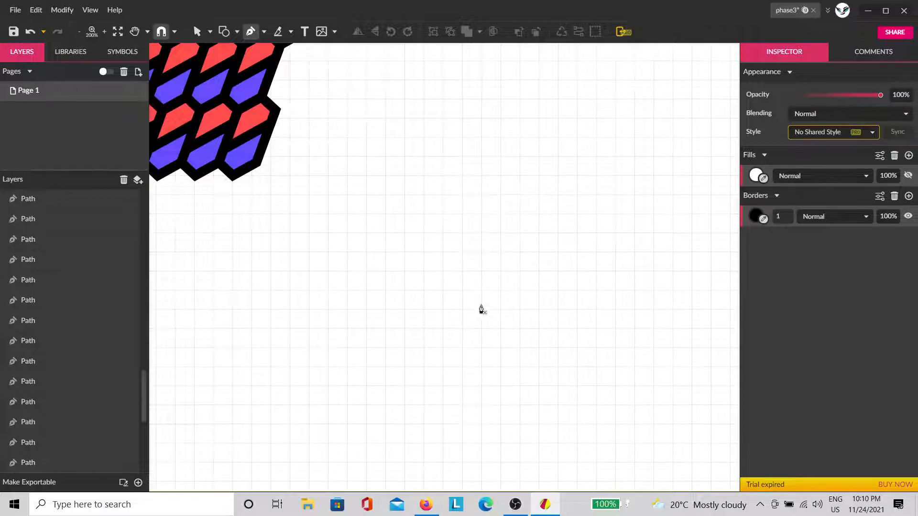
left_click(481, 309)
left_click(481, 271)
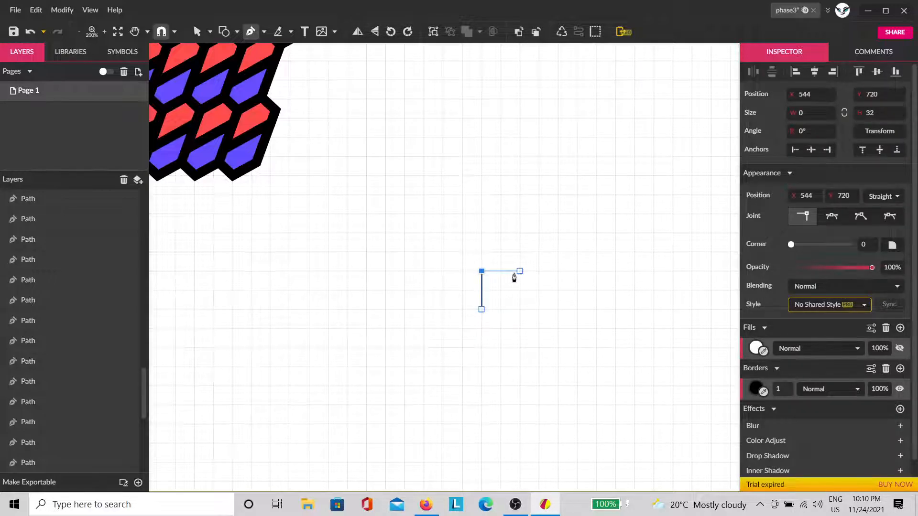
left_click(519, 272)
left_click(520, 348)
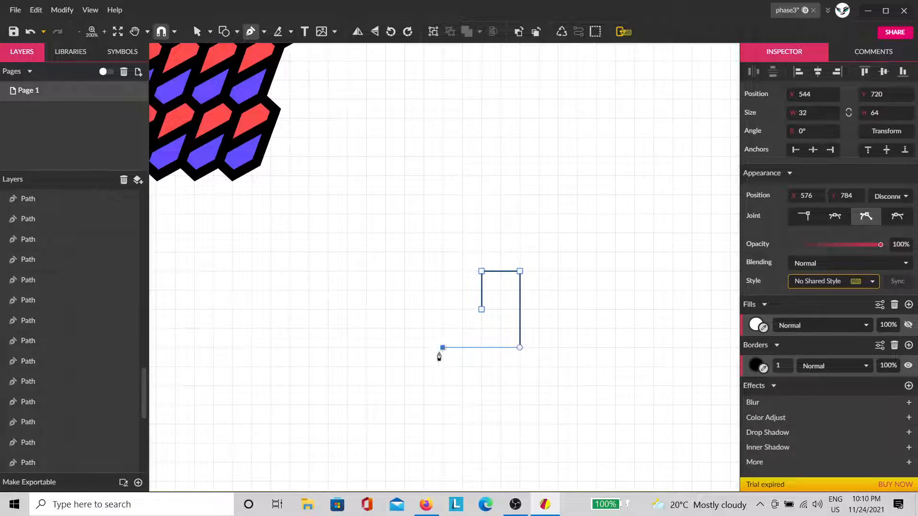
left_click(440, 354)
left_click(476, 319)
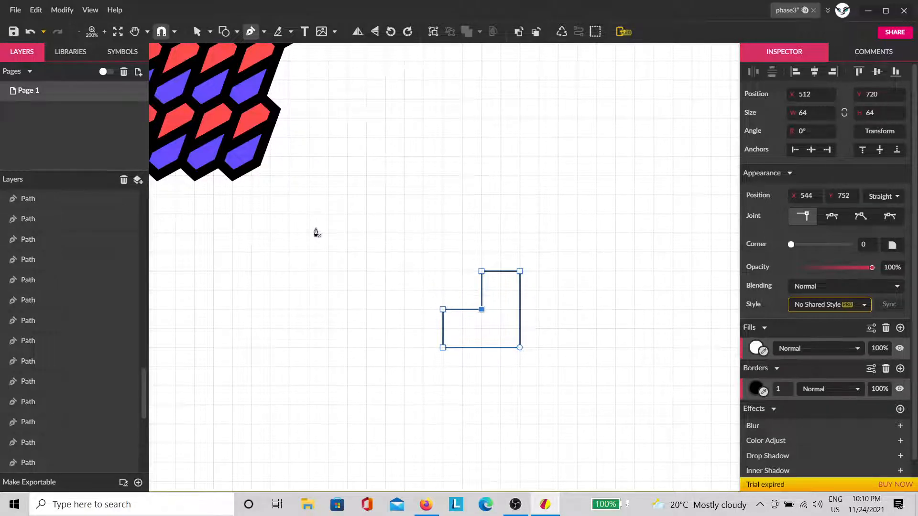
Draw a second, identical 64 × 64 px L-shaped path at X 384, Y 640, up and left of the first one.
left_click(290, 214)
left_click(328, 214)
left_click(328, 175)
left_click(366, 175)
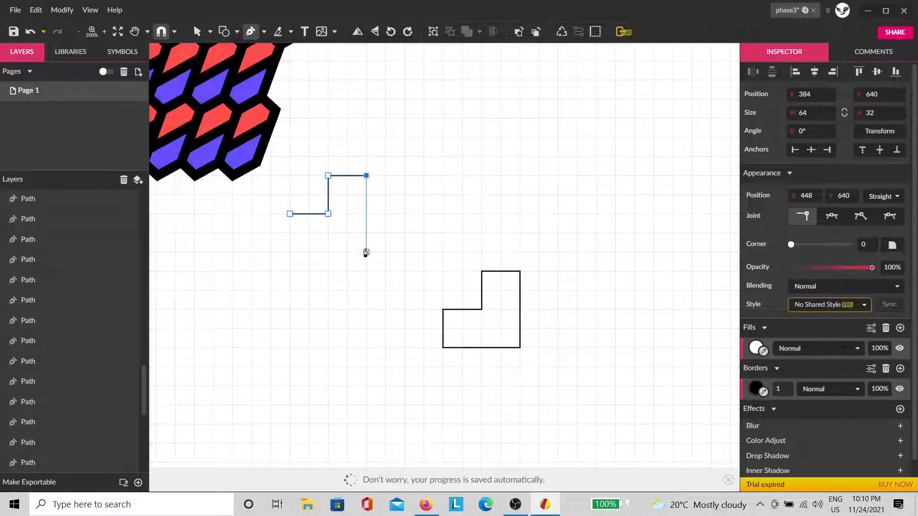
left_click(366, 252)
left_click(290, 251)
left_click(290, 214)
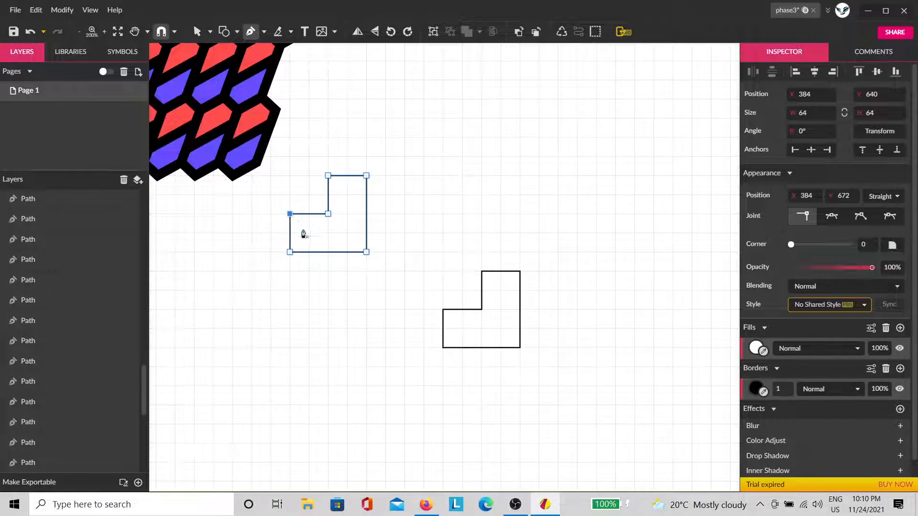
key("Escape")
left_click(418, 224)
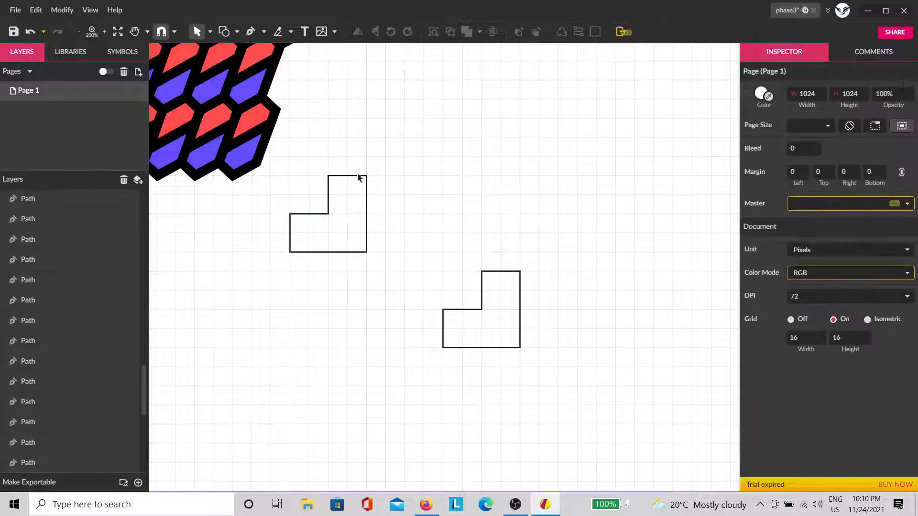
Draw a closed parallelogram, 160 × 80 px at X 416, Y 640, connecting the top edges of the two L shapes.
left_click(250, 31)
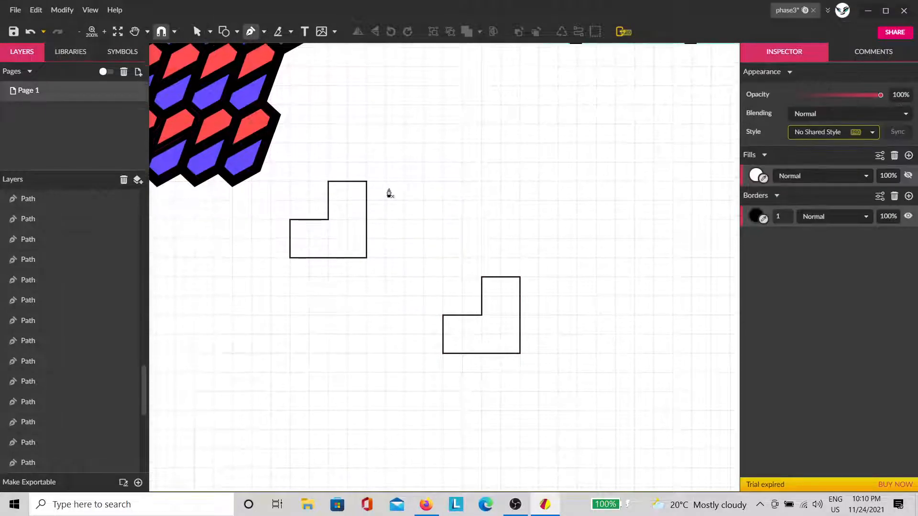
left_click(367, 183)
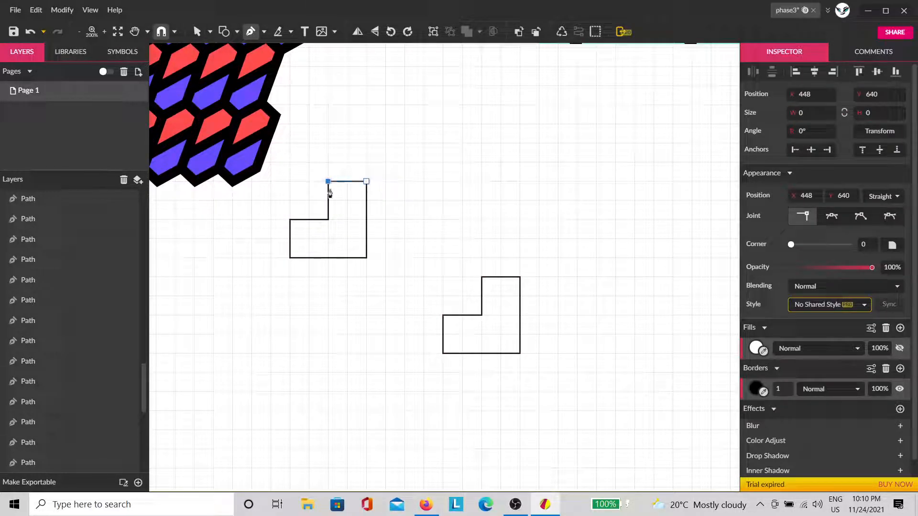
left_click(482, 277)
left_click(520, 277)
left_click(367, 182)
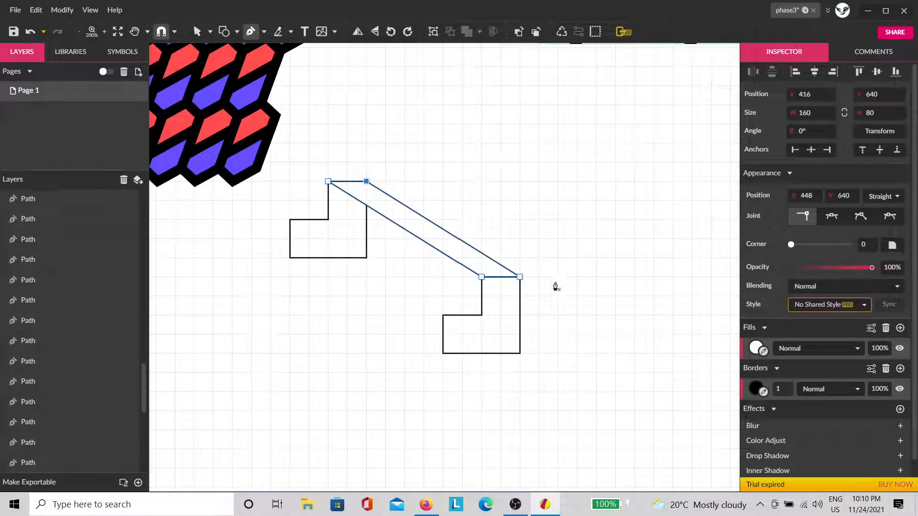
Draw a closed parallelogram, 128 × 112 px at X 416, Y 640, connecting the upper vertical inner edges of the two L shapes.
left_click(481, 316)
left_click(481, 277)
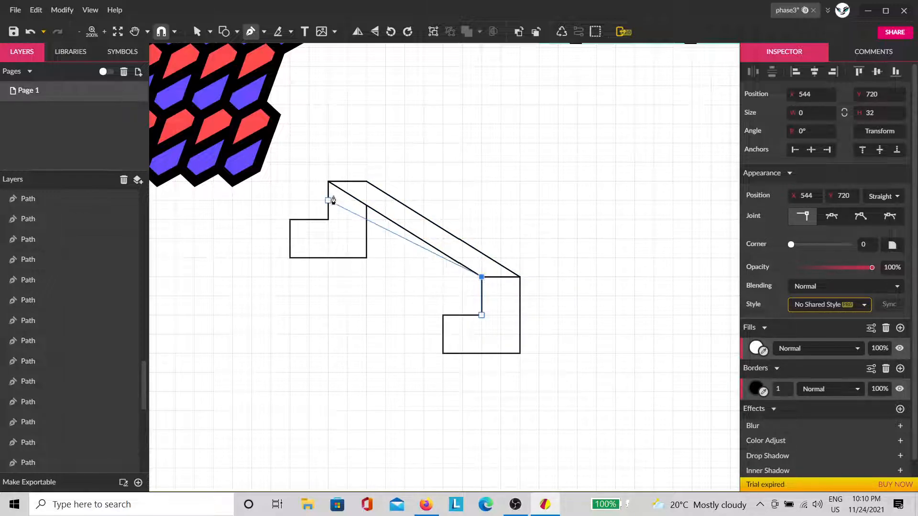
left_click(328, 182)
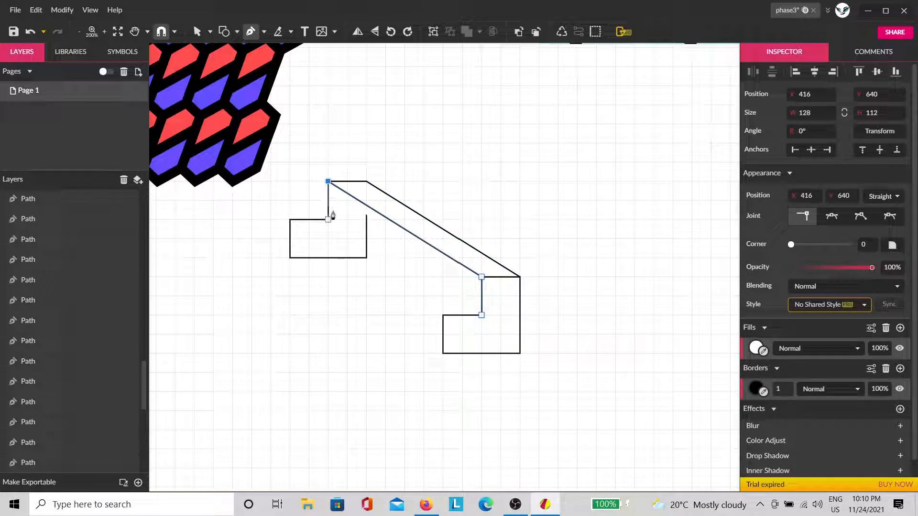
left_click(481, 316)
key("v")
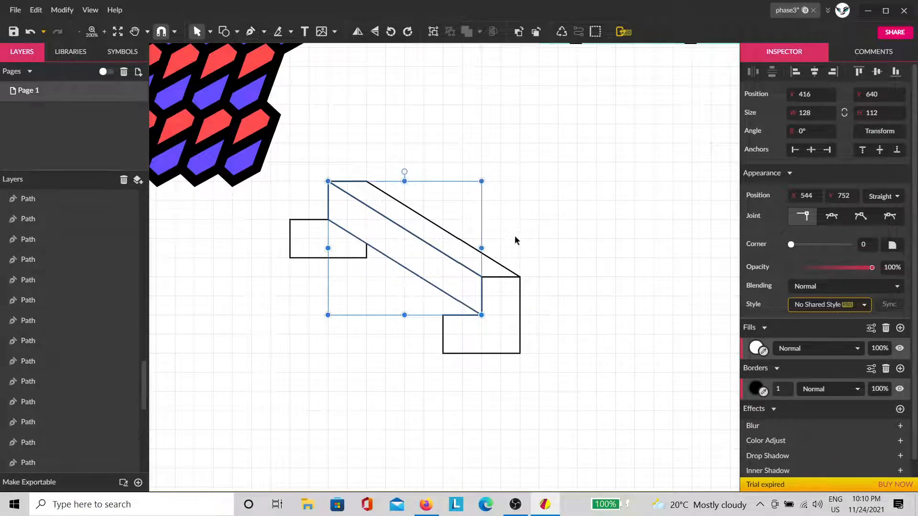
left_click(519, 232)
Fill the parallelogram joining the top edges with light grey #BBBBBB.
left_click(483, 262)
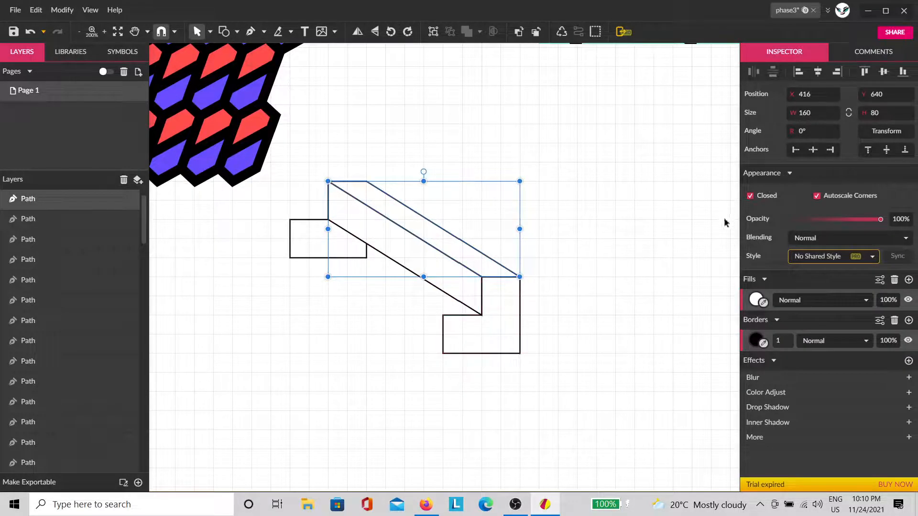
left_click(756, 299)
left_click_drag(767, 150, 740, 126)
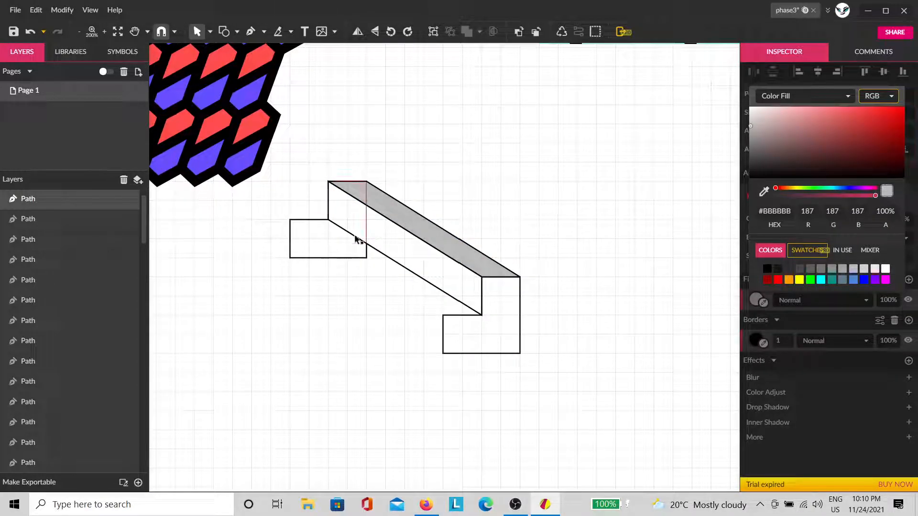
Fill the parallelogram joining the vertical inner edges with a darker grey and deselect it.
left_click(389, 247)
left_click(756, 299)
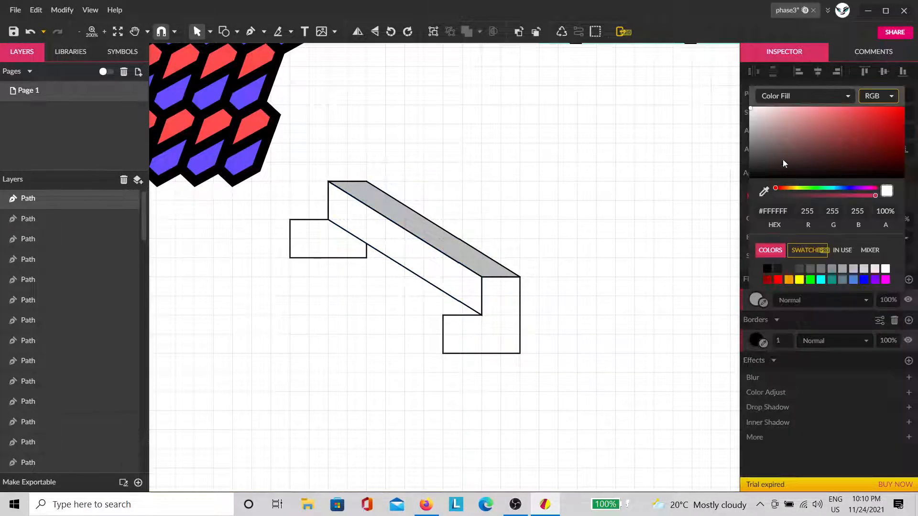
left_click_drag(785, 164, 730, 149)
left_click(584, 217)
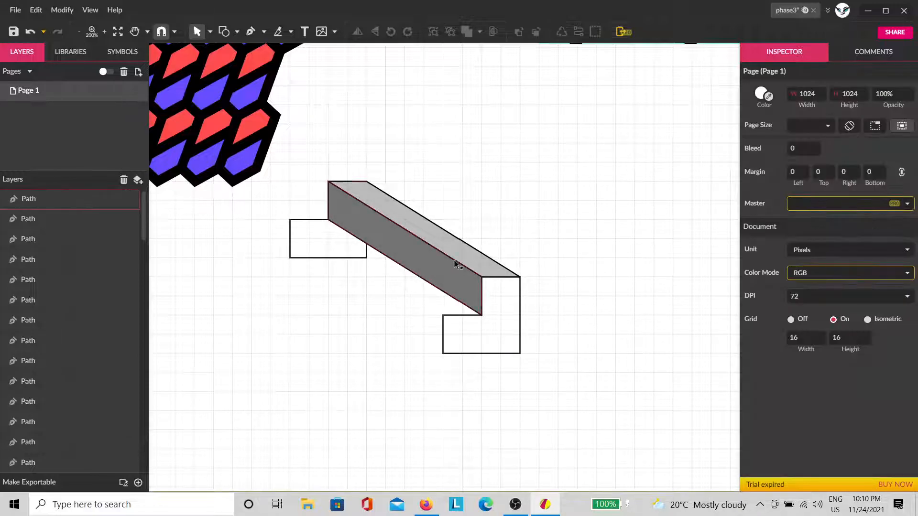
left_click(455, 258)
left_click(455, 287, "shift")
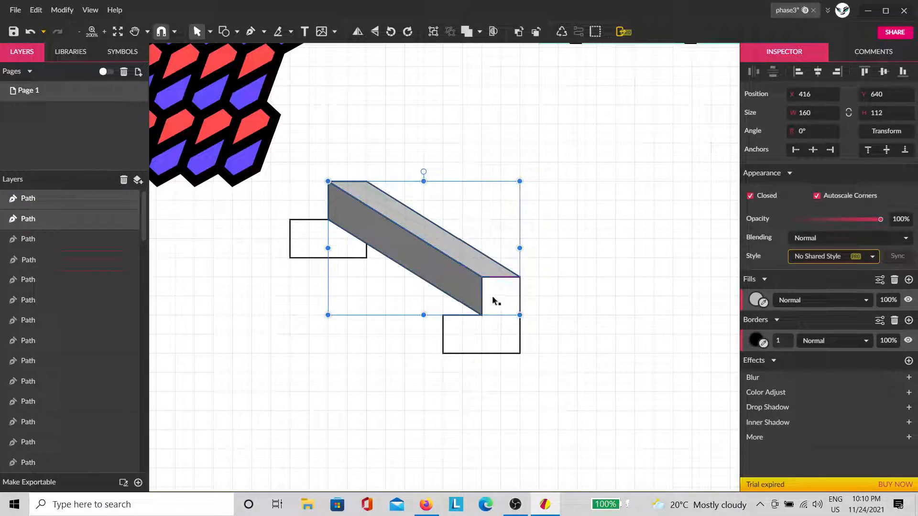
left_click_drag(456, 269, 438, 383)
key("Delete")
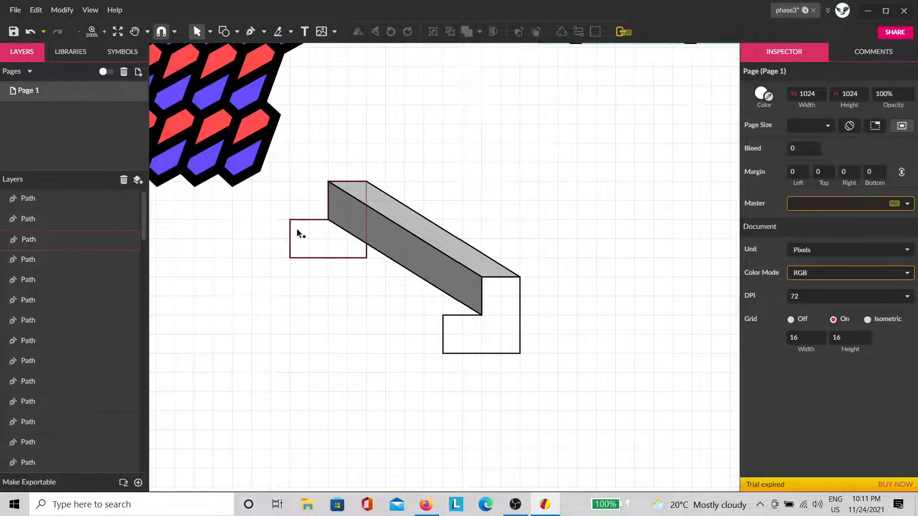
Duplicate the light top face and the dark vertical face together onto the lower step at X 384, Y 672.
scroll(296, 229, "up", 5)
left_click(531, 168)
left_click(497, 234, "shift")
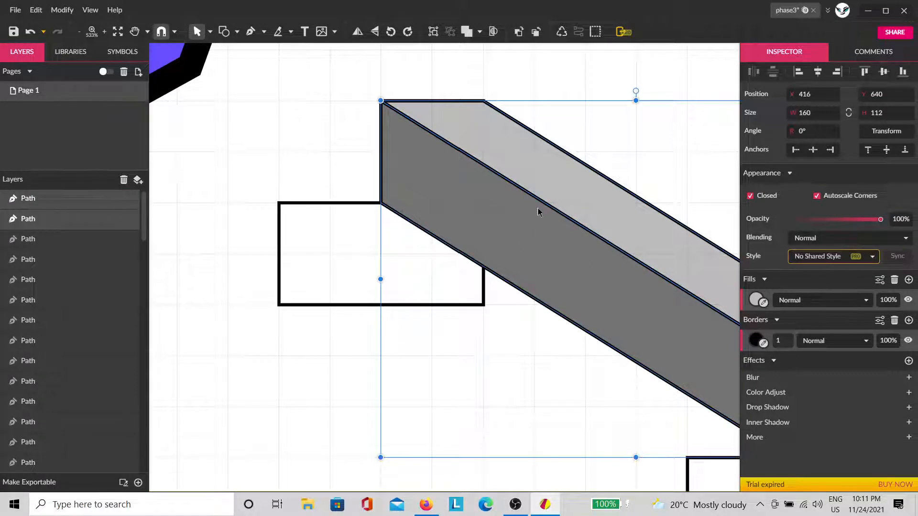
left_click_drag(543, 163, 436, 266)
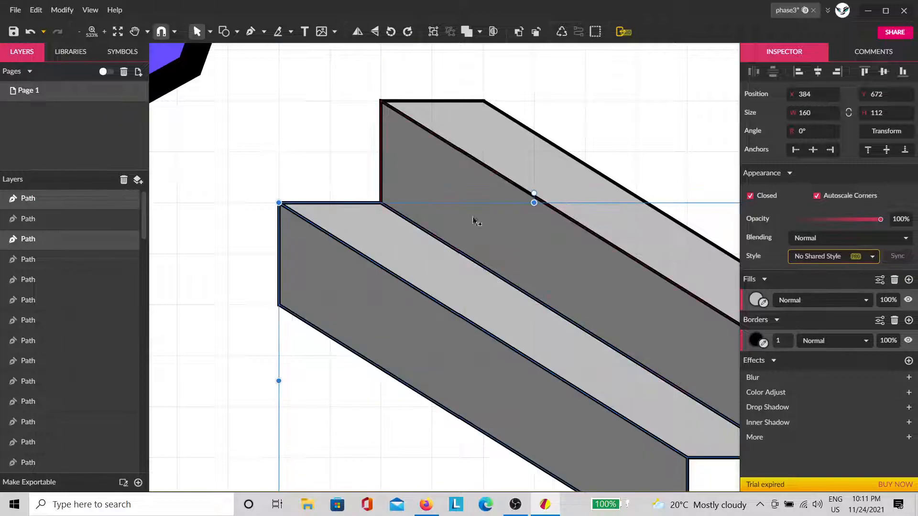
left_click(611, 126)
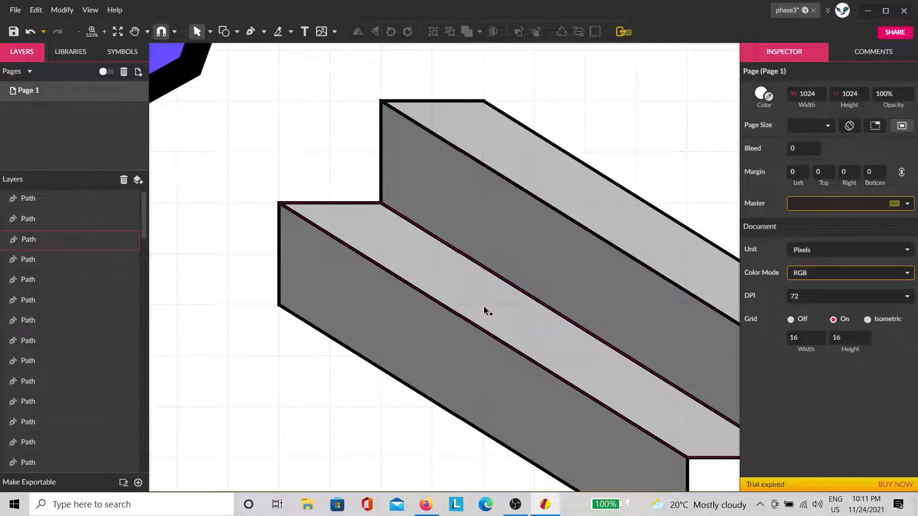
Move the far-end nodes of all four grey faces together, 80 px right and 16 px up, exposing the rear L shape.
left_click(487, 236)
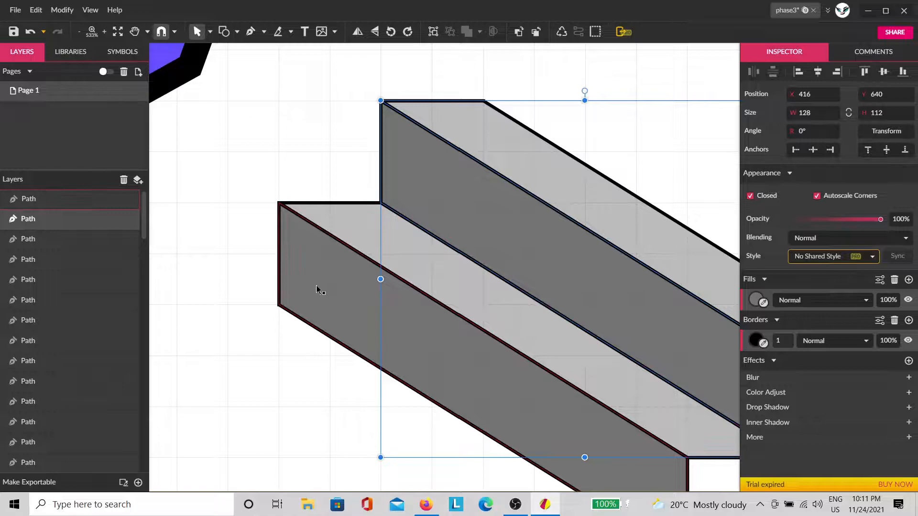
key("Return")
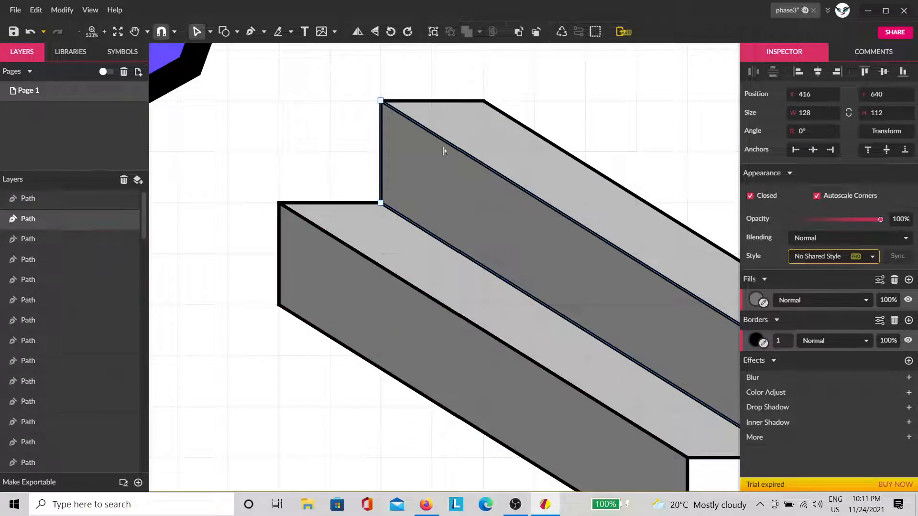
left_click_drag(406, 82, 378, 195)
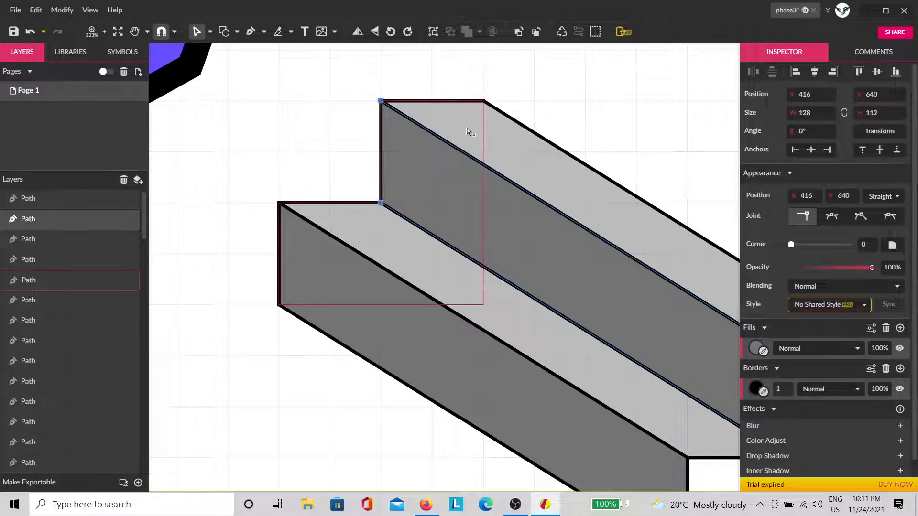
left_click(533, 162)
left_click(420, 206, "shift")
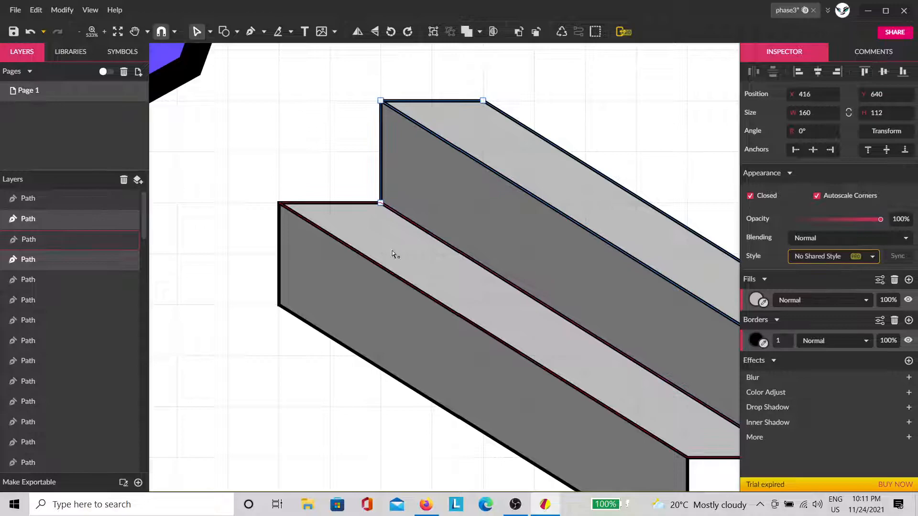
left_click(393, 254, "shift")
left_click(354, 287, "shift")
left_click_drag(512, 71, 205, 338)
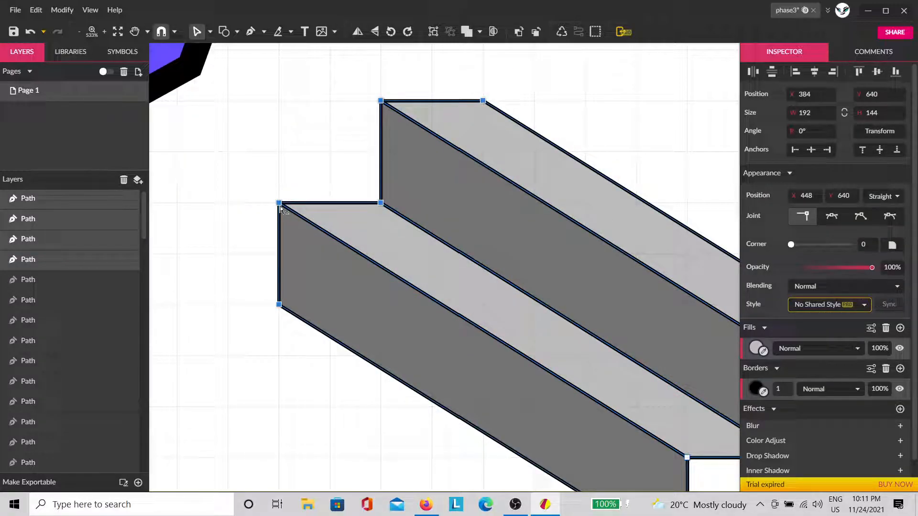
left_click_drag(275, 220, 556, 152)
Delete the exposed rear L shape.
left_click(439, 282)
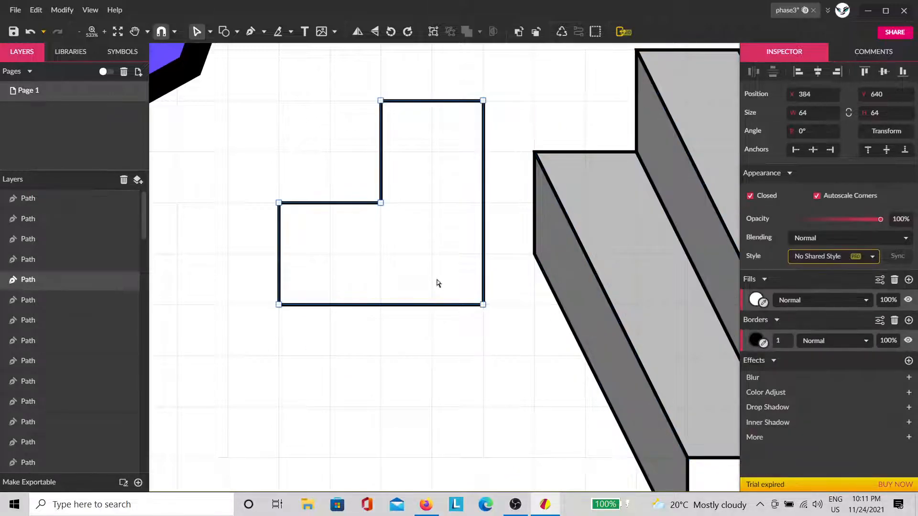
key("Delete")
scroll(510, 311, "down", 1)
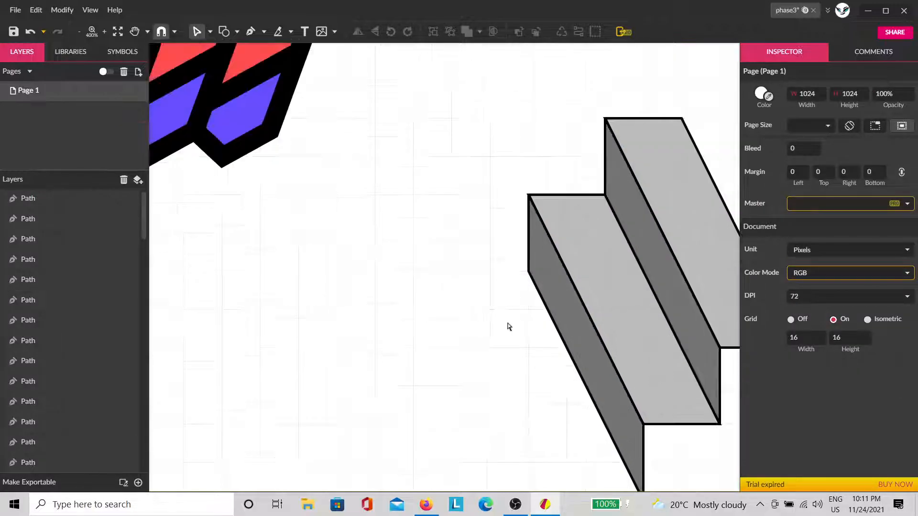
Move the far-end nodes of the four faces together so the faces span 128 × 128 px at X 448, Y 656.
scroll(647, 224, "right", 5)
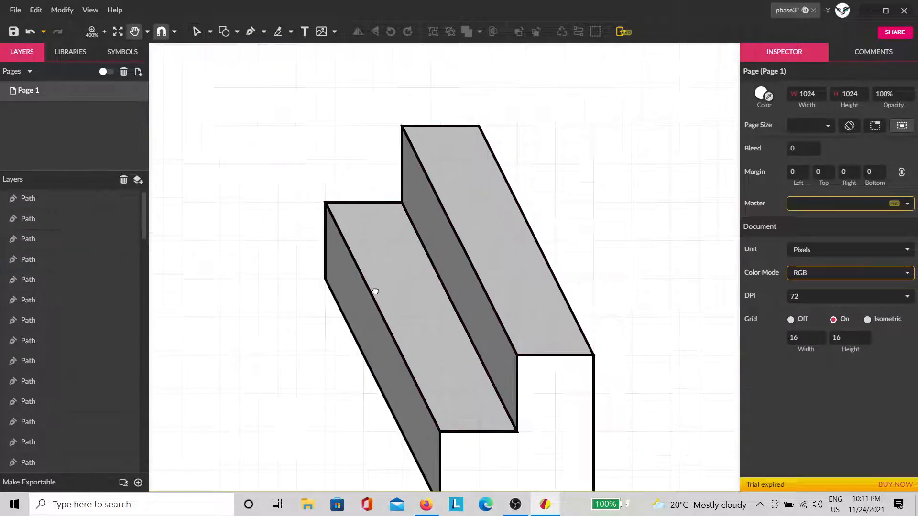
left_click_drag(518, 92, 263, 305)
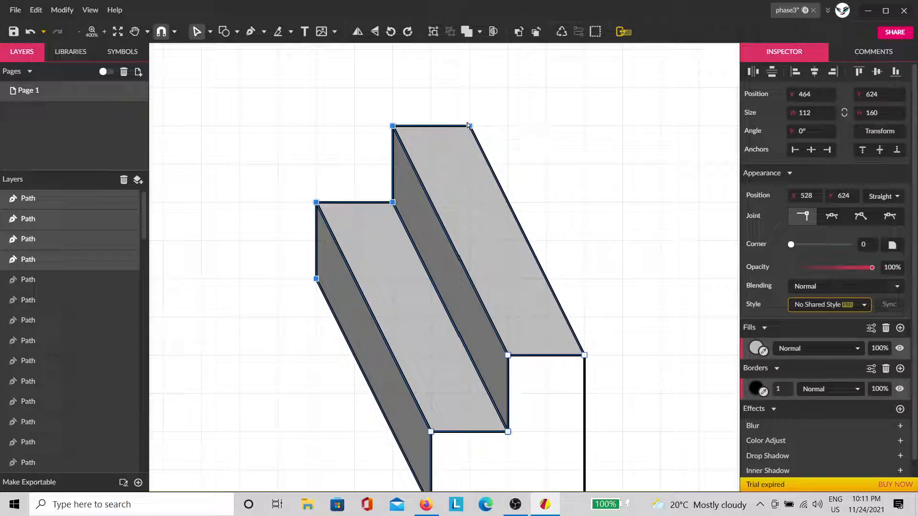
left_click_drag(471, 128, 694, 208)
left_click_drag(684, 360, 520, 272)
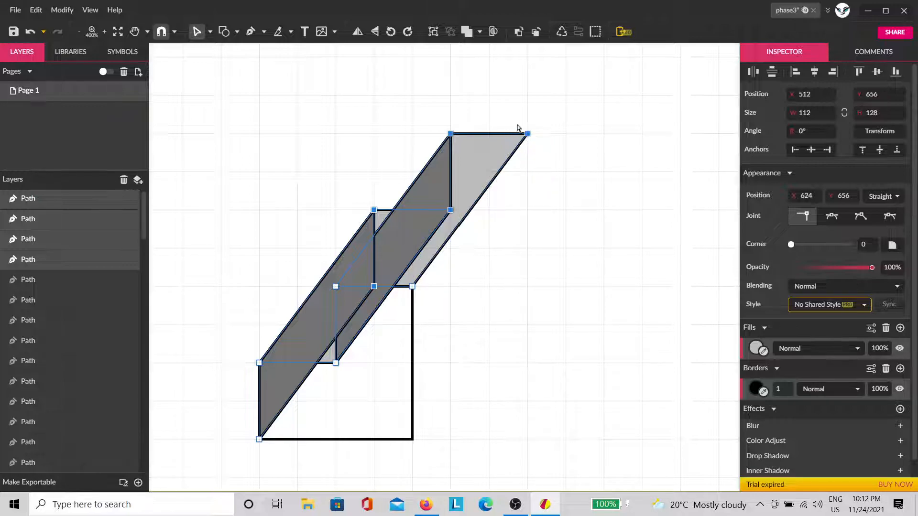
left_click_drag(526, 134, 253, 119)
left_click(445, 156)
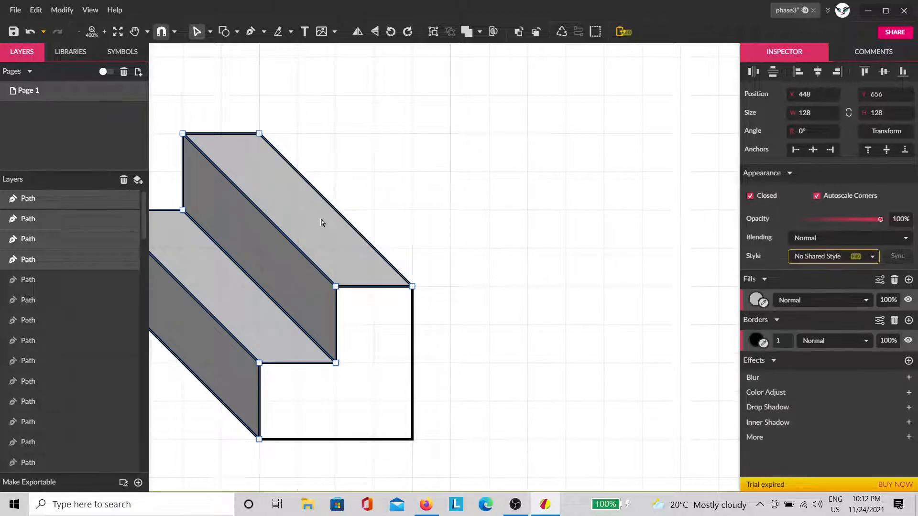
left_click(333, 231)
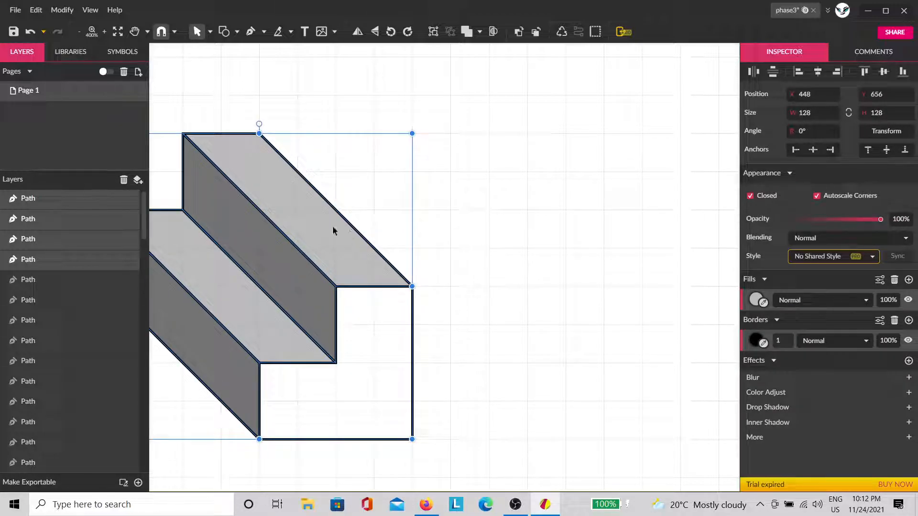
left_click(431, 210)
Move the two light grey top faces above the dark faces in the layer order and deselect them.
left_click(348, 246)
left_click(242, 330, "shift")
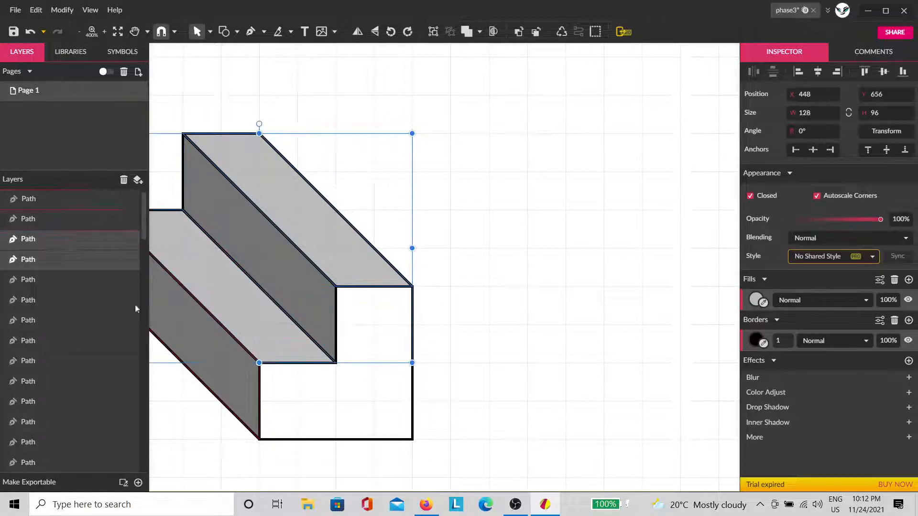
left_click_drag(50, 237, 45, 191)
left_click(477, 144)
Move the faces' far-end nodes so they span 96 × 144 px at X 512, Y 640, and bring the front L shape to the front.
key("space")
left_click_drag(444, 249, 546, 274)
left_click_drag(527, 155, 268, 282)
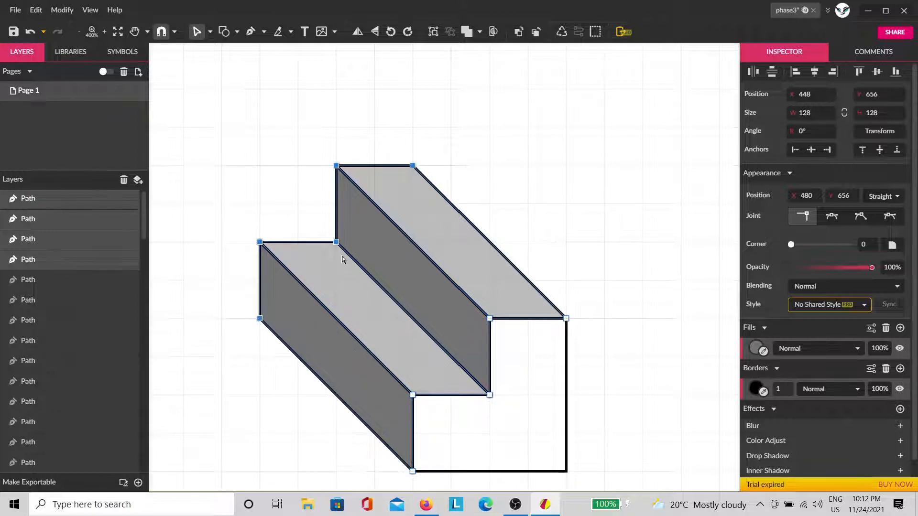
left_click_drag(339, 245, 568, 211)
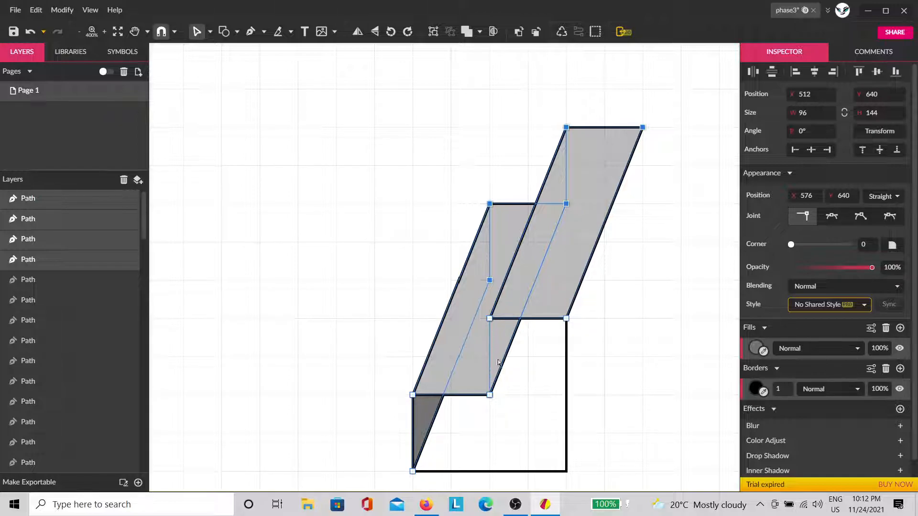
left_click(551, 417)
left_click_drag(58, 289, 56, 195)
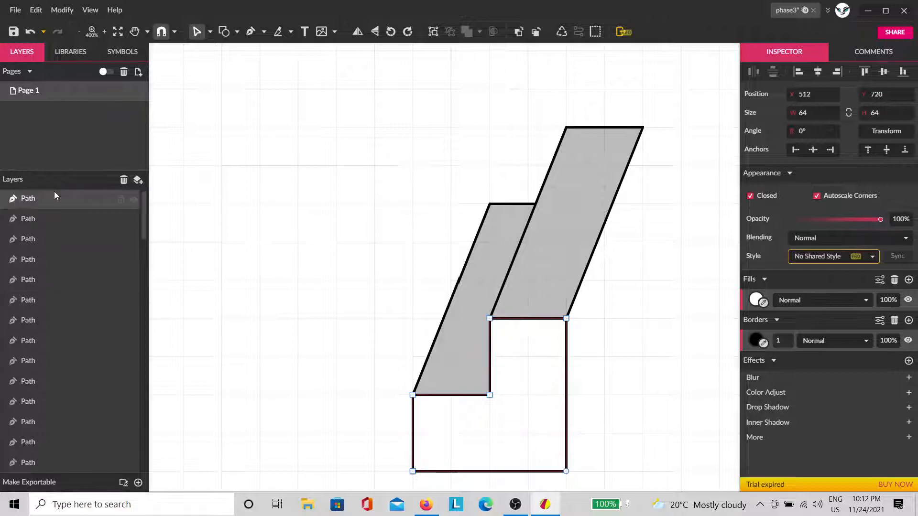
left_click(615, 192)
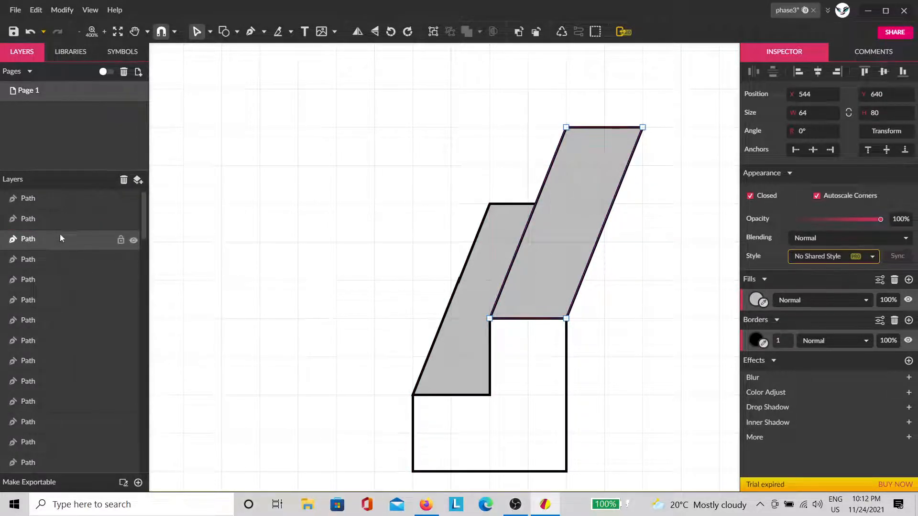
left_click(54, 218)
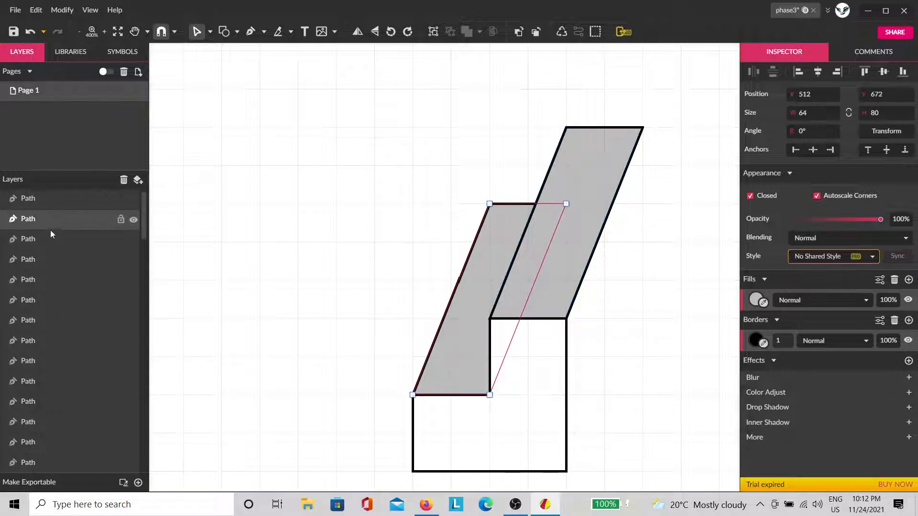
left_click(45, 292, "shift")
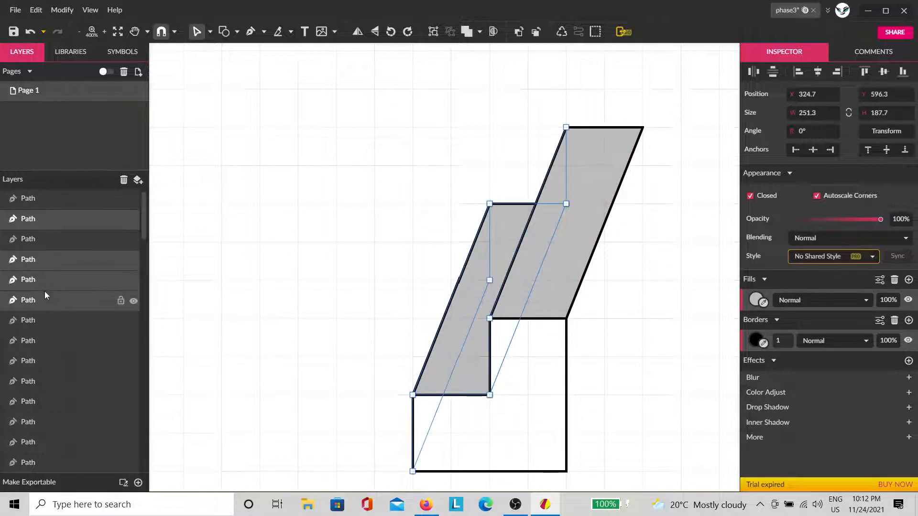
left_click(56, 240)
left_click(54, 221)
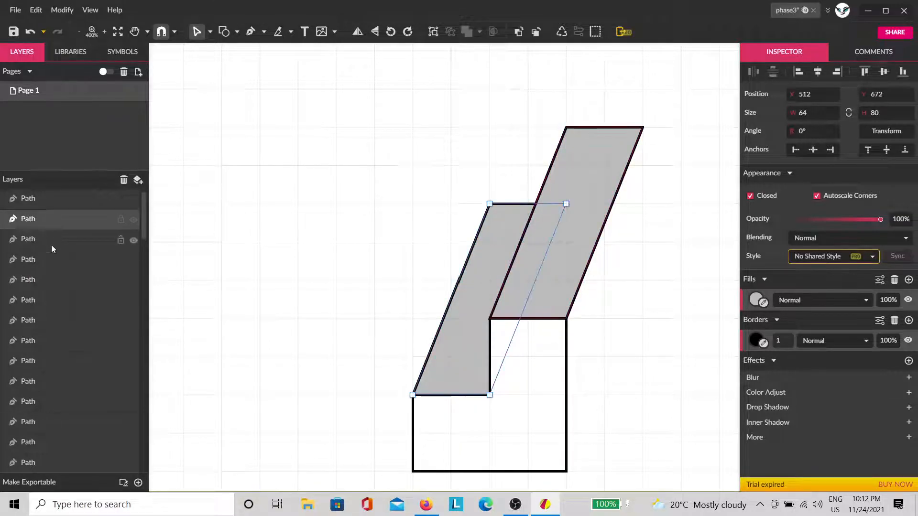
left_click(50, 263)
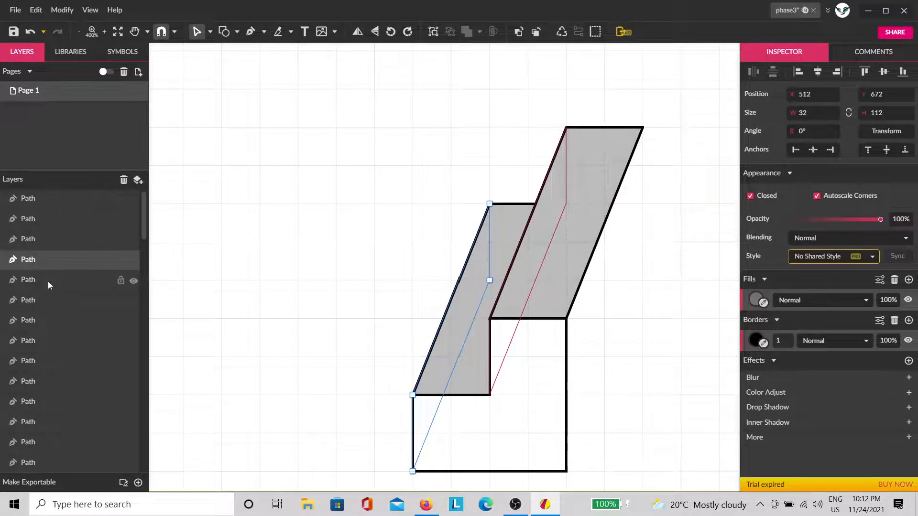
left_click(48, 281)
left_click(48, 260, "shift")
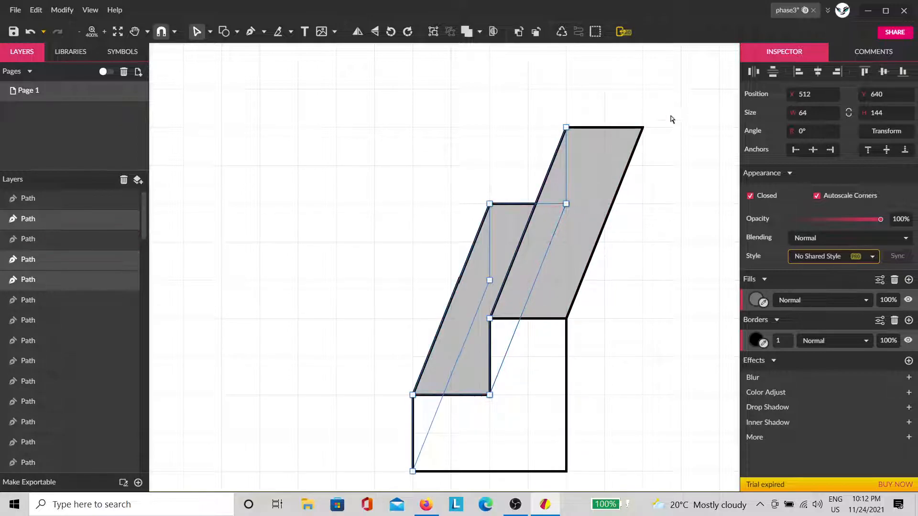
key("Escape")
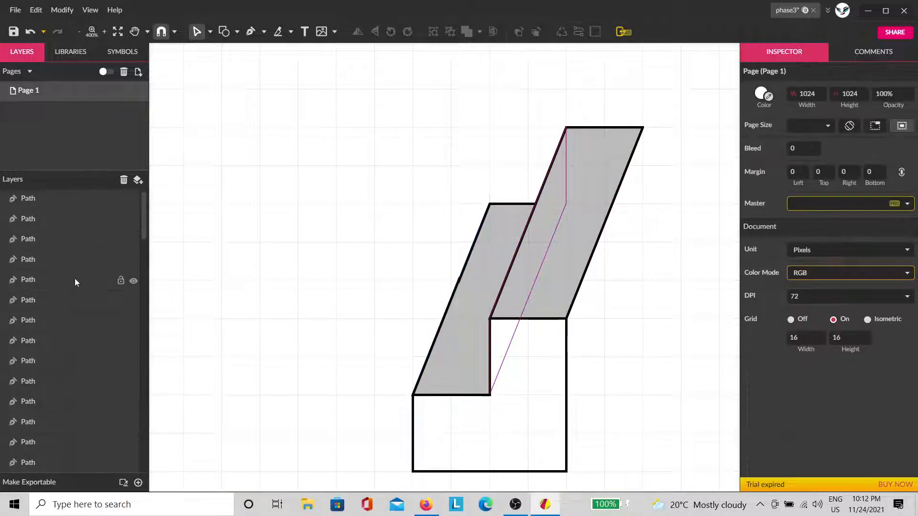
Move the far-end nodes of all four grey faces together so the faces span 160 × 176 px at X 416, Y 608.
left_click(75, 279)
left_click(71, 219, "shift")
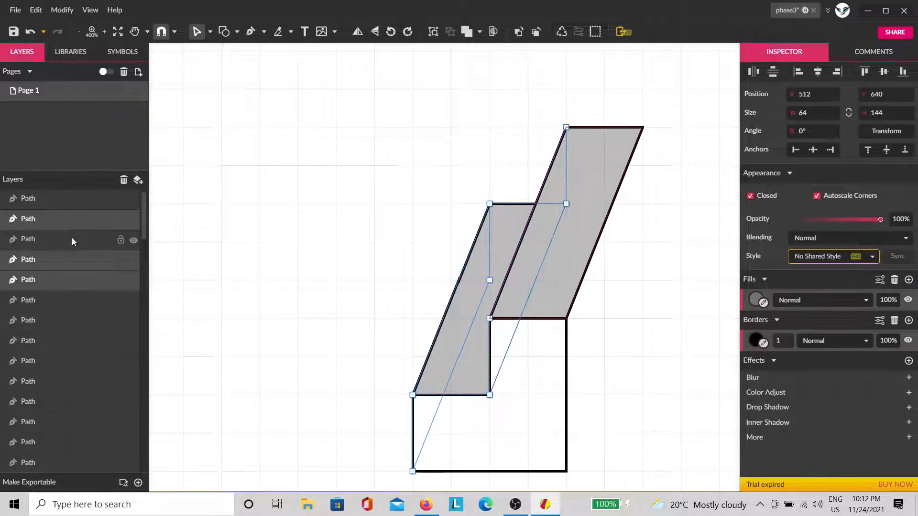
left_click(70, 240, "shift")
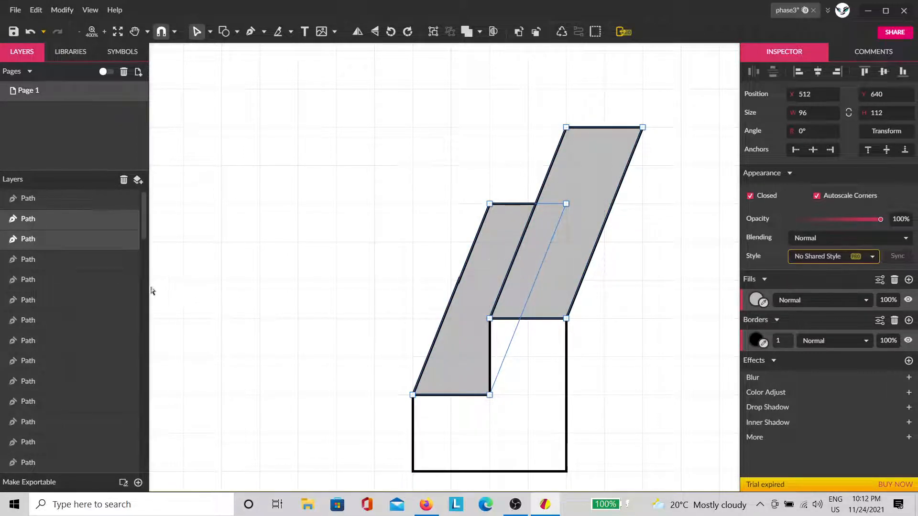
left_click(70, 278)
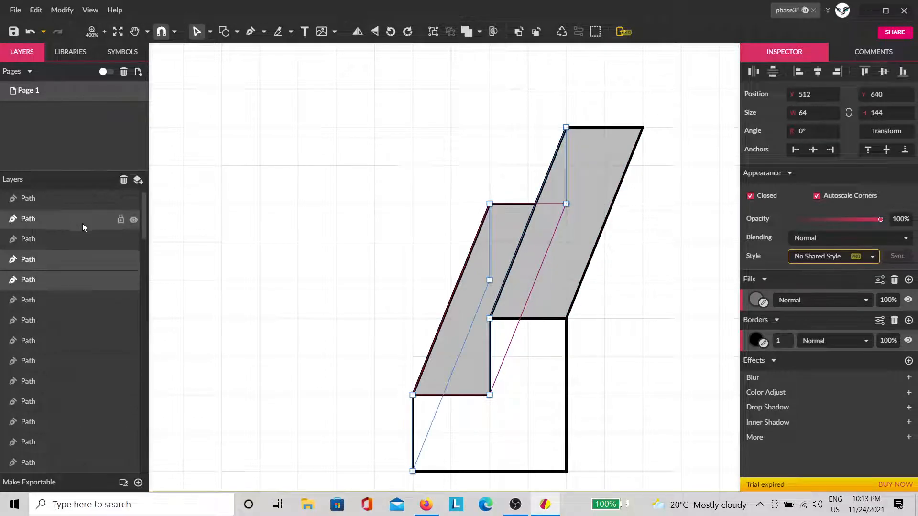
left_click(596, 211, "shift")
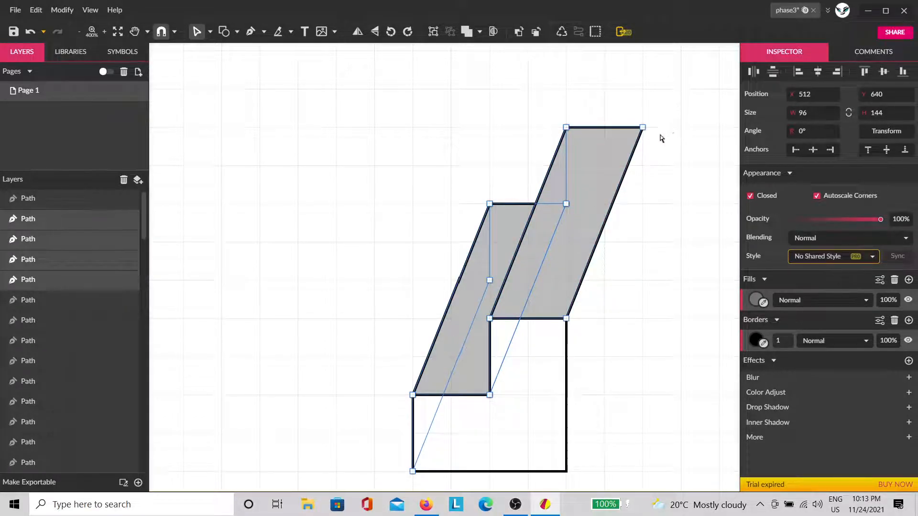
left_click_drag(676, 98, 396, 303)
left_click_drag(447, 273, 238, 334)
left_click_drag(488, 157, 223, 383)
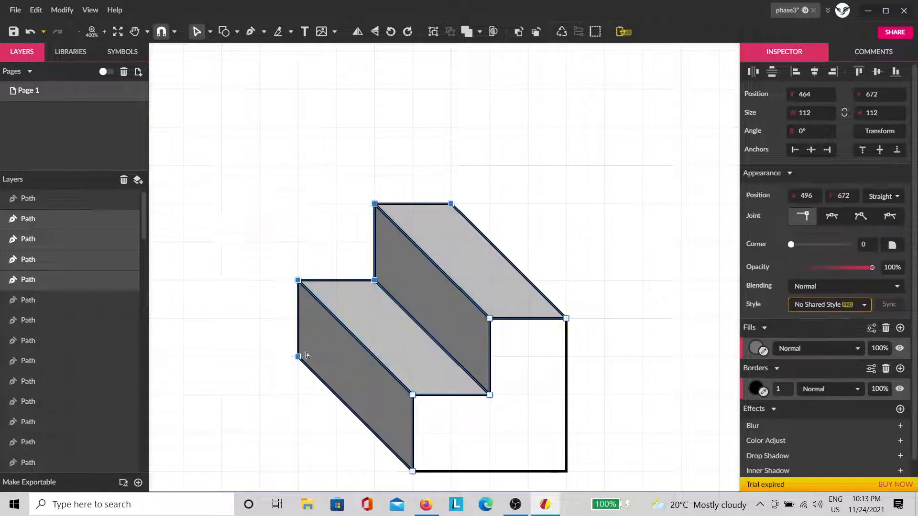
left_click_drag(298, 359, 206, 200)
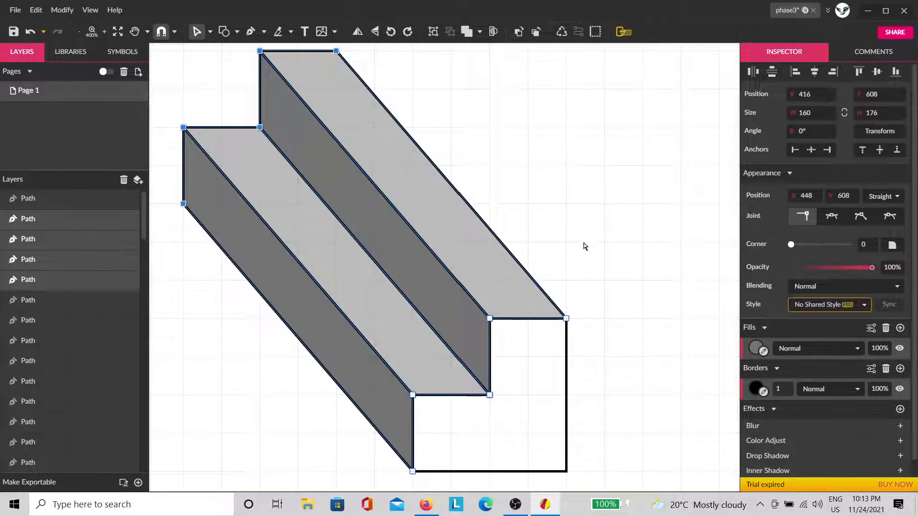
left_click(622, 239)
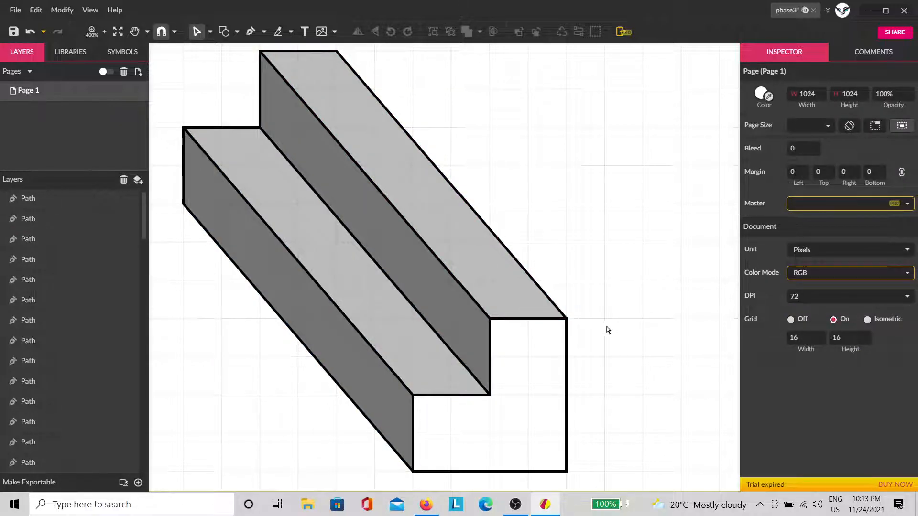
Switch the page grid from the standard square type to isometric.
key("space")
mouse_move(559, 372)
left_mouse_down()
mouse_move(609, 375)
mouse_move(615, 491)
mouse_move(623, 491)
left_mouse_up()
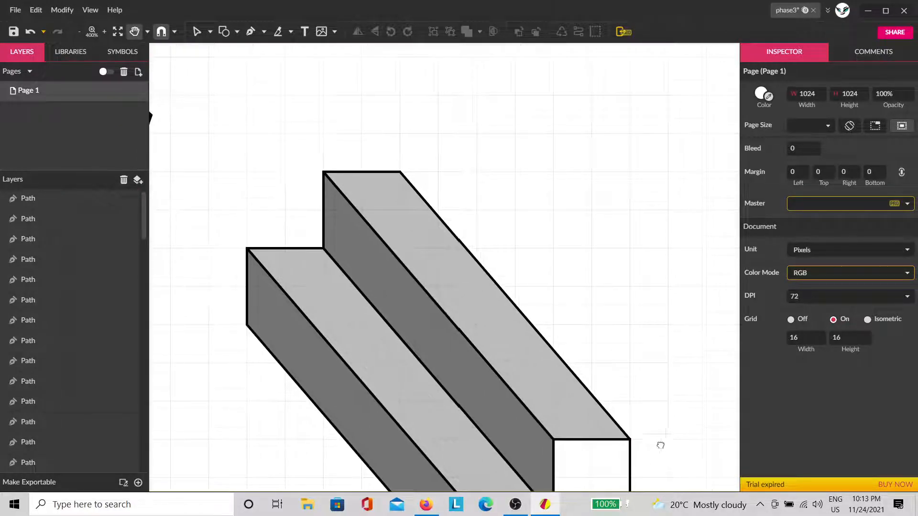
left_click_drag(663, 451, 648, 359)
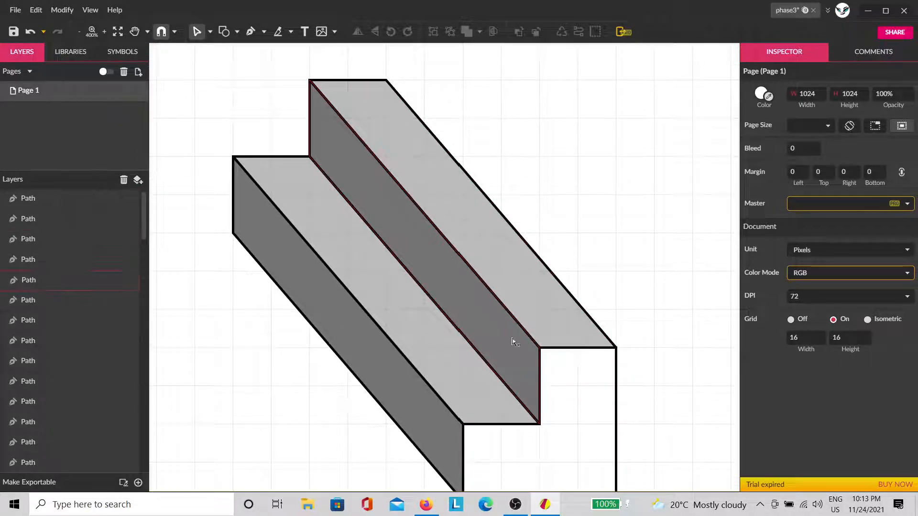
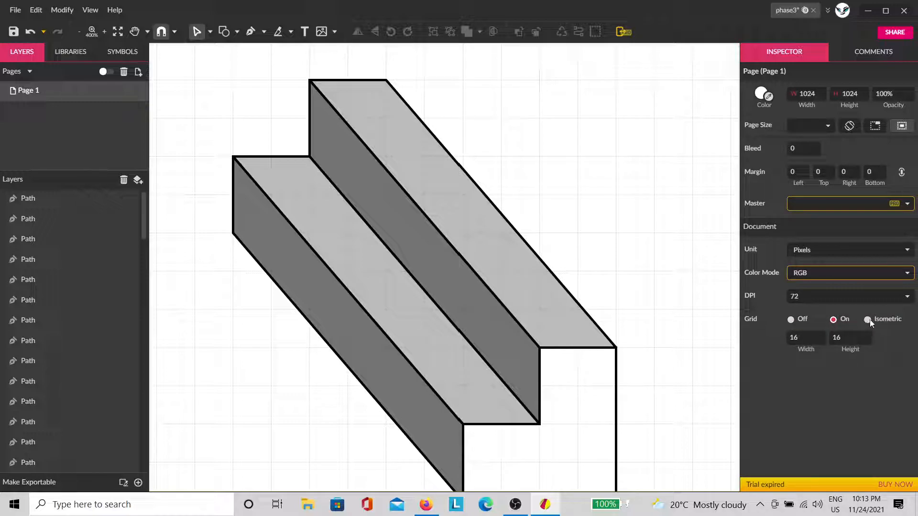
key("space")
mouse_move(605, 282)
left_mouse_down()
mouse_move(559, 349)
mouse_move(508, 371)
left_mouse_up()
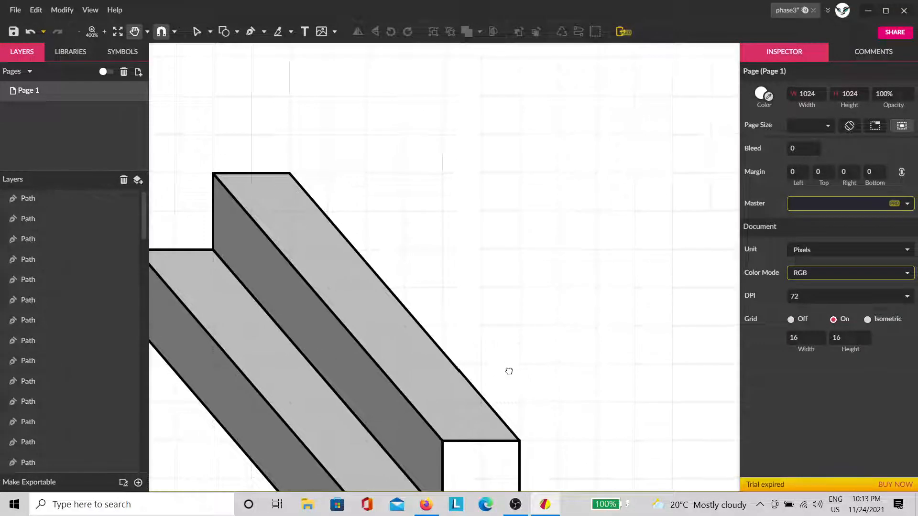
left_click(868, 319)
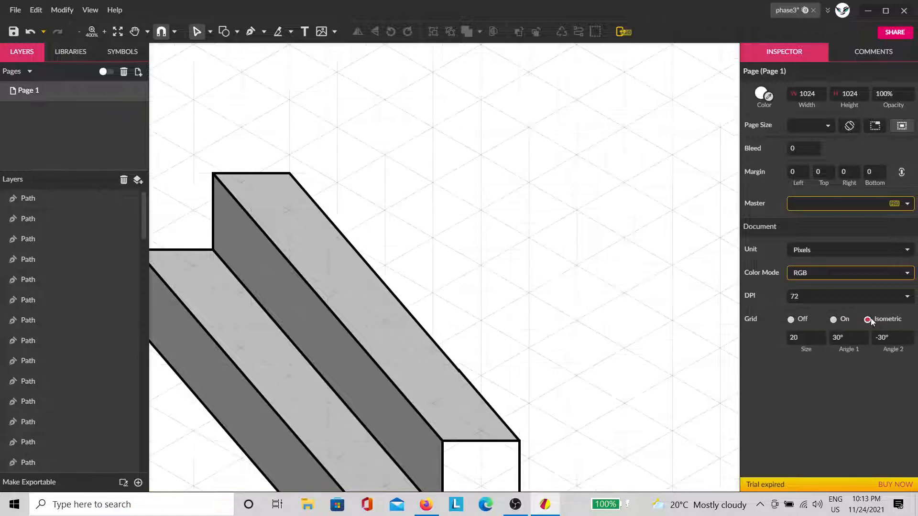
Set the isometric grid size to 64, keeping the 30° and -30° angles.
key("space")
mouse_move(525, 169)
left_mouse_down()
mouse_move(457, 299)
mouse_move(422, 277)
mouse_move(434, 334)
mouse_move(443, 218)
mouse_move(408, 203)
mouse_move(416, 195)
left_mouse_up()
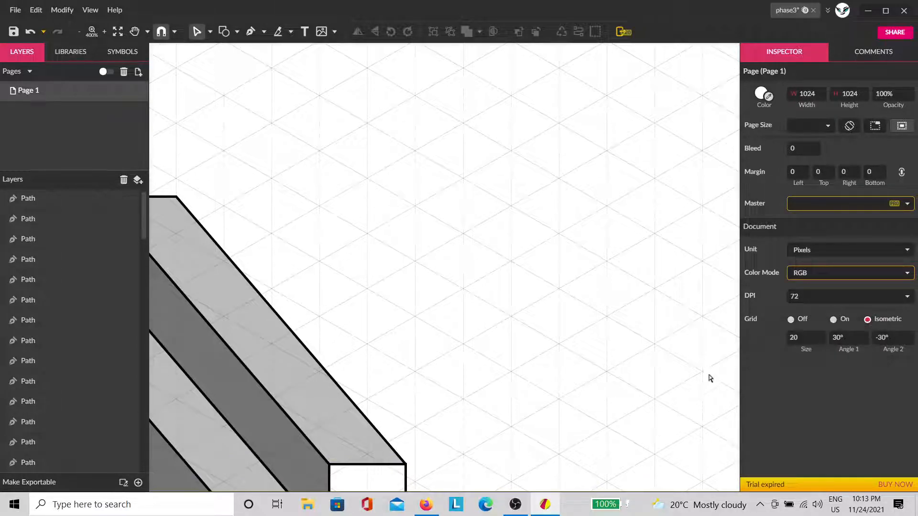
double_click(813, 341)
type("64")
key("Return")
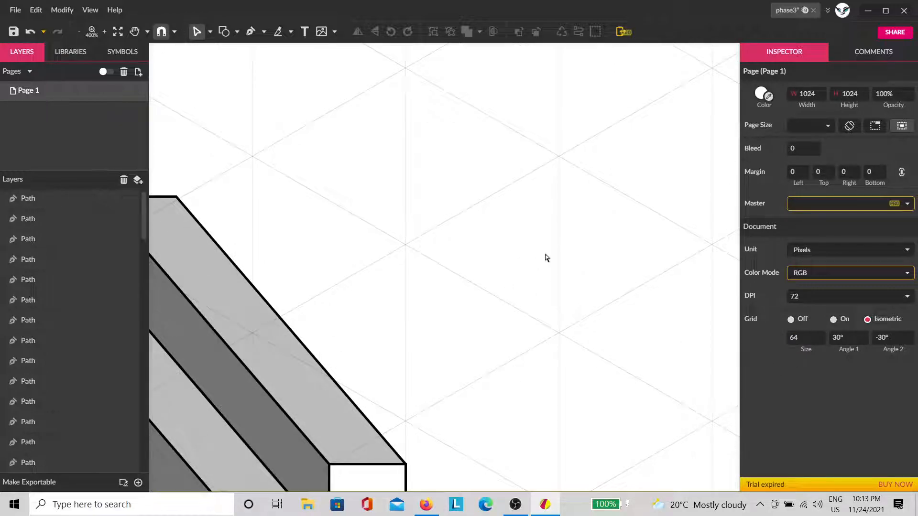
Set the isometric grid size to 32.
scroll(547, 257, "down", 5)
left_click_drag(575, 277, 530, 253)
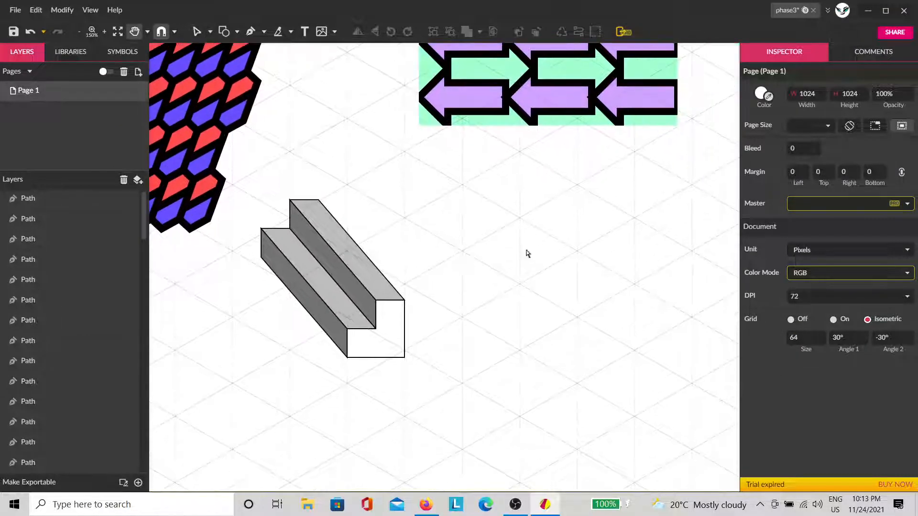
left_click(812, 339)
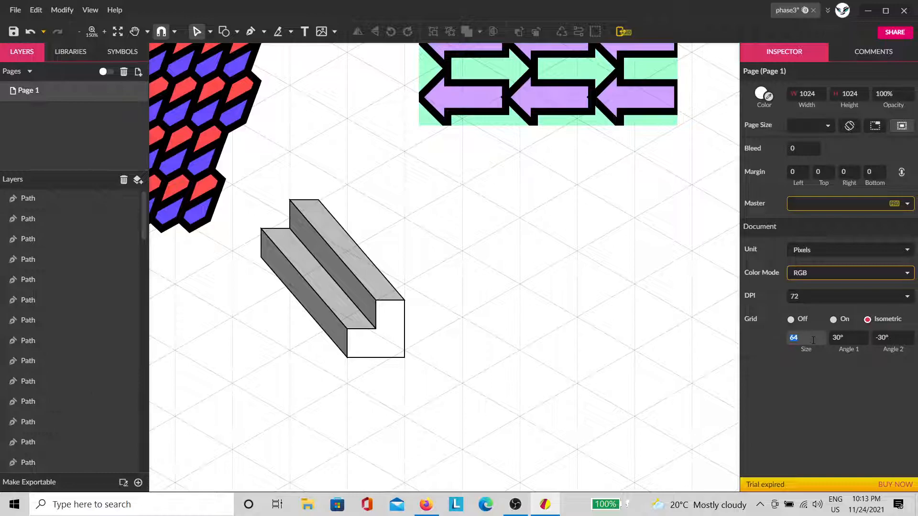
left_click_drag(842, 302, 842, 303)
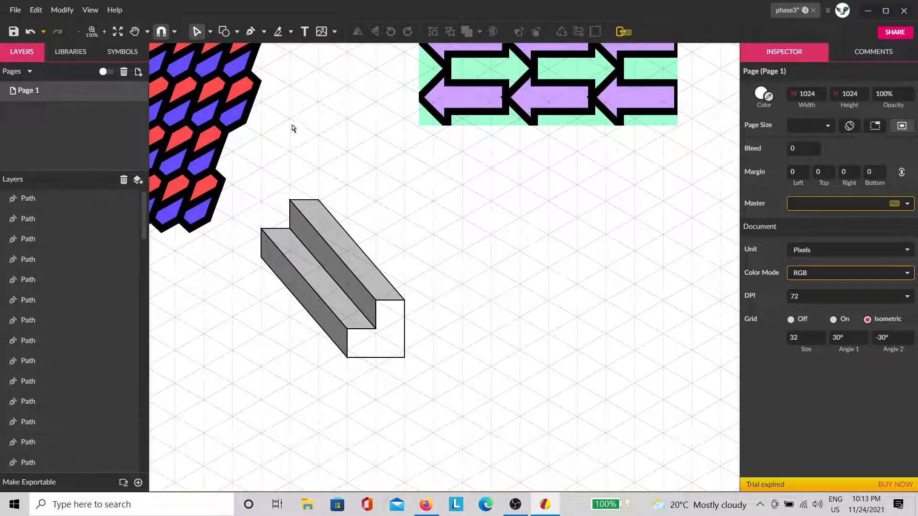
Draw a closed six-node L-shaped path with the Pen tool beside the grey block, snapped to the isometric grid, 160 × 184.8 px.
left_click(250, 31)
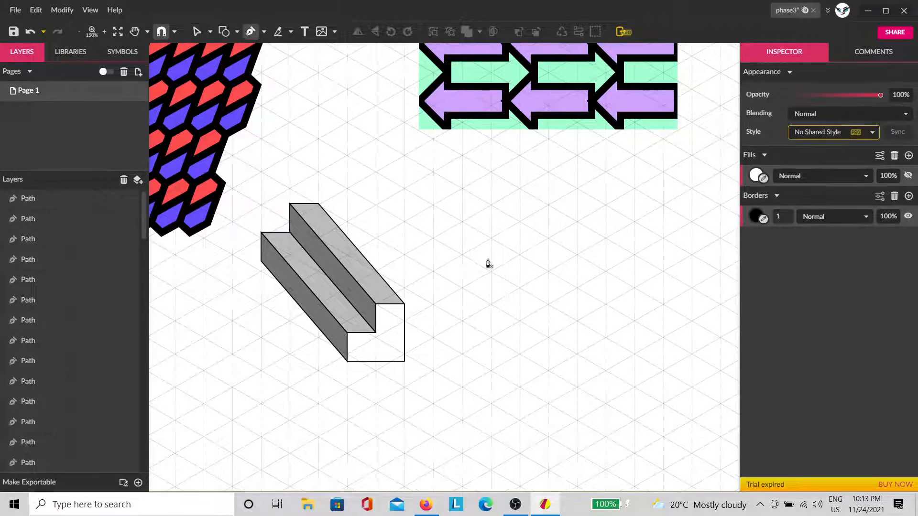
left_click(462, 255)
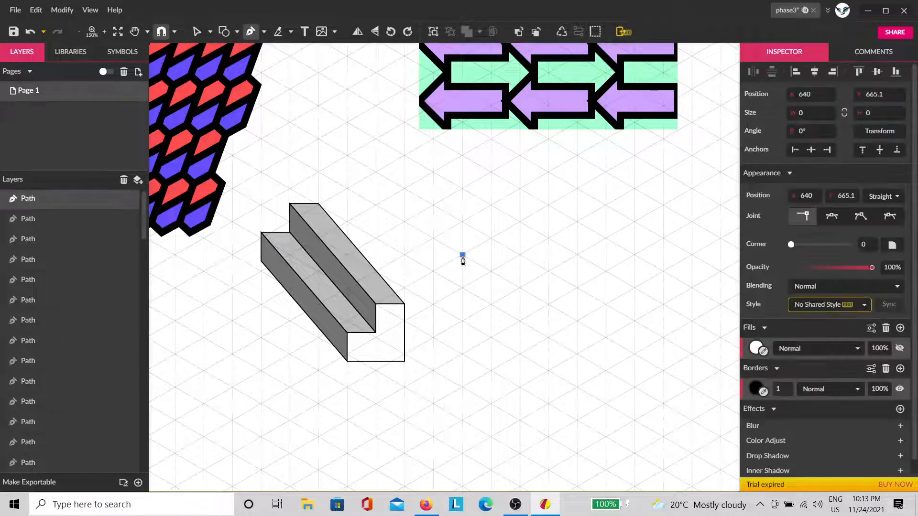
left_click(433, 238)
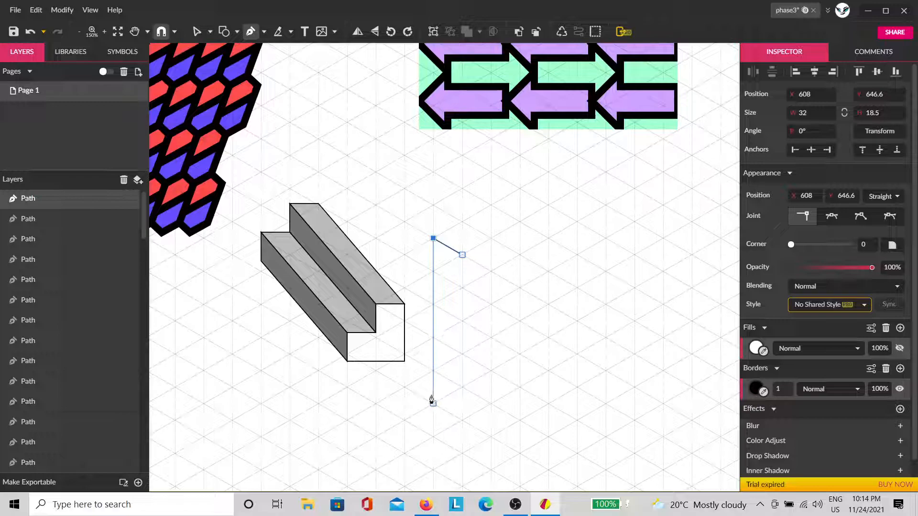
left_click(433, 403)
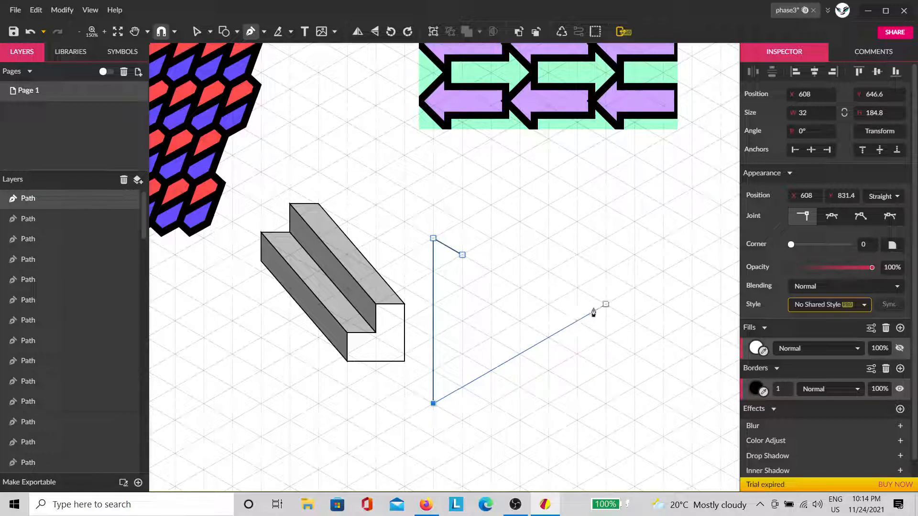
left_click(577, 320)
left_click(577, 287)
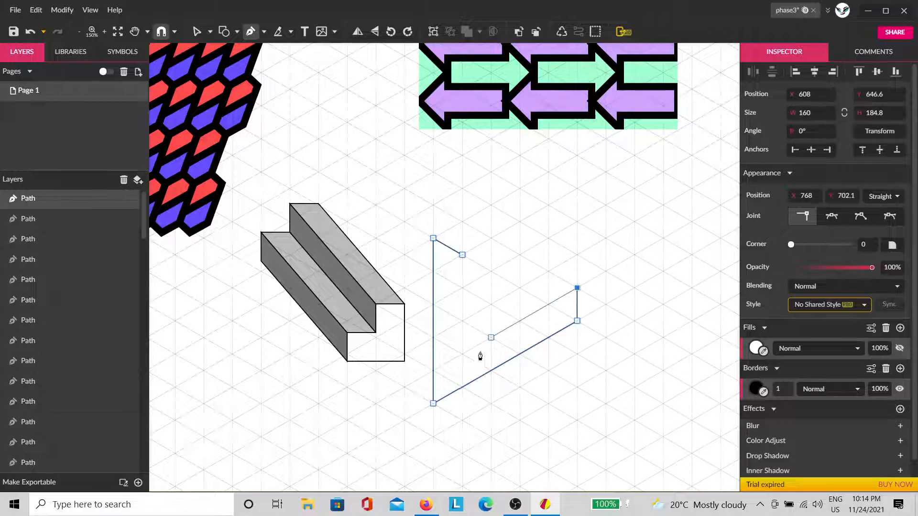
left_click(463, 354)
left_click(470, 268)
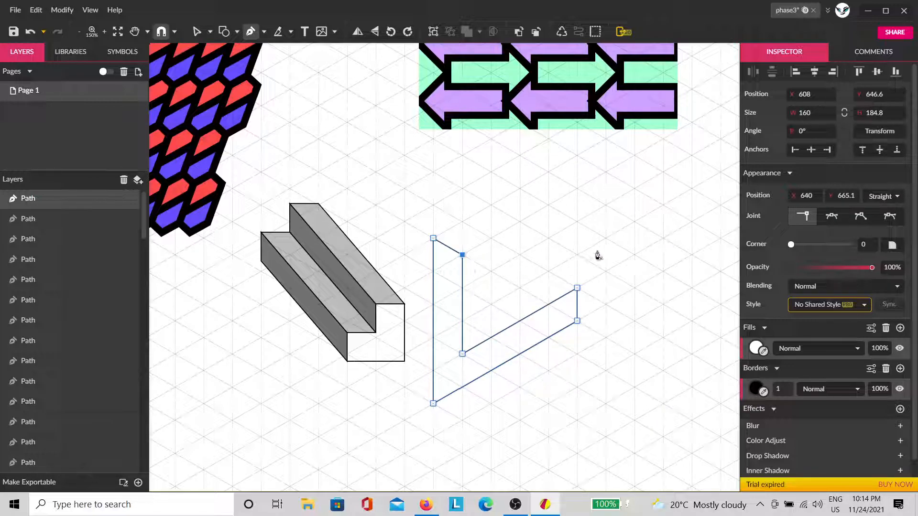
Lengthen the path's slanted arm by moving its two end nodes along the grid so the shape is 192 px wide.
key("v")
left_click_drag(619, 276, 569, 363)
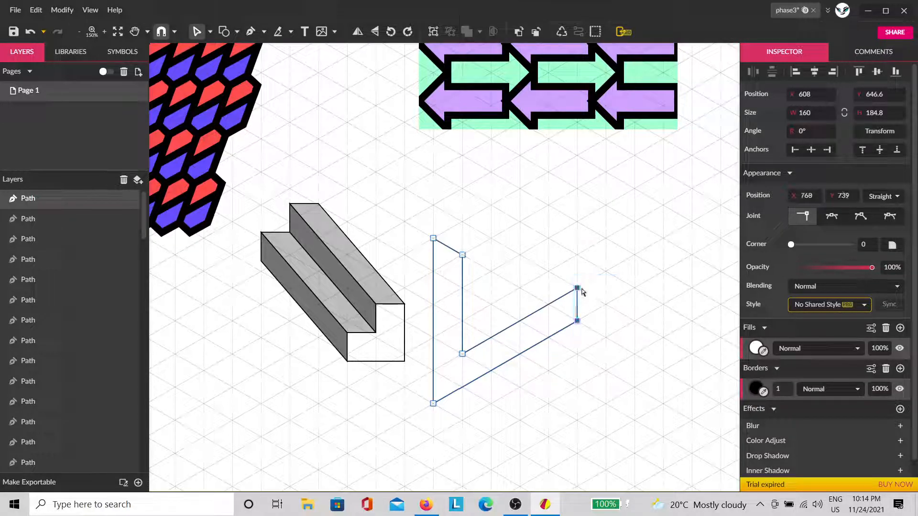
left_click_drag(578, 291, 601, 280)
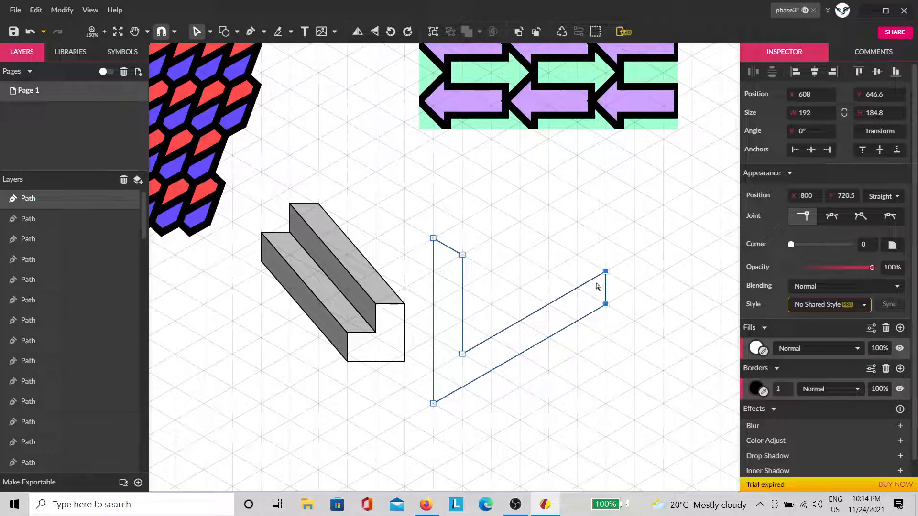
key("Escape")
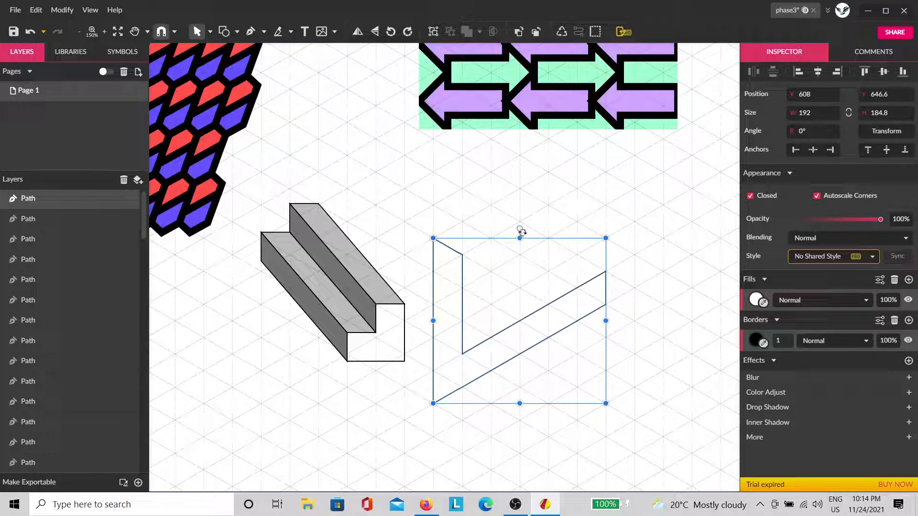
Make two copies of the L shape rotated to -120° and 120°, forming an interlocking impossible triangle, and deselect them.
left_click_drag(523, 231, 441, 234)
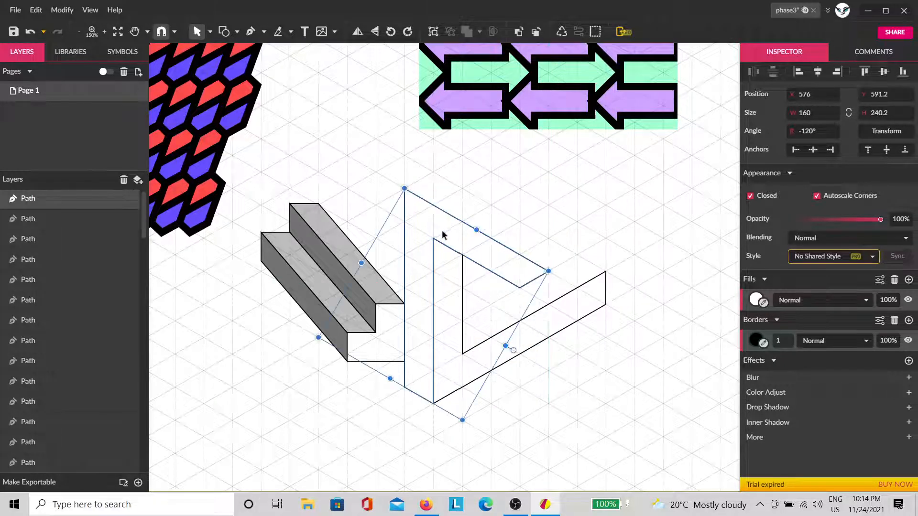
left_click(557, 243)
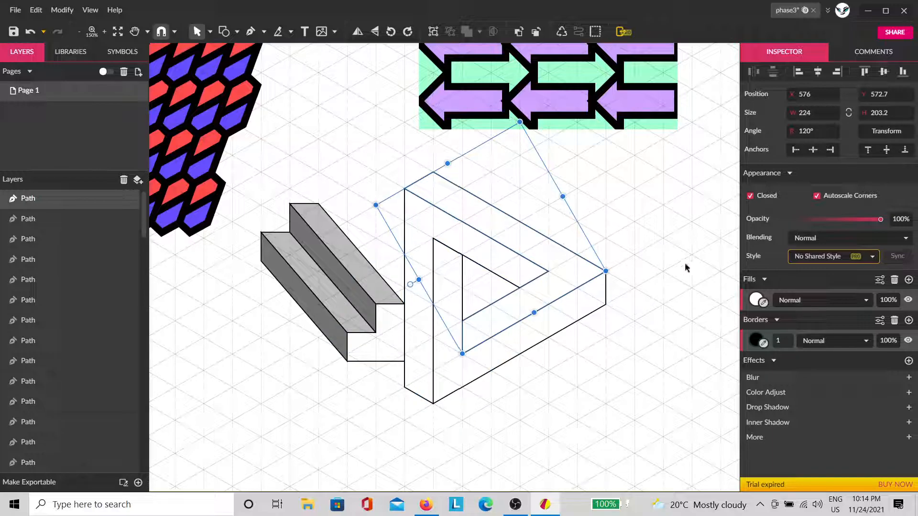
left_click(667, 279)
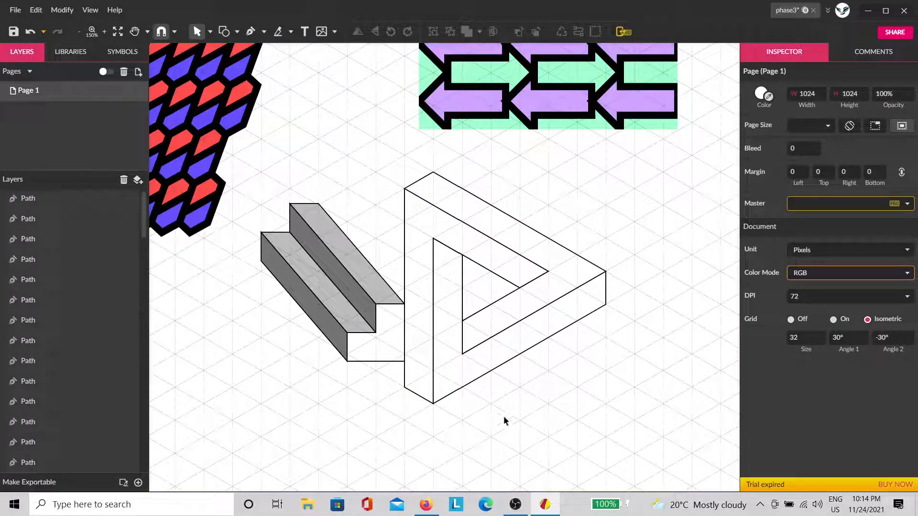
Select the three triangle shapes together and move them away from the grey block to X 672, Y 596.4.
scroll(398, 345, "up", 3)
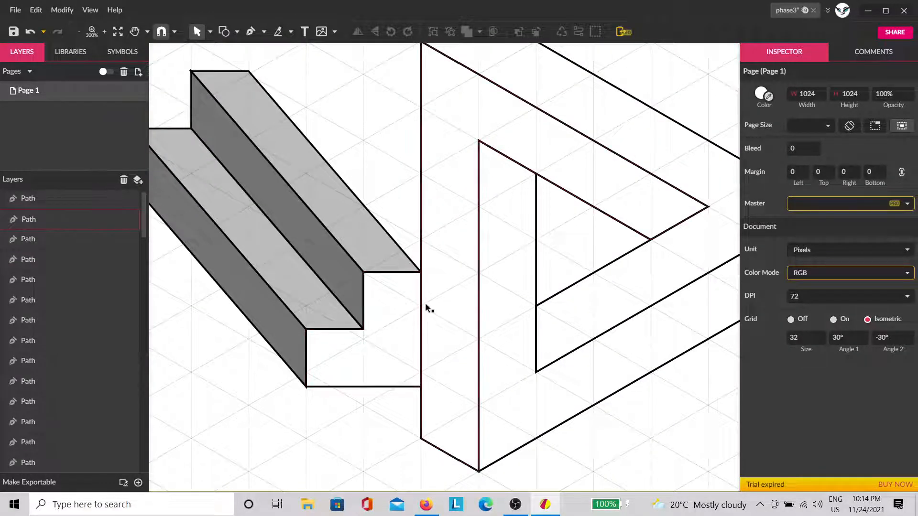
scroll(657, 337, "down", 2)
left_click_drag(661, 390, 480, 399)
left_click_drag(582, 431, 339, 145)
left_click_drag(371, 187, 455, 230)
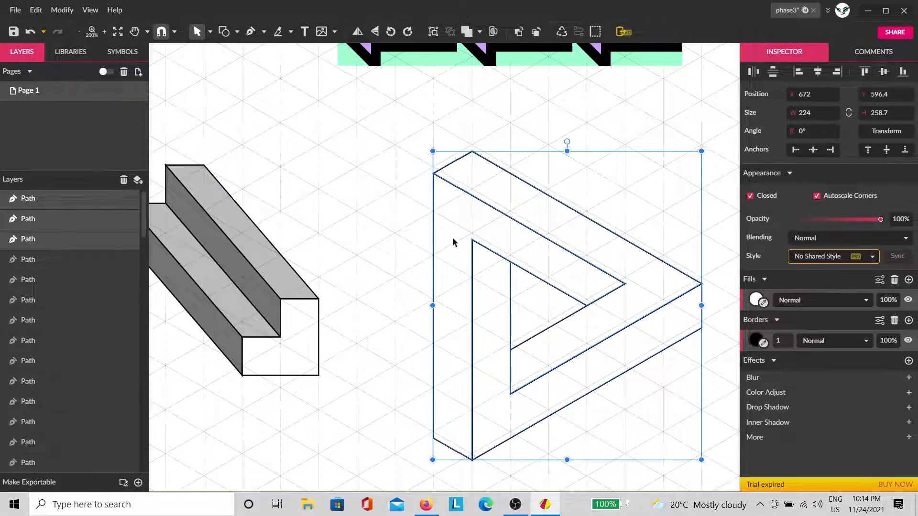
Select all nodes of the three triangle shapes and snap them together onto the isometric grid at X 608, Y 554.3.
double_click(453, 241)
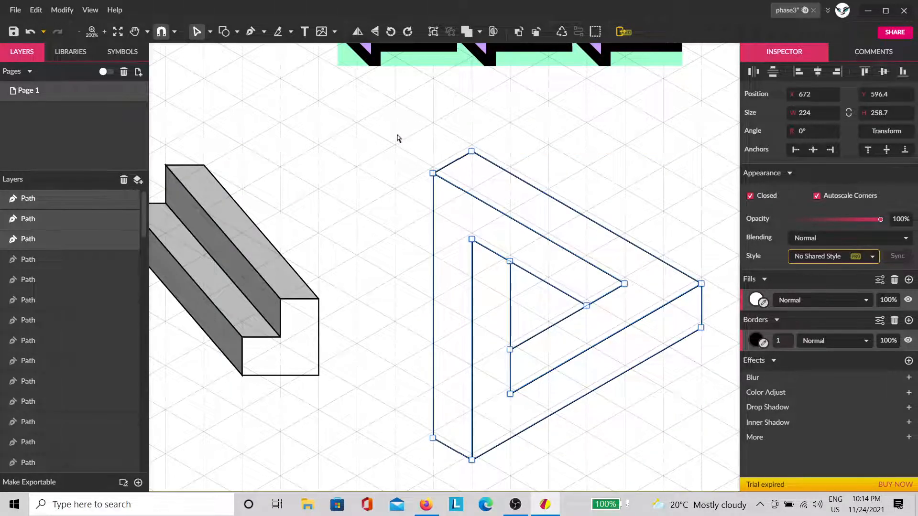
left_click_drag(395, 132, 724, 479)
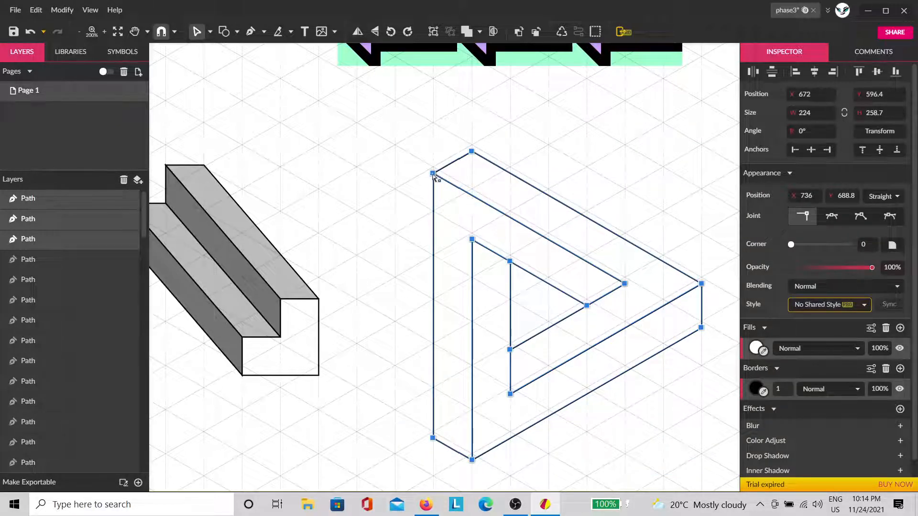
left_click_drag(433, 174, 376, 189)
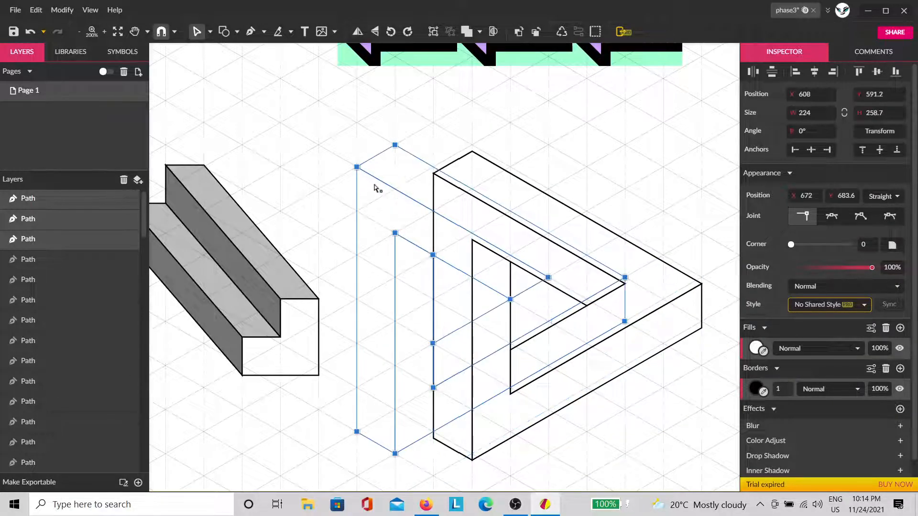
left_click_drag(347, 148, 345, 147)
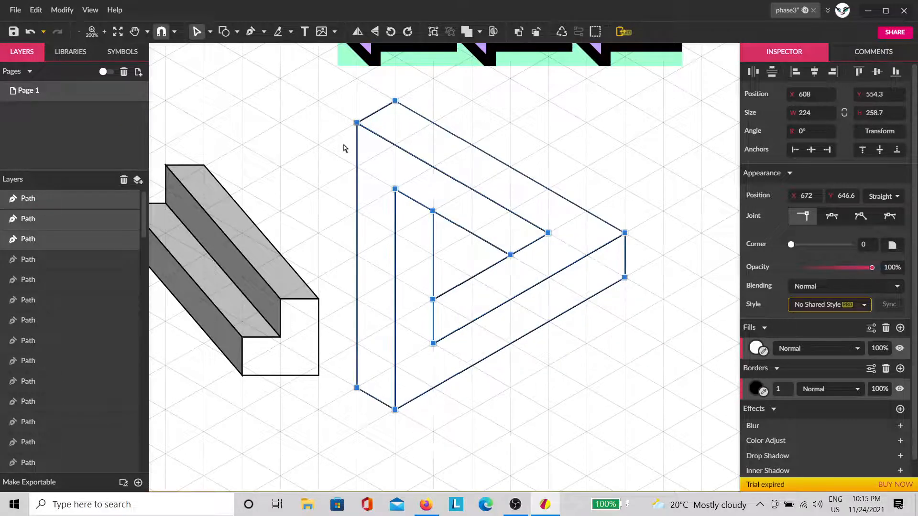
Fill the triangle's shape that runs along the upper edge with light grey #B0B0B0.
left_click(643, 214)
left_click(560, 211)
left_click(756, 301)
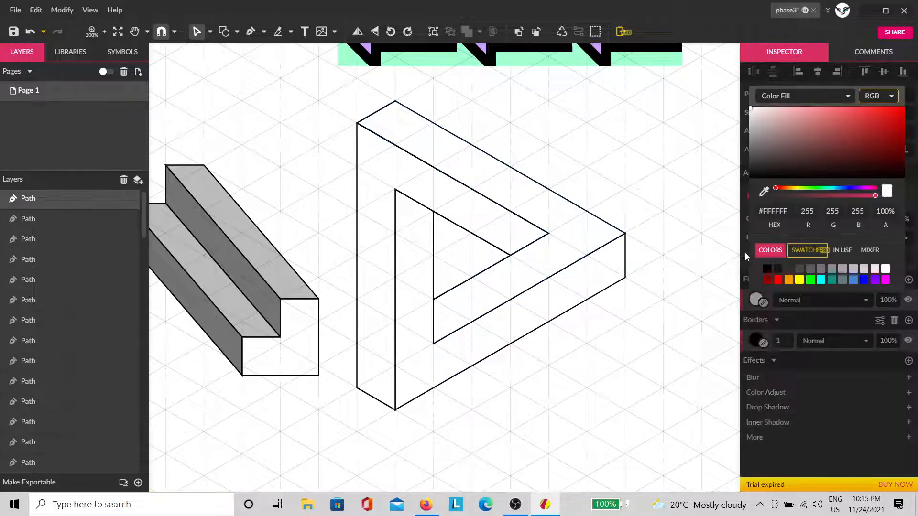
left_click_drag(781, 133, 721, 136)
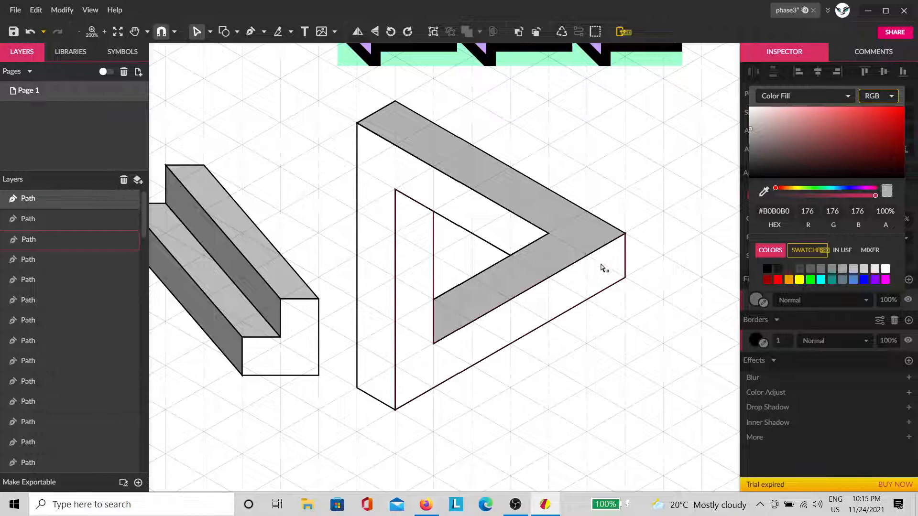
Fill the triangle's shape that forms the lower outer edge with dark grey and deselect it.
left_click(699, 247)
left_click(755, 301)
left_click_drag(775, 154, 731, 158)
left_click(586, 158)
left_click(601, 195)
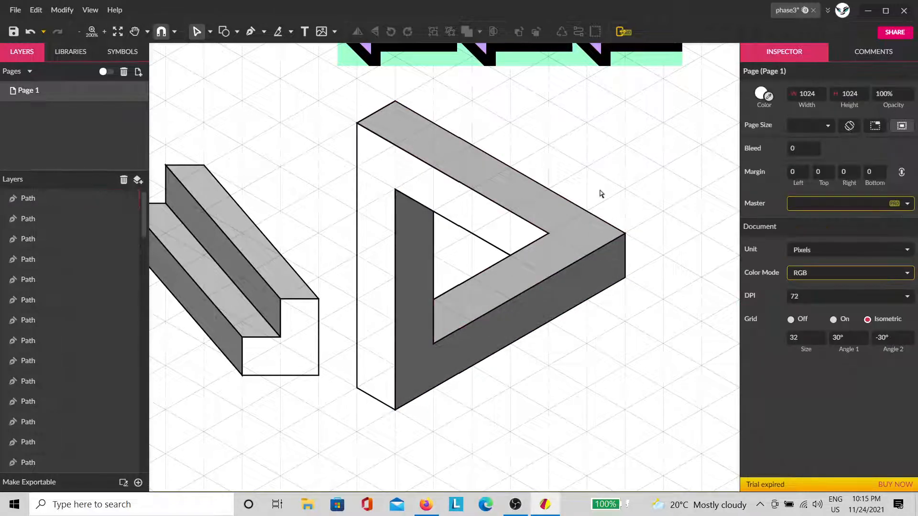
Recolour the triangle's light grey shape along the upper and inner edges to mint green #88FFC8.
key("space")
mouse_move(516, 353)
left_mouse_down()
mouse_move(524, 293)
mouse_move(517, 369)
mouse_move(512, 360)
left_mouse_up()
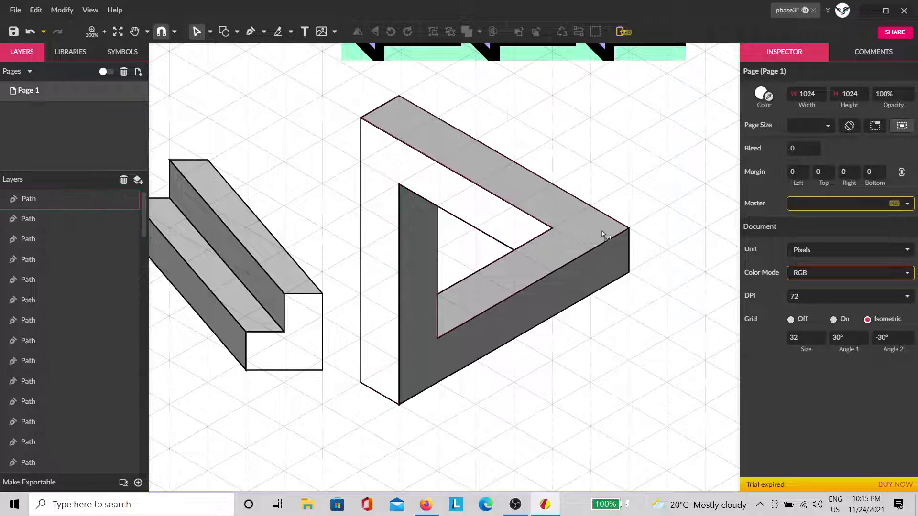
left_click(454, 147)
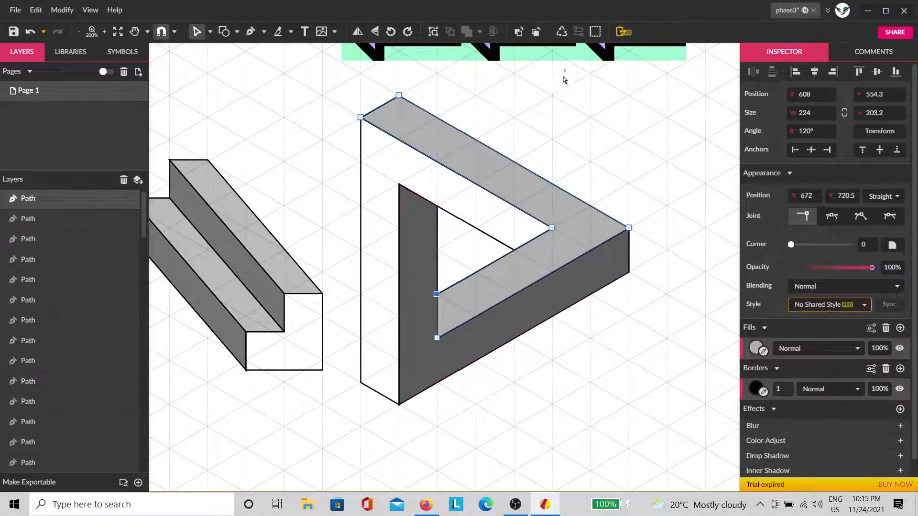
left_click(538, 156)
left_click(548, 215)
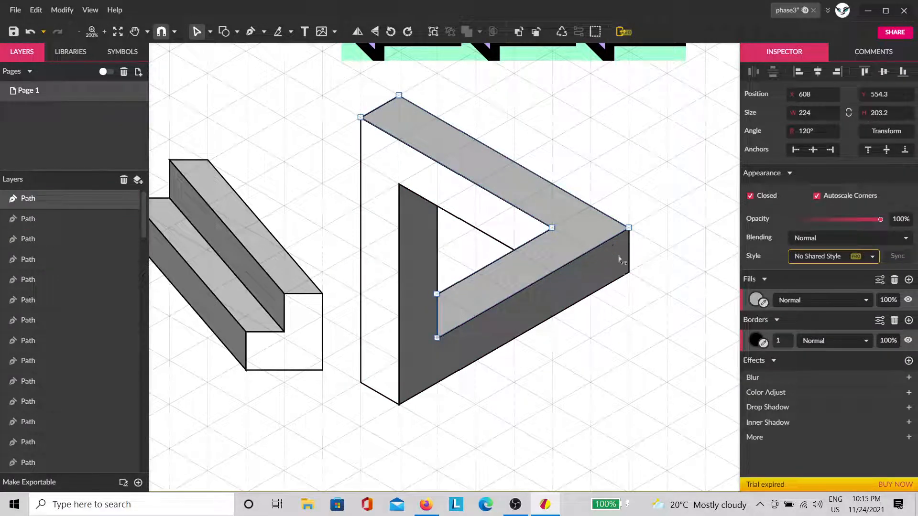
left_click(761, 300)
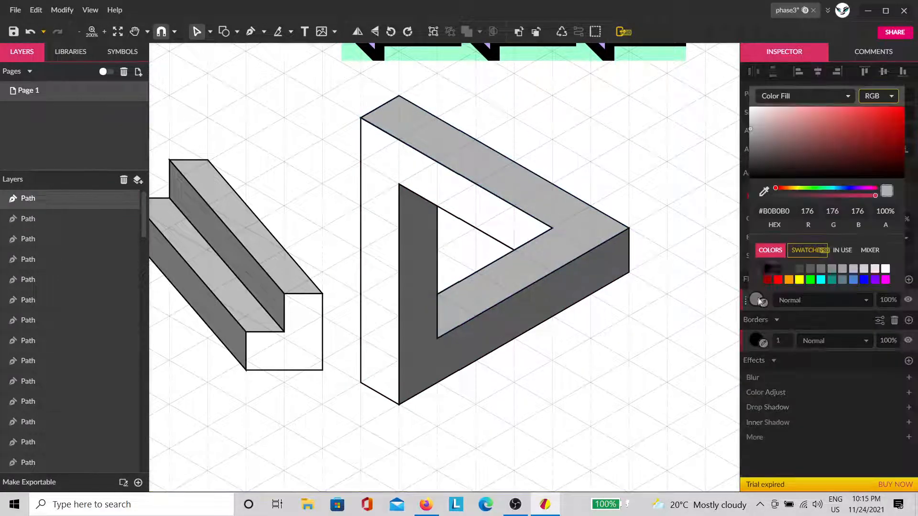
left_click(819, 189)
left_click_drag(816, 127, 822, 84)
left_click(484, 211)
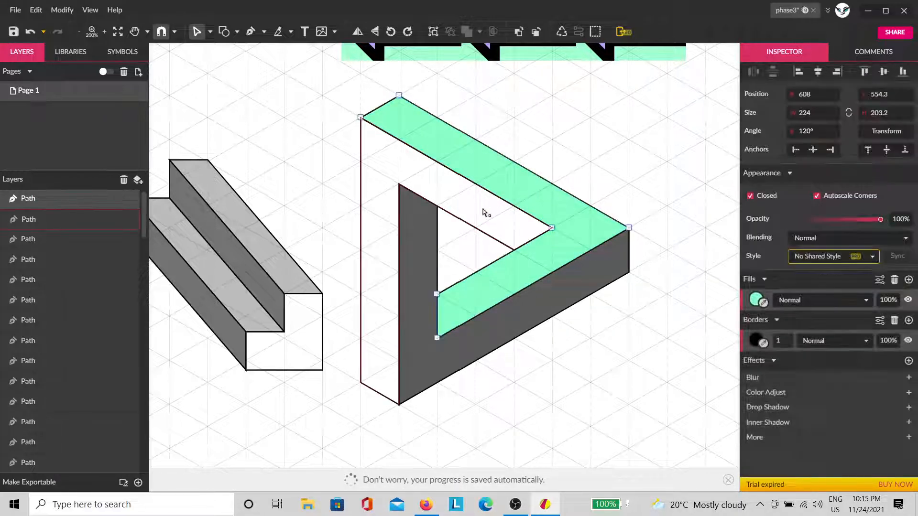
Fill the triangle's white shape with the neighbouring mint colour and shift its hue to light orange #FFB688.
left_click(484, 211)
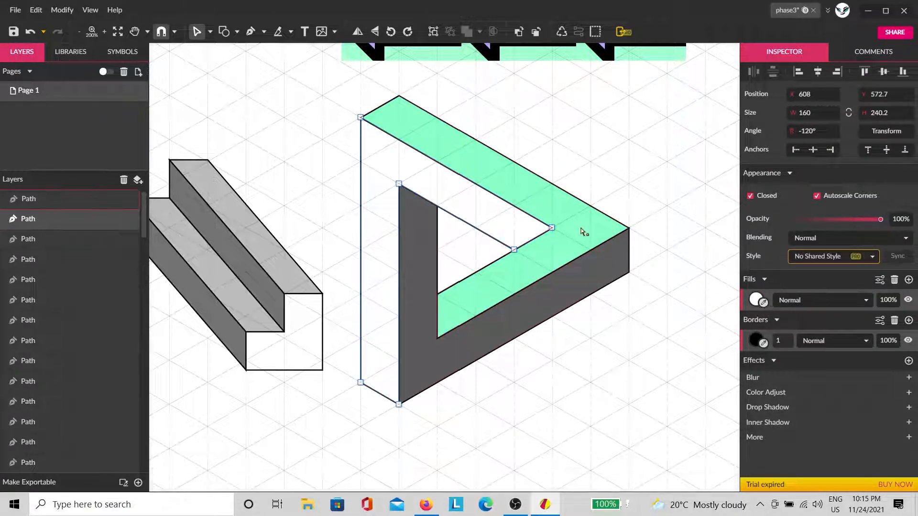
left_click(764, 302)
left_click(617, 238)
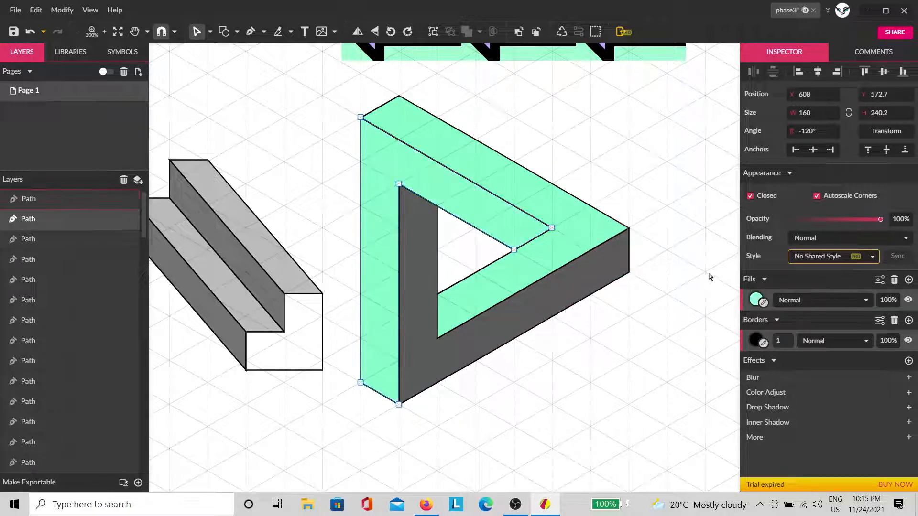
left_click(756, 300)
left_click(783, 189)
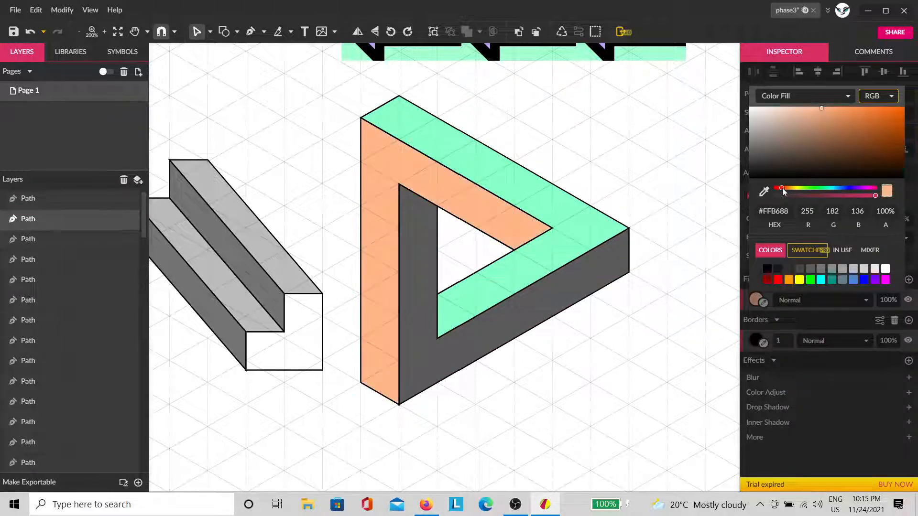
Fill the triangle's dark grey shape with the sampled mint, shift its hue to pink #FF88FD, and deselect it.
left_click(475, 352)
left_click(764, 303)
left_click(586, 251)
left_click(756, 300)
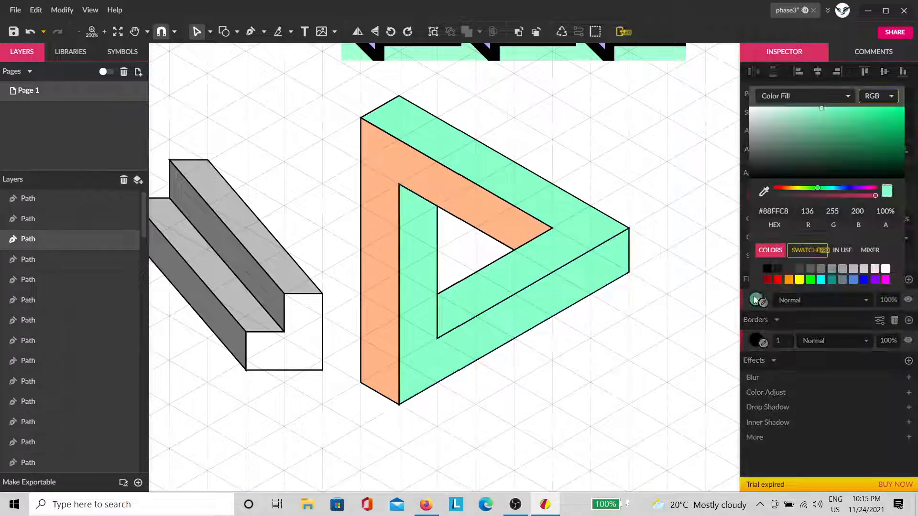
left_click(859, 190)
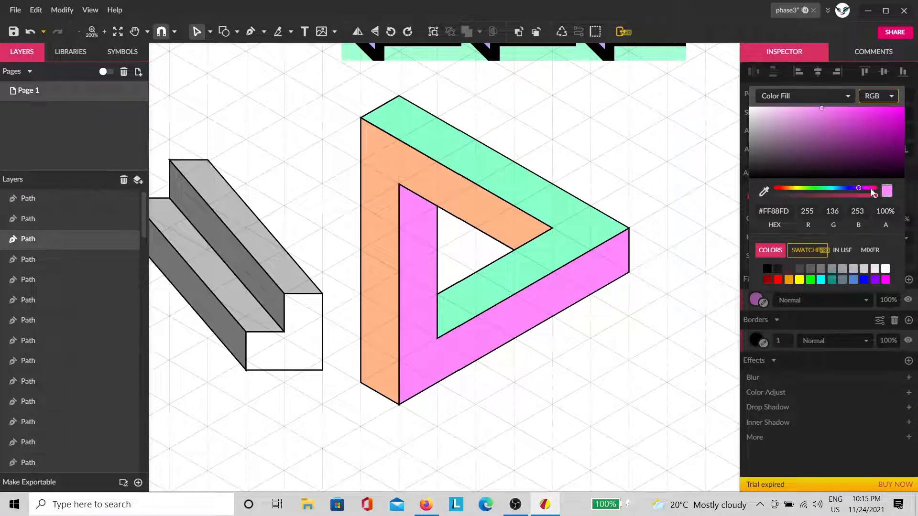
left_click(625, 166)
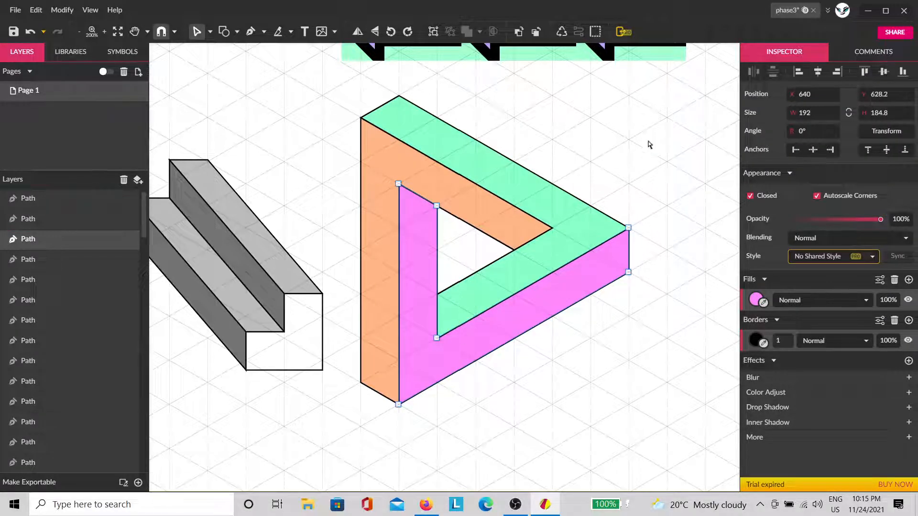
left_click_drag(632, 362, 586, 344)
left_click(644, 178)
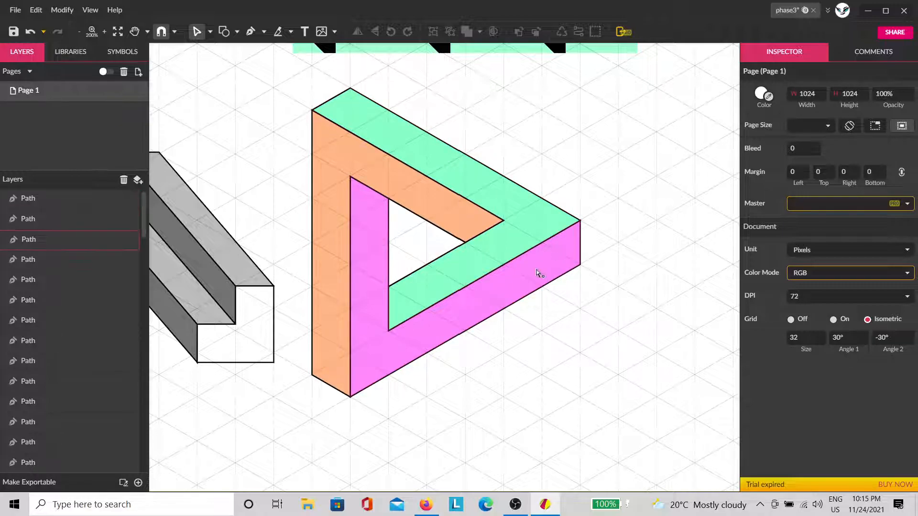
Bring the class reference document in the browser into view and examine its isometric example shapes, including the interlocking cube.
left_click_drag(657, 257, 586, 275)
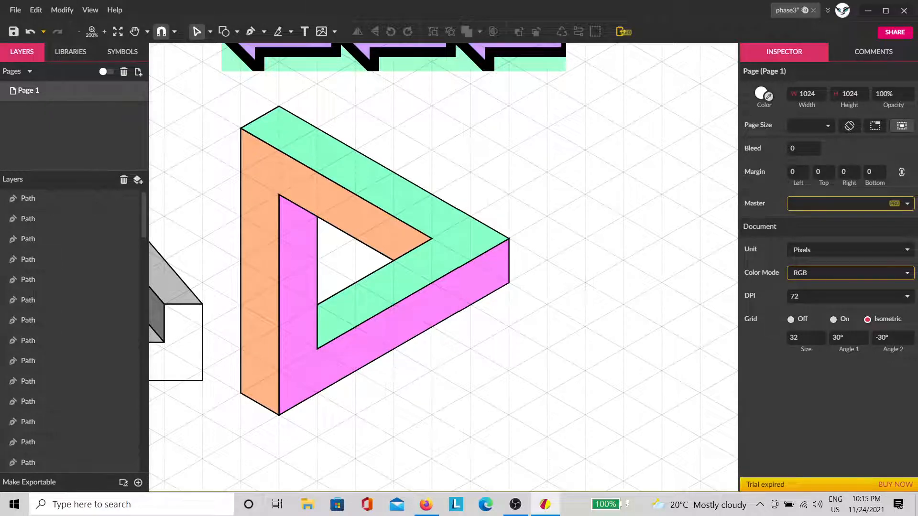
left_click_drag(604, 195, 401, 20)
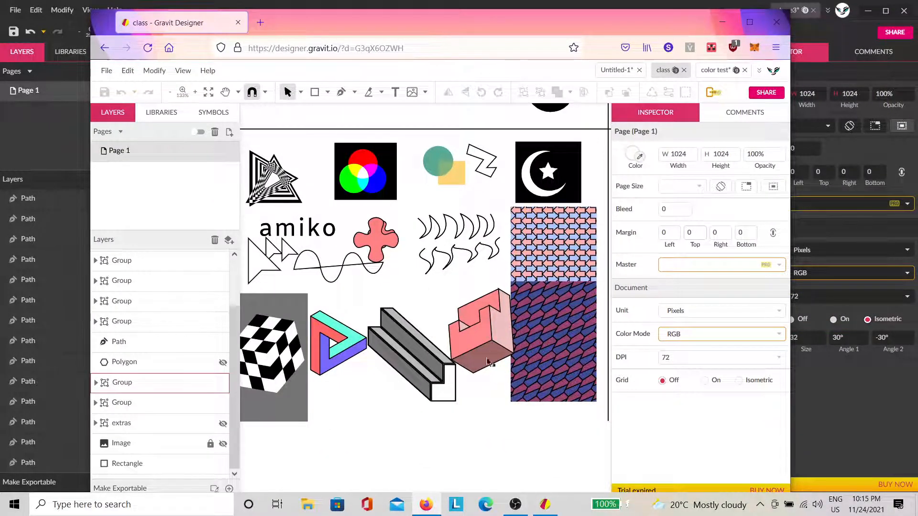
key("space")
left_click_drag(353, 410, 411, 416)
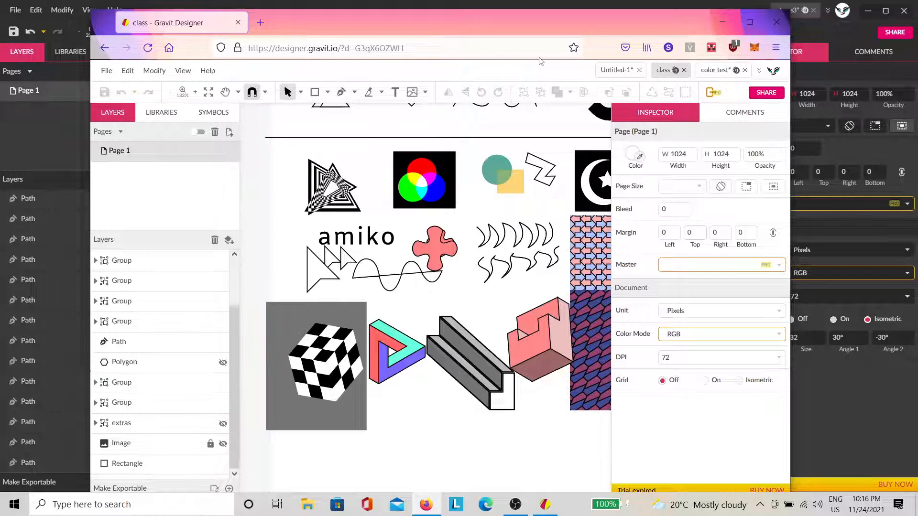
left_click_drag(537, 19, 917, 91)
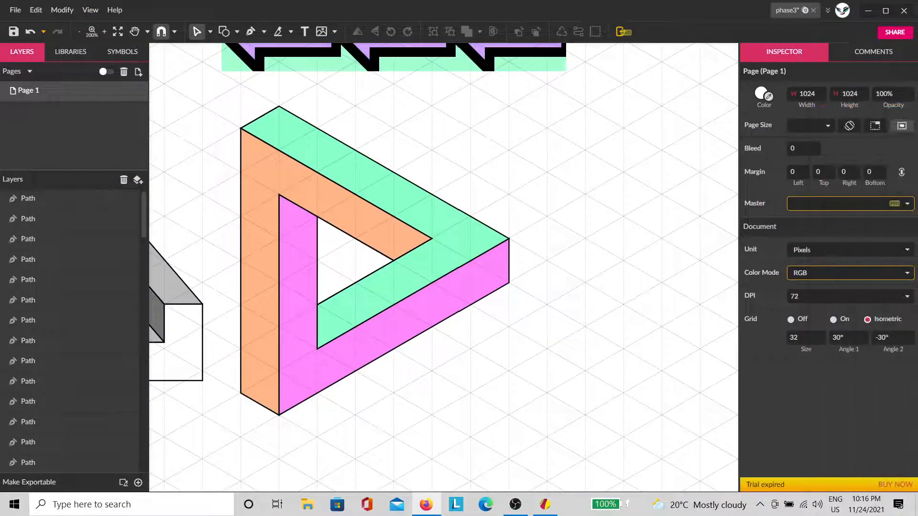
Switch the page to the regular grid and draw a 64 × 64 px square with a 32 × 16 px notch in its upper edge at X 816, Y 768.
left_click(833, 320)
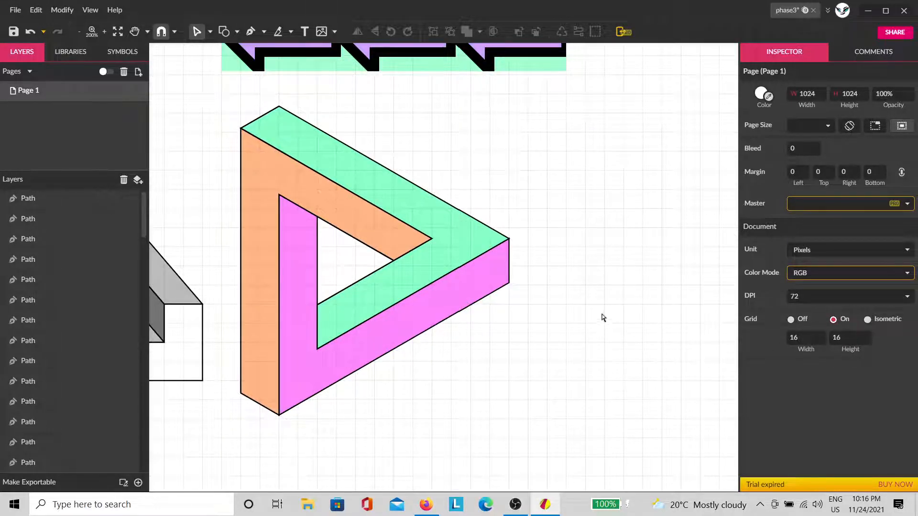
key("space")
left_click_drag(594, 320, 642, 158)
left_click_drag(587, 309, 501, 280)
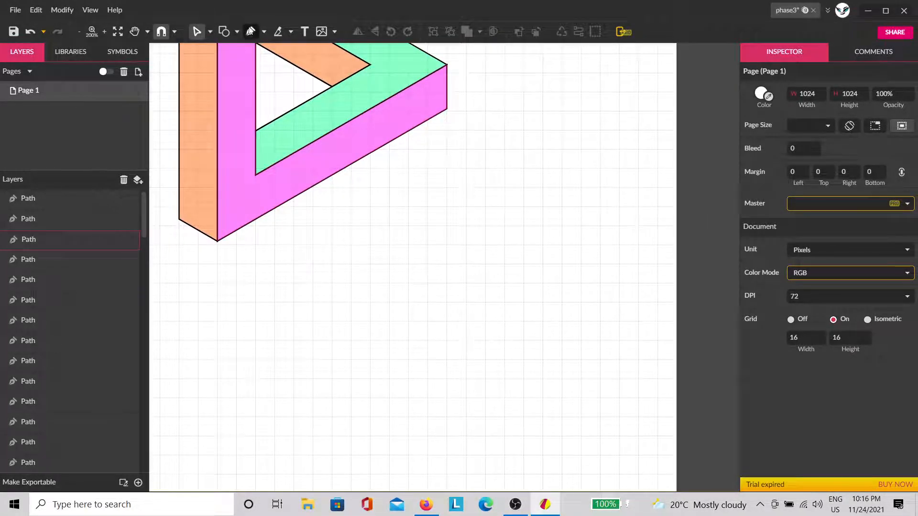
left_click(250, 32)
left_click(427, 195)
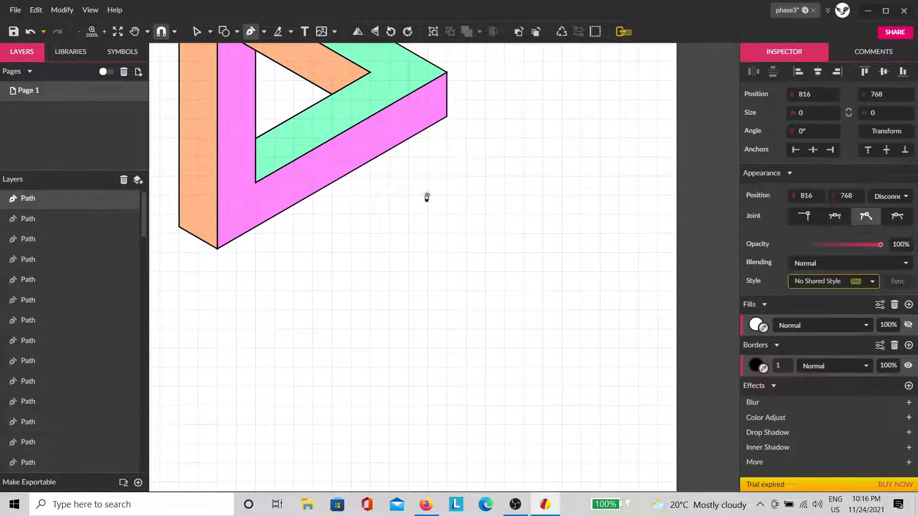
left_click(427, 272)
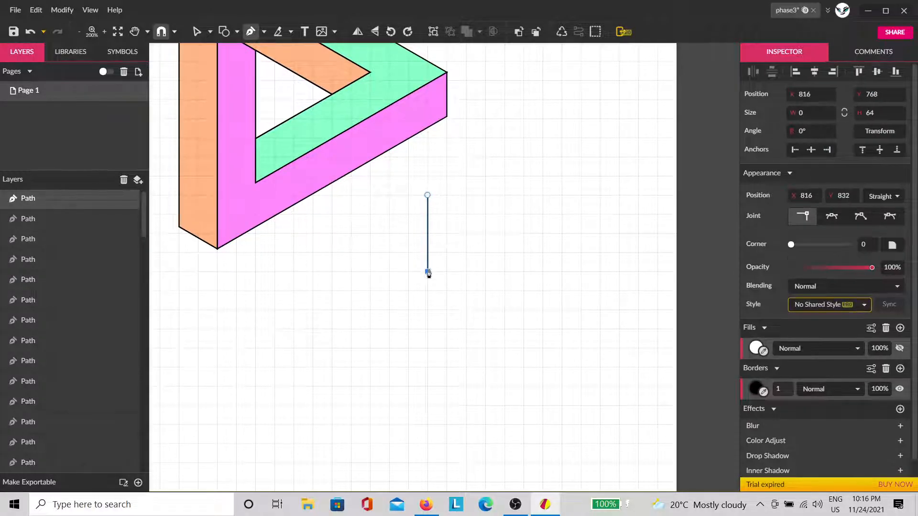
left_click(504, 272)
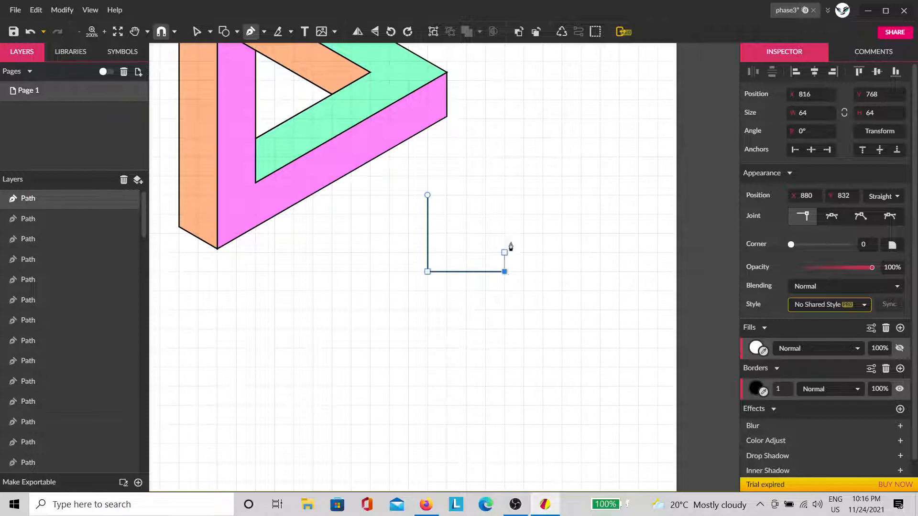
left_click(504, 195)
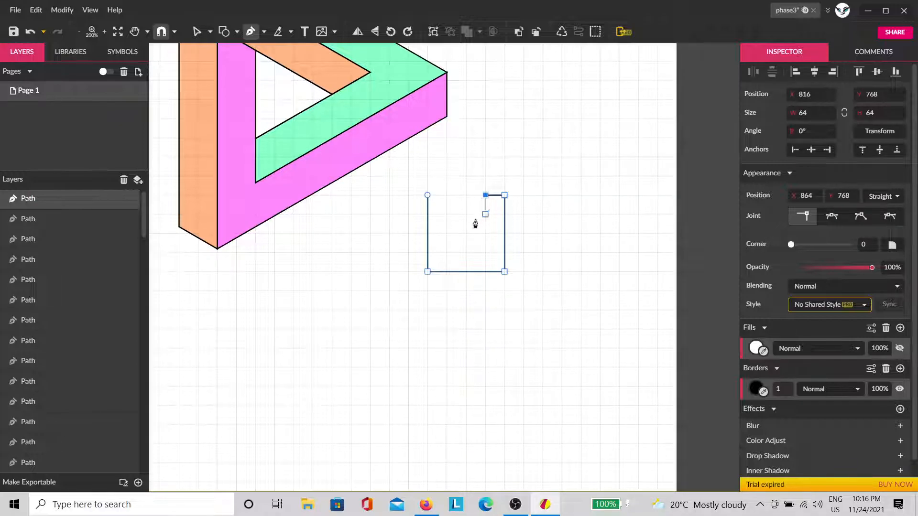
left_click(485, 214)
left_click(447, 214)
left_click(433, 201)
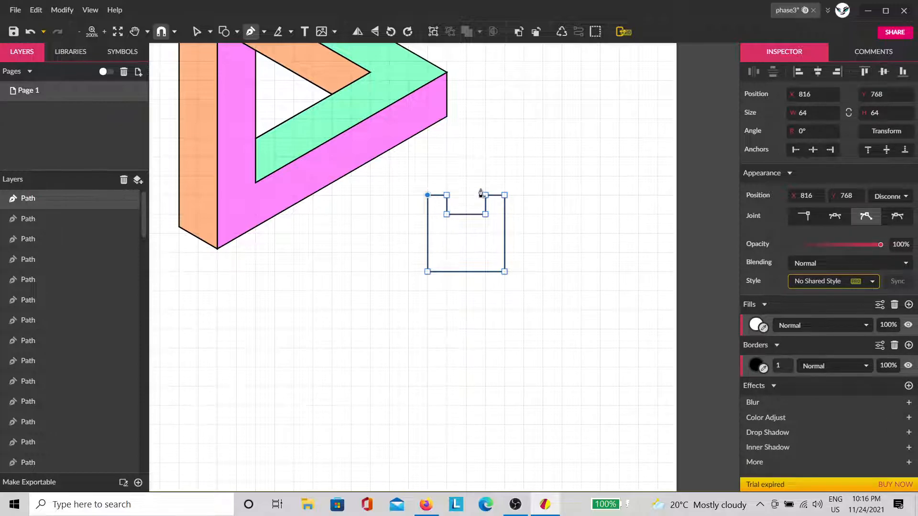
Draw a closed T-shaped path 64 × 48 px above the notched square, its stem matching the notch's width.
scroll(481, 185, "up", 3)
scroll(490, 207, "up", 2)
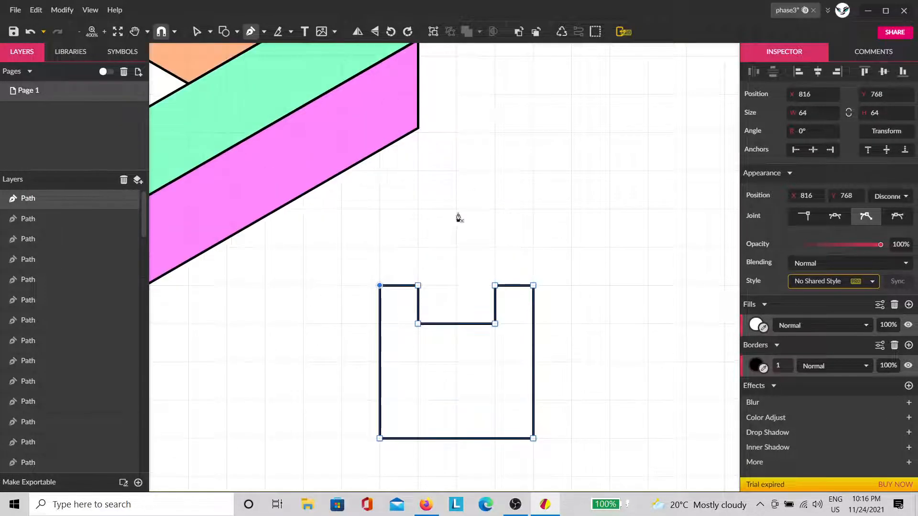
left_click(379, 171)
left_click(380, 247)
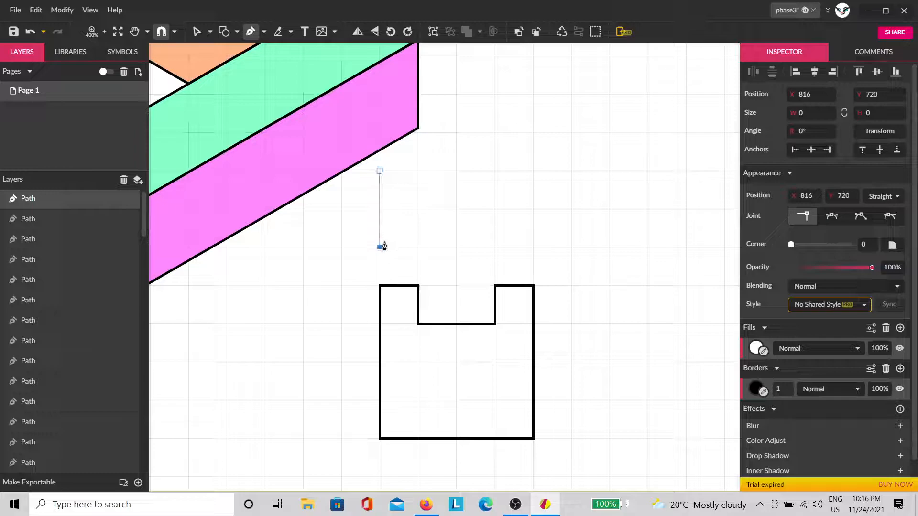
left_click(418, 247)
left_click(418, 286)
left_click(495, 286)
left_click(499, 264)
left_click(526, 258)
left_click(533, 184)
left_click(380, 171)
Select all nodes of the T-shaped path and move it diagonally to X 832, Y 736.
key("v")
left_click_drag(579, 149, 326, 321)
left_click_drag(386, 253, 425, 293)
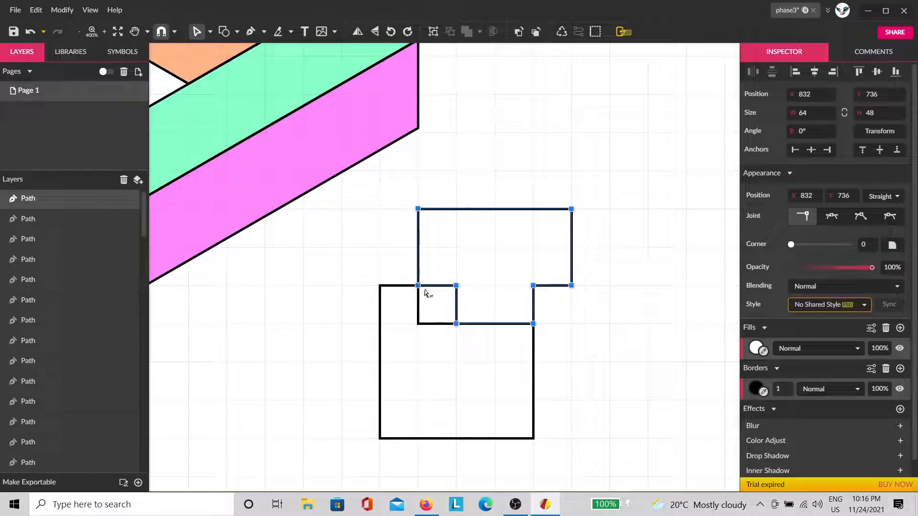
Select all nodes of the notched square, move it down to Y 784, and deselect it.
left_click(514, 401)
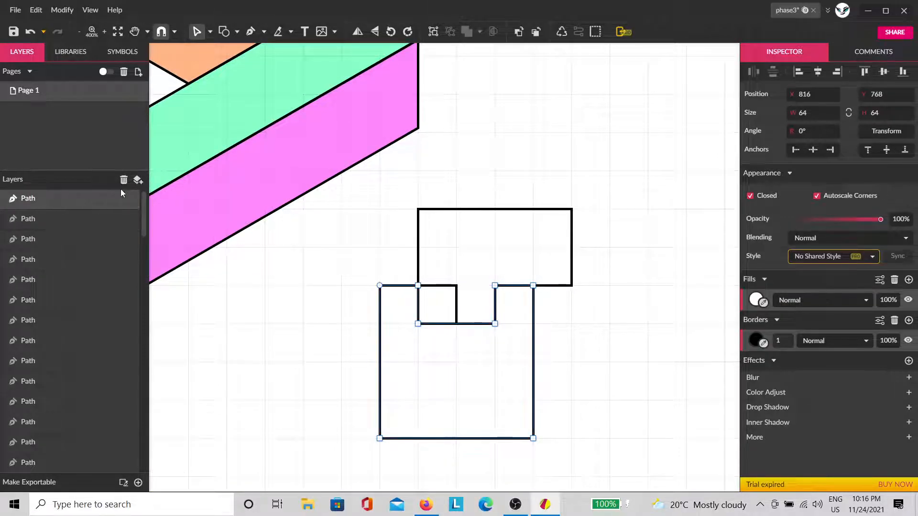
left_click(564, 330)
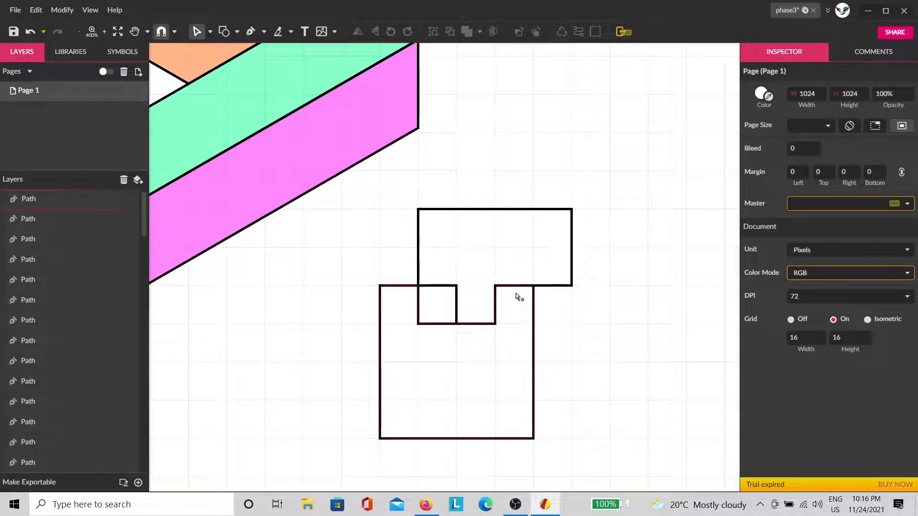
left_click(518, 369)
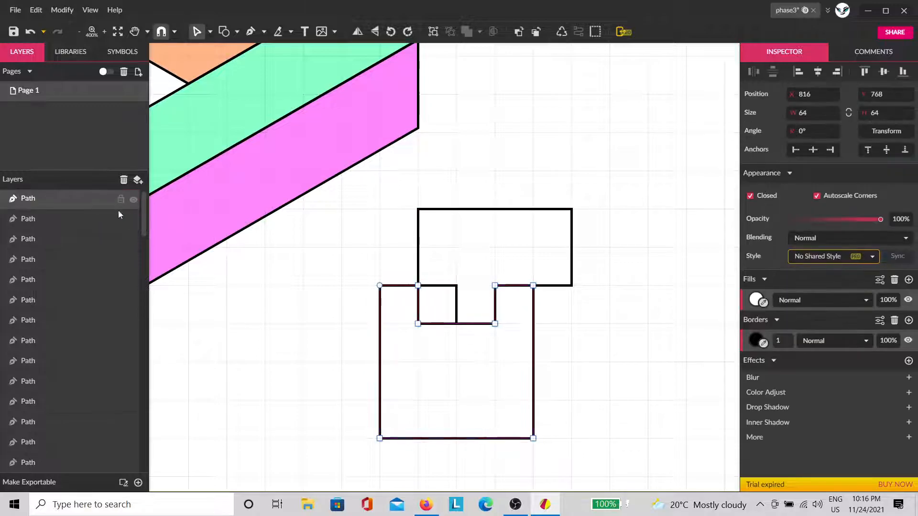
left_click_drag(578, 258, 349, 442)
left_click_drag(422, 324, 419, 365)
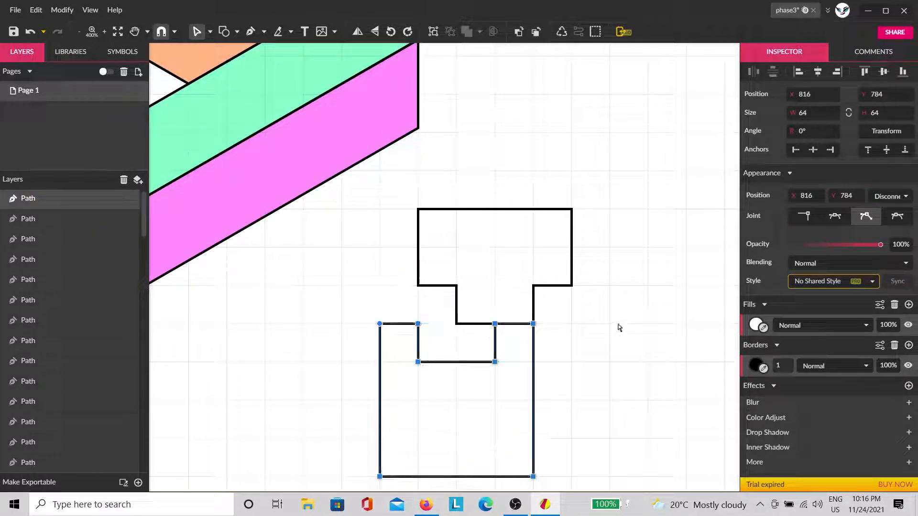
left_click(633, 320)
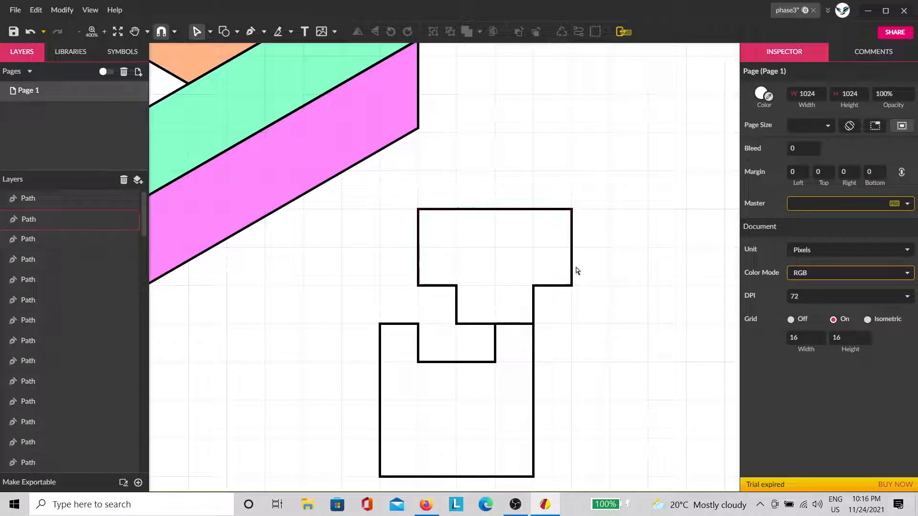
Draw a closed parallelogram joining the notched square's upper edge left of the notch to the T's lower left shoulder.
key("p")
scroll(412, 310, "up", 1)
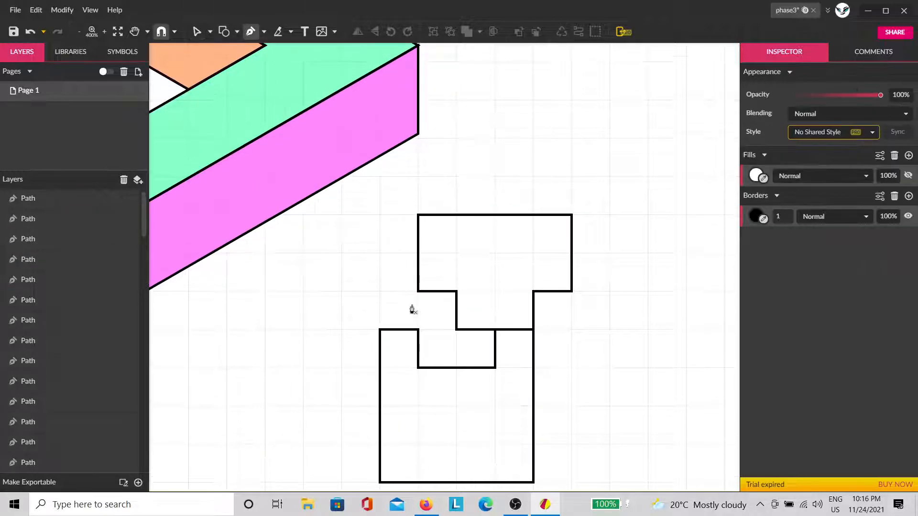
left_click(418, 290)
left_click(380, 329)
left_click(418, 329)
left_click(456, 291)
left_click(418, 291)
Draw a closed parallelogram joining the notch's left wall to the left side of the T's stem.
left_click(418, 367)
left_click(456, 330)
left_click(456, 290)
left_click(419, 329)
left_click(419, 368)
Draw a closed 48 × 16 px parallelogram joining the notch's floor to the lower edge of the T's stem.
left_click(533, 330)
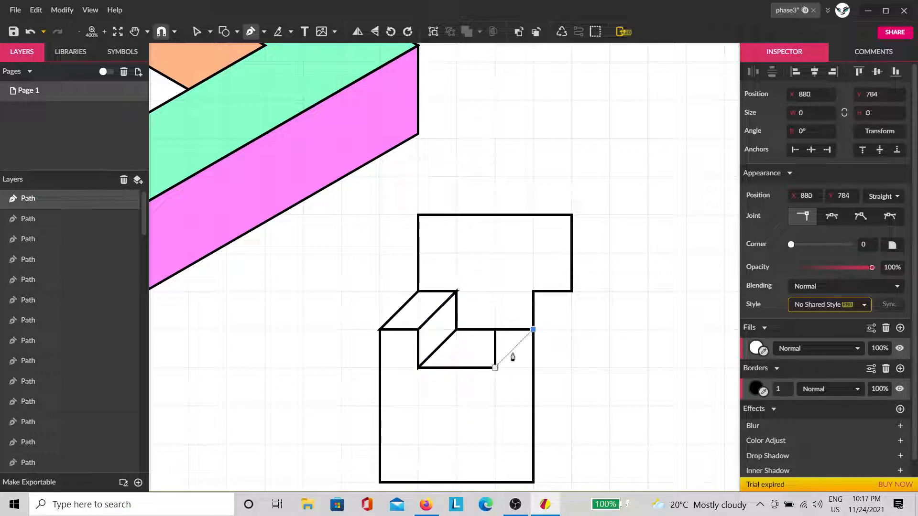
left_click(495, 368)
left_click(456, 330)
left_click(533, 330)
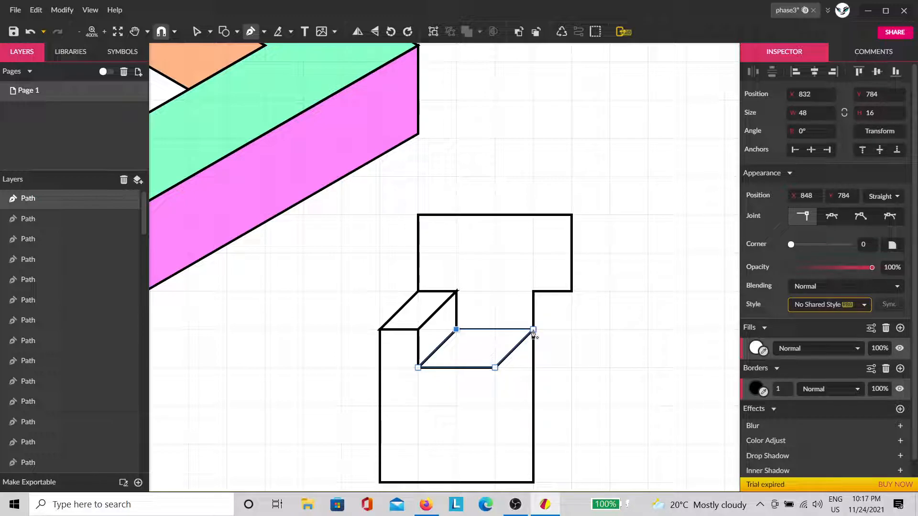
Draw a closed 16 × 32 px parallelogram joining the notch's right wall to the right side of the T's stem.
left_click(533, 291)
left_click(495, 329)
left_click(495, 368)
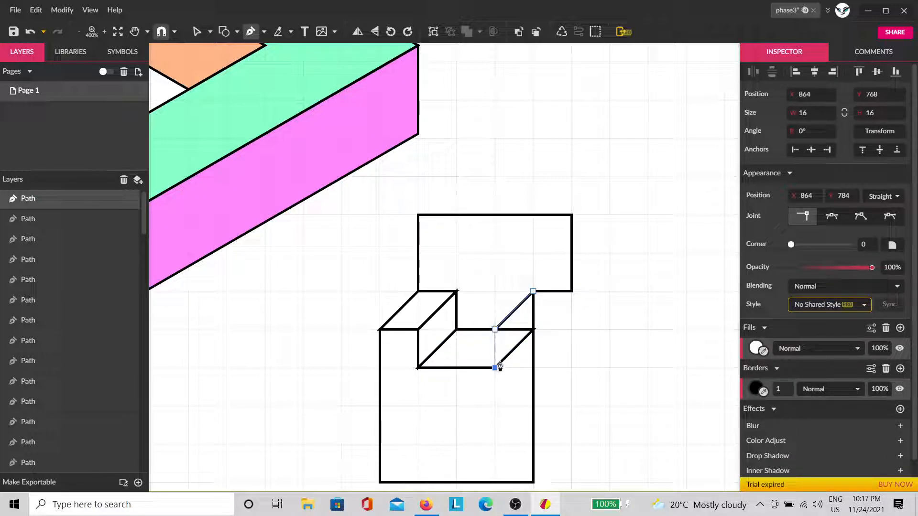
left_click(533, 329)
left_click(533, 291)
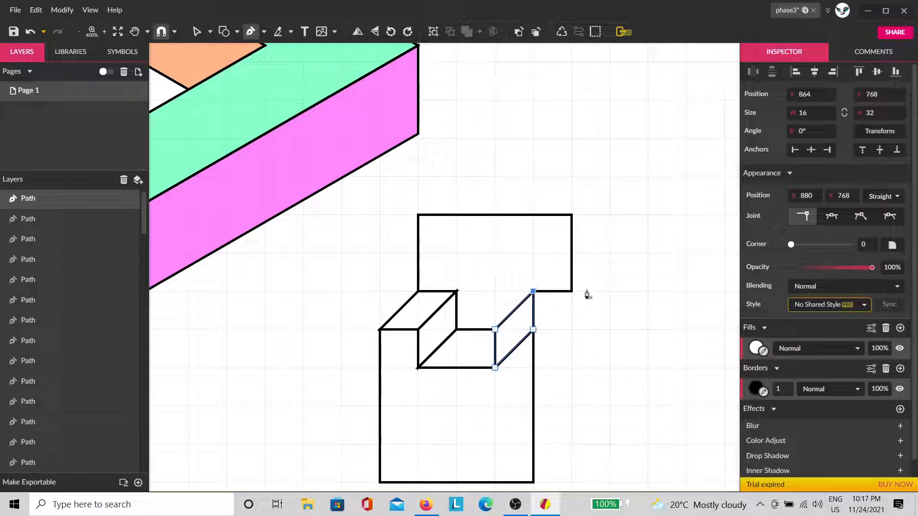
Draw a closed parallelogram joining the notched square's upper edge right of the notch to the T's lower right shoulder.
left_click(571, 291)
left_click(533, 329)
left_click(495, 329)
left_click(533, 291)
left_click(571, 291)
Draw a closed 80 × 16 px parallelogram above the T's upper edge as the block's top face.
left_click(419, 214)
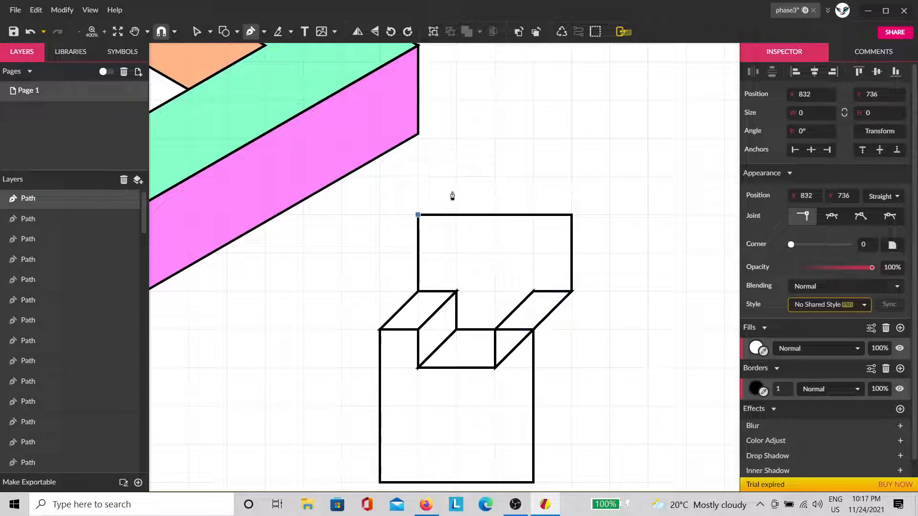
left_click(456, 177)
left_click(609, 176)
left_click(573, 215)
left_click(419, 215)
Draw a closed polygon for the block's right side face, running from the notched square's lower right corner to the top face.
scroll(676, 246, "right", 1)
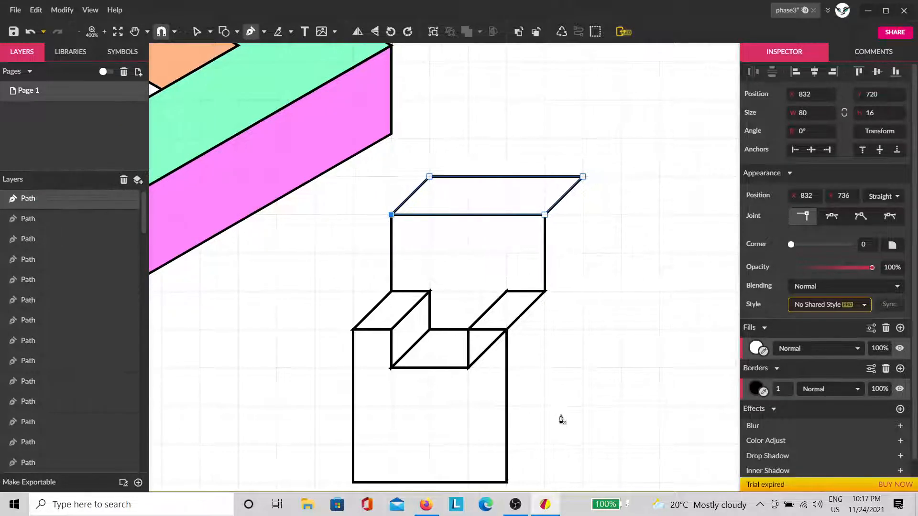
scroll(562, 419, "down", 1)
left_click(506, 443)
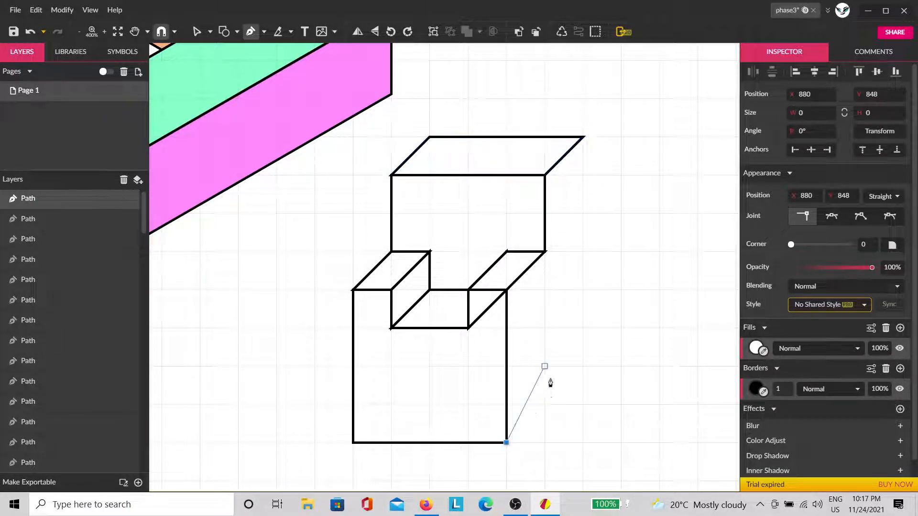
left_click(583, 367)
left_click(582, 137)
left_click(545, 175)
left_click(546, 252)
left_click(506, 290)
left_click(507, 444)
key("Escape")
Bring the notched square to the front of the block's faces and deselect it.
left_click(471, 420)
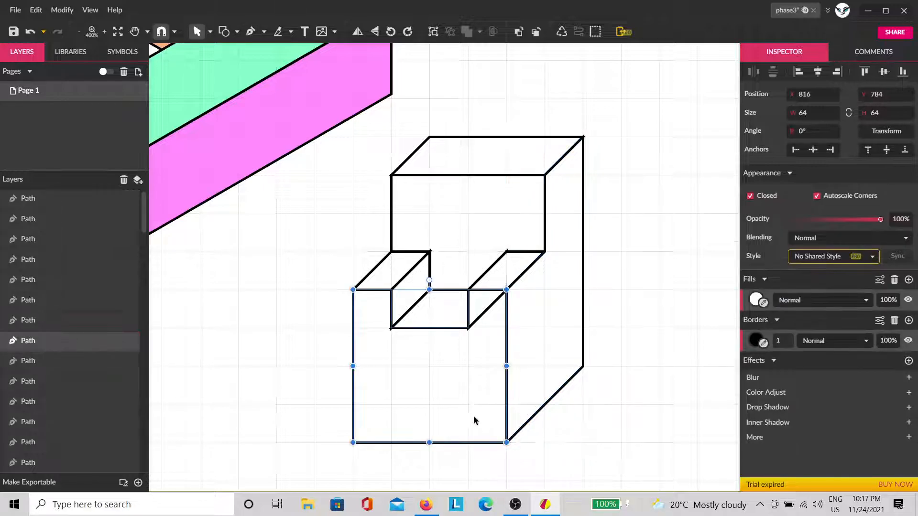
key("ctrl+shift+Up")
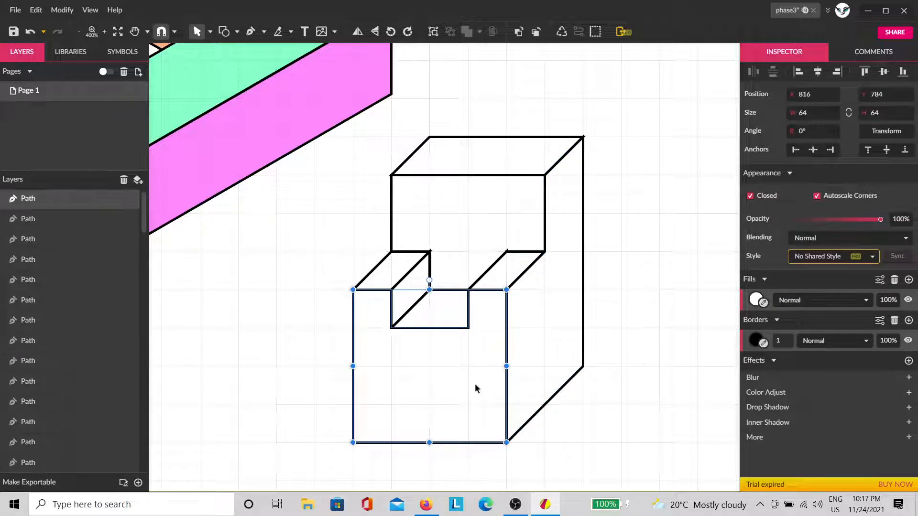
left_click(694, 304)
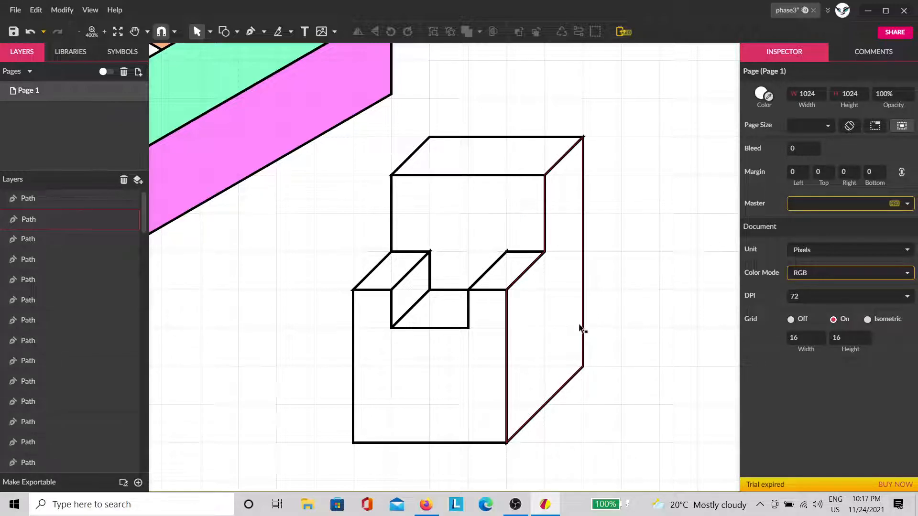
left_click_drag(629, 207, 323, 403)
left_click(644, 199)
left_click_drag(644, 116, 328, 454)
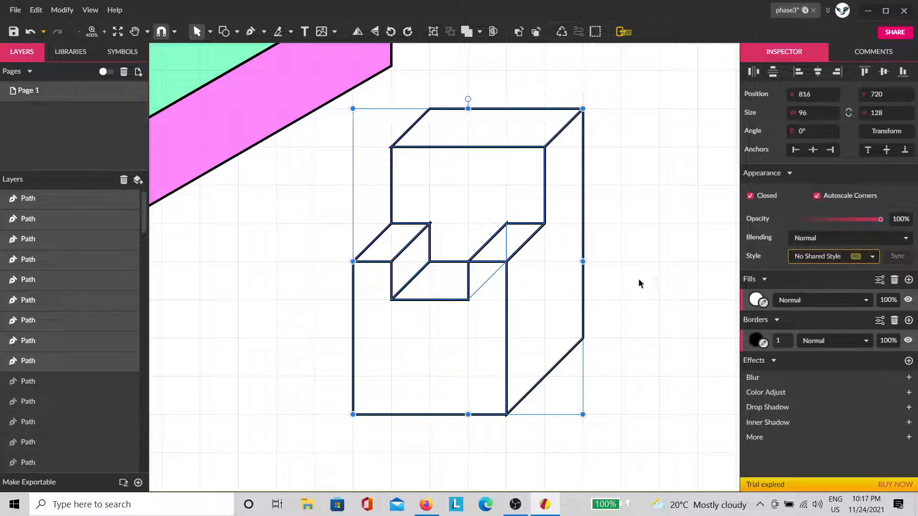
left_click(598, 392)
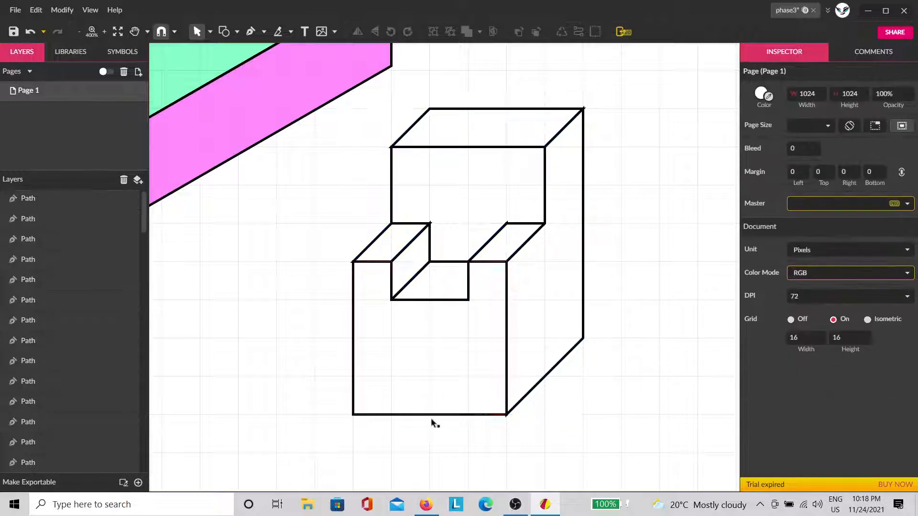
Select all faces of the grey stepped bar and set their border width to 13.
key("space")
left_click_drag(186, 212, 440, 384)
key("space")
left_click_drag(293, 360, 703, 336)
key("space")
left_click_drag(474, 423, 544, 460)
left_click_drag(602, 228, 325, 437)
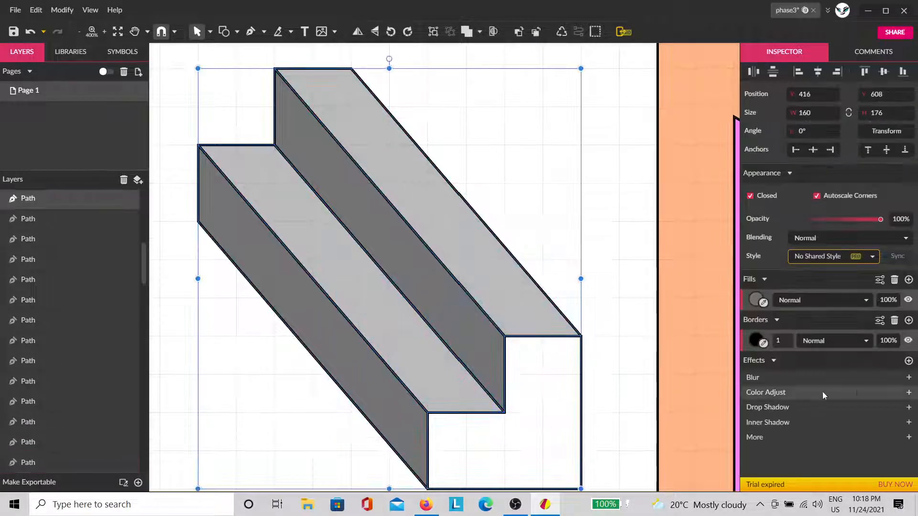
left_click_drag(781, 340, 783, 330)
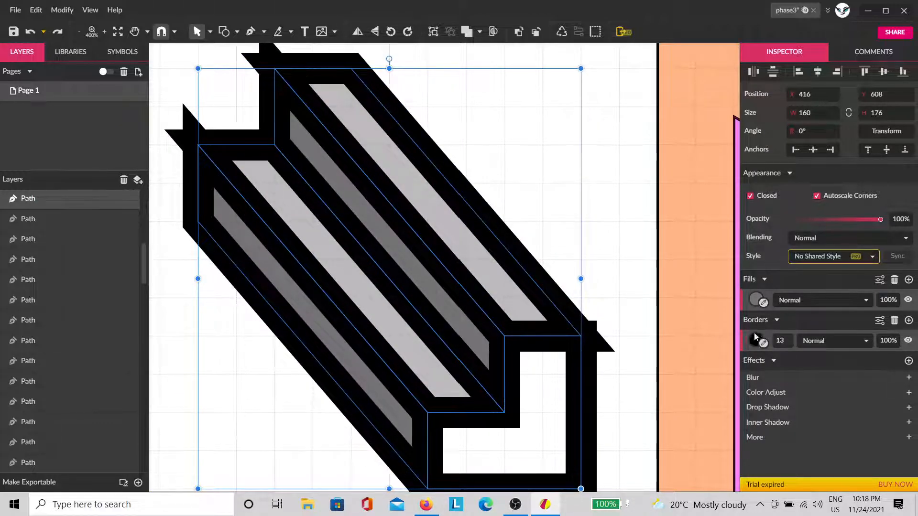
Deselect the grey bar and examine its thick border corners alongside the other artwork on the page.
left_click_drag(338, 303, 420, 398)
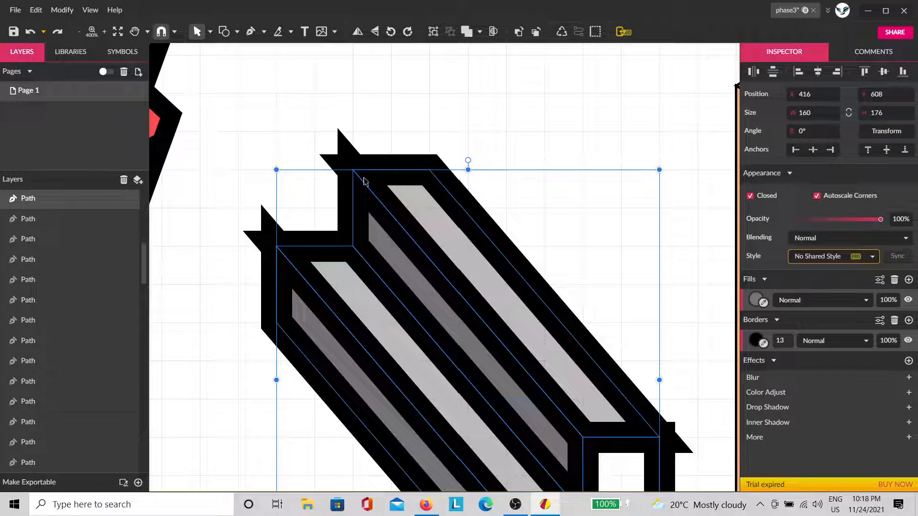
left_click(545, 149)
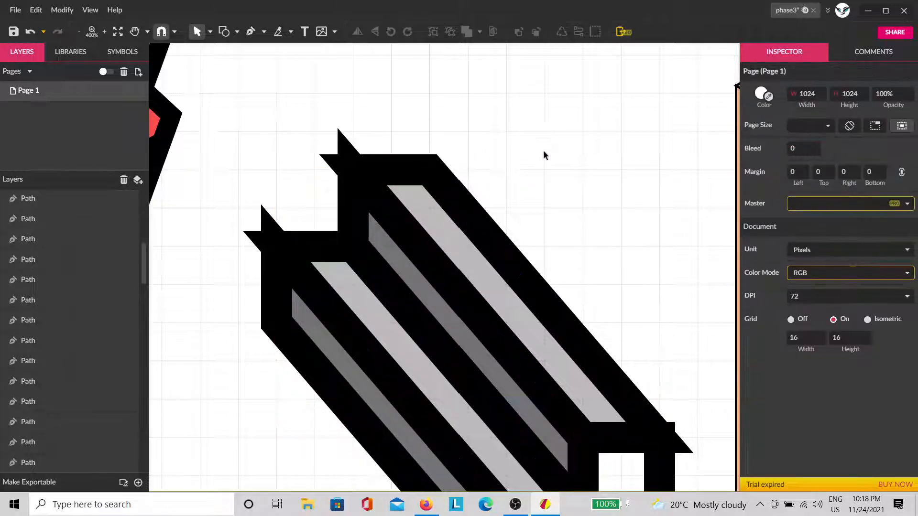
left_click_drag(678, 371, 560, 252)
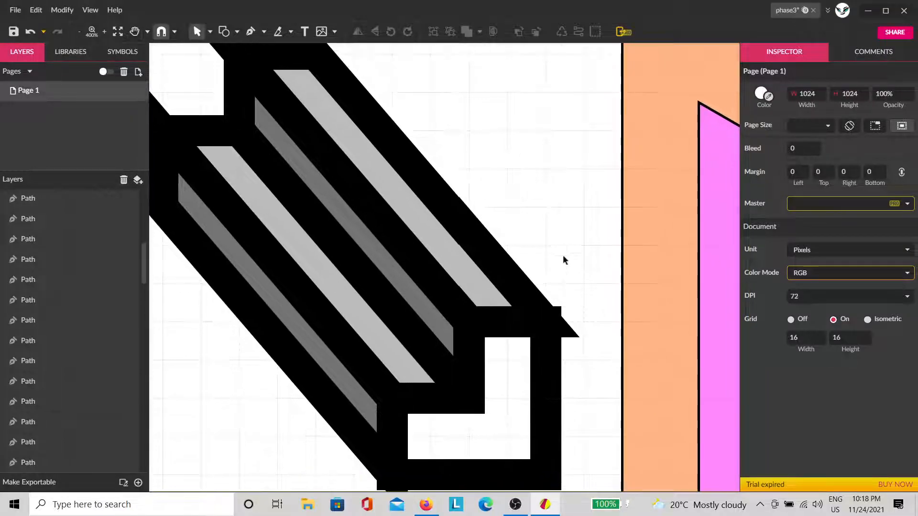
left_click_drag(512, 216, 662, 416)
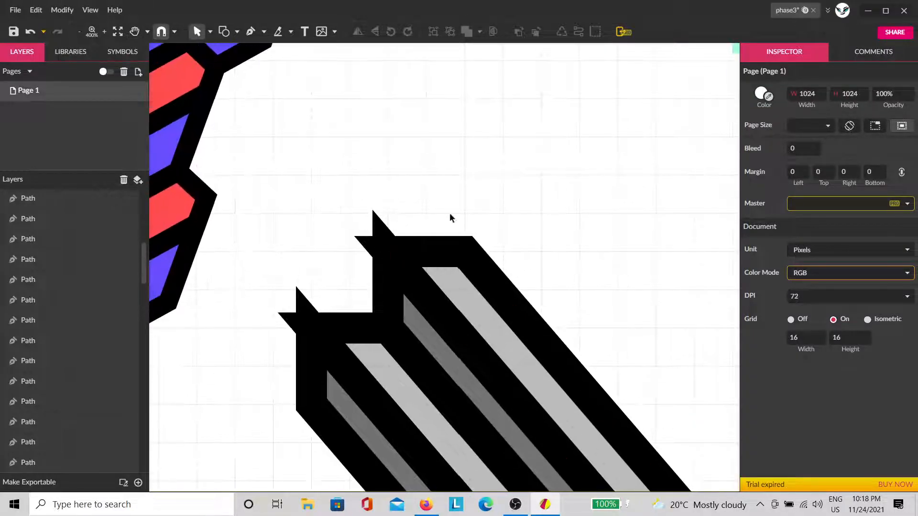
scroll(487, 268, "down", 5)
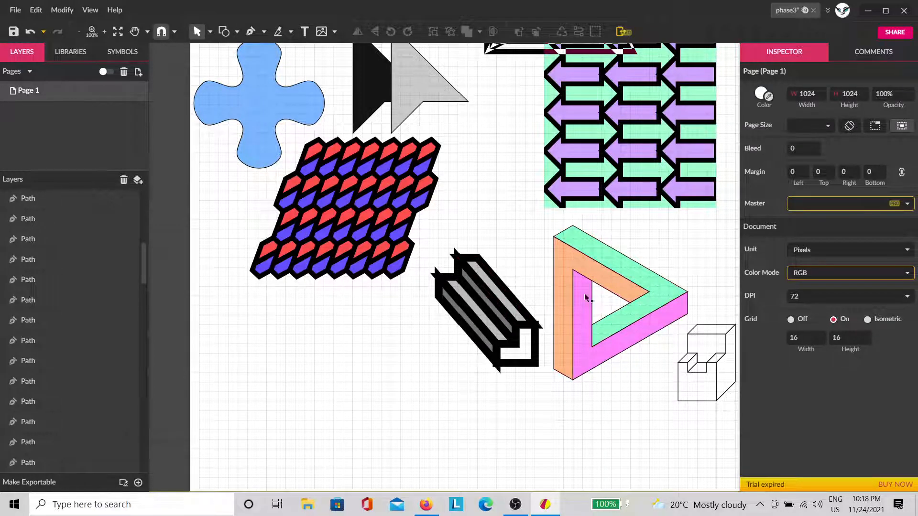
left_click_drag(513, 209, 360, 369)
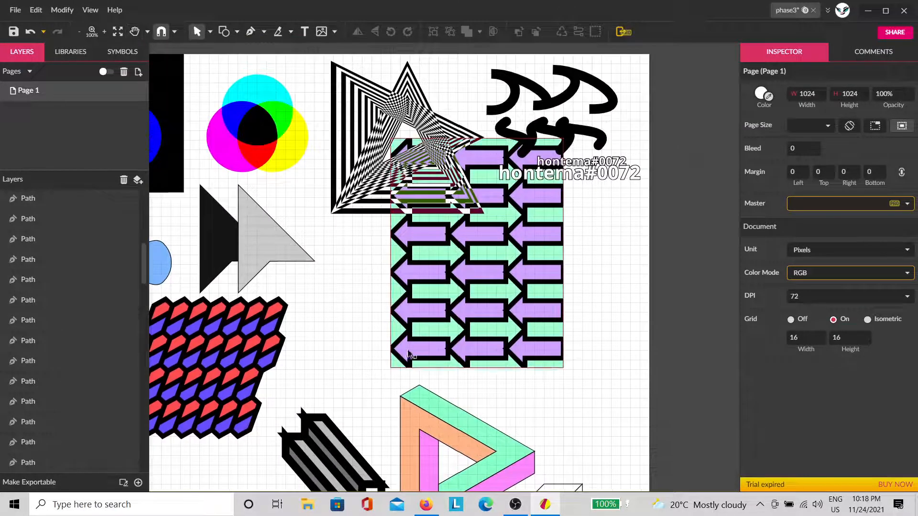
scroll(432, 365, "up", 2, "ctrl")
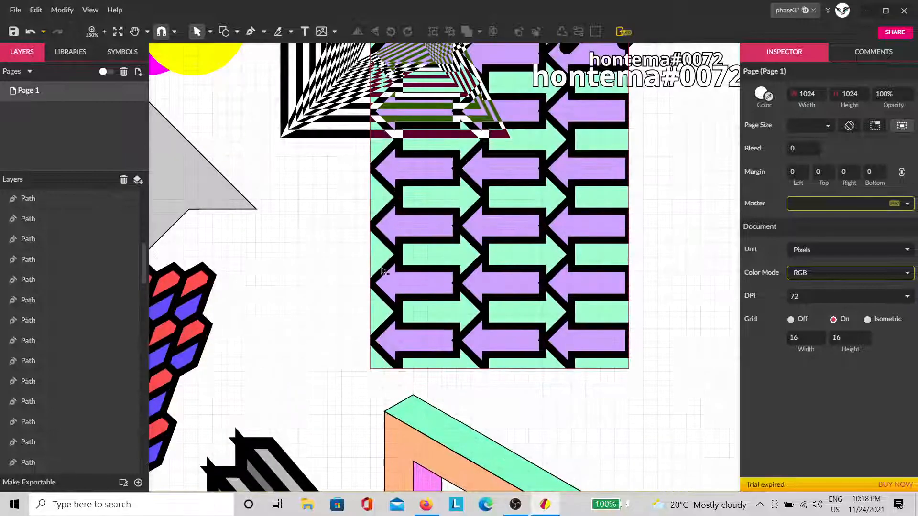
left_click_drag(324, 447, 352, 260)
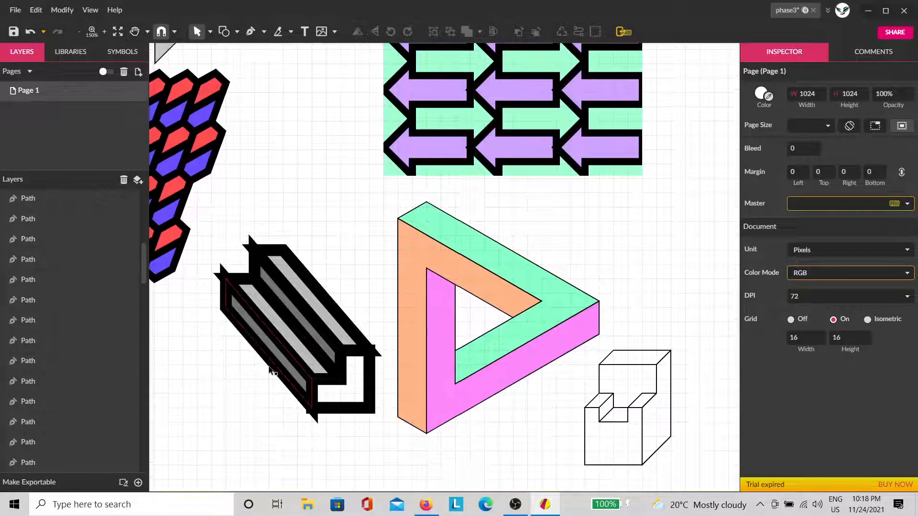
scroll(271, 370, "up", 3, "ctrl")
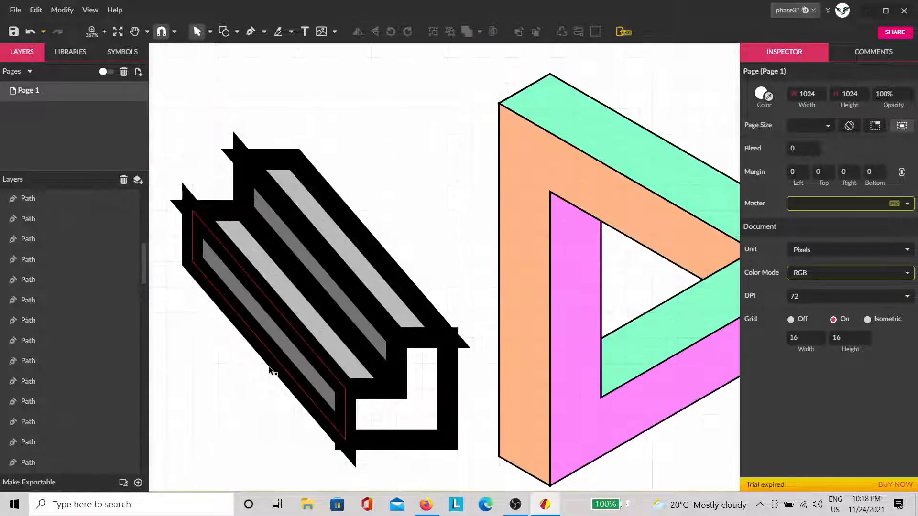
Draw a closed 160 × 176 px path tracing the outer silhouette of the grey stepped bar with the Pen tool.
left_click(249, 31)
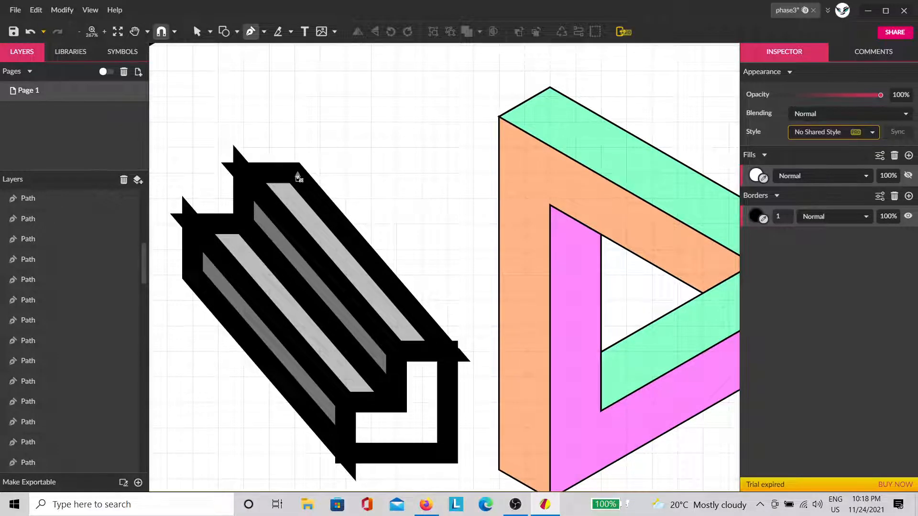
left_click(294, 172)
left_click(447, 351)
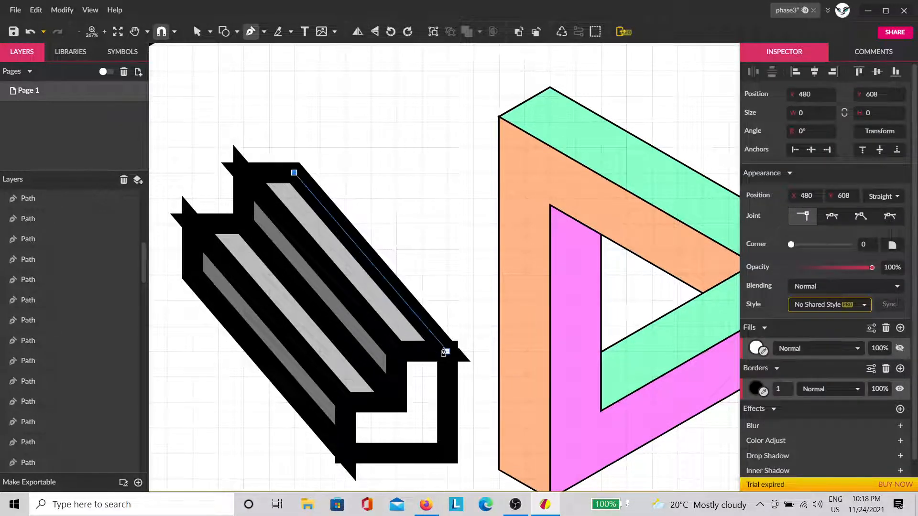
scroll(349, 454, "down", 1)
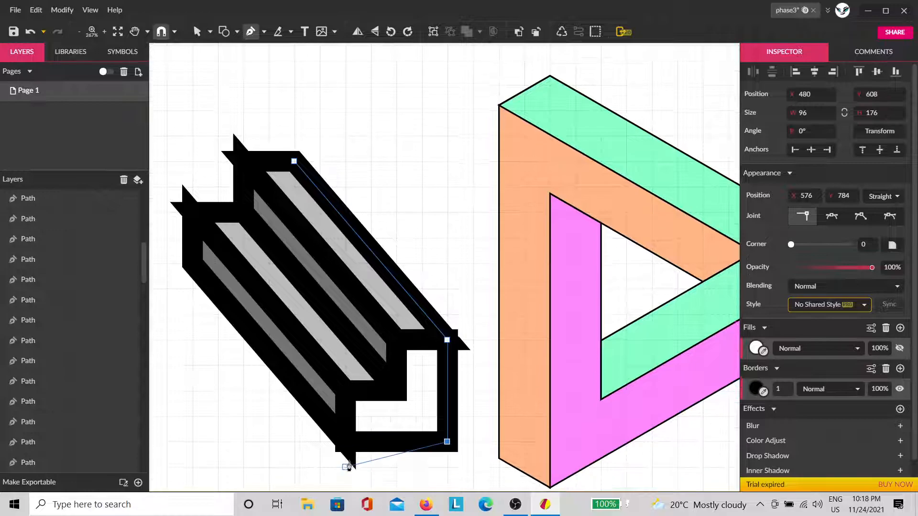
left_click(345, 437)
left_click(191, 261)
left_click(193, 209)
left_click(244, 157)
left_click(294, 157)
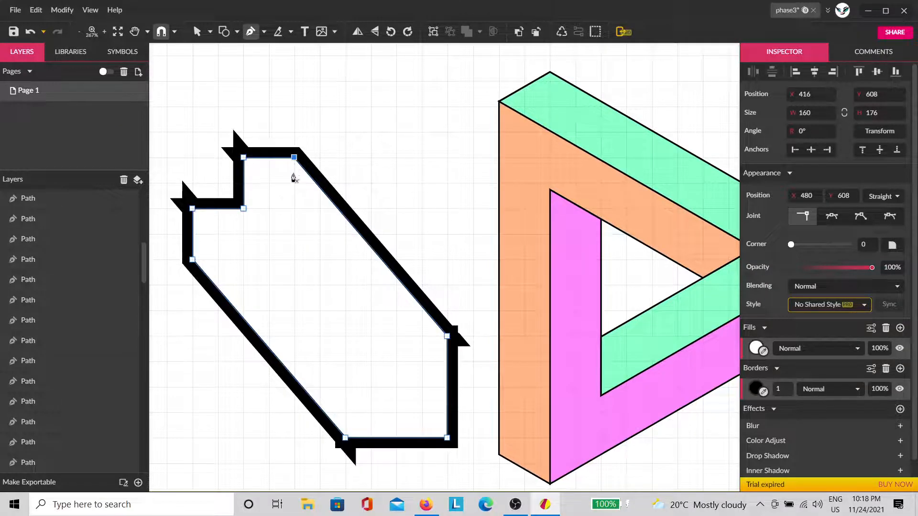
Send the silhouette path to the back and clip all of the bar's faces inside it.
key("Escape")
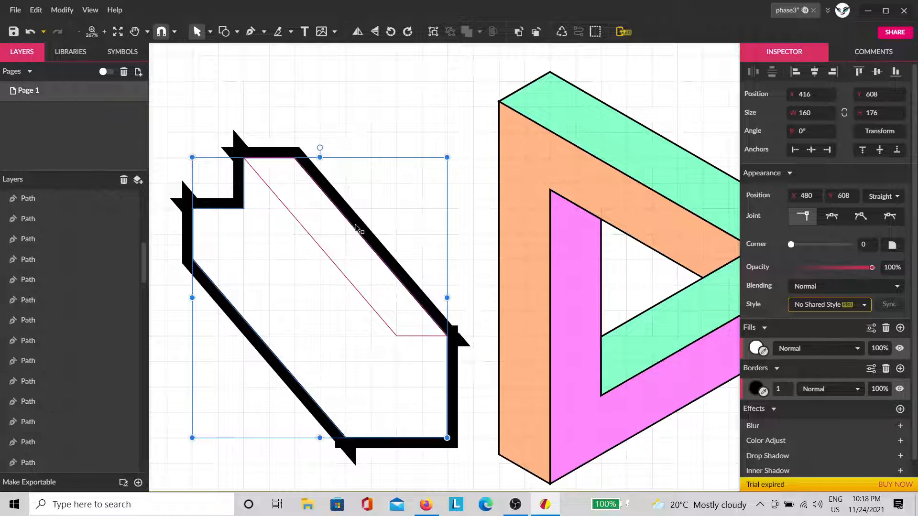
key("Escape")
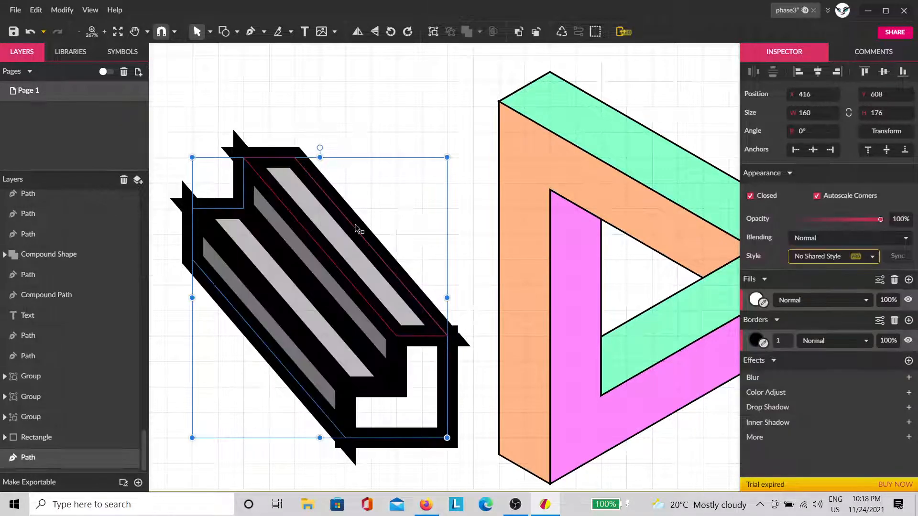
left_click(403, 248)
left_click_drag(430, 203, 197, 422)
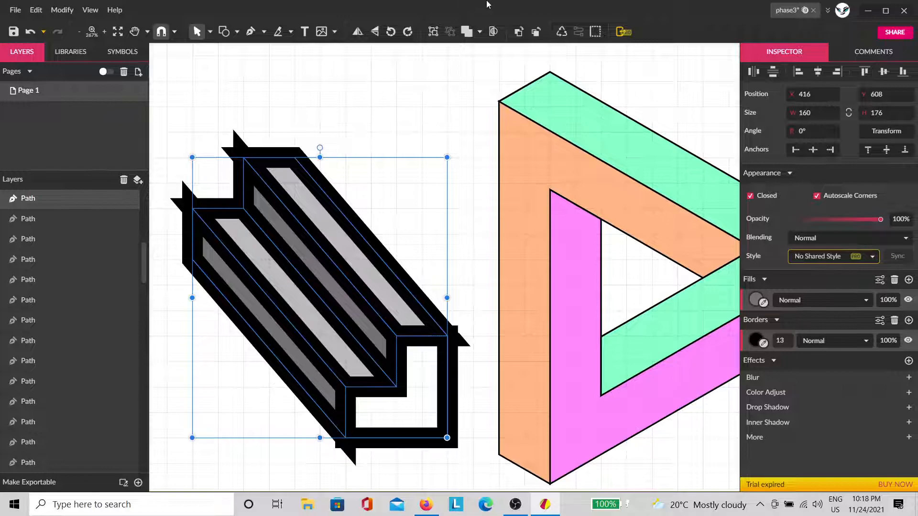
left_click(495, 32)
left_click(347, 146)
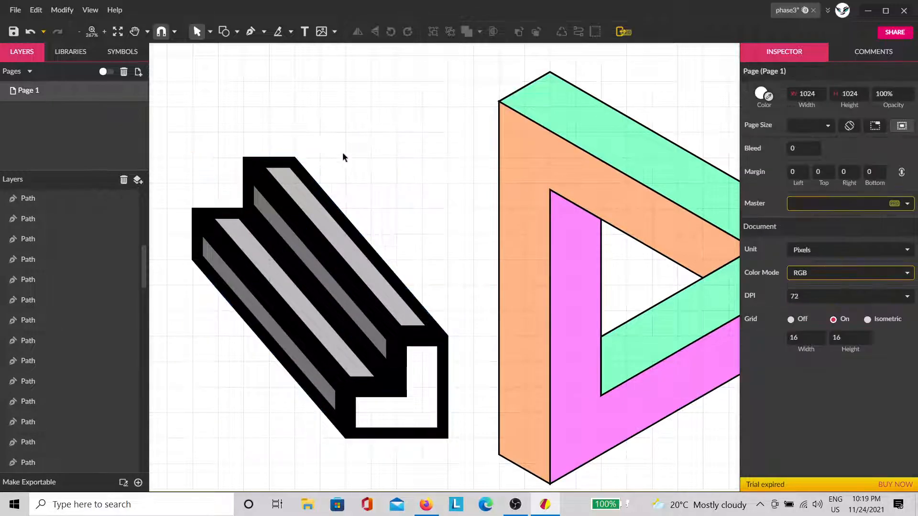
Select the five faces inside the clipped bar, set their border width to 11, and deselect them.
left_click(422, 404)
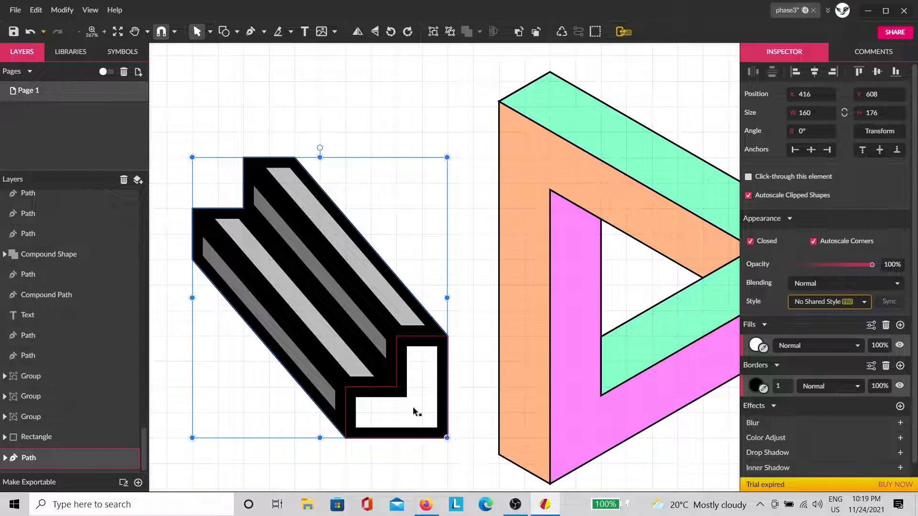
double_click(414, 403)
left_click(406, 321, "shift")
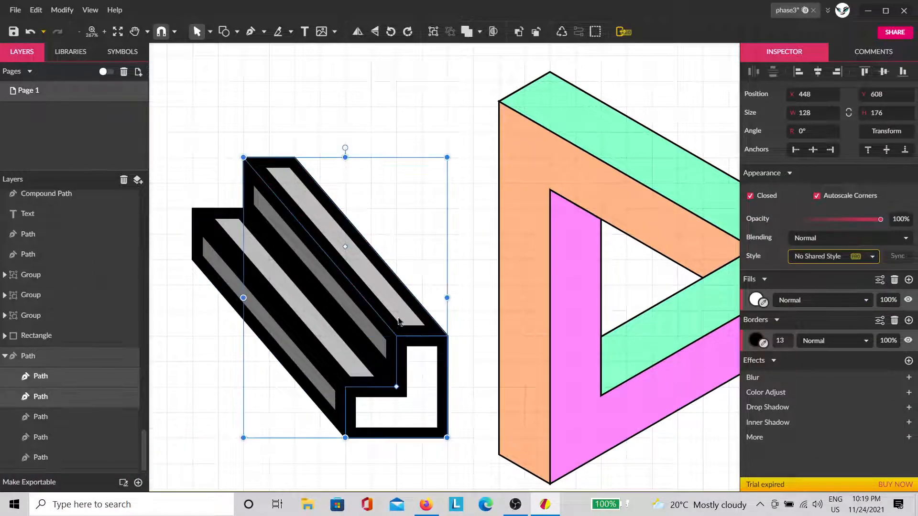
left_click(377, 342, "shift")
left_click(352, 353, "shift")
left_click(321, 377, "shift")
left_click_drag(788, 340, 787, 341)
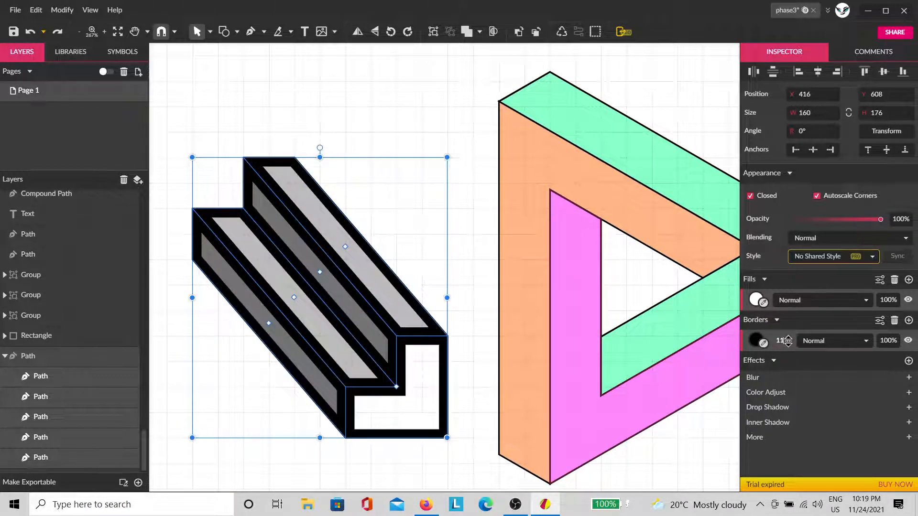
left_click(271, 127)
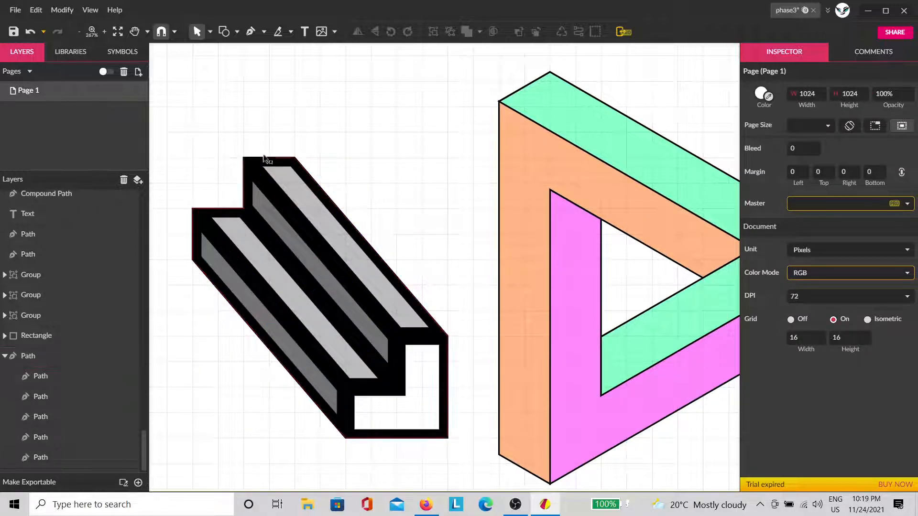
Move the whole clipped bar down to Y 624.
left_click_drag(246, 159, 244, 185)
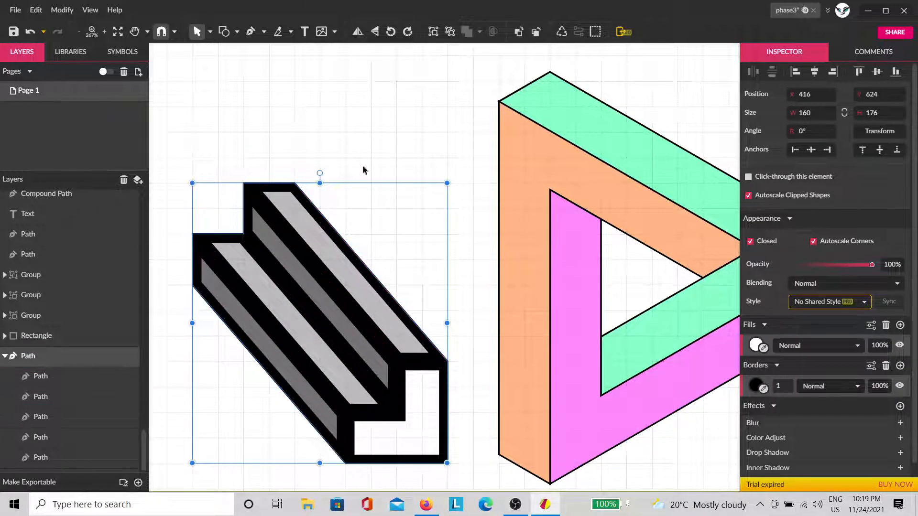
left_click(470, 261)
double_click(379, 316)
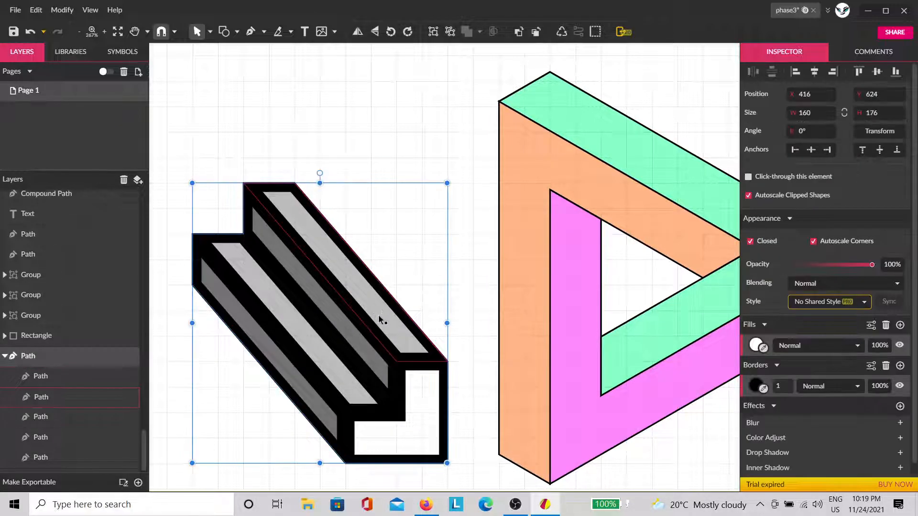
Select all five faces inside the clipped grey stepped bar, set their border width to 16, and deselect them.
left_click(415, 411, "shift")
left_click(382, 374, "shift")
left_click(359, 388, "shift")
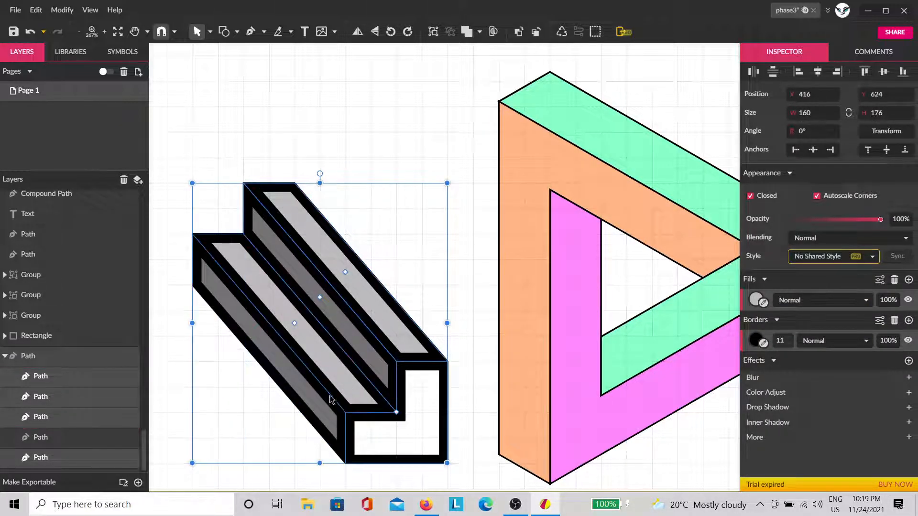
left_click(270, 373, "shift")
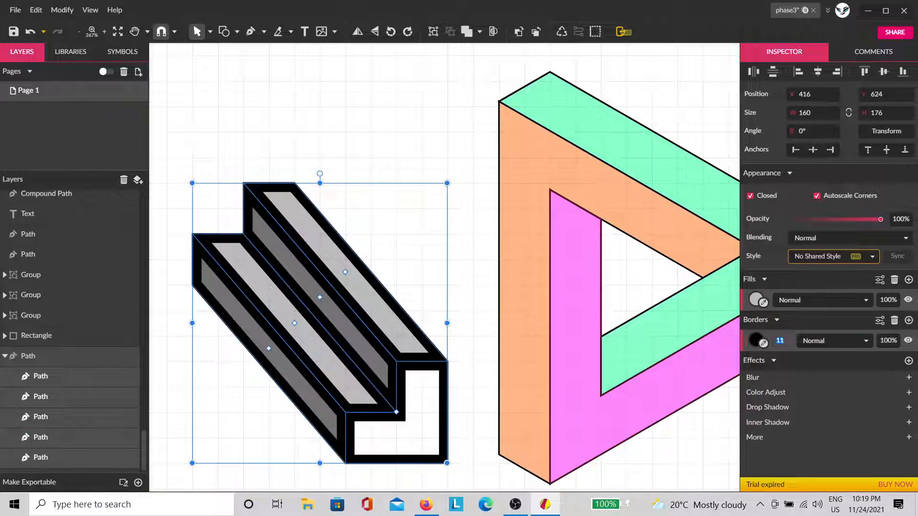
key("Return")
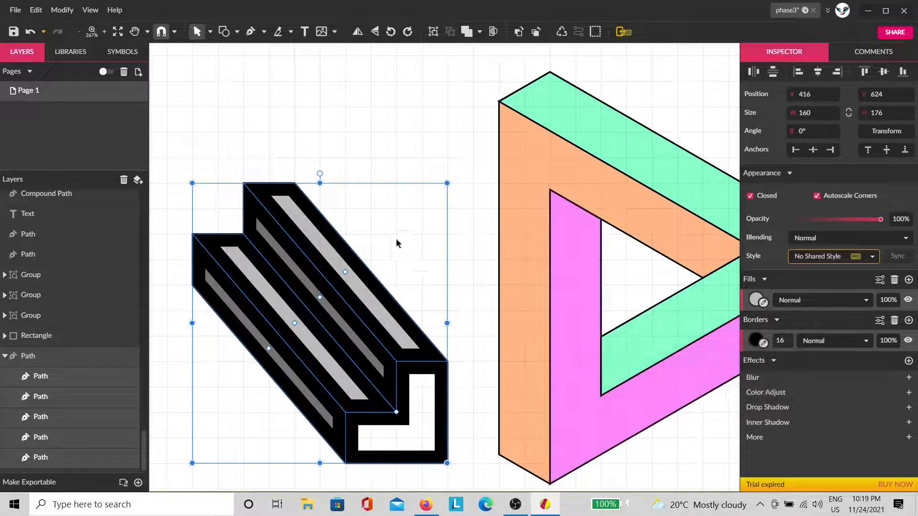
left_click(415, 181)
Thicken the border of the grey bar's clipping silhouette path and deselect it.
left_click(367, 282)
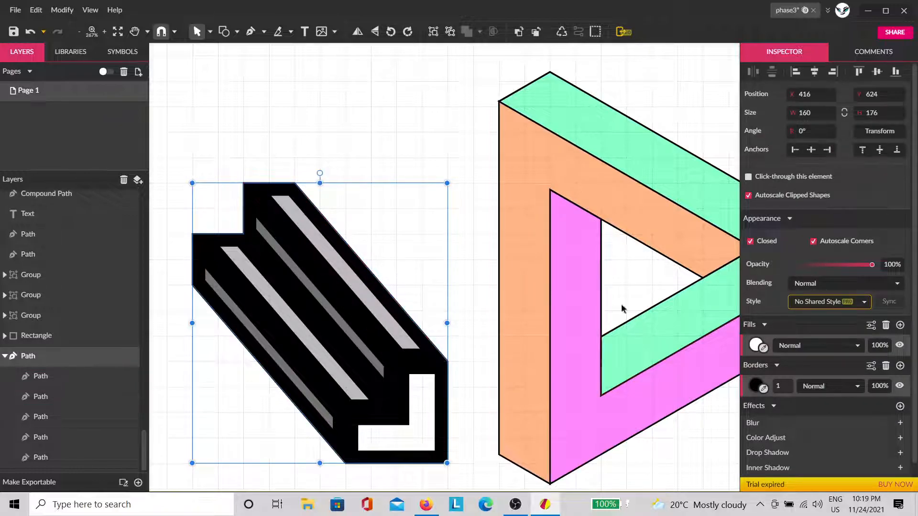
left_click(787, 386)
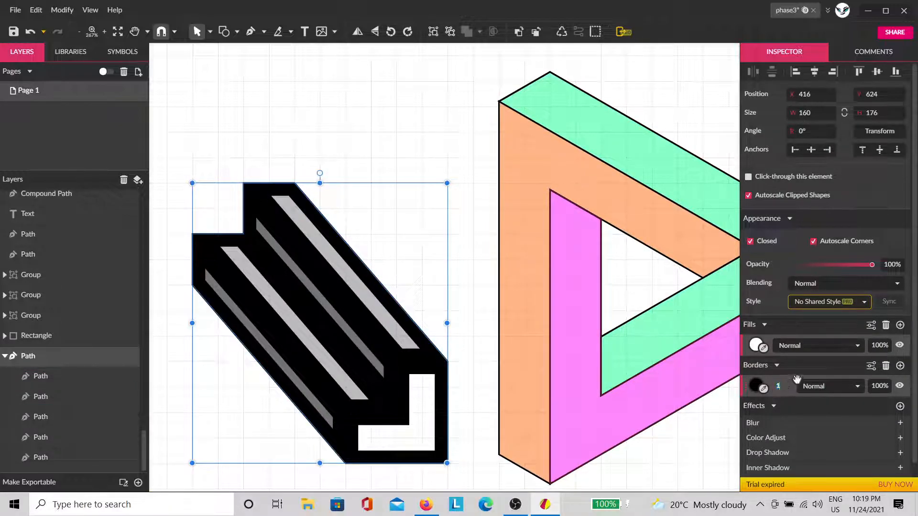
key("Return")
left_click(390, 132)
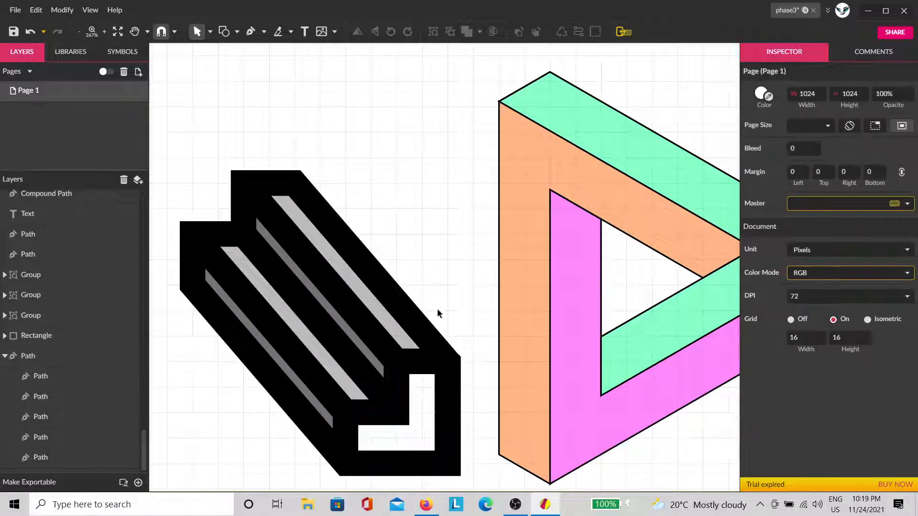
Select the orange, green and magenta faces of the impossible triangle, set their border width to 13, and deselect them.
key("space")
left_click_drag(475, 345, 472, 299)
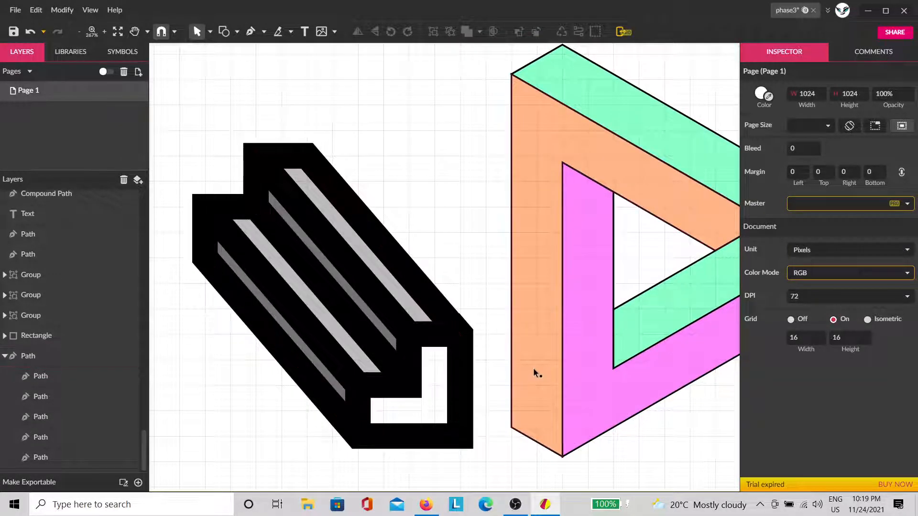
key("space")
left_click_drag(495, 365, 303, 377)
left_click_drag(588, 439, 350, 132)
left_click_drag(788, 339, 780, 329)
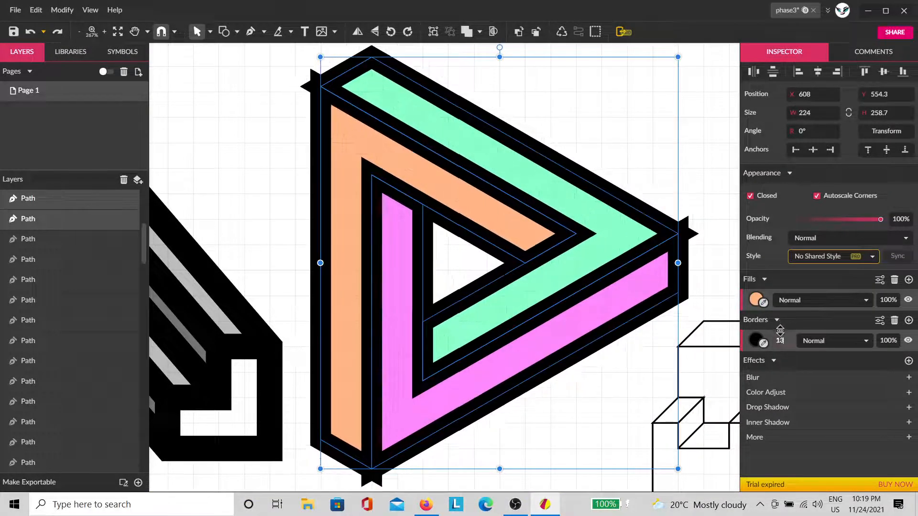
scroll(287, 134, "up", 1)
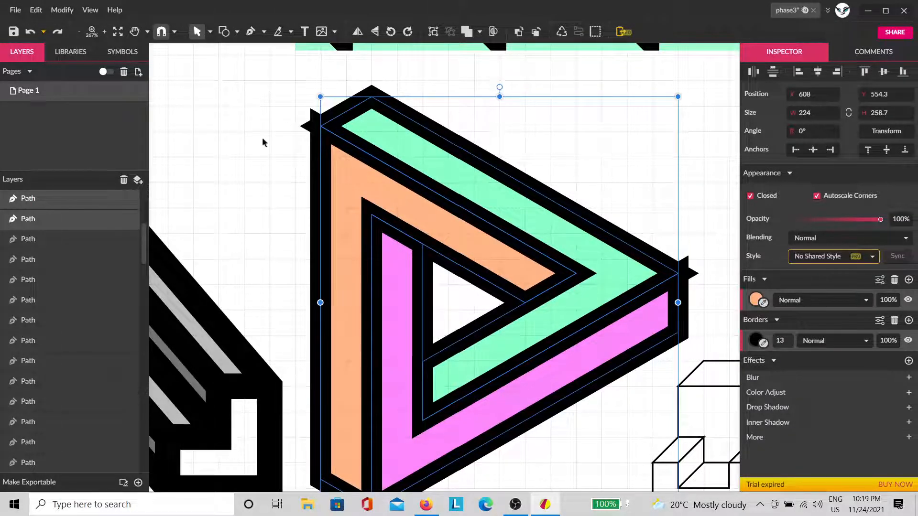
left_click(262, 143)
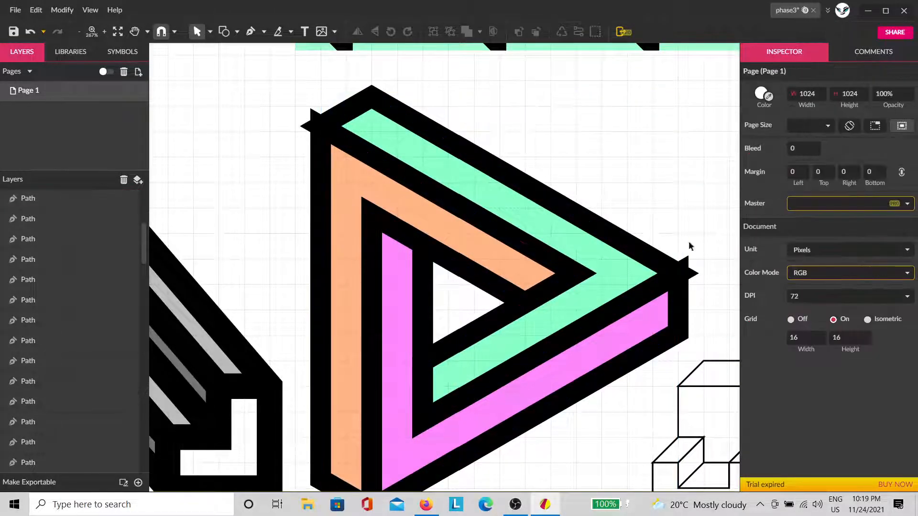
Switch the grid to Isometric and trace the triangle's outer silhouette as a closed, white-filled 224 × 258.7 px path with the Pen tool.
left_click(868, 320)
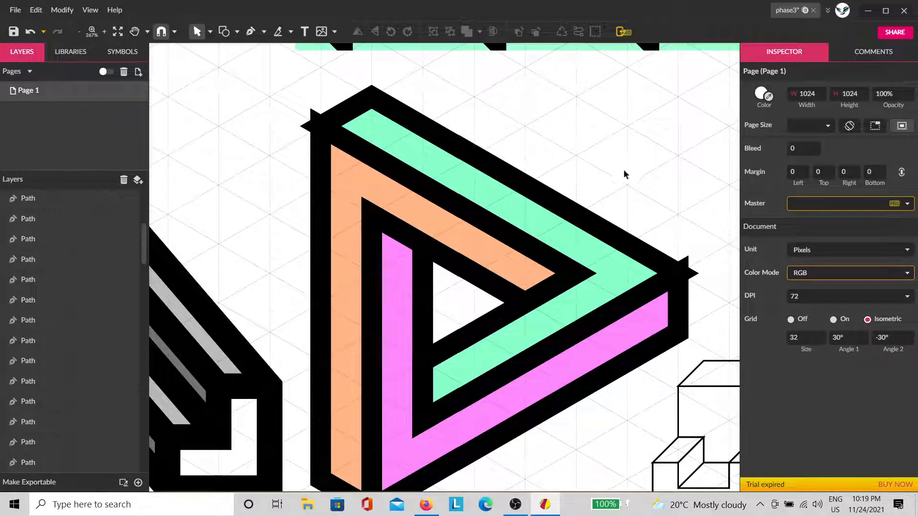
left_click(250, 31)
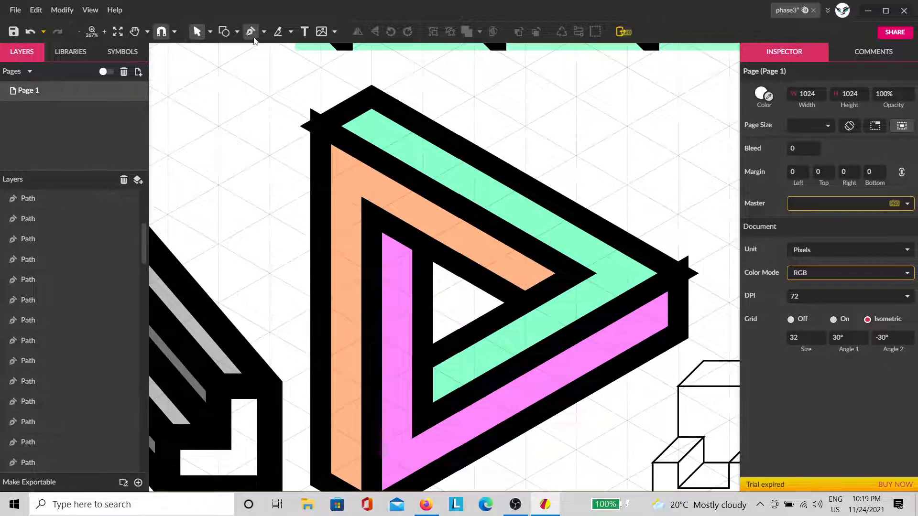
left_click(372, 101)
left_click(677, 279)
left_click(678, 338)
scroll(420, 478, "down", 3)
left_click(371, 431)
left_click(320, 403)
scroll(323, 225, "up", 3)
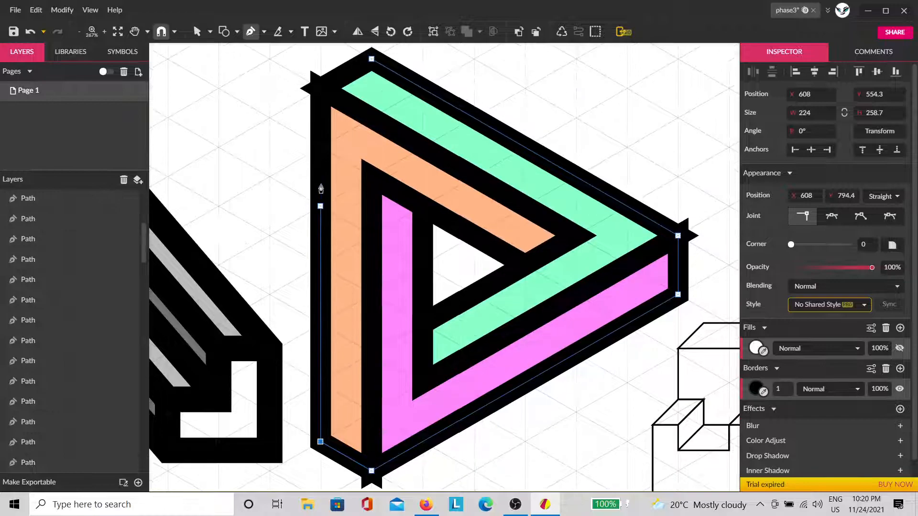
left_click(320, 129)
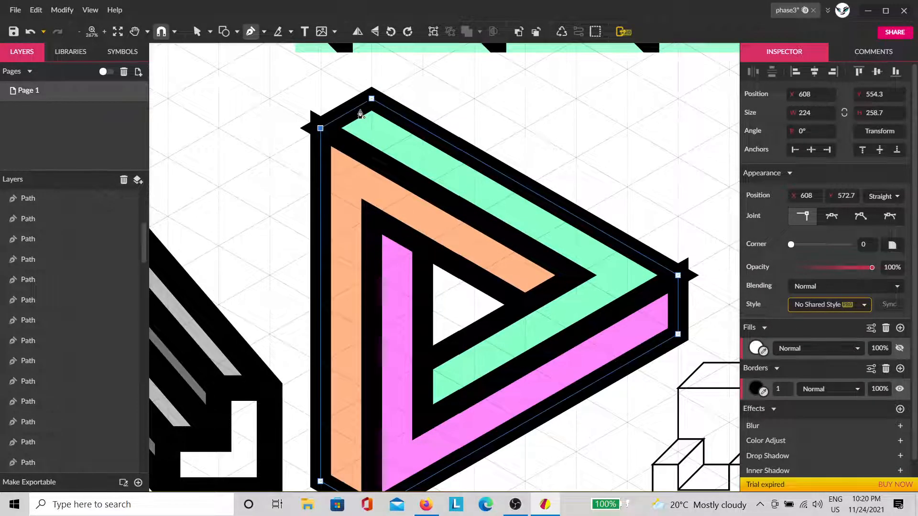
left_click(372, 98)
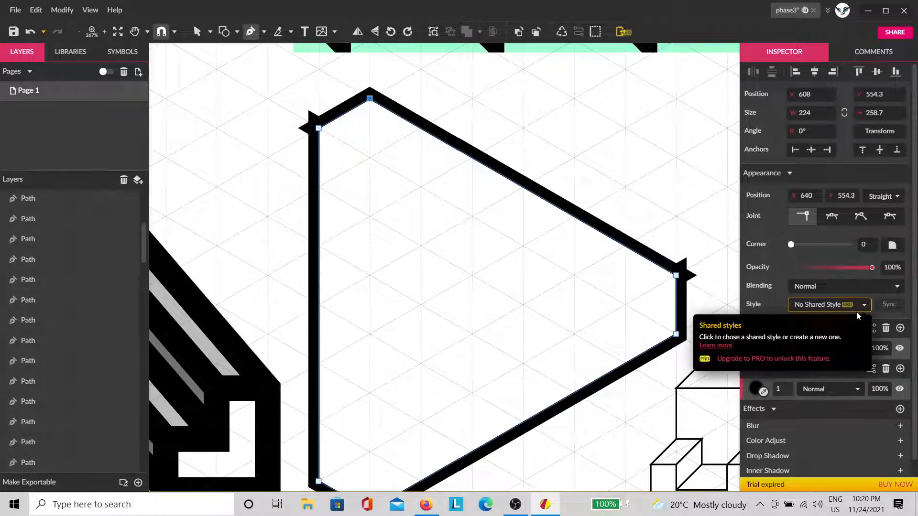
Send the silhouette path to the back, behind the triangle's coloured faces, and finish drawing.
scroll(858, 316, "right", 1)
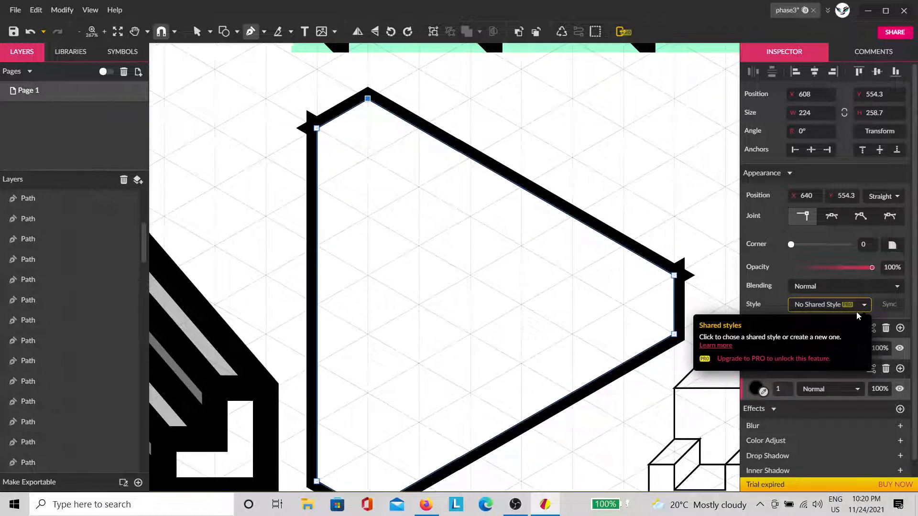
key("Escape")
scroll(678, 199, "right", 1)
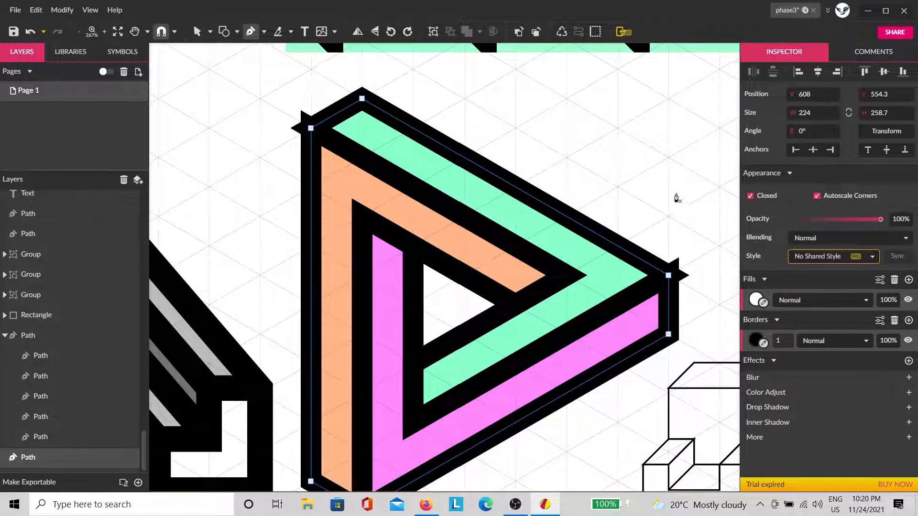
left_click(654, 191)
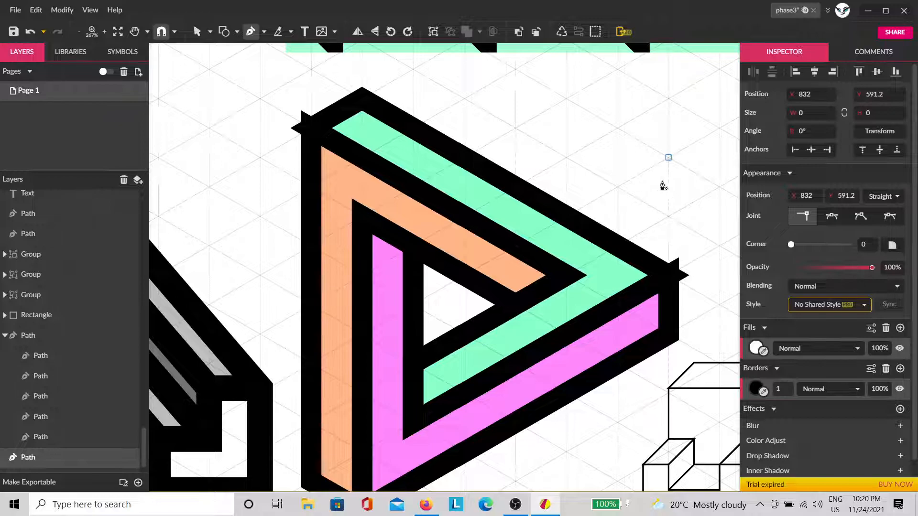
key("Escape")
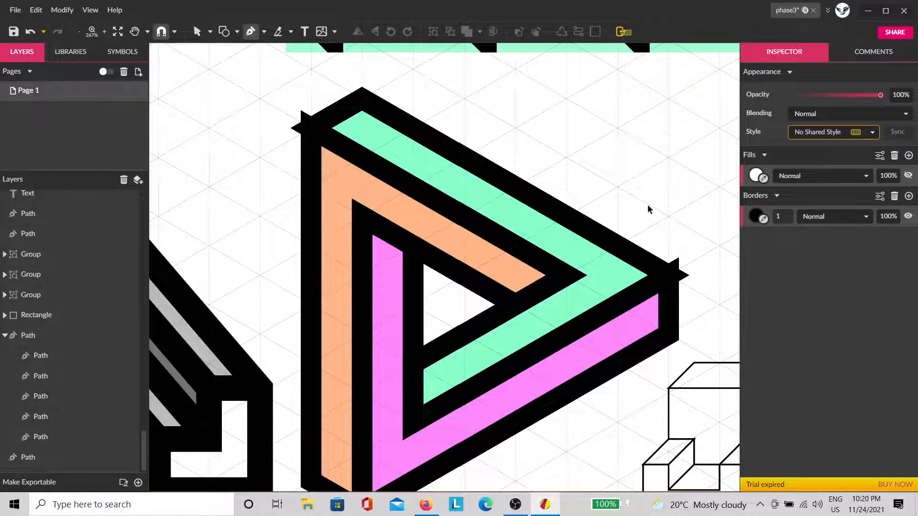
Select the triangle's coloured faces together with the silhouette path and clip the faces inside it.
key("v")
left_click_drag(604, 148, 407, 427)
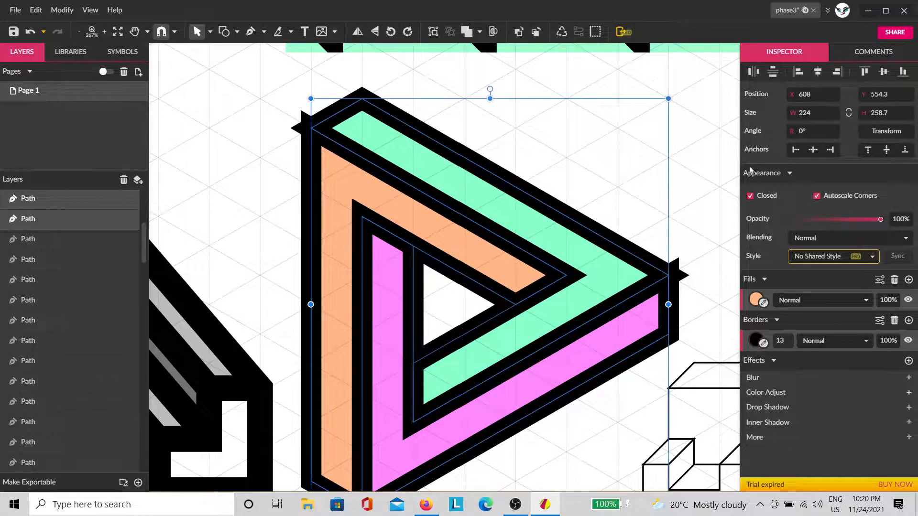
left_click(494, 31)
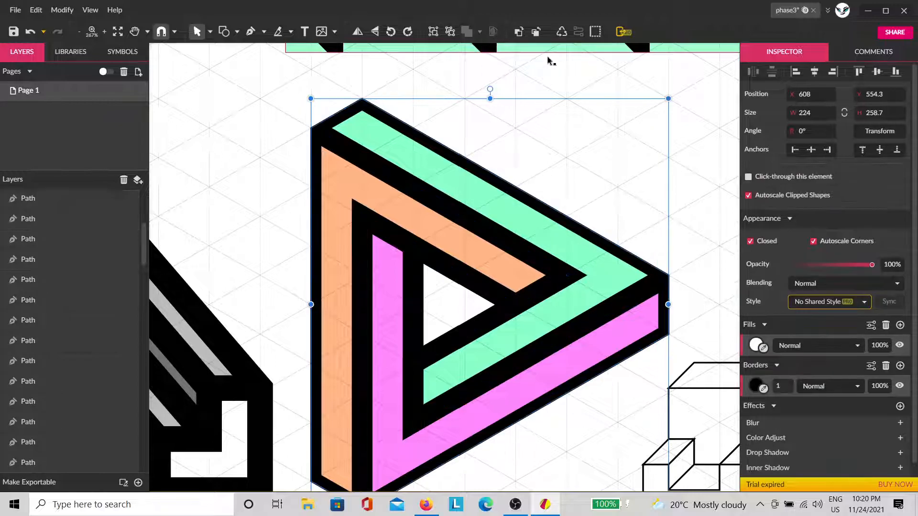
Set the page background colour to grey #939393.
left_click(617, 196)
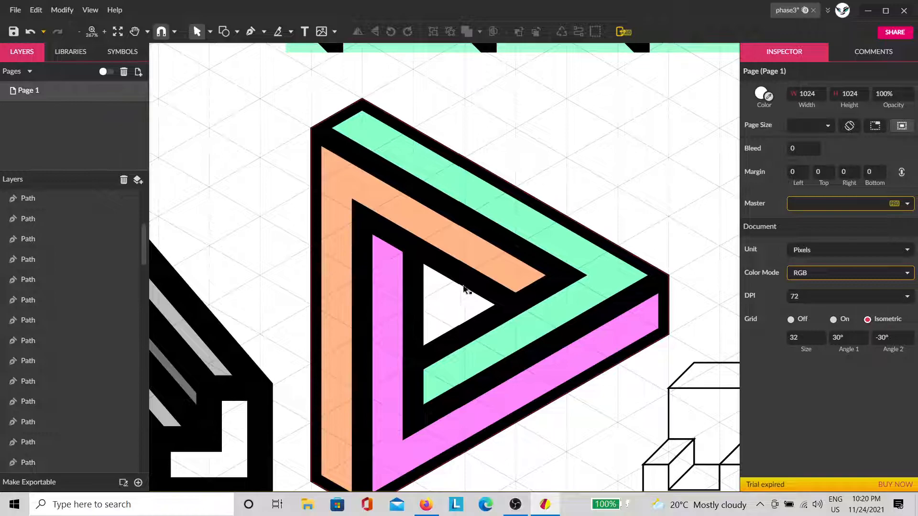
left_click(763, 94)
left_click_drag(774, 142, 718, 157)
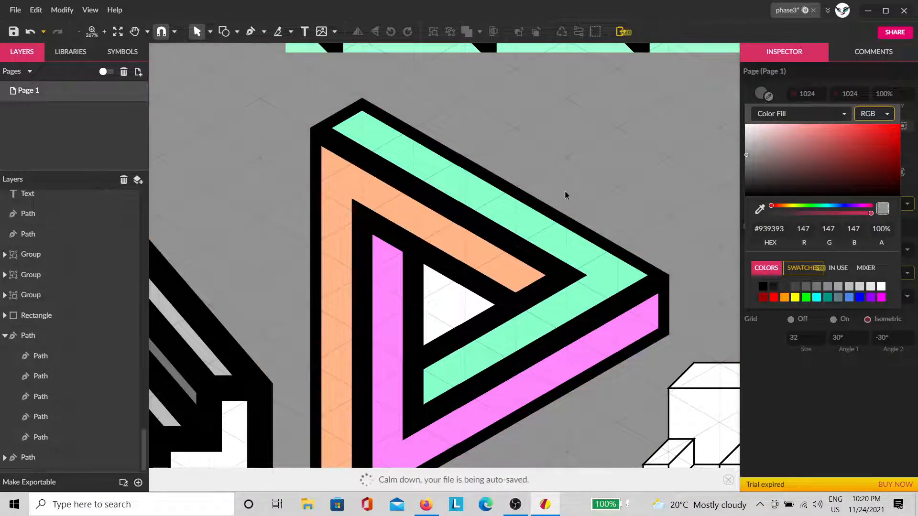
left_click(559, 163)
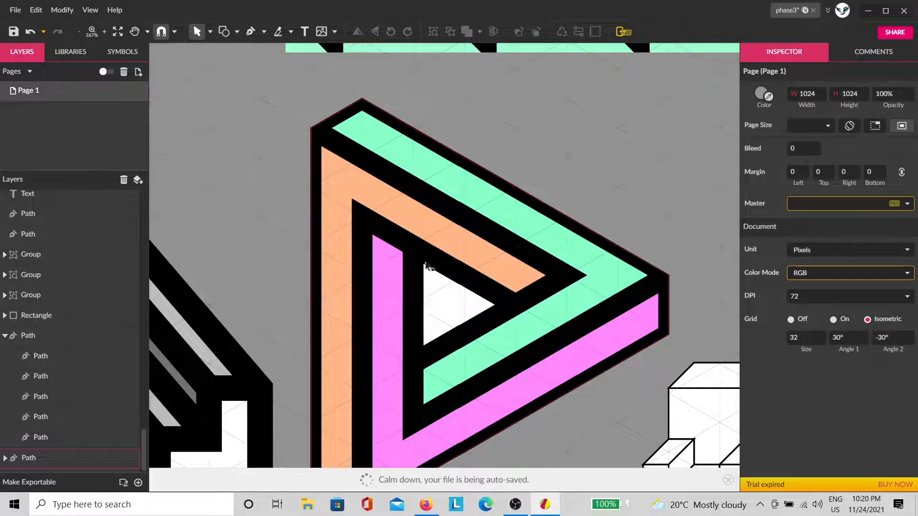
Set the fill of the triangle's outer path to white #FFFFFF with 0% opacity.
left_click(437, 302)
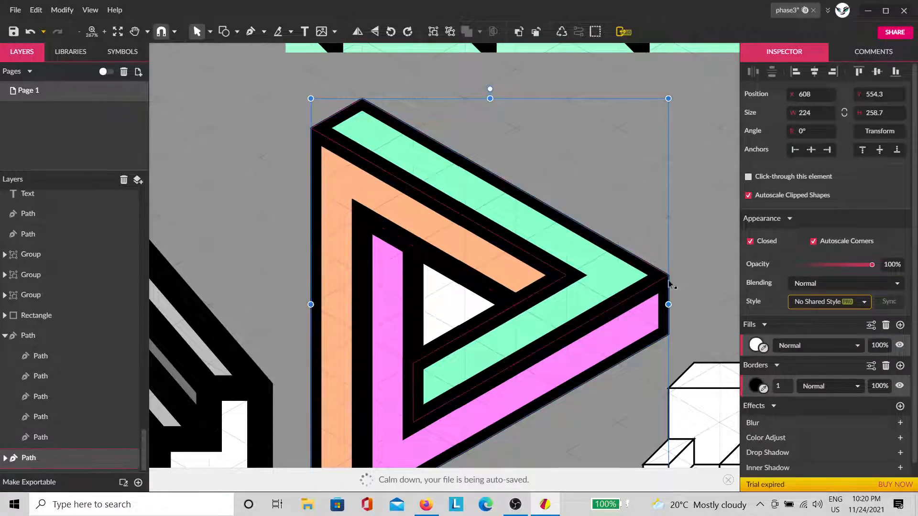
left_click(763, 352)
left_click(641, 200)
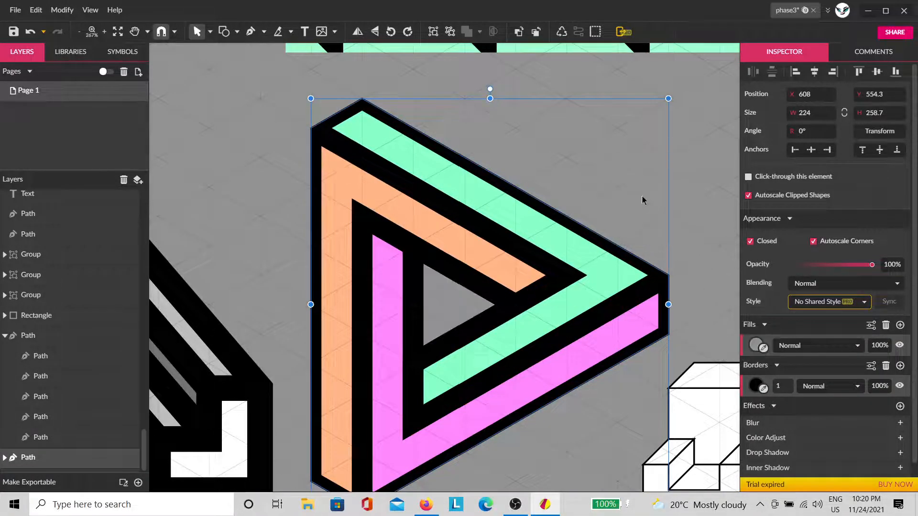
left_click(756, 349)
left_click_drag(763, 184, 708, 105)
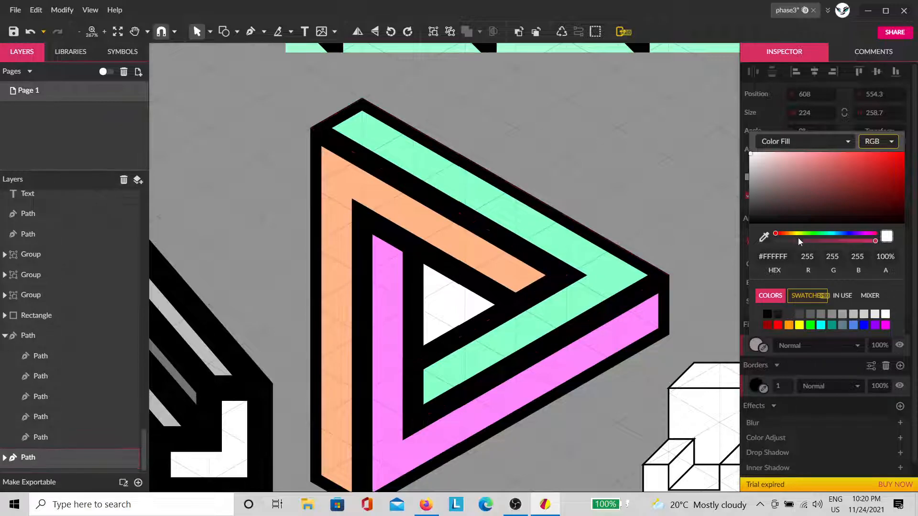
left_click_drag(749, 242, 736, 240)
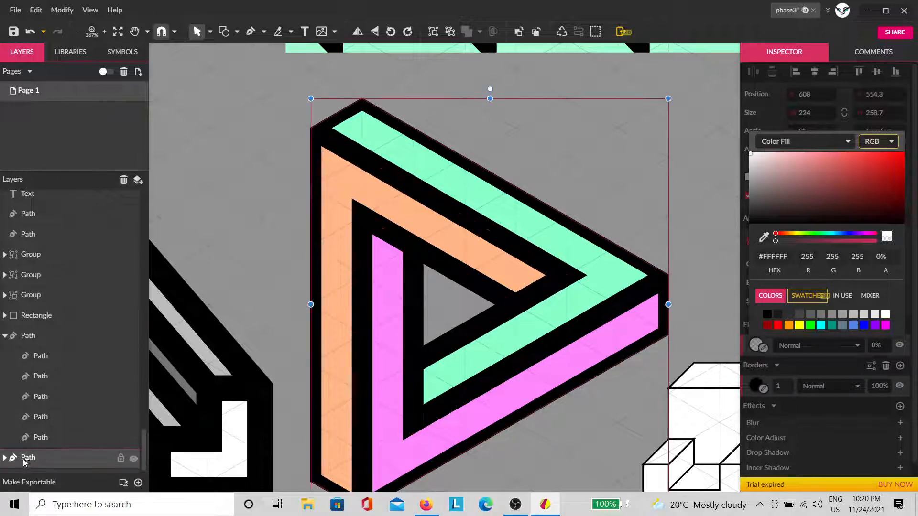
Thicken the black border of the triangle's outer path to match the border of the magenta shape inside it.
left_click(13, 460)
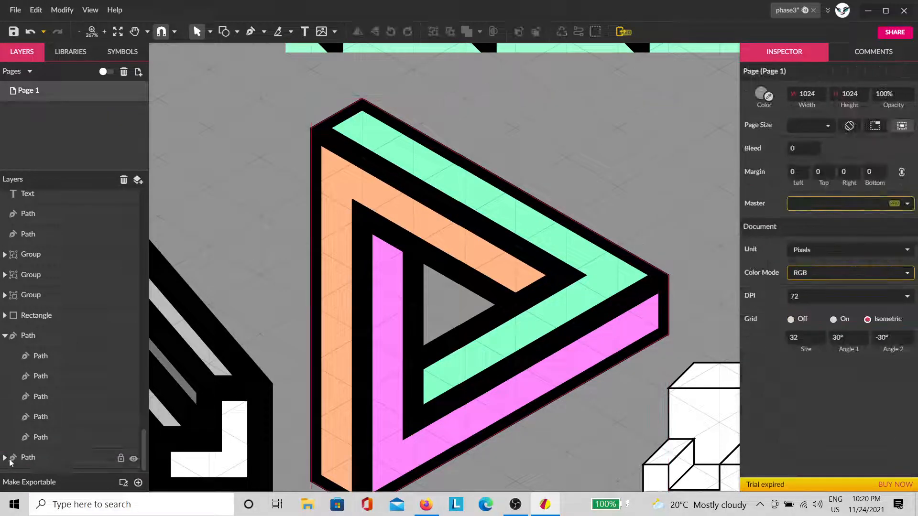
left_click(13, 461)
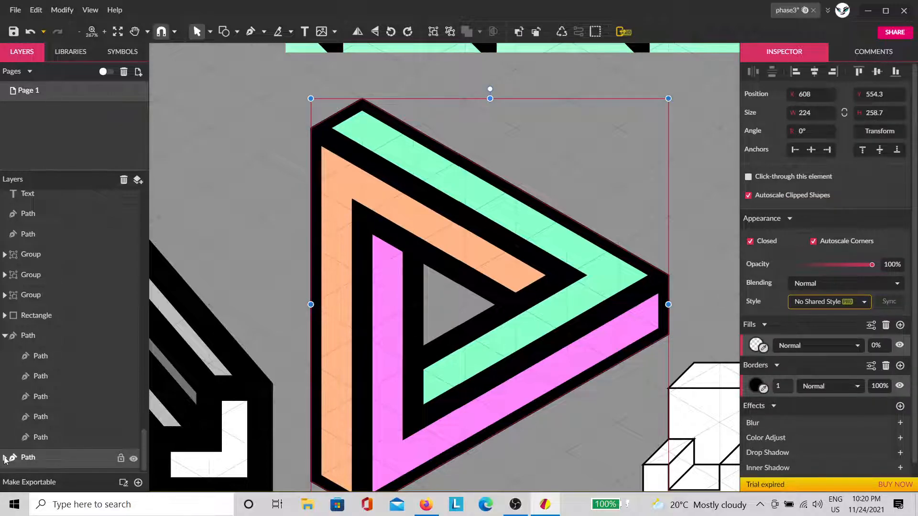
left_click(5, 458)
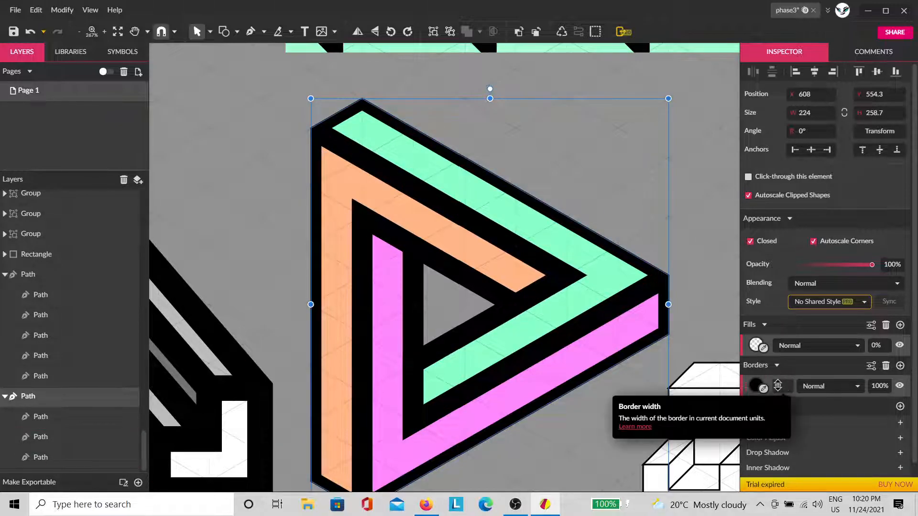
left_click(612, 337)
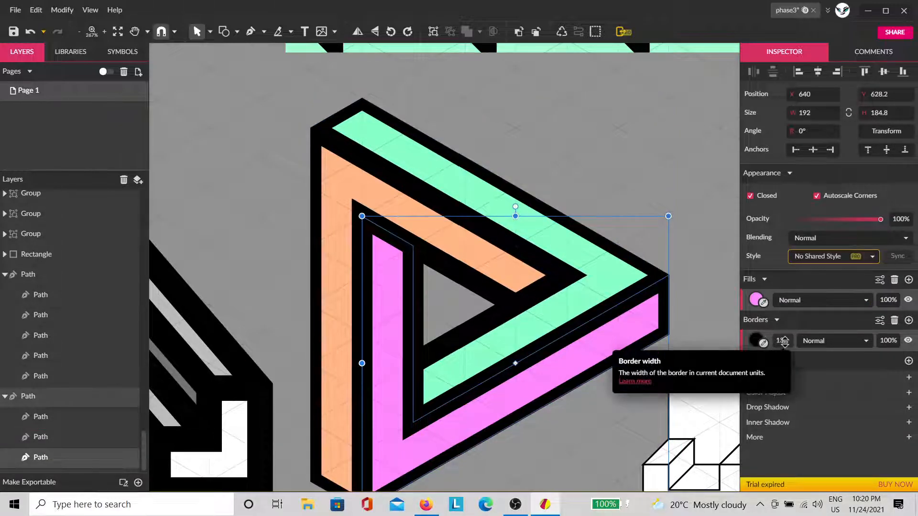
left_click(675, 289)
left_click(669, 291)
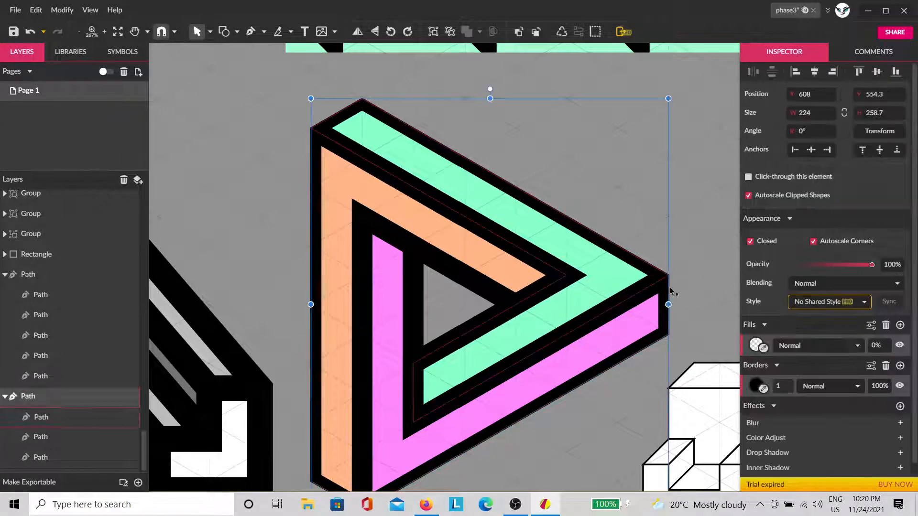
left_click(786, 387)
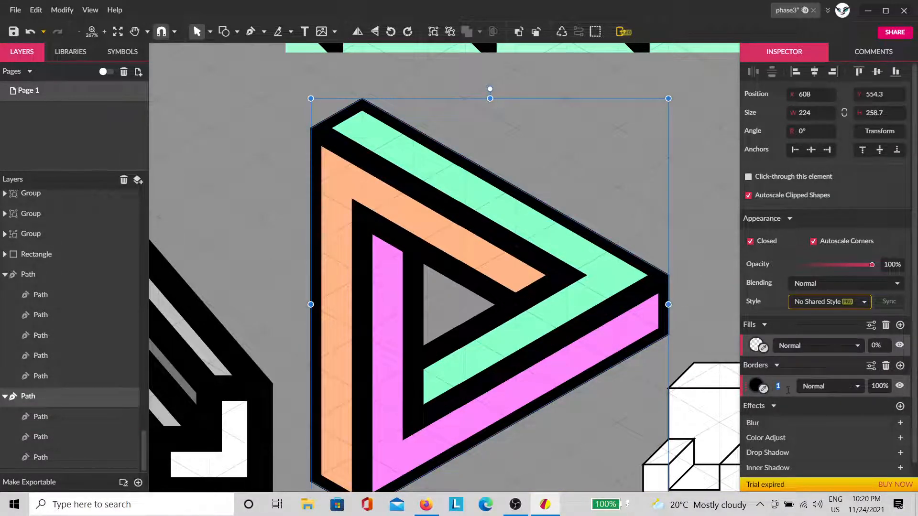
key("Return")
left_click(667, 179)
left_click(667, 179)
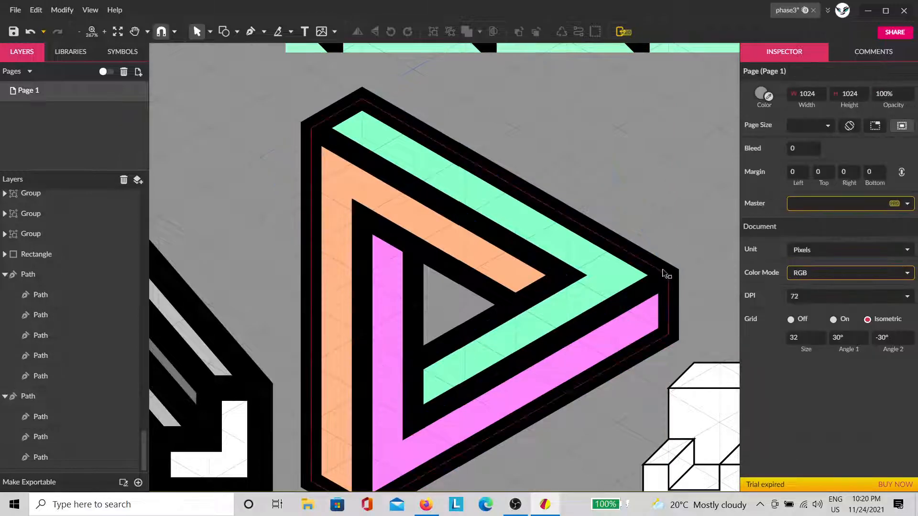
Set the page background colour to pink #EA9696.
key("space")
left_click_drag(673, 277, 616, 233)
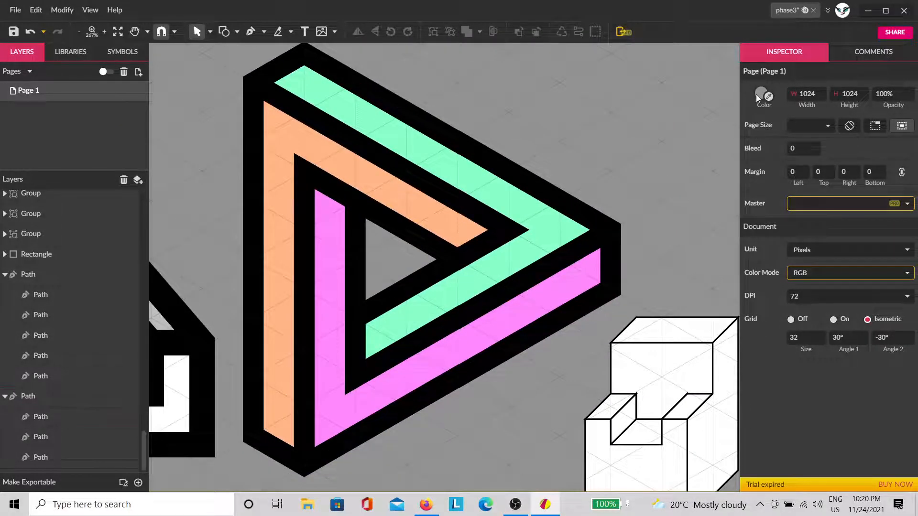
left_click(756, 95)
left_click_drag(767, 150, 800, 131)
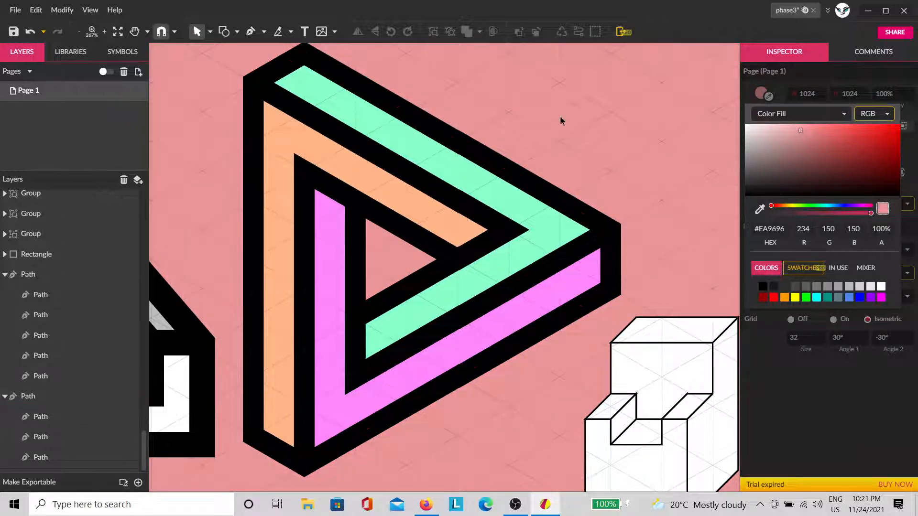
left_click(598, 103)
Turn off the page's isometric grid.
left_click_drag(548, 261, 359, 153)
left_click_drag(577, 411, 415, 224)
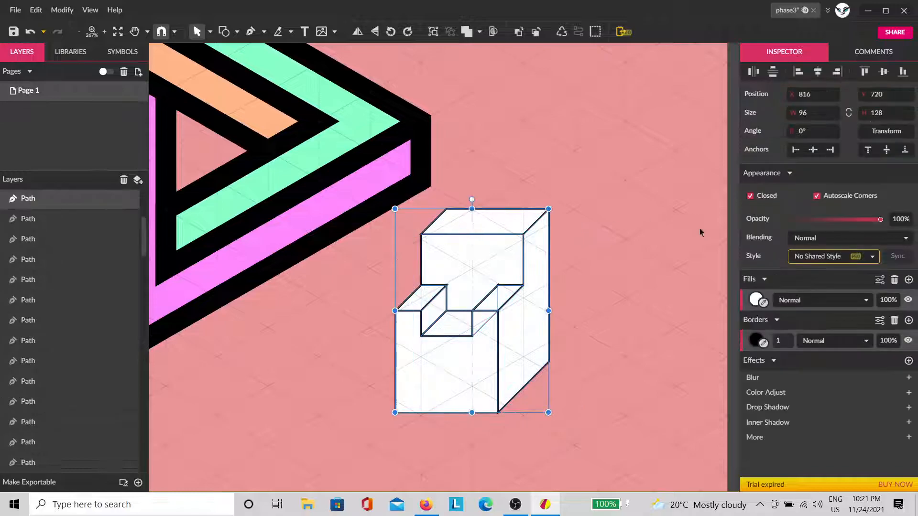
left_click(704, 320)
left_click(791, 322)
Set the border width of all paths in the white notched block to 7 and give the borders rounded joins.
left_click_drag(594, 433, 398, 220)
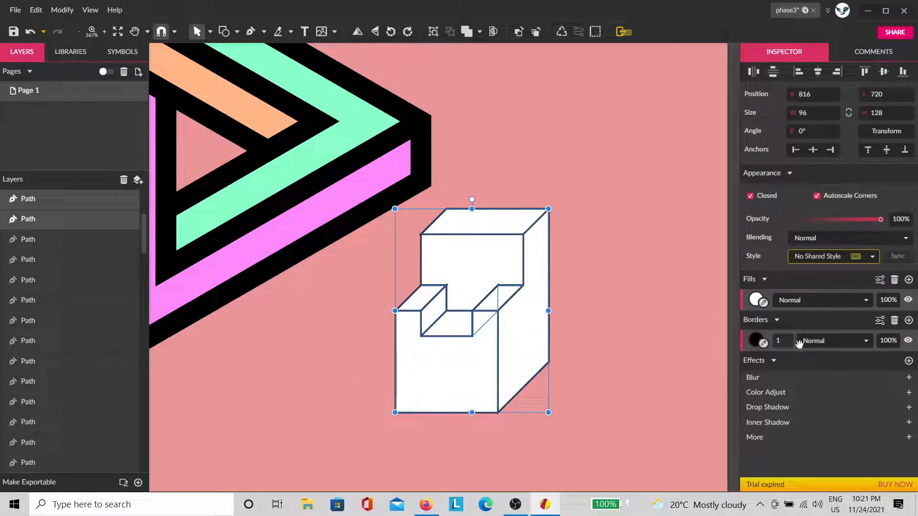
left_click_drag(787, 342, 790, 338)
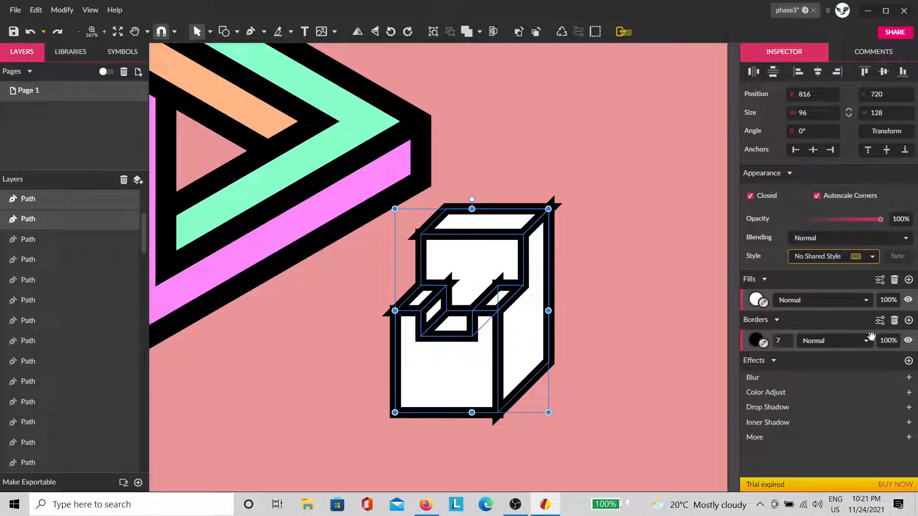
left_click(880, 320)
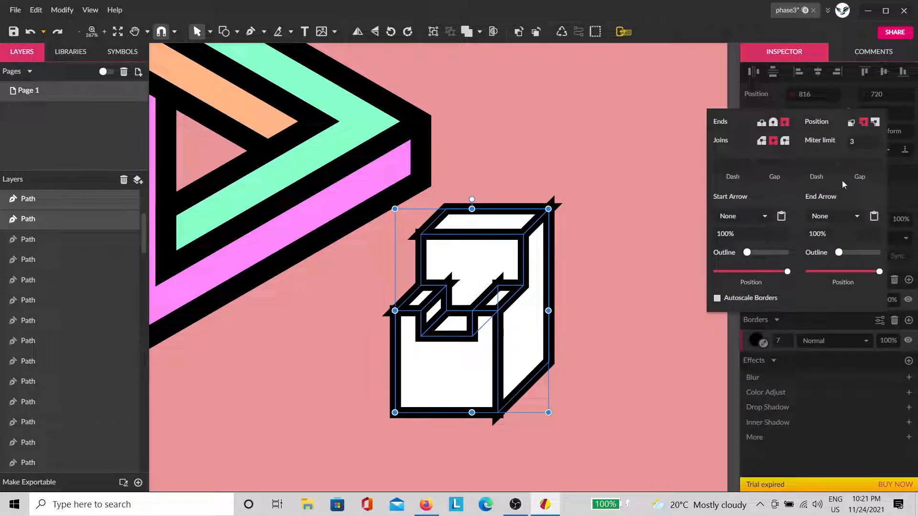
left_click(786, 141)
left_click(610, 267)
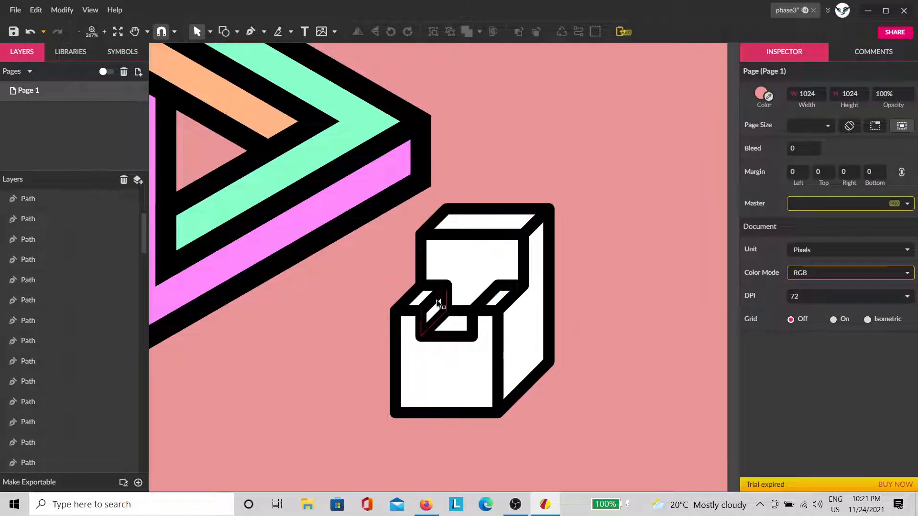
Set the border width of all the notched block's paths to 2.
left_click_drag(586, 421, 407, 214)
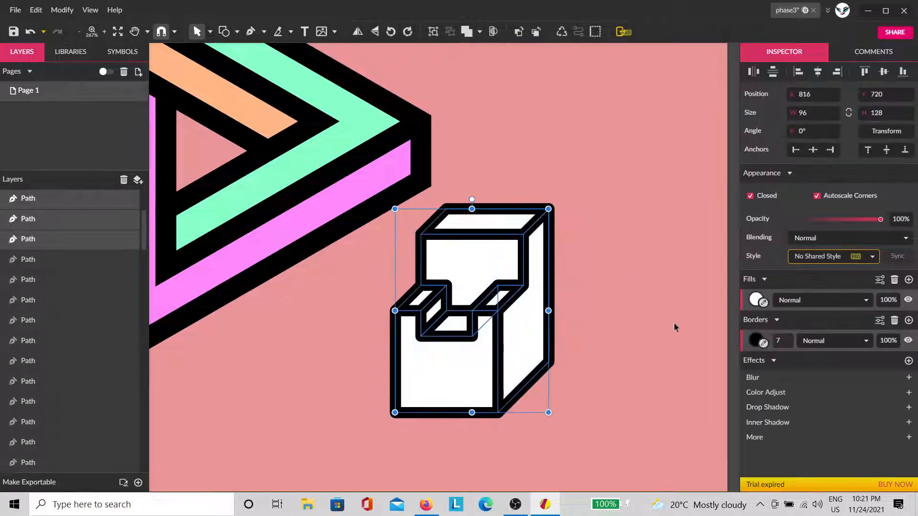
left_click_drag(786, 341, 785, 344)
left_click(602, 266)
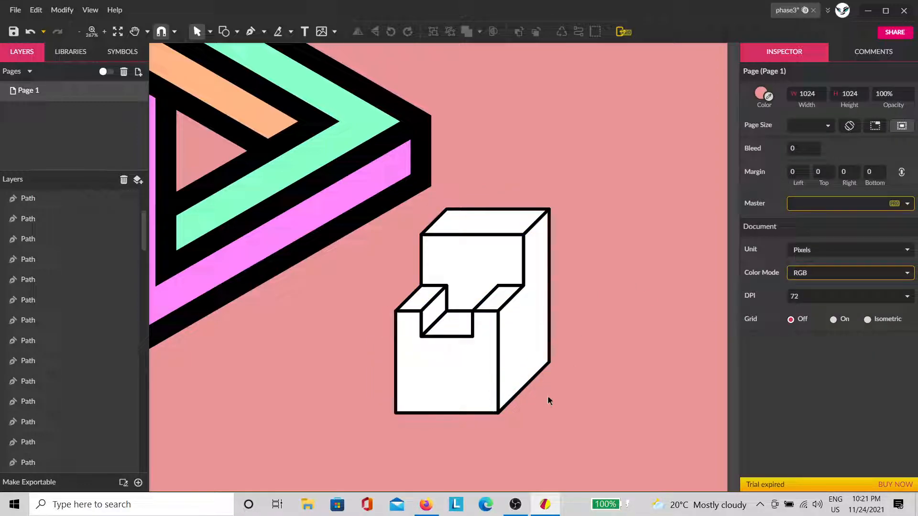
left_click(529, 352)
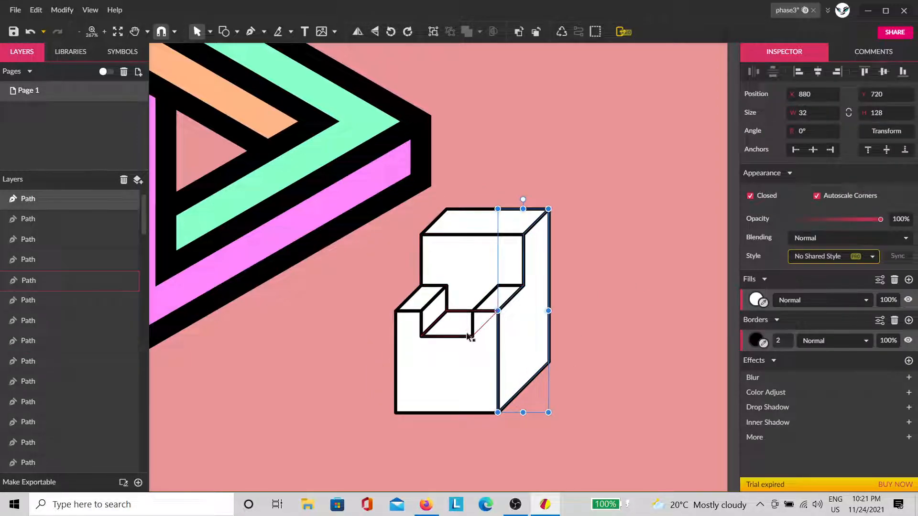
left_click(432, 318, "shift")
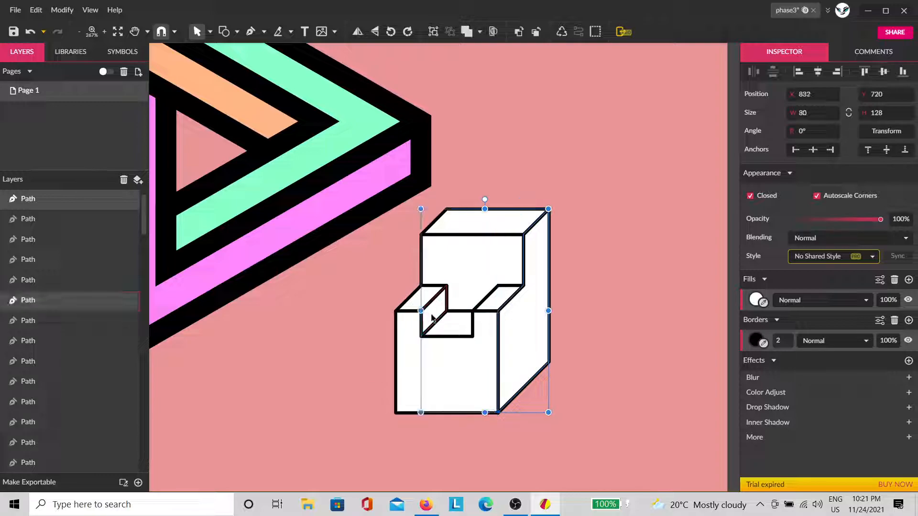
left_click(756, 300)
left_click(553, 266)
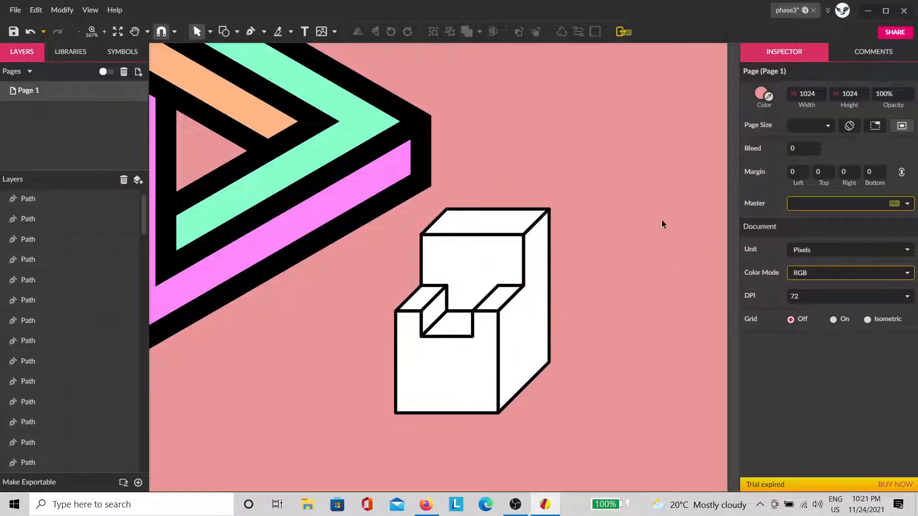
Set the page background colour to white.
left_click(762, 93)
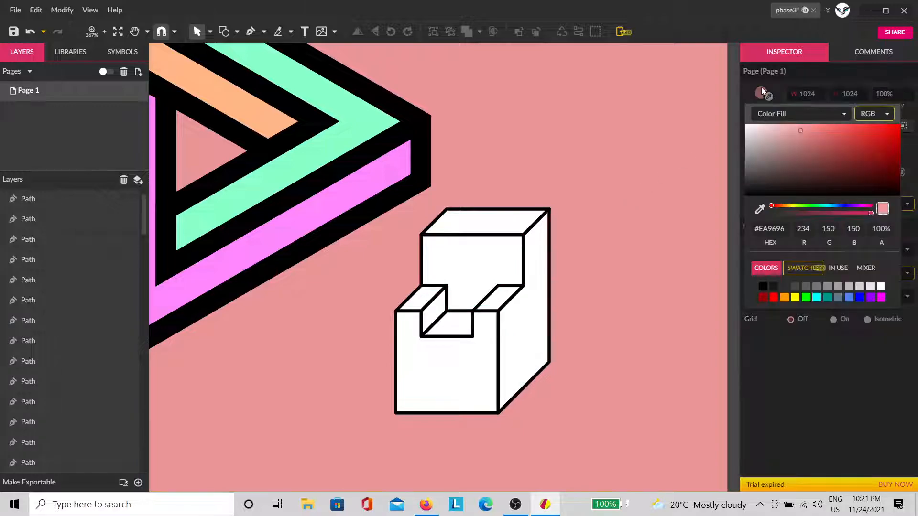
left_click(746, 127)
left_click(663, 113)
Fill the notched block's two front-facing faces with dark brownish red #9D6666.
left_click(447, 283)
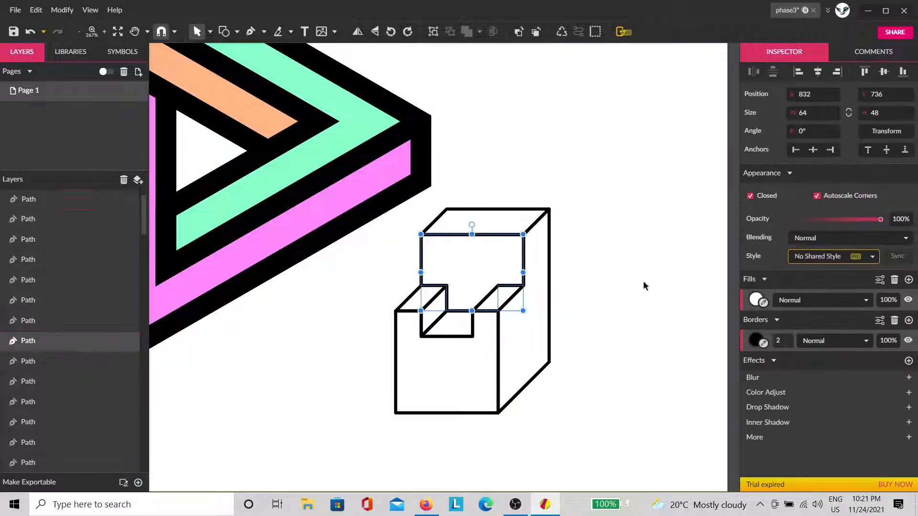
left_click(469, 381)
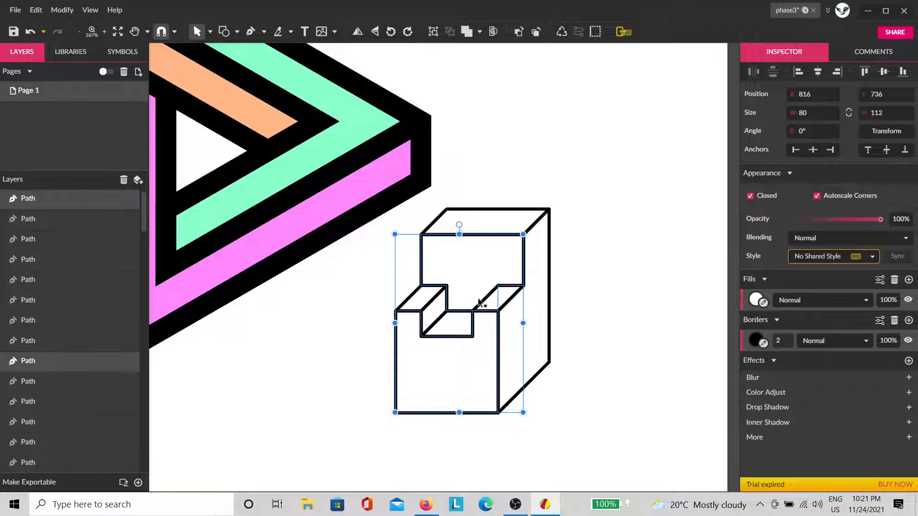
left_click(755, 299)
left_click_drag(825, 117, 804, 134)
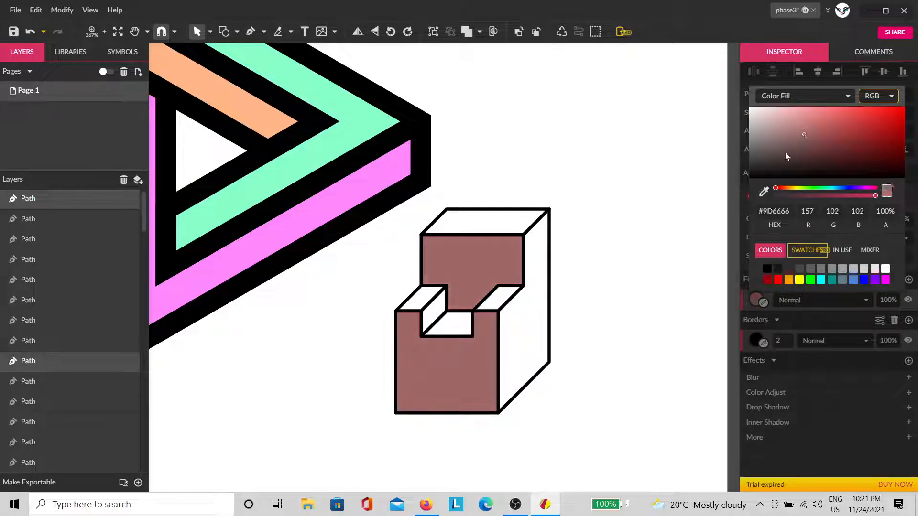
left_click(555, 328)
left_click(529, 326)
left_click(475, 308)
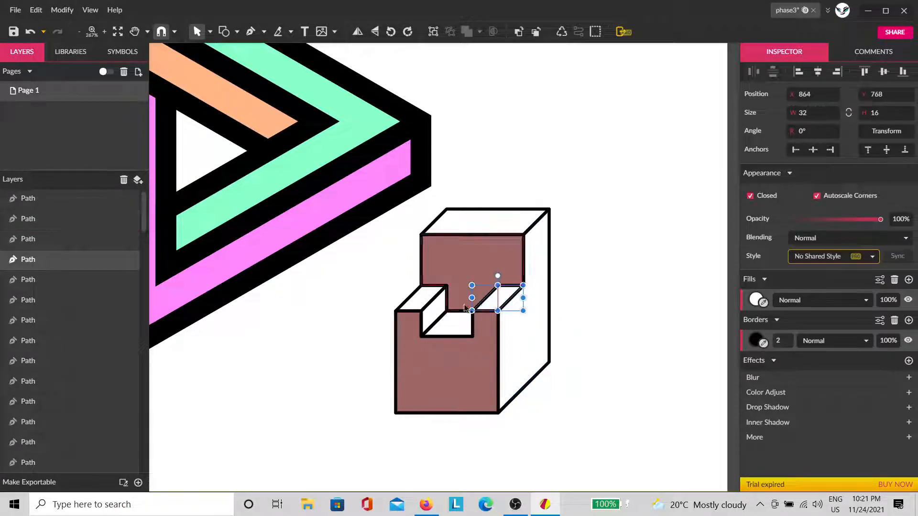
left_click(420, 298, "shift")
left_click(760, 297)
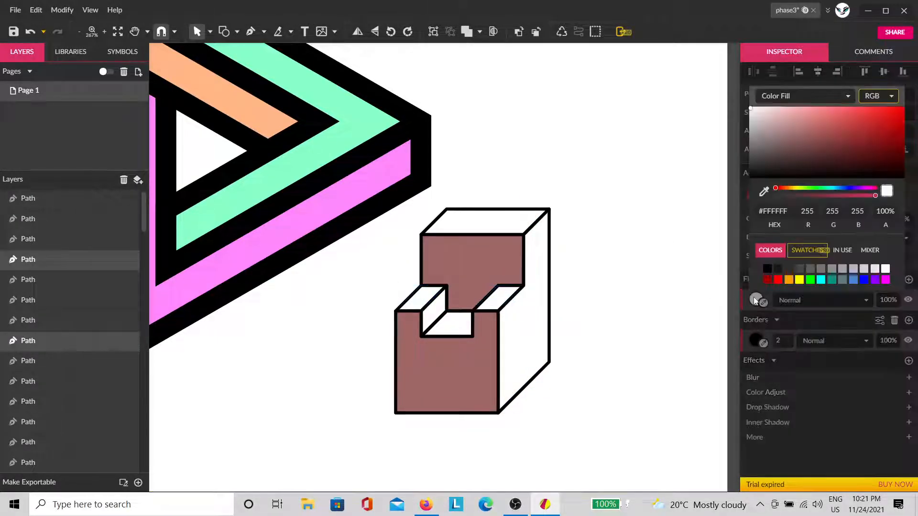
left_click(635, 235)
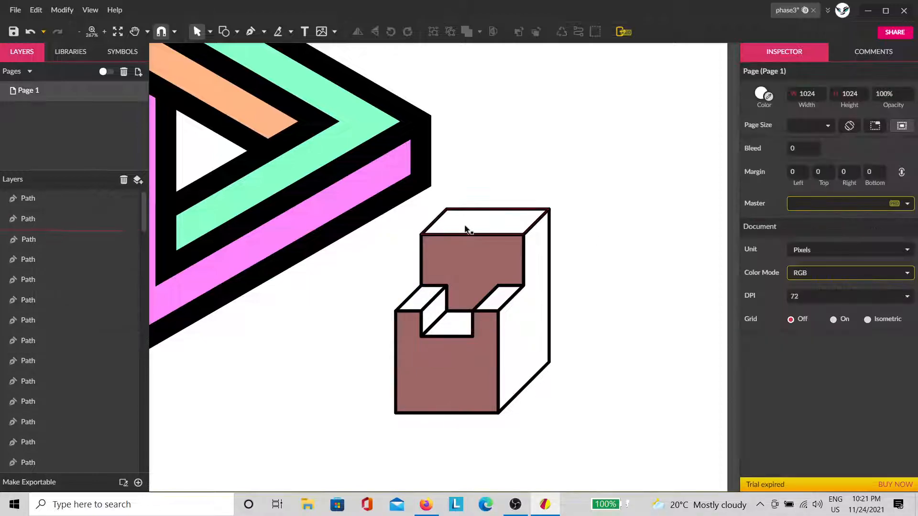
Fill the block's large top face and the two small top faces beside the notch with light pink #FFB8B8.
left_click(468, 226)
left_click(501, 297, "shift")
left_click(414, 309, "shift")
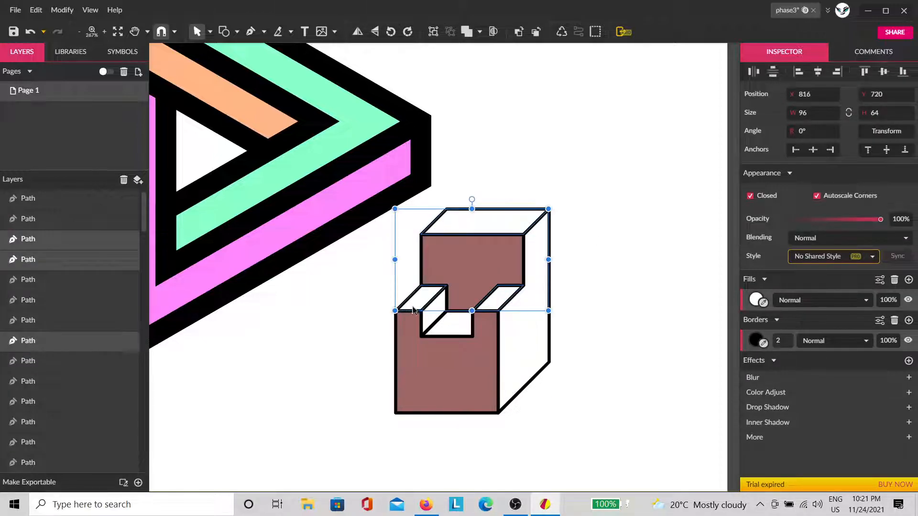
left_click(758, 301)
left_click_drag(800, 111, 792, 107)
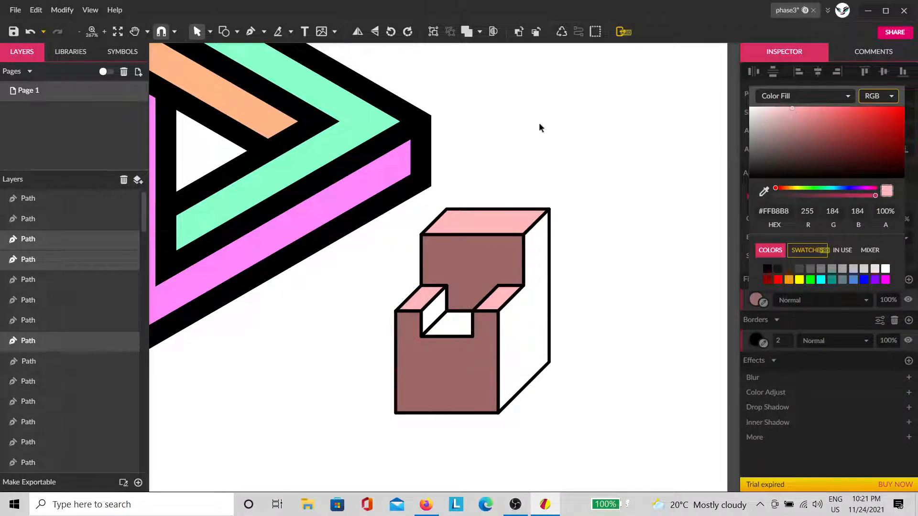
Fill the floor of the block's notch with the light pink #FFB8B8 sampled from the large top face.
left_click(553, 300)
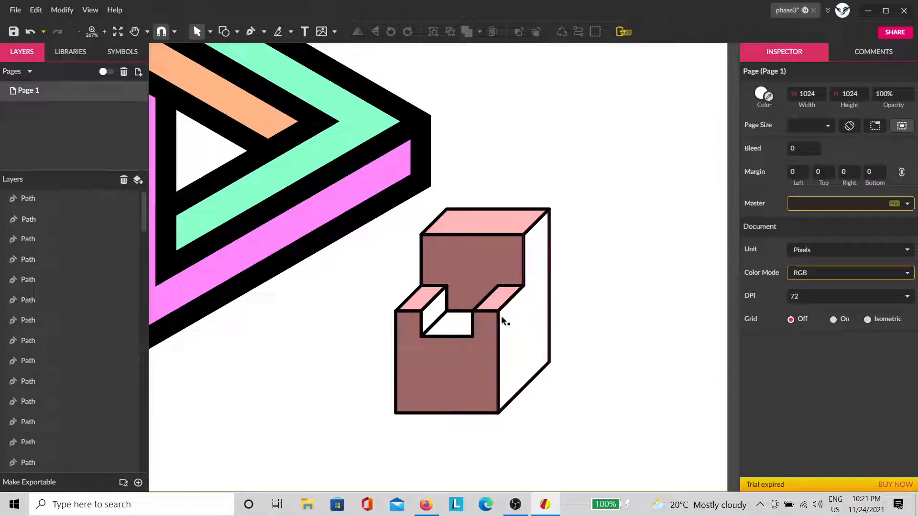
left_click(445, 321)
left_click(763, 302)
left_click(483, 221)
left_click(574, 164)
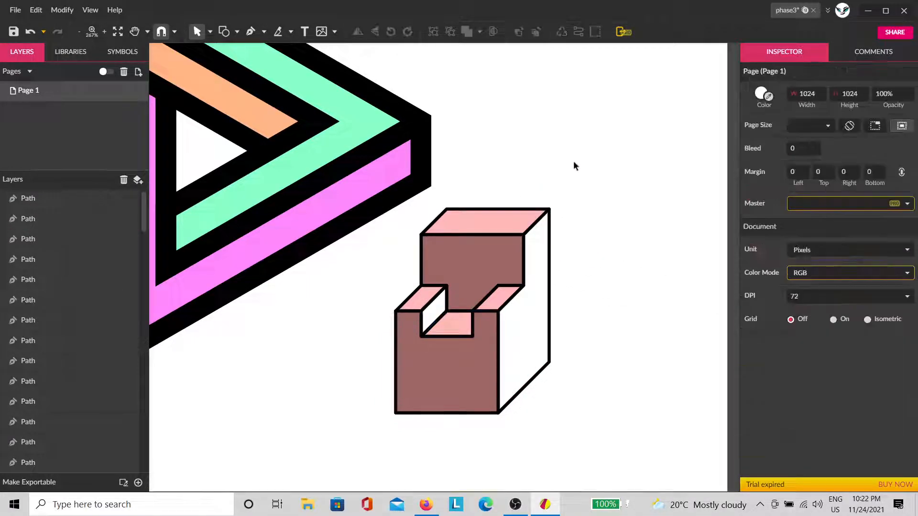
Fill the block's right side face and the notch's inner side wall with medium pink #D59F9F.
left_click(532, 329)
left_click(764, 303)
left_click(481, 359)
left_click(758, 298)
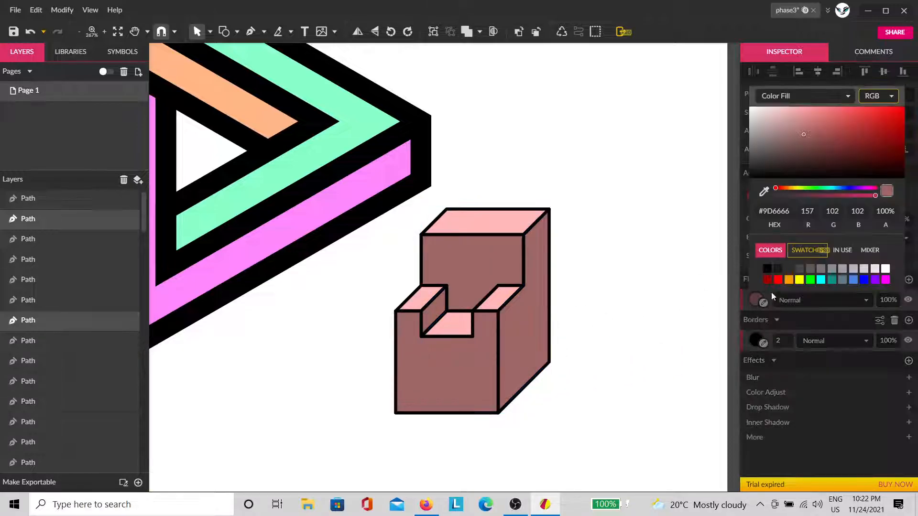
mouse_move(803, 136)
left_mouse_down()
mouse_move(791, 136)
mouse_move(790, 111)
mouse_move(788, 118)
left_mouse_up()
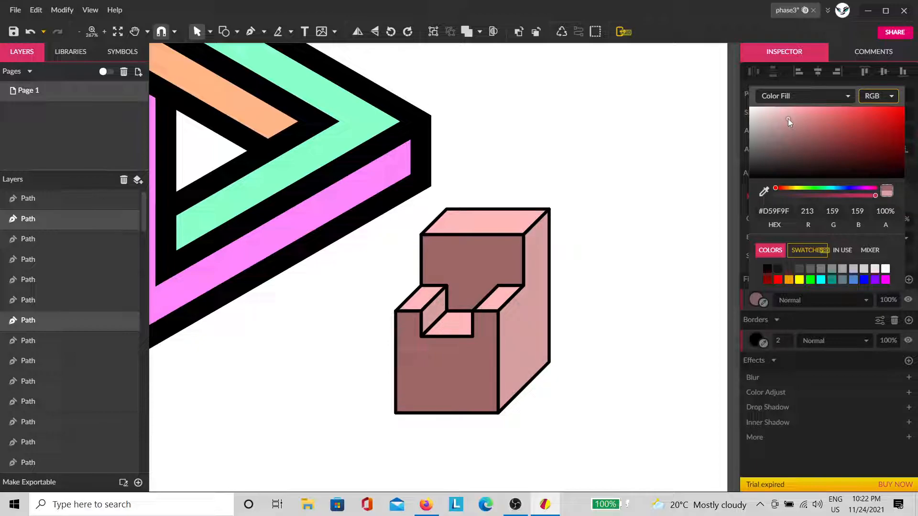
left_click(609, 329)
Try to skew the whole notched block horizontally by -20°.
left_click_drag(613, 453, 380, 209)
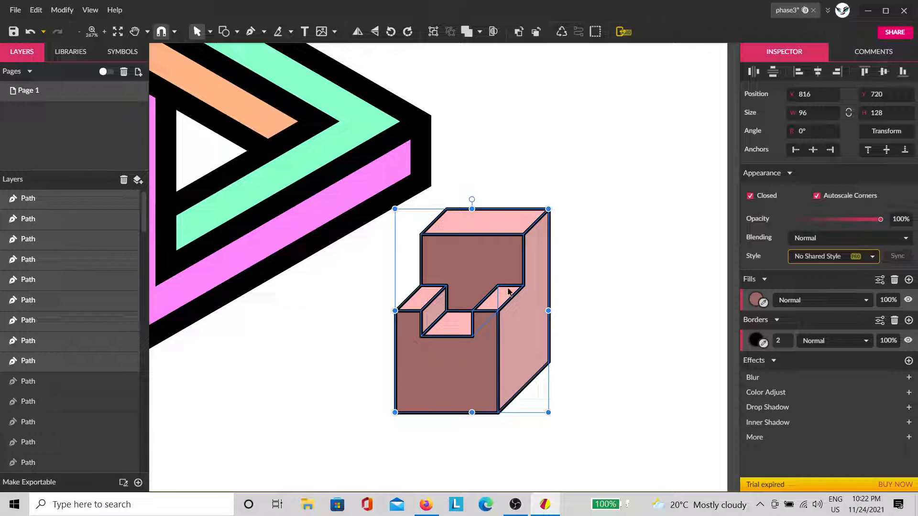
mouse_move(300, 398)
left_mouse_down()
mouse_move(486, 389)
mouse_move(715, 459)
left_mouse_up()
left_click_drag(471, 346, 178, 315)
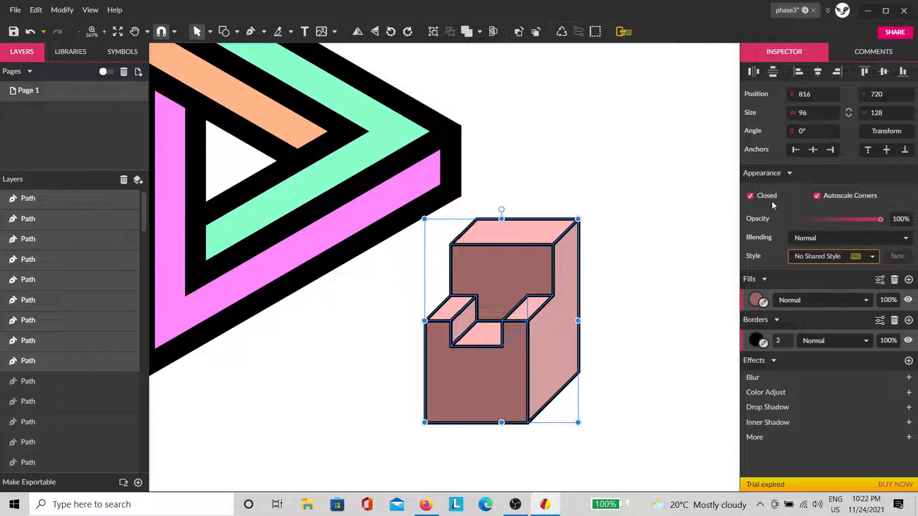
left_click(886, 131)
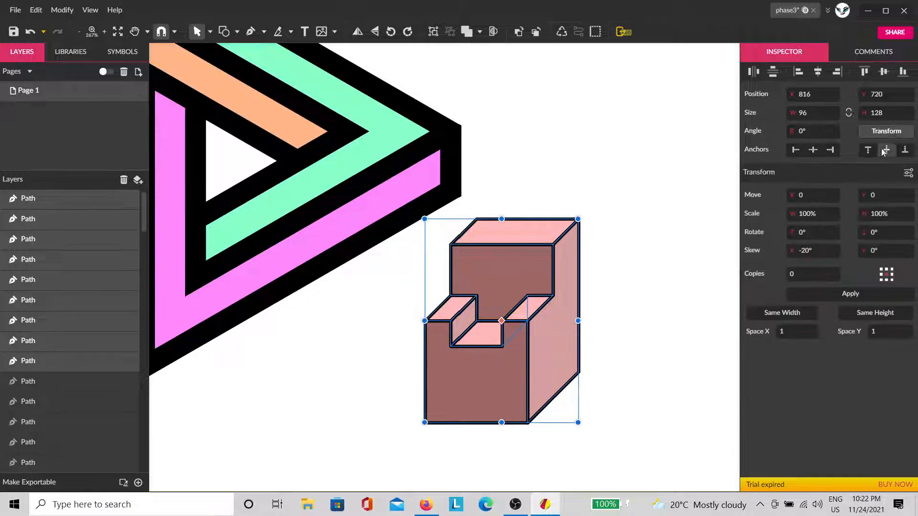
mouse_move(411, 306)
left_mouse_down()
mouse_move(642, 399)
mouse_move(736, 411)
left_mouse_up()
mouse_move(289, 261)
left_mouse_down()
mouse_move(547, 344)
mouse_move(656, 350)
left_mouse_up()
left_click_drag(409, 248, 472, 452)
left_click_drag(473, 350, 194, 168)
left_click_drag(404, 245, 45, 60)
left_click_drag(520, 314, 428, 258)
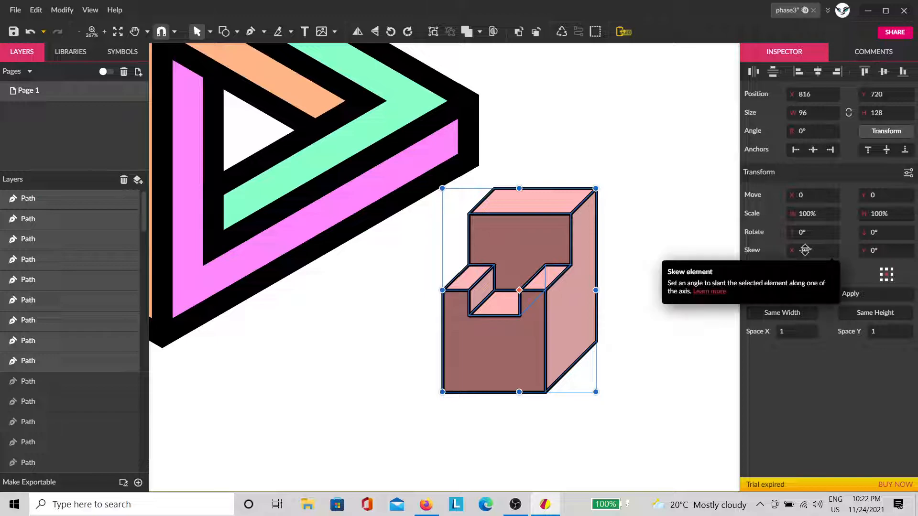
left_click(863, 294)
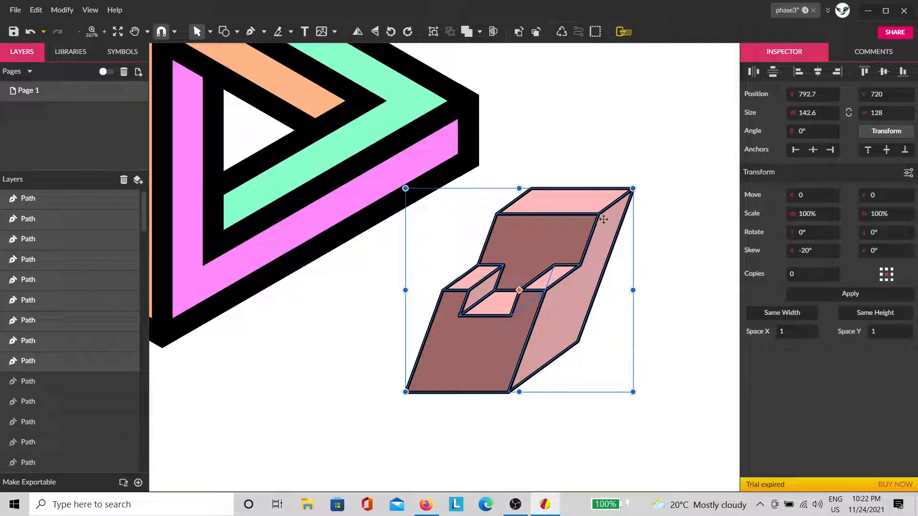
left_click(681, 240)
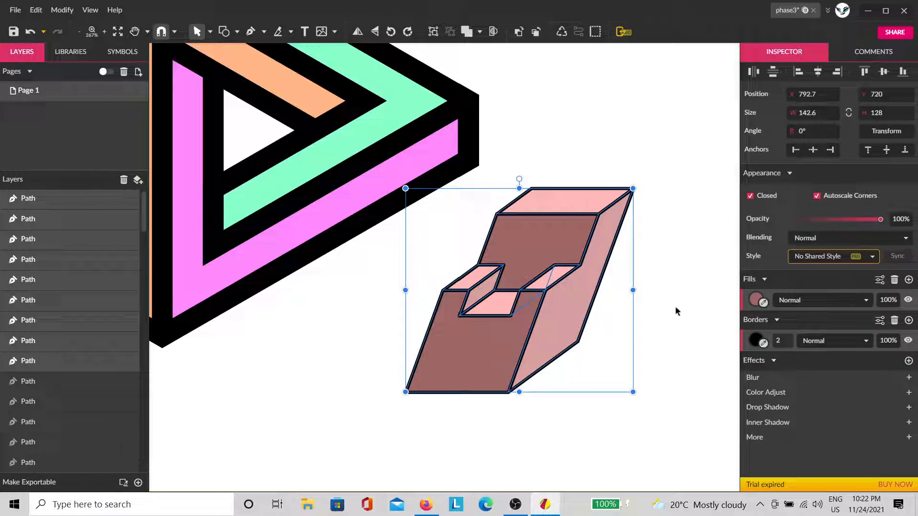
key("ctrl+z")
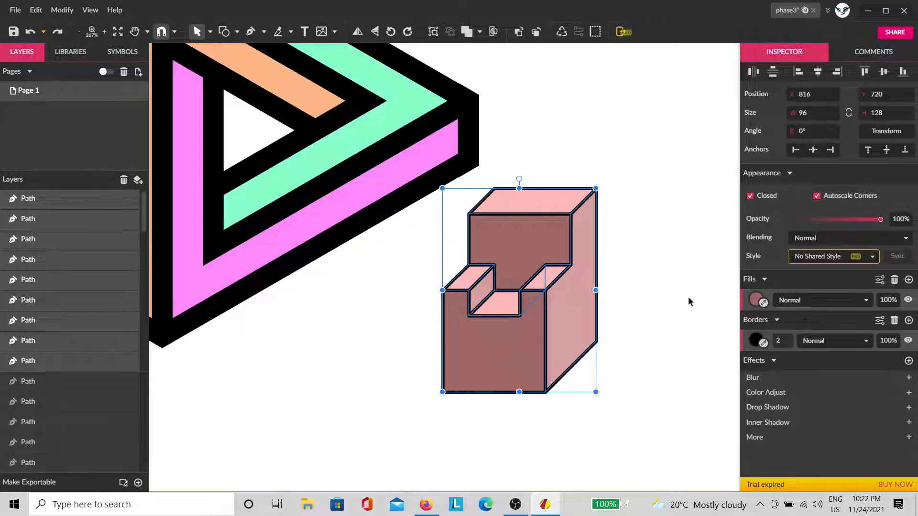
Skew the whole notched block horizontally by 20° and rotate it clockwise by about 30°.
left_click(882, 132)
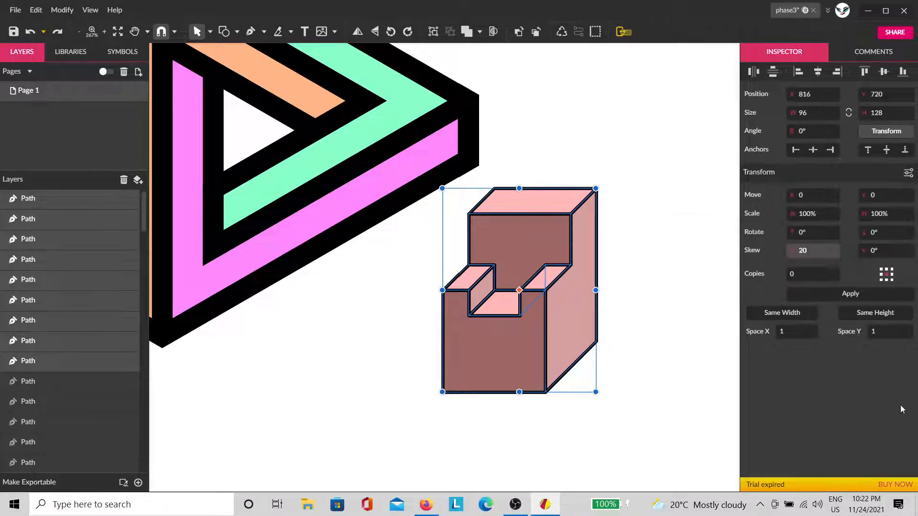
left_click(867, 293)
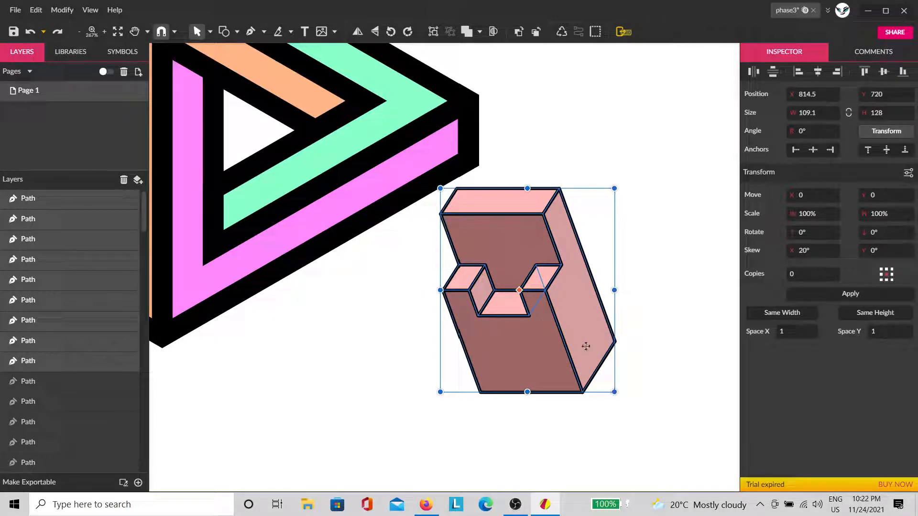
left_click(670, 284)
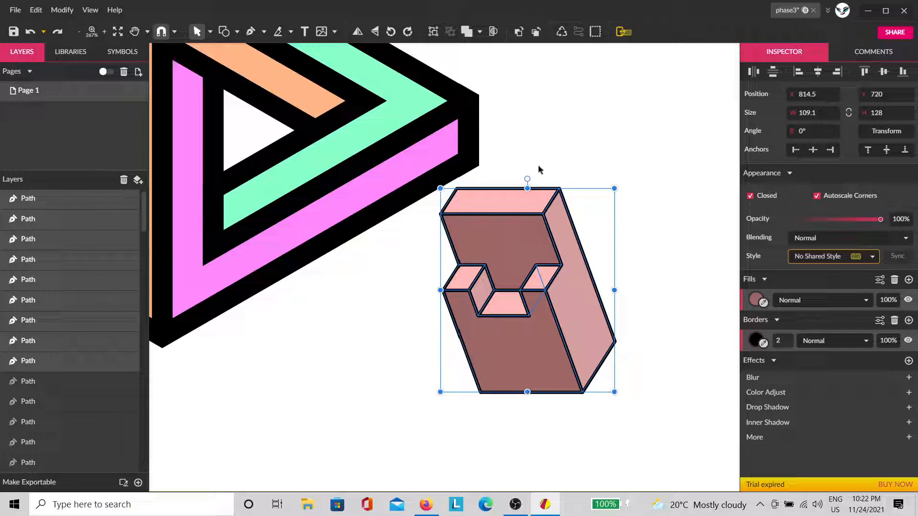
left_click_drag(527, 179, 587, 181)
left_click(670, 164)
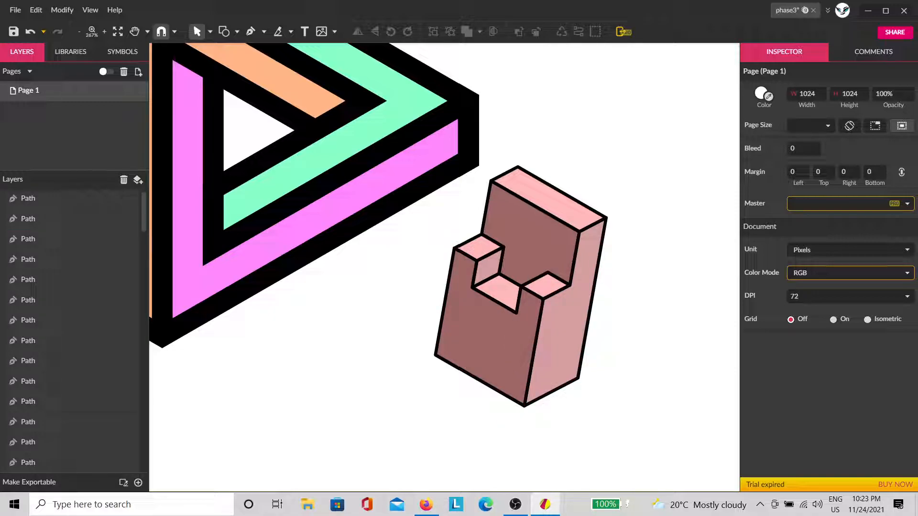
Examine the isometric block and the other reference figures in the class document in the browser window.
left_click_drag(917, 143, 646, 74)
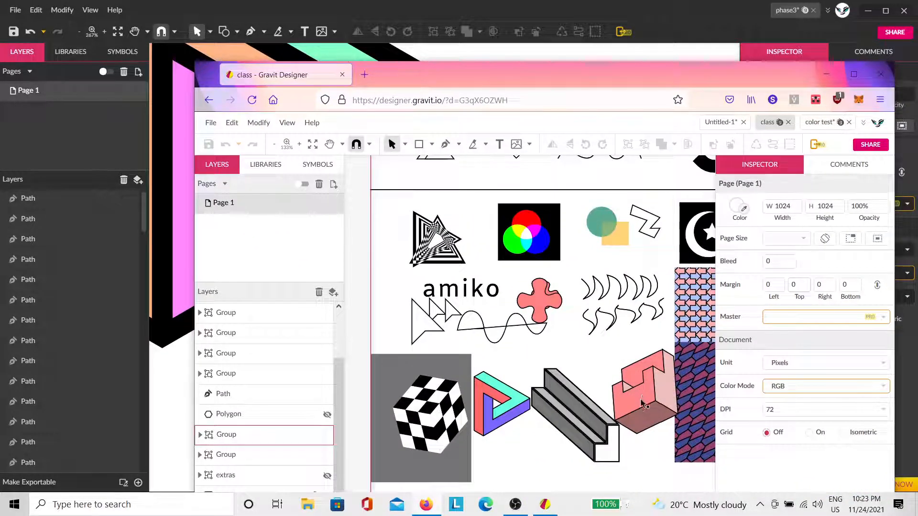
left_click_drag(643, 74, 917, 220)
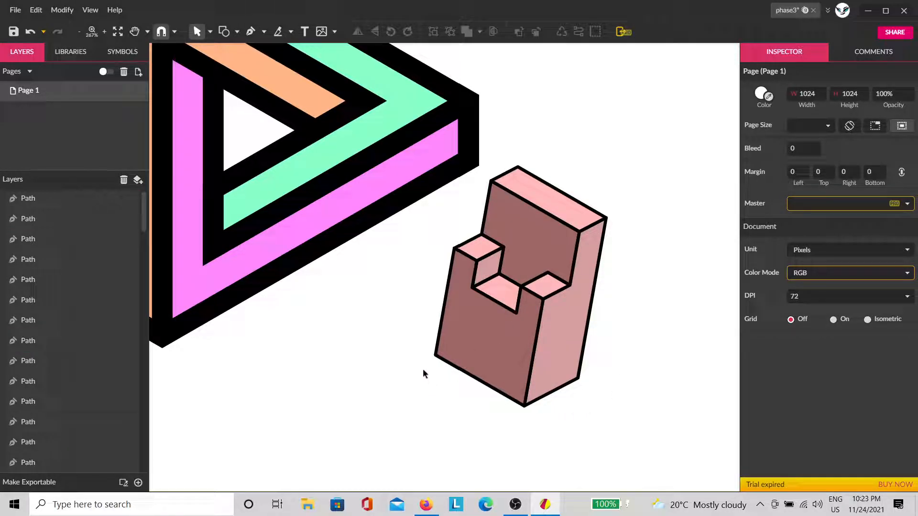
left_click_drag(383, 384, 571, 399)
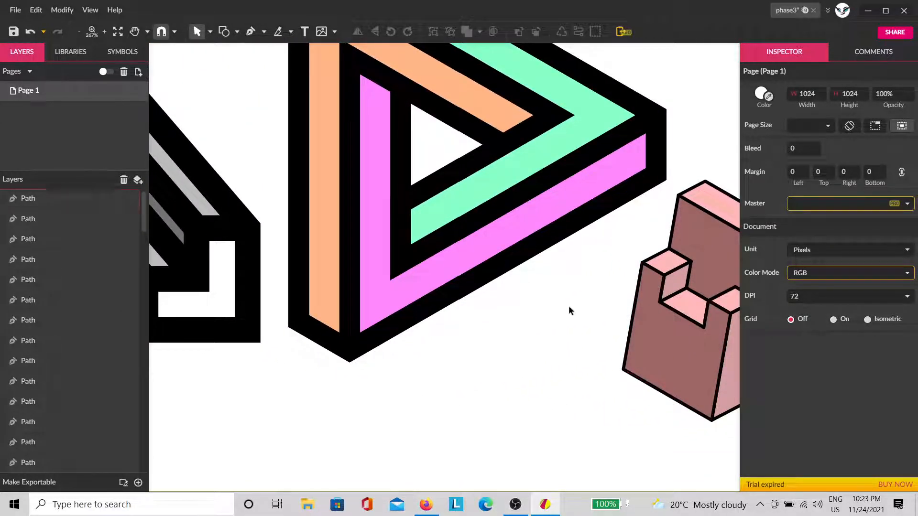
left_click_drag(439, 370, 221, 349)
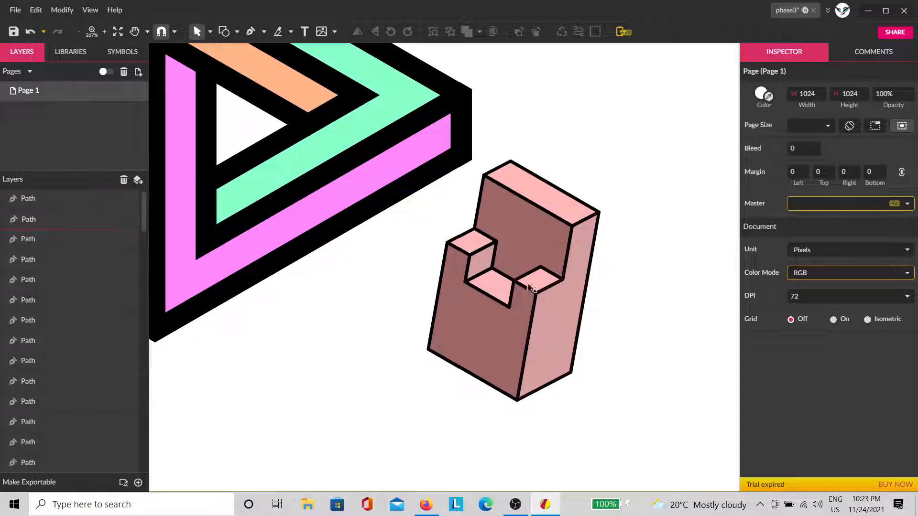
left_click_drag(917, 125, 583, 101)
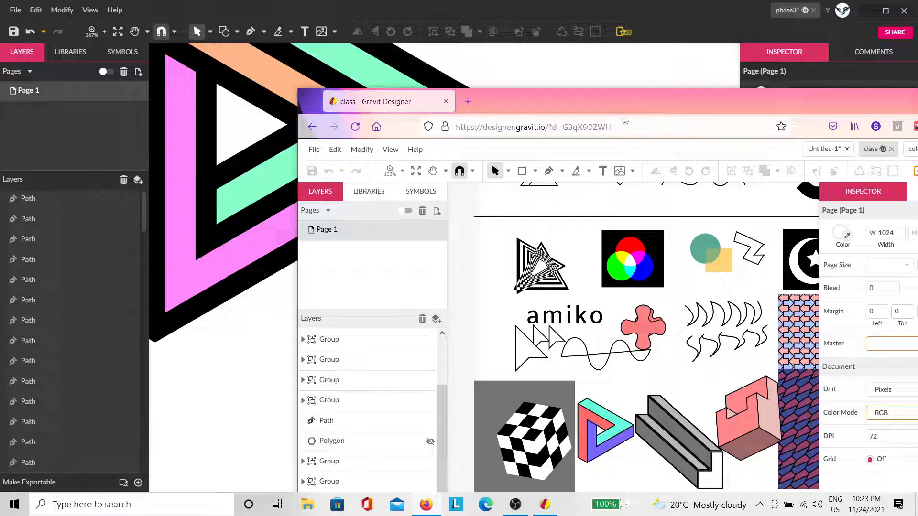
left_click_drag(610, 99, 917, 210)
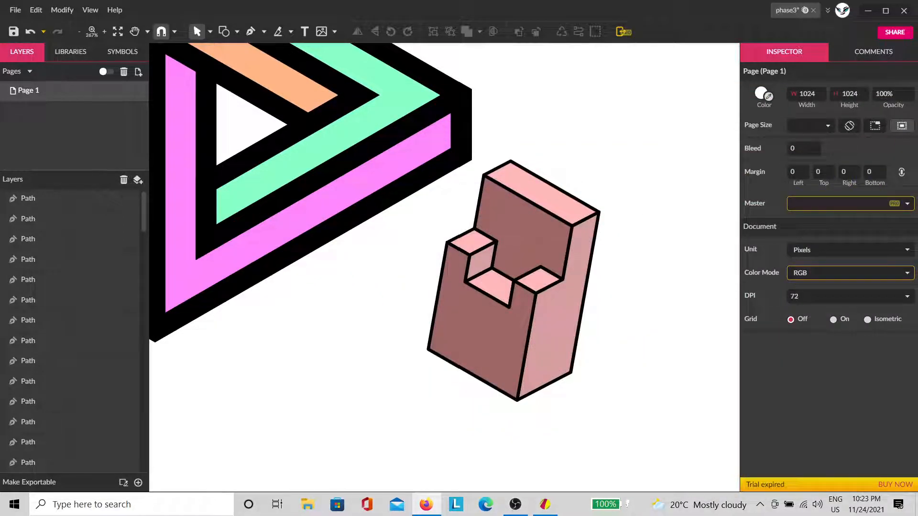
Turn on the page's square grid for drawing in the blank area below the purple hexagon pattern.
left_click_drag(618, 322, 400, 299)
left_click_drag(451, 323, 775, 214)
left_click_drag(317, 369, 720, 412)
left_click_drag(456, 298, 715, 416)
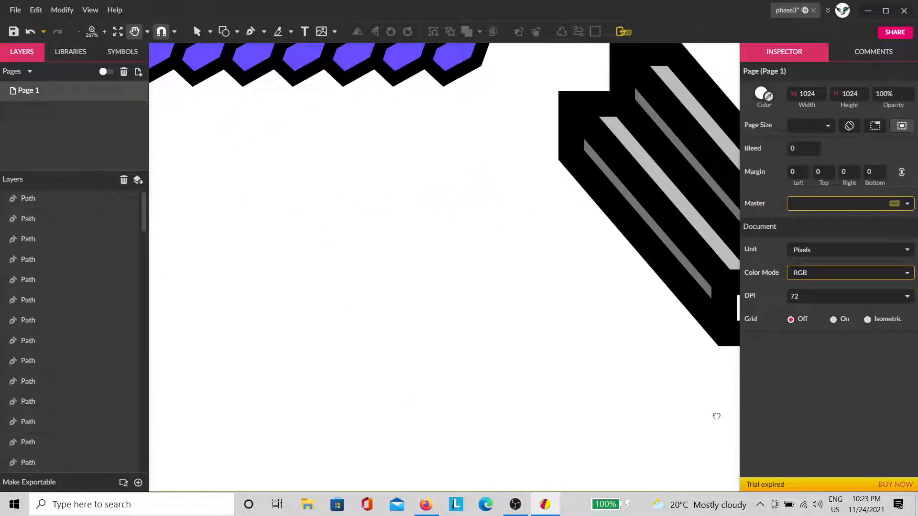
left_click(833, 319)
left_click_drag(389, 320, 694, 363)
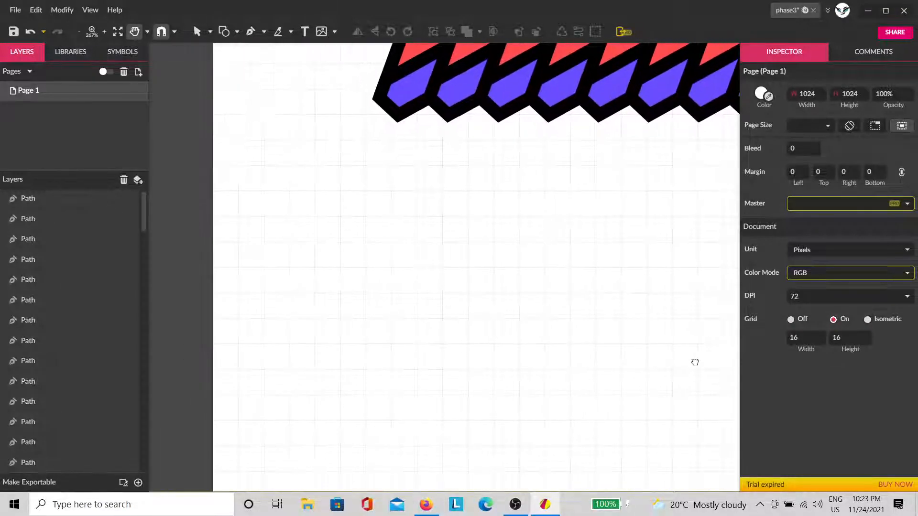
Draw a 16 by 16 px square on the grid at X 32, Y 720, below the hexagon pattern.
left_click(237, 31)
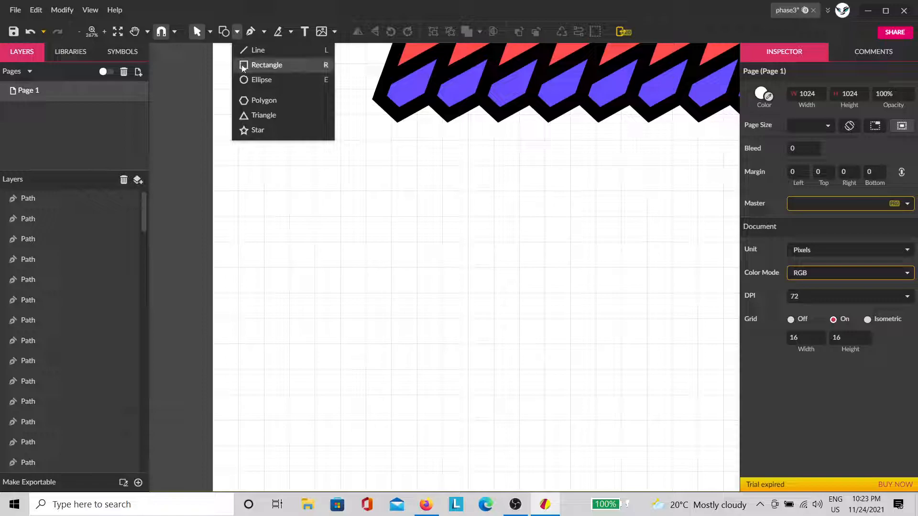
left_click(266, 64)
left_click_drag(267, 240, 289, 267)
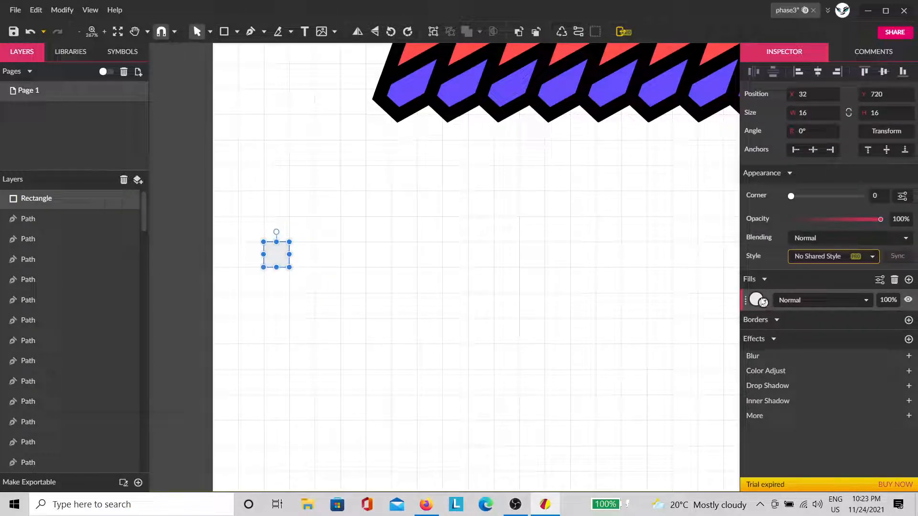
Set the page background colour to medium grey.
left_click(681, 231)
left_click(767, 97)
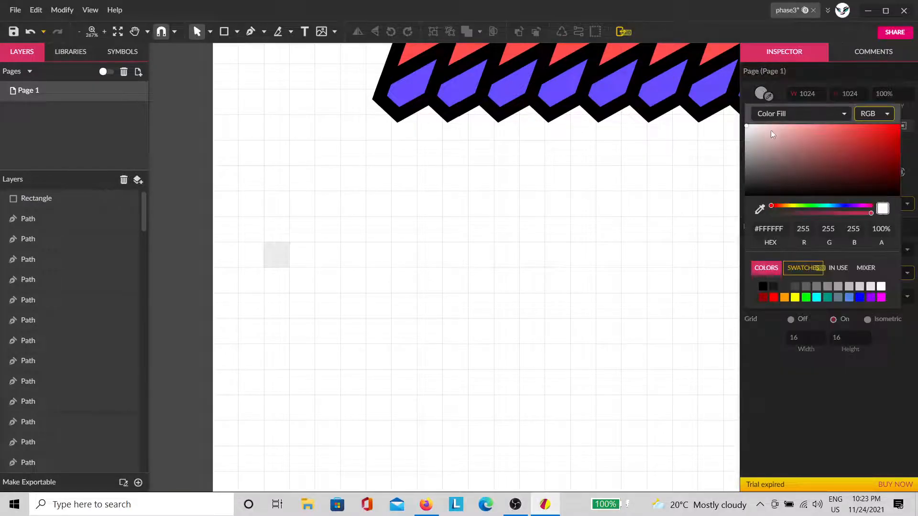
left_click(746, 140)
left_click_drag(743, 143, 736, 165)
Duplicate the square and place the copy to its right, leaving a gap of one square between them.
left_click(269, 248)
key("ctrl+d")
left_click_drag(282, 262, 333, 260)
Try duplicating the two squares as a second pair below them, and delete the copies.
left_click(353, 309)
left_click_drag(353, 306, 277, 237)
key("ctrl+d")
left_click_drag(338, 263, 337, 313)
scroll(302, 281, "up", 5)
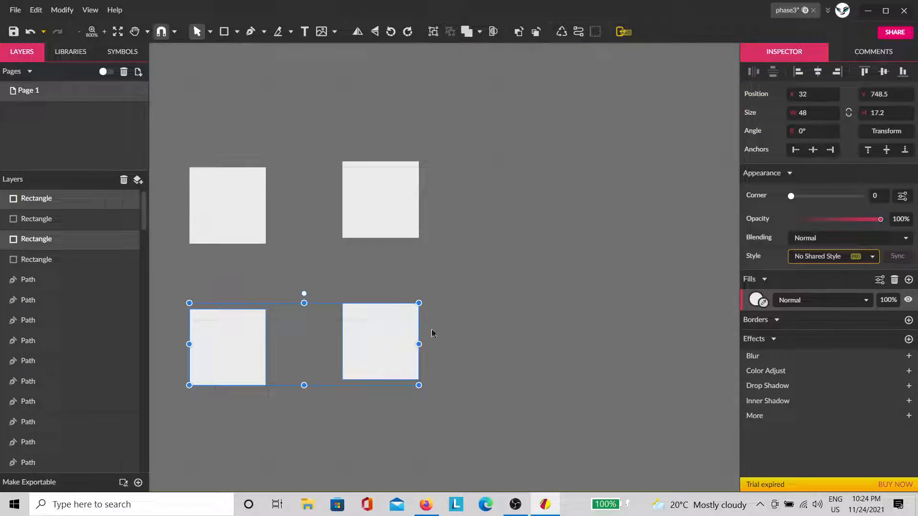
key("Delete")
Align the right square with the left one and fill the gap with a duplicate to form a row of three.
left_click(379, 211)
mouse_move(379, 211)
left_mouse_down()
mouse_move(288, 220)
mouse_move(380, 221)
left_mouse_up()
left_click(383, 211)
left_click(303, 215)
key("ctrl+d")
Duplicate the row of three squares twice downwards to build a gapless 3 by 3 block of squares.
left_click_drag(434, 307, 228, 173)
key("ctrl+d")
left_click_drag(341, 237, 295, 296)
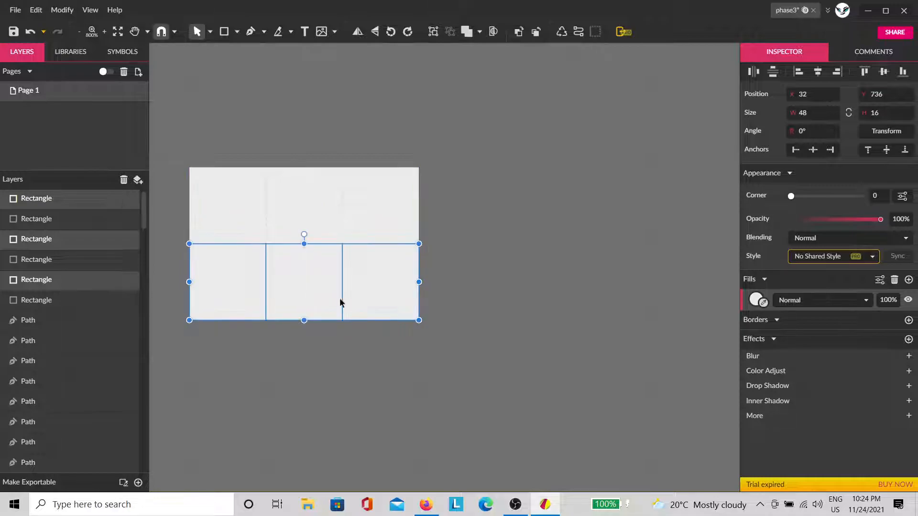
key("ctrl+d")
left_click(440, 314)
Fill the four middle squares along the edges of the 3 by 3 block with black.
left_click(386, 297)
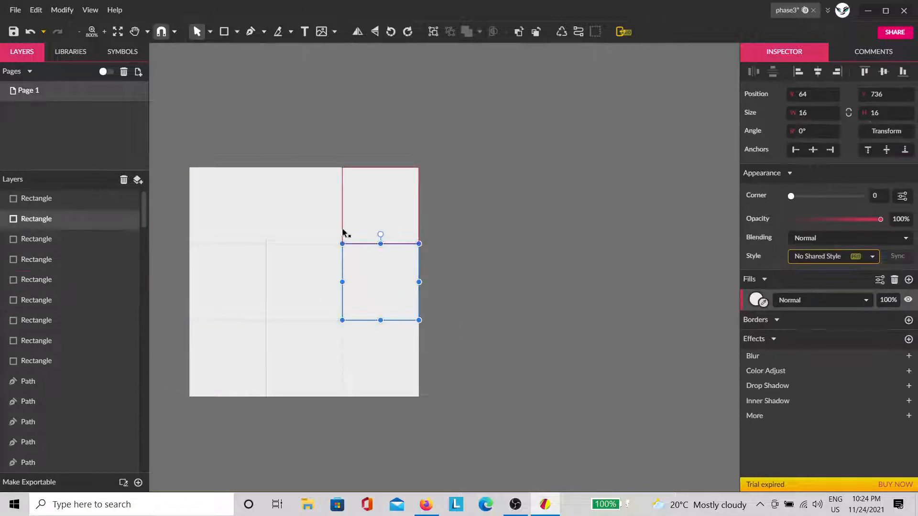
left_click(327, 220, "shift")
left_click(223, 285, "shift")
left_click(285, 349, "shift")
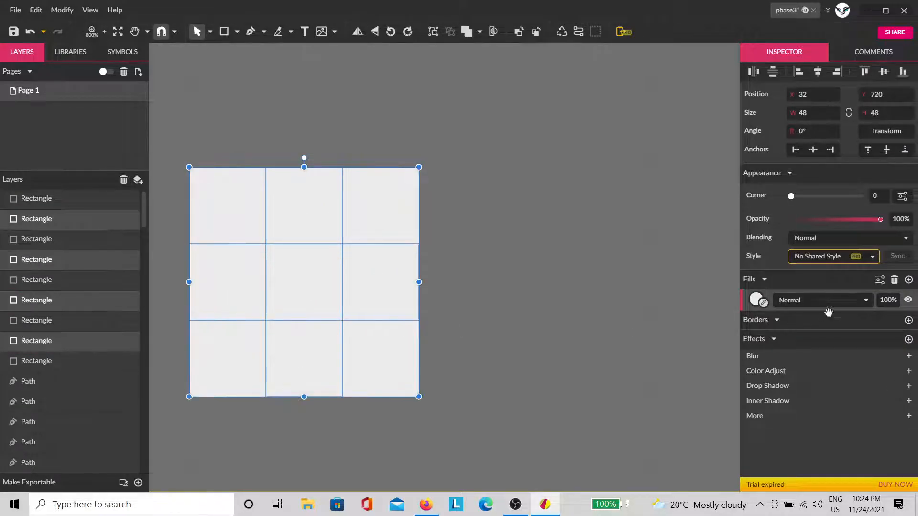
left_click(761, 302)
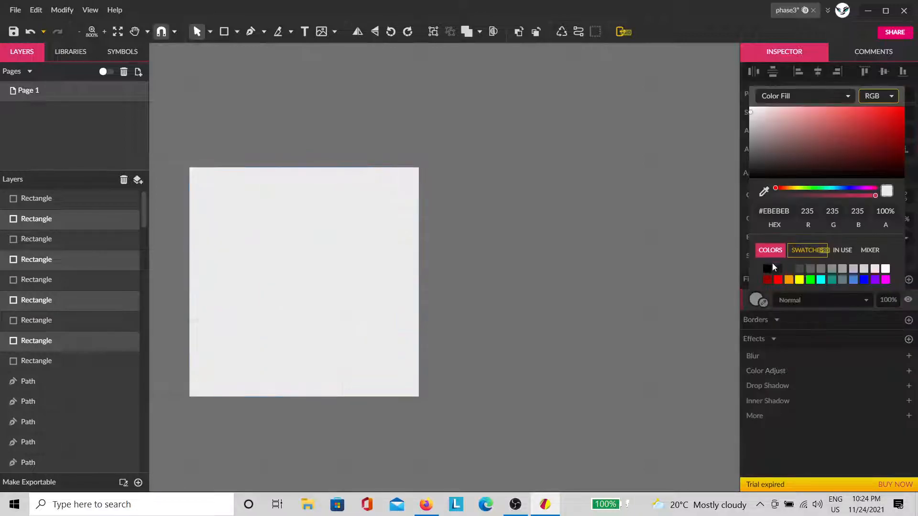
left_click(767, 269)
left_click(643, 286)
Fill the centre square and the four corner squares of the 3 by 3 block with white #FFFFFF.
left_click(379, 229)
left_click(323, 276)
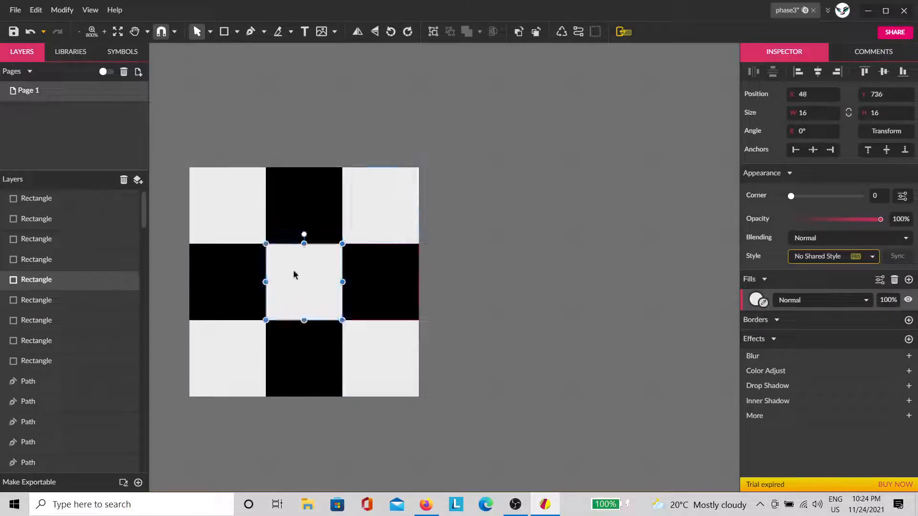
left_click(234, 209, "shift")
left_click(371, 214, "shift")
left_click(388, 365, "shift")
left_click(229, 361, "shift")
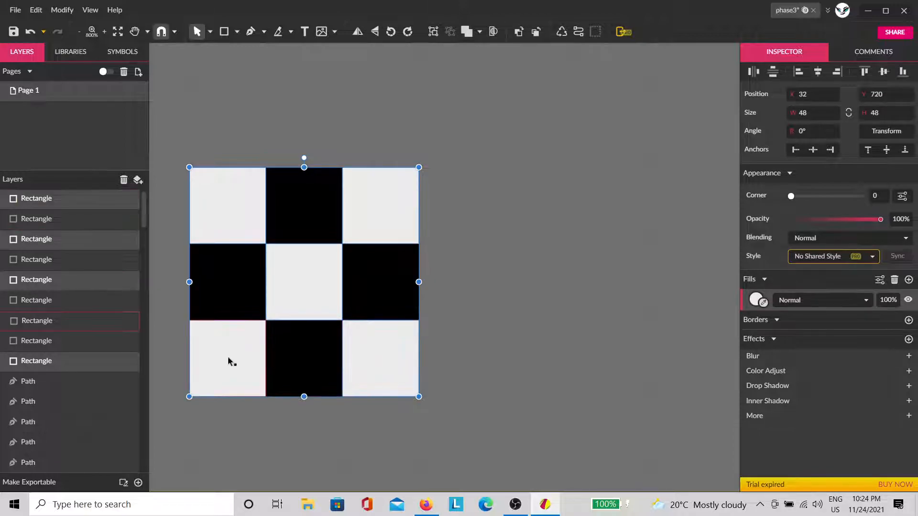
left_click(761, 302)
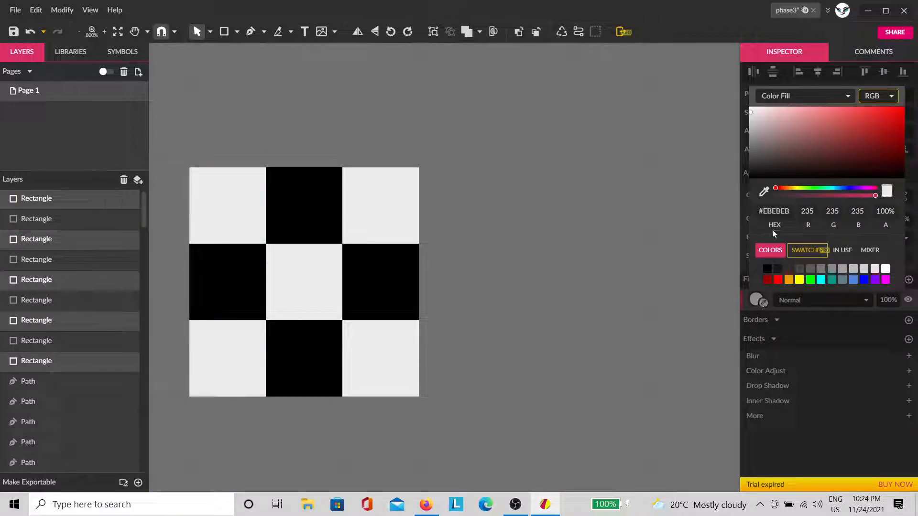
left_click(885, 269)
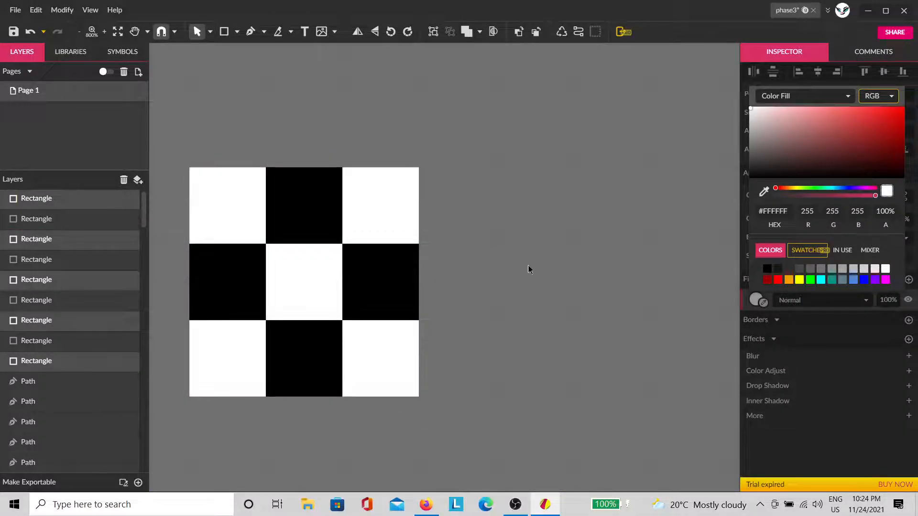
Duplicate the whole 3 by 3 checkerboard once directly to its right and once directly above it, flush with the original.
left_click(528, 270)
left_click_drag(483, 171, 238, 407)
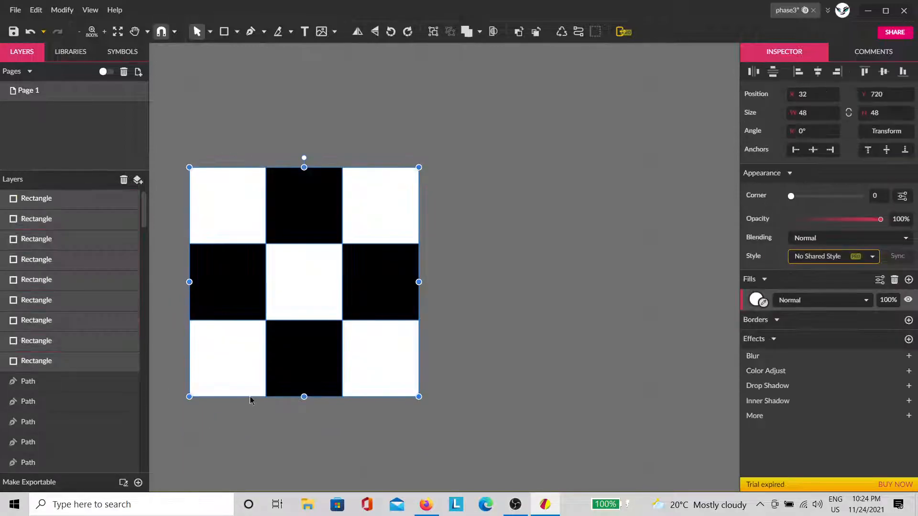
left_click_drag(332, 221, 556, 219)
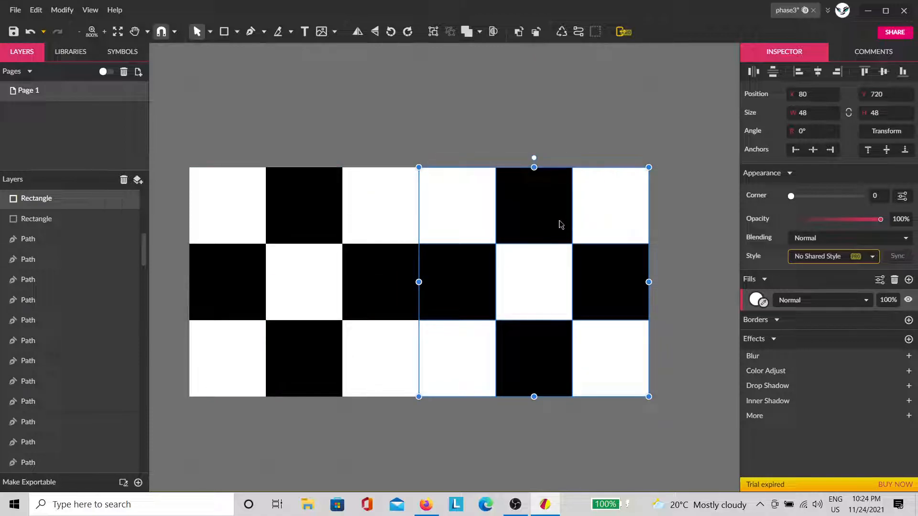
key("ctrl+d")
left_click_drag(697, 236, 268, 98)
left_click(479, 194)
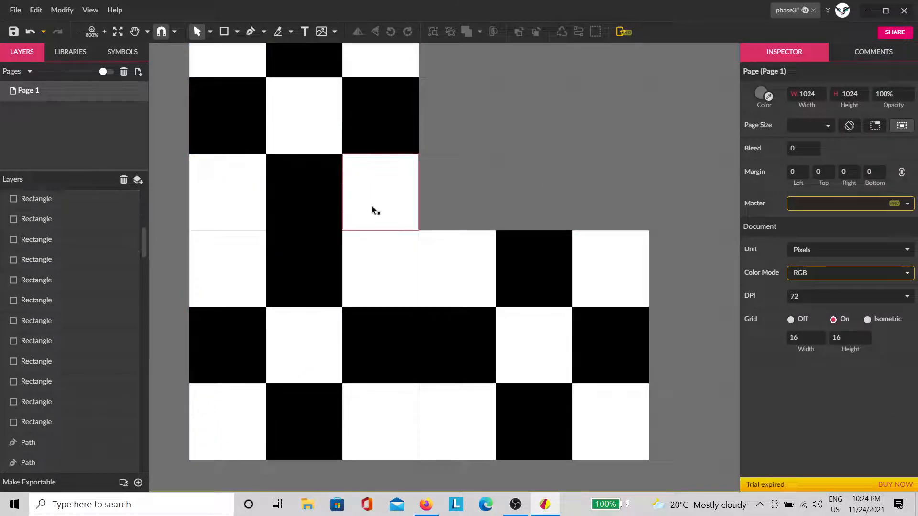
Fill all nine squares of the upper checkerboard block with black.
left_click(371, 205)
scroll(439, 221, "up", 3)
left_click(491, 205)
left_click_drag(486, 148, 233, 313)
left_click(759, 298)
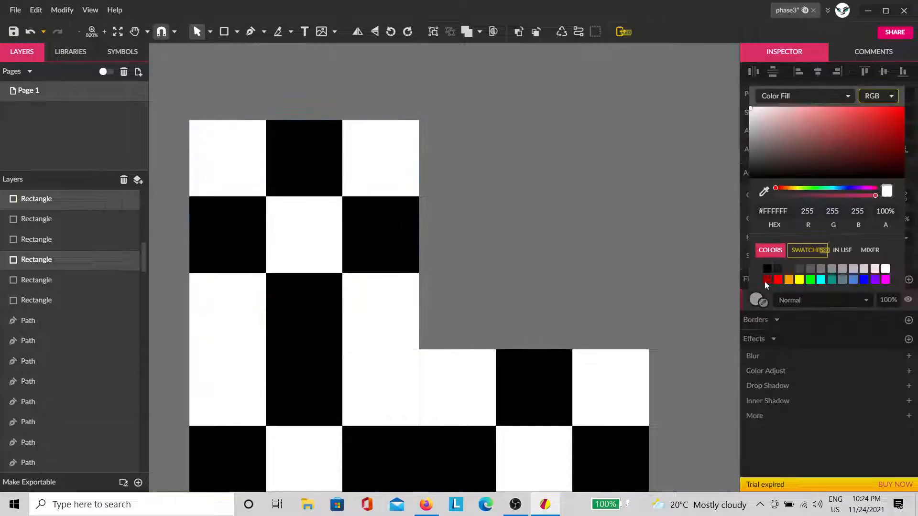
left_click(765, 269)
left_click(723, 266)
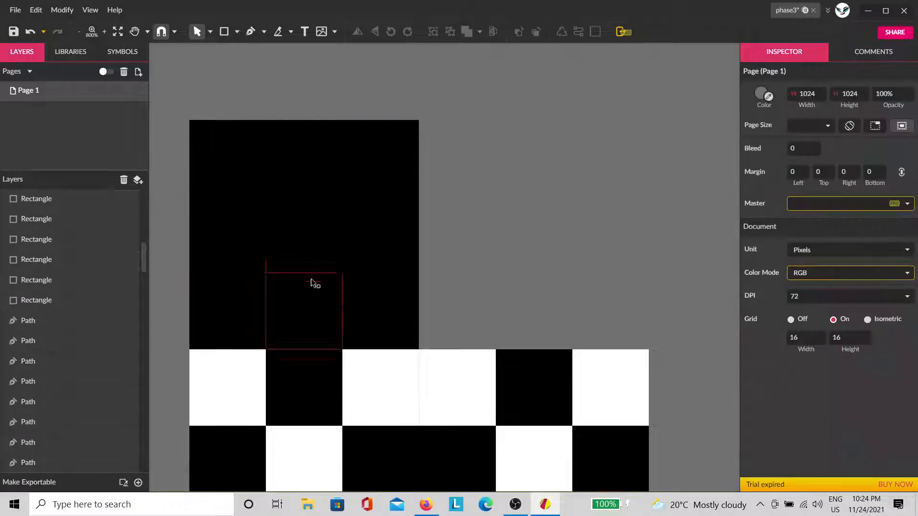
Fill the four middle edge squares of the upper block with white to create the inverted checkerboard pattern.
left_click(314, 281)
left_click(376, 244, "shift")
left_click(312, 172, "shift")
left_click(238, 236, "shift")
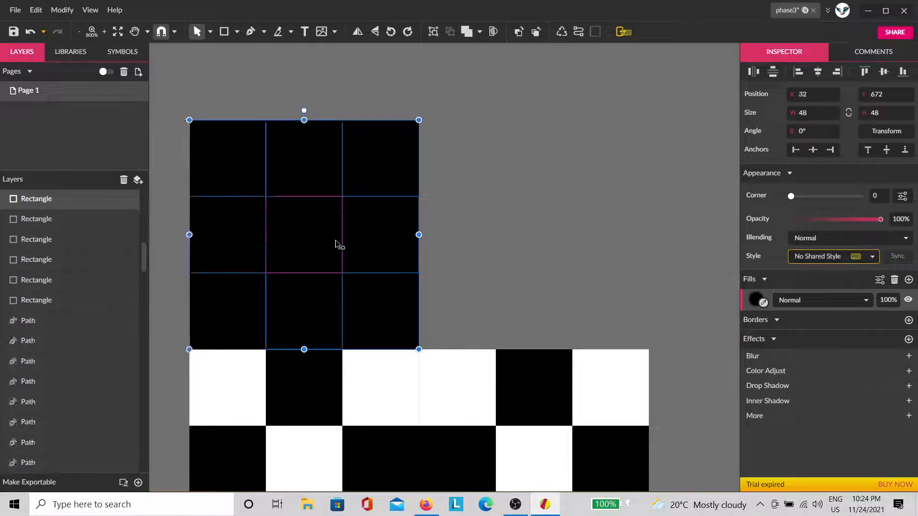
left_click(758, 299)
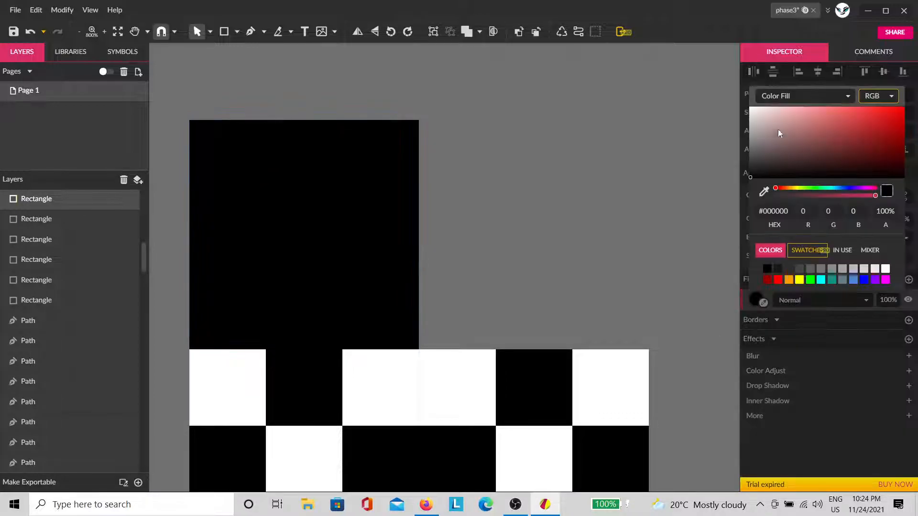
left_click(886, 269)
left_click(595, 225)
Examine the checkered cube in the reference drawing in the browser window, then return to the phase3 design.
scroll(503, 346, "down", 2)
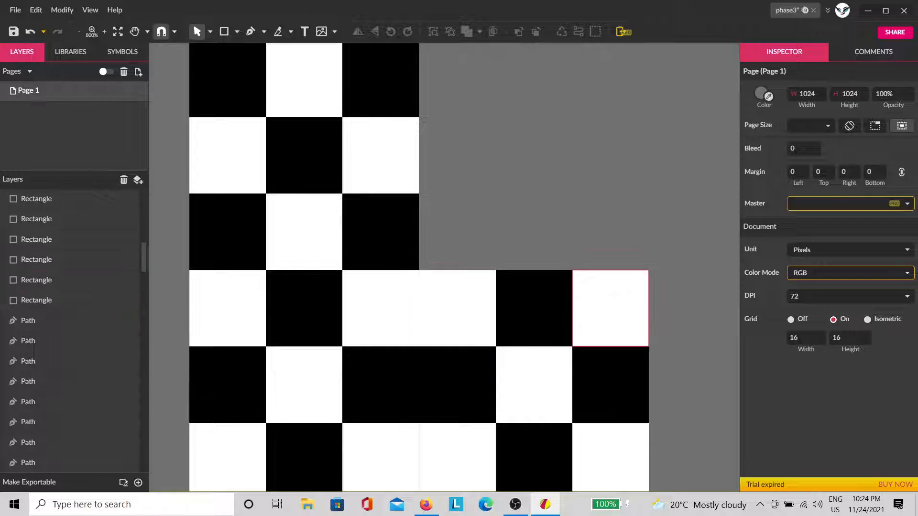
left_click_drag(917, 159, 512, 76)
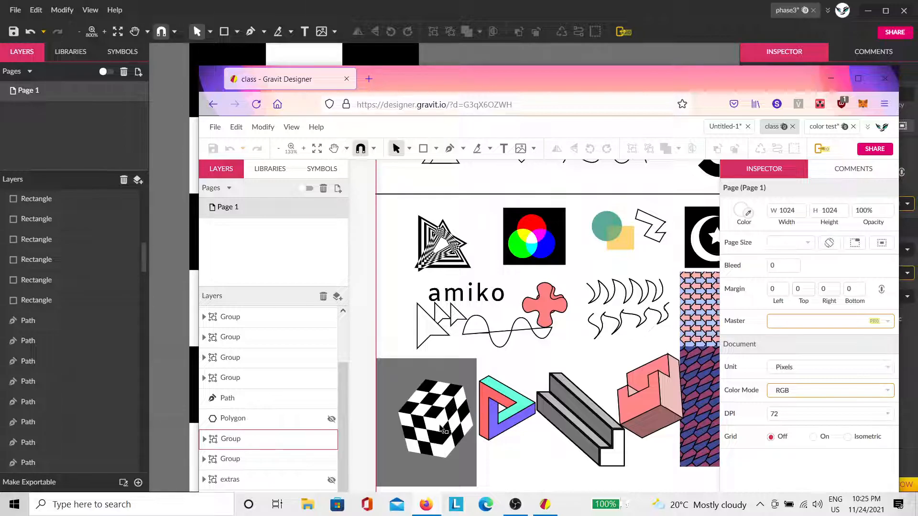
left_click_drag(538, 82, 917, 148)
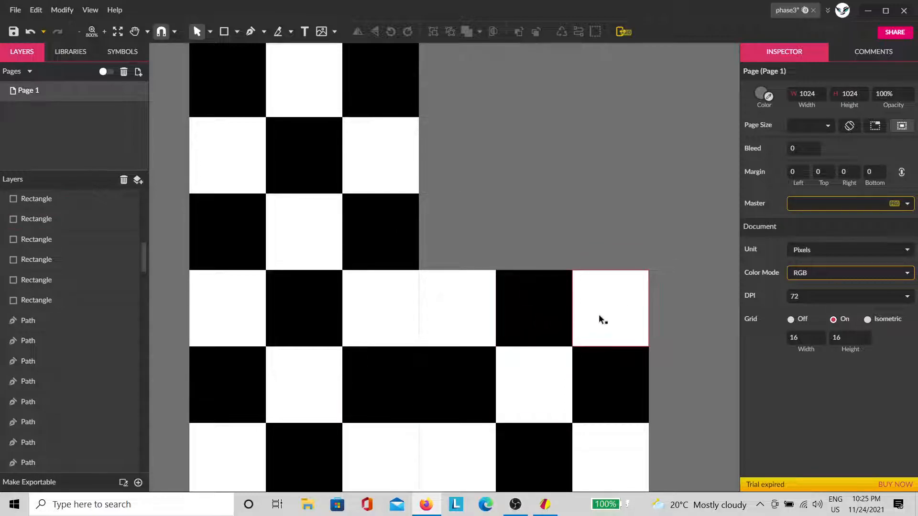
left_click_drag(630, 266, 508, 252)
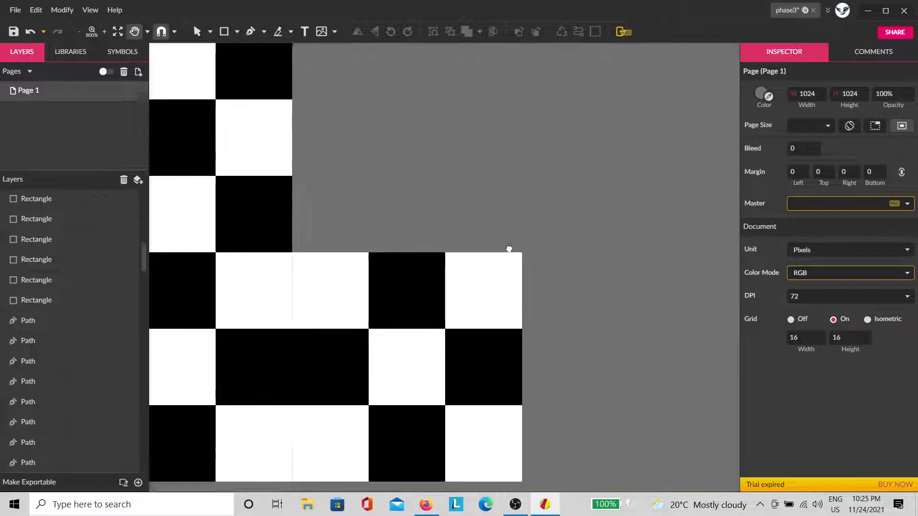
left_click(250, 31)
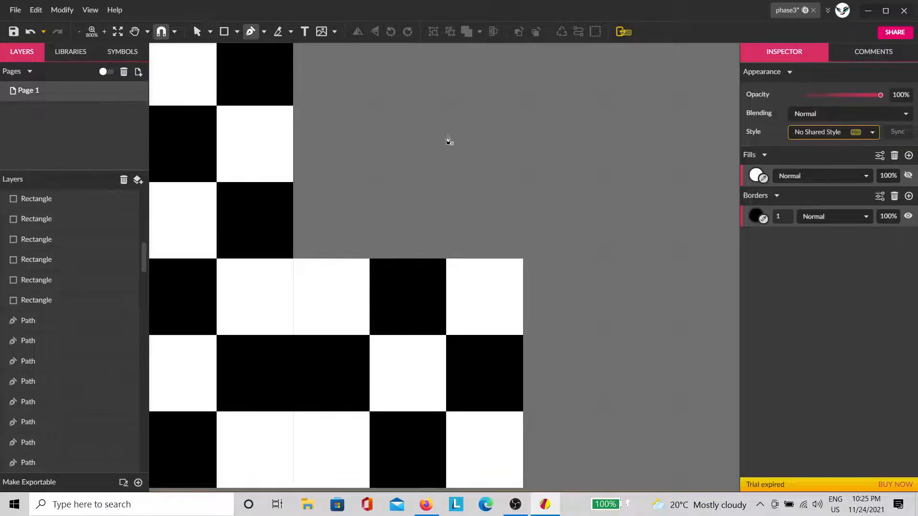
left_click(446, 106)
left_click(369, 182)
left_click(370, 259)
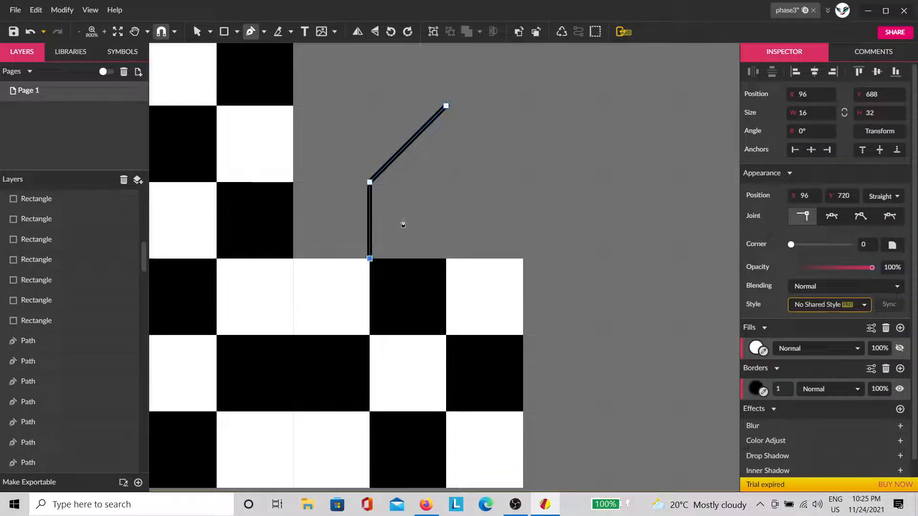
left_click(446, 182)
left_click(447, 106)
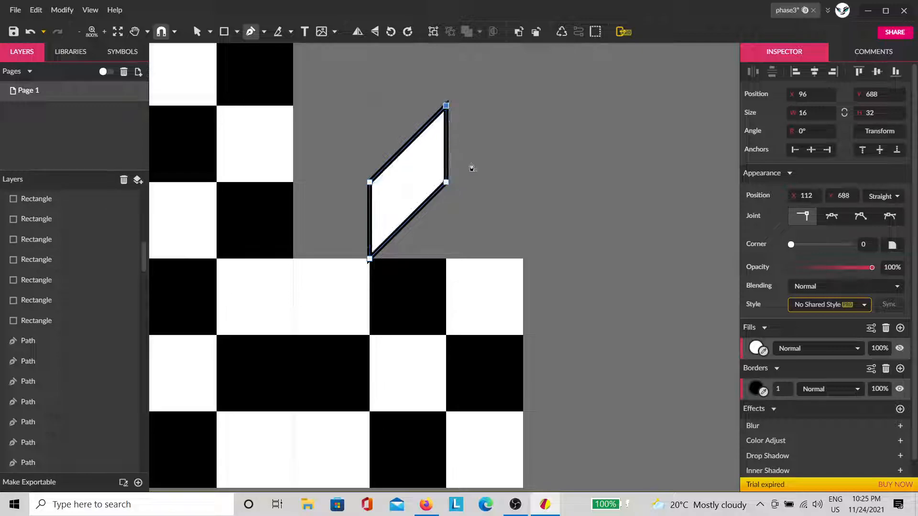
key("Delete")
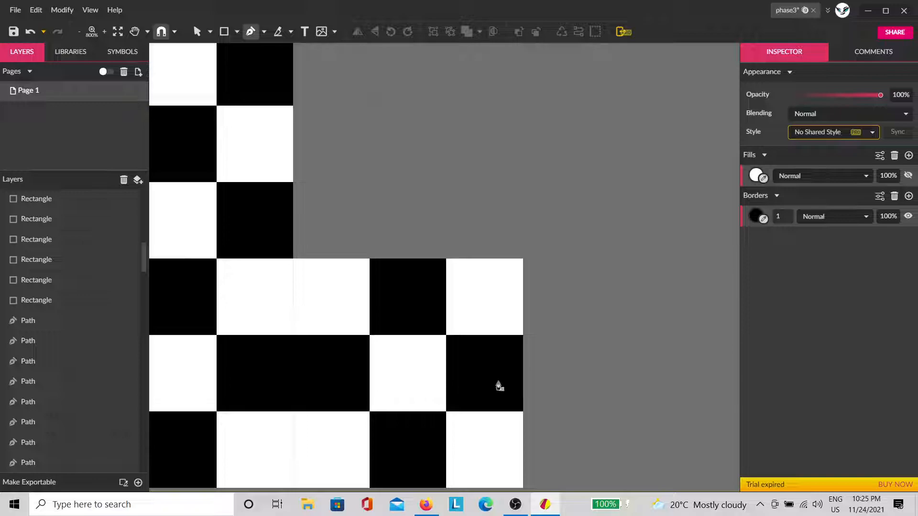
Skew the right checkerboard block vertically by -45°, keeping its left edge fixed, to form the cube's side face.
scroll(549, 371, "down", 1)
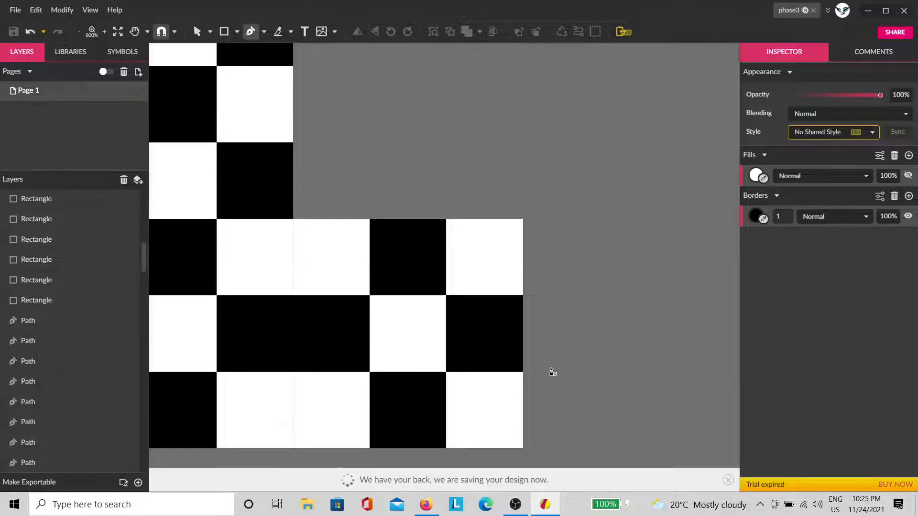
key("v")
left_click_drag(554, 227, 337, 432)
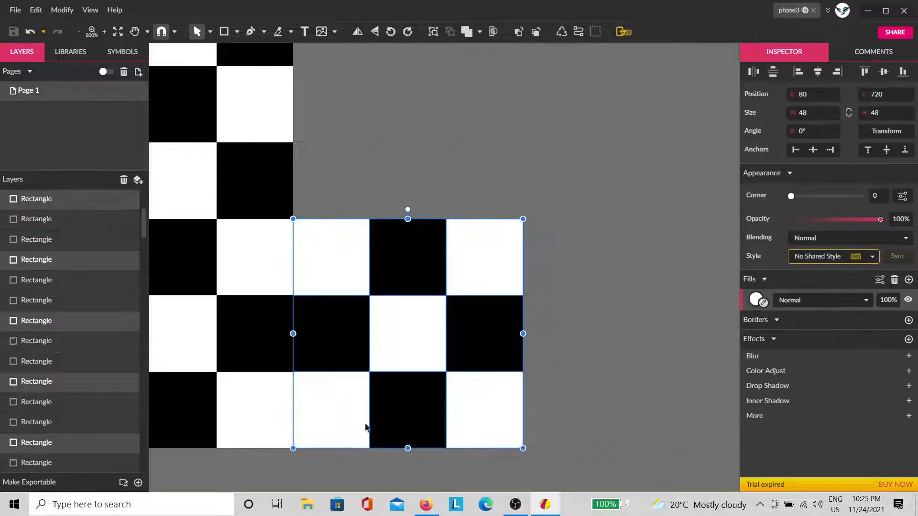
left_click(886, 130)
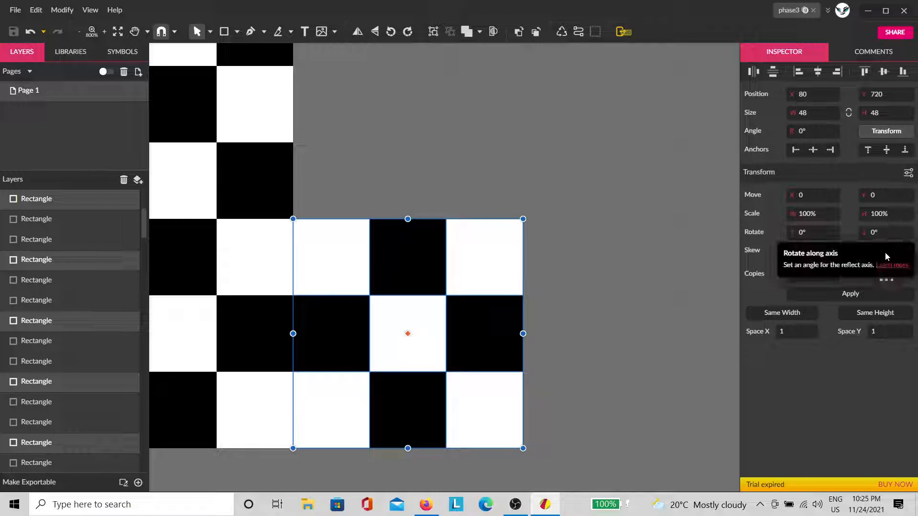
left_click(820, 247)
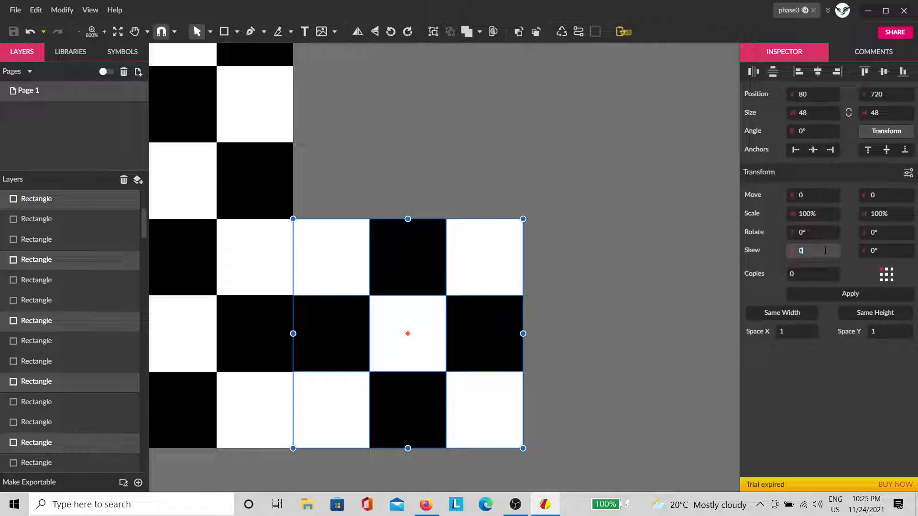
left_click(882, 251)
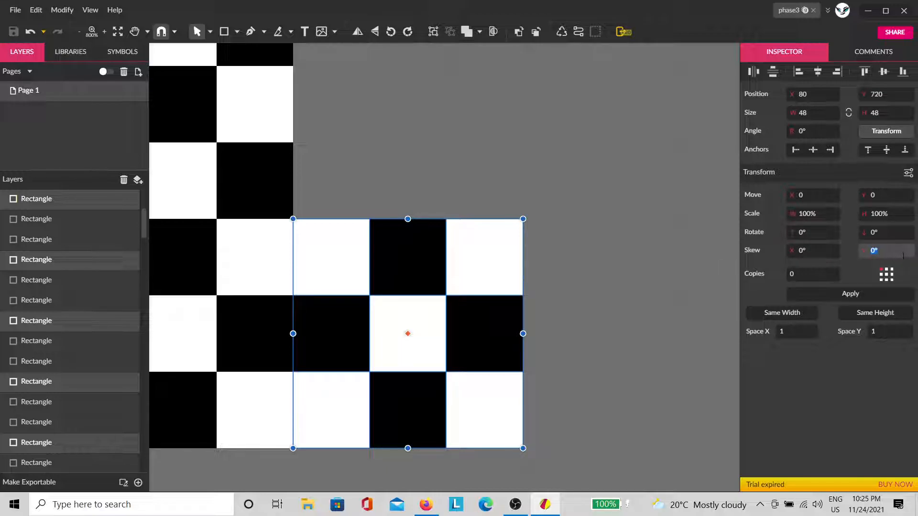
type("-45")
left_click(863, 295)
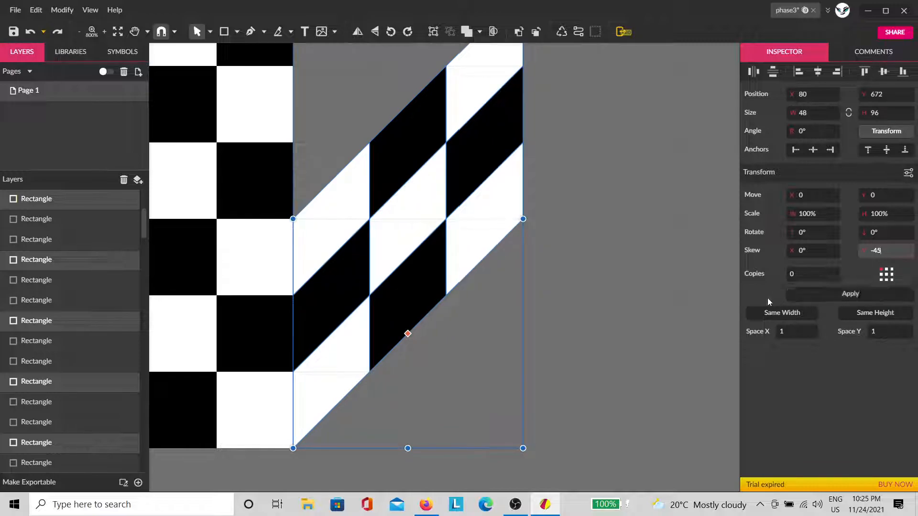
Skew the upper checkerboard block horizontally by -45° with 0° vertical skew, keeping its bottom edge fixed, to form the cube's top face.
left_click(605, 318)
scroll(669, 403, "up", 2)
scroll(670, 404, "left", 3)
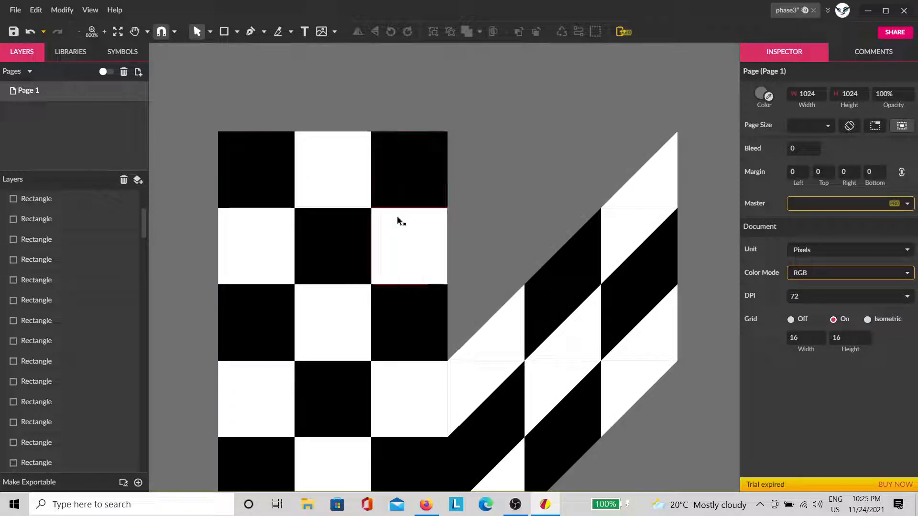
left_click_drag(427, 172, 200, 304)
left_click(902, 134)
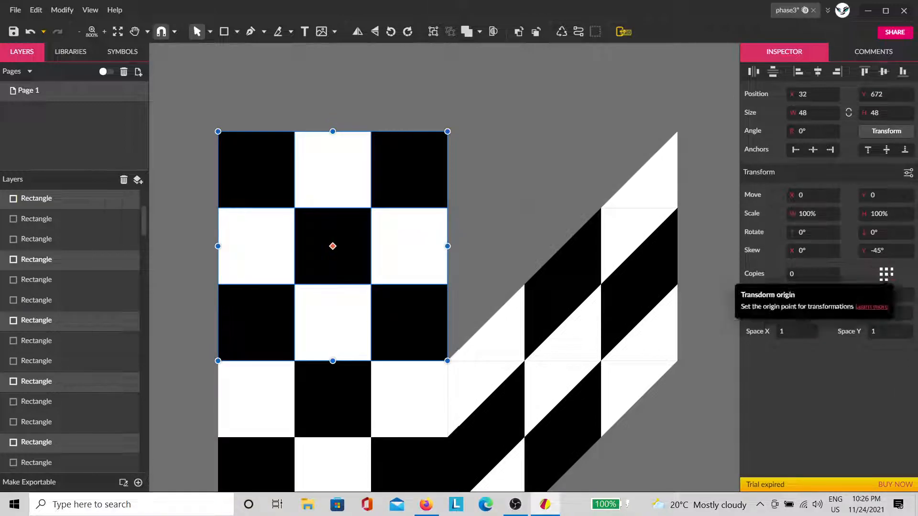
left_click(877, 251)
type("0")
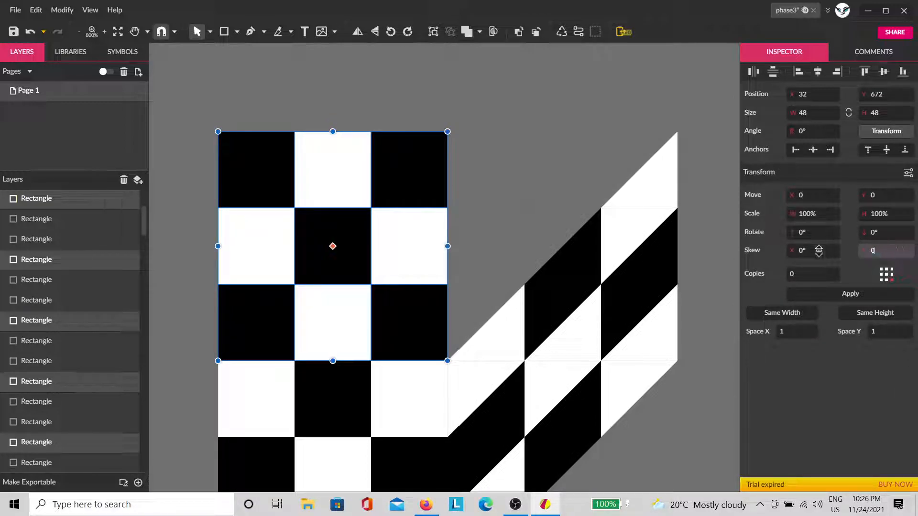
left_click(817, 250)
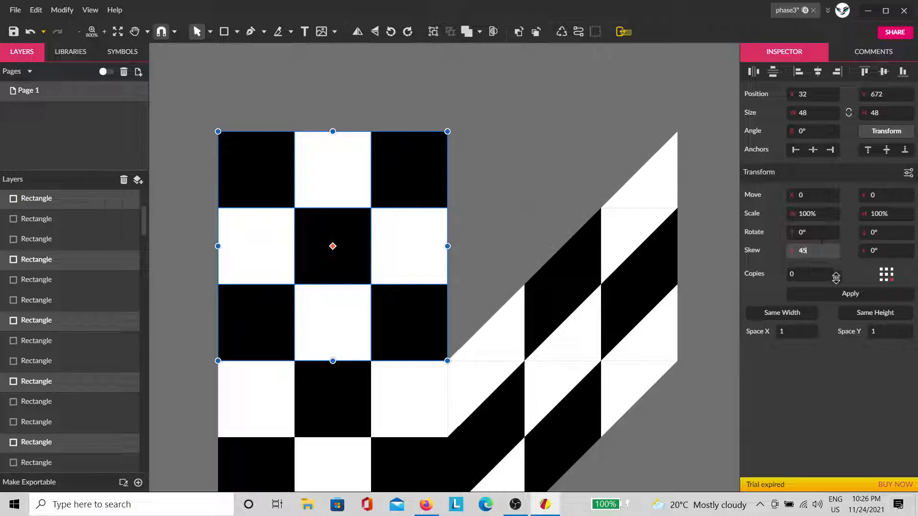
left_click(856, 296)
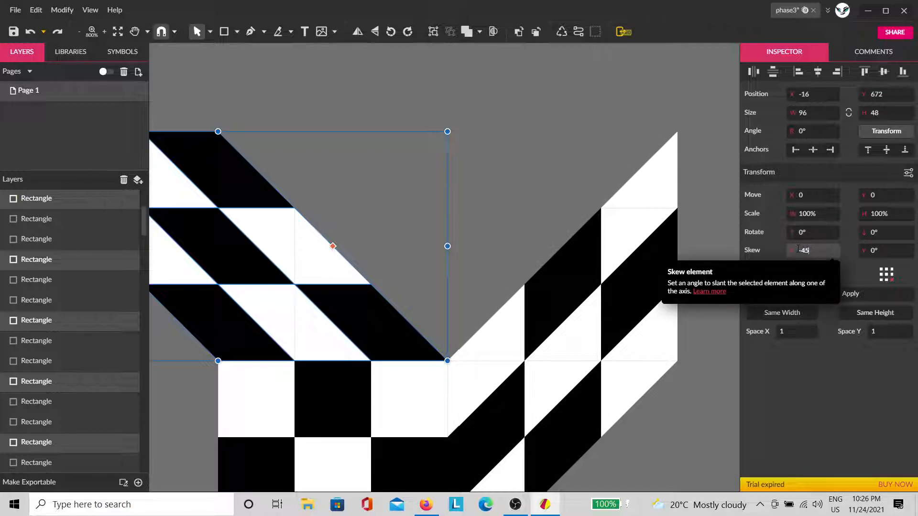
left_click(844, 296)
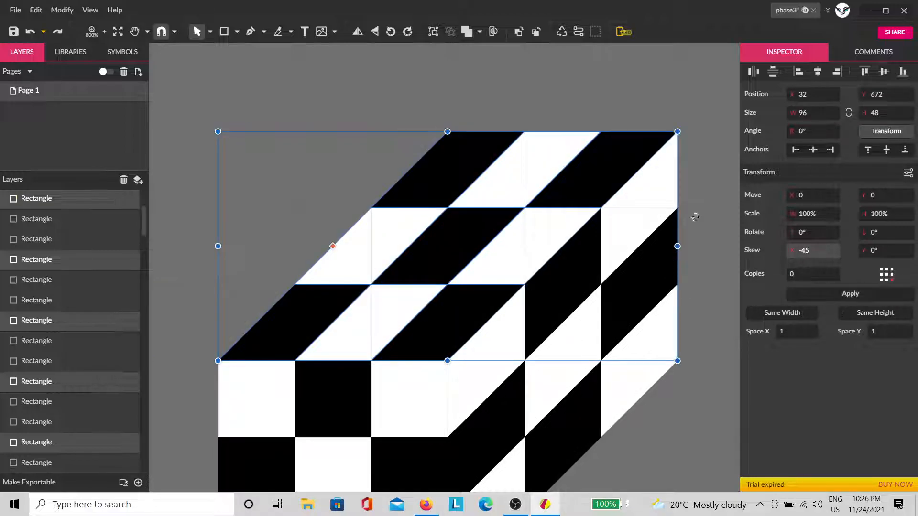
key("Return")
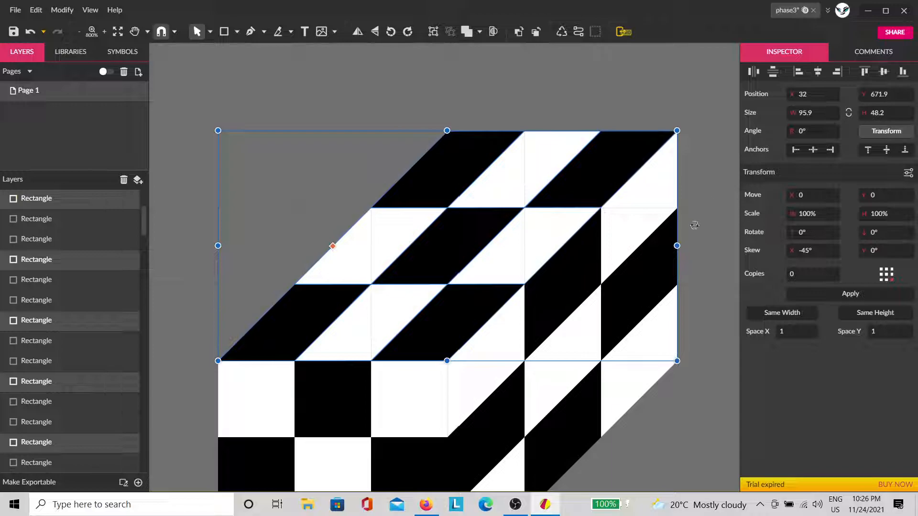
Turn off the grid for the page.
scroll(696, 224, "down", 3)
left_click(668, 444)
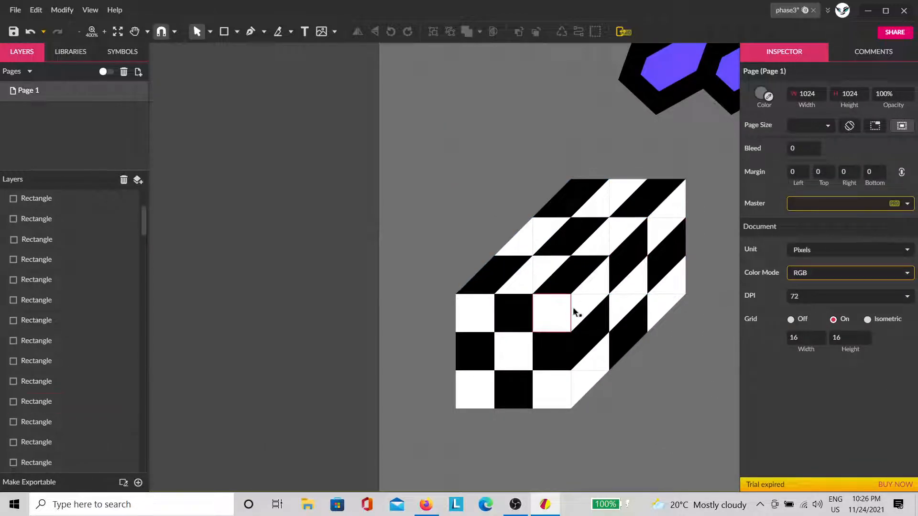
left_click_drag(689, 359, 517, 367)
left_click(791, 320)
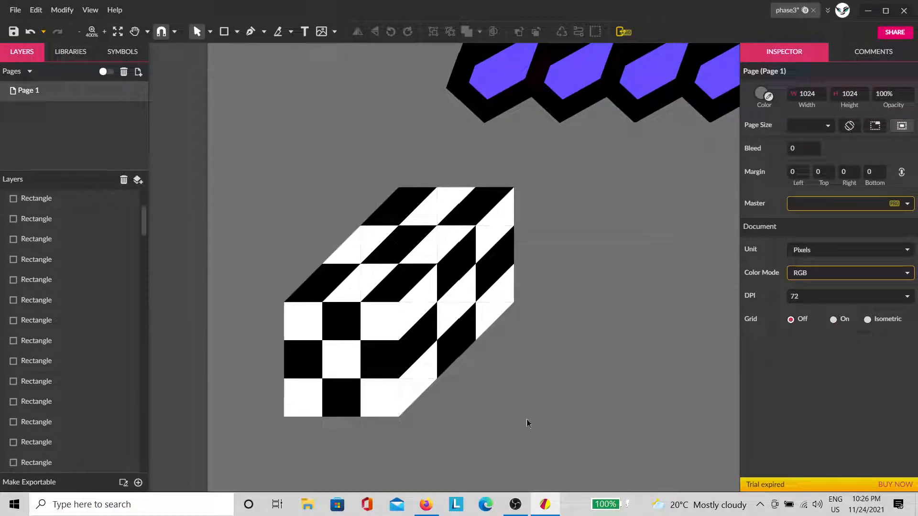
Select all three faces of the checkered cube and skew them together horizontally by 10° twice.
left_click_drag(569, 438, 249, 171)
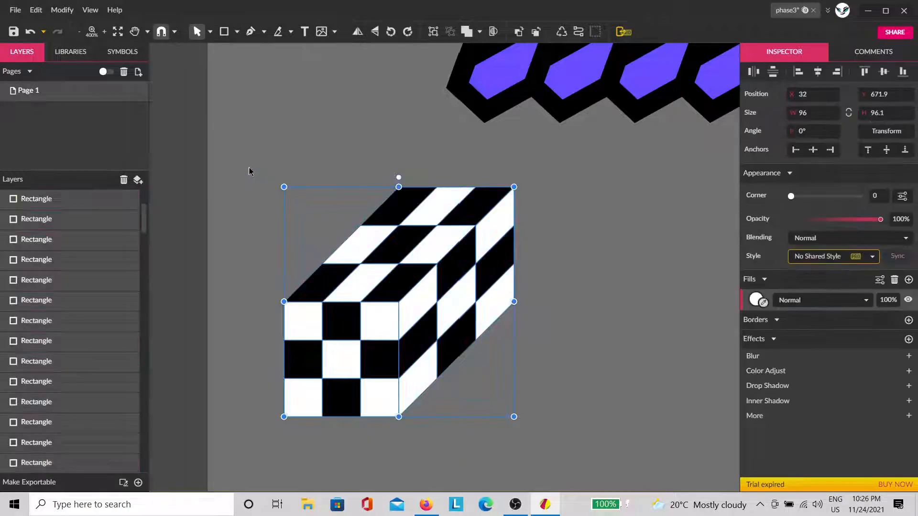
left_click(888, 129)
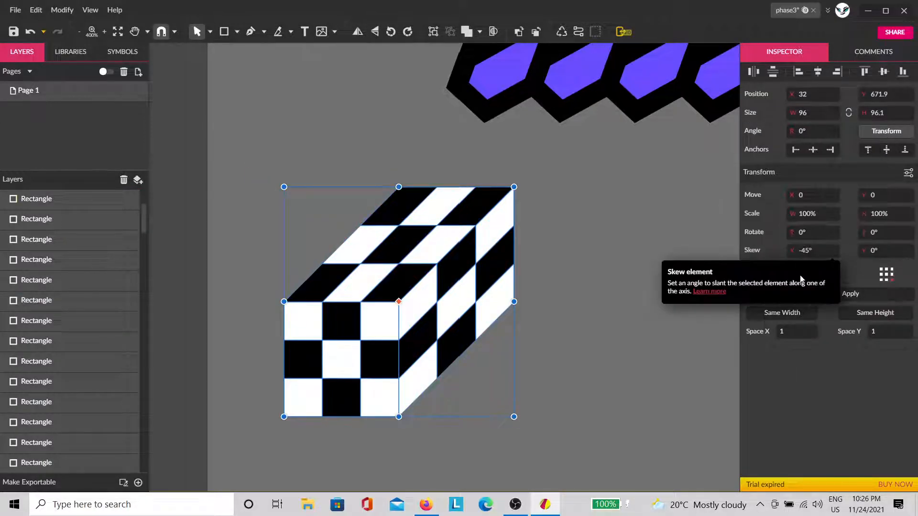
left_click(810, 251)
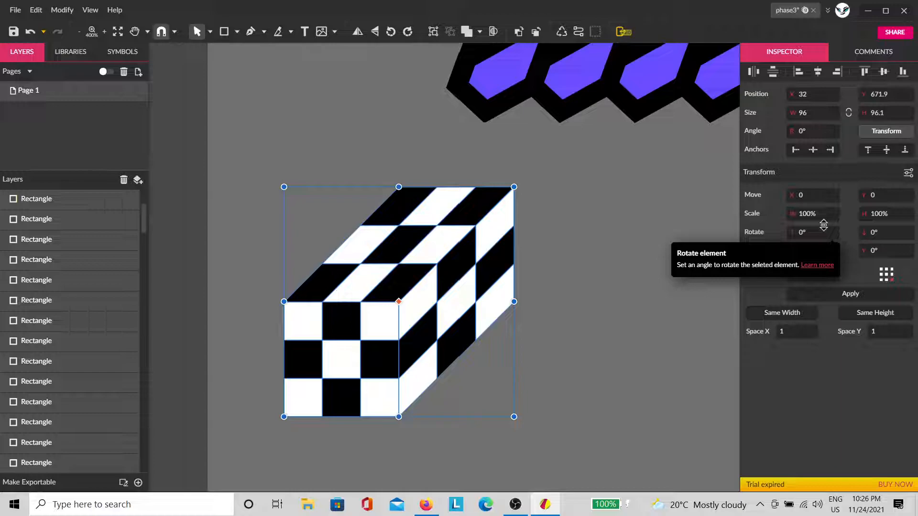
type("10")
left_click(867, 297)
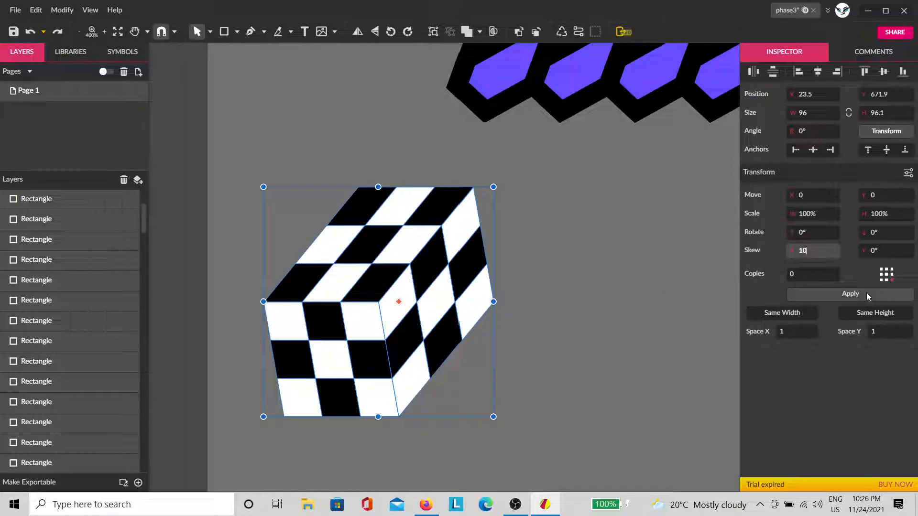
left_click(866, 293)
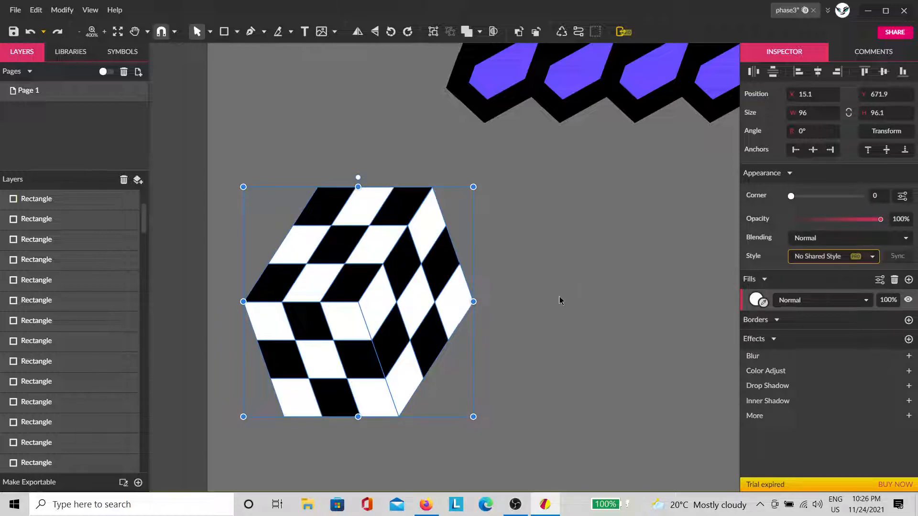
Draw a rectangle about 131 by 126 px around the checkered cube, fill it with the page's grey, and send it behind everything.
left_click(560, 301)
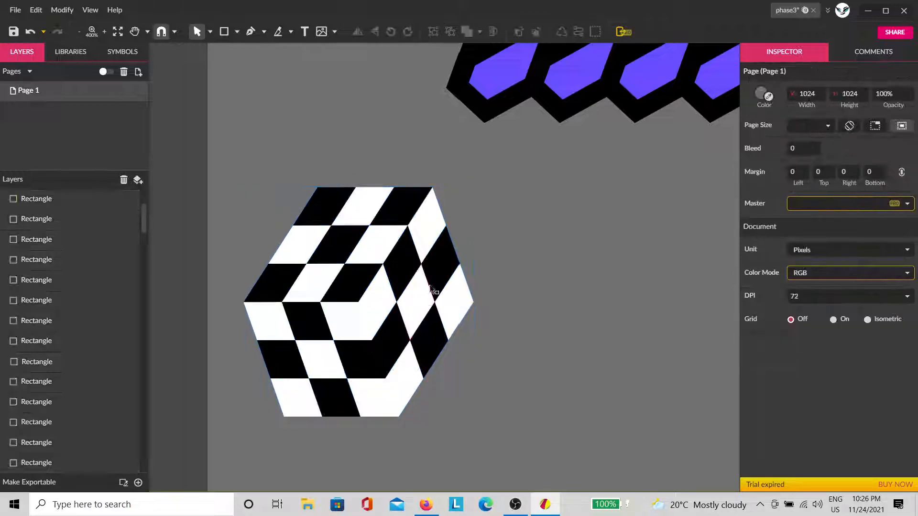
left_click(224, 32)
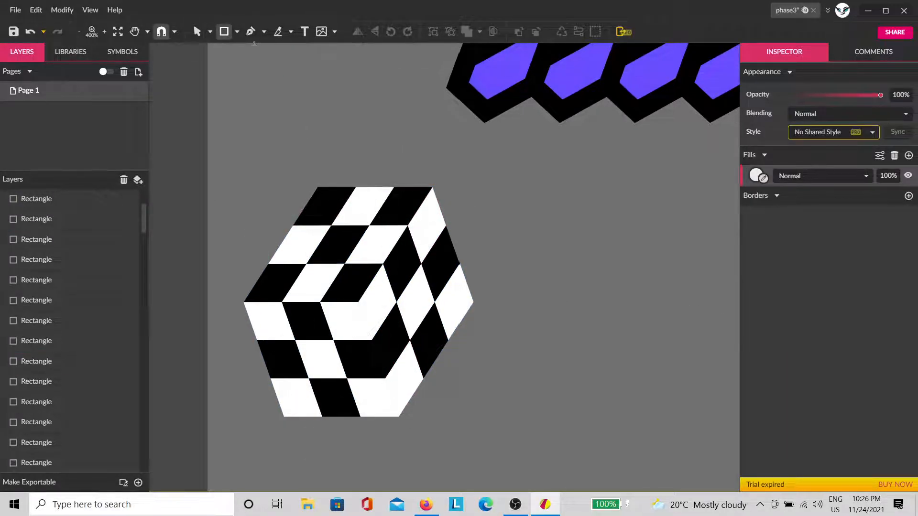
left_click_drag(219, 140, 533, 383)
left_click(775, 306)
left_click(658, 288)
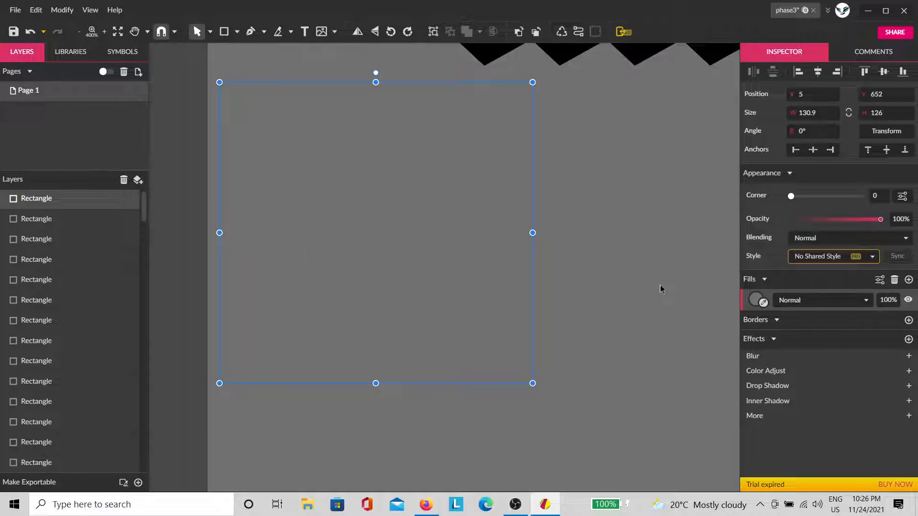
key("ctrl+shift+Down")
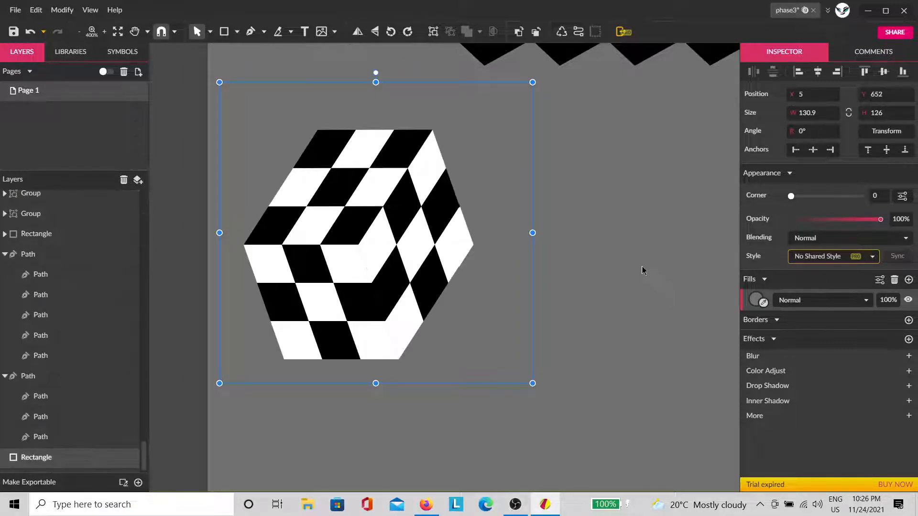
Set the page colour to white #FFFFFF and shift the grey rectangle so it frames the checkered cube evenly.
left_click(609, 246)
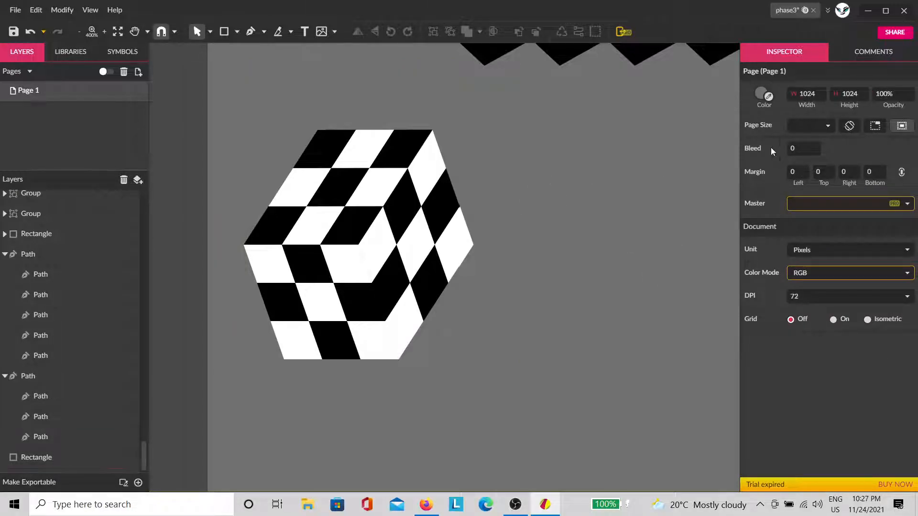
left_click(761, 92)
left_click_drag(771, 137, 660, 78)
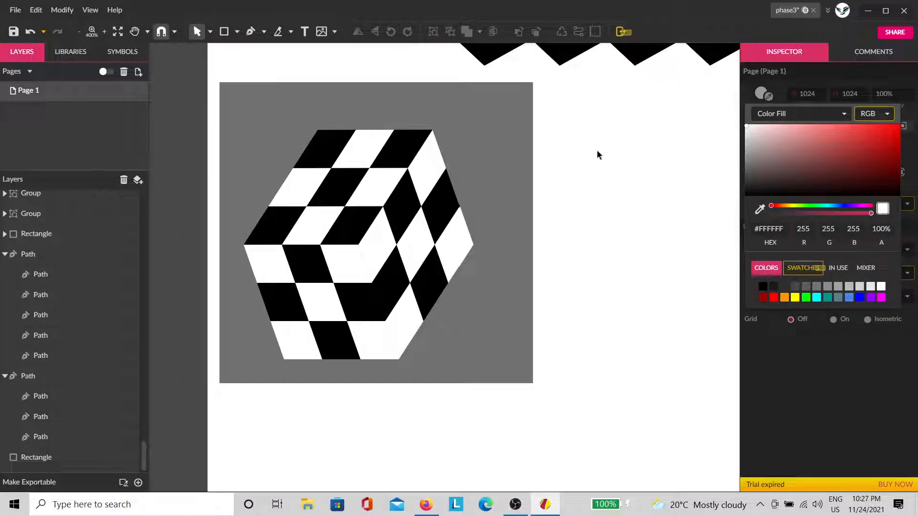
left_click(597, 152)
left_click_drag(506, 210, 498, 229)
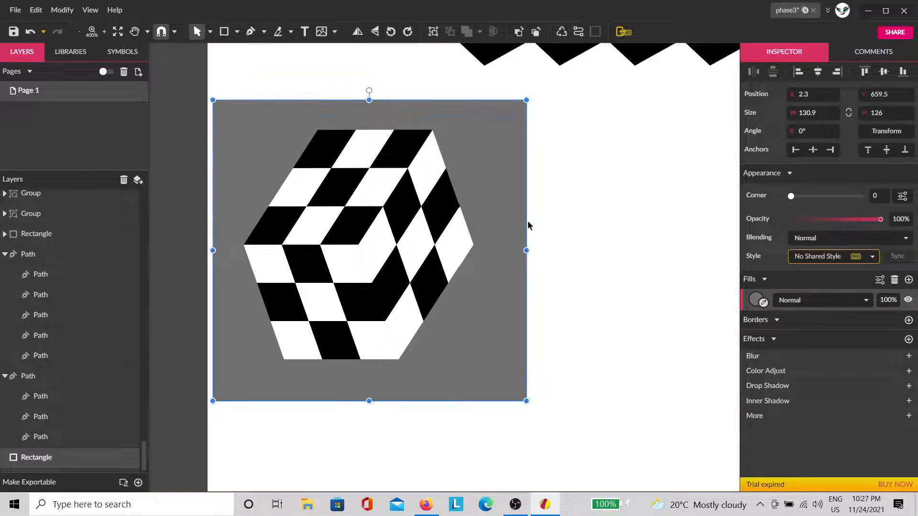
left_click(572, 219)
Move the black striped L-shaped extrusion up into the space between the hexagon pattern and the arrow pattern.
scroll(577, 246, "down", 5)
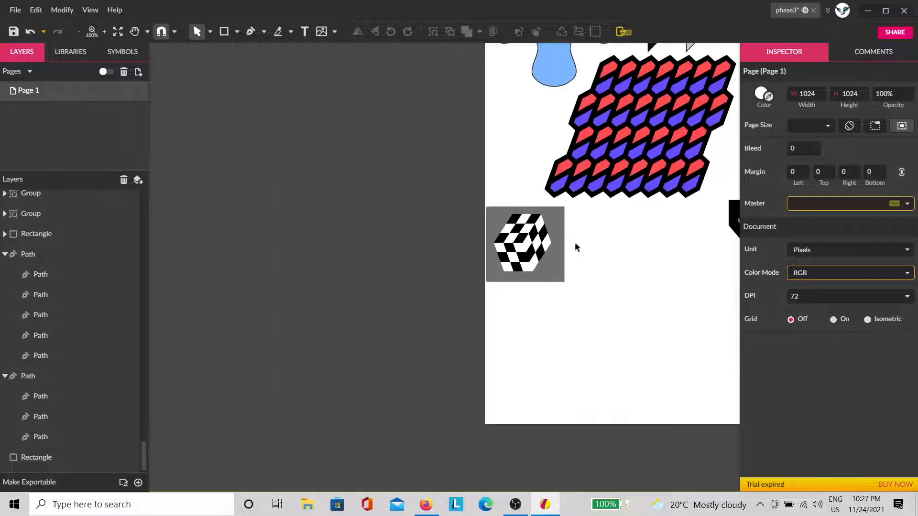
left_click_drag(588, 272, 267, 384)
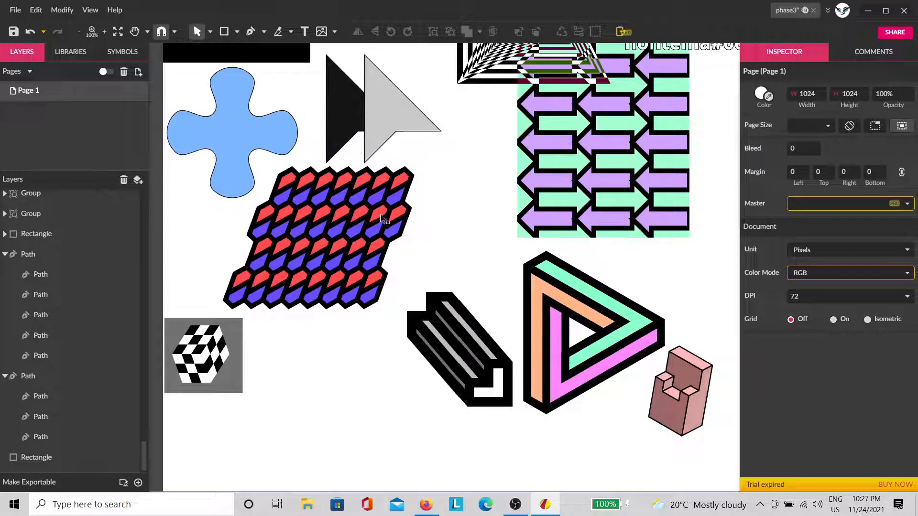
mouse_move(481, 254)
left_mouse_down()
mouse_move(389, 306)
mouse_move(470, 367)
mouse_move(518, 263)
mouse_move(485, 271)
left_mouse_up()
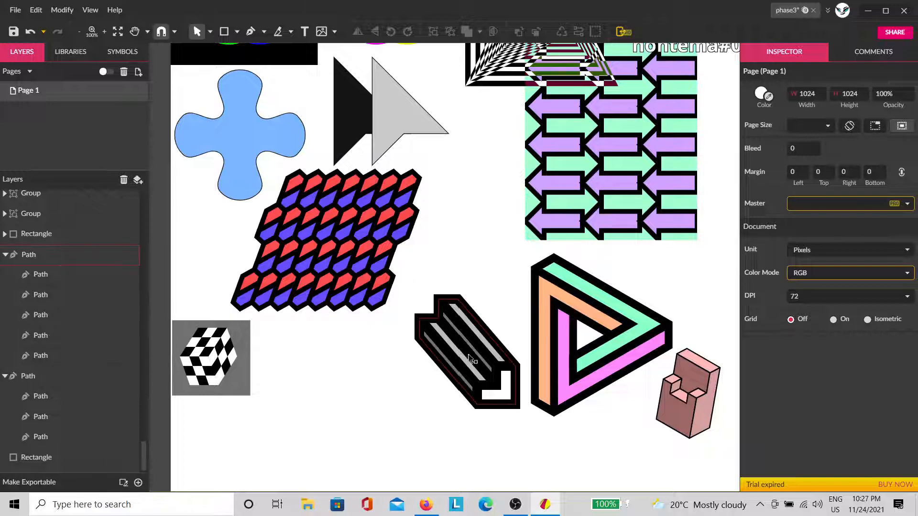
left_click(503, 388)
left_click_drag(503, 388, 508, 286)
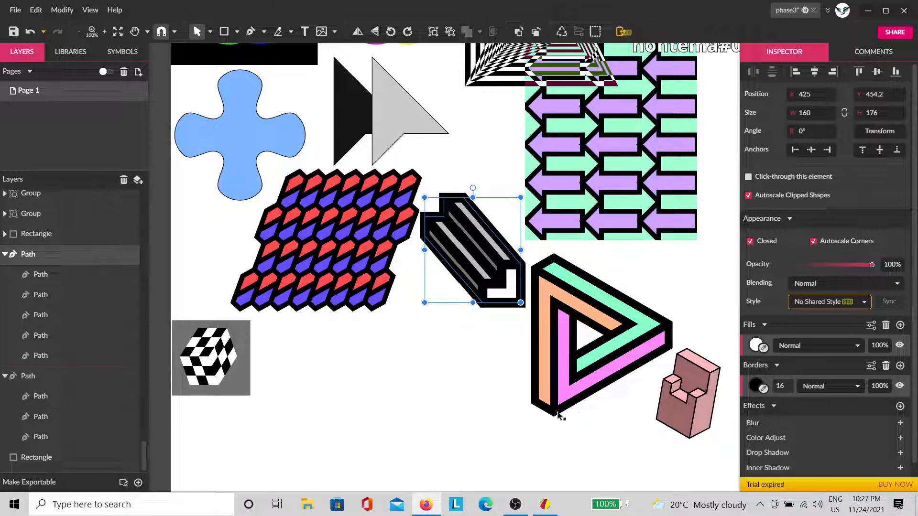
Group all parts of the pink isometric block and move the group up beside the right edge of the arrow pattern.
key("space")
left_click_drag(687, 417, 565, 449)
left_click(569, 437)
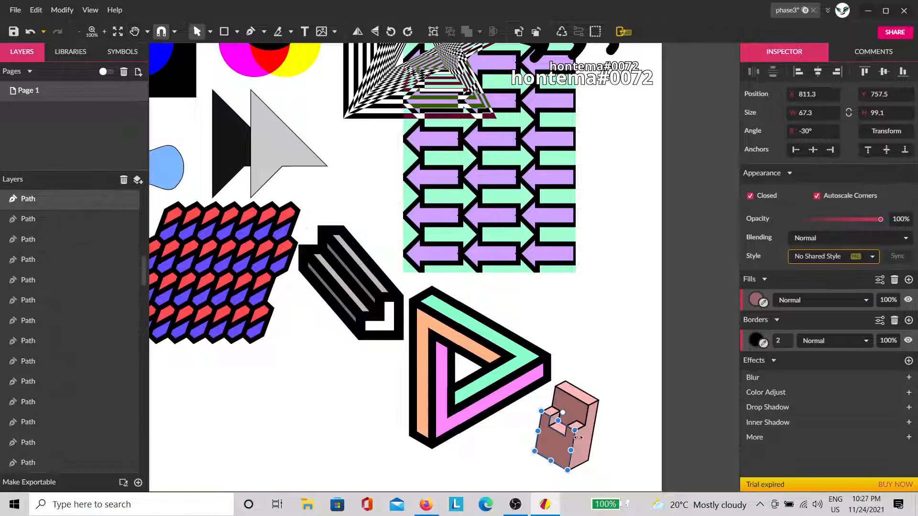
left_click(634, 418)
left_click_drag(598, 477, 550, 394)
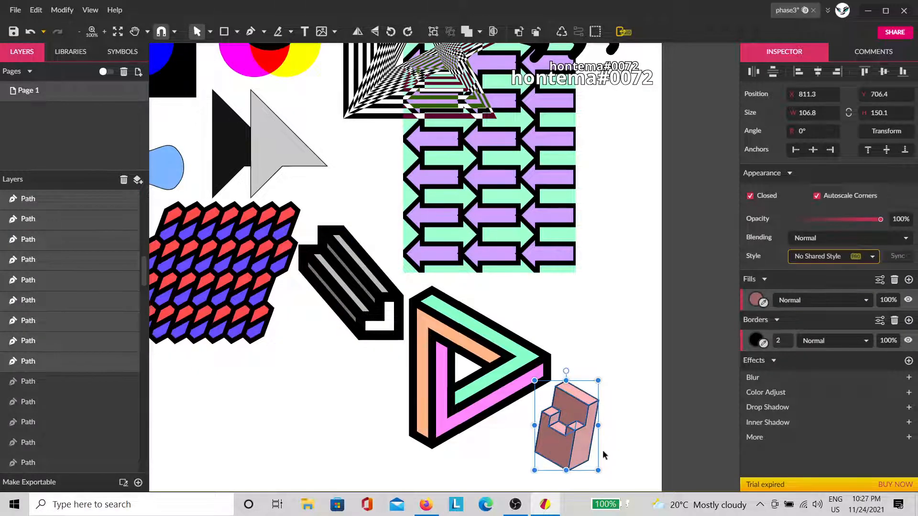
key("ctrl+g")
left_click_drag(563, 452, 617, 200)
left_click(639, 242)
left_click(630, 268)
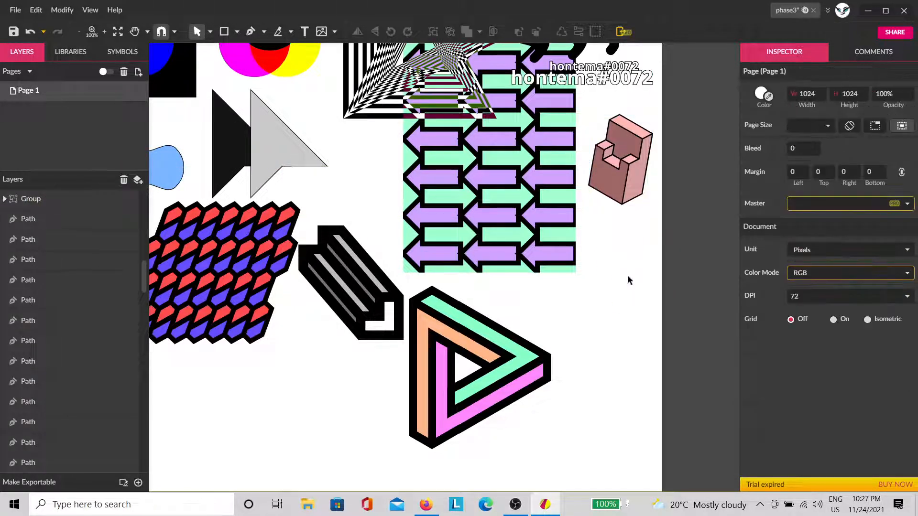
Move the impossible triangle up and to the right so it overlaps the lower-right corner of the arrow pattern.
left_click_drag(493, 393, 506, 323)
left_click(621, 307)
scroll(459, 369, "down", 1)
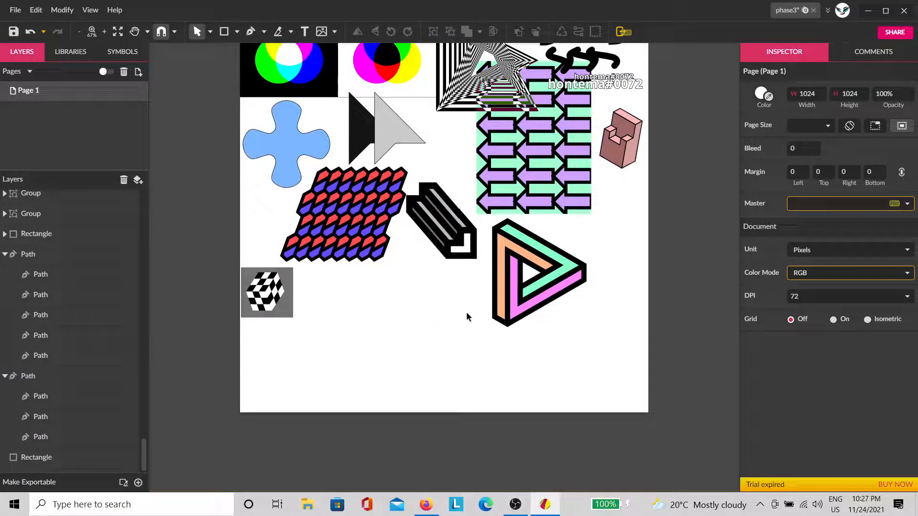
left_click_drag(540, 293, 594, 257)
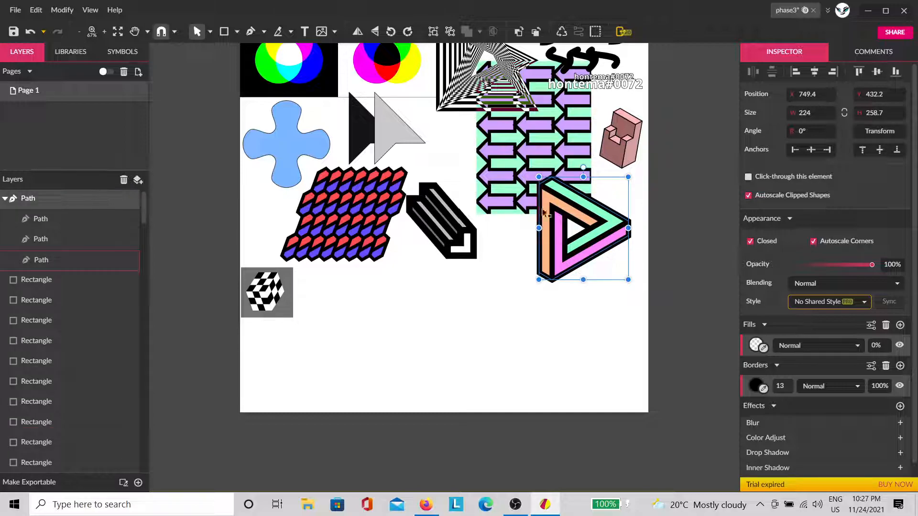
left_click(520, 273)
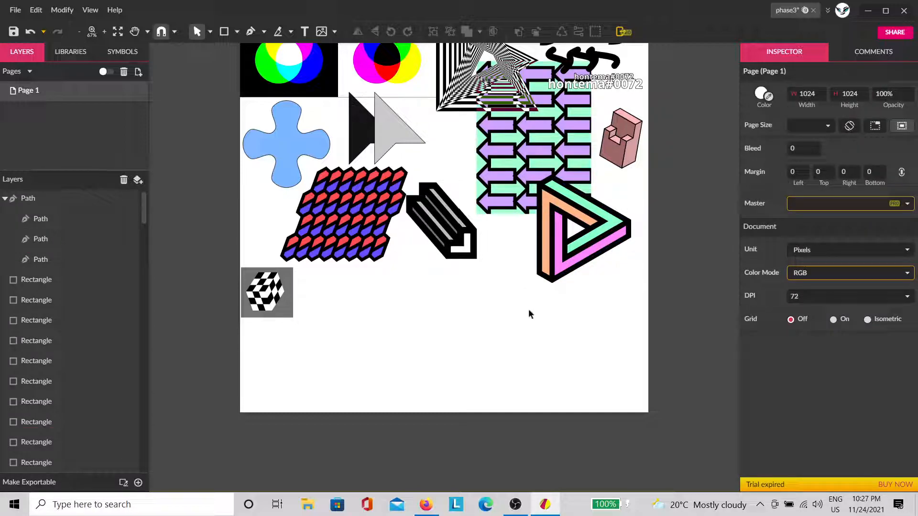
Turn on the 16 by 16 px page grid and draw a square about 32 px wide below the black striped shape.
left_click(833, 320)
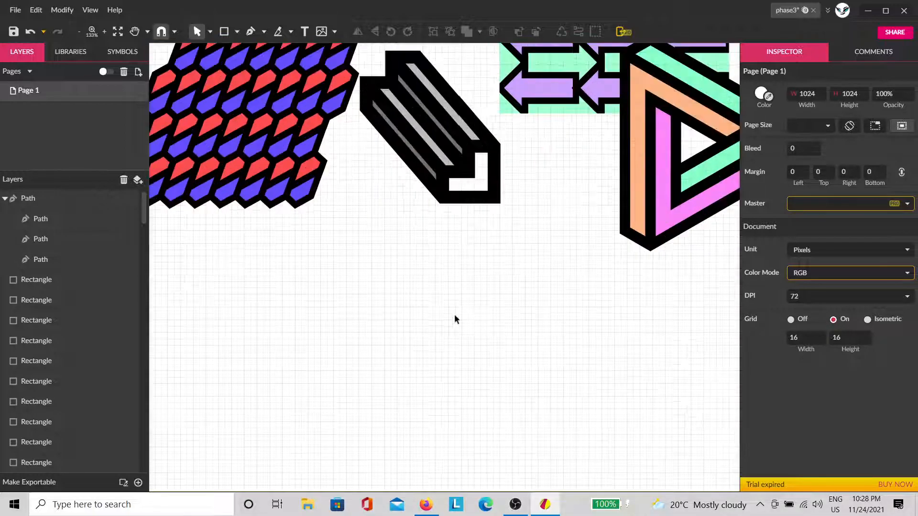
scroll(453, 314, "up", 3)
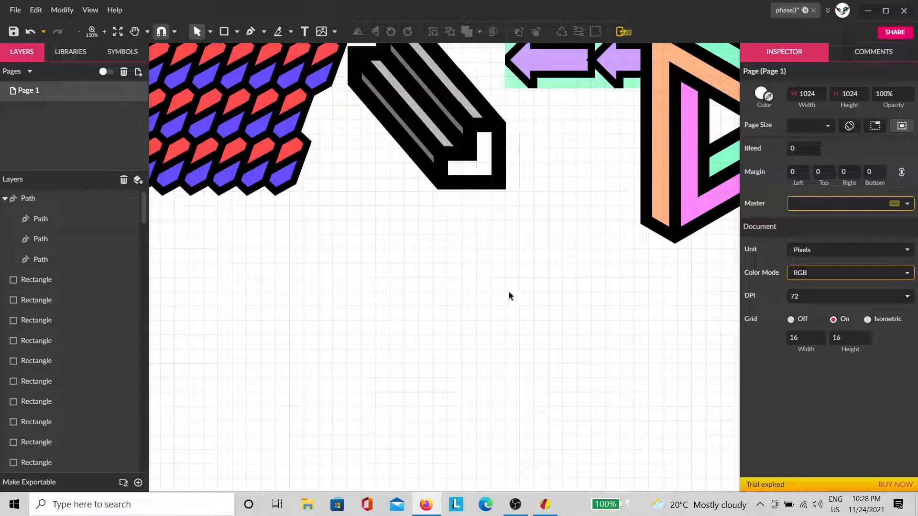
scroll(532, 275, "up", 3)
left_click(224, 31)
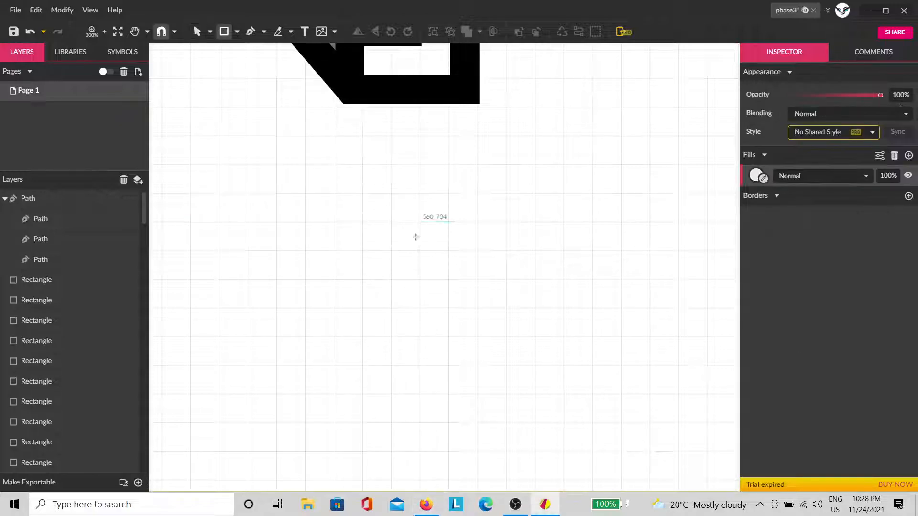
left_click_drag(333, 192, 404, 258)
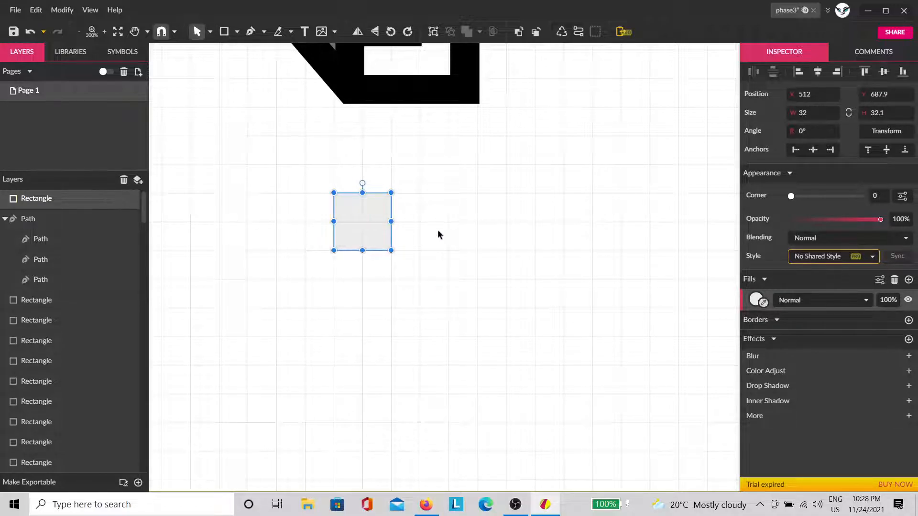
Duplicate the square, place the copy 32 px to the right of the original, and widen it to 96 px.
key("ctrl+d")
left_click_drag(379, 228, 612, 223)
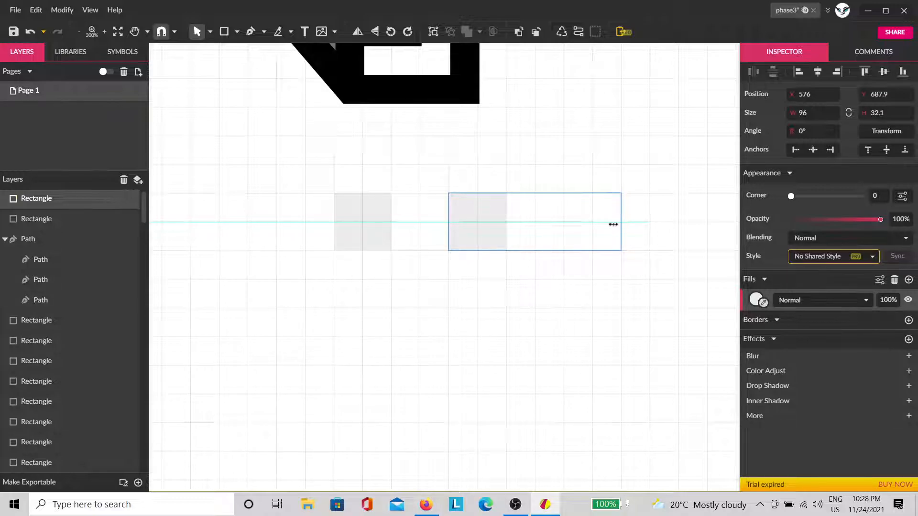
left_click_drag(613, 224, 613, 224)
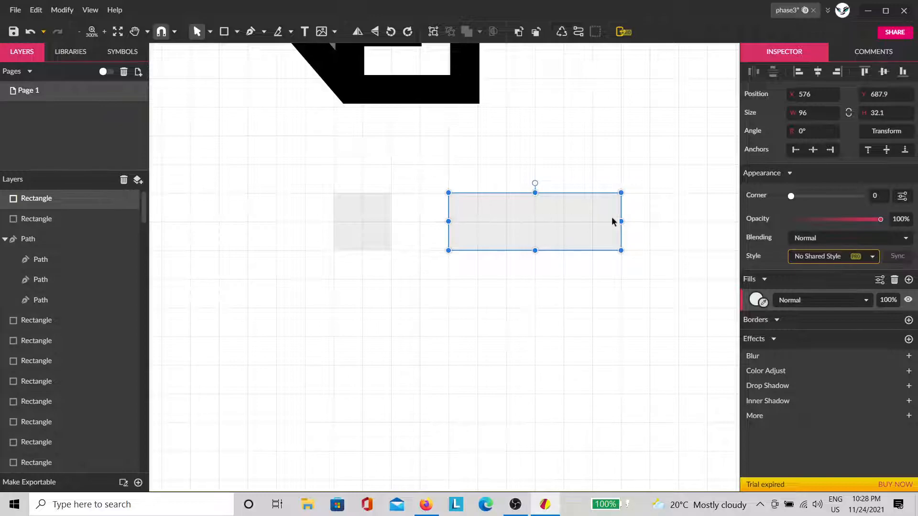
scroll(515, 221, "up", 3)
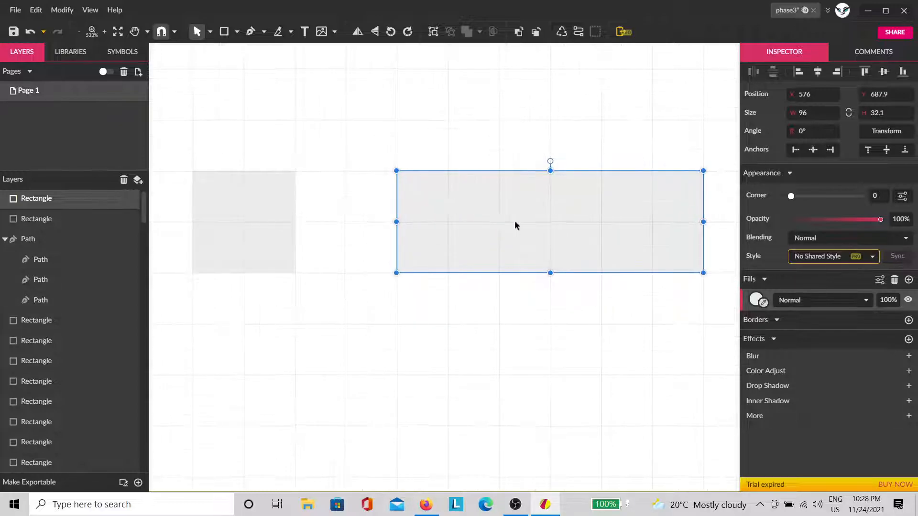
scroll(586, 255, "down", 1)
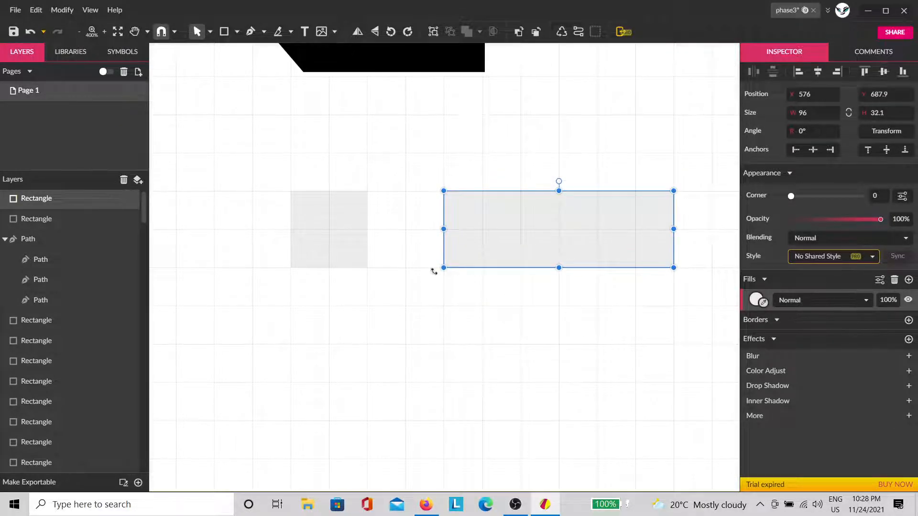
Fill both the square and the wide rectangle with light red #FF7B7B.
left_click(365, 246, "shift")
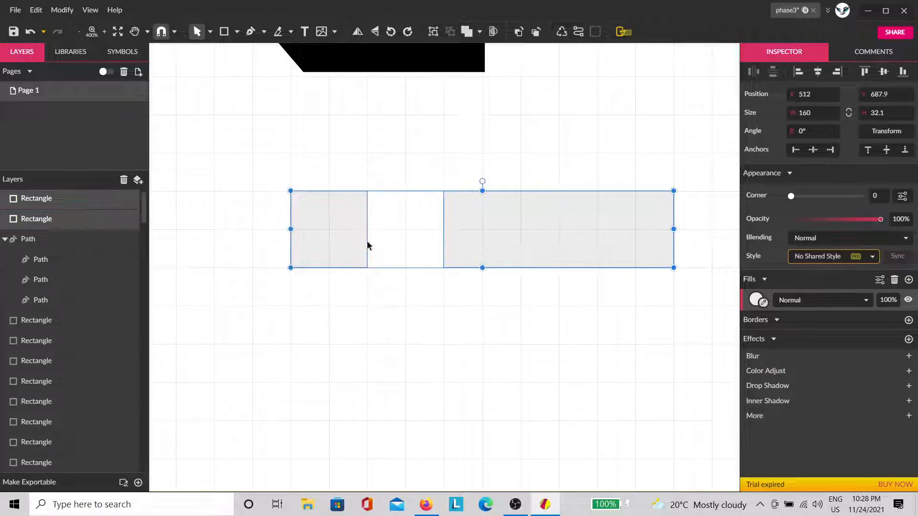
left_click(756, 300)
left_click(827, 108)
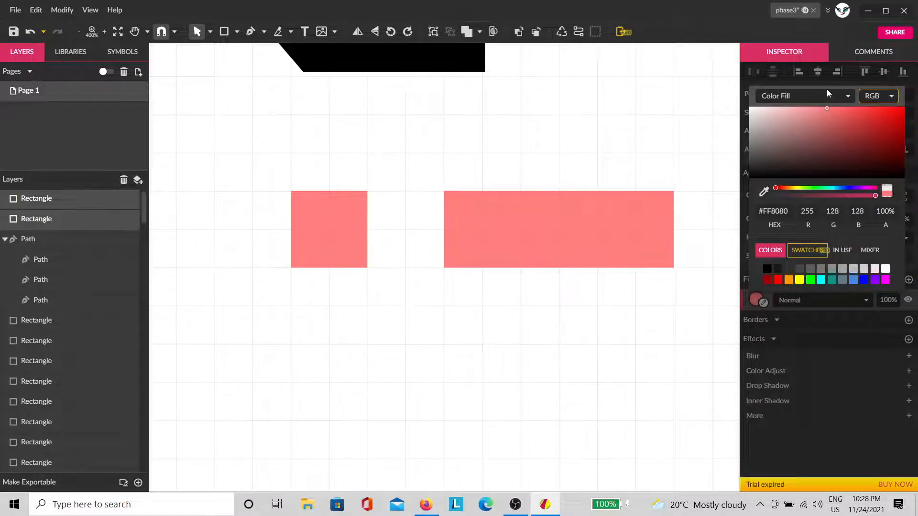
Copy the red square and wide rectangle to a row 64 px lower and rotate the copies together by 180°.
left_click_drag(621, 338, 297, 205)
left_click_drag(457, 231, 507, 365)
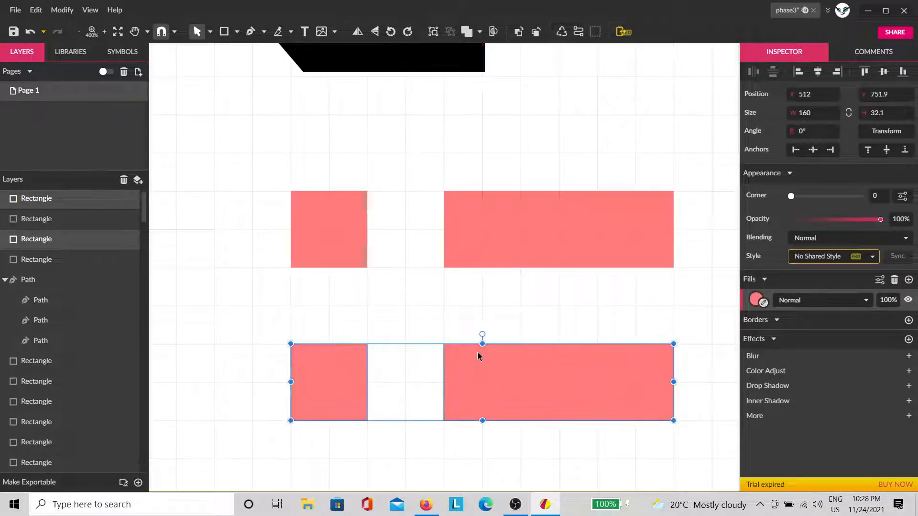
left_click(823, 131)
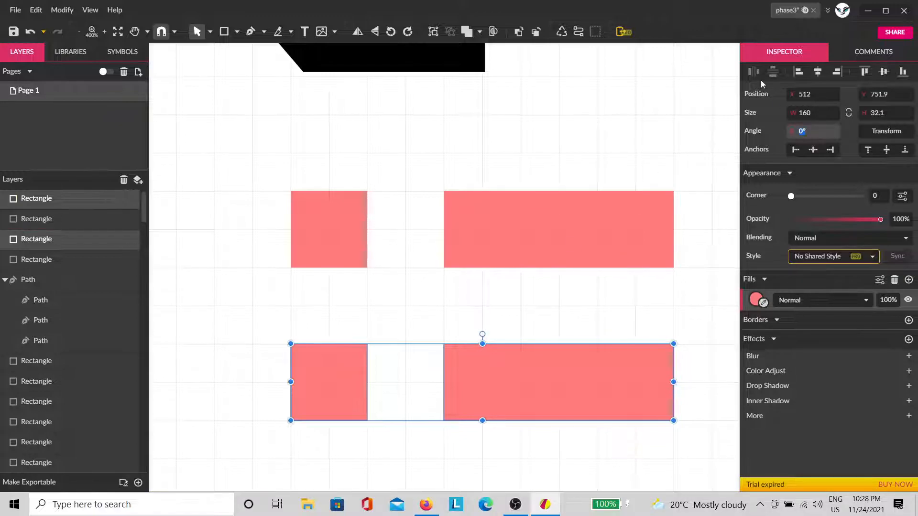
type("180")
key("Return")
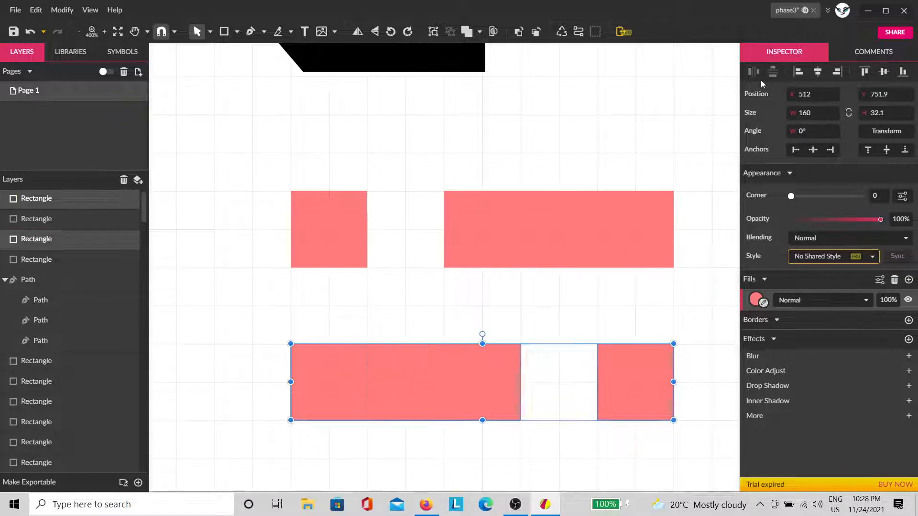
left_click(641, 311)
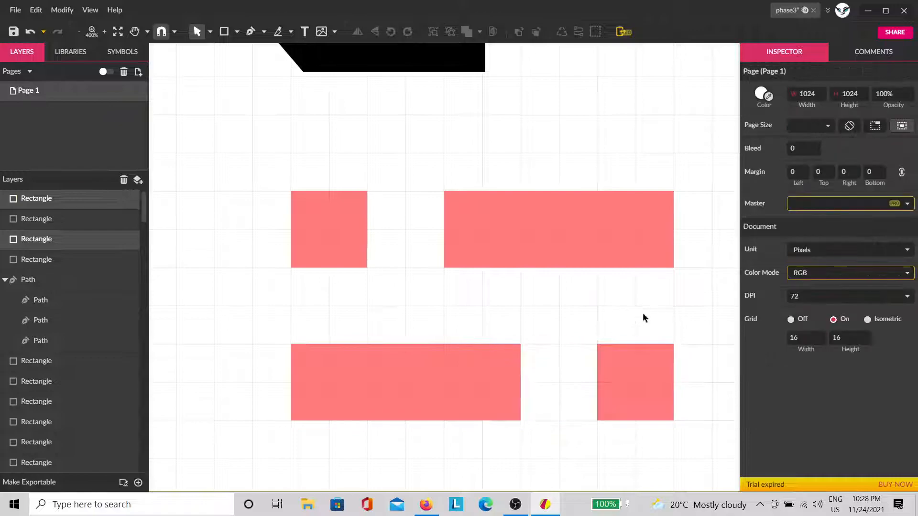
Fill the lower row's wide rectangle and square with magenta #FF7BF4.
left_click(656, 381)
left_click(510, 392, "shift")
left_click(757, 301)
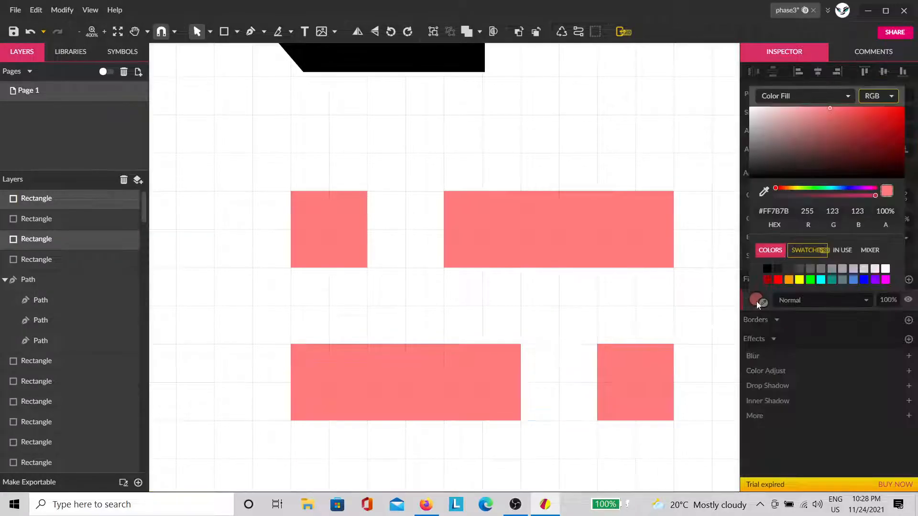
left_click(859, 188)
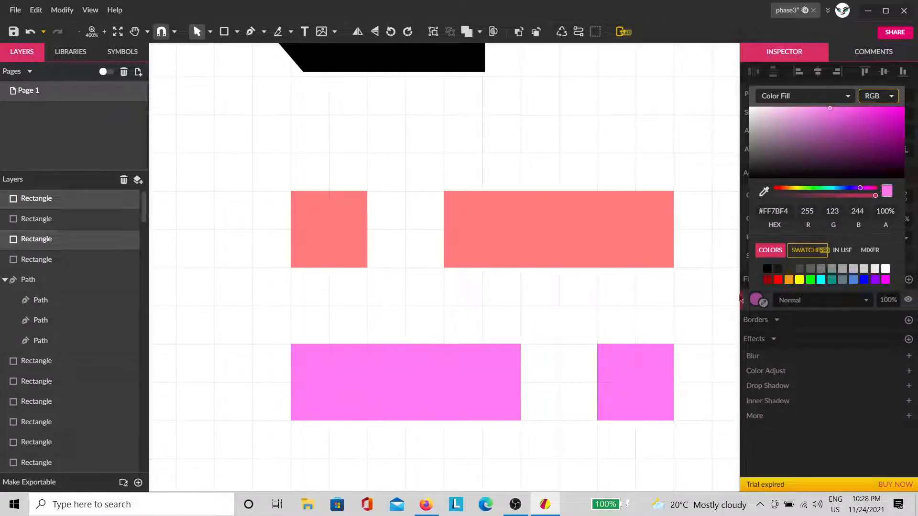
left_click(640, 329)
Duplicate all four red and magenta rectangles in place and fill the copies with mint green #7BFFD1.
left_click_drag(684, 428, 307, 193)
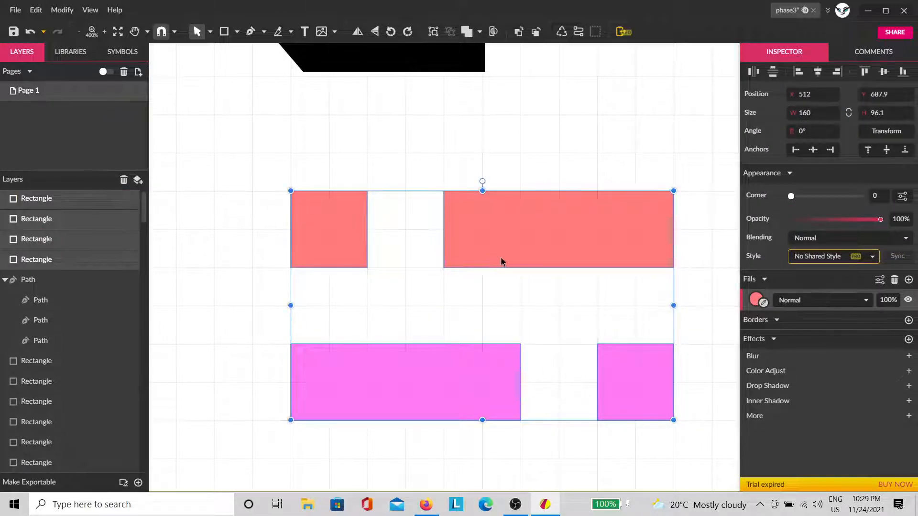
left_click(758, 301)
left_click(820, 189)
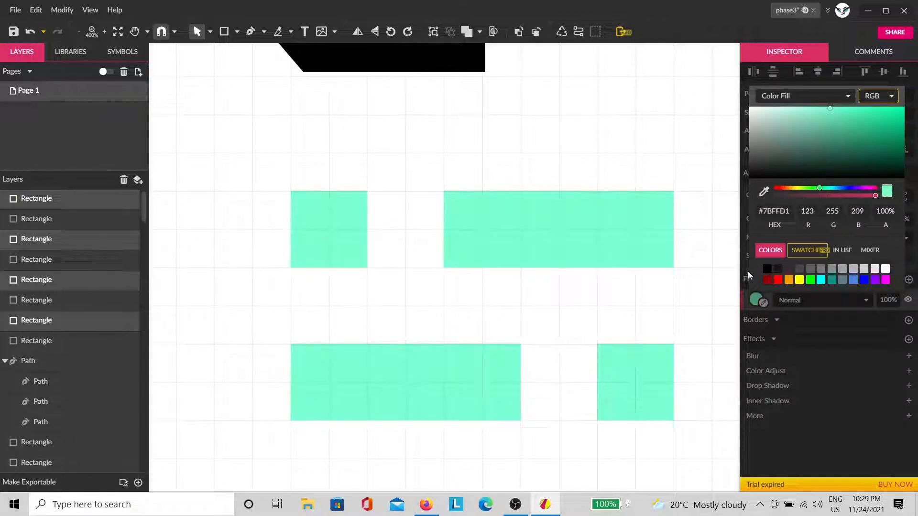
Select the four mint green rectangles and rotate them together by 90° so they cross the red and magenta ones.
left_click(705, 293)
left_click(641, 381)
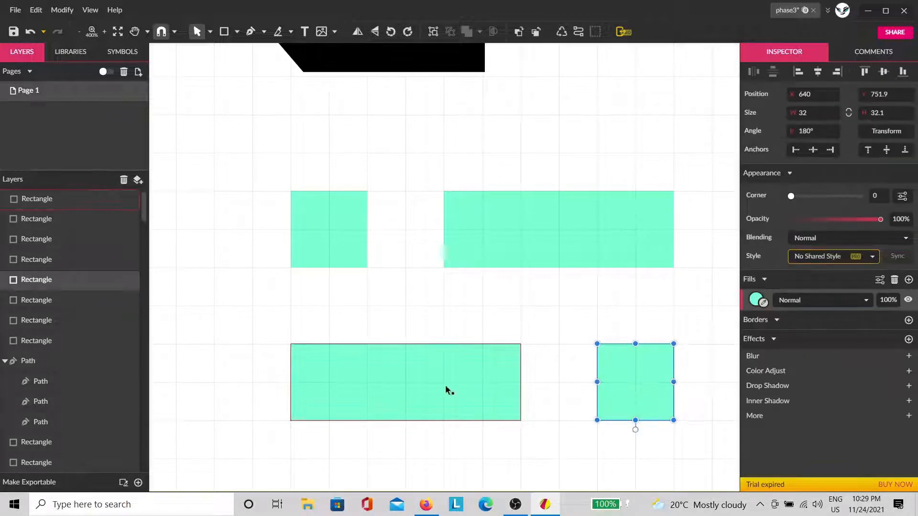
left_click(452, 385, "shift")
left_click(530, 263, "shift")
left_click(346, 245, "shift")
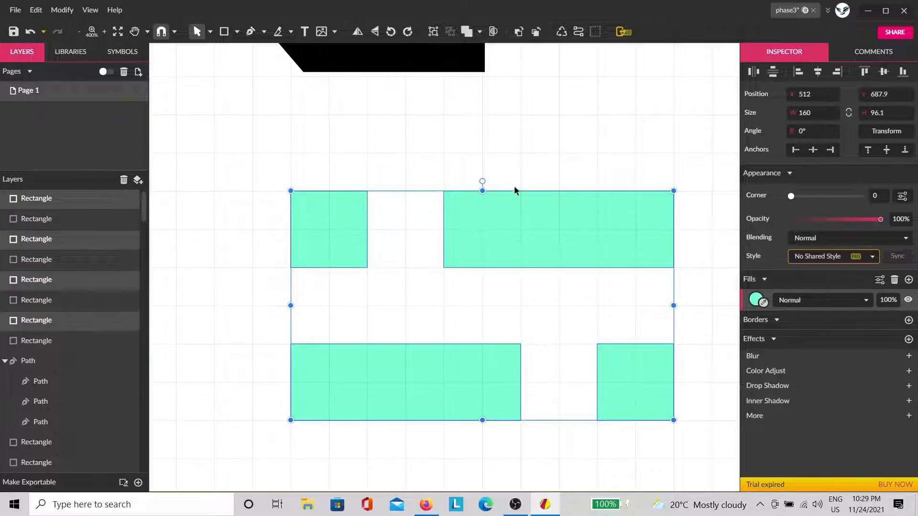
left_click(812, 132)
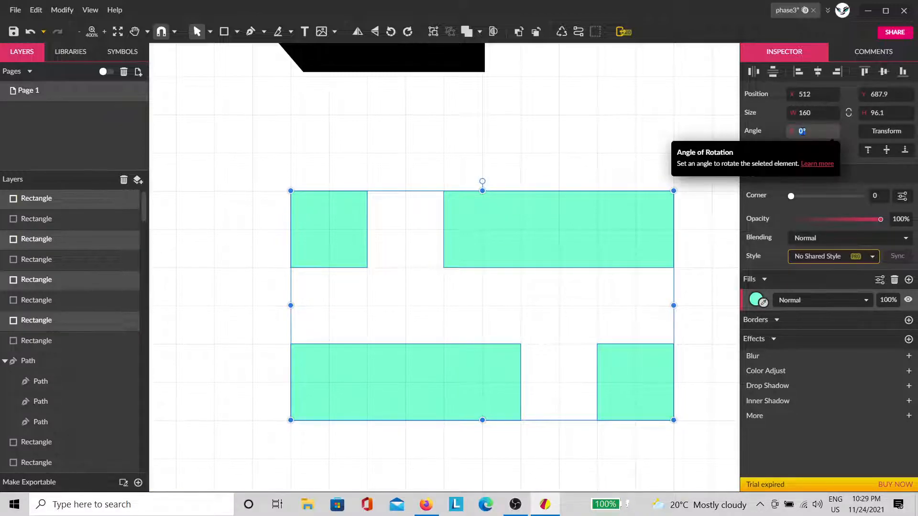
type("90")
key("Return")
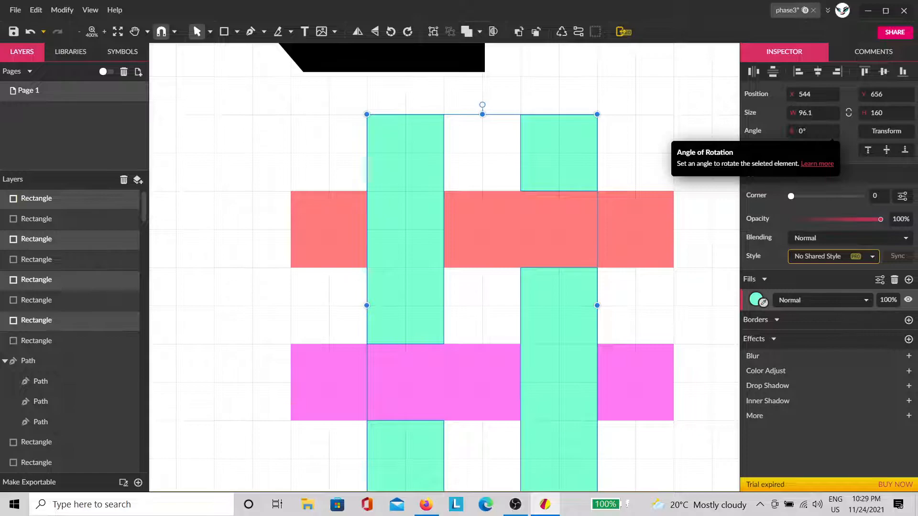
left_click(645, 321)
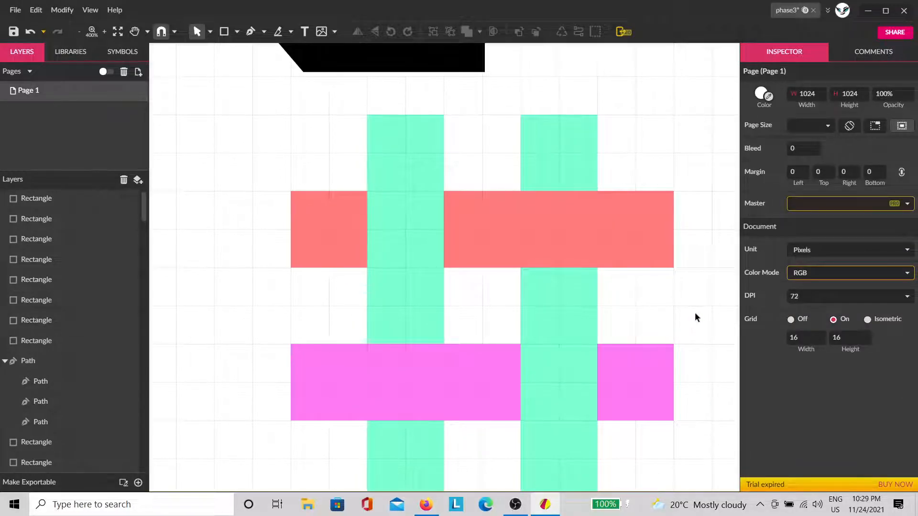
Add a black border of width 4 to all eight rectangles of the woven pattern and centre the border on their edges.
key("space")
left_click_drag(675, 353, 625, 305)
left_click_drag(650, 107, 253, 416)
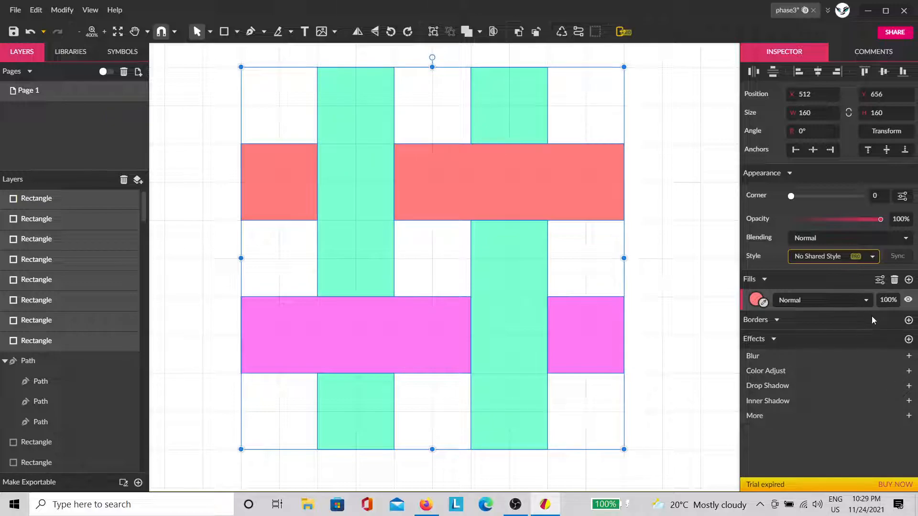
left_click(908, 321)
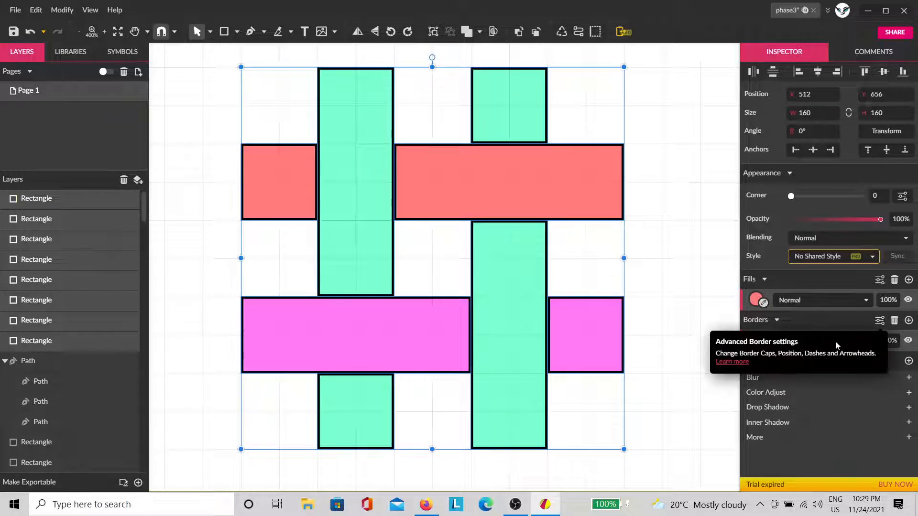
left_click_drag(784, 337, 782, 335)
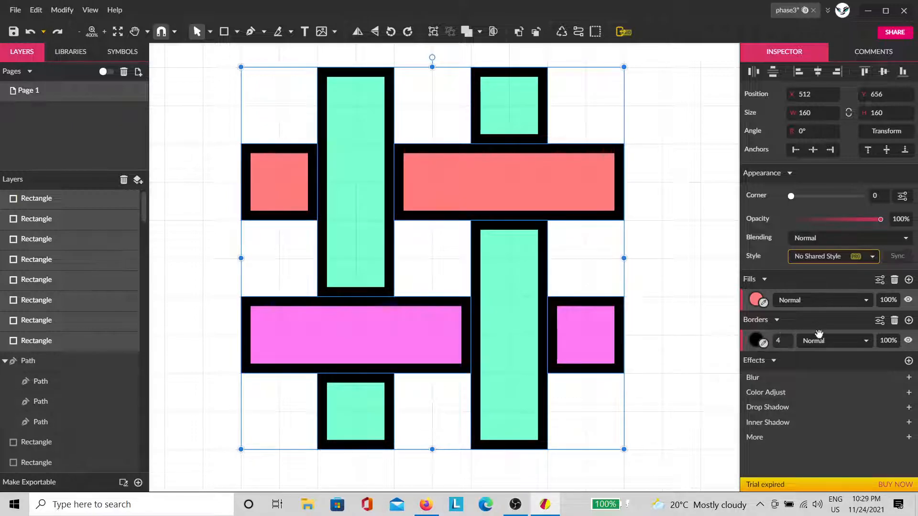
left_click(880, 321)
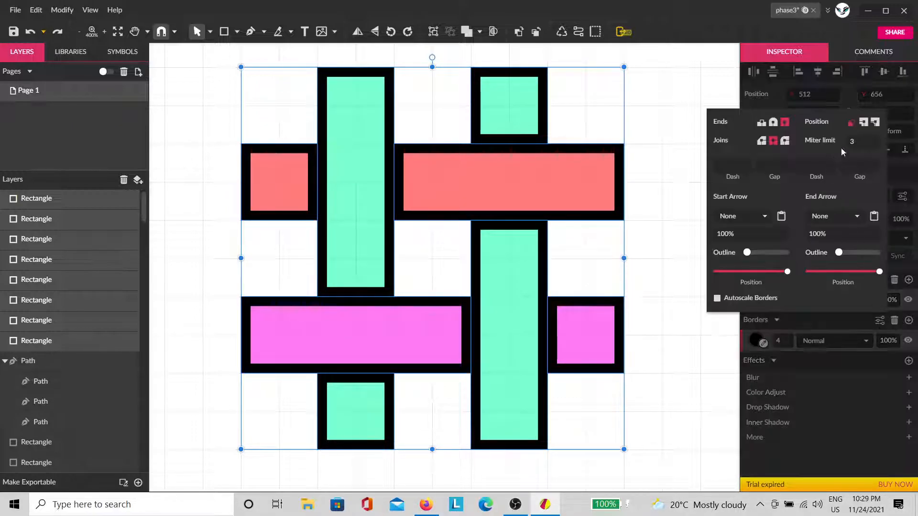
left_click(870, 125)
left_click(679, 130)
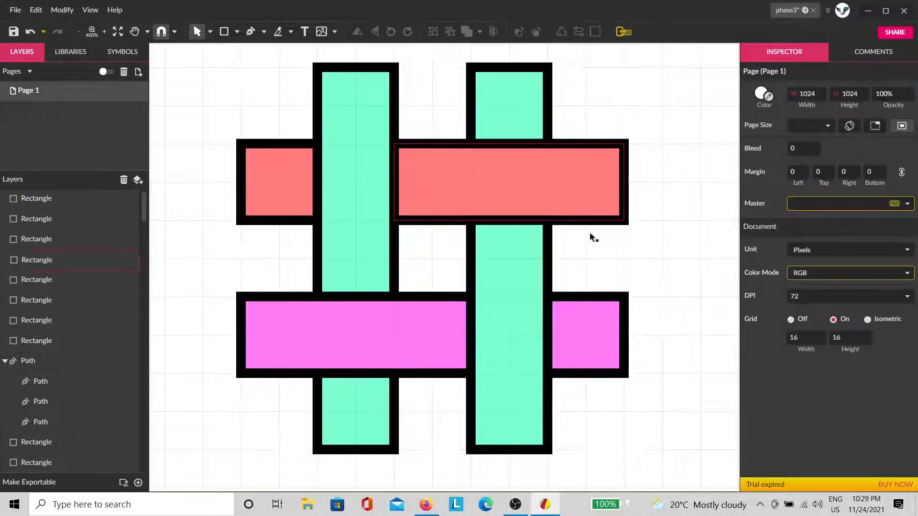
Turn off the page grid.
left_click_drag(609, 273, 626, 297)
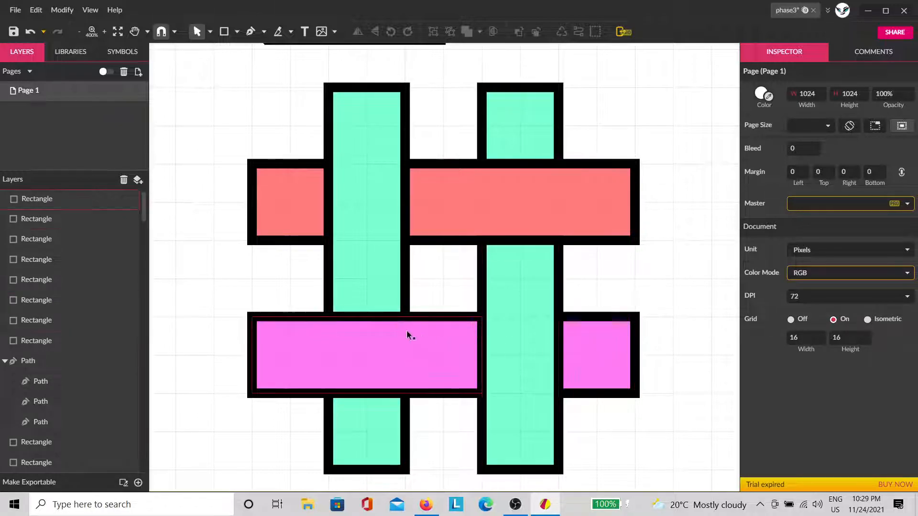
scroll(597, 333, "down", 3)
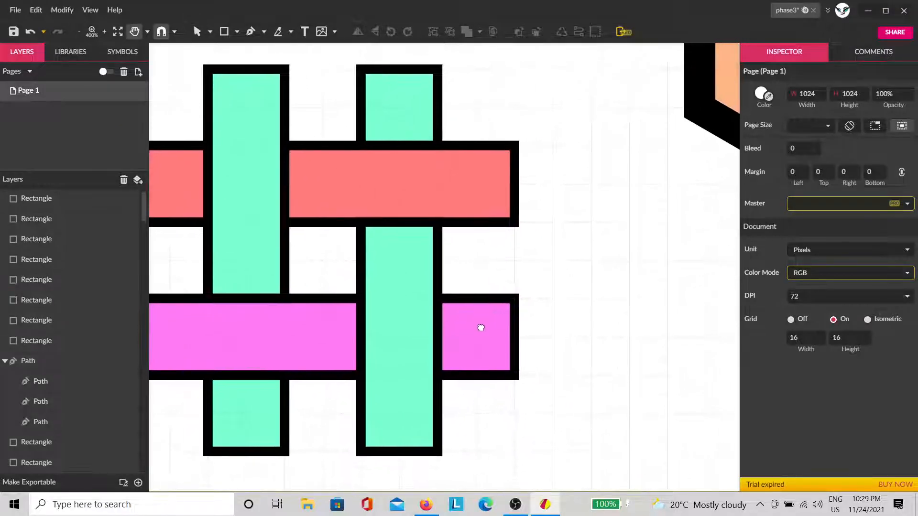
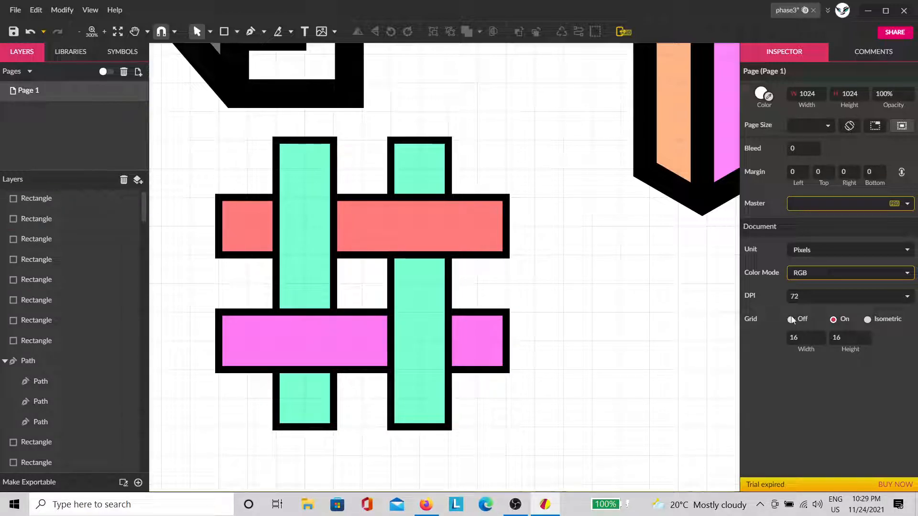
left_click(791, 319)
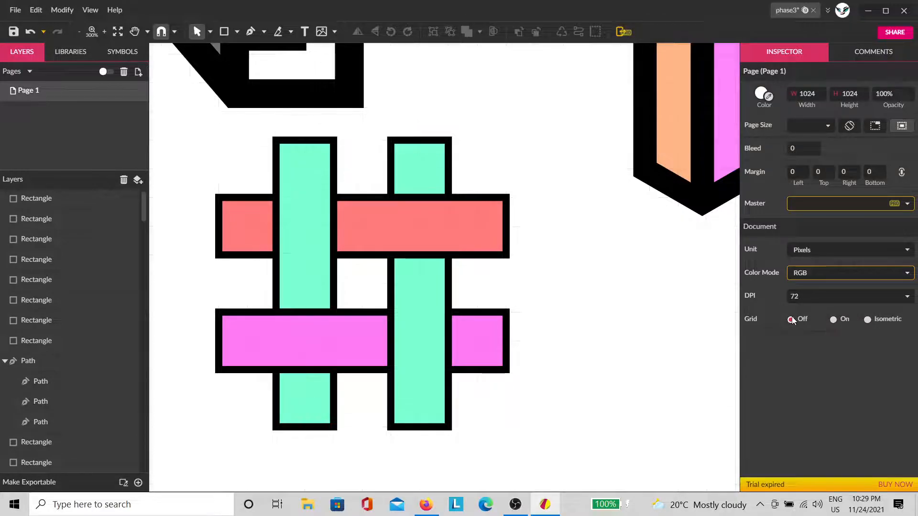
Copy a mint green bar beside the woven pattern, stretch it to about 245 px long and rotate it to about -66°.
left_click(397, 322)
left_click_drag(440, 346, 606, 406)
scroll(600, 347, "down", 2)
scroll(601, 346, "down", 5)
left_click_drag(652, 381, 534, 378)
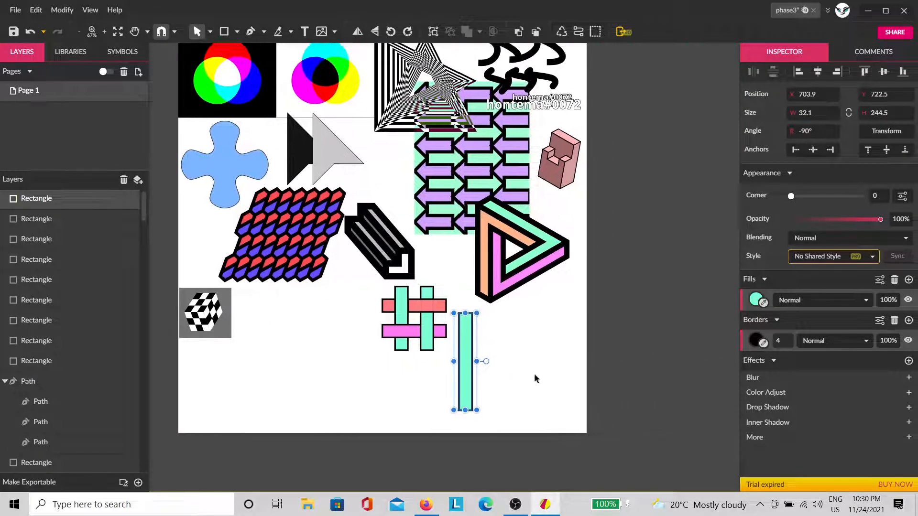
scroll(545, 371, "up", 3)
left_click_drag(369, 335, 464, 355)
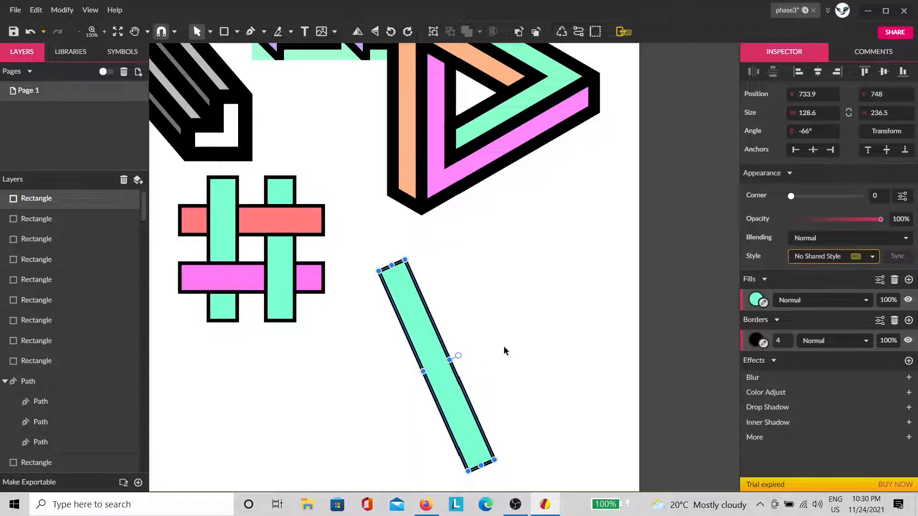
Try to build a series of bars by repeatedly duplicating the tilted green bar and repositioning the first copy.
key("ctrl+d")
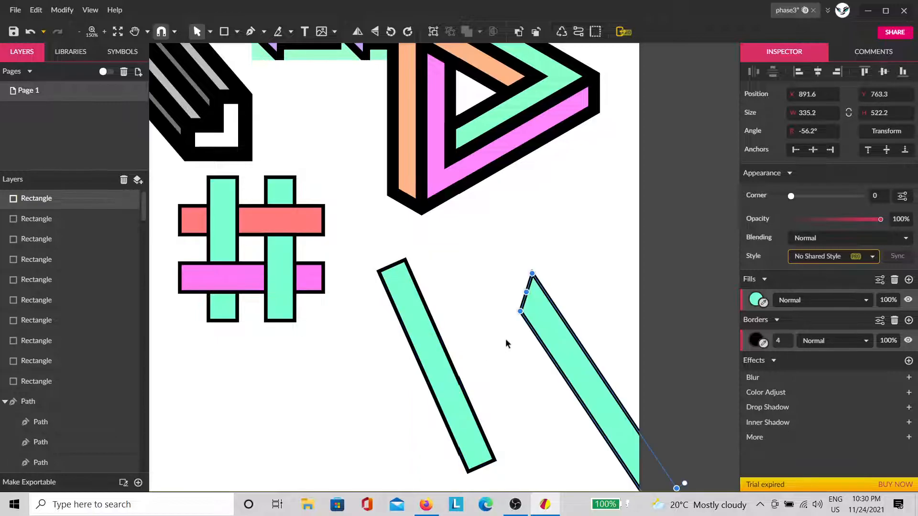
left_click_drag(563, 355, 352, 139)
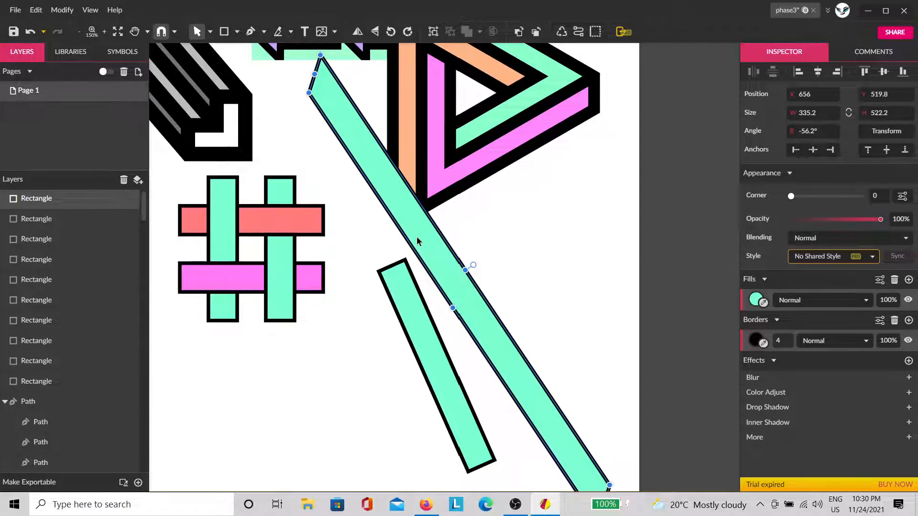
key("ctrl+d")
key("ctrl+d")
key("ctrl+d")
key("ctrl+d")
scroll(525, 239, "down", 2)
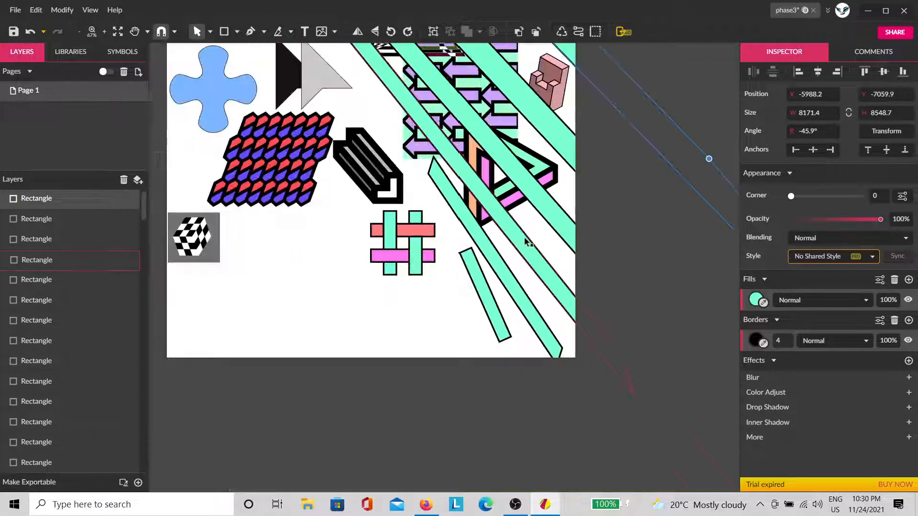
scroll(528, 241, "down", 1)
scroll(526, 241, "down", 1)
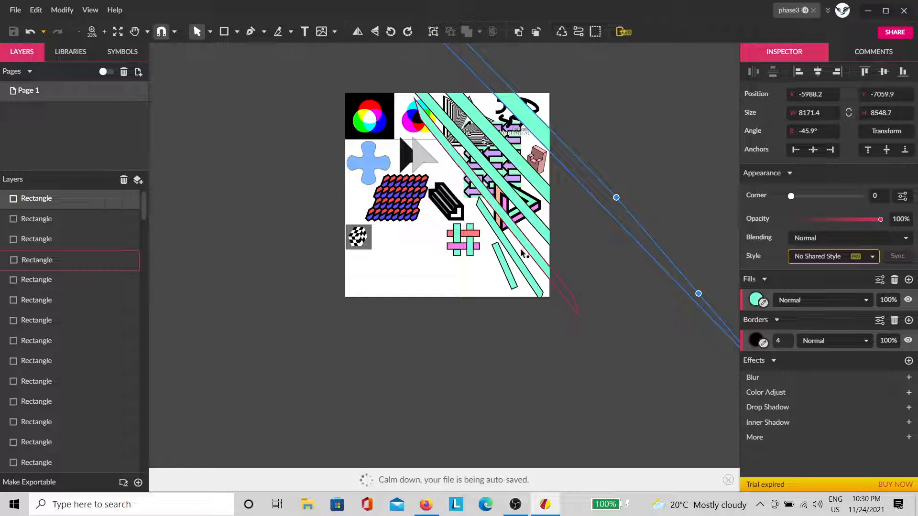
Undo the repeated duplications of the tilted green bar and delete the bar itself.
key("ctrl+z")
key("ctrl+z")
key("ctrl+z")
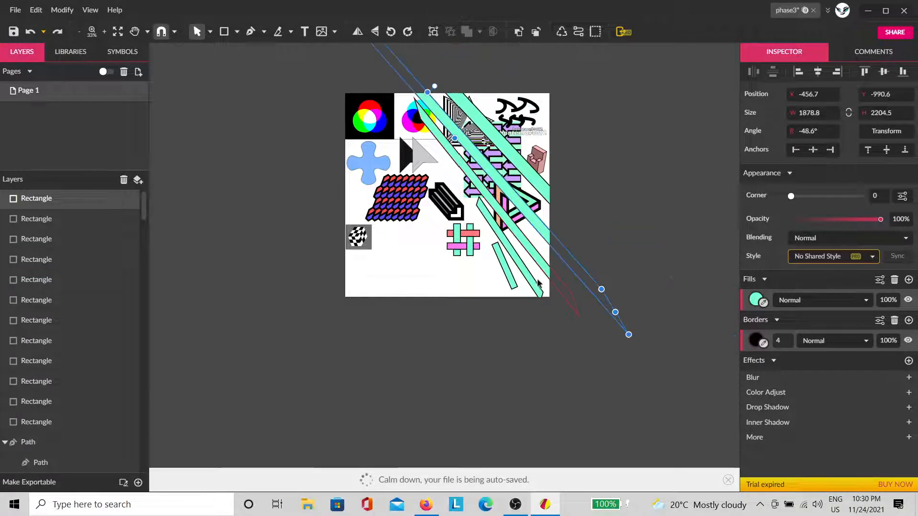
key("ctrl+z")
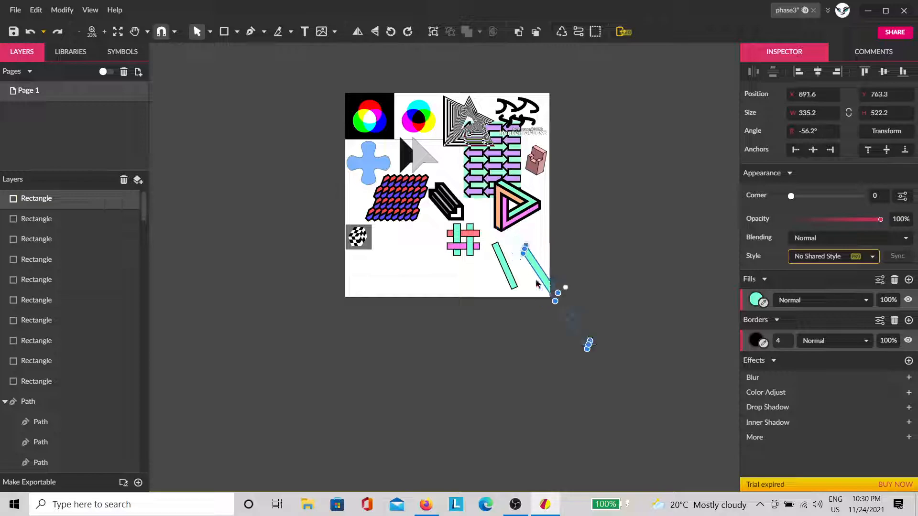
key("ctrl+z")
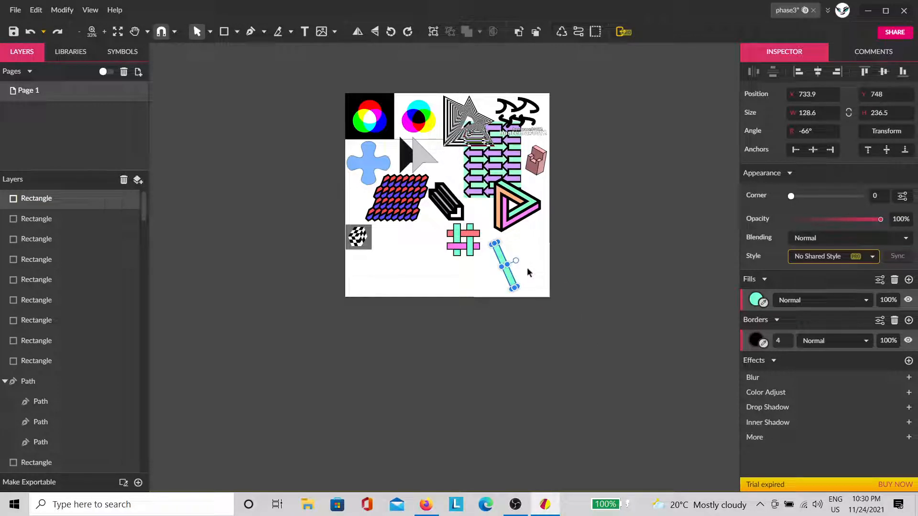
key("Delete")
Place a copy of the long mint green bar in the empty area below and to the right of the woven pattern.
scroll(502, 253, "up", 5)
left_click(418, 244)
left_click_drag(421, 237, 498, 286)
left_click(534, 281)
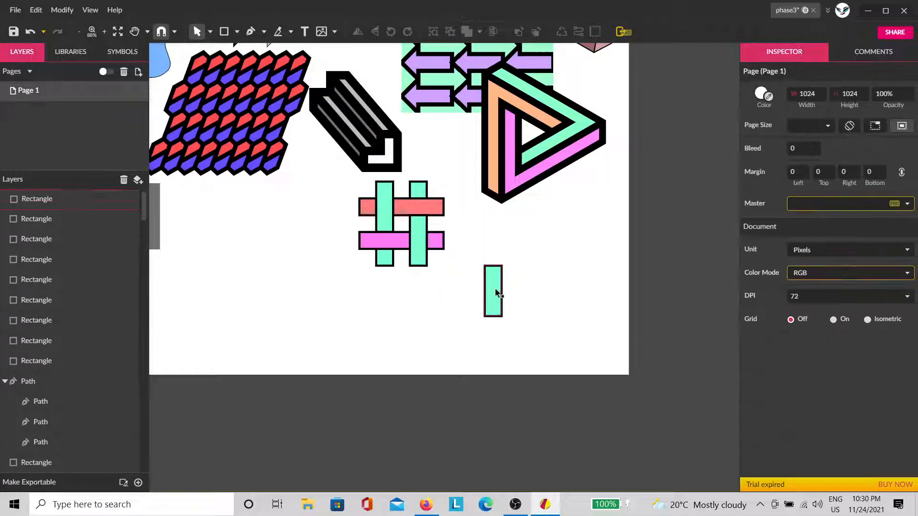
Lengthen the copied green bar to roughly twice its length and rotate it to about -62°.
left_click(496, 291)
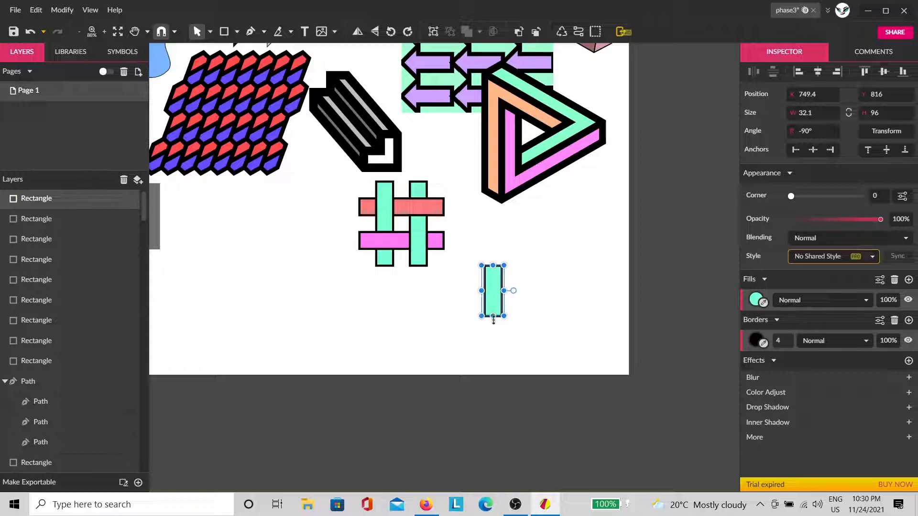
left_click_drag(493, 316, 493, 375)
left_click_drag(516, 323, 516, 309)
left_click(554, 287)
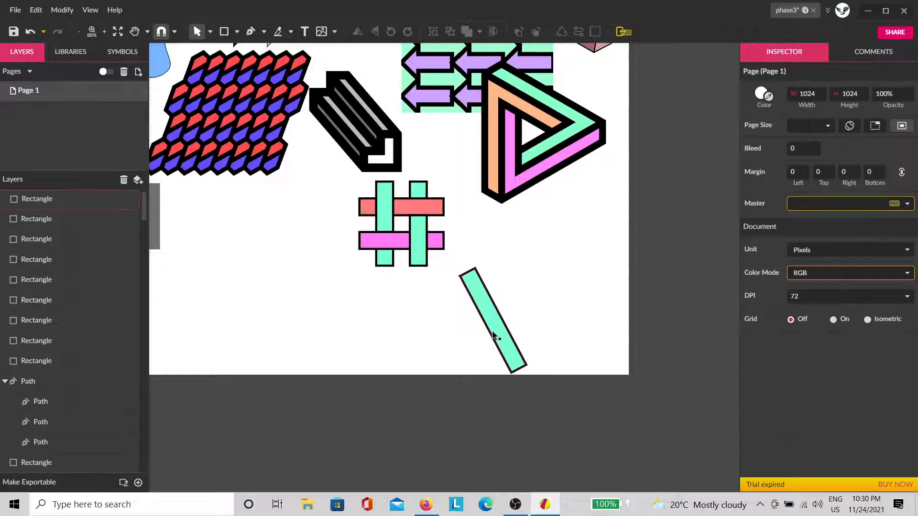
Duplicate the tilted bar twice over the same centre, rotating the copies to about 15.8° and 93.6°.
left_click(495, 335)
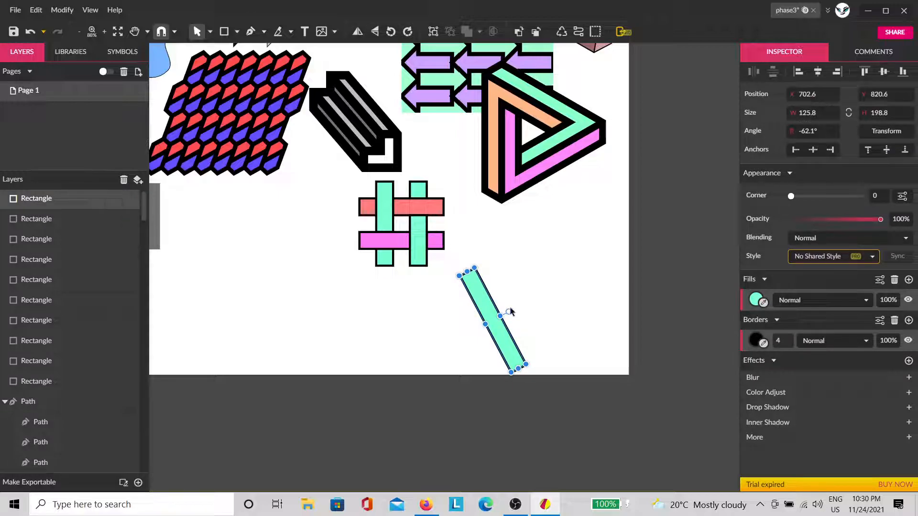
left_click_drag(508, 312, 478, 274)
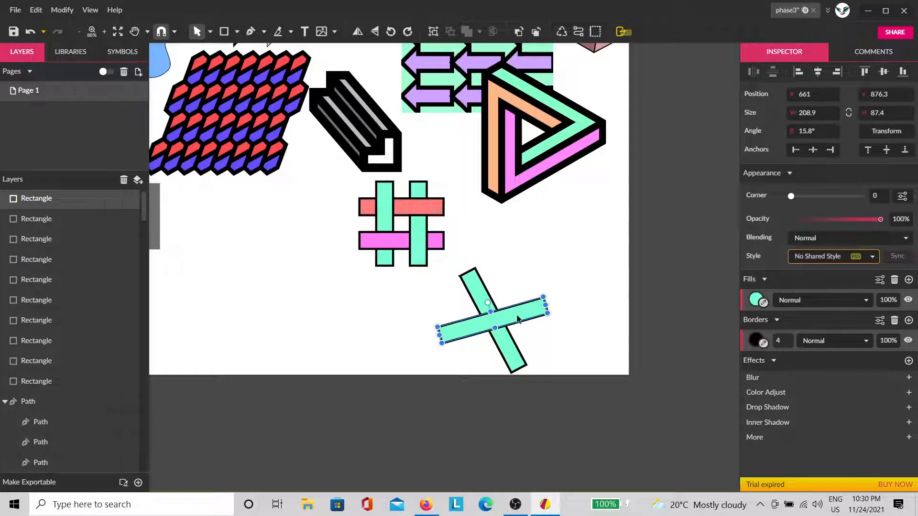
key("ctrl+d")
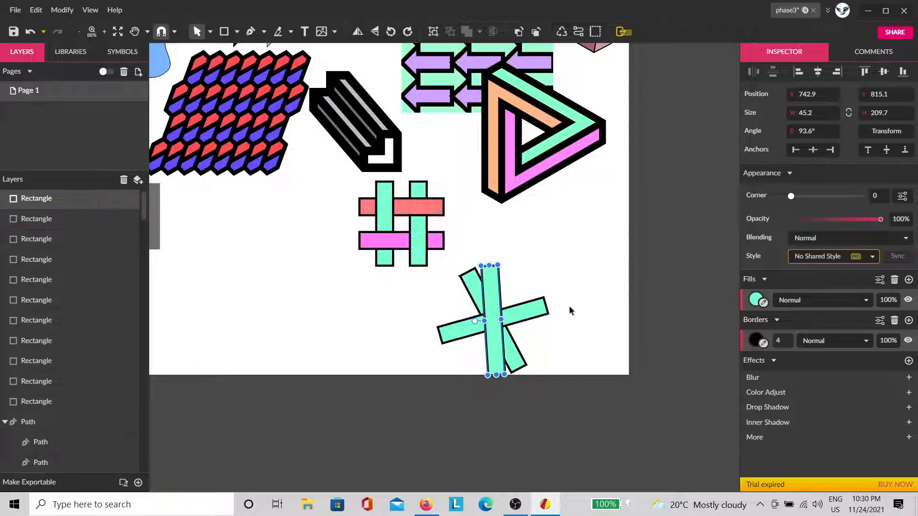
scroll(549, 318, "up", 3)
left_click(527, 253)
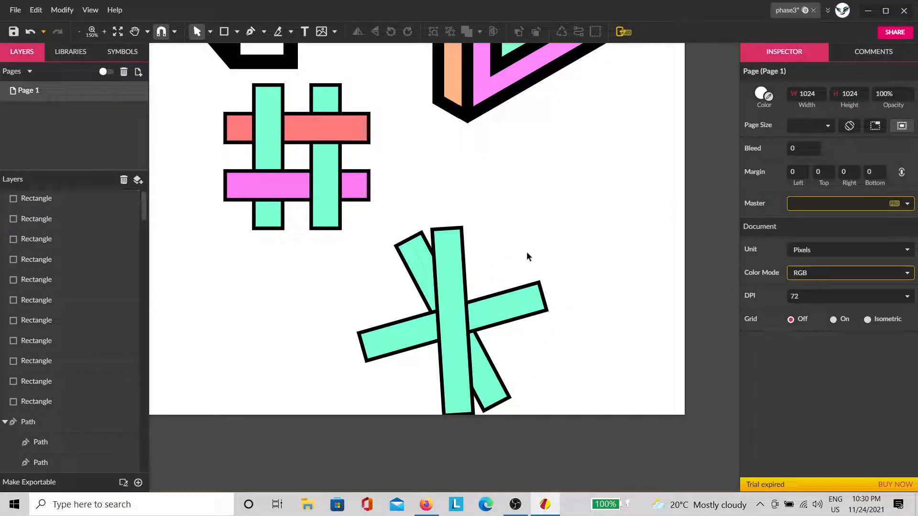
Move the 15.8° bar up and tilt the upright bar to about 67.8° across the other two, framing a small triangle.
left_click(448, 285)
left_click_drag(449, 286, 489, 279)
left_click_drag(437, 315, 447, 262)
left_click(500, 313)
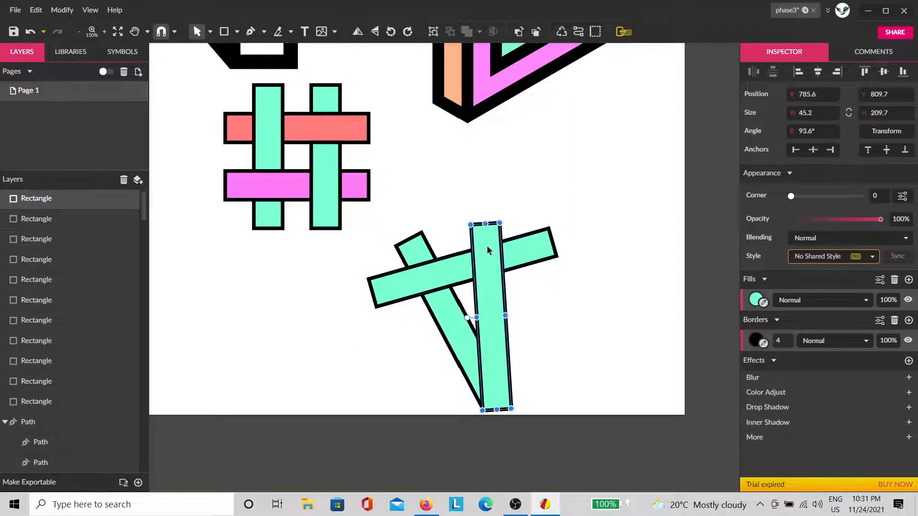
left_click_drag(473, 323, 478, 290)
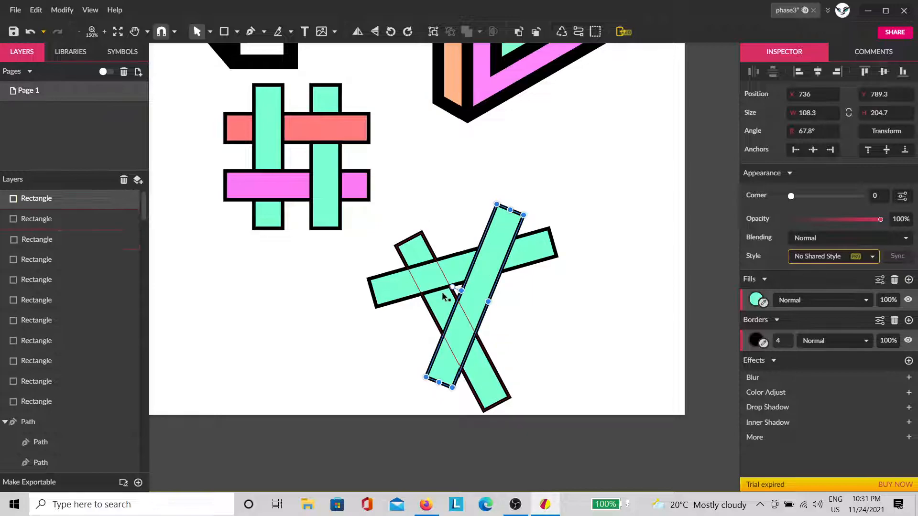
scroll(455, 290, "up", 3)
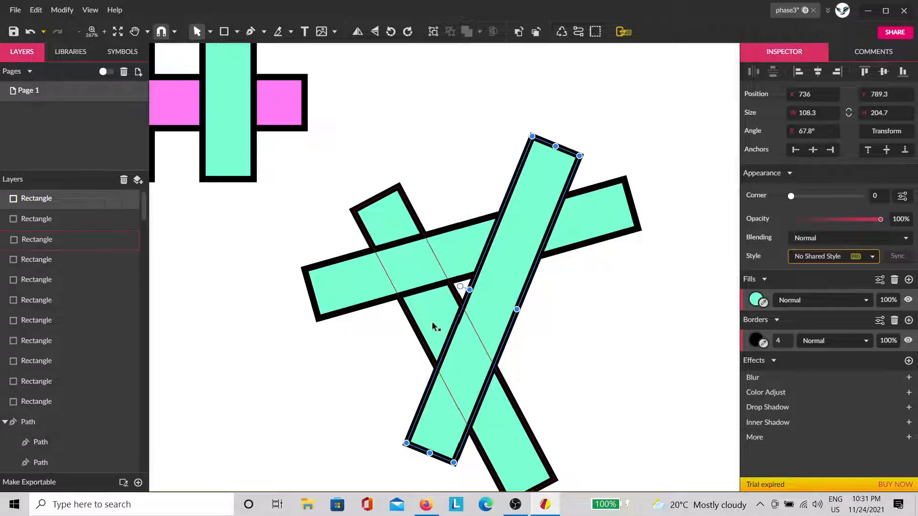
Recolour the nearly horizontal bar, rotated to 15.8°, with a light purple fill (#D77BFF).
left_click(580, 326)
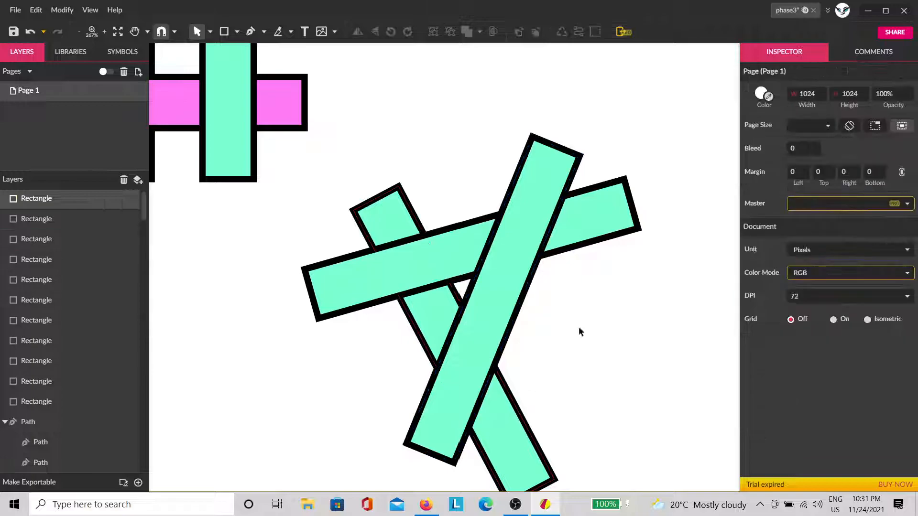
left_click(484, 258)
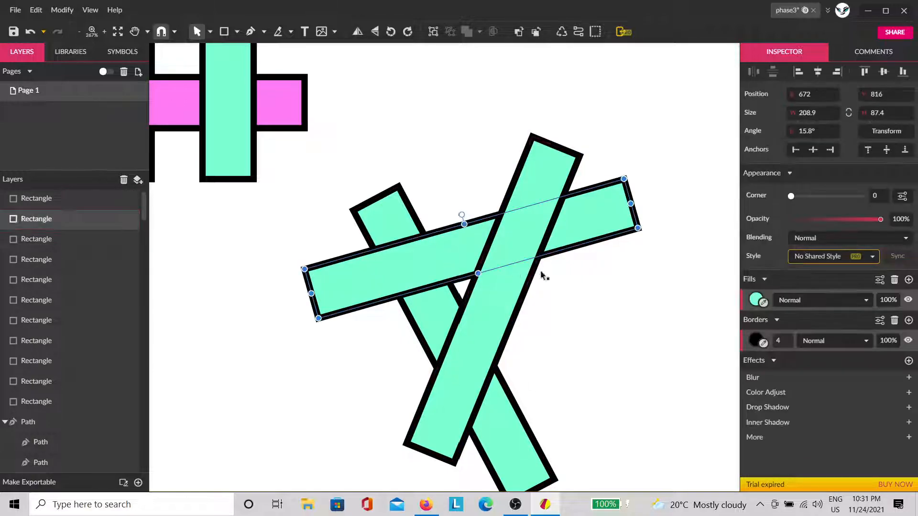
left_click(755, 299)
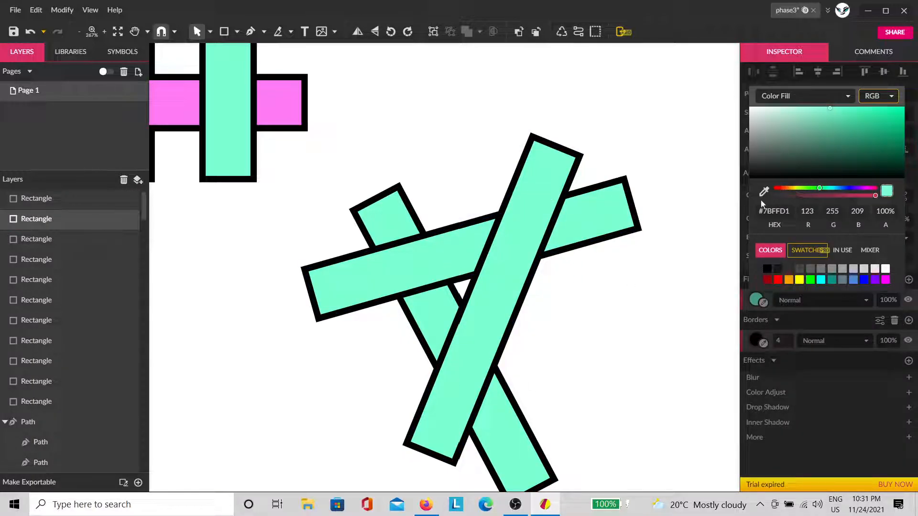
left_click_drag(789, 192, 778, 192)
left_click(484, 288)
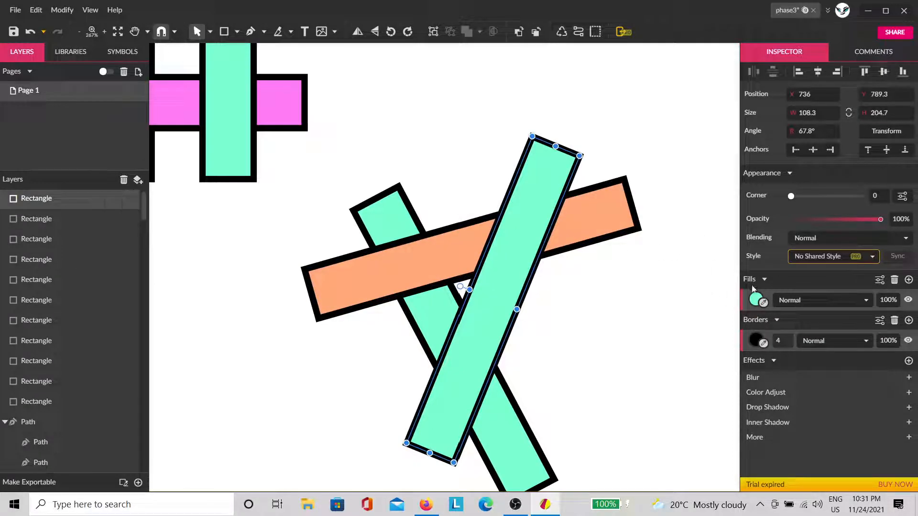
left_click(630, 224)
left_click(756, 299)
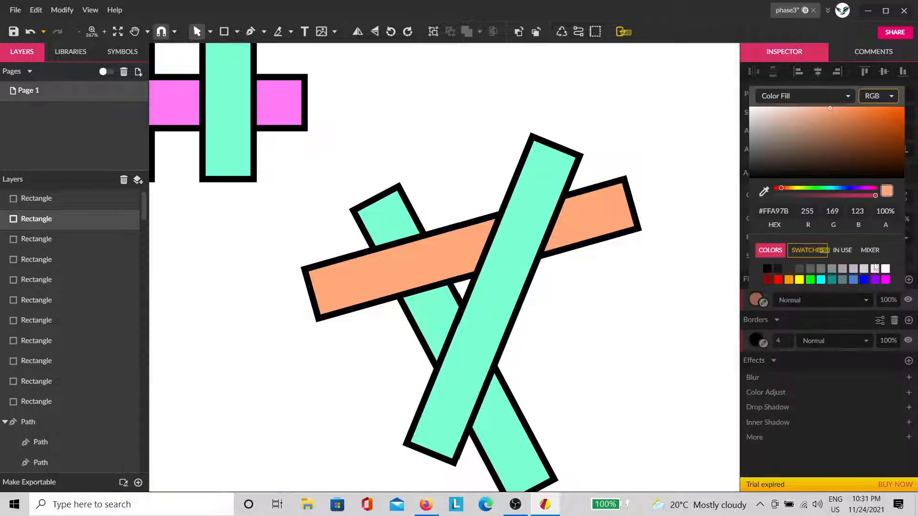
left_click(854, 187)
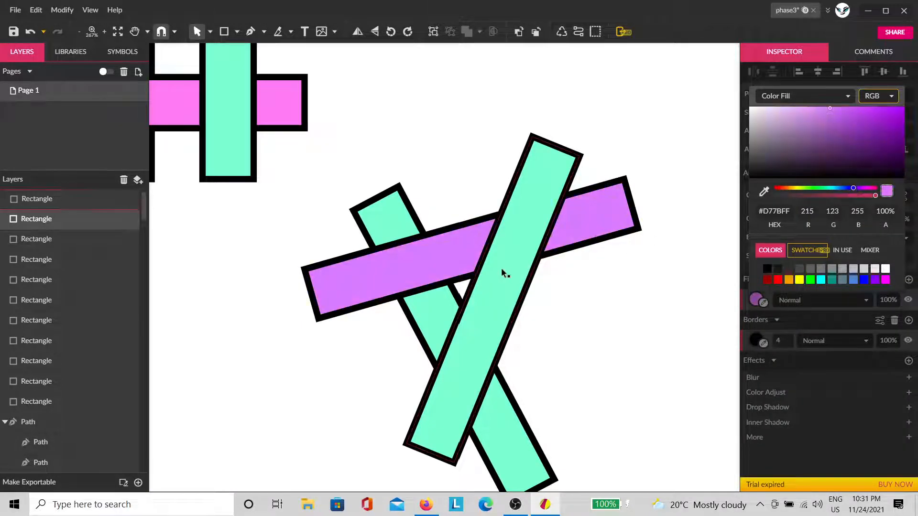
Recolour the steep bar, rotated to 67.8°, with a pink fill and deselect it.
left_click(503, 274)
left_click(756, 299)
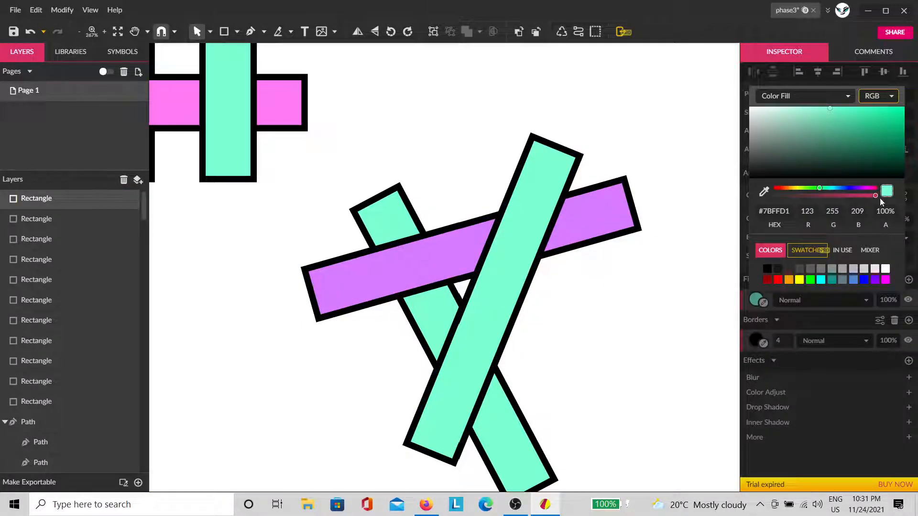
left_click(867, 188)
left_click(715, 283)
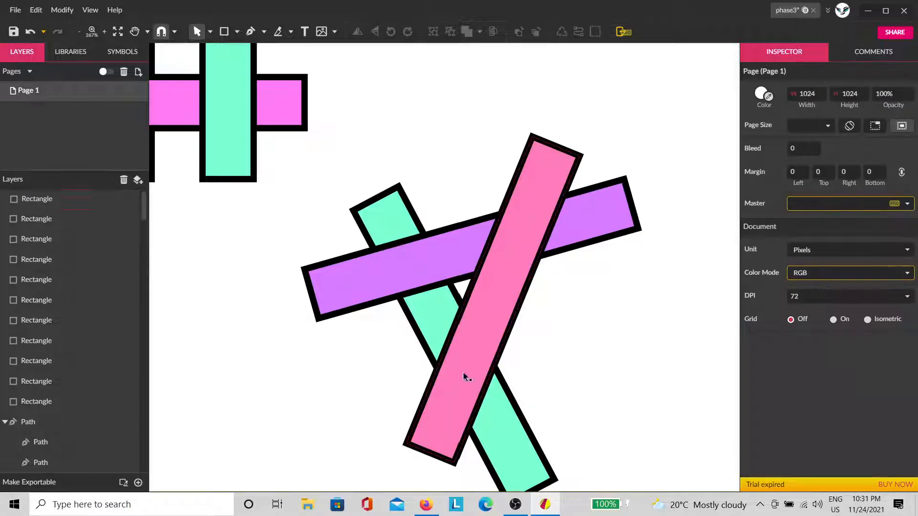
left_click(473, 375)
left_click(514, 429)
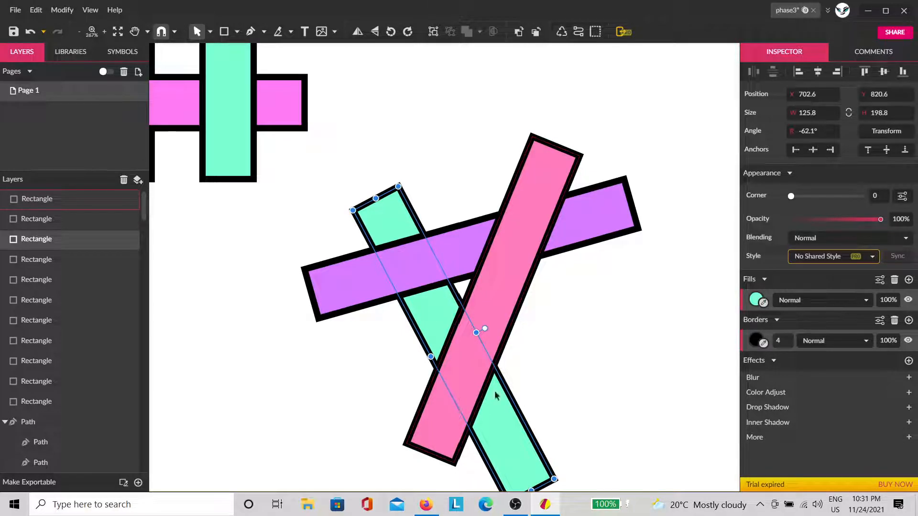
left_click(494, 297)
mouse_move(62, 198)
left_mouse_down()
mouse_move(57, 249)
mouse_move(62, 187)
left_mouse_up()
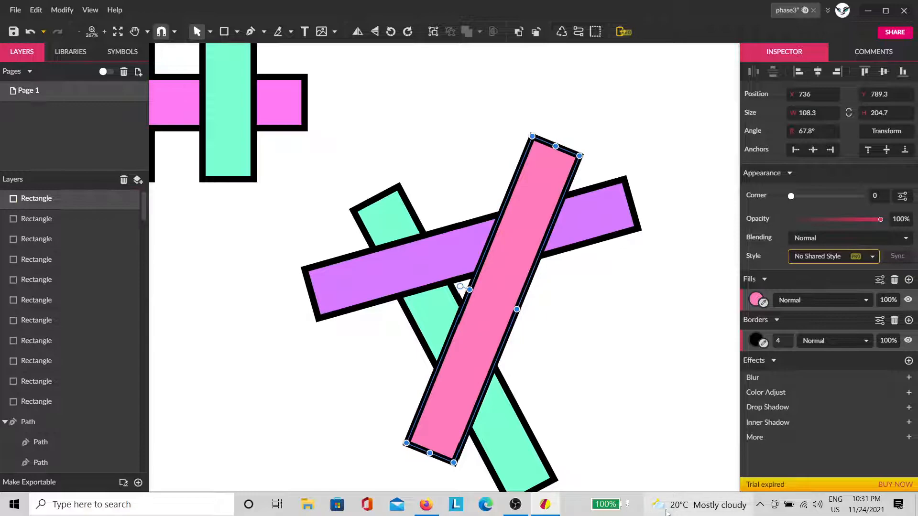
Duplicate the tilted green bar in place and bring the copy in front of the purple and pink bars.
left_click(507, 416)
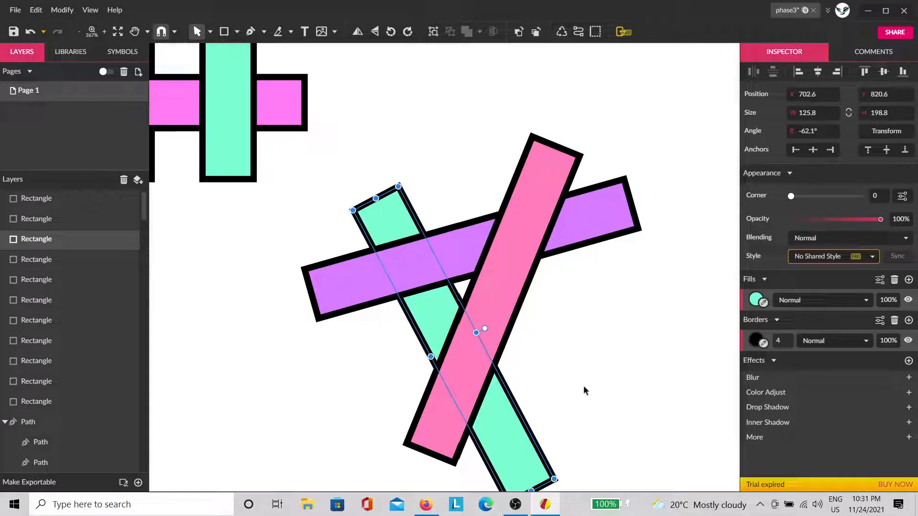
left_click_drag(238, 272, 495, 429)
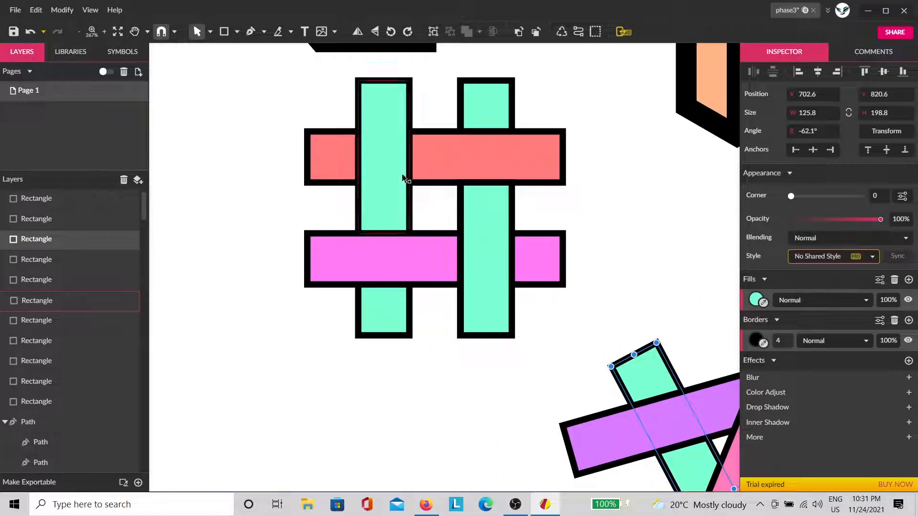
left_click_drag(630, 375, 309, 152)
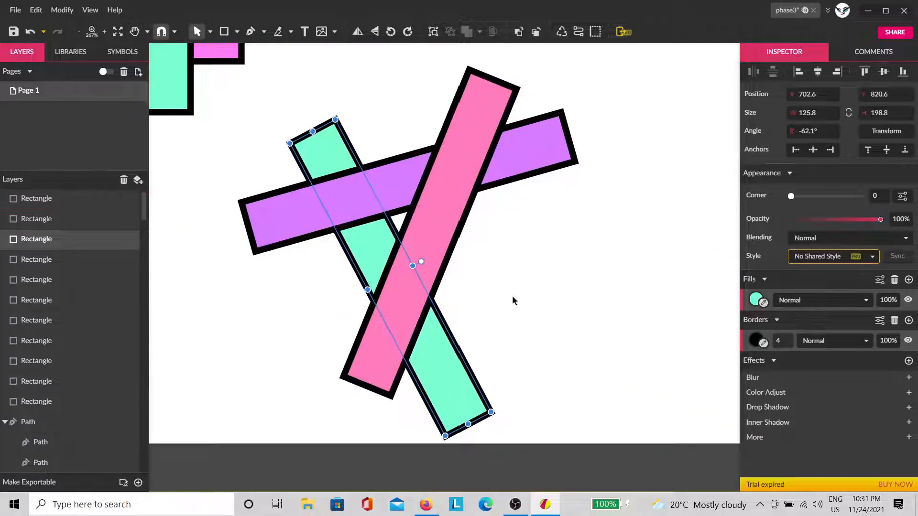
left_click_drag(527, 298, 550, 338)
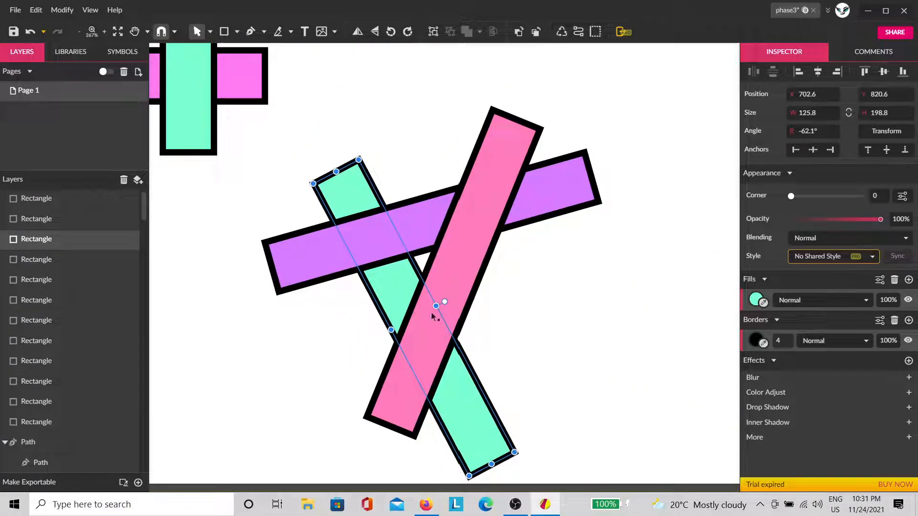
key("ctrl+shift+]")
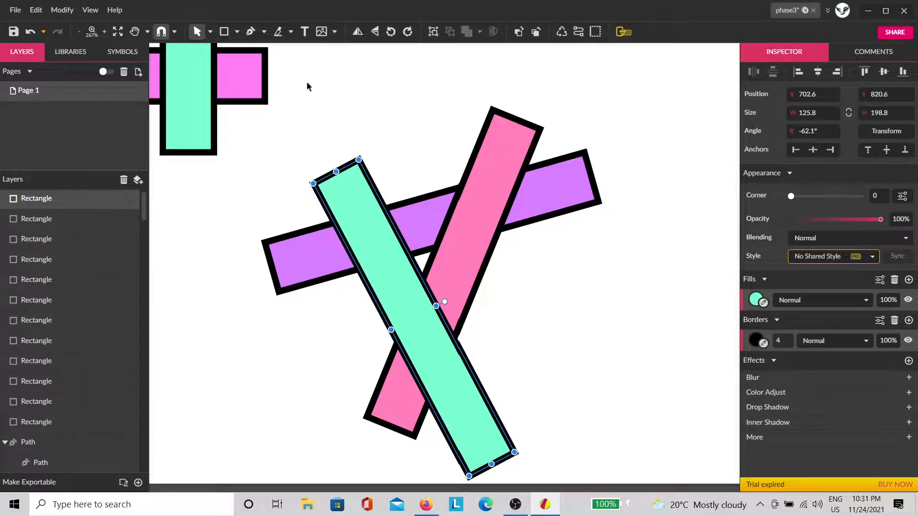
left_click(403, 128)
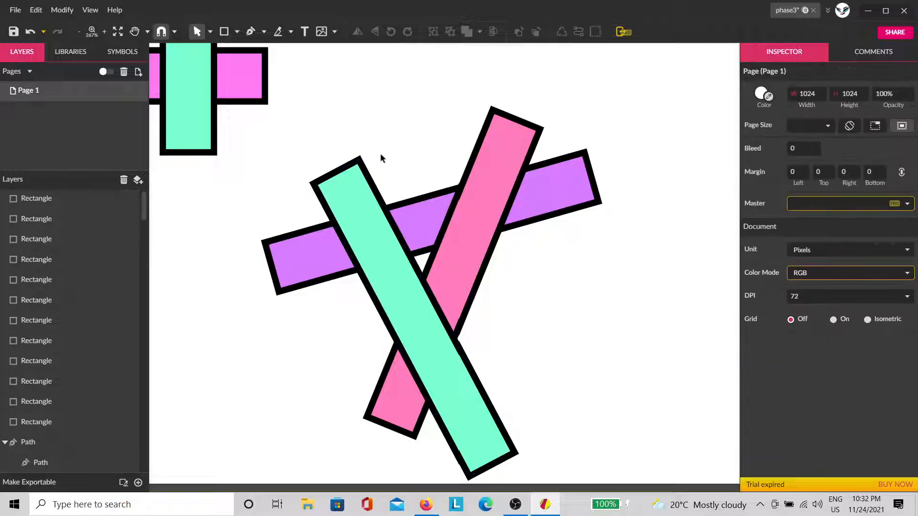
left_click(366, 212)
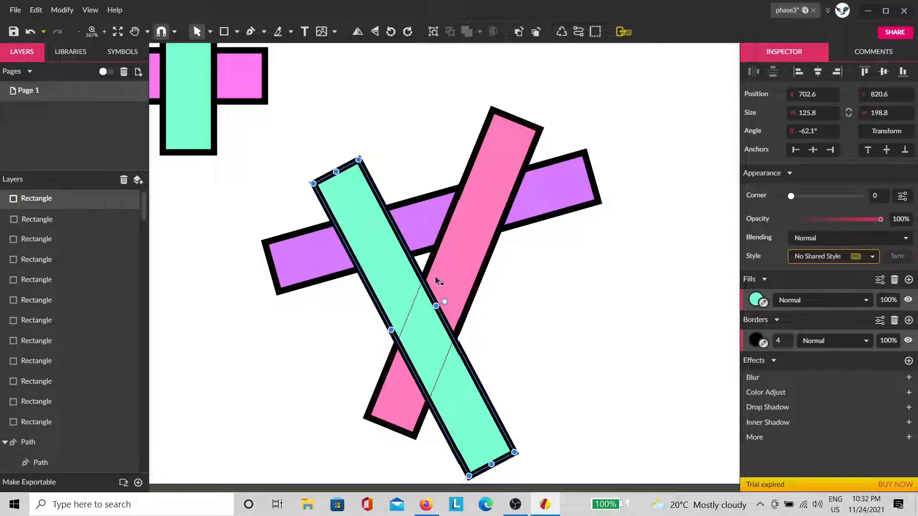
left_click(250, 31)
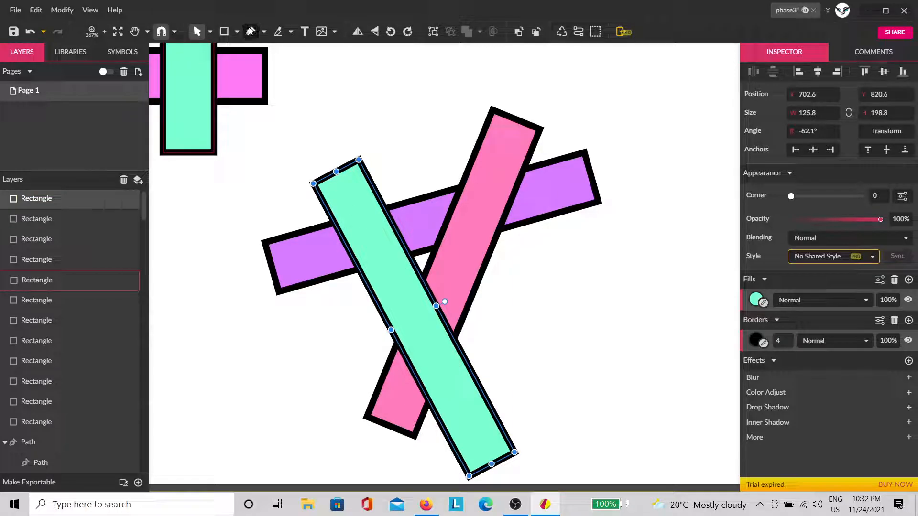
left_click_drag(364, 224, 367, 237)
mouse_move(353, 194)
left_mouse_down()
mouse_move(322, 130)
mouse_move(346, 185)
left_mouse_up()
left_click(309, 138)
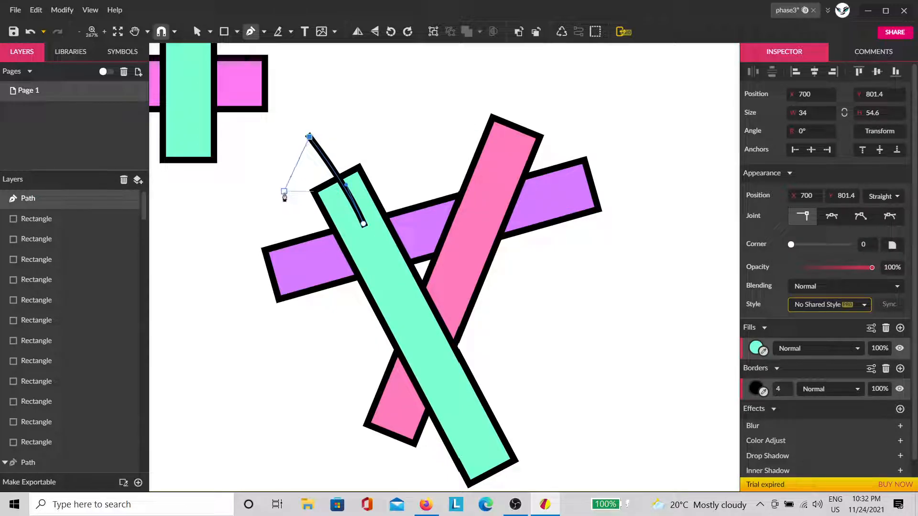
key("ctrl+z")
key("ctrl+z")
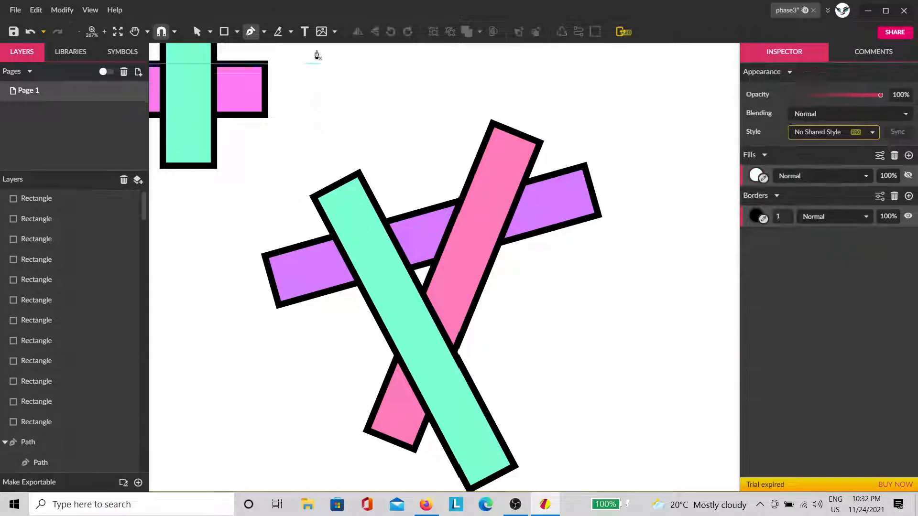
Cut into the upper end of the front green bar with the Knife tool, turning it into an editable path.
left_click(278, 36)
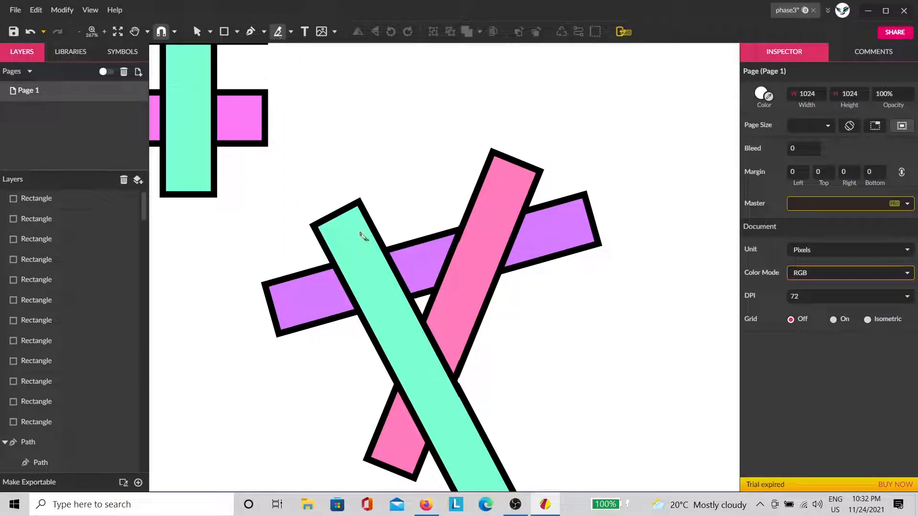
key("v")
left_click(356, 239)
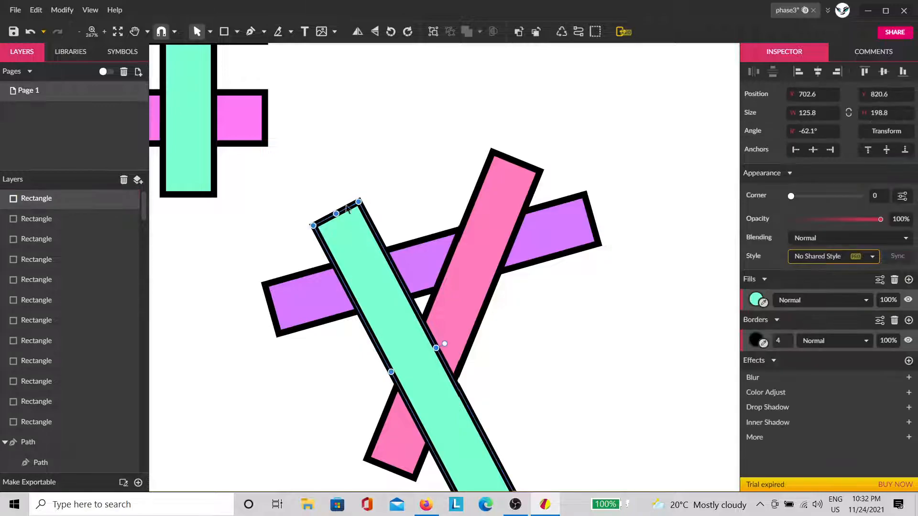
left_click(277, 35)
left_click_drag(308, 167, 375, 287)
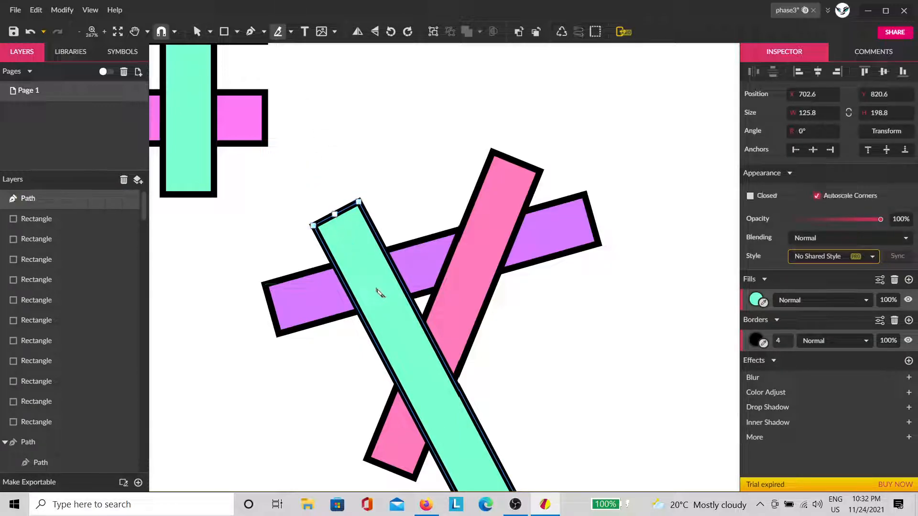
Remove the extra anchor point in the middle of the green path's upper short edge.
key("v")
left_click(335, 215)
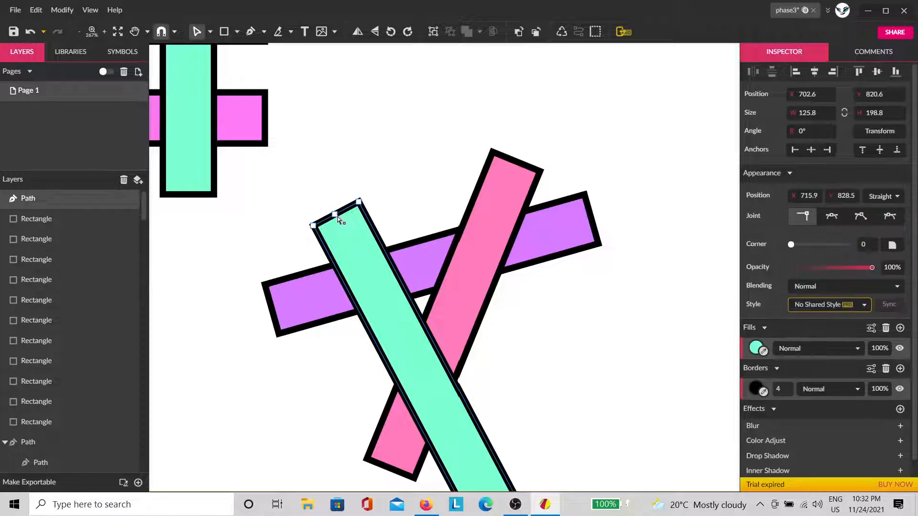
left_click(342, 227)
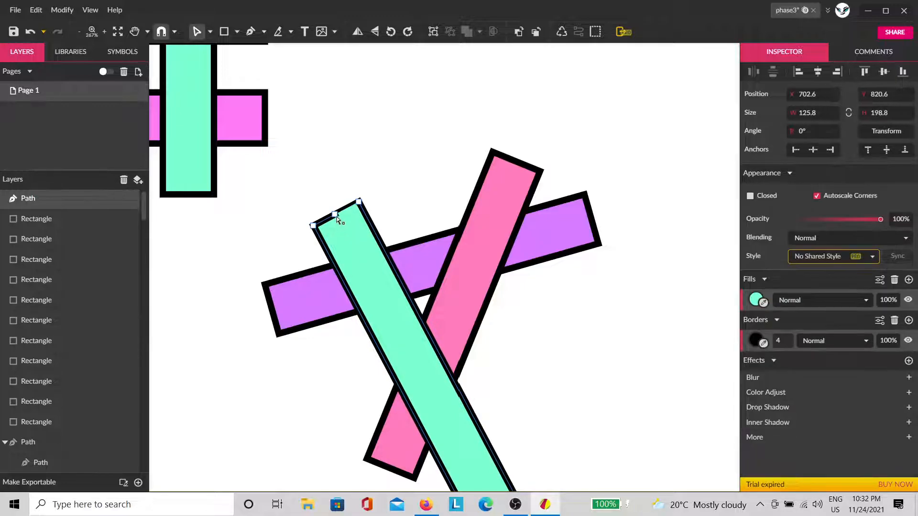
left_click(335, 216)
left_click(341, 228)
scroll(455, 338, "down", 2)
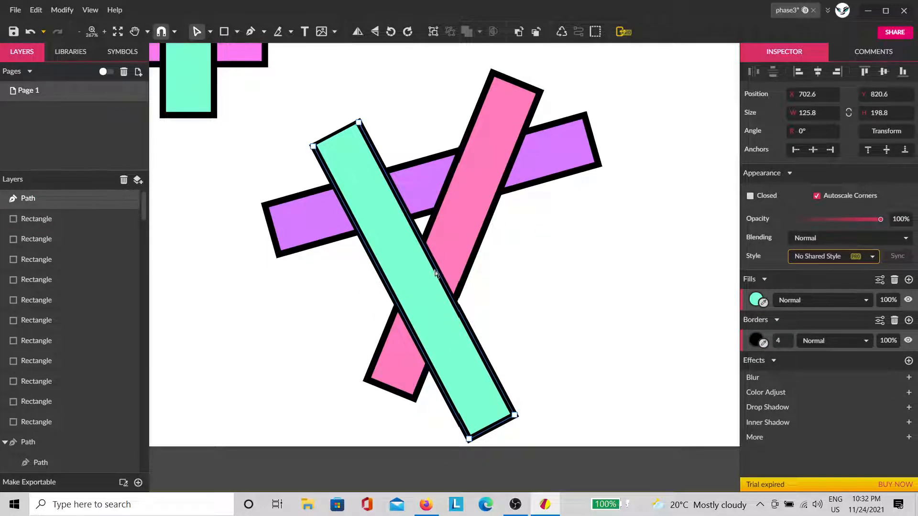
Add a point on each long edge of the green path just below the purple bar and delete its two upper corner points.
left_click(415, 229)
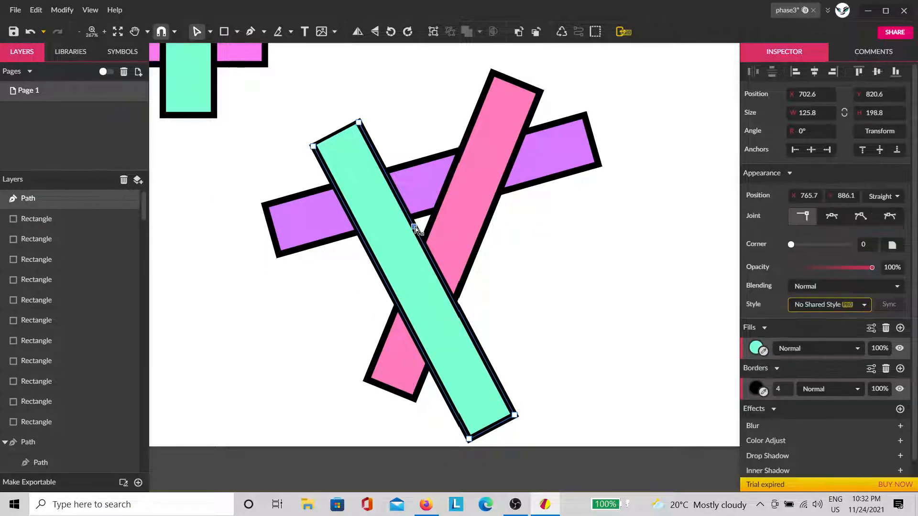
left_click(373, 260)
left_click_drag(371, 100, 260, 178)
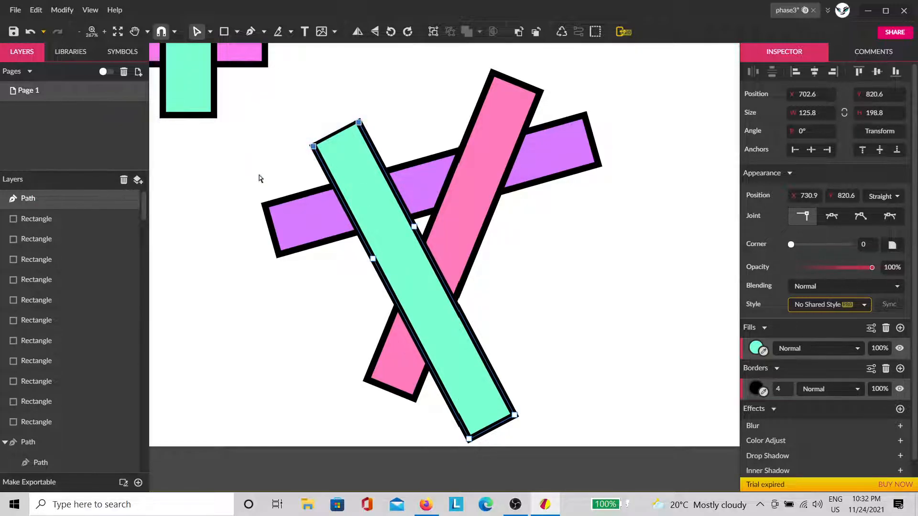
key("Delete")
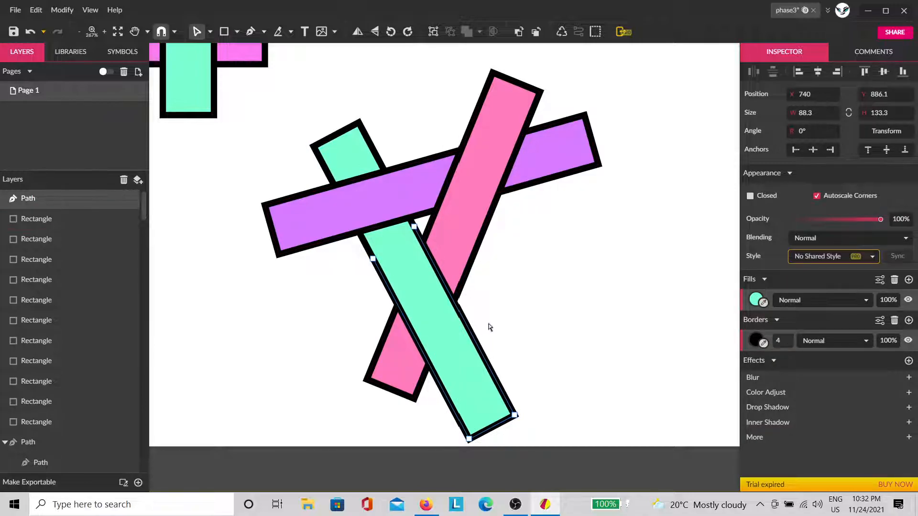
key("v")
left_click_drag(458, 358, 617, 320)
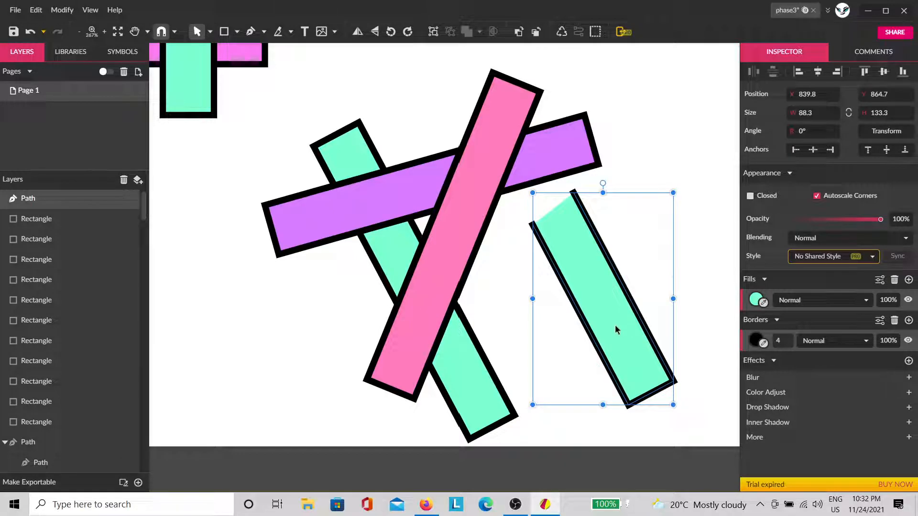
key("ctrl+z")
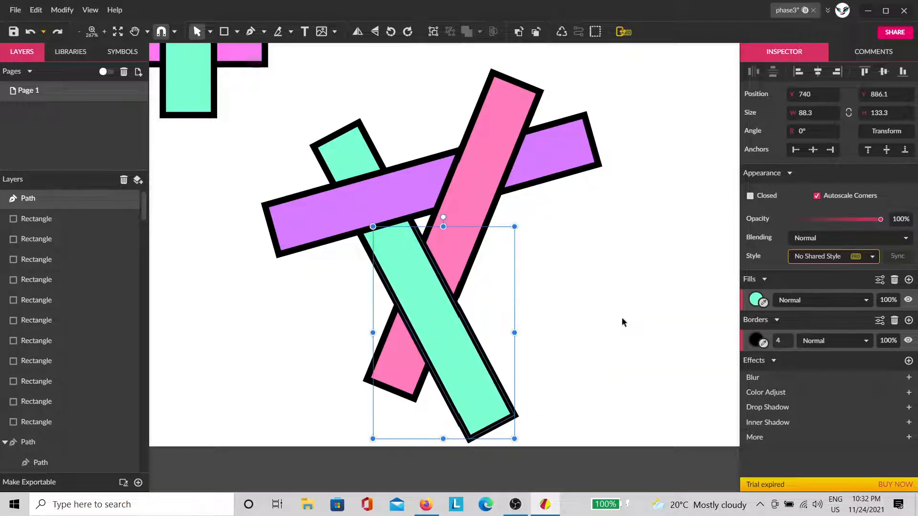
left_click(606, 331)
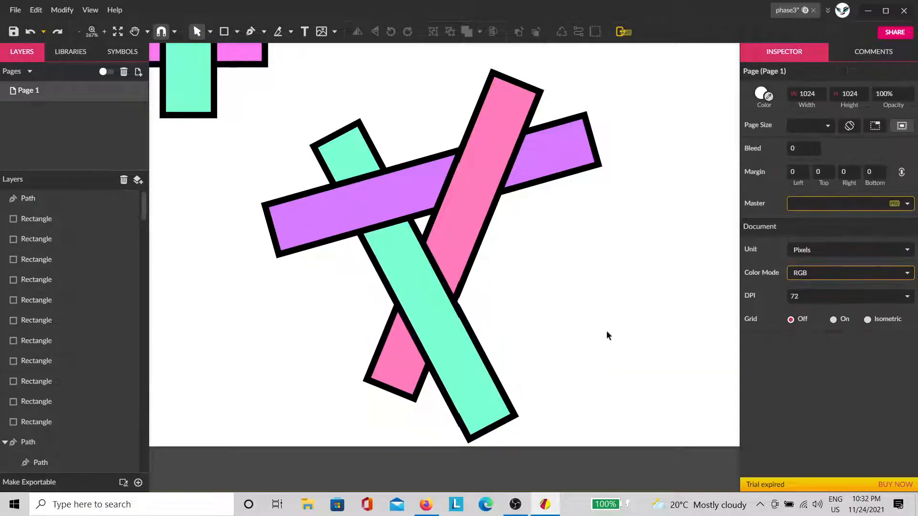
left_click(473, 374)
left_click(845, 219)
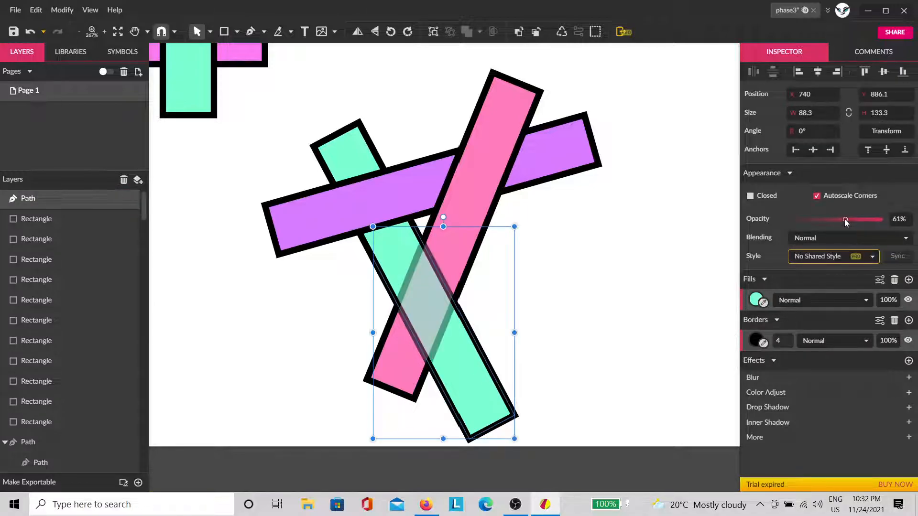
left_click_drag(820, 221, 880, 219)
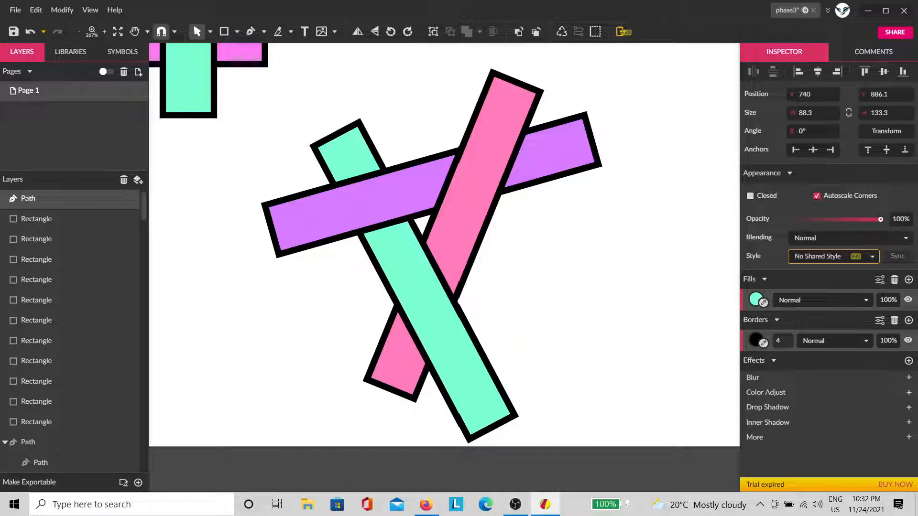
Try moving the front green path away from the crossed bars, and undo the move.
left_click_drag(454, 367, 488, 367)
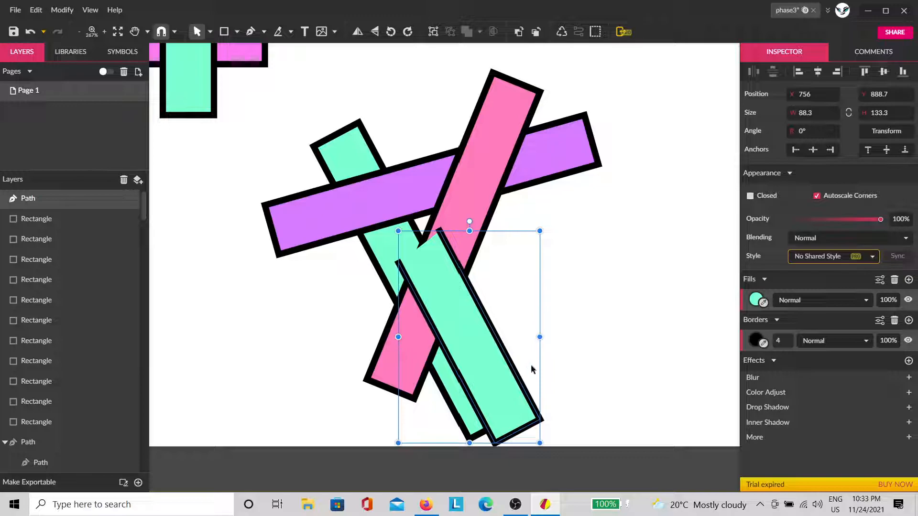
key("ctrl+z")
key("ctrl+z")
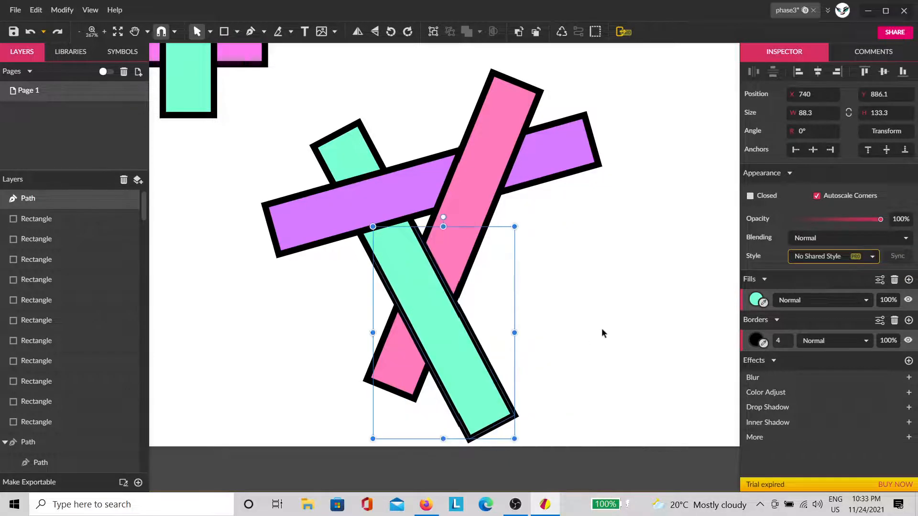
left_click(612, 322)
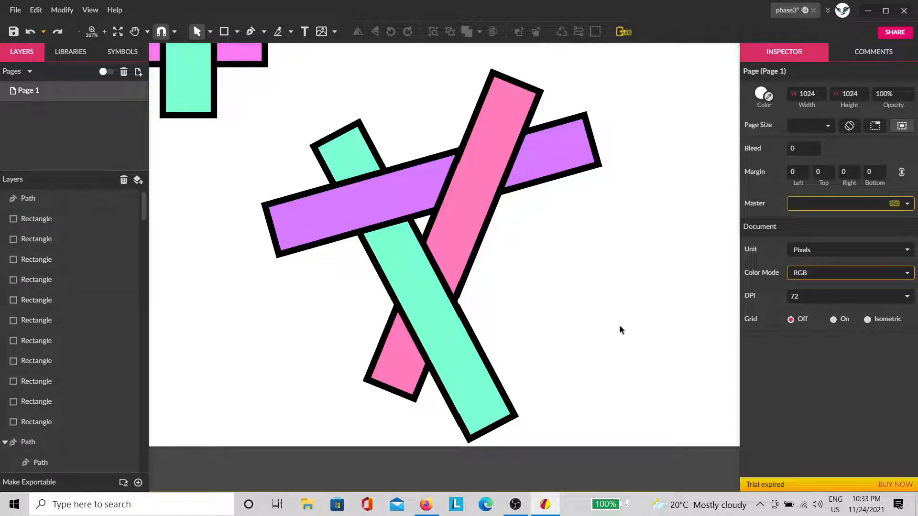
Draw a 128 by 128 px square in the empty area below the impossible triangle, near the page's edge.
scroll(564, 281, "up", 5)
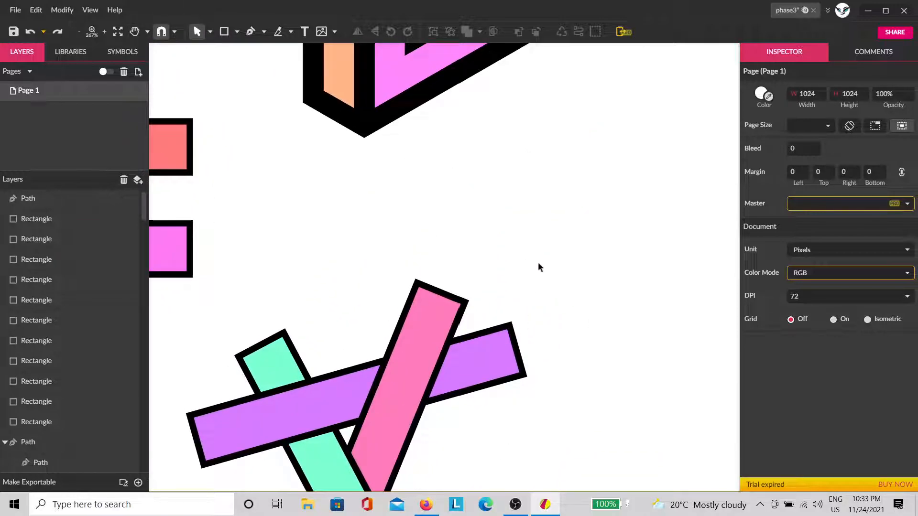
scroll(547, 265, "down", 2)
scroll(548, 267, "down", 1)
key("space")
left_click_drag(593, 303, 554, 399)
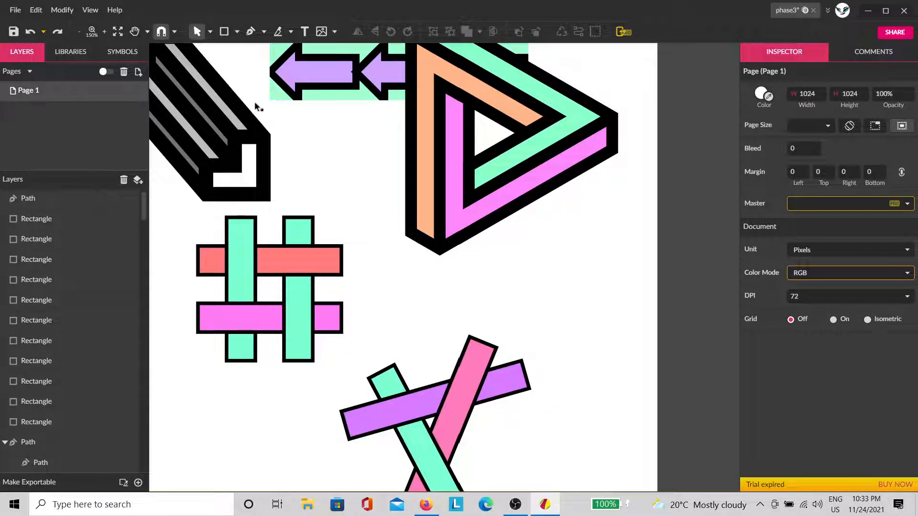
left_click(225, 31)
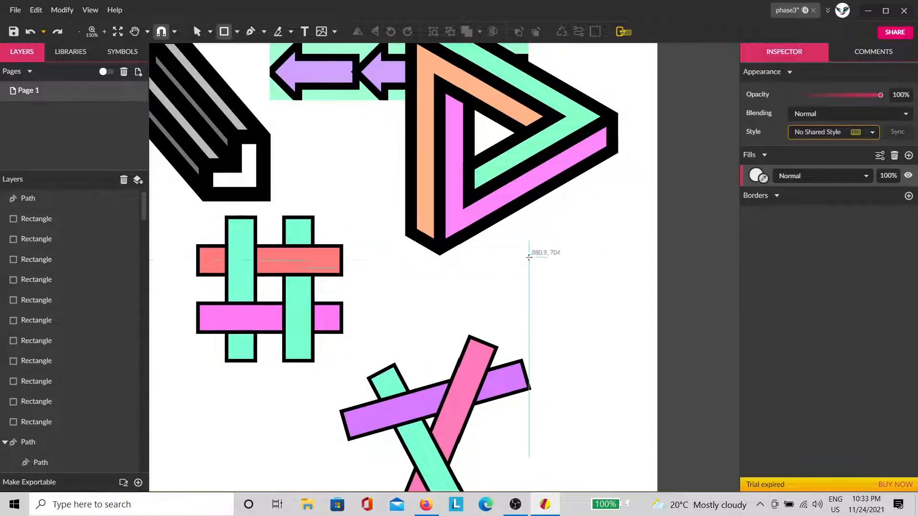
left_click_drag(524, 240, 639, 354)
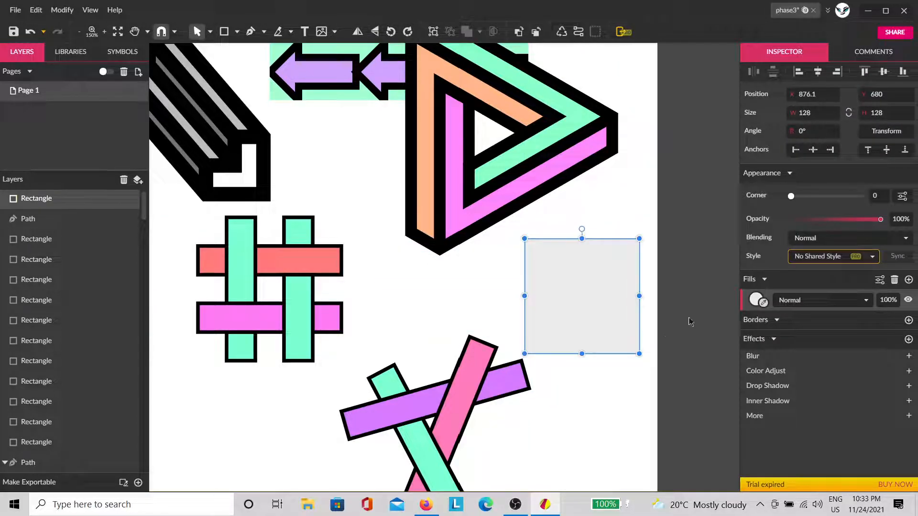
Change the square's fill to a linear gradient with pure red (#FF0000) as its starting colour.
left_click(757, 300)
left_click(793, 92)
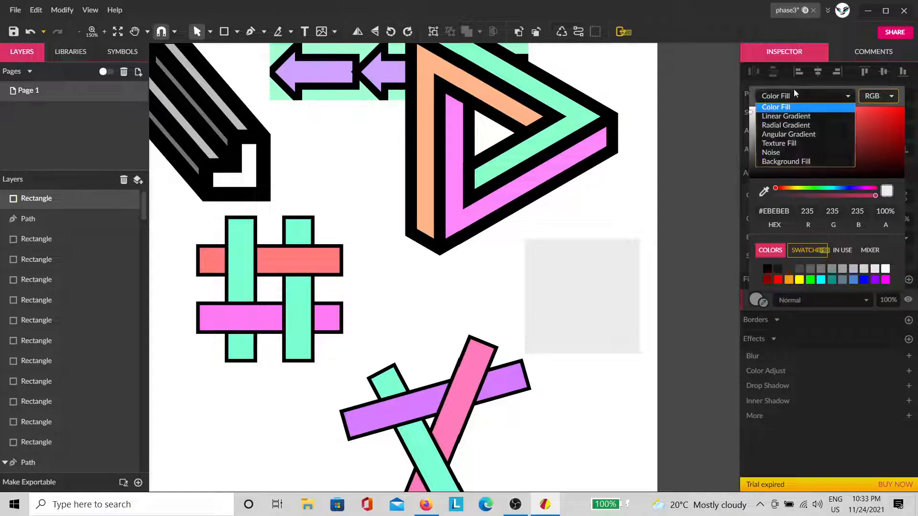
left_click(799, 113)
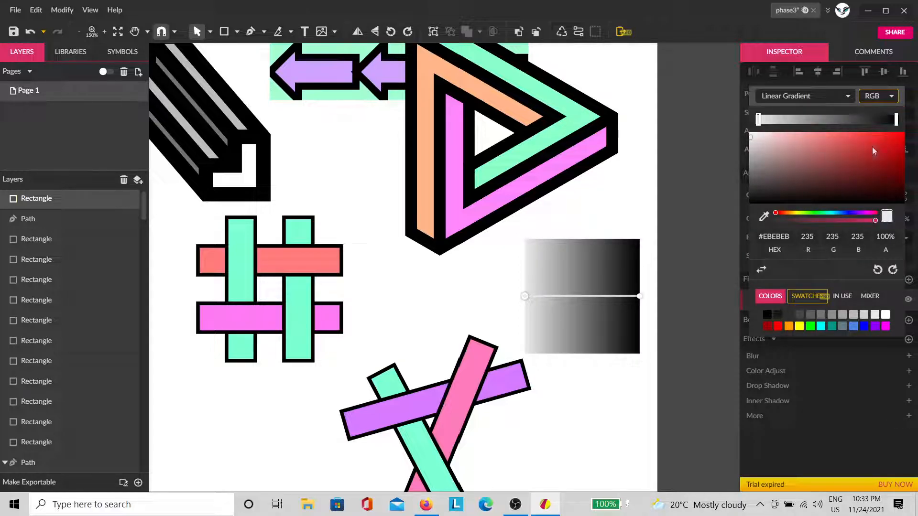
left_click(778, 326)
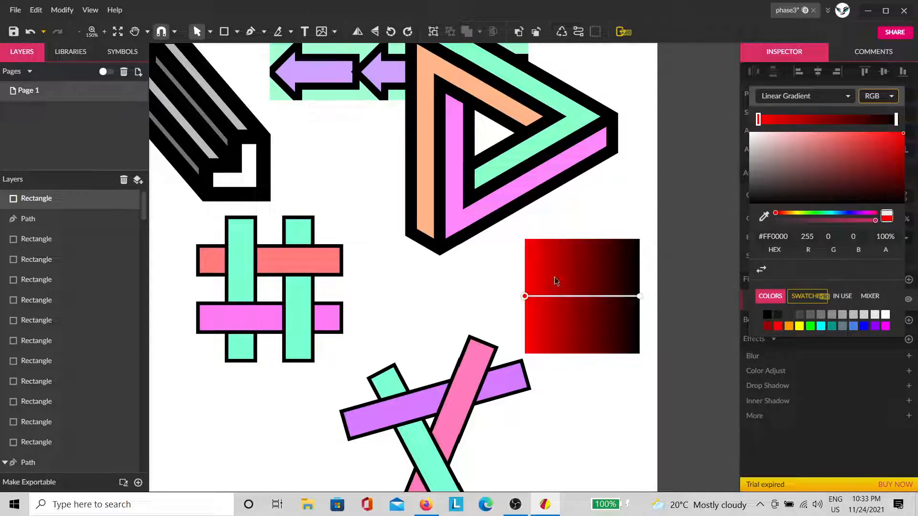
left_click(642, 274)
Duplicate the gradient square in place, rotate the copy to 90°, and set its gradient's starting colour to cyan (#00FFFF).
left_click(599, 295)
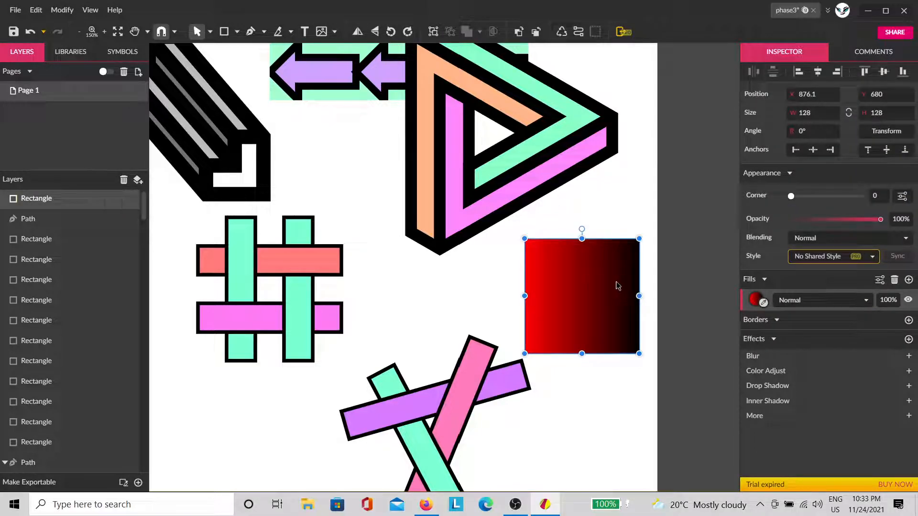
key("ctrl+d")
left_click_drag(583, 229, 488, 300)
left_click(755, 299)
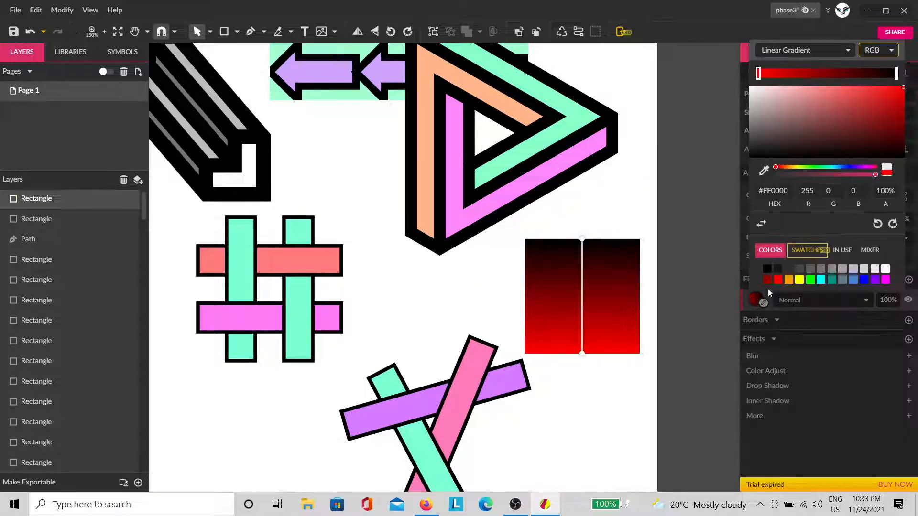
left_click(821, 280)
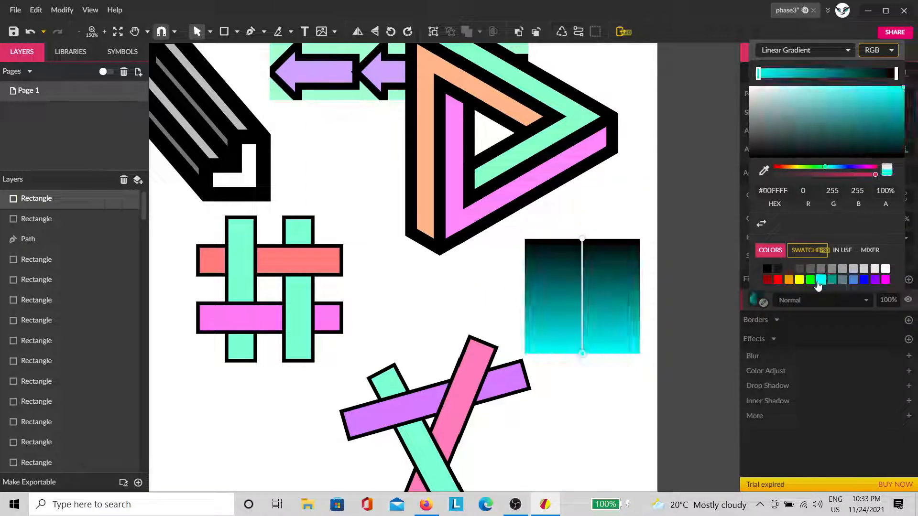
left_click(723, 326)
Set the cyan gradient square's fill blending mode to Add.
left_click(589, 320)
left_click(813, 300)
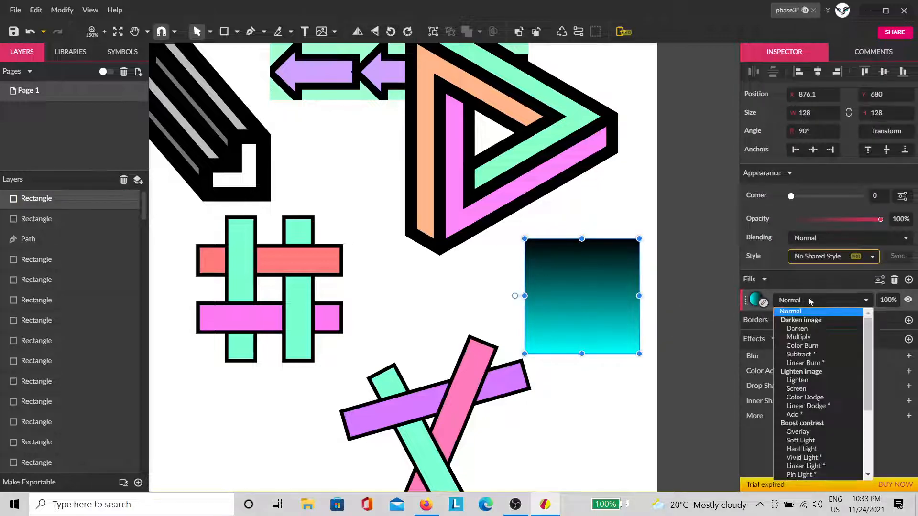
left_click(813, 415)
left_click(640, 273)
scroll(621, 289, "up", 2)
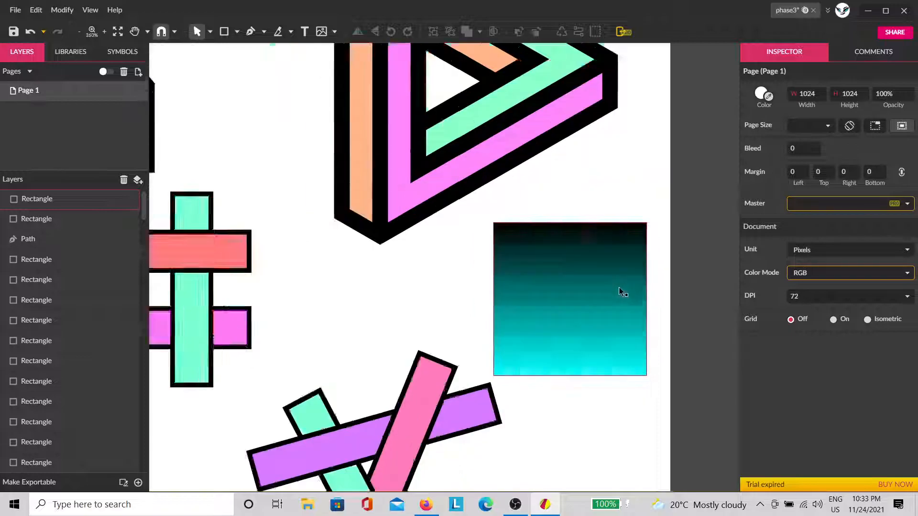
Examine the colour mixing in the blended gradient square, compare it with the overlapping RGB circles, and review the whole page.
scroll(622, 292, "up", 2)
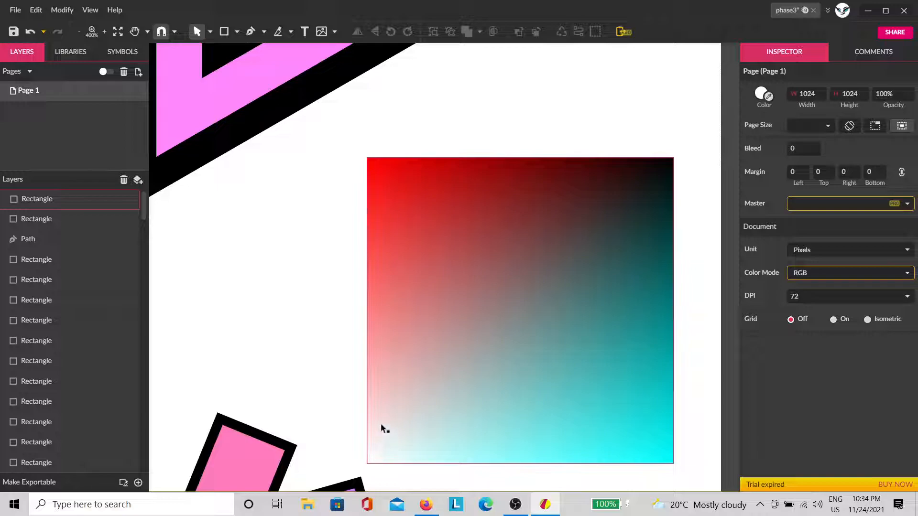
scroll(419, 301, "down", 5)
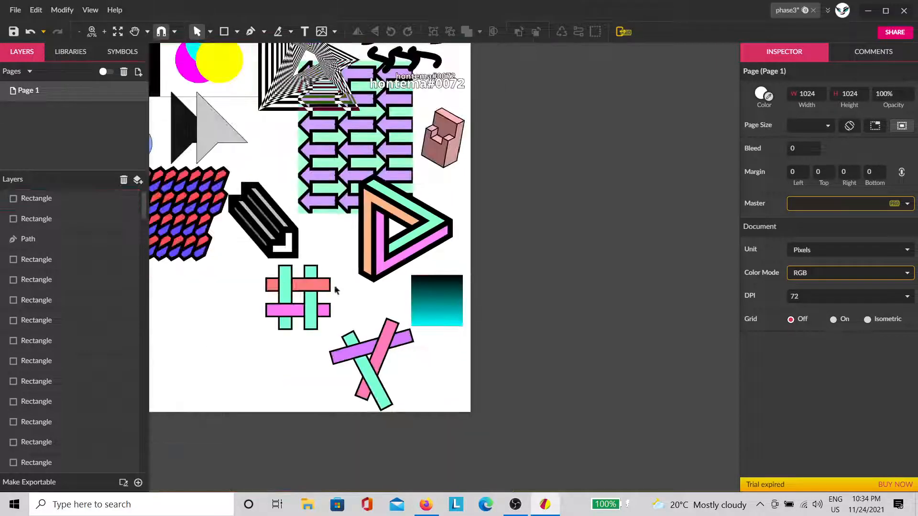
scroll(336, 286, "up", 5)
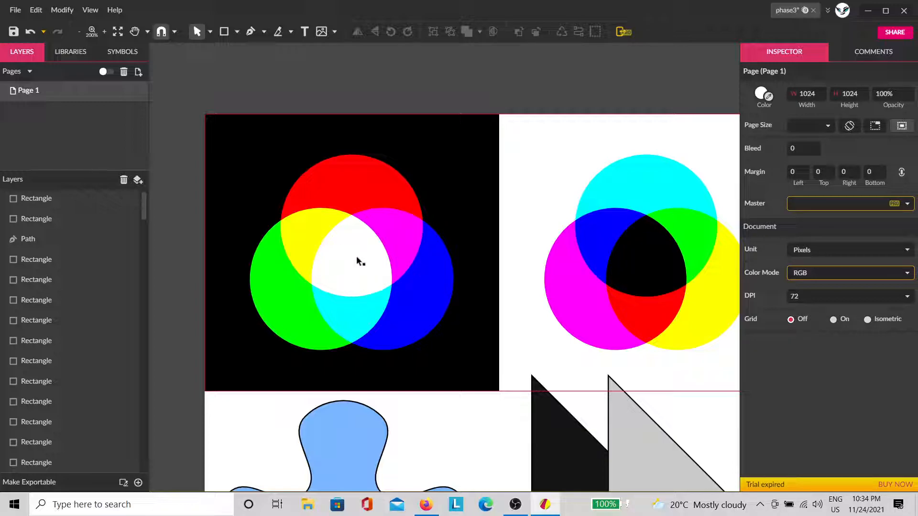
key("space")
left_click_drag(517, 389, 268, 289)
left_click_drag(521, 417, 457, 364)
left_click_drag(498, 395, 387, 287)
left_click_drag(580, 483, 453, 231)
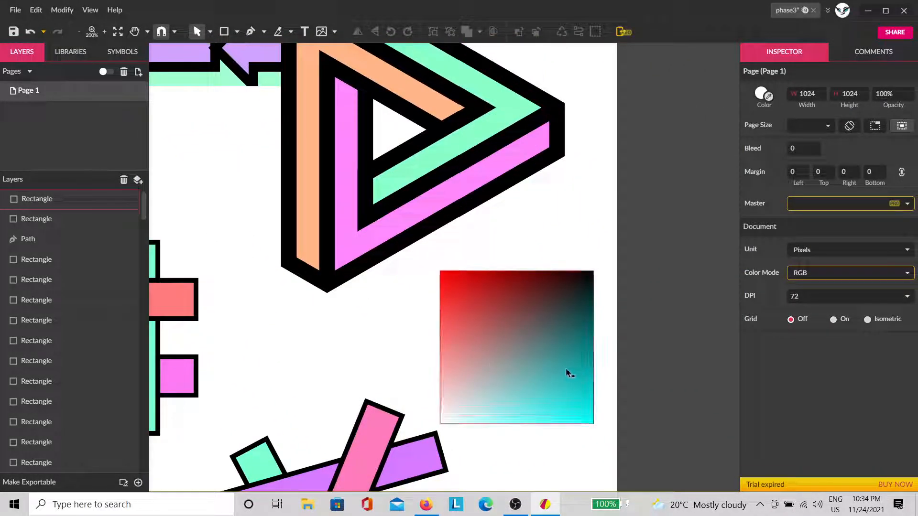
scroll(579, 369, "up", 1)
scroll(578, 369, "up", 1)
key("space")
left_click_drag(555, 401, 523, 237)
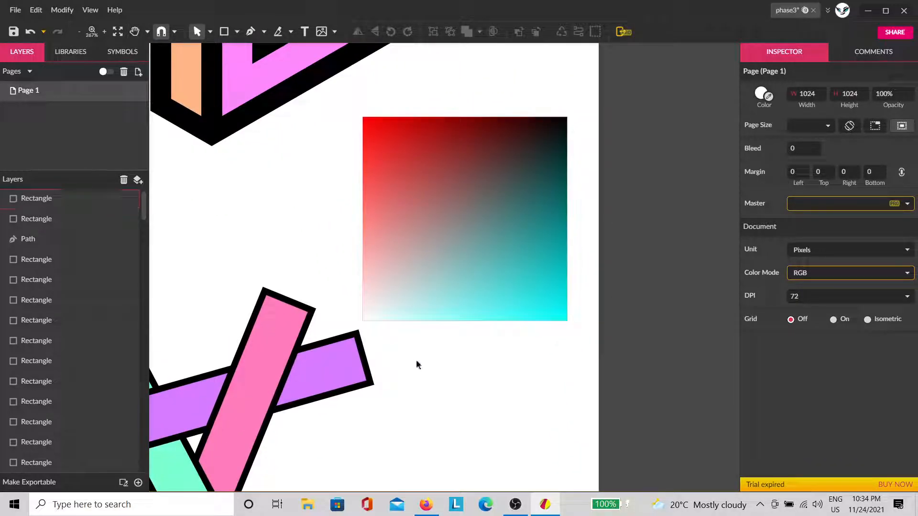
scroll(438, 370, "down", 2)
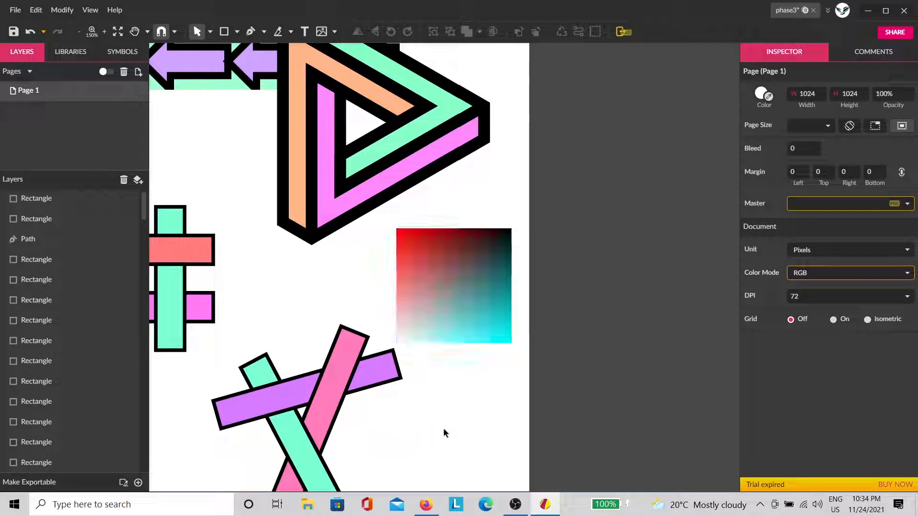
key("space")
left_click_drag(371, 391, 598, 368)
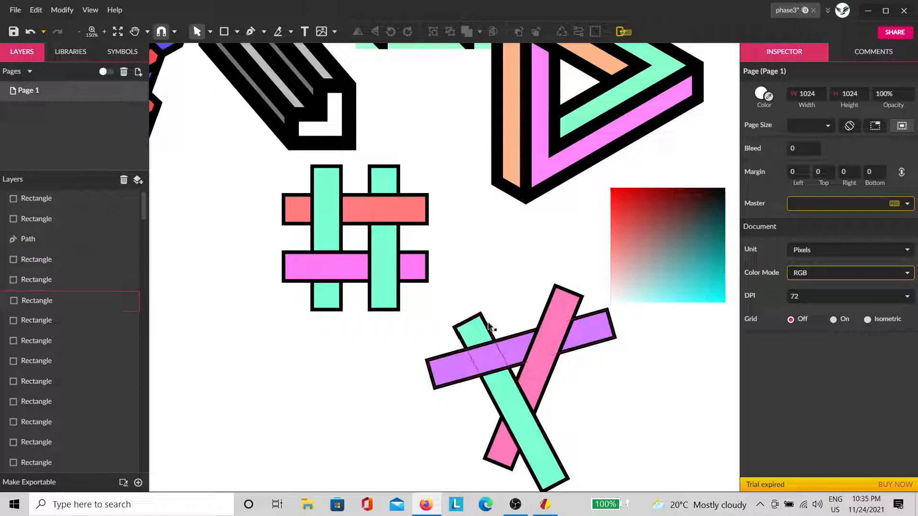
scroll(488, 329, "down", 3)
key("space")
left_click_drag(396, 296, 400, 367)
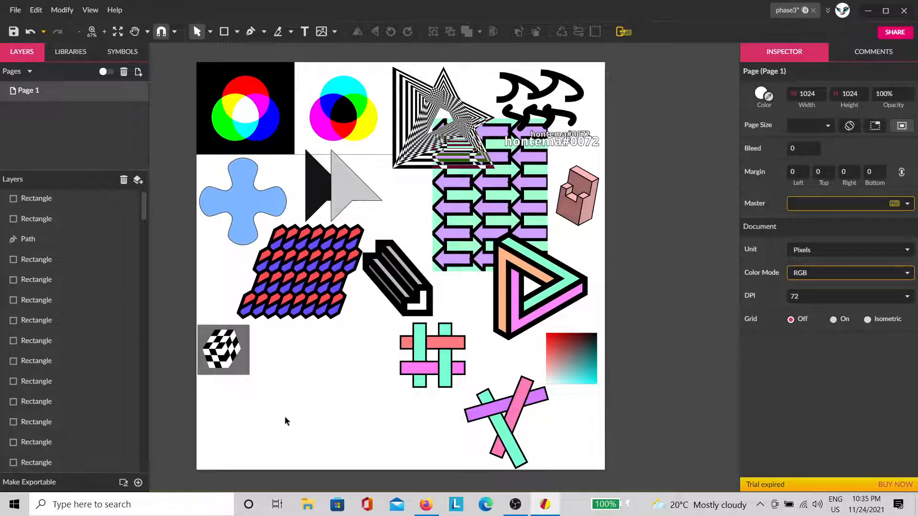
Set the border width of the blue rounded cross shape to 9.
scroll(286, 416, "up", 1)
key("space")
left_click_drag(324, 429, 356, 350)
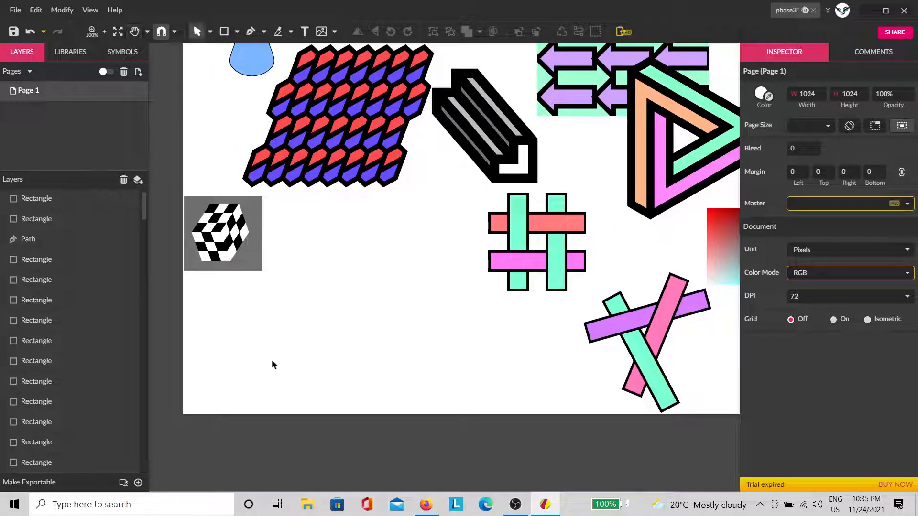
scroll(309, 345, "up", 1)
key("space")
left_click_drag(346, 310, 413, 432)
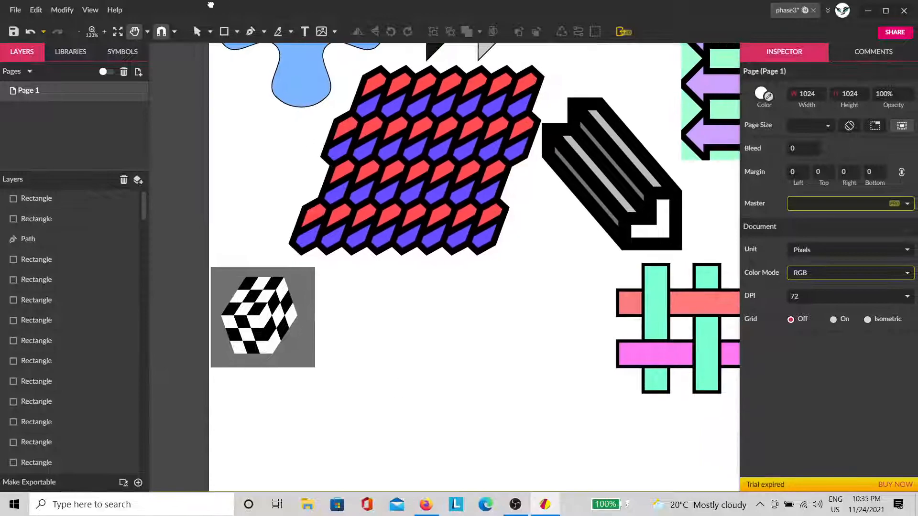
left_click(291, 81)
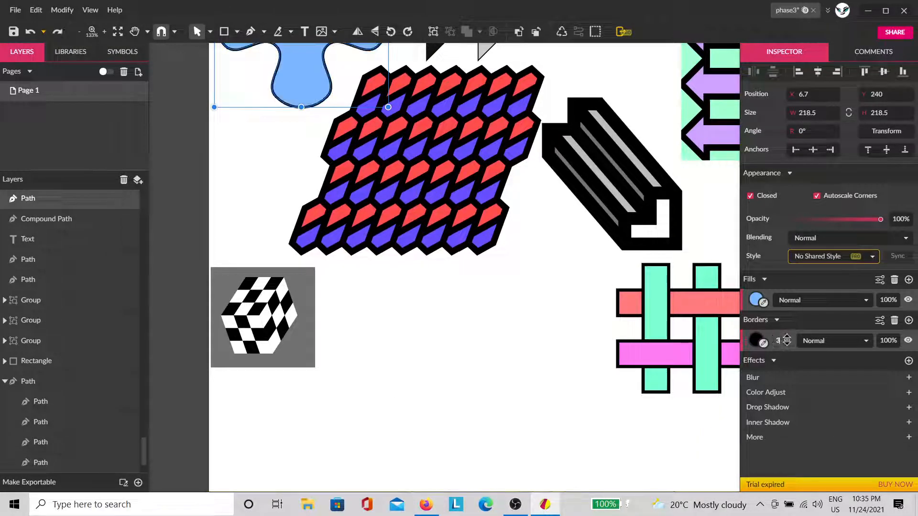
left_click(545, 369)
key("space")
left_click_drag(546, 383, 561, 438)
left_click(318, 148)
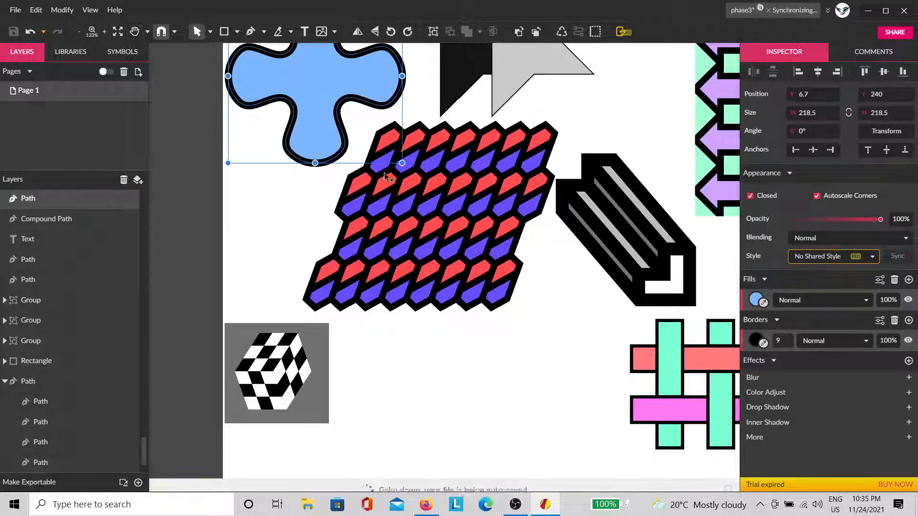
left_click(575, 391)
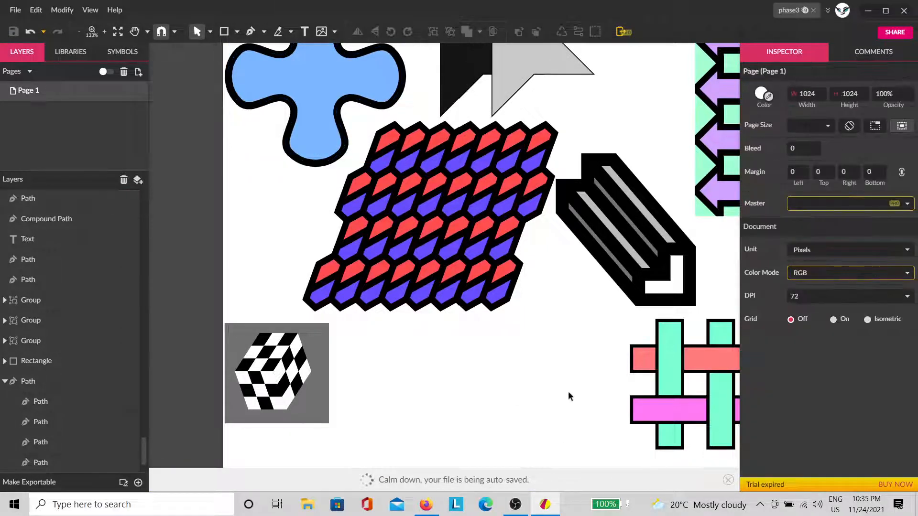
key("space")
left_click_drag(569, 393, 573, 258)
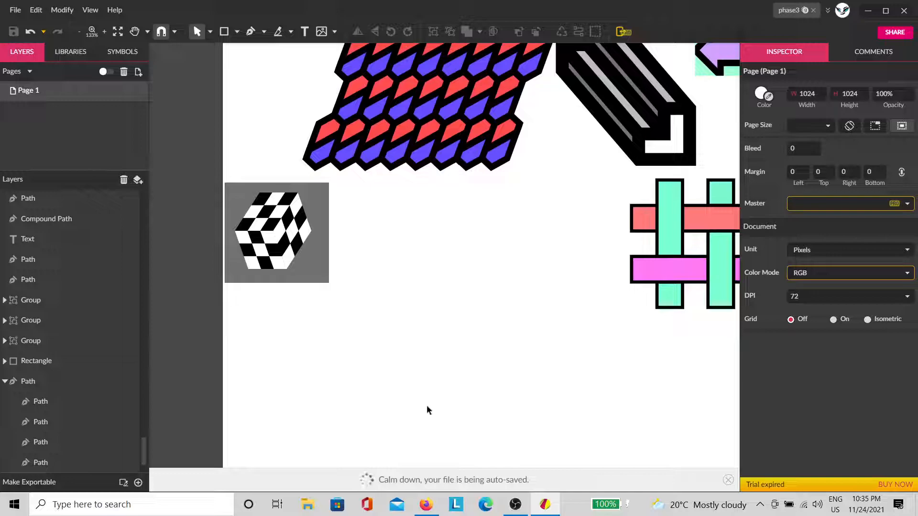
key("space")
mouse_move(549, 229)
left_mouse_down()
mouse_move(349, 367)
mouse_move(344, 384)
left_mouse_up()
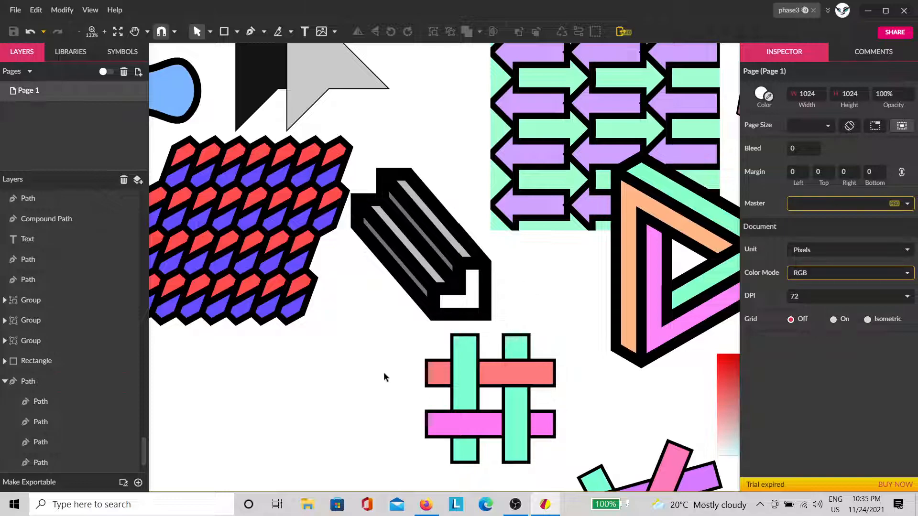
key("space")
left_click_drag(373, 375, 502, 232)
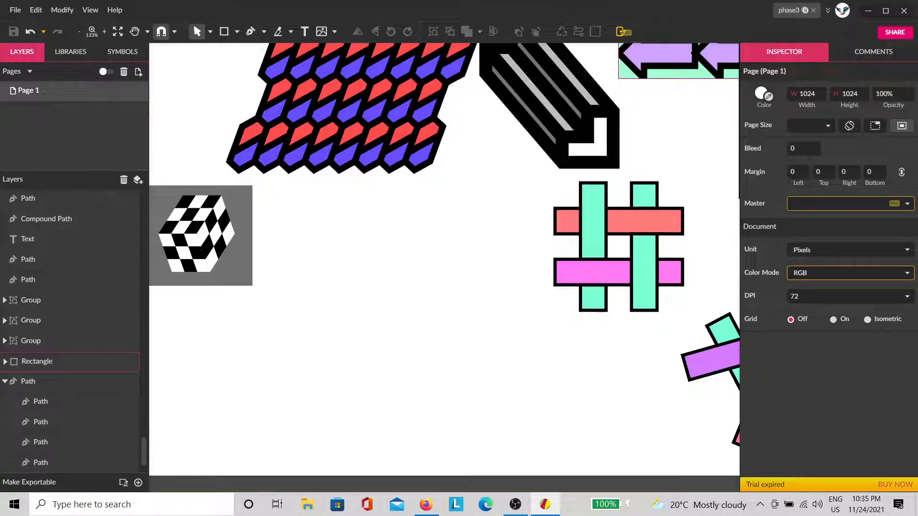
Switch to the reference document in the Firefox browser and examine the sunset image with its offset colour layers.
left_click_drag(917, 268, 342, 0)
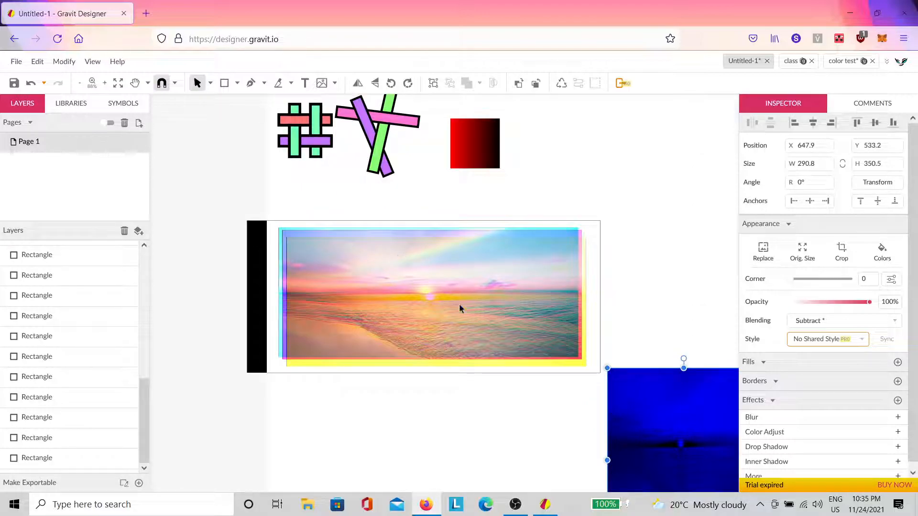
left_click_drag(417, 203, 386, 304)
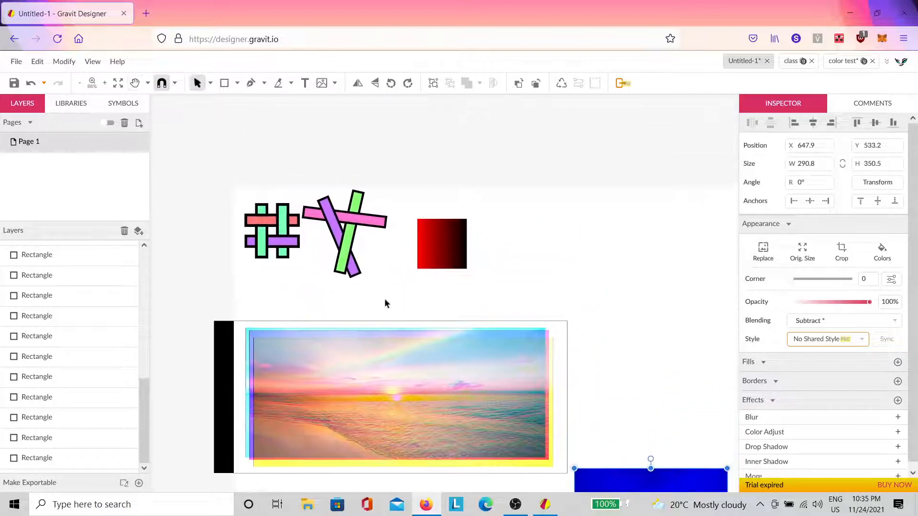
left_click_drag(610, 316, 539, 221)
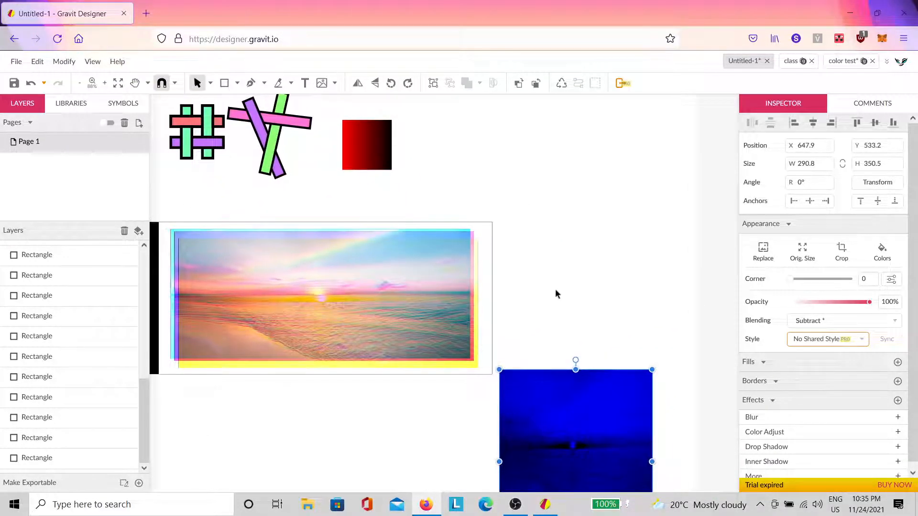
left_click_drag(539, 279, 554, 294)
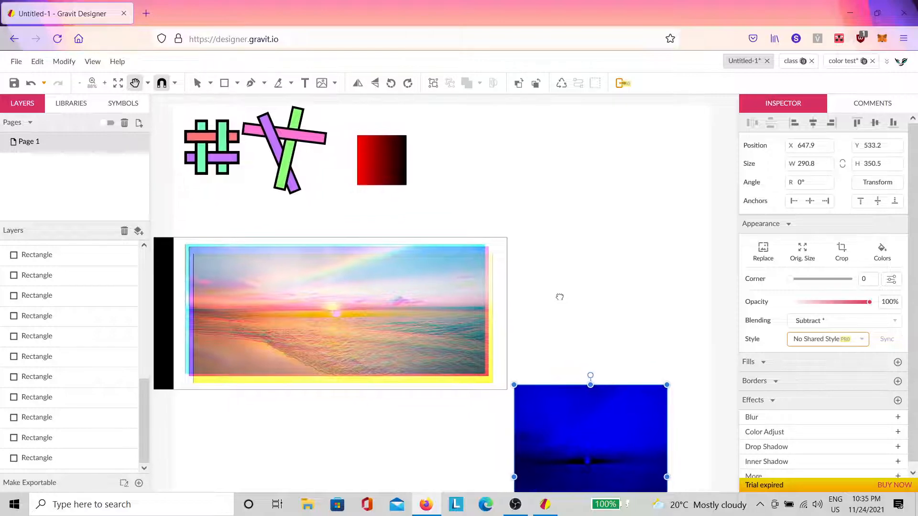
Search Google Images for "sunset" in a new browser tab and open the Country Living beach sunset preview.
left_click(568, 276)
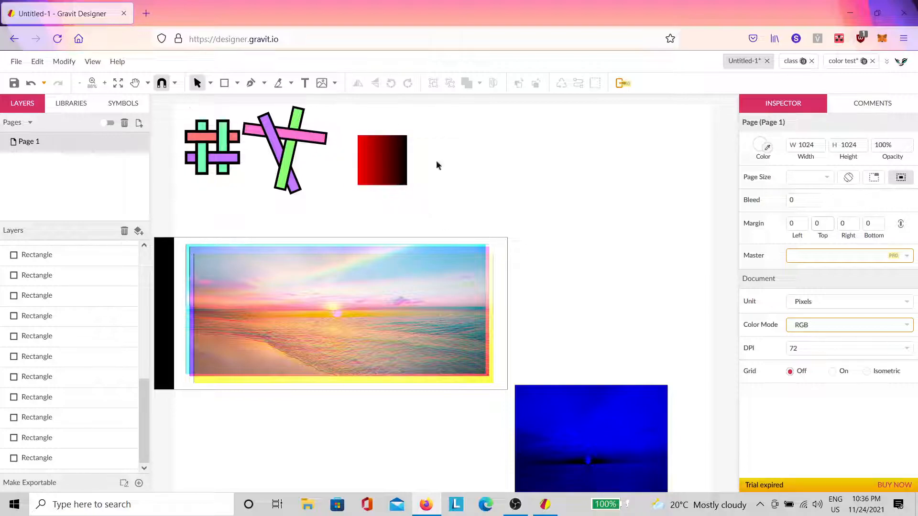
left_click(152, 12)
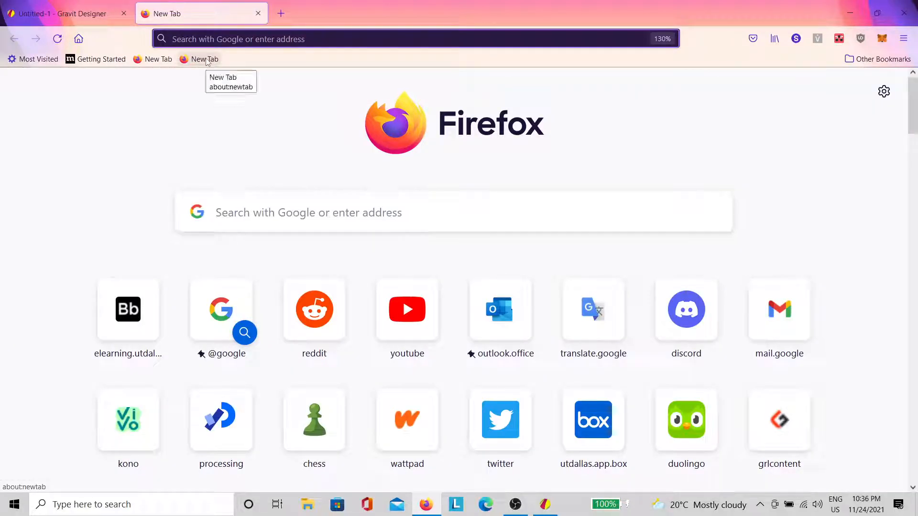
type("sunset")
key("Return")
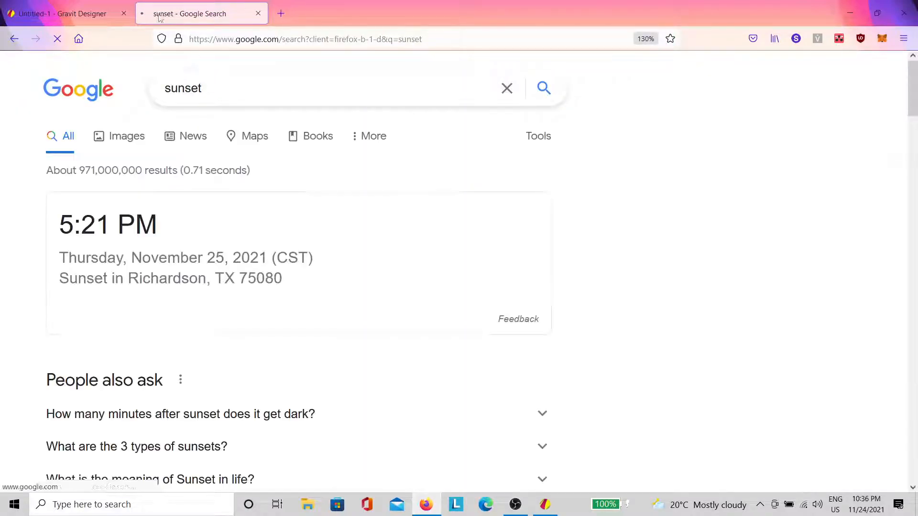
left_click(126, 136)
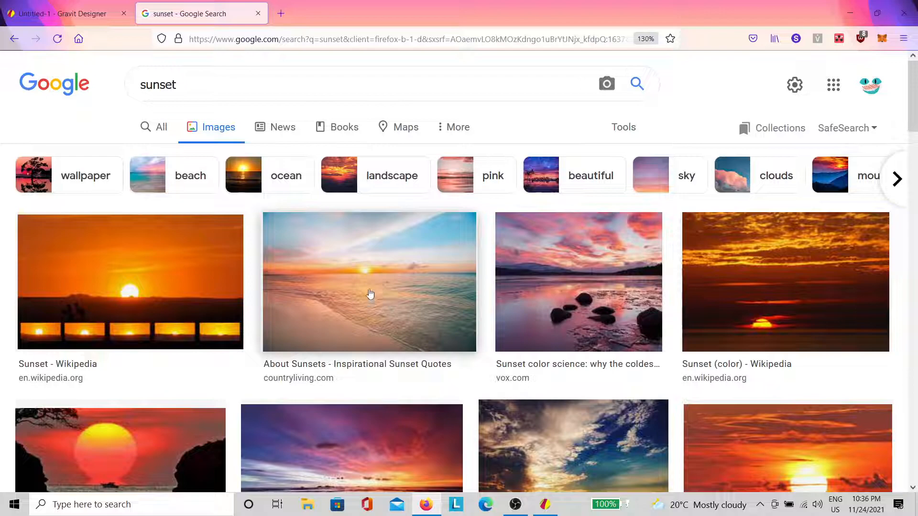
left_click(370, 294)
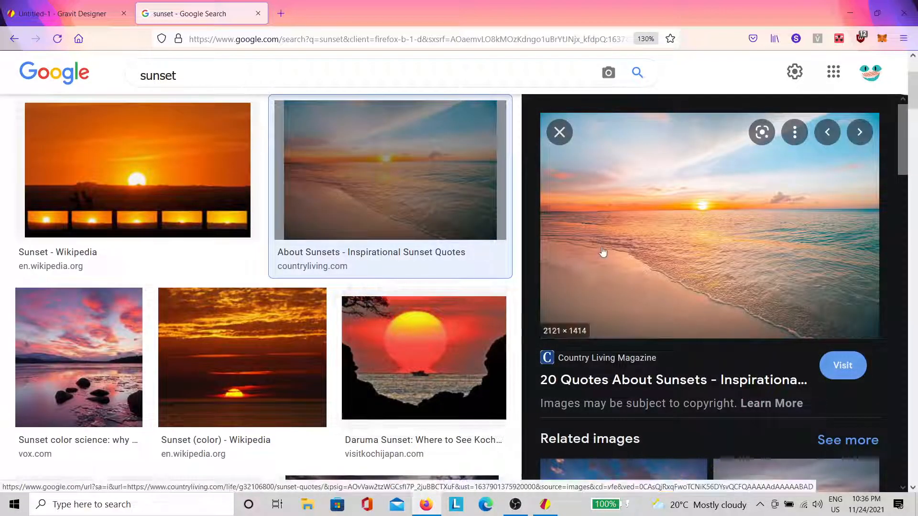
Copy the beach sunset image, close the search tab, and paste it into the phase3 document in the Gravit Designer desktop app.
right_click(629, 224)
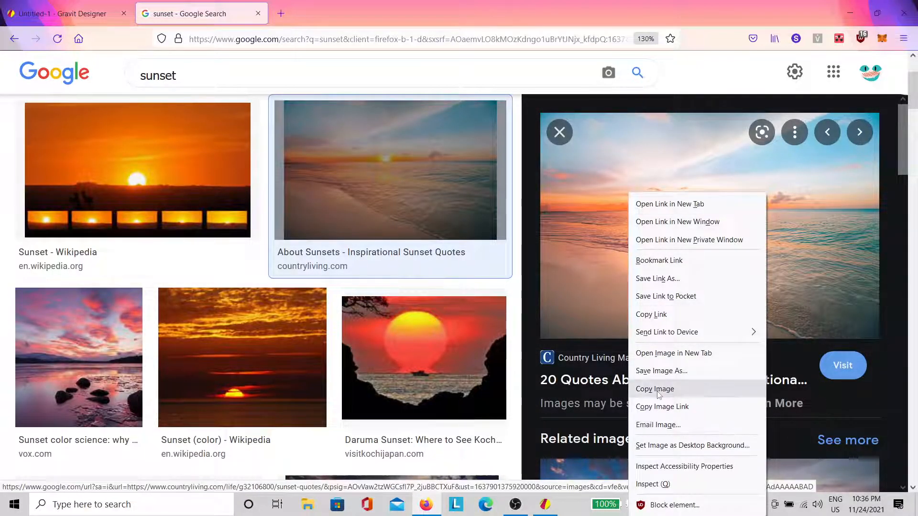
left_click(631, 388)
left_click(258, 14)
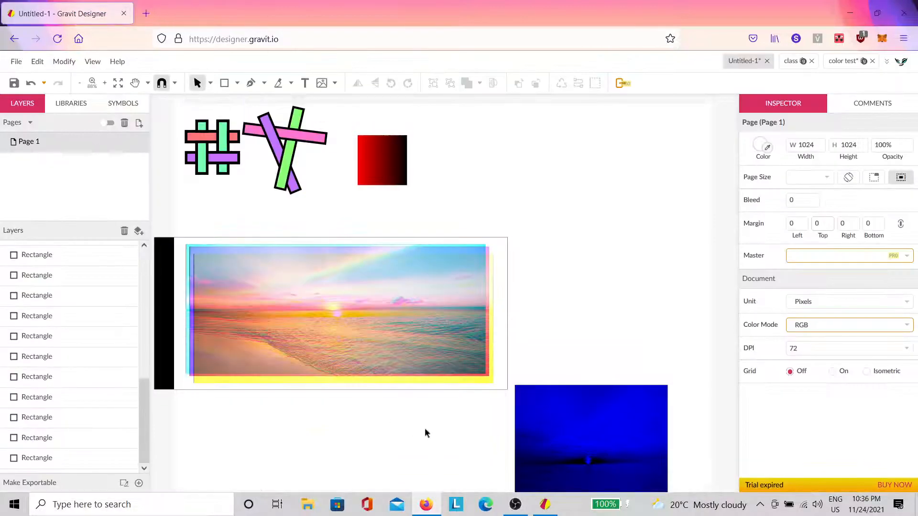
left_click(546, 505)
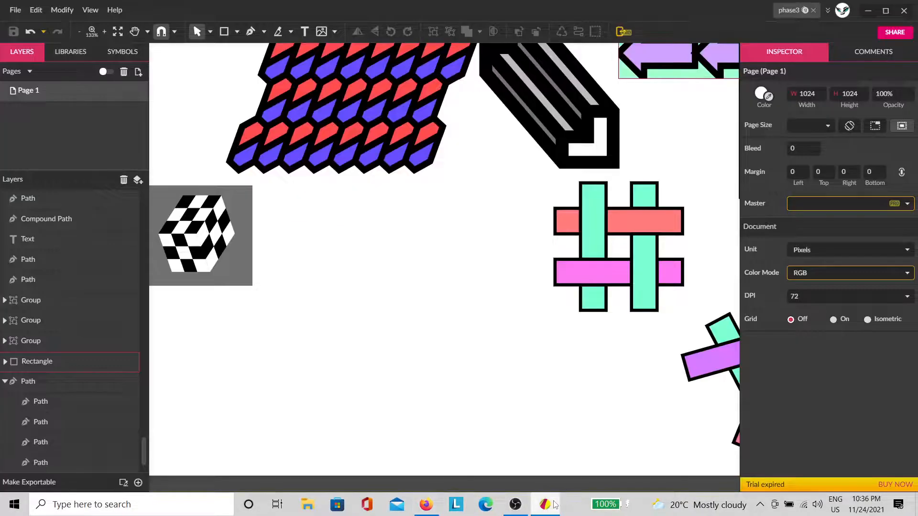
left_click(430, 505)
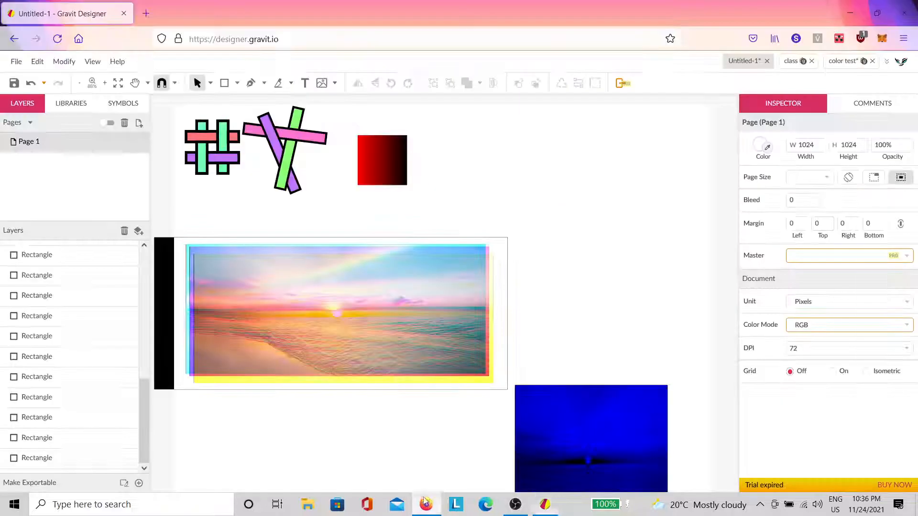
left_click(430, 505)
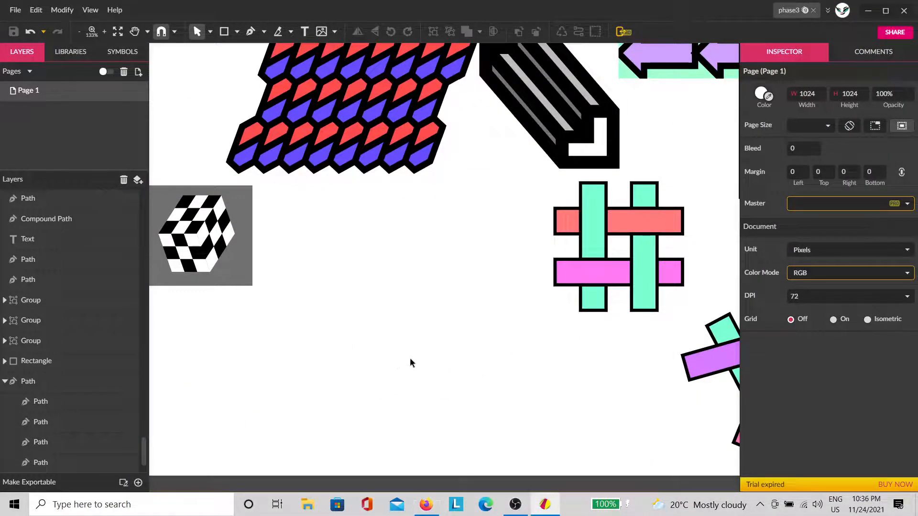
key("ctrl+v")
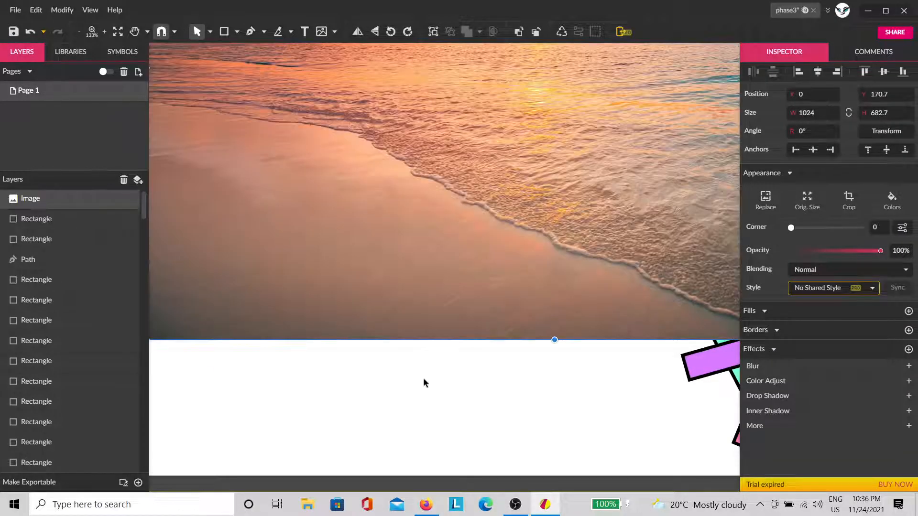
Scale the sunset image down to about 373 × 248 px and place it beside the checkered cube, near the page's lower edge.
scroll(431, 381, "down", 3)
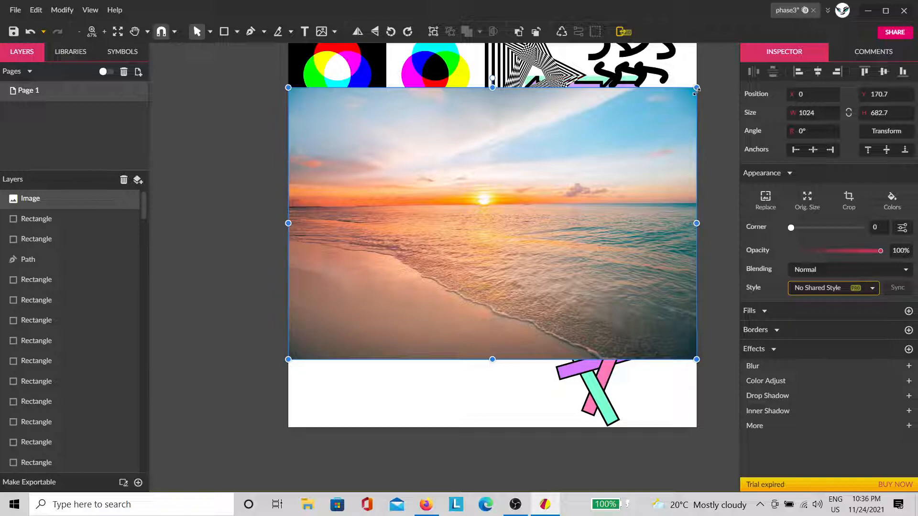
left_click_drag(696, 88, 482, 264)
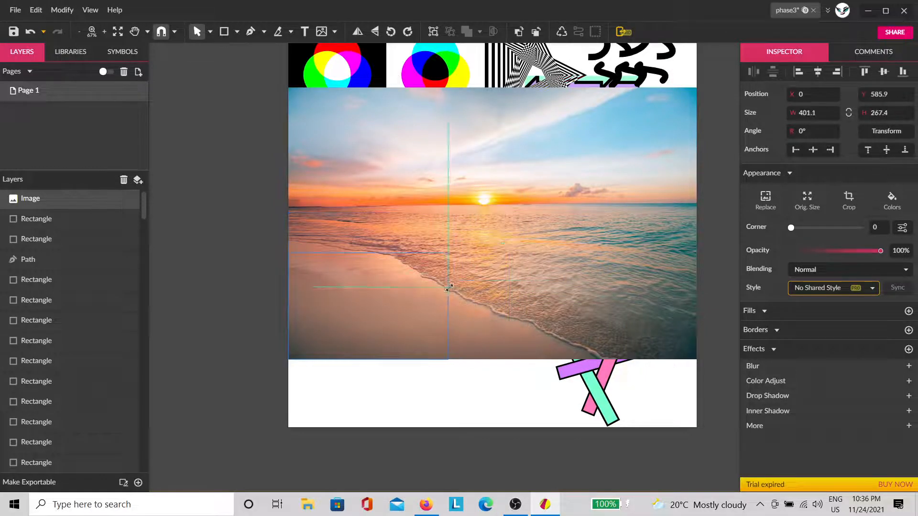
left_click_drag(435, 291, 436, 278)
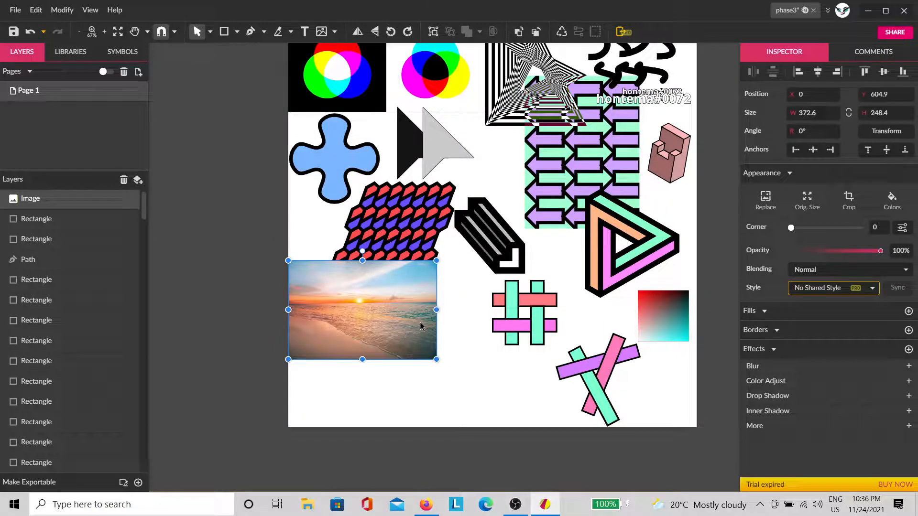
left_click_drag(397, 334, 453, 375)
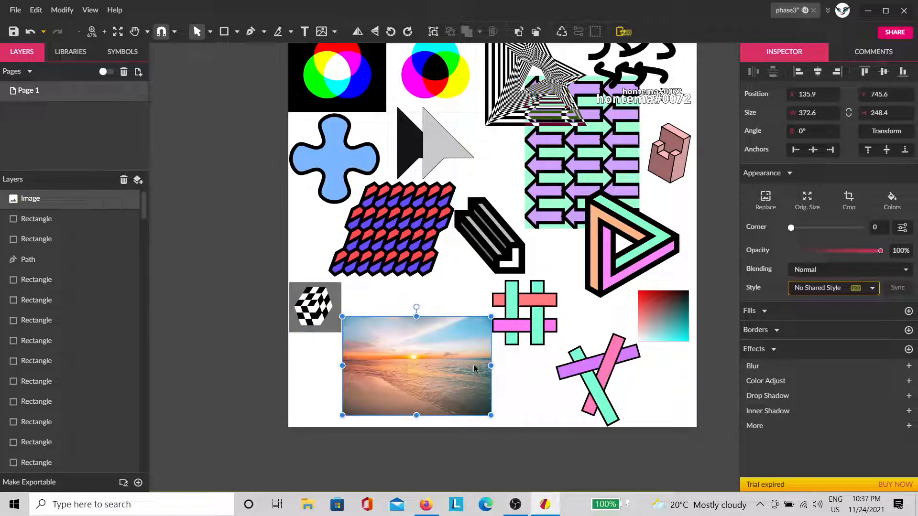
Move the three crossed bars together into the page's lower-right corner, at about X 815.9, Y 793.9.
scroll(404, 346, "up", 4)
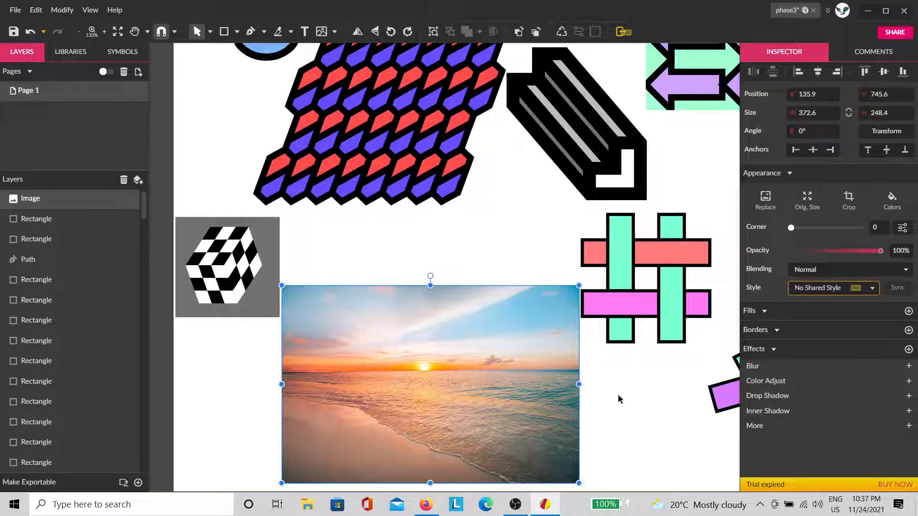
left_click_drag(618, 395, 366, 374)
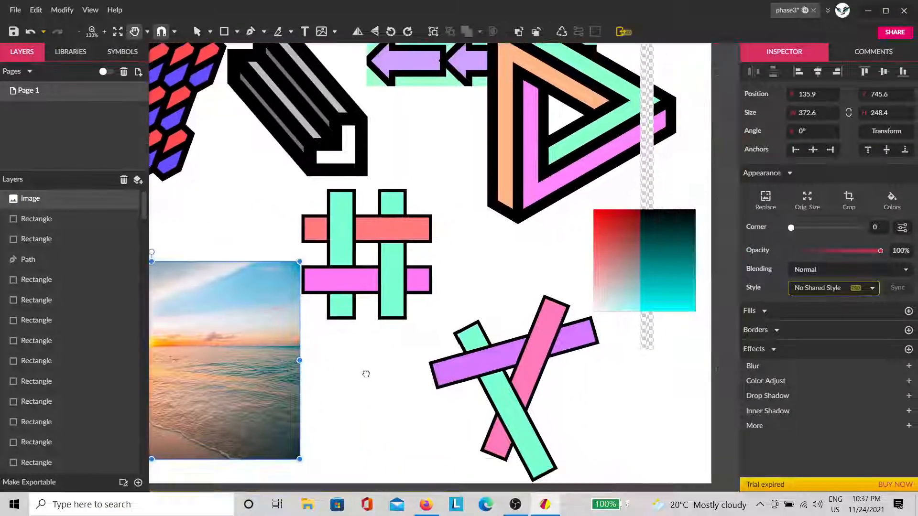
left_click_drag(569, 446, 444, 345)
left_click_drag(540, 352, 653, 357)
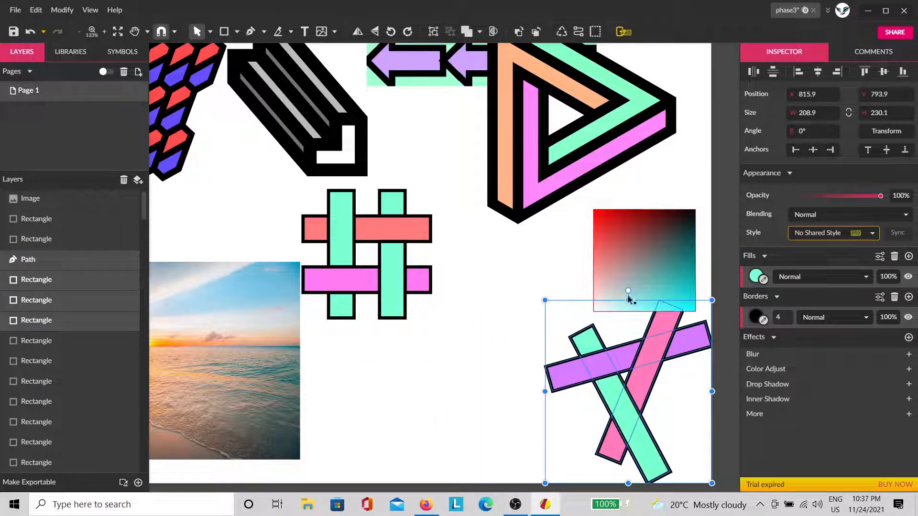
Move both overlapping gradient squares together upward, between the impossible triangle and the crossed bars.
left_click(635, 245)
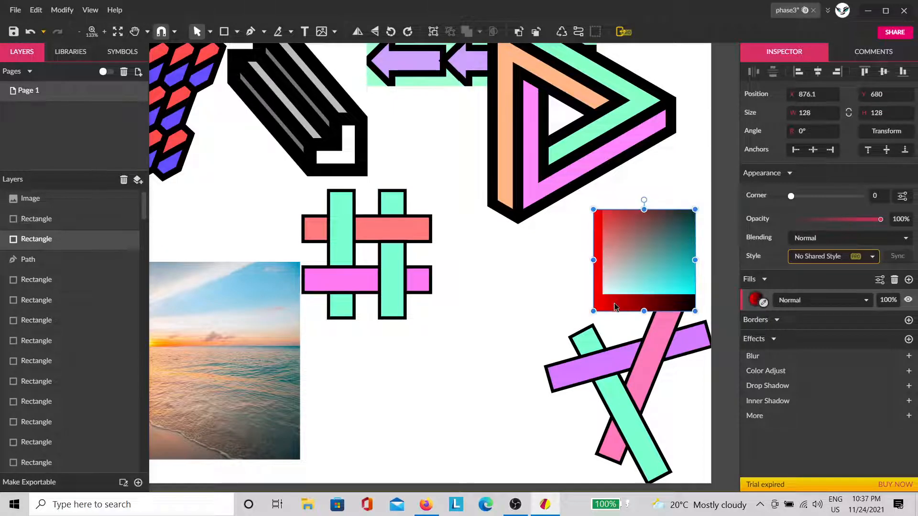
left_click_drag(631, 274, 664, 249)
left_click(641, 283)
left_click(695, 290)
left_click_drag(695, 291, 655, 245)
left_click(567, 309)
left_click(662, 213)
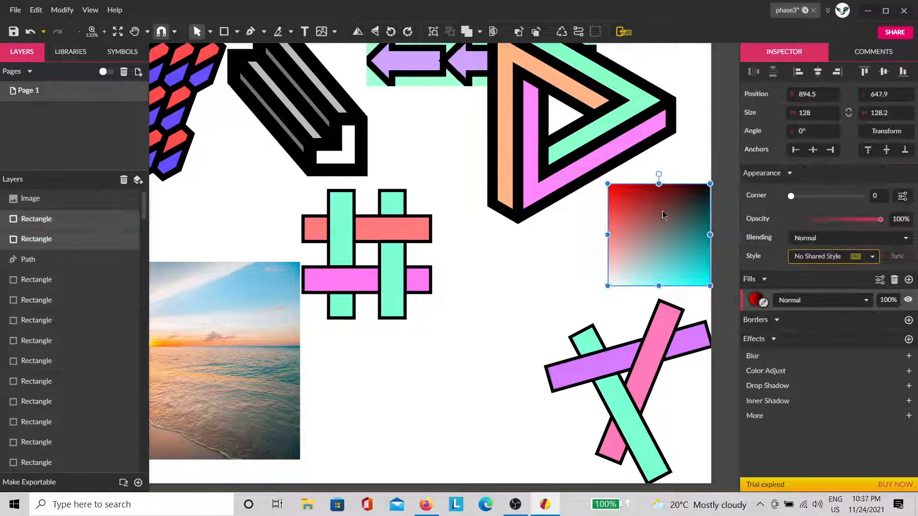
left_click_drag(662, 213, 651, 233)
Move the four-bar woven square rightward, closer to the three crossed bars.
mouse_move(430, 355)
left_mouse_down()
mouse_move(425, 323)
mouse_move(322, 199)
left_mouse_up()
mouse_move(368, 226)
left_mouse_down()
mouse_move(485, 271)
mouse_move(518, 252)
left_mouse_up()
left_click(371, 251)
Move the checkered cube with its gray background up beside the hexagon pattern, to about X -4.8, Y 454.1.
key("space")
left_click_drag(372, 254, 651, 189)
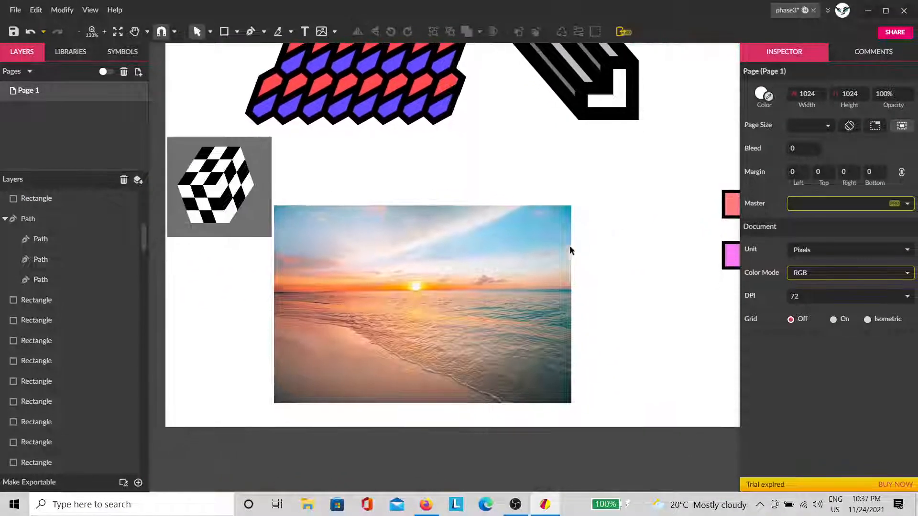
left_click(507, 282)
key("space")
left_click_drag(346, 279, 411, 409)
left_click_drag(301, 411, 246, 263)
left_click_drag(329, 403, 230, 274)
left_click_drag(310, 313, 304, 149)
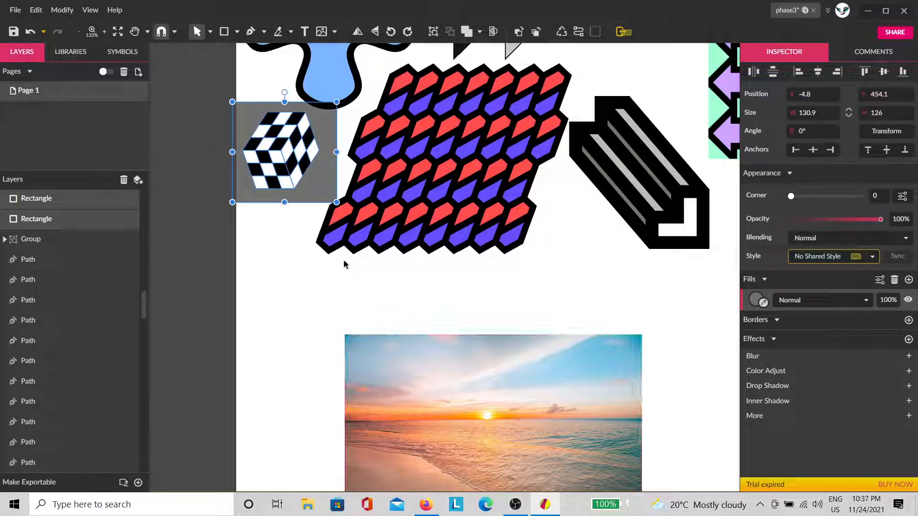
scroll(278, 292, "up", 3)
left_click(277, 383)
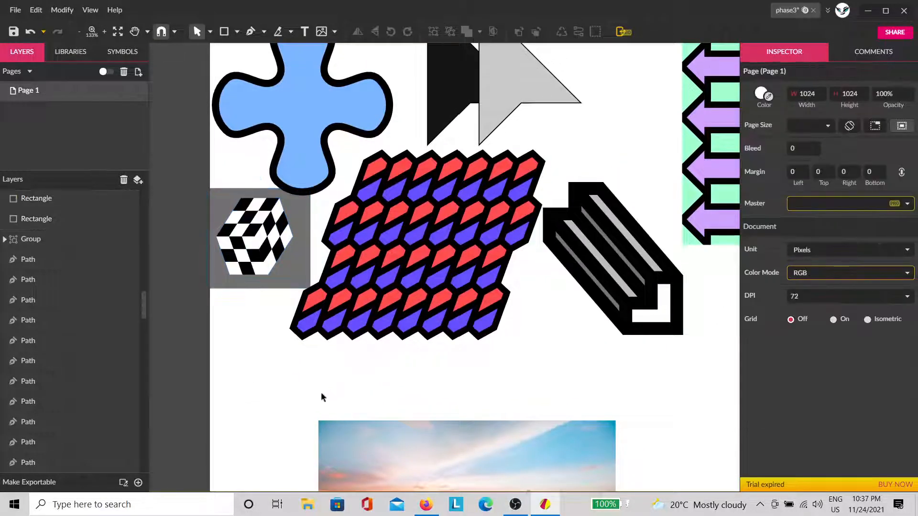
Move the sunset image below the hexagon pattern to about X 29.7, Y 662.3 and scale it to about 329 × 219 px.
scroll(334, 385, "down", 7)
left_click_drag(373, 306, 307, 242)
left_click_drag(522, 364, 487, 342)
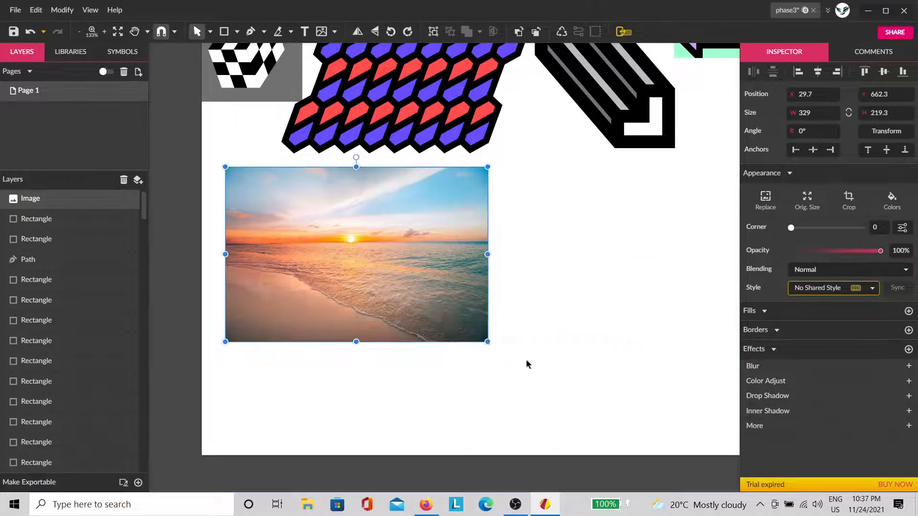
left_click(555, 328)
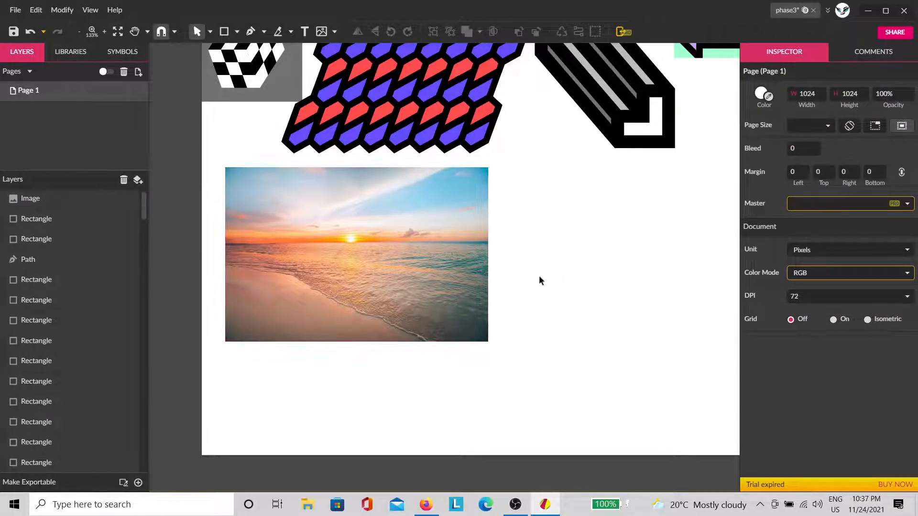
Draw a rectangle of about 329 × 219 px matching the sunset image's bounds and move it diagonally down off the image.
left_click(229, 30)
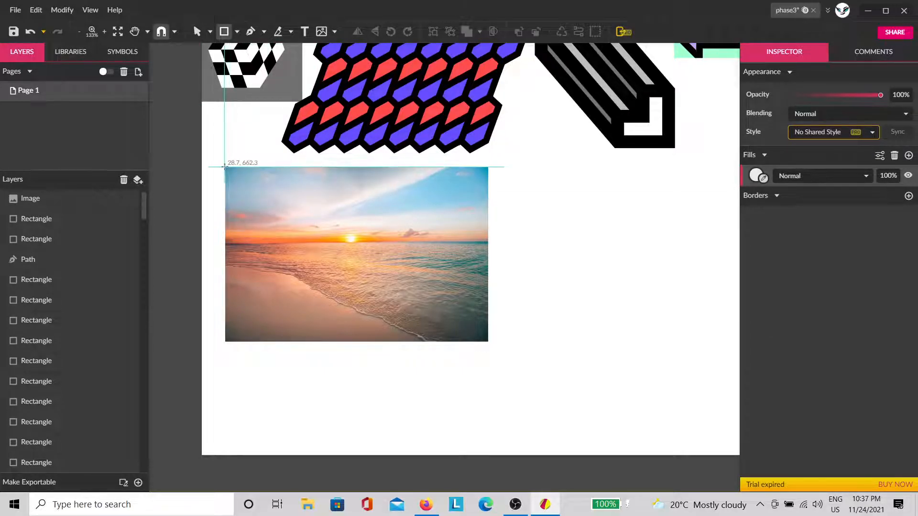
left_click_drag(226, 167, 488, 341)
left_click_drag(459, 291, 572, 349)
Set the sunset image's blending mode to Subtract.
left_click(409, 225)
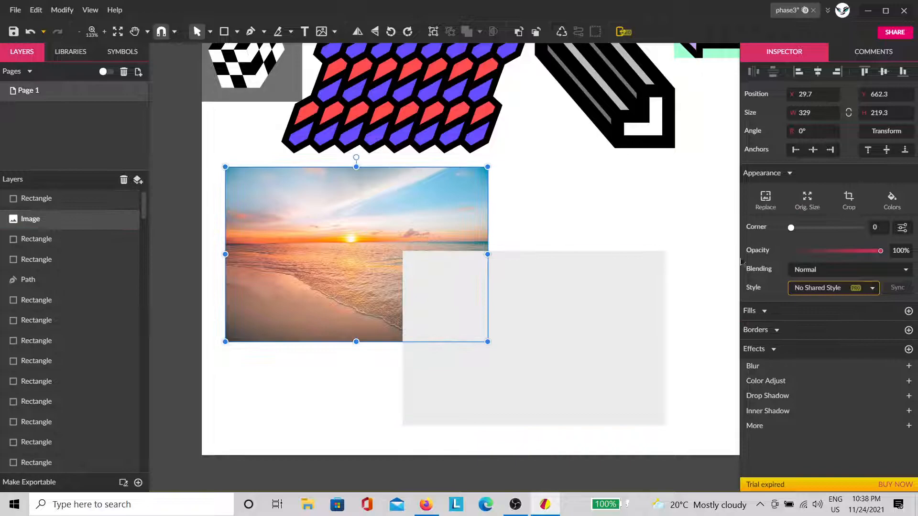
left_click(817, 270)
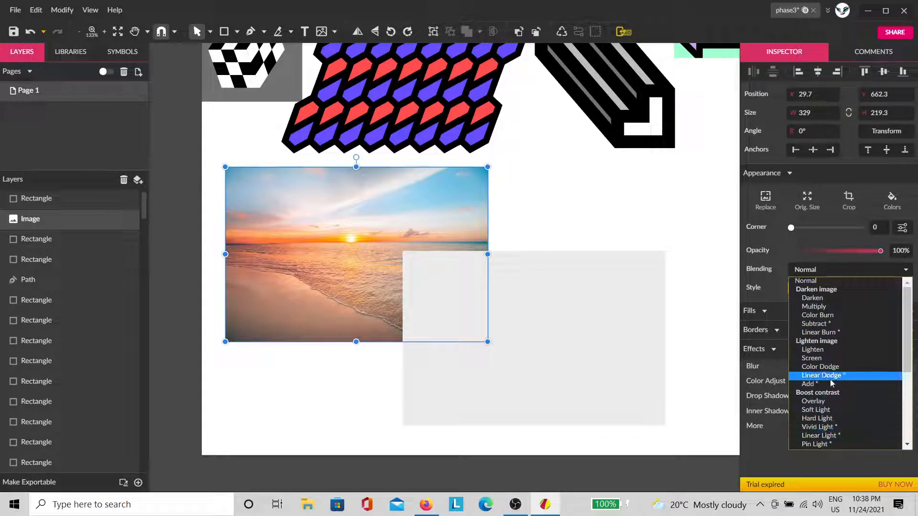
scroll(838, 394, "down", 5)
scroll(838, 398, "up", 3)
scroll(839, 391, "up", 3)
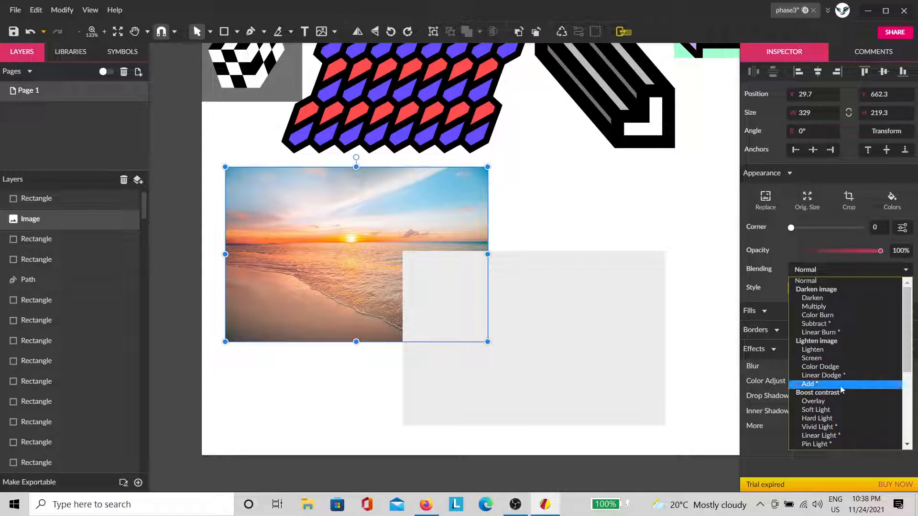
left_click(829, 321)
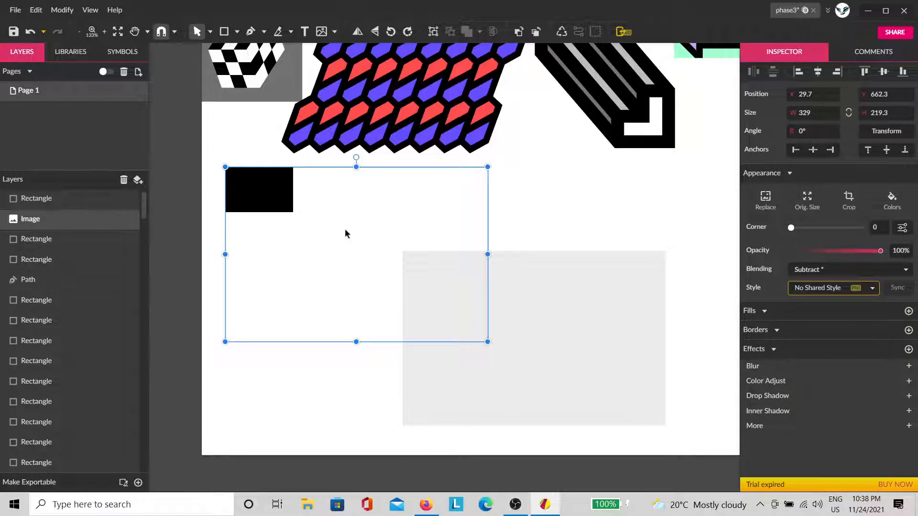
Align the light gray rectangle over the sunset image at about X 30.1, Y 662.3 and send it to the back.
left_click(533, 223)
left_click_drag(470, 297, 429, 302)
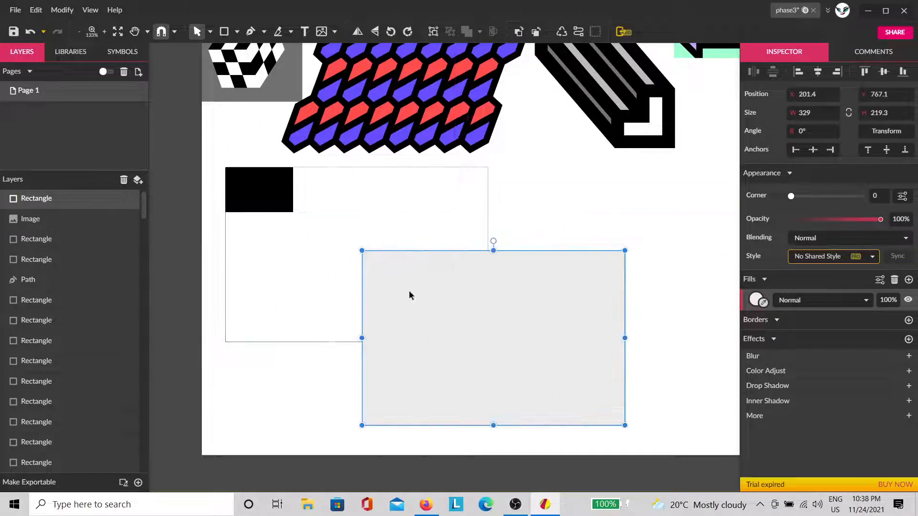
scroll(323, 234, "up", 1)
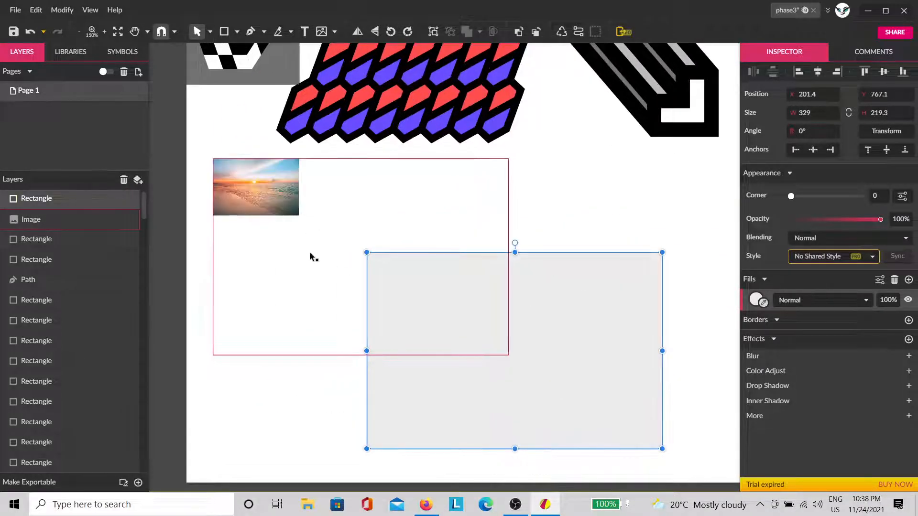
scroll(340, 221, "up", 1)
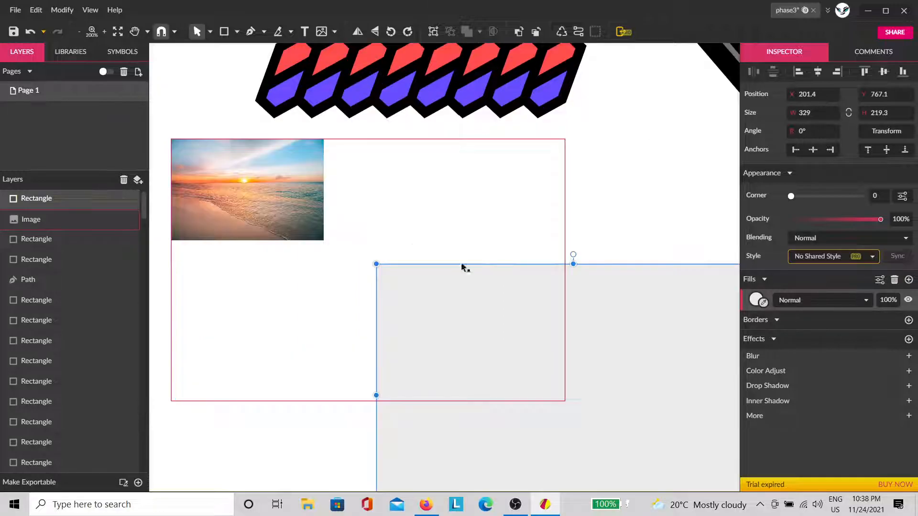
left_click_drag(511, 344, 307, 225)
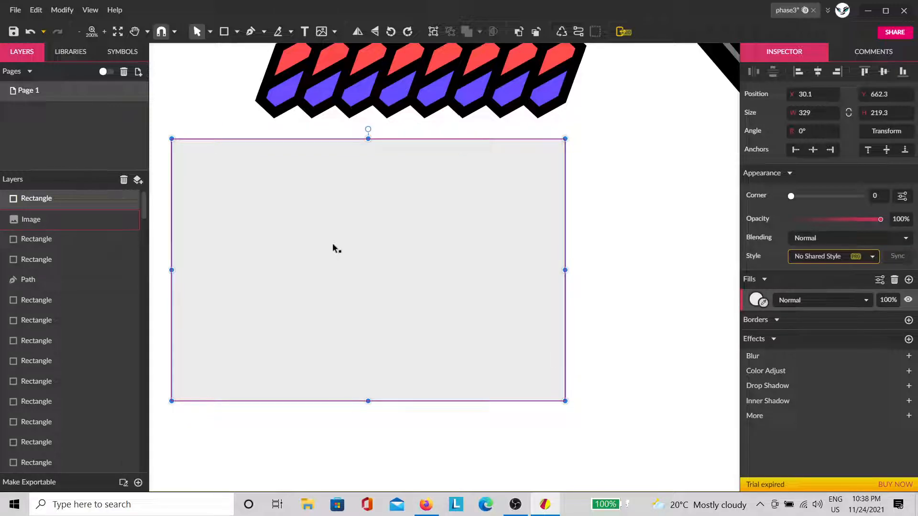
key("ctrl+shift+bracketleft")
key("Escape")
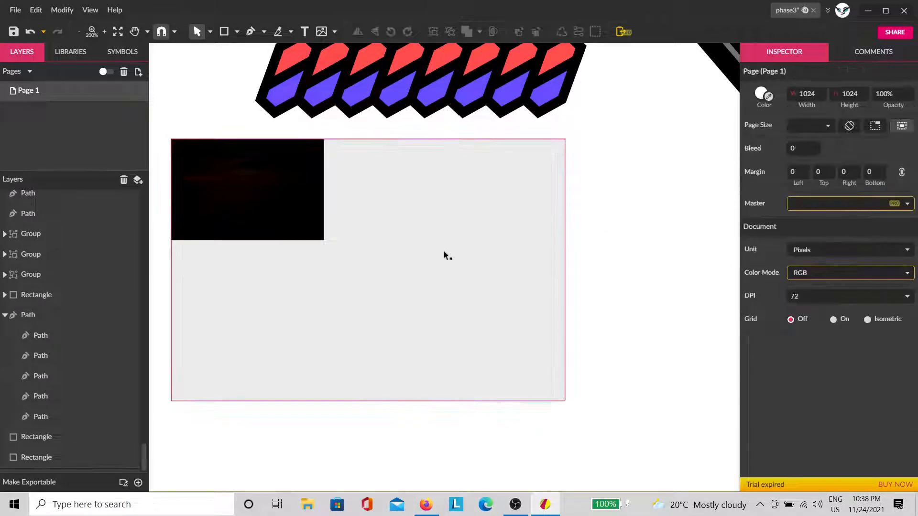
Try a pure red #FF0000 fill on the light gray rectangle behind the sunset image.
left_click(283, 209)
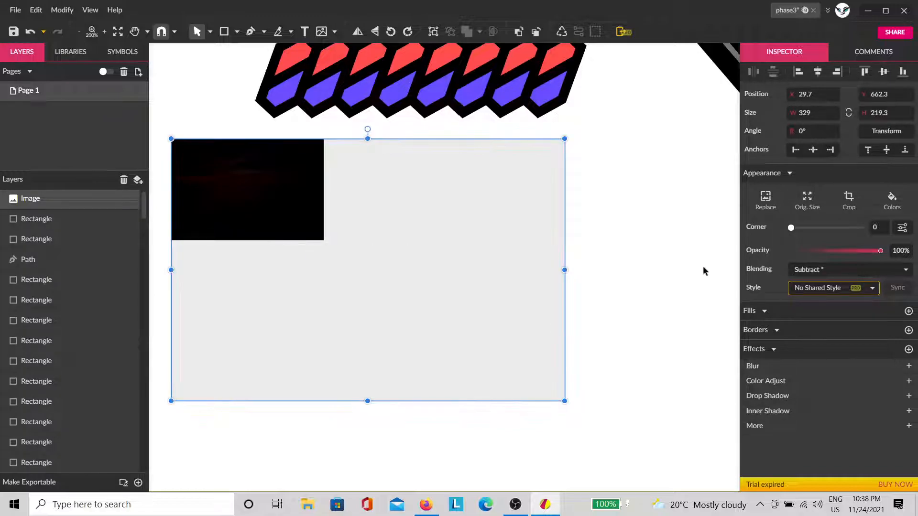
left_click(629, 296)
left_click(546, 287)
left_click(44, 220)
scroll(59, 271, "down", 10)
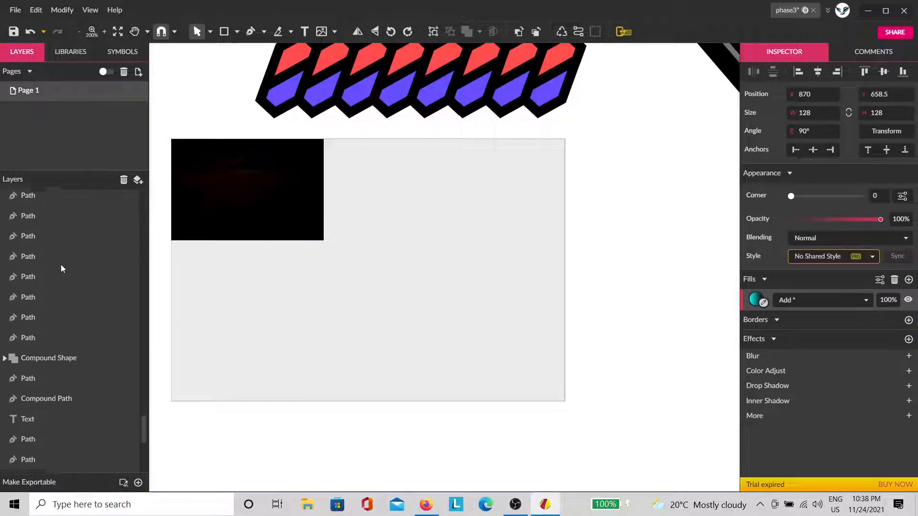
left_click(44, 458)
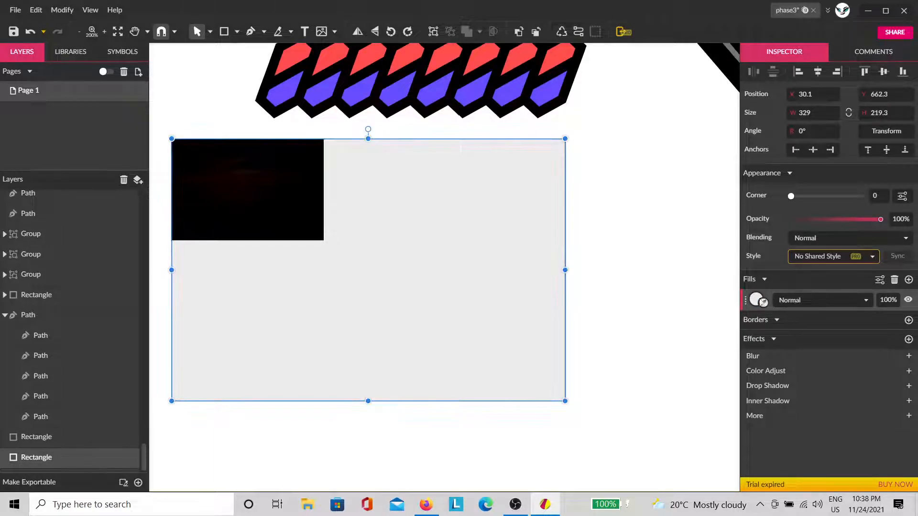
left_click(758, 300)
left_click_drag(799, 88, 903, 62)
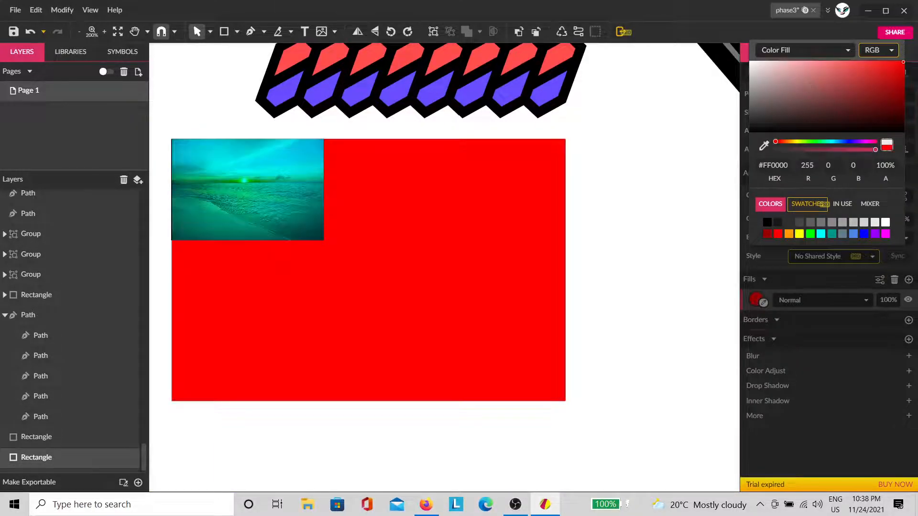
Set the sunset image's blending mode back to Normal.
left_click(626, 247)
left_click(259, 219)
left_click(598, 242)
left_click(278, 215)
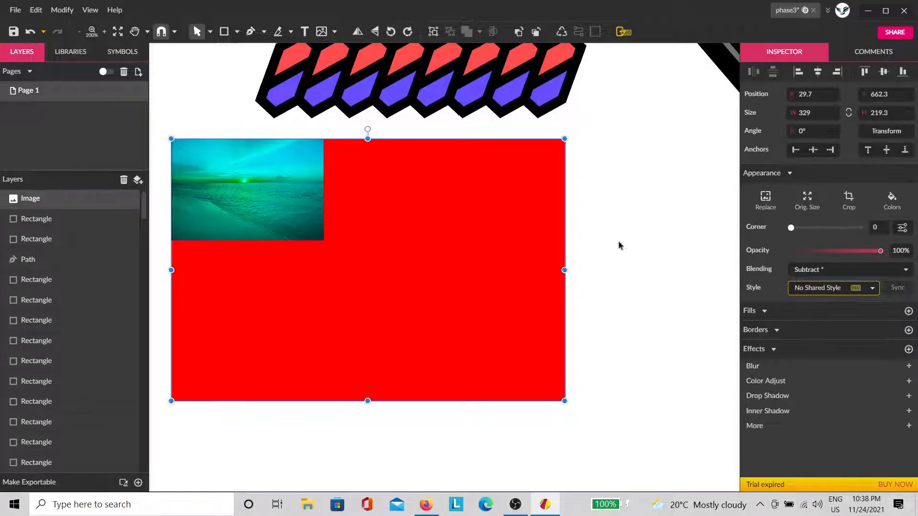
left_click(817, 276)
left_click(822, 281)
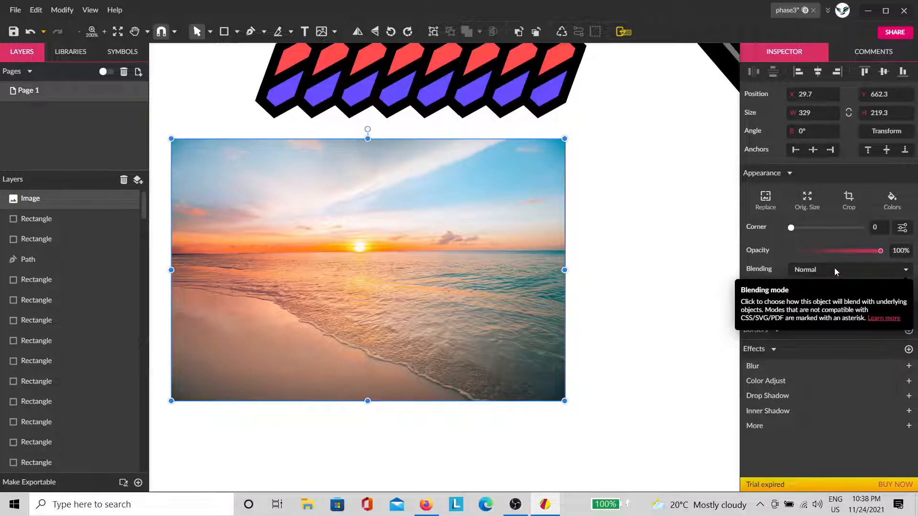
Try Linear Burn blending on the sunset image over the red rectangle.
left_click(835, 269)
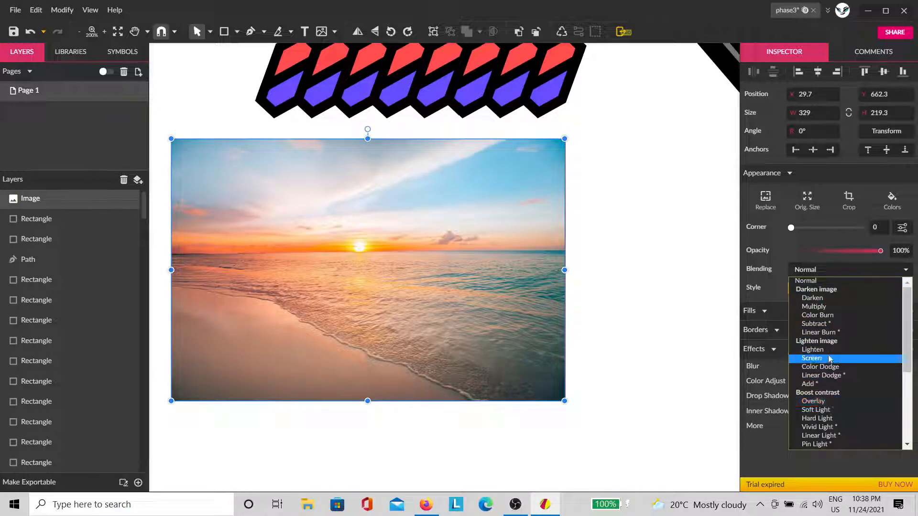
scroll(831, 347, "down", 2)
scroll(831, 340, "up", 2)
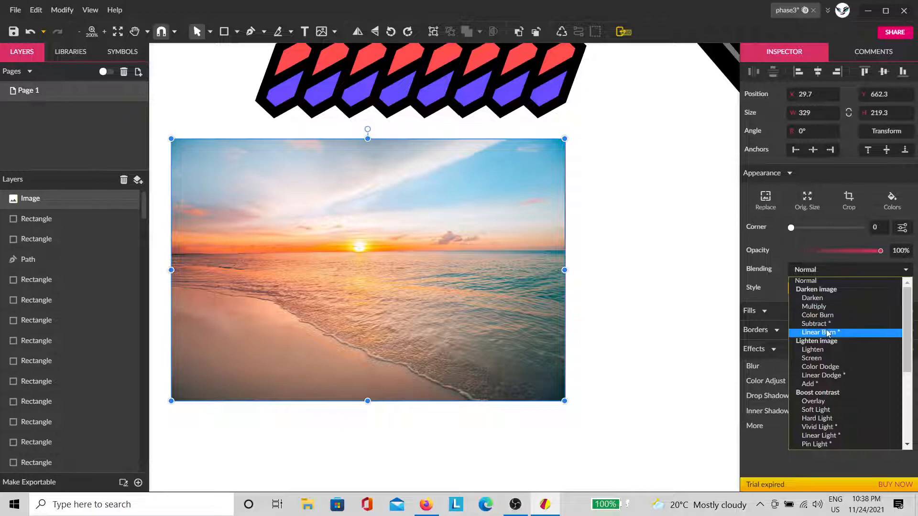
left_click(828, 333)
left_click(627, 278)
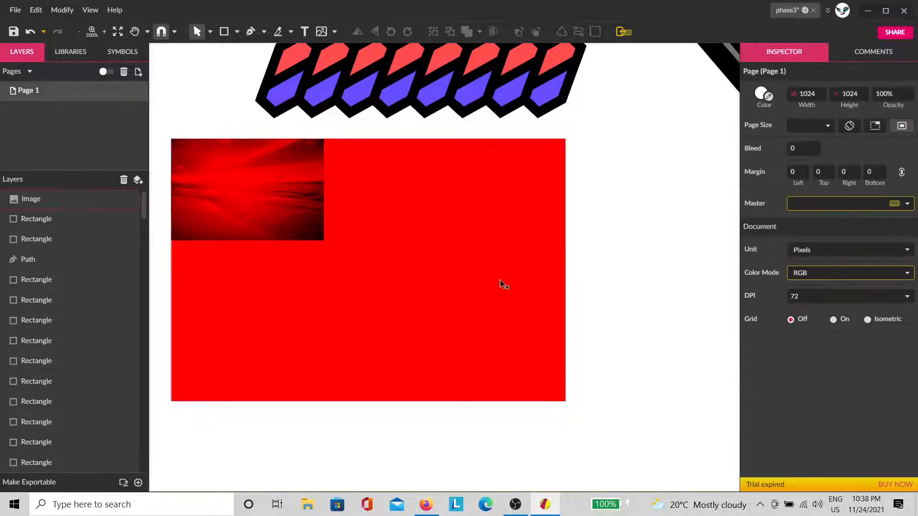
Delete the sunset image together with the red rectangle behind it.
scroll(44, 288, "down", 1)
scroll(44, 288, "down", 10)
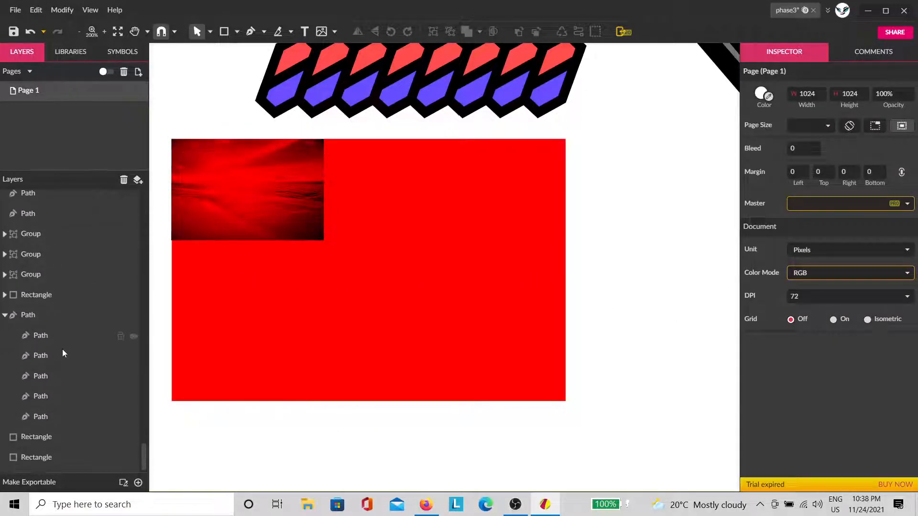
left_click(55, 456)
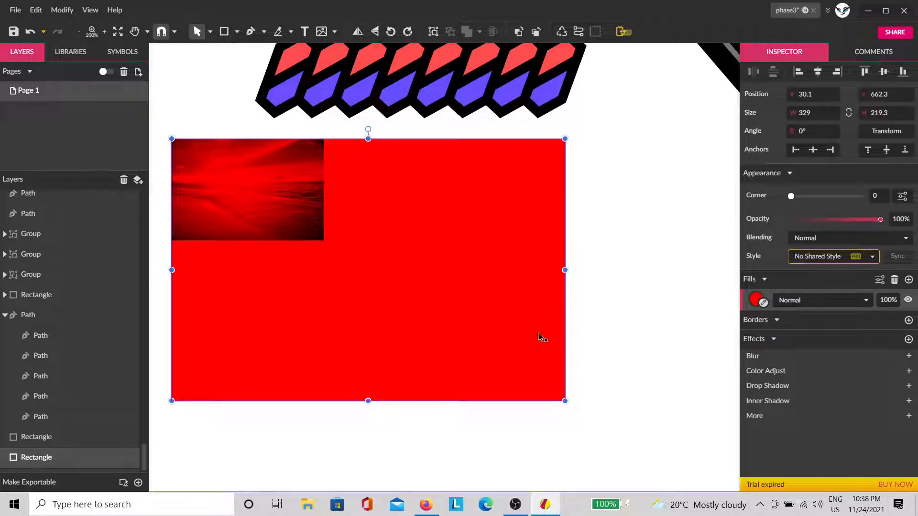
left_click(702, 299)
left_click(507, 296)
left_click(606, 268)
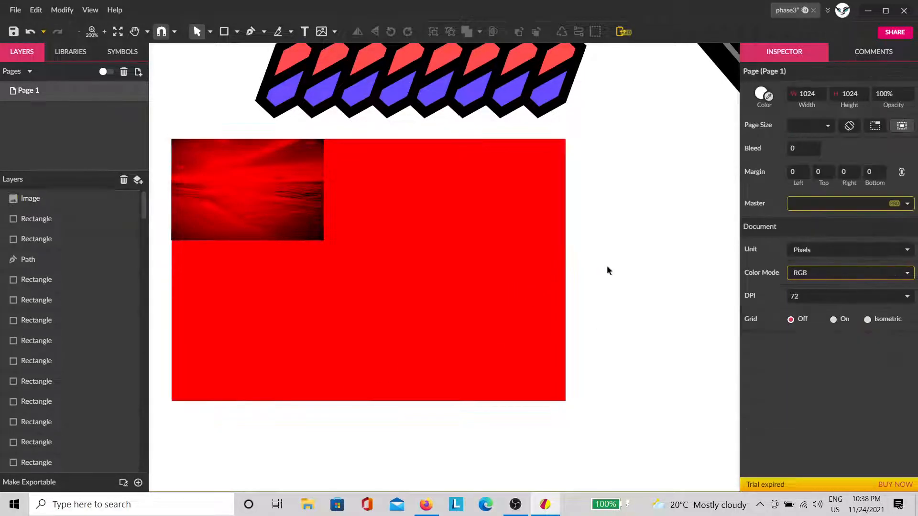
left_click(552, 278)
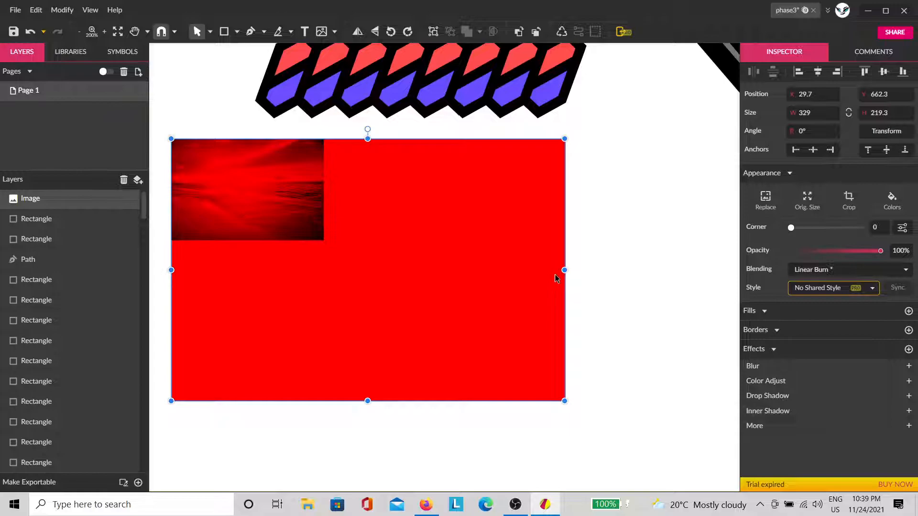
left_click(652, 285)
left_click_drag(648, 205, 196, 415)
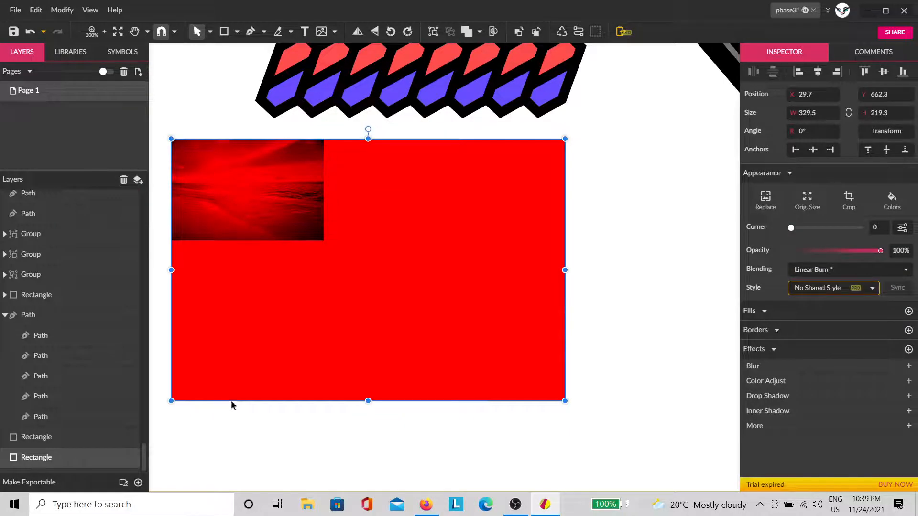
key("Delete")
Move the woven square of four bars from beside the gradient square to the page's lower-left corner.
scroll(522, 353, "down", 3)
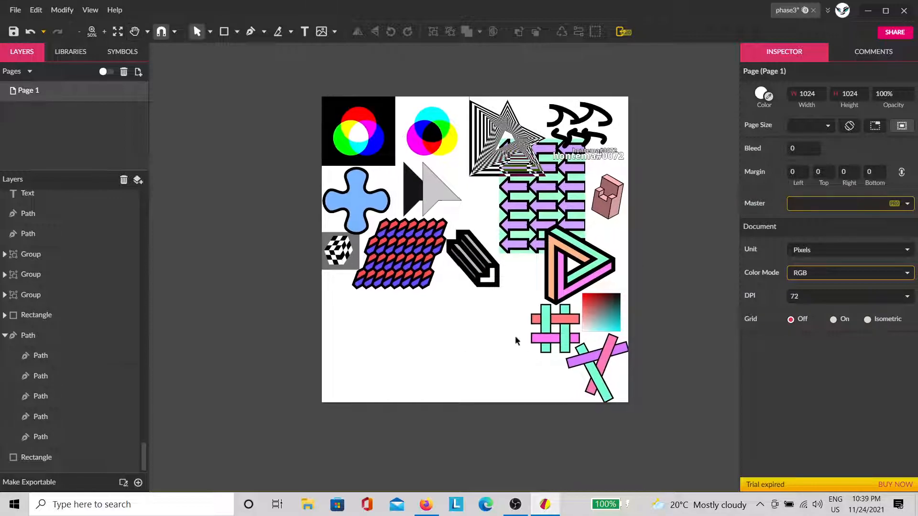
scroll(510, 344, "up", 3)
left_click_drag(526, 293, 251, 406)
key("ctrl+z")
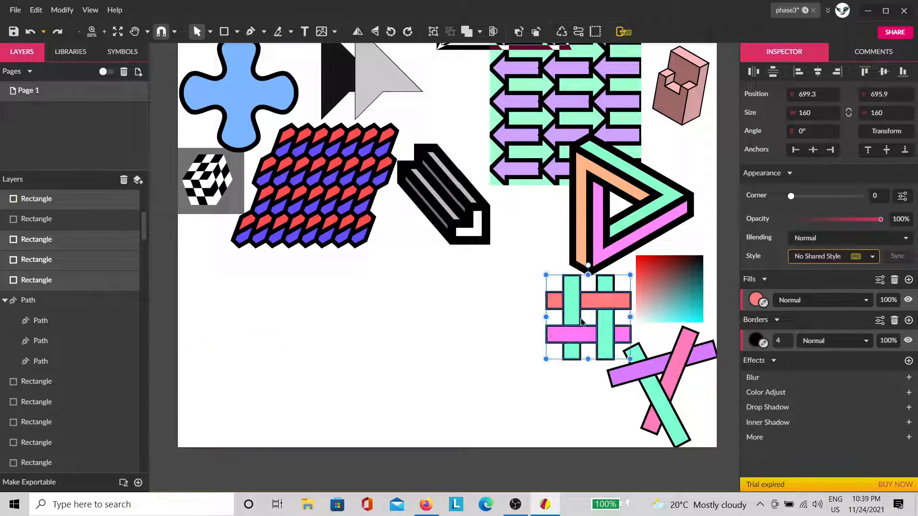
left_click_drag(603, 299, 241, 362)
Move the three crossed diagonal bars from the page's lower-right corner to beside the woven square.
left_click(678, 393)
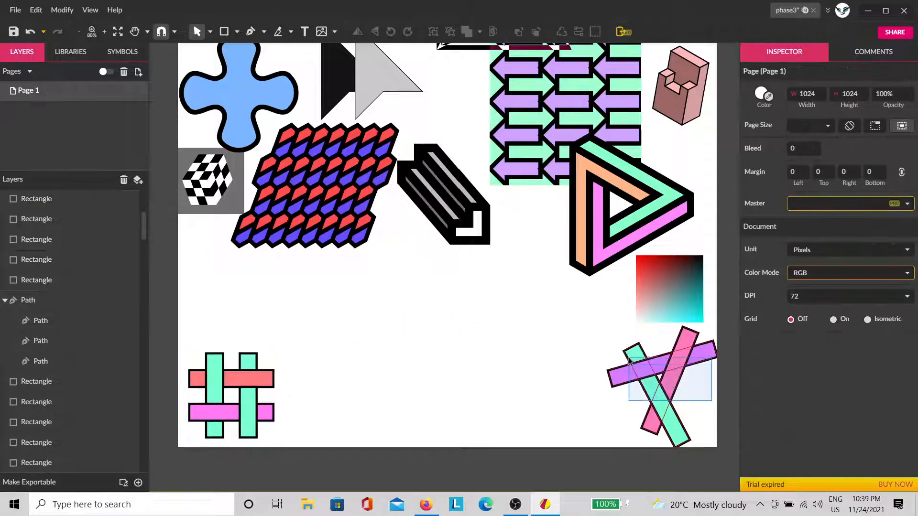
left_click(671, 362)
left_click_drag(671, 362, 348, 352)
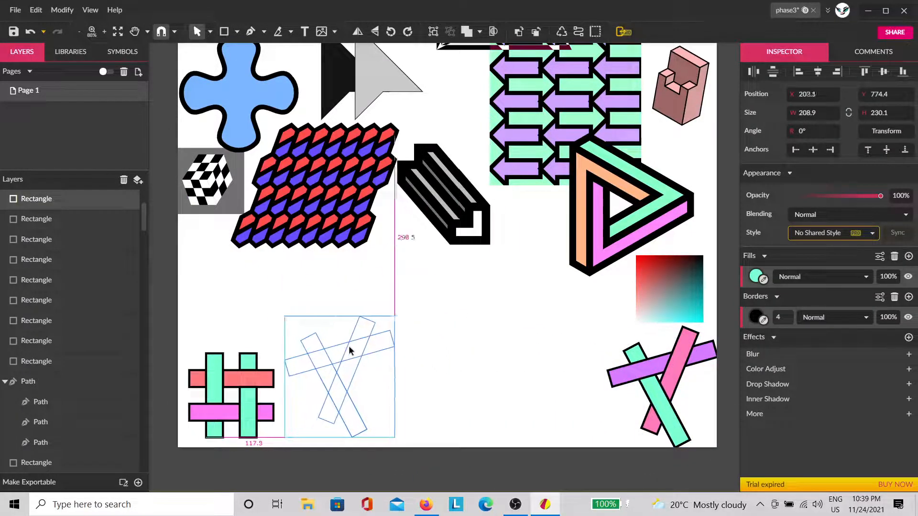
left_click(485, 337)
Move the black-outlined gray striped beam to the lower middle of the page and enlarge it.
mouse_move(459, 218)
left_mouse_down()
mouse_move(498, 395)
mouse_move(478, 416)
mouse_move(554, 424)
left_mouse_up()
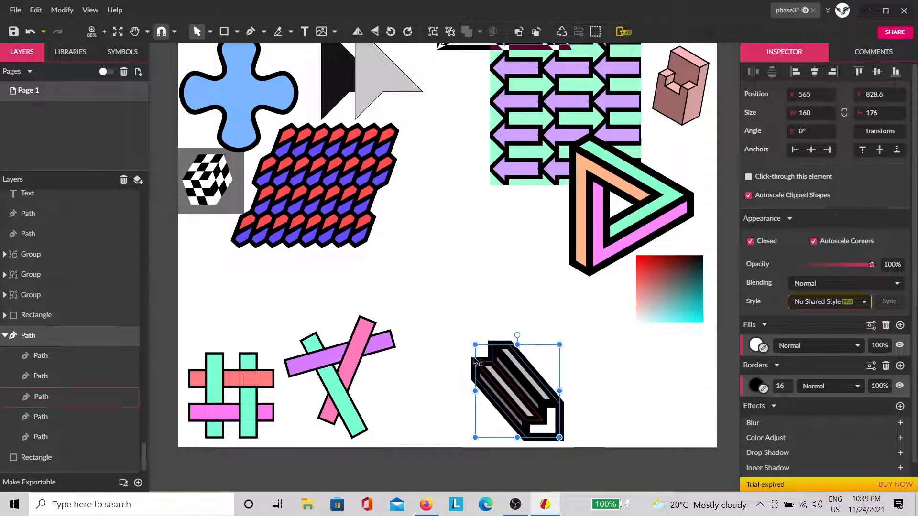
left_click_drag(475, 344, 423, 289)
mouse_move(489, 319)
left_mouse_down()
mouse_move(481, 360)
mouse_move(498, 362)
left_mouse_up()
Shift the crossed bars to about X 159, Y 742 and enlarge the gradient square to about 268 × 268 px in the page's lower-right corner.
left_click_drag(280, 321, 320, 354)
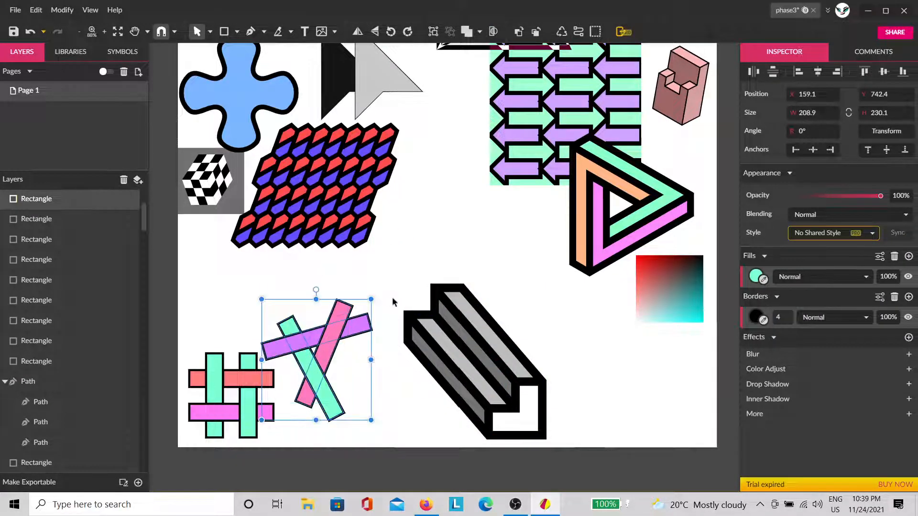
left_click(428, 279)
left_click(652, 297)
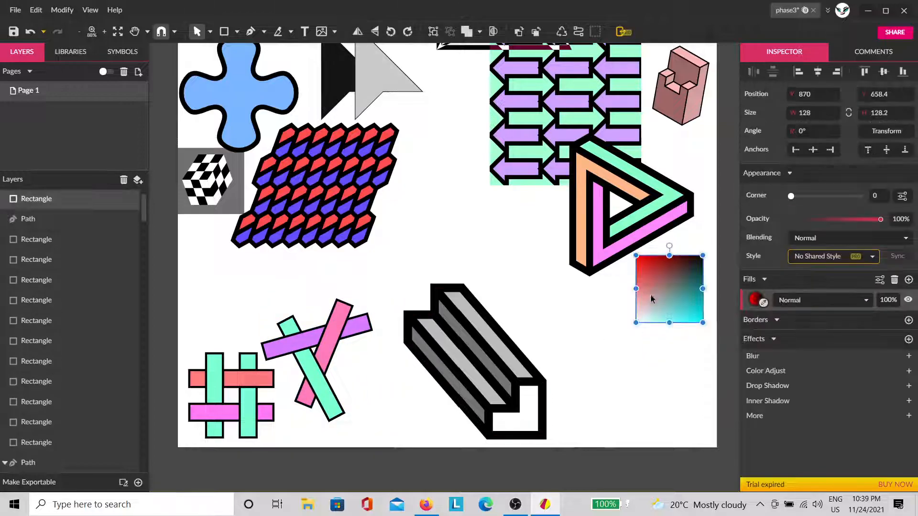
left_click_drag(637, 322, 651, 359)
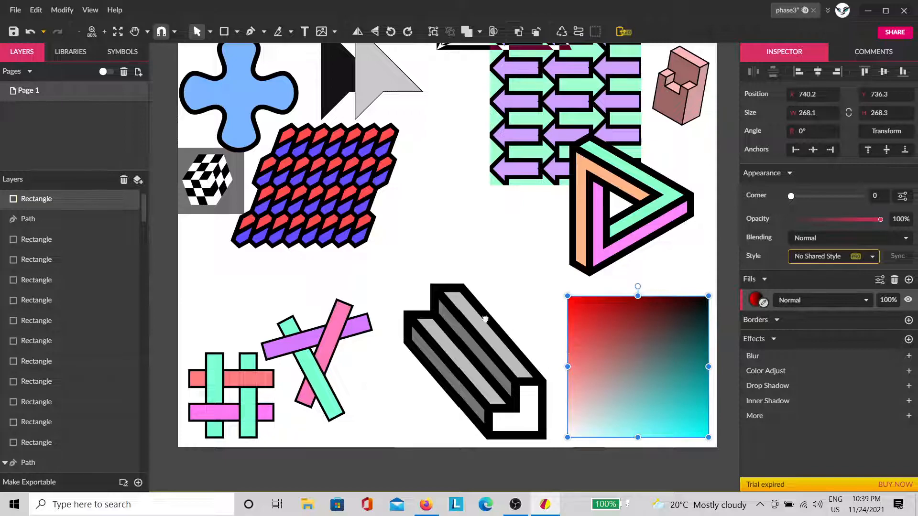
Enlarge the notched pink block to about 190 × 267 px and place it between the hexagon pattern and the impossible triangle.
scroll(484, 314, "up", 3)
left_click_drag(696, 206, 440, 342)
left_click_drag(458, 290, 512, 289)
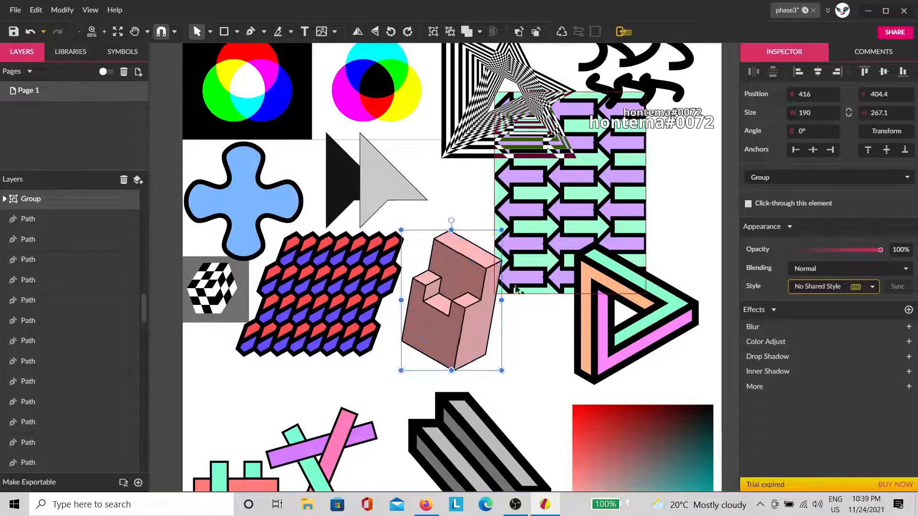
left_click_drag(457, 305, 518, 349)
Select all shapes of the red and blue hexagon pattern without the blue cross shape and enlarge the pattern toward the pink block.
left_click_drag(394, 361, 259, 249)
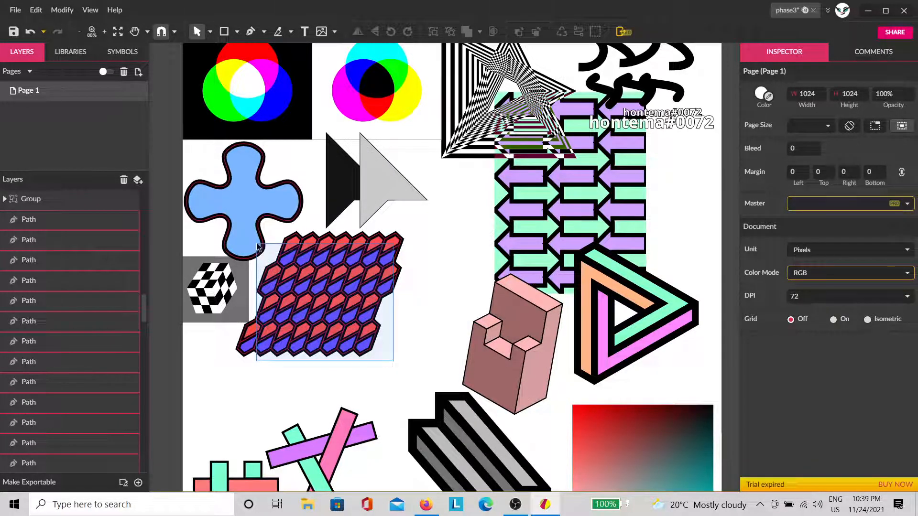
left_click(251, 221, "shift")
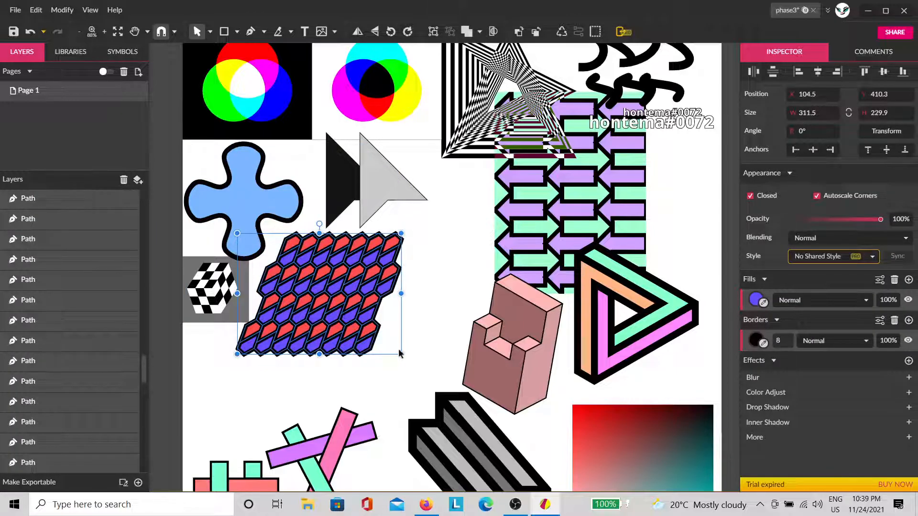
left_click_drag(401, 354, 465, 392)
left_click(694, 230)
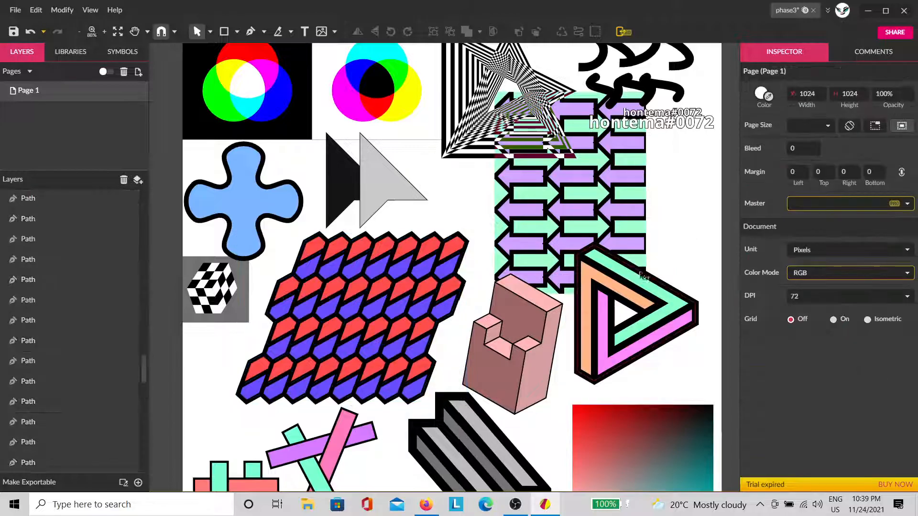
Thicken the black outline of the dark and light arrowheads beside the blue cross shape.
scroll(441, 272, "down", 1)
scroll(459, 301, "down", 1)
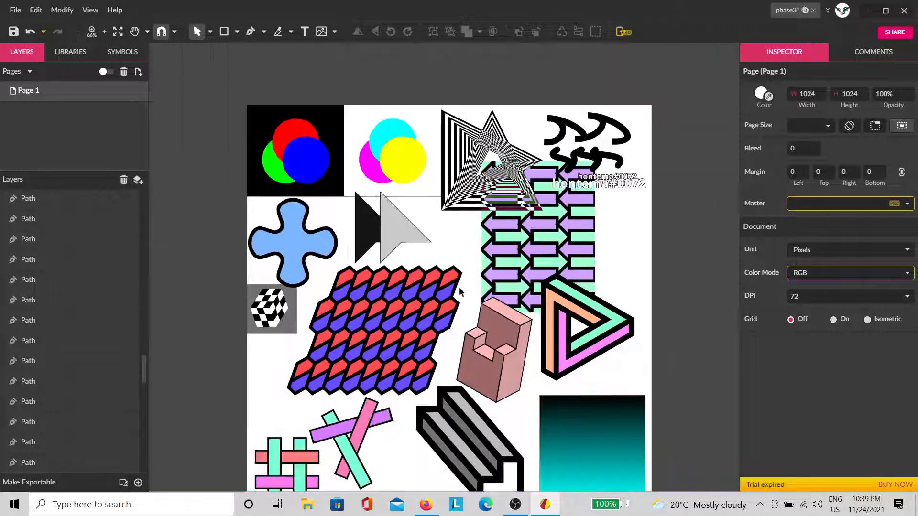
left_click_drag(526, 415, 503, 375)
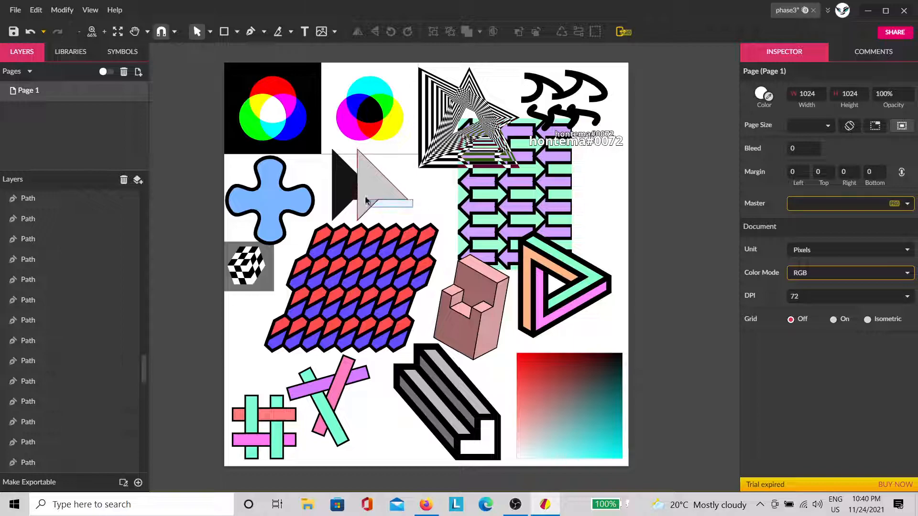
left_click(383, 204)
left_click_drag(783, 391, 746, 368)
left_click(603, 219)
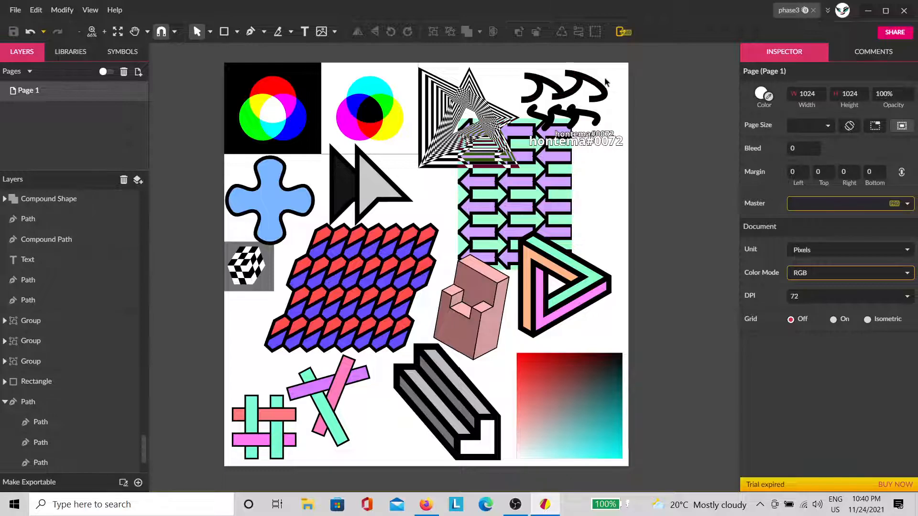
Examine the finished drawings one by one, including the curved strokes, outlined text, arrow pattern and blue cross shape.
left_click(592, 123)
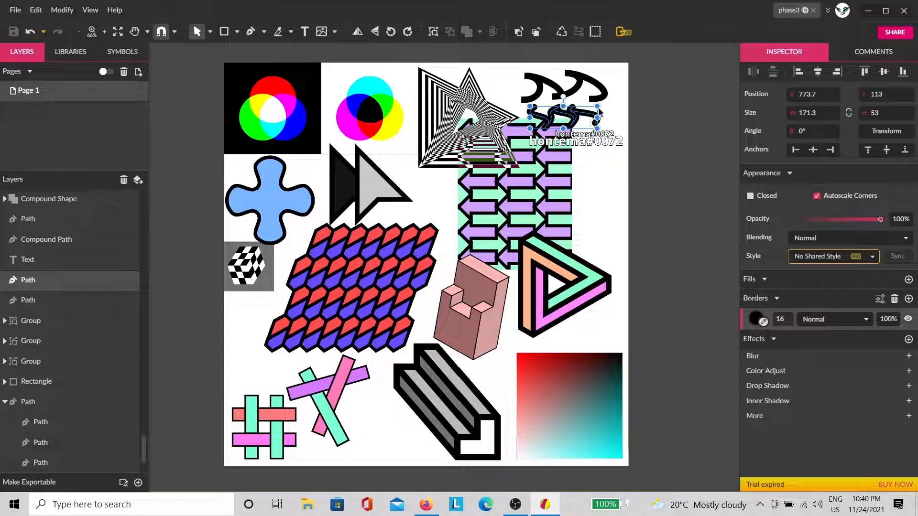
left_click(617, 101)
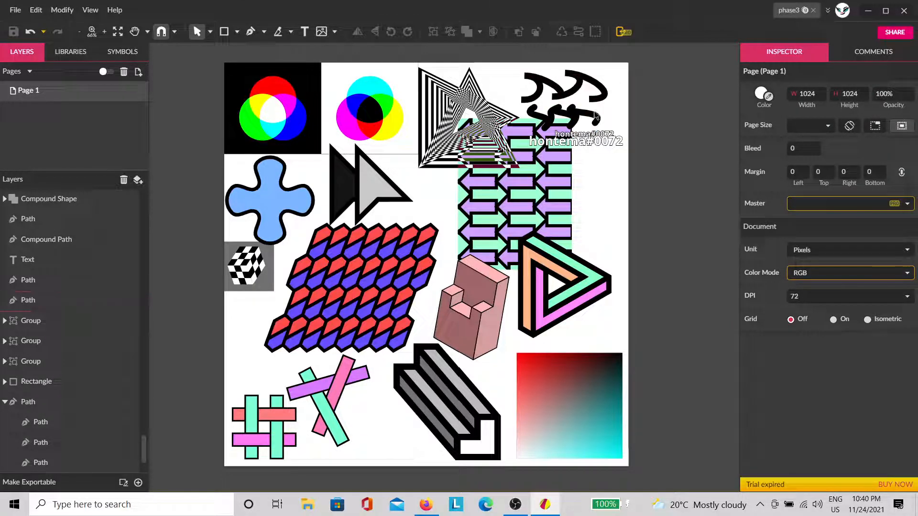
left_click(613, 147)
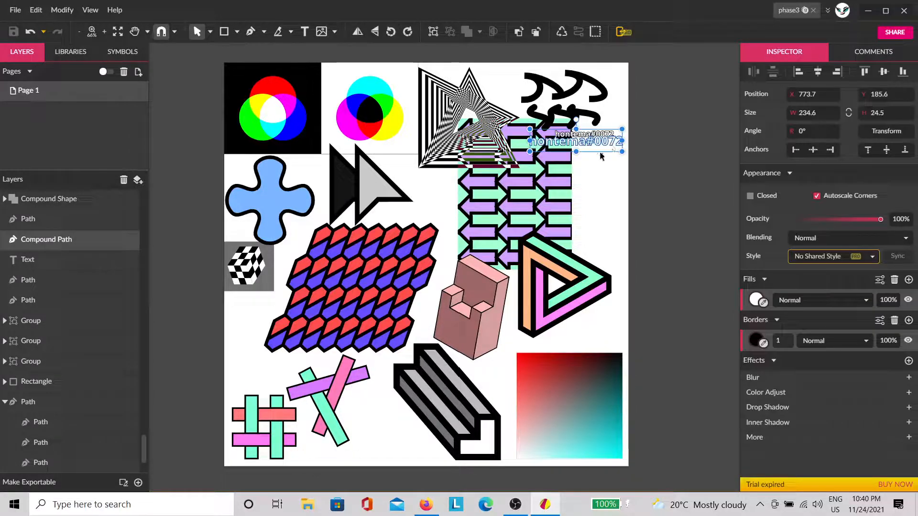
left_click(548, 198)
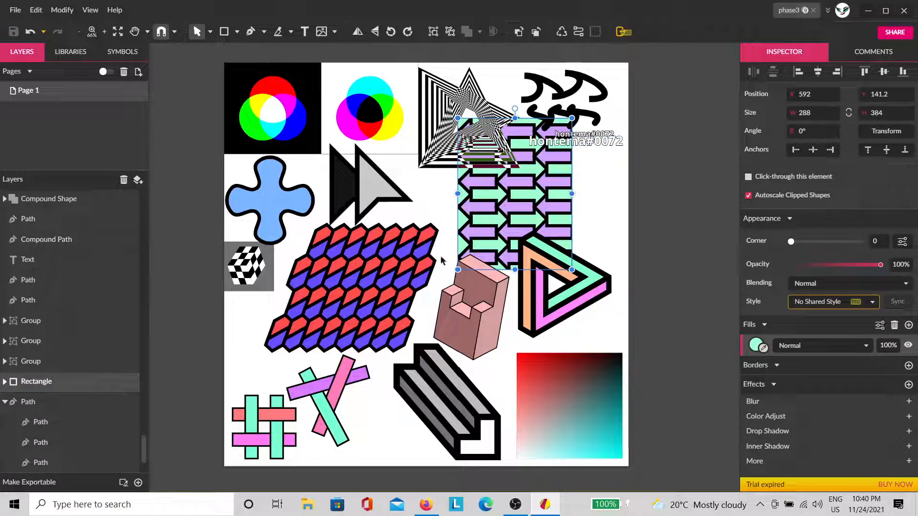
left_click(429, 235)
left_click(446, 199)
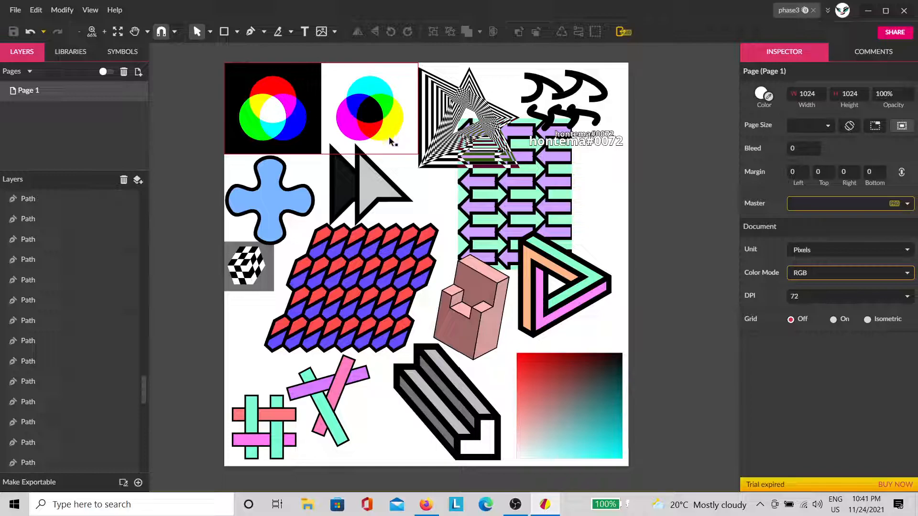
left_click(268, 215)
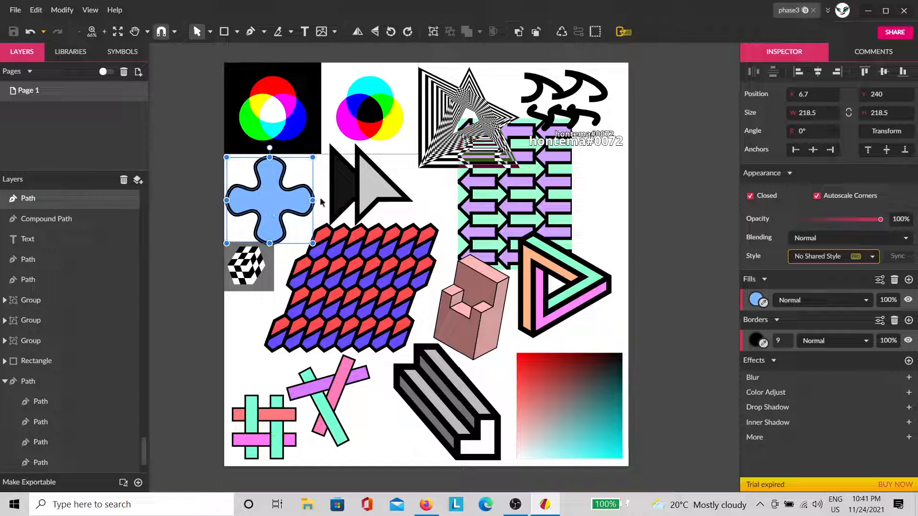
Examine the light and dark arrowheads and the hexagon pattern, reviewing the finished page down to its lower drawings.
left_click(378, 187)
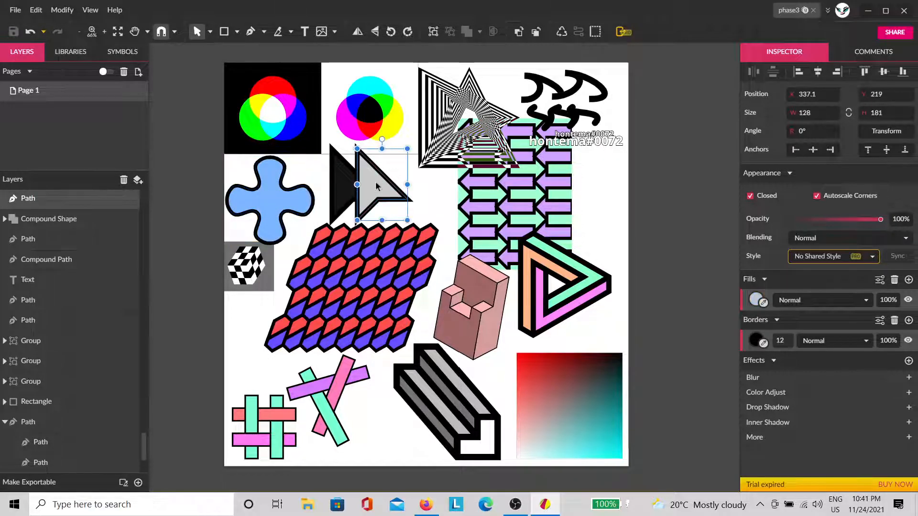
left_click(428, 191)
left_click(382, 194)
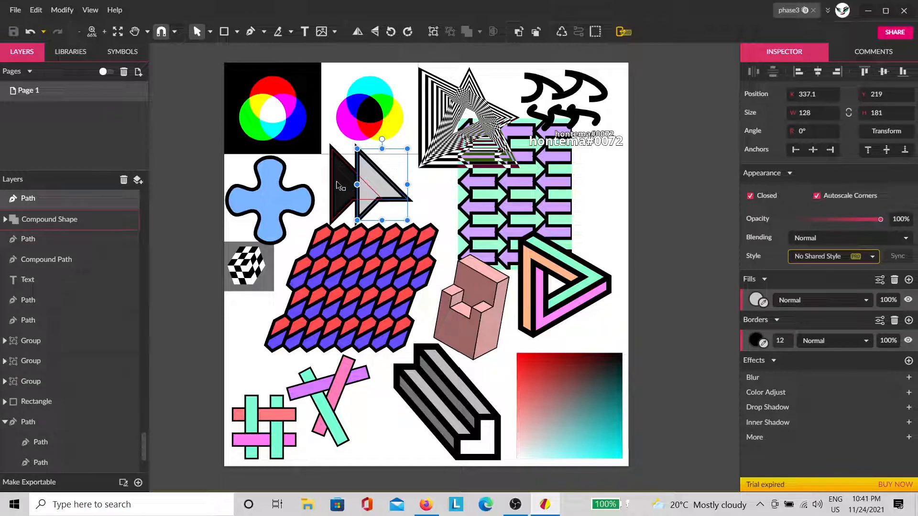
left_click(436, 200)
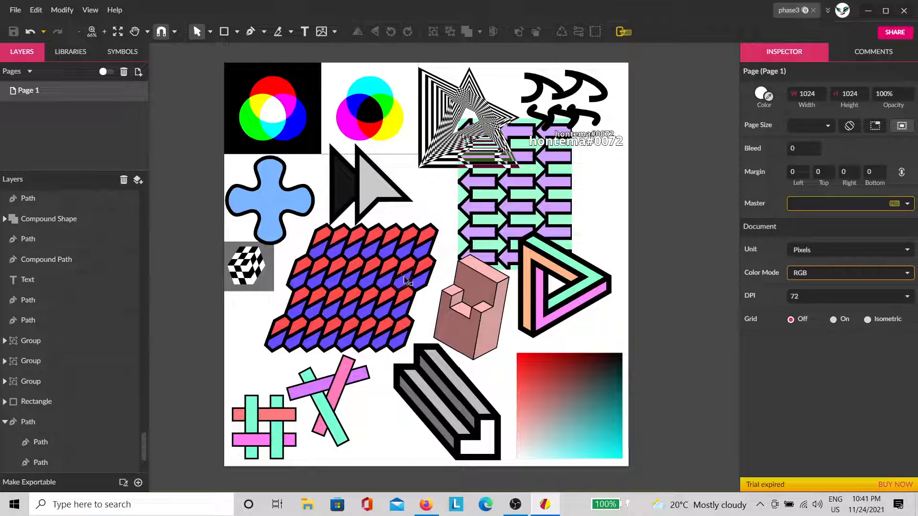
key("space")
left_click_drag(400, 307, 343, 282)
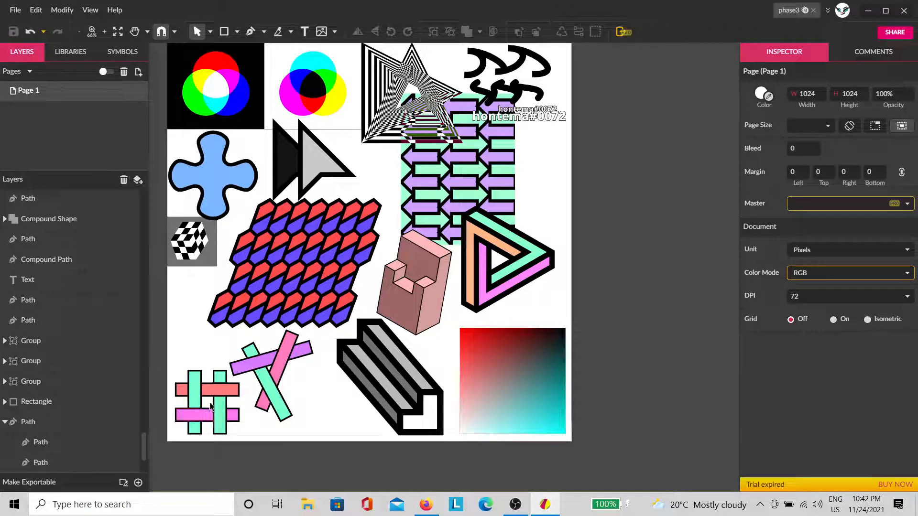
left_click_drag(274, 306, 295, 342)
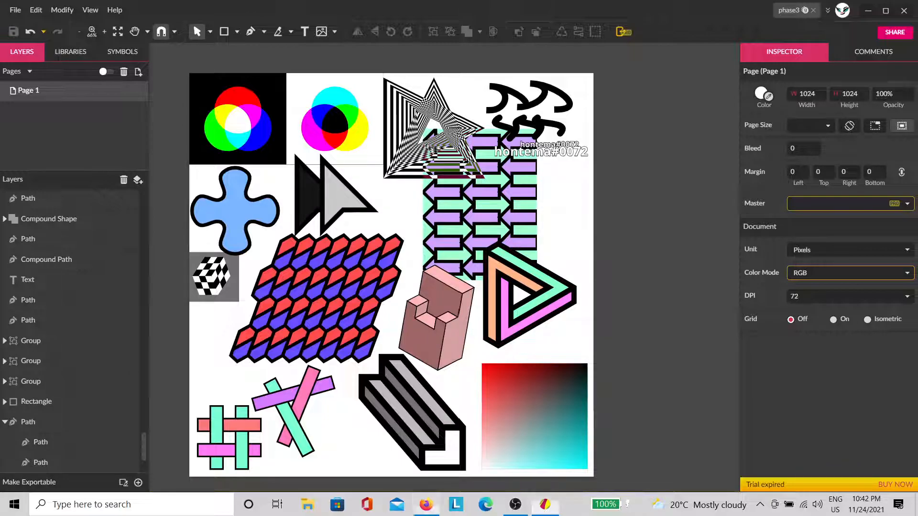
Switch to the class document in Firefox, examine its drawings from the impossible frame to the star, and close the window, leaving the page.
left_click(426, 504)
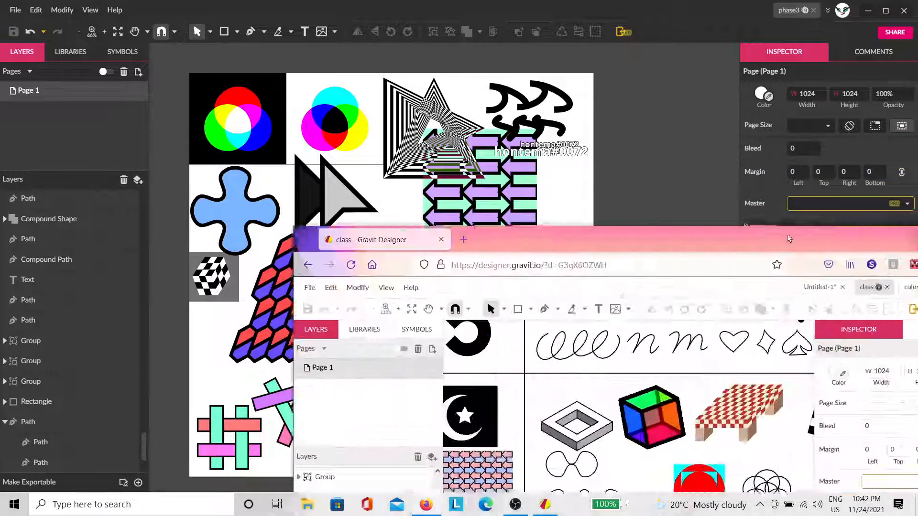
left_click_drag(526, 388, 408, 342)
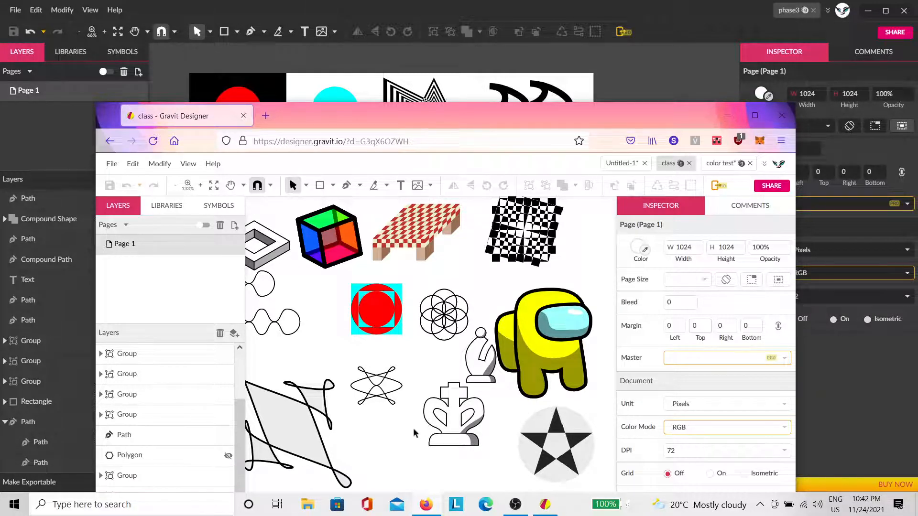
left_click_drag(527, 453, 440, 398)
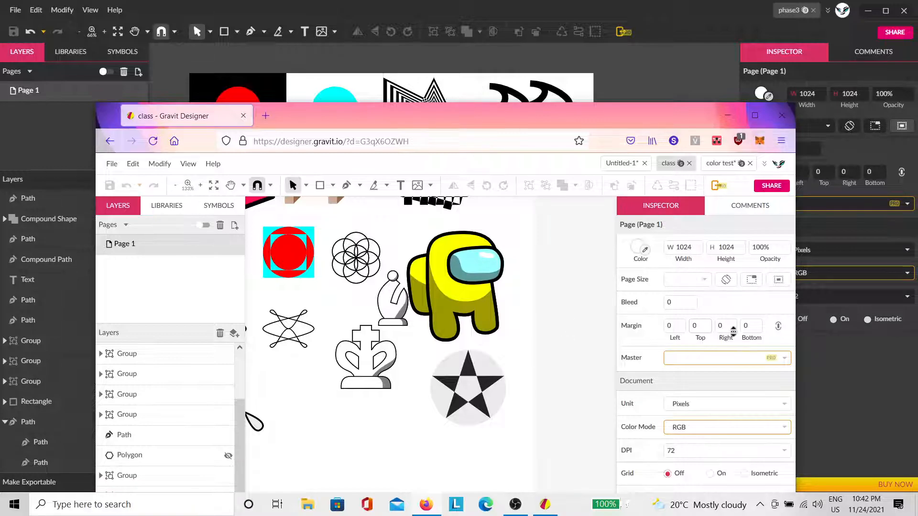
key("space")
left_click_drag(313, 416, 404, 474)
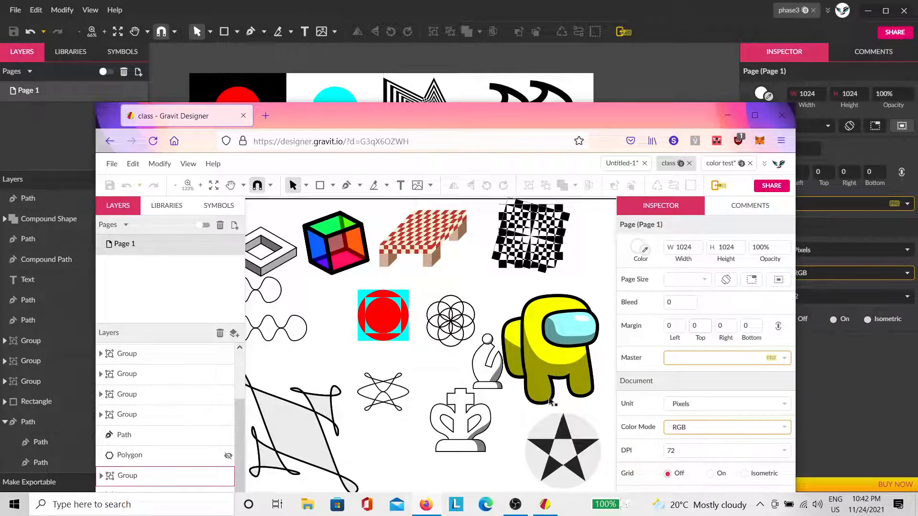
key("space")
left_click_drag(400, 386, 413, 374)
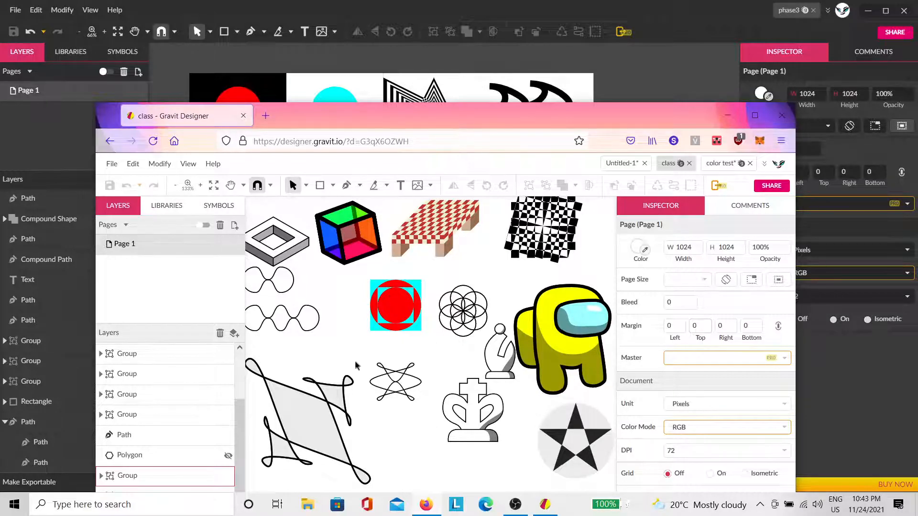
left_click_drag(297, 317, 363, 344)
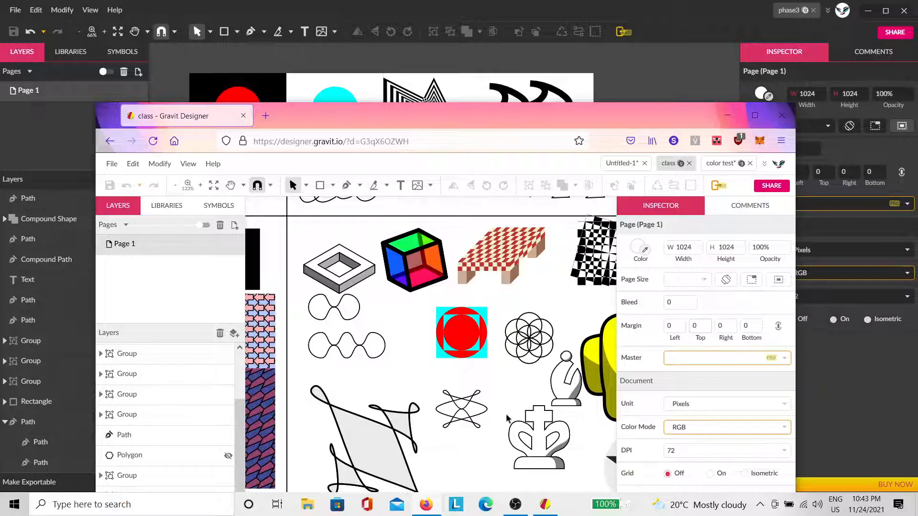
left_click_drag(510, 418, 363, 441)
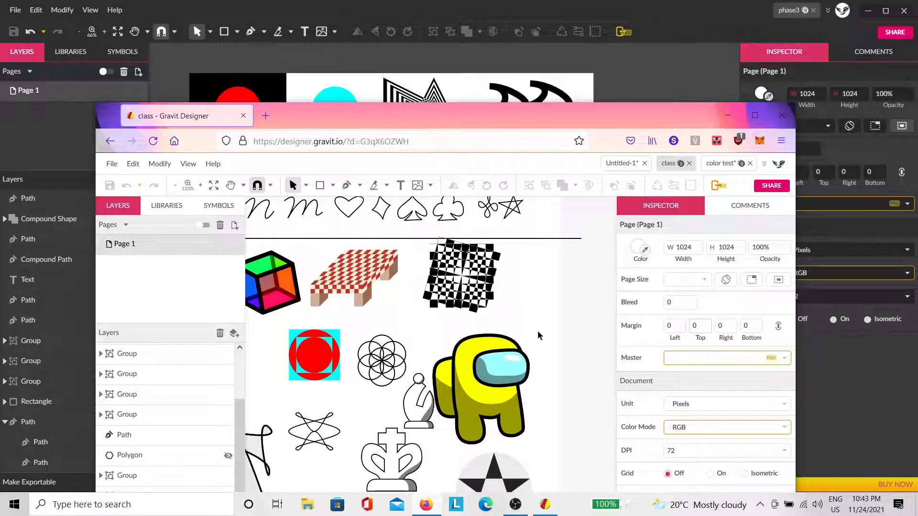
left_click_drag(398, 411, 460, 368)
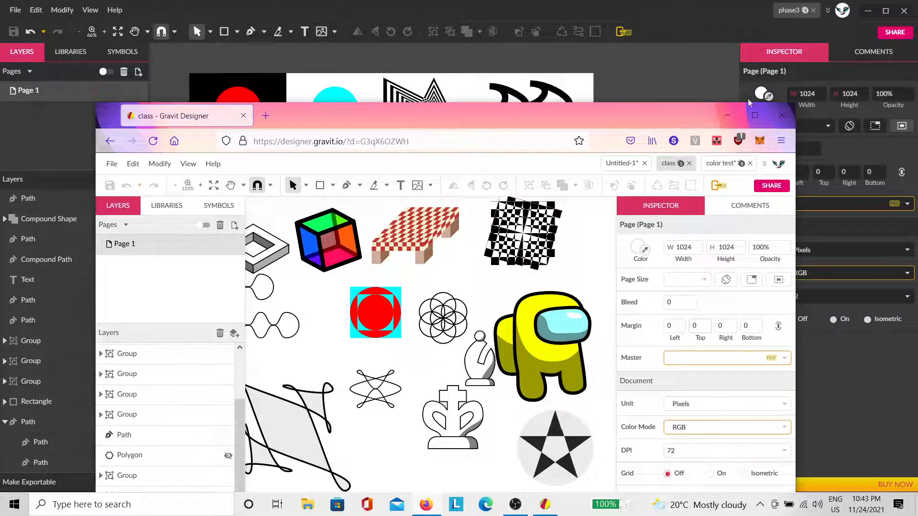
left_click(782, 115)
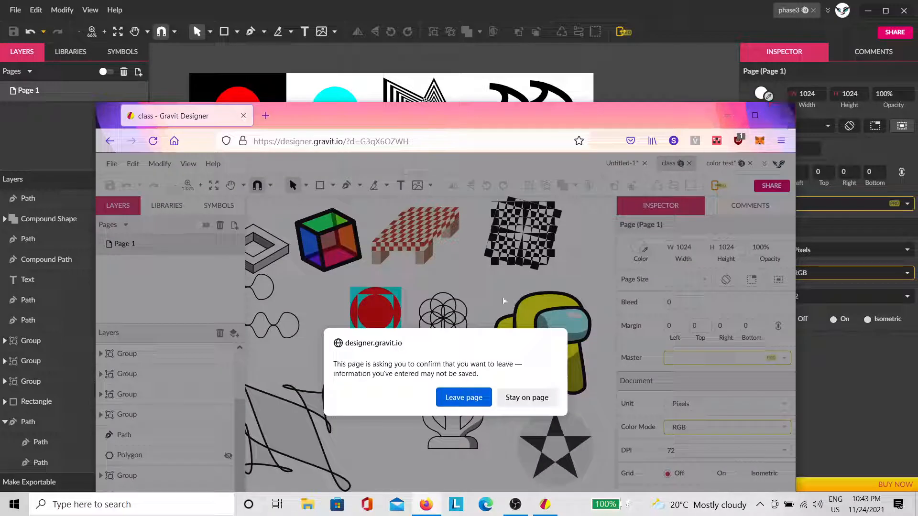
left_click(463, 399)
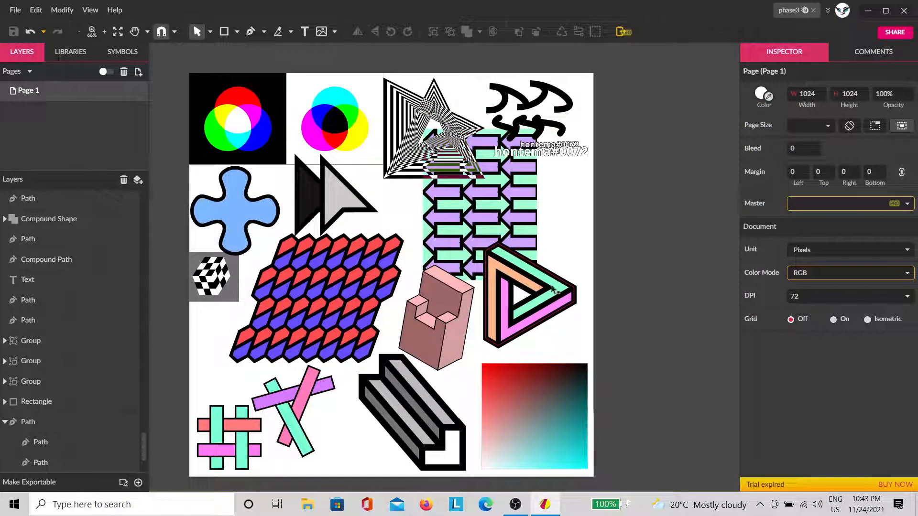